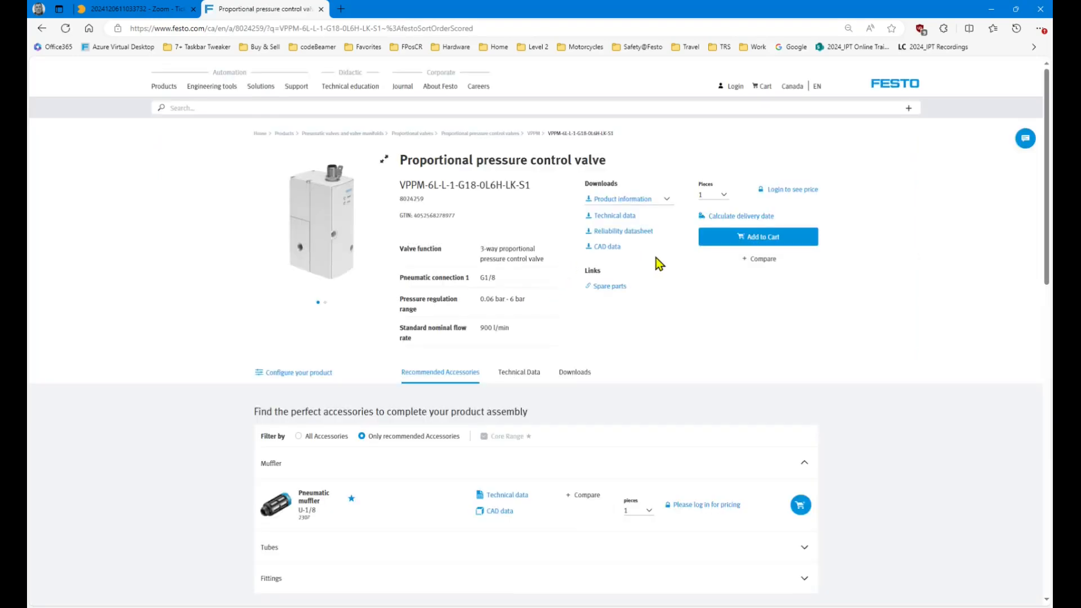
- Check the VPPM valve's software downloads, including the IO-Link IODD details, and its expert knowledge documents
left_click(575, 375)
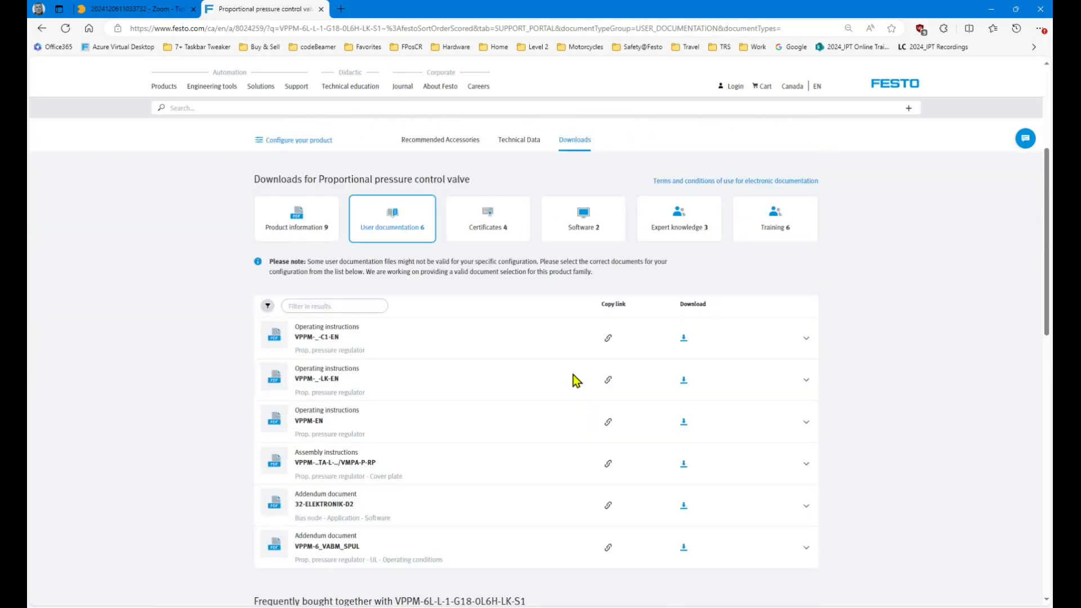
left_click(593, 232)
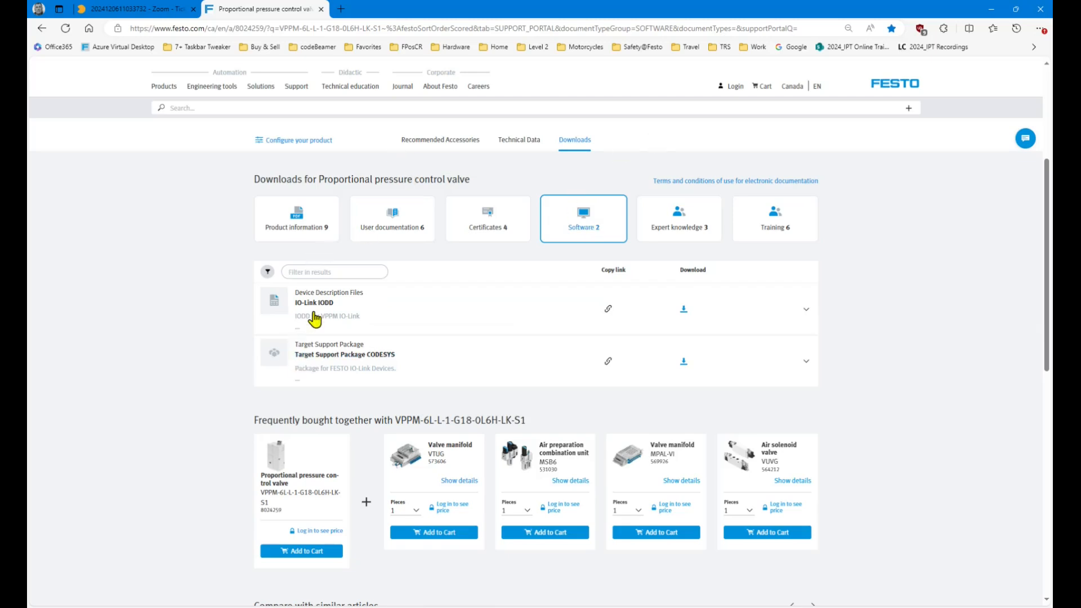
left_click(807, 309)
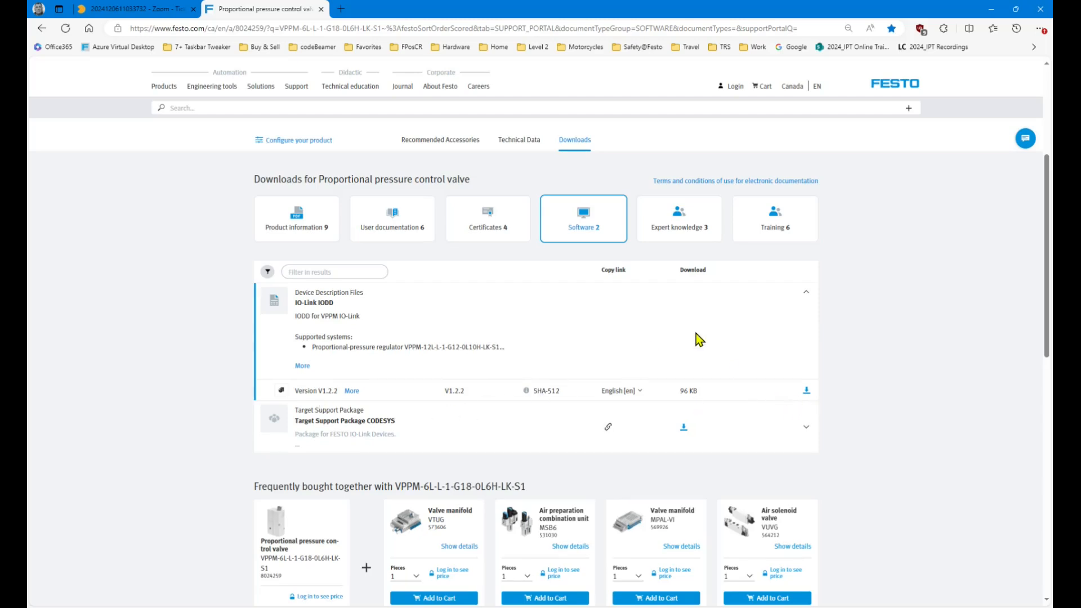
left_click(682, 232)
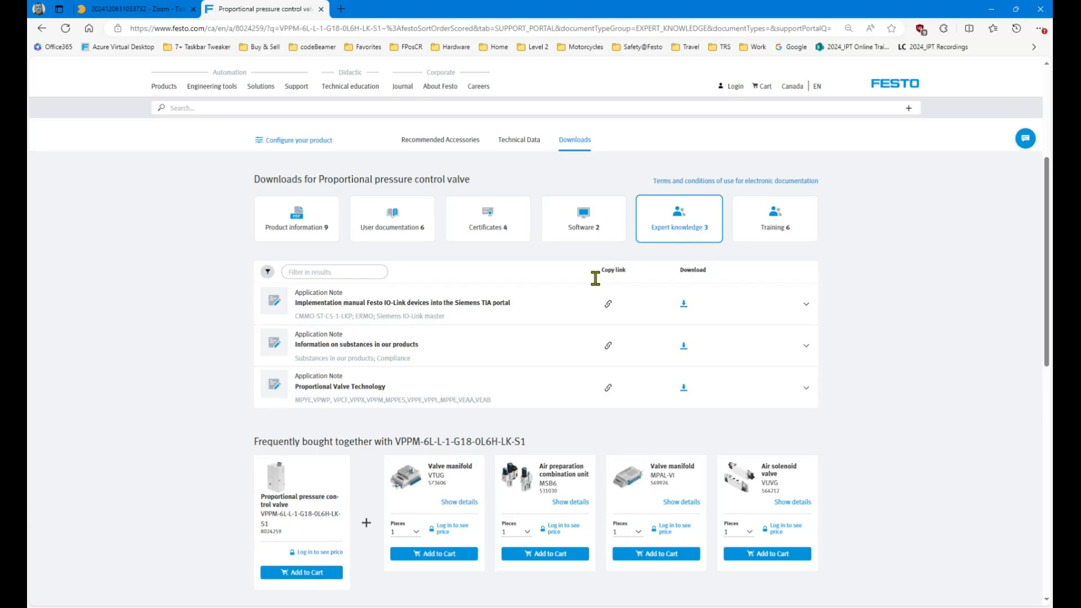
left_click(587, 230)
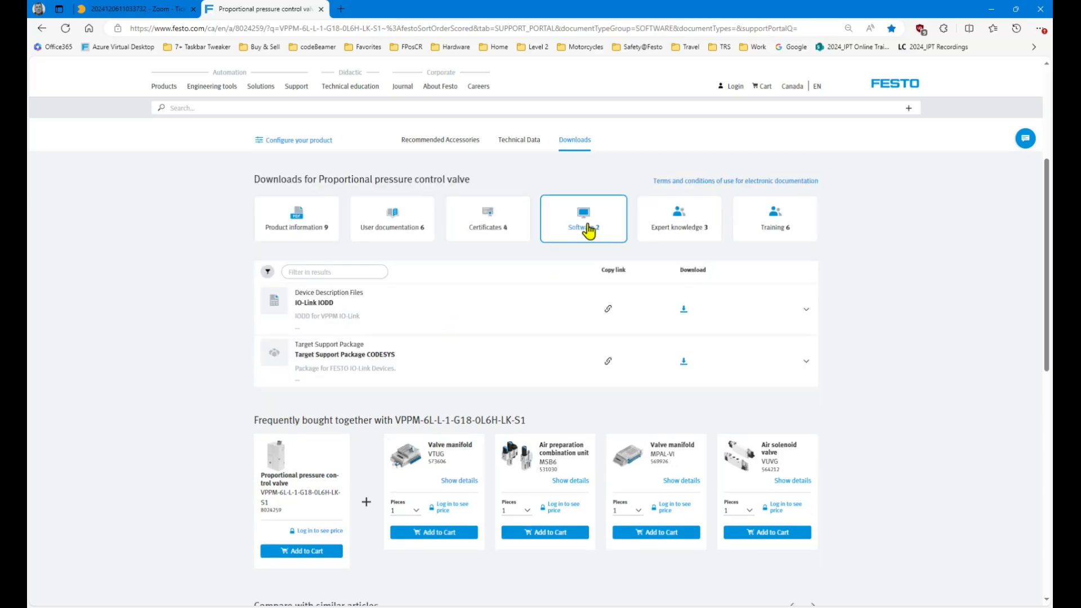
- Duplicate the valve page and load the F-CA CPX-AP-I-4IOL favorite from the Hardware folder in the copy
right_click(274, 12)
left_click(314, 79)
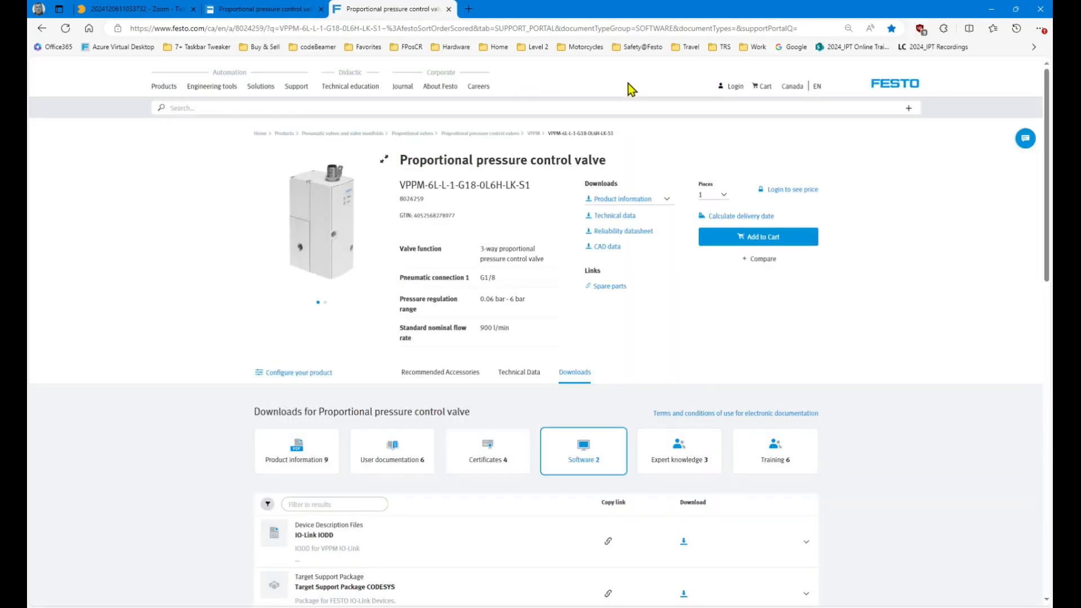
left_click(445, 112)
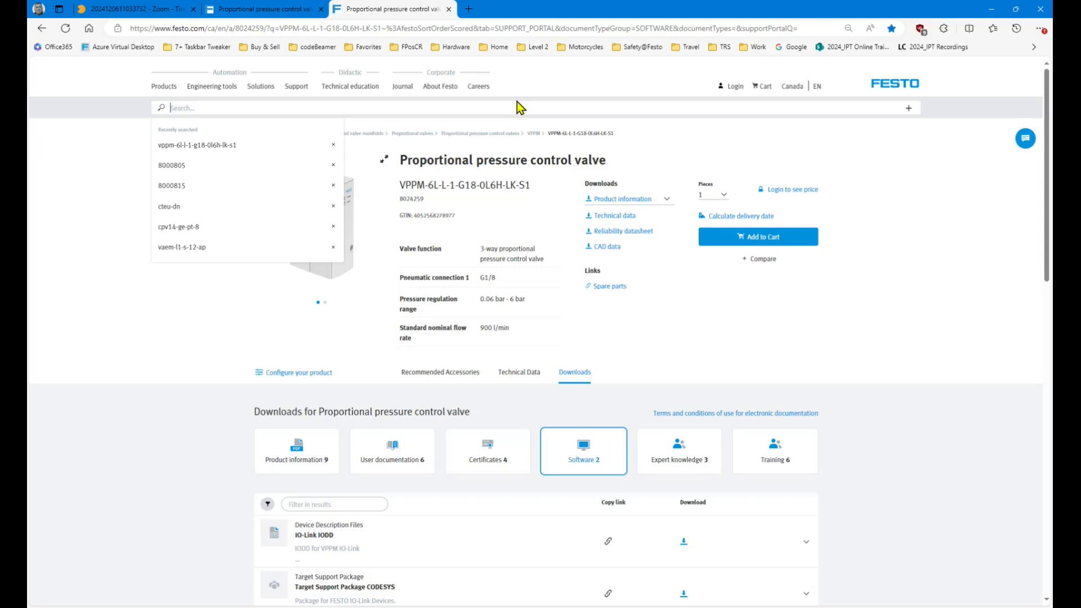
left_click(455, 47)
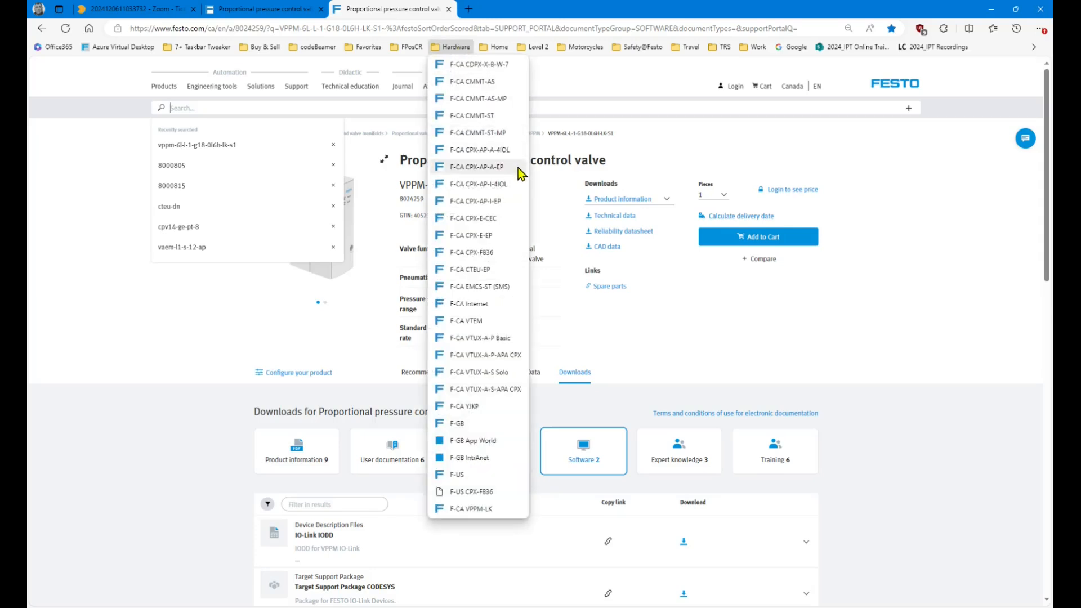
left_click(508, 185)
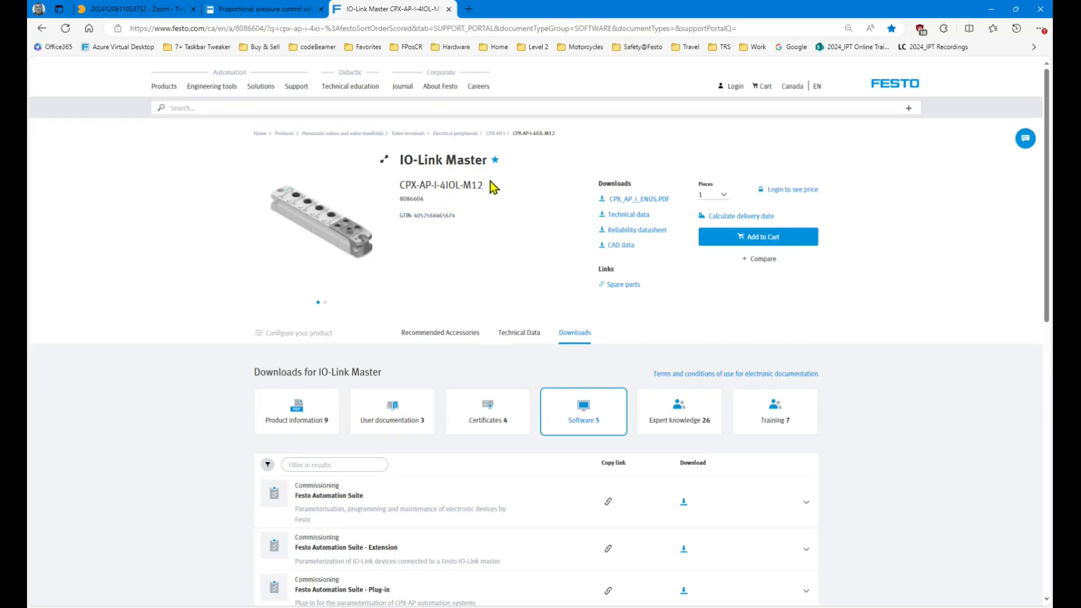
- Examine the software downloads listed for the CPX-AP-I-4IOL-M12 IO-Link Master
left_click_drag(485, 188, 204, 140)
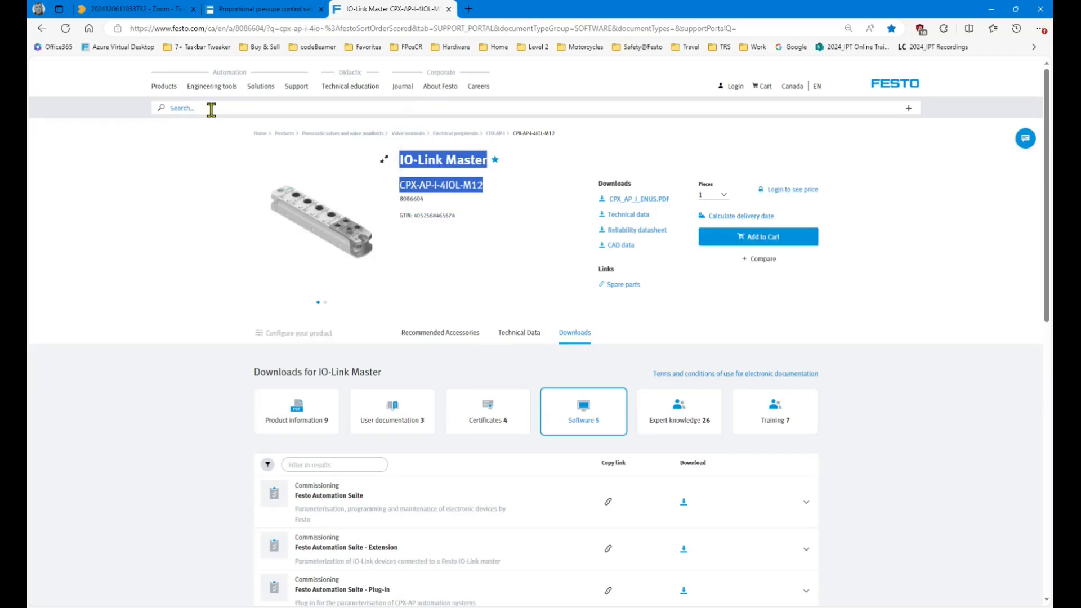
left_click(498, 198)
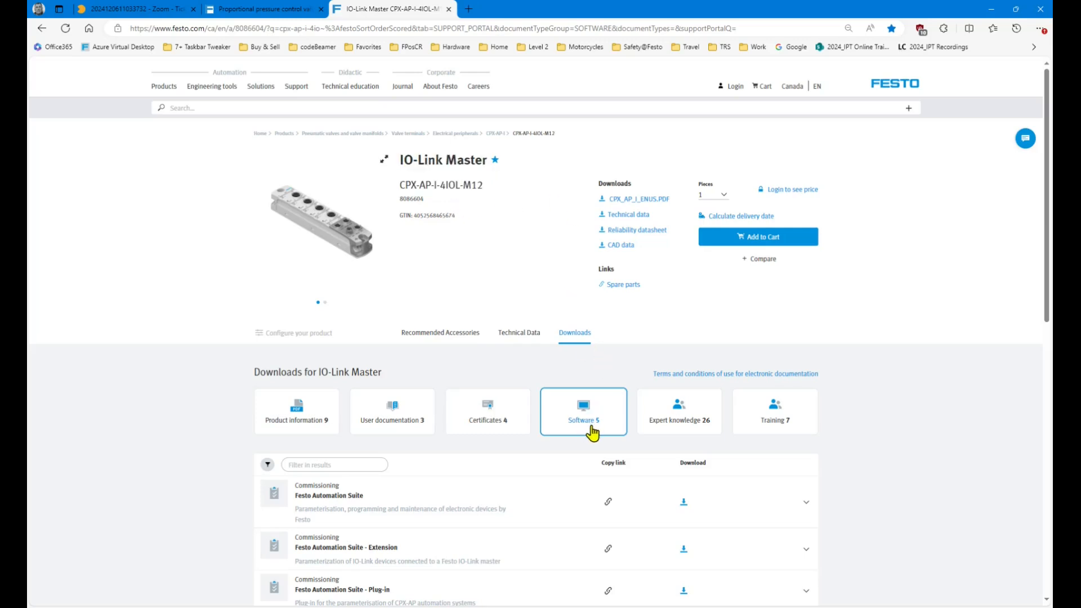
scroll(1050, 256, "down", 1)
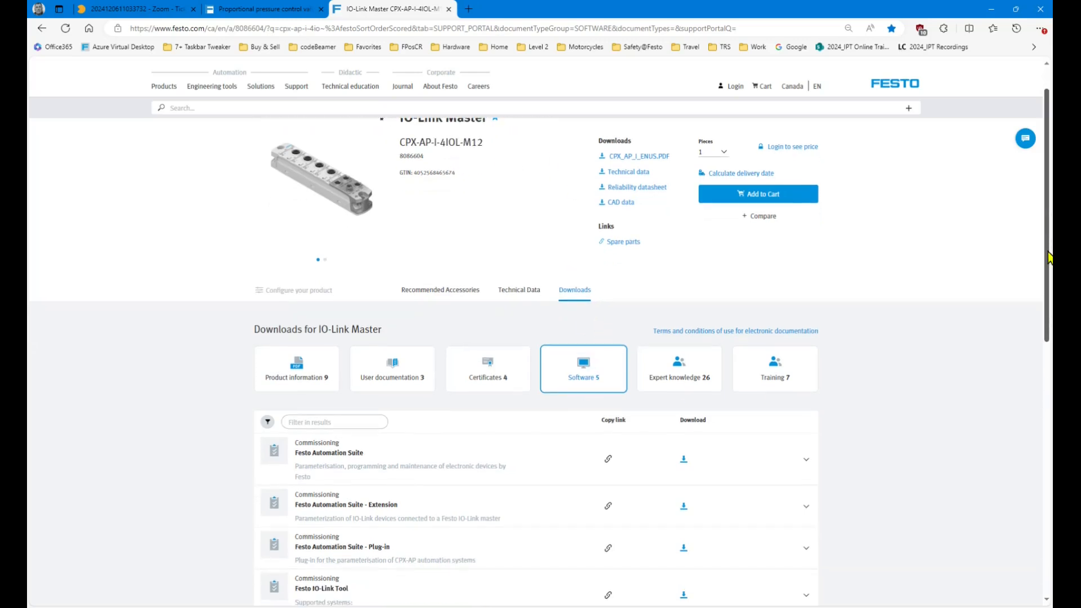
left_click_drag(1048, 252, 1051, 324)
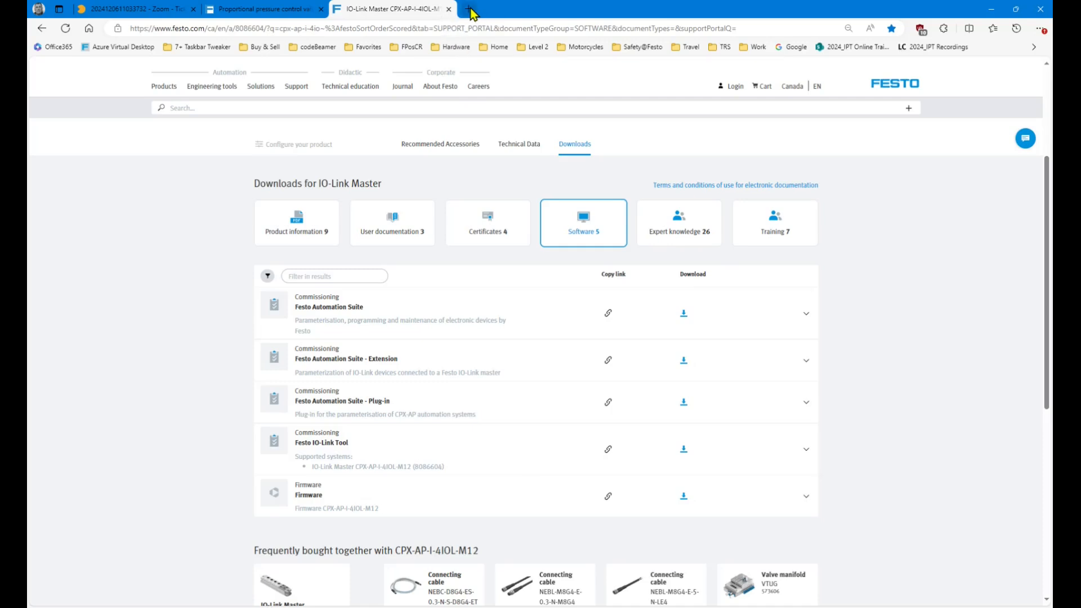
right_click(439, 16)
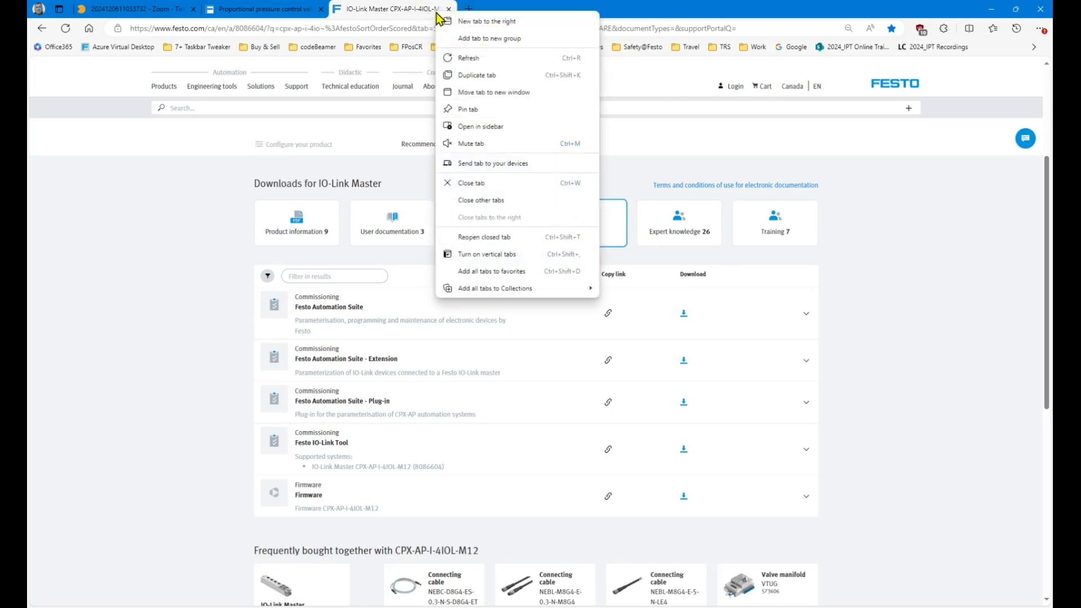
left_click(683, 12)
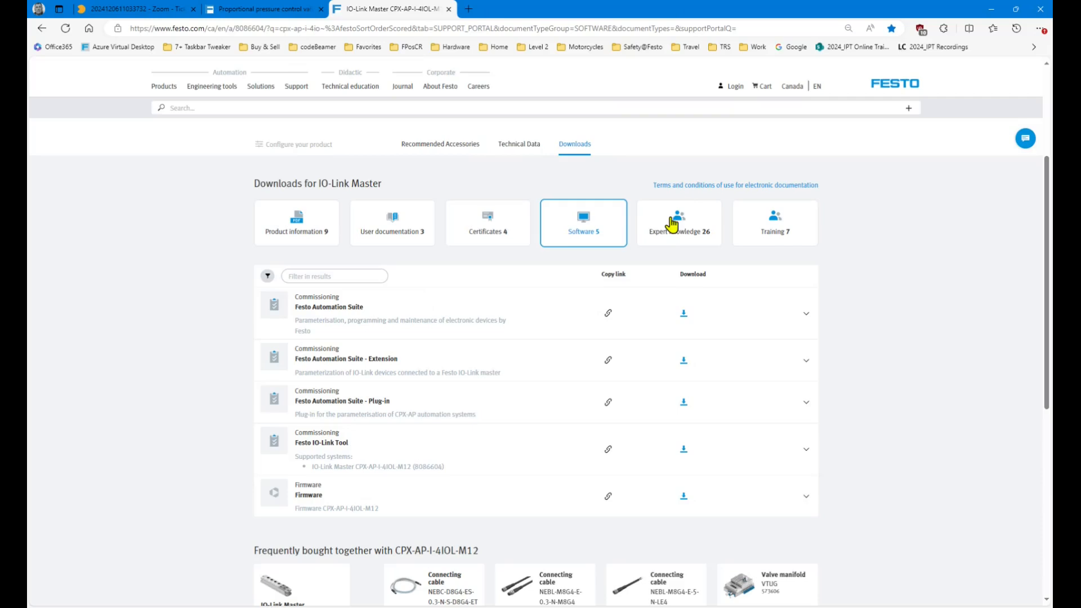
- Browse the application notes in the IO-Link Master's expert knowledge downloads
left_click(685, 244)
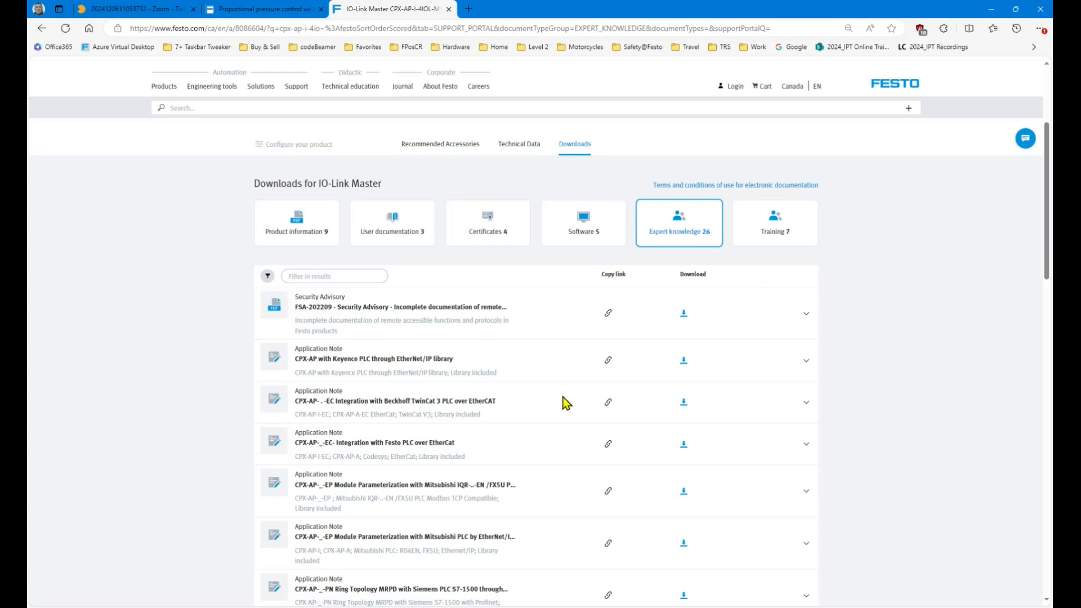
scroll(841, 401, "down", 3)
scroll(842, 401, "down", 3)
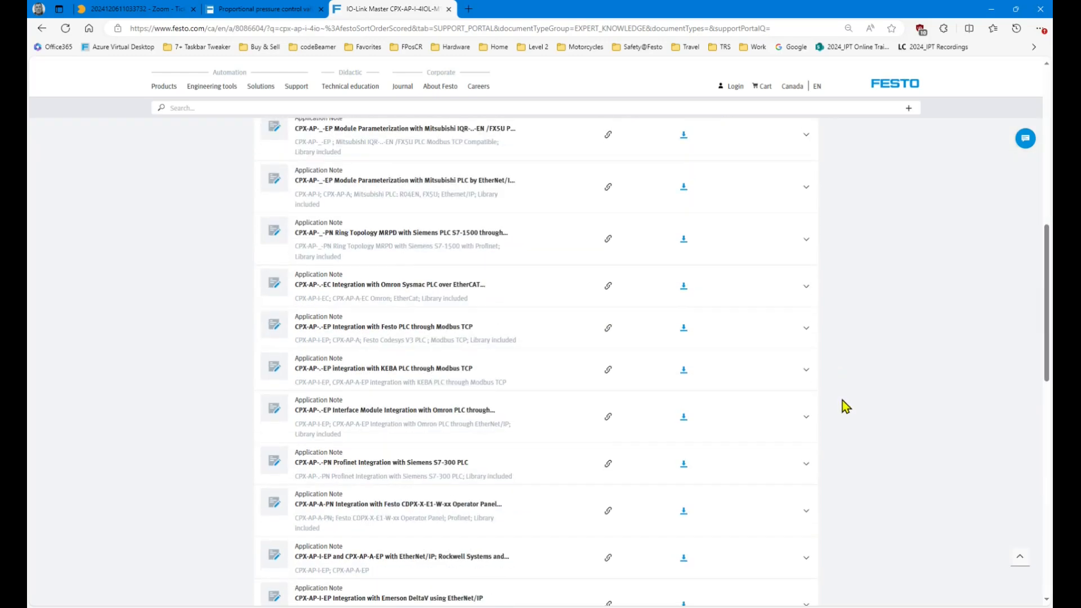
scroll(845, 405, "up", 9)
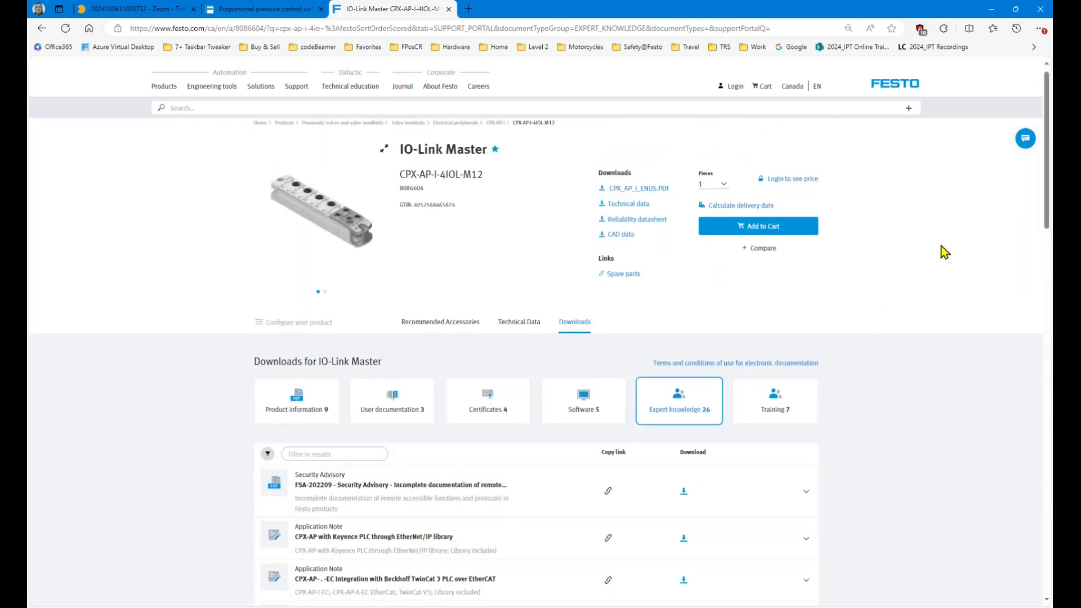
- Find "rockwe" on the page and expand the CPX-AP-I-EP and CPX-AP-A-EP application note for EtherNet/IP with Rockwell Systems
key("ctrl+f")
type("rockwe")
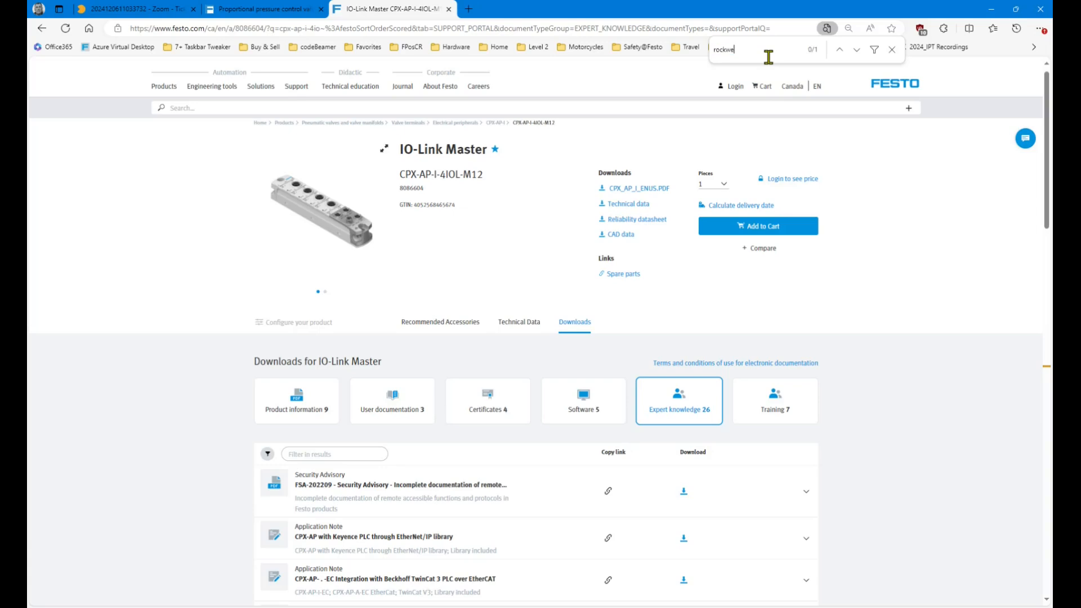
left_click(857, 50)
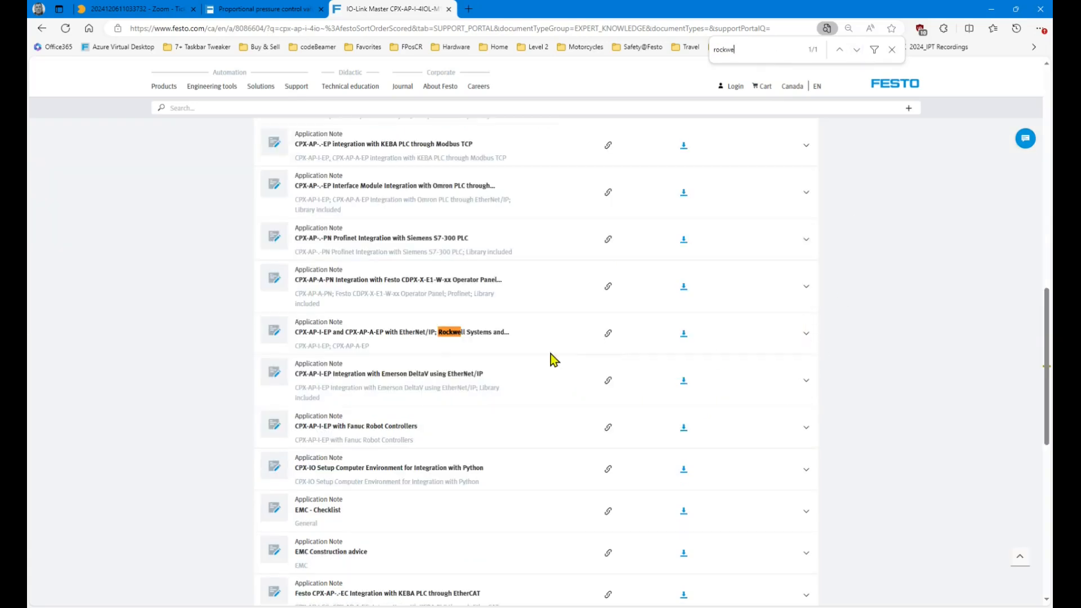
left_click(807, 335)
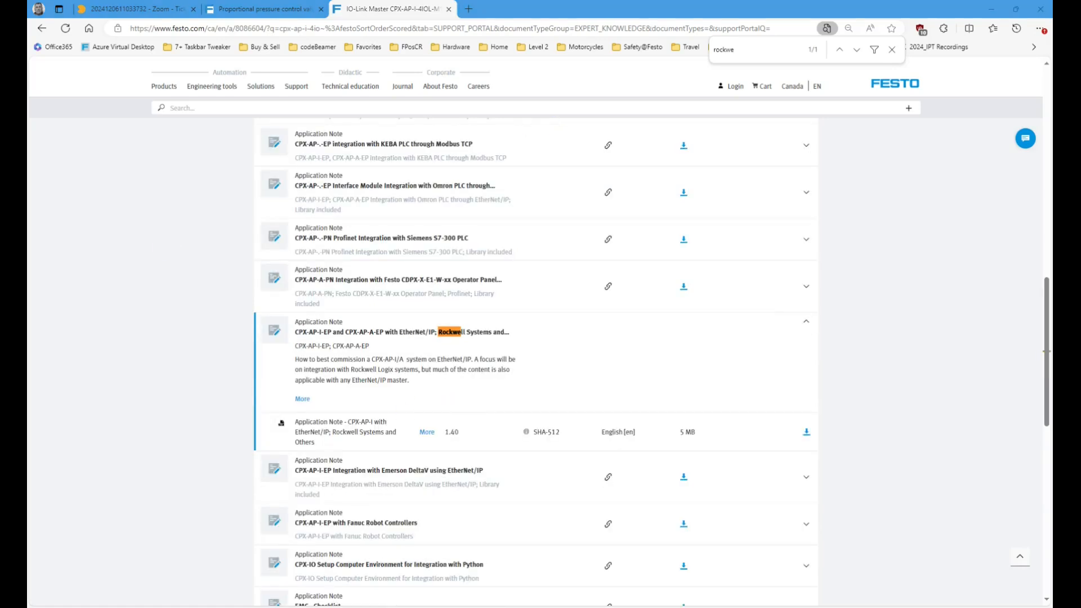
left_click(892, 49)
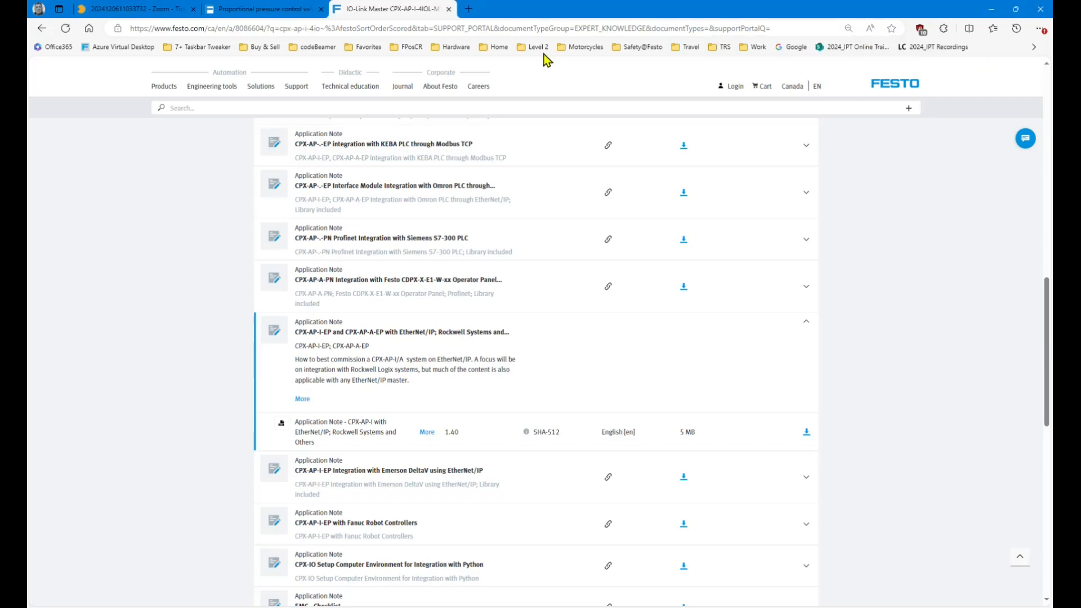
- Duplicate the IO-Link Master page and load the F-CA CPX-AP-I-EP favorite from the Hardware folder in the copy
right_click(414, 9)
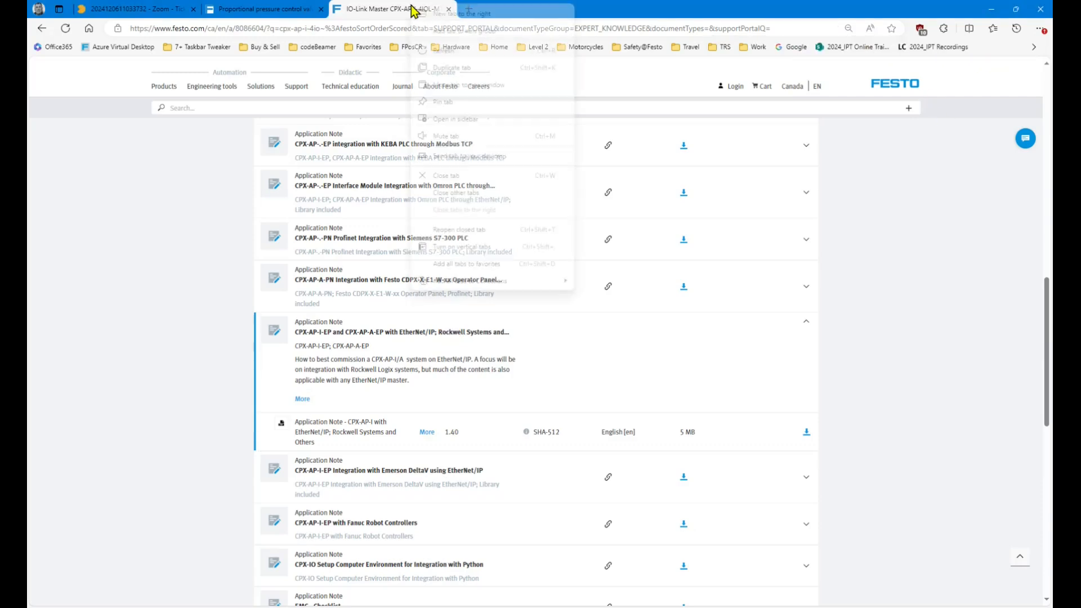
left_click(447, 66)
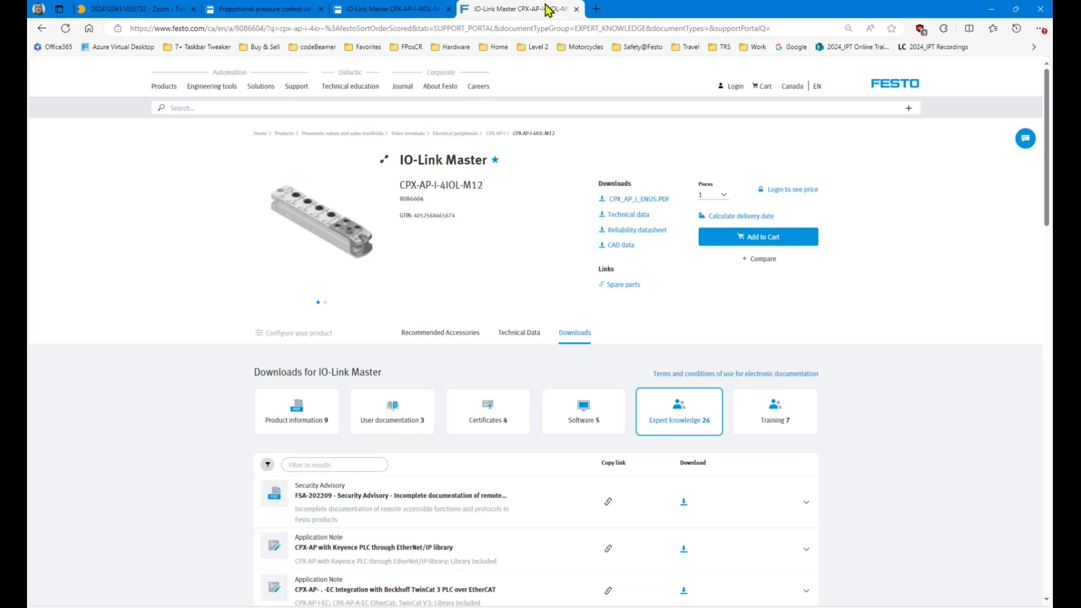
left_click(460, 47)
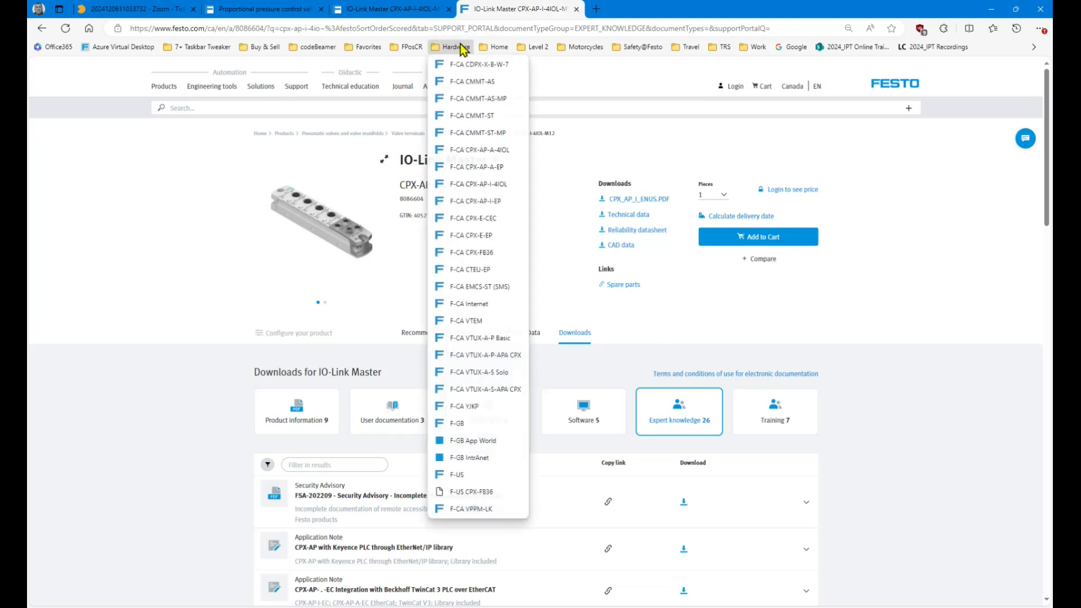
left_click(478, 203)
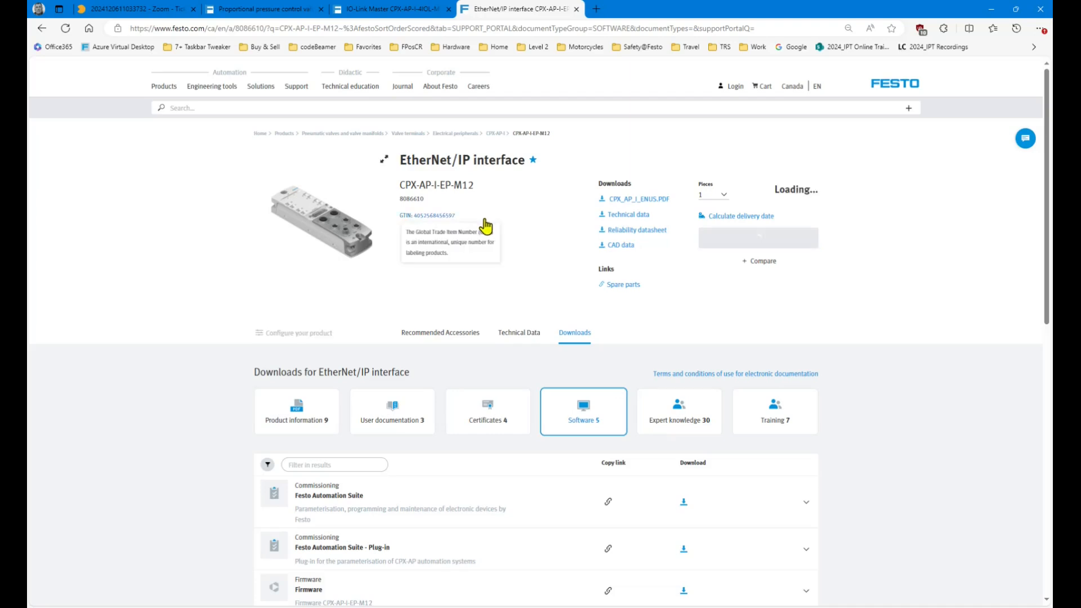
- Examine the EtherNet/IP interface's software downloads, including the EDS file, and compare its product page with the IO-Link Master's
scroll(357, 477, "down", 3)
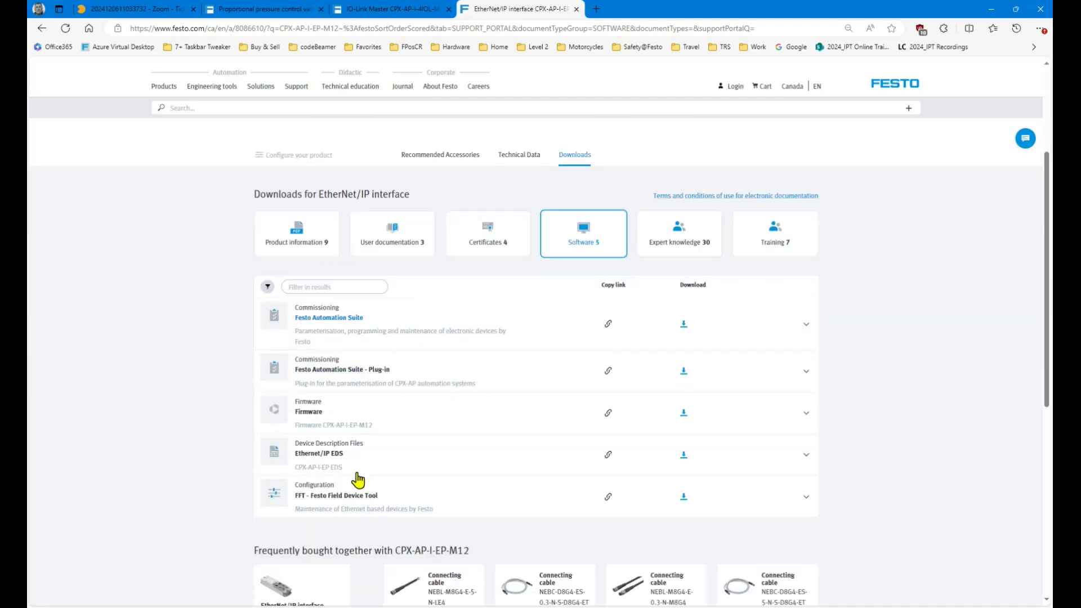
scroll(357, 361, "up", 3)
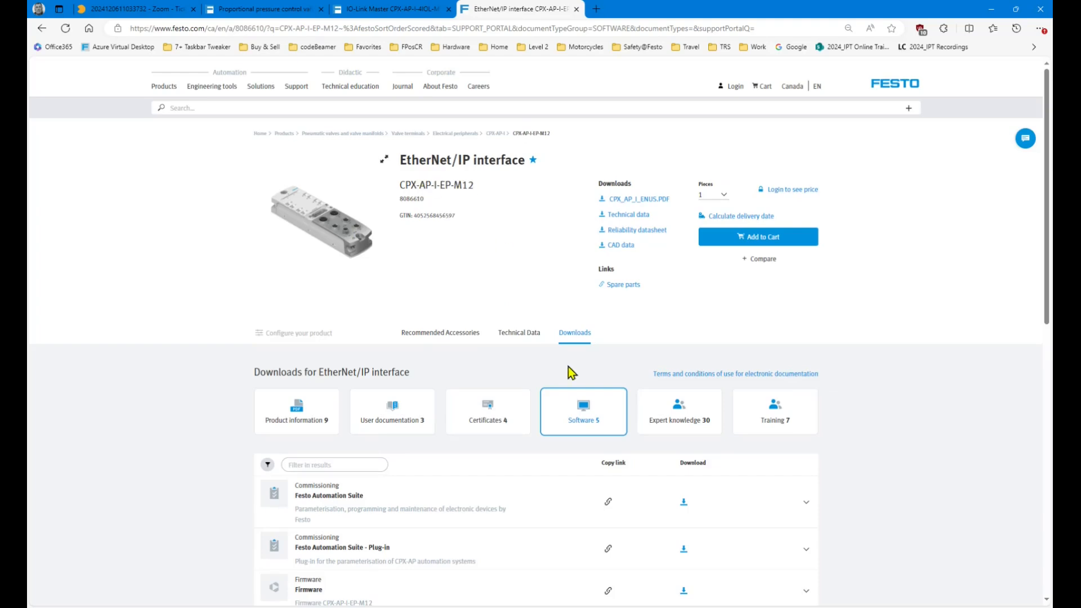
left_click(425, 10)
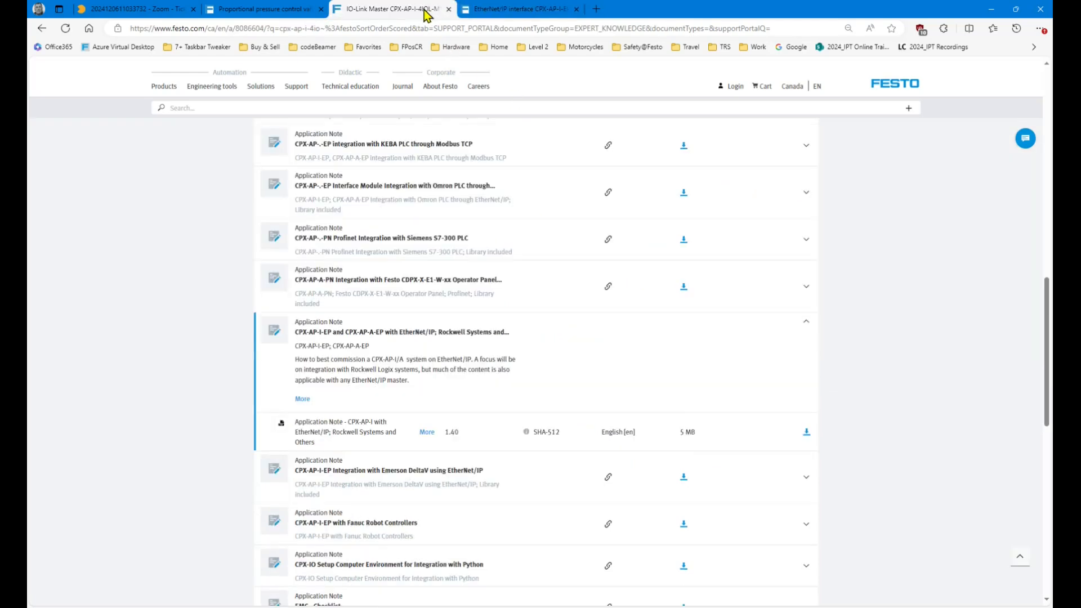
scroll(458, 234, "up", 10)
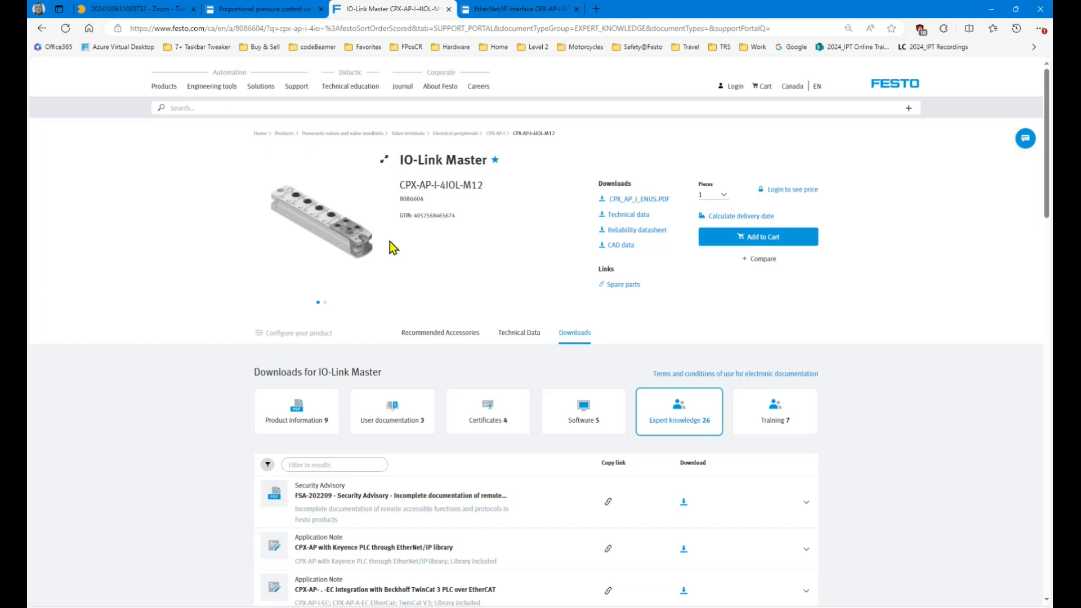
left_click(540, 10)
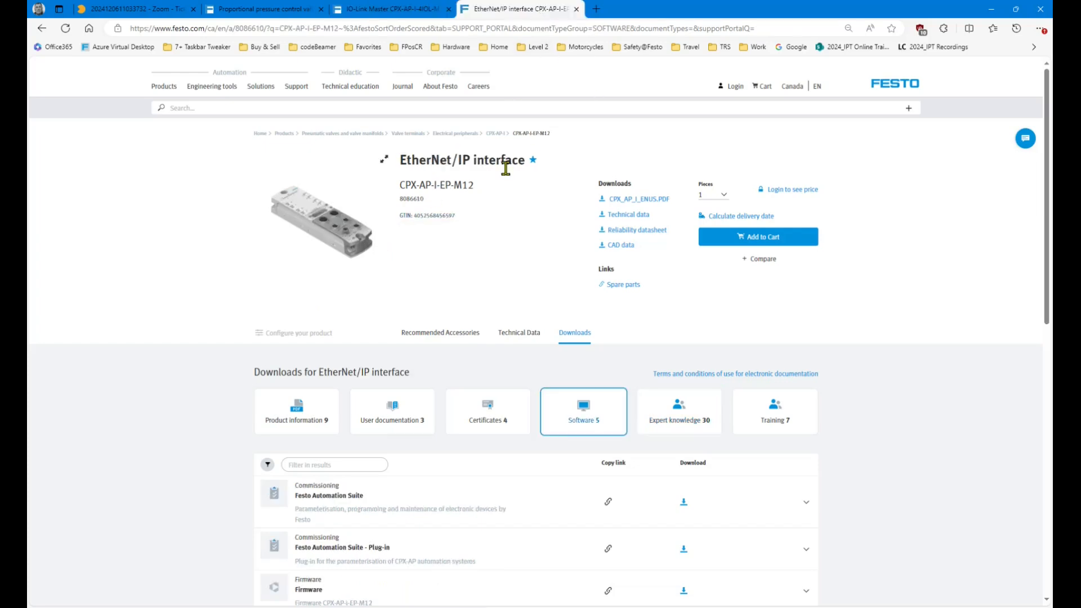
scroll(893, 354, "down", 3)
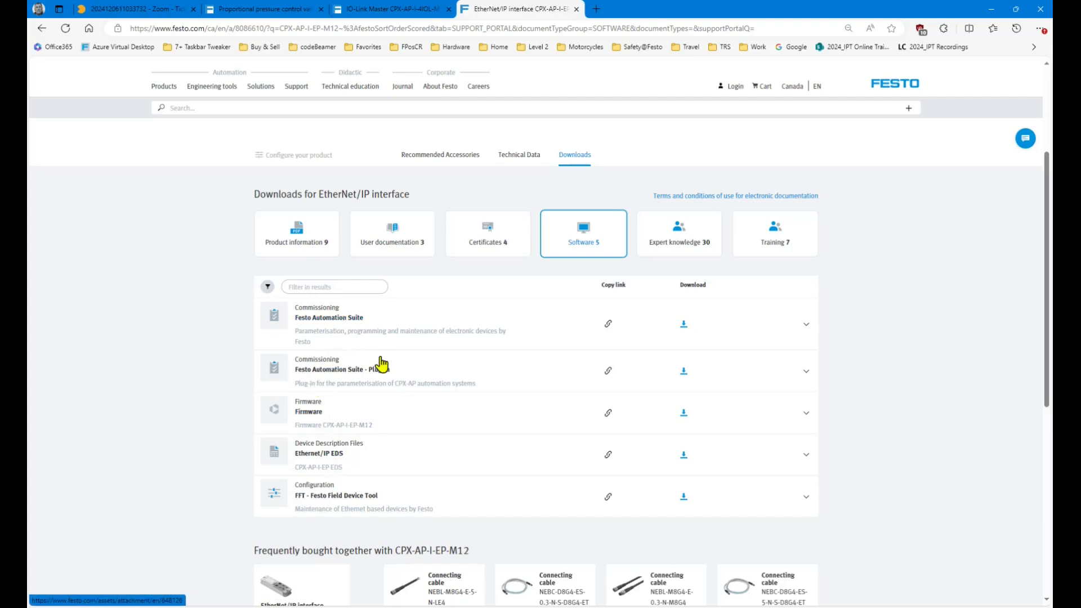
- Show the EtherNet/IP interface's expert knowledge documents and find "rockwe" among them
left_click(684, 246)
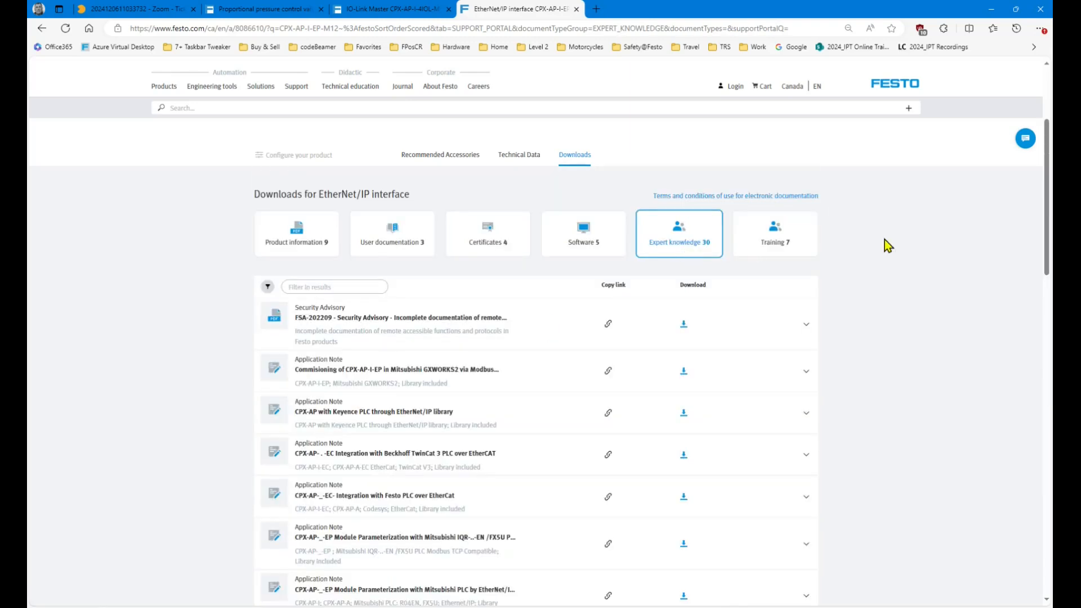
key("ctrl+f")
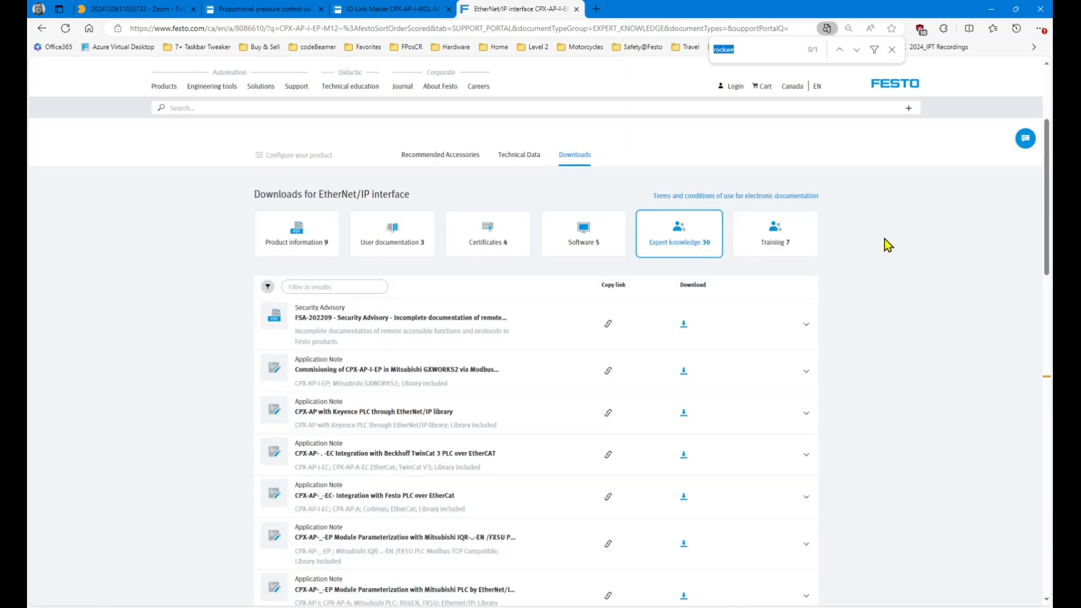
left_click(856, 50)
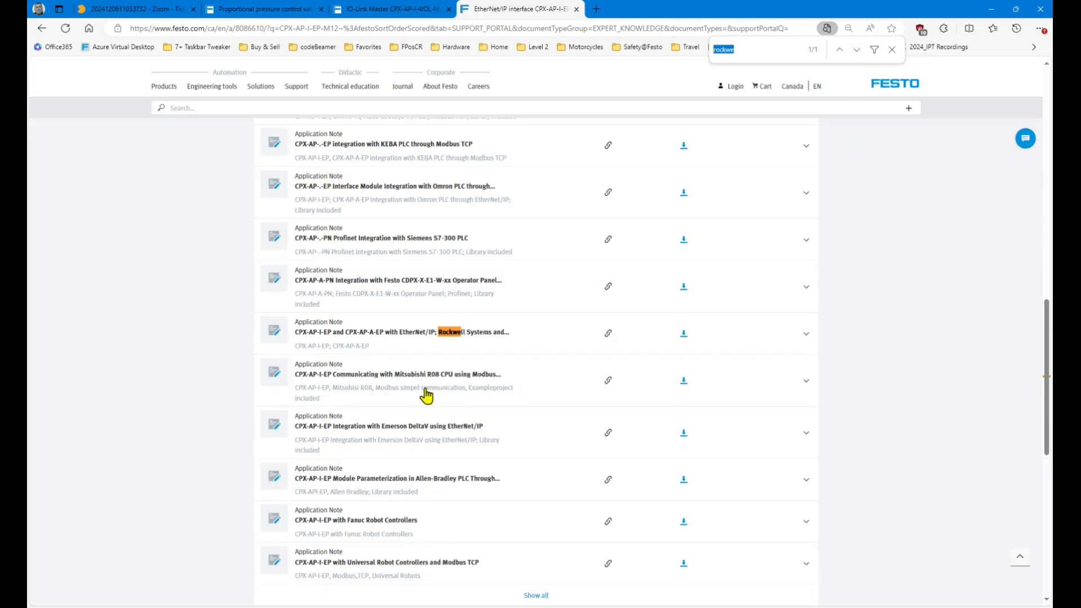
- Review the Rockwell Systems application note, then find "allen" on the page and download the Allen-Bradley library CPX_AP-I with AB PLC#100333V1.30.zip
left_click(806, 335)
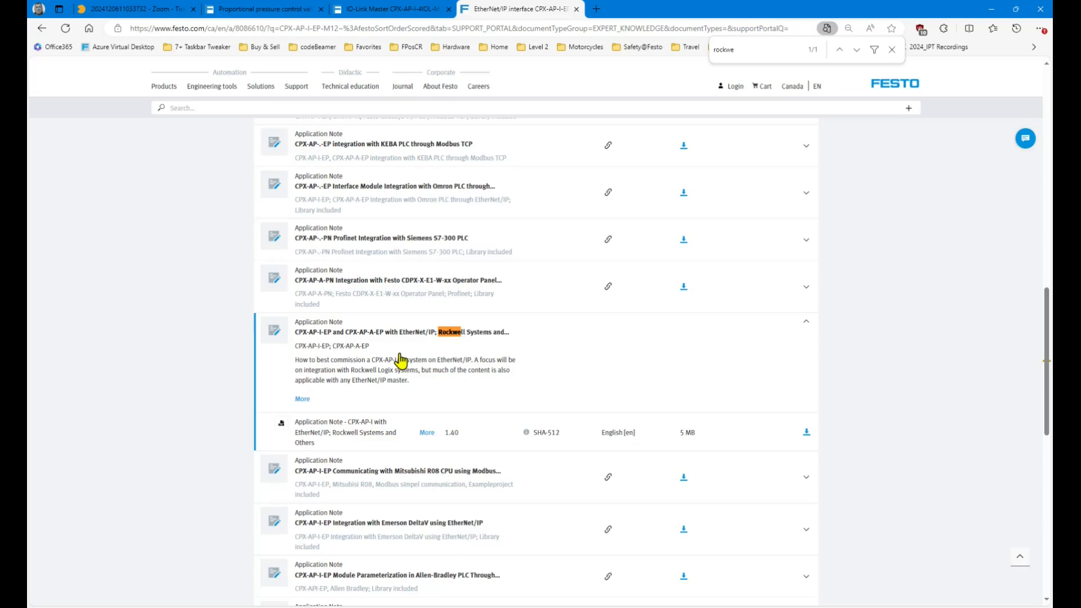
scroll(847, 456, "down", 3)
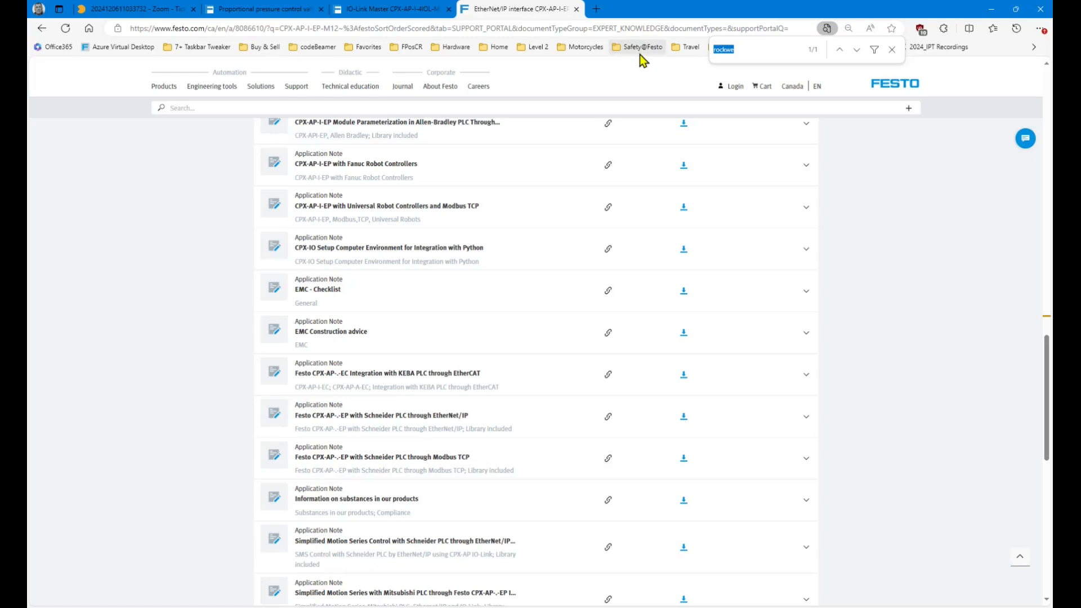
type("allen")
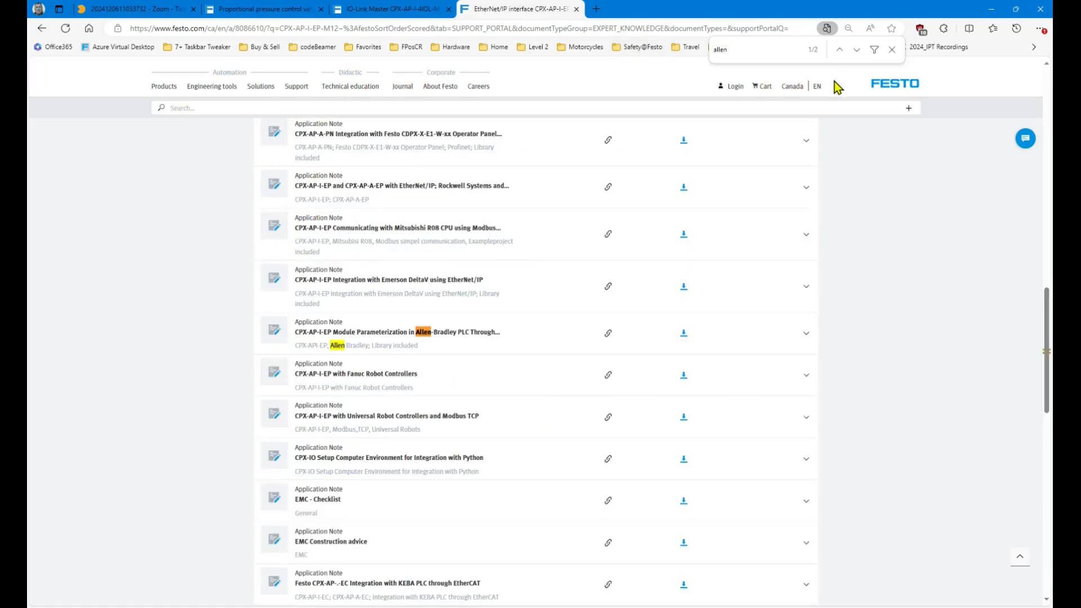
left_click(806, 333)
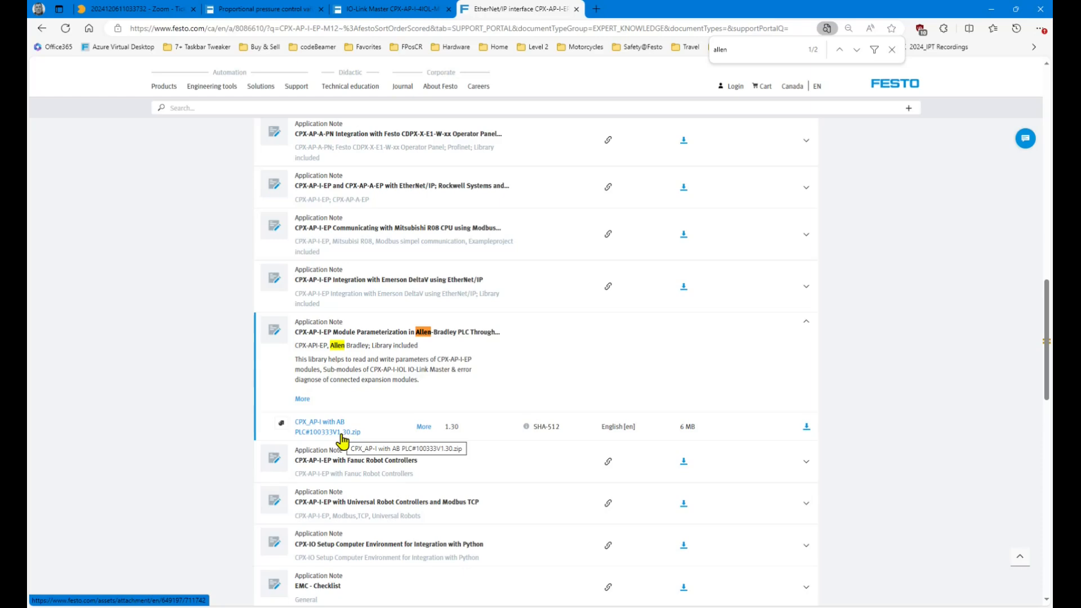
left_click(806, 428)
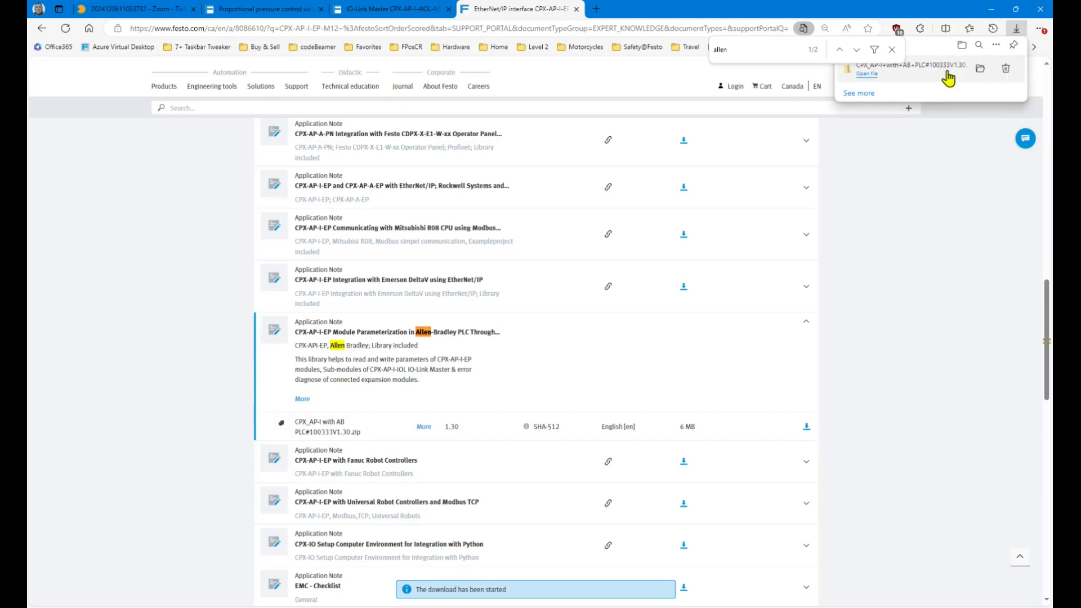
left_click(803, 329)
- Find "rock" on the page and open version 1.40 of the CPX-AP-I with EtherNet/IP, Rockwell Systems and Others application note
scroll(648, 354, "up", 3)
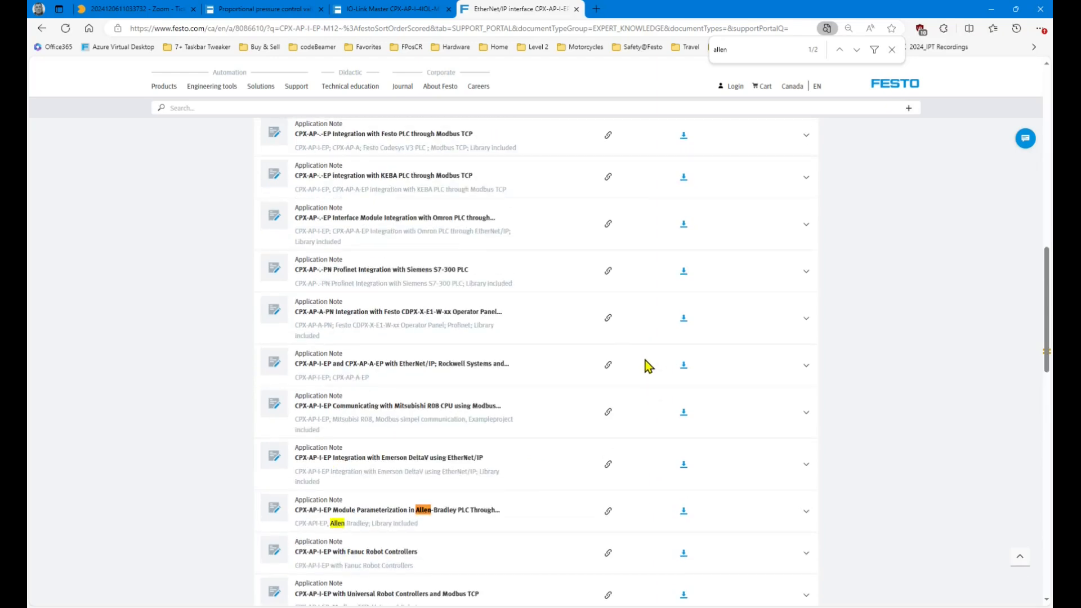
scroll(645, 360, "up", 3)
scroll(647, 359, "up", 3)
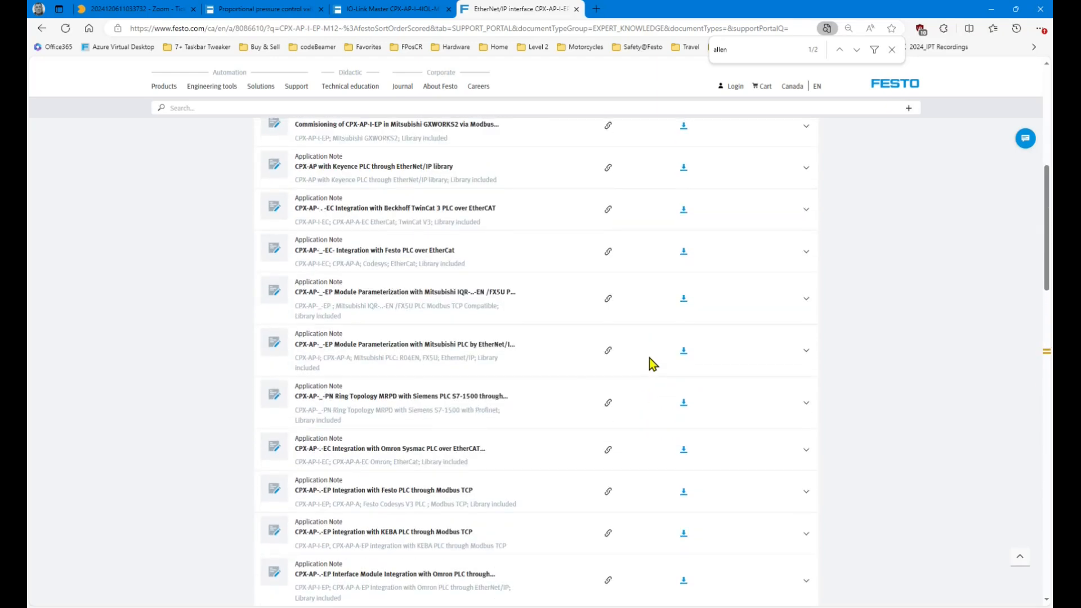
left_click_drag(779, 51, 683, 55)
type("rock")
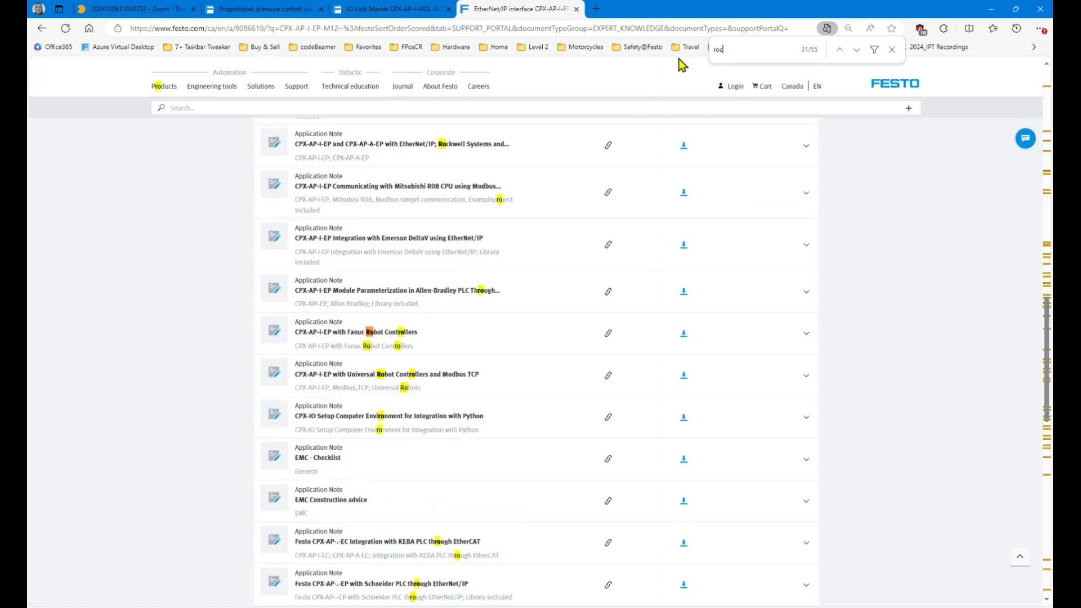
left_click(804, 149)
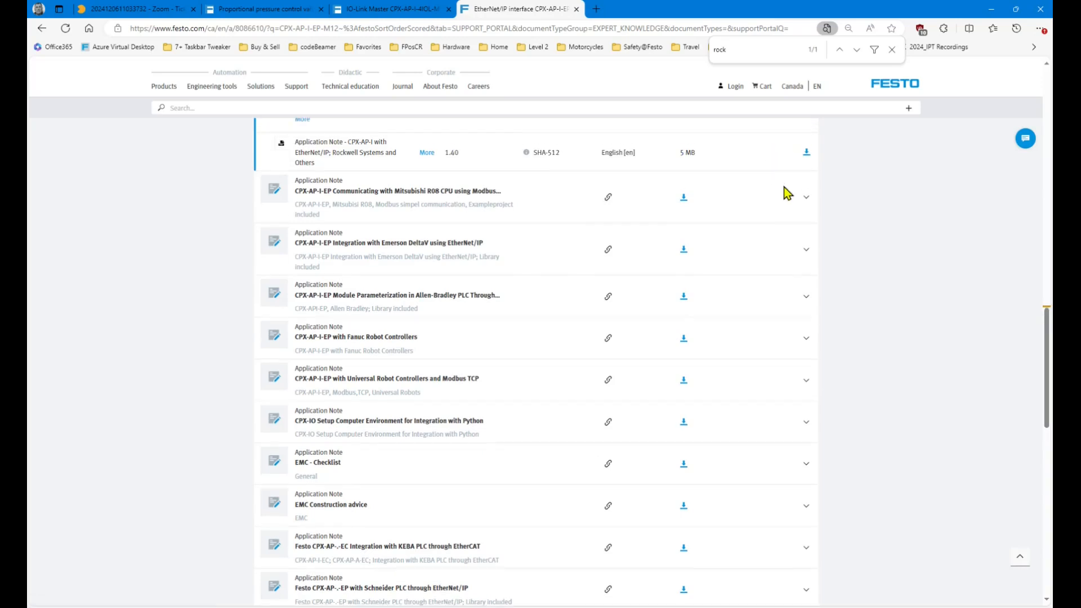
scroll(505, 280, "up", 3)
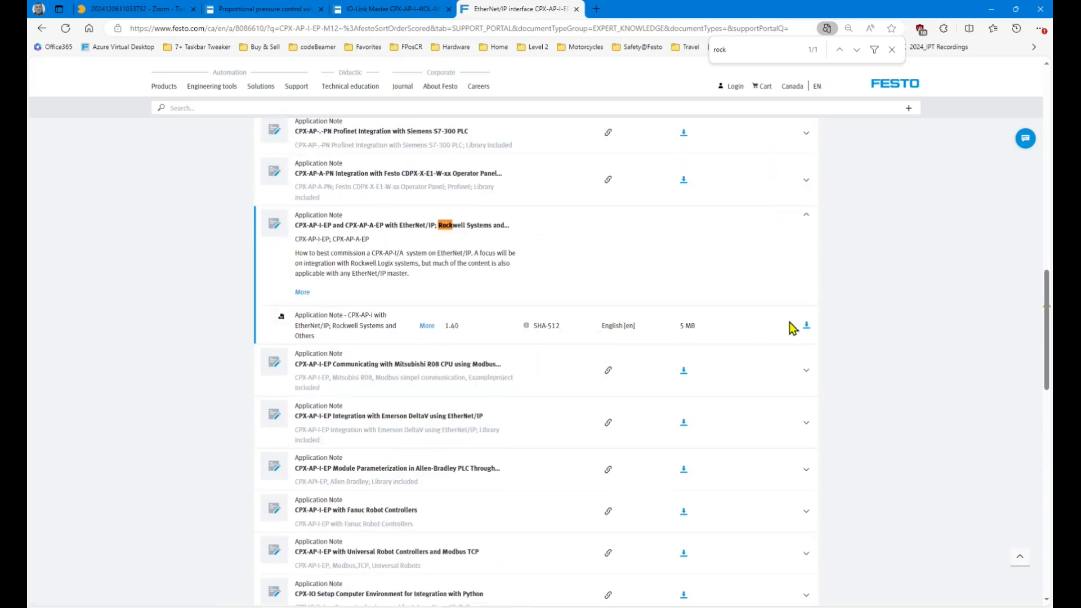
left_click(806, 327)
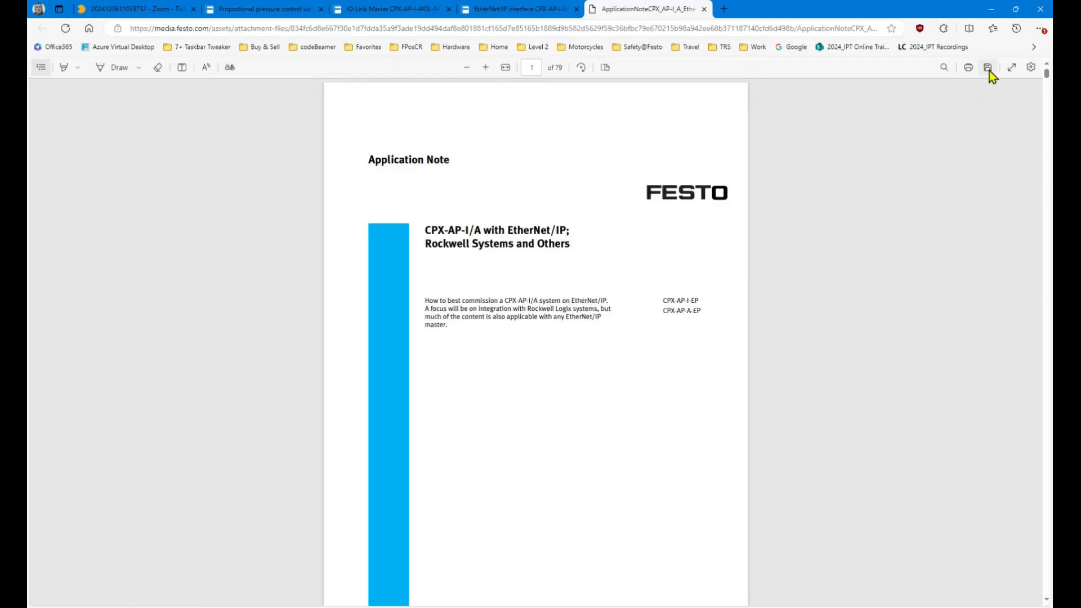
- Save the application note as ApplicationNoteCPX_AP-I_A_EtherNetIP#100299V1.4.pdf on the J: Downloads drive and close the document
left_click(988, 67)
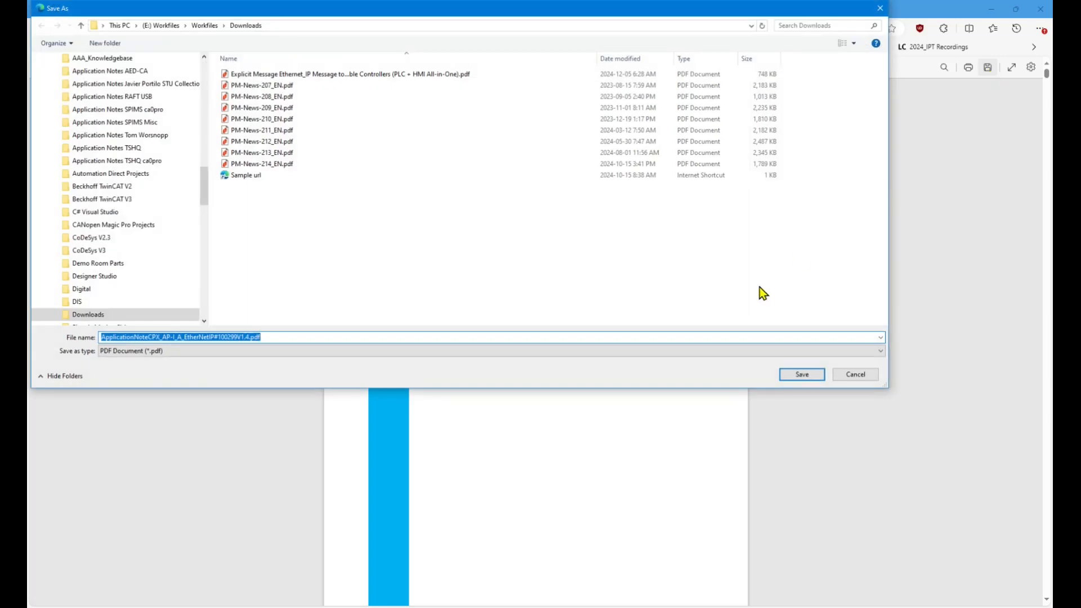
left_click_drag(206, 181, 224, 278)
left_click(149, 148)
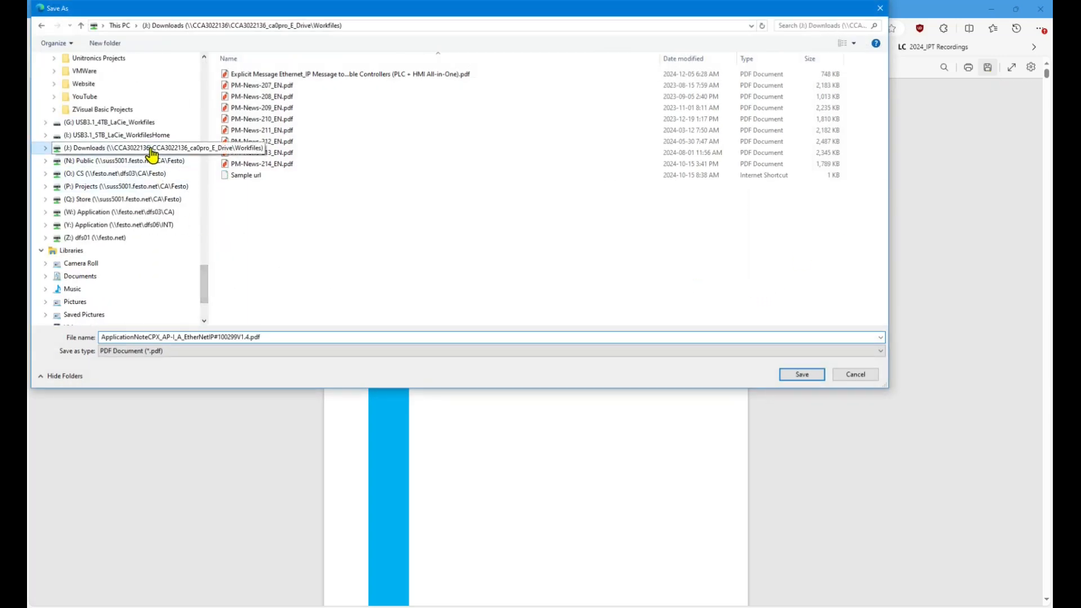
left_click(797, 376)
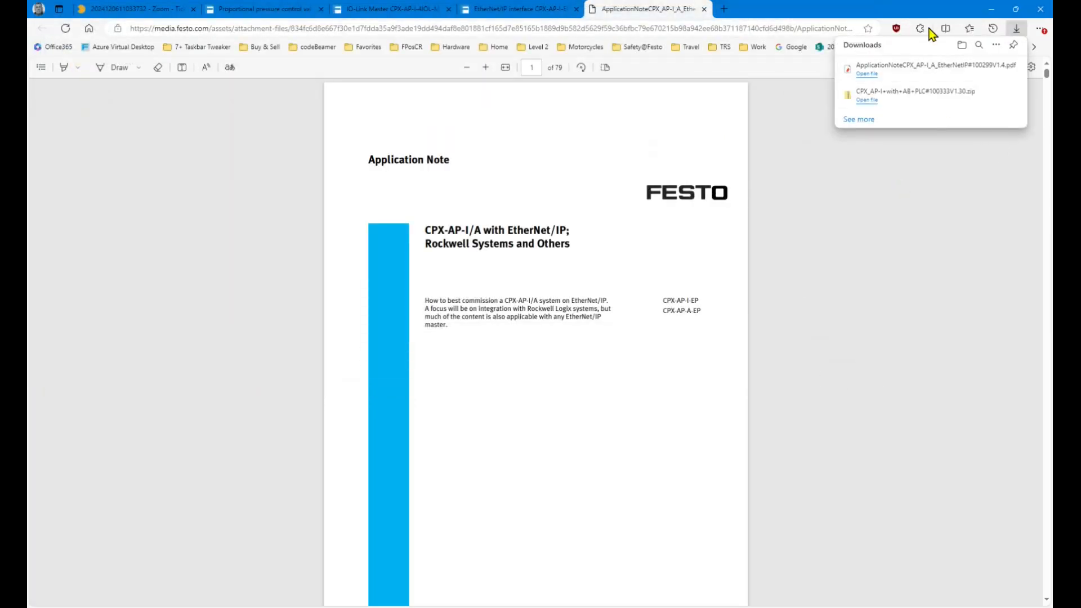
left_click(704, 9)
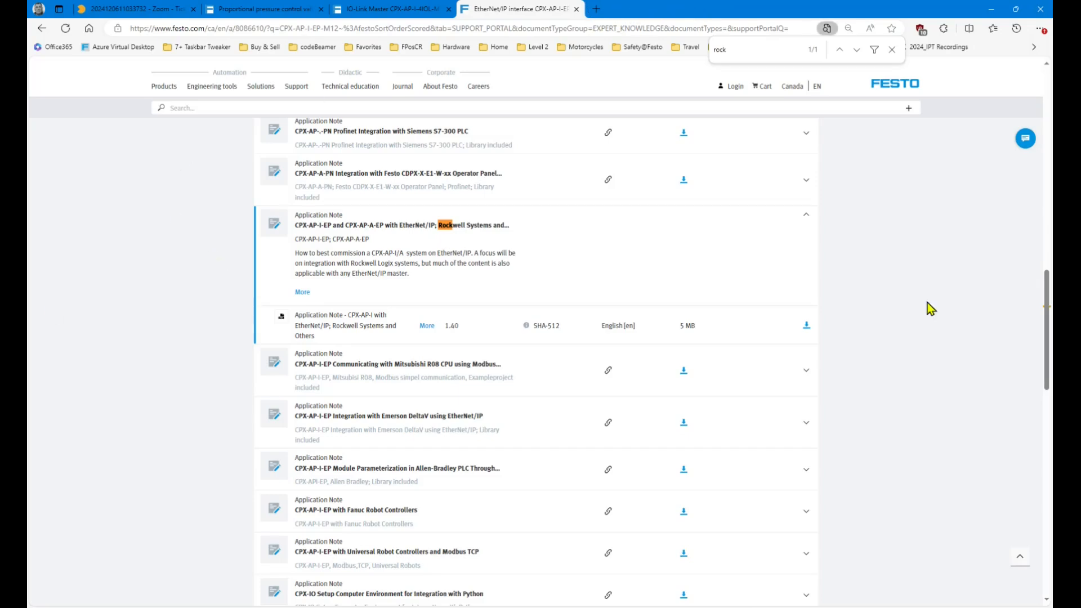
- Examine the IO-Link Master's expert knowledge documents and its software downloads
scroll(895, 298, "up", 3)
scroll(895, 304, "up", 3)
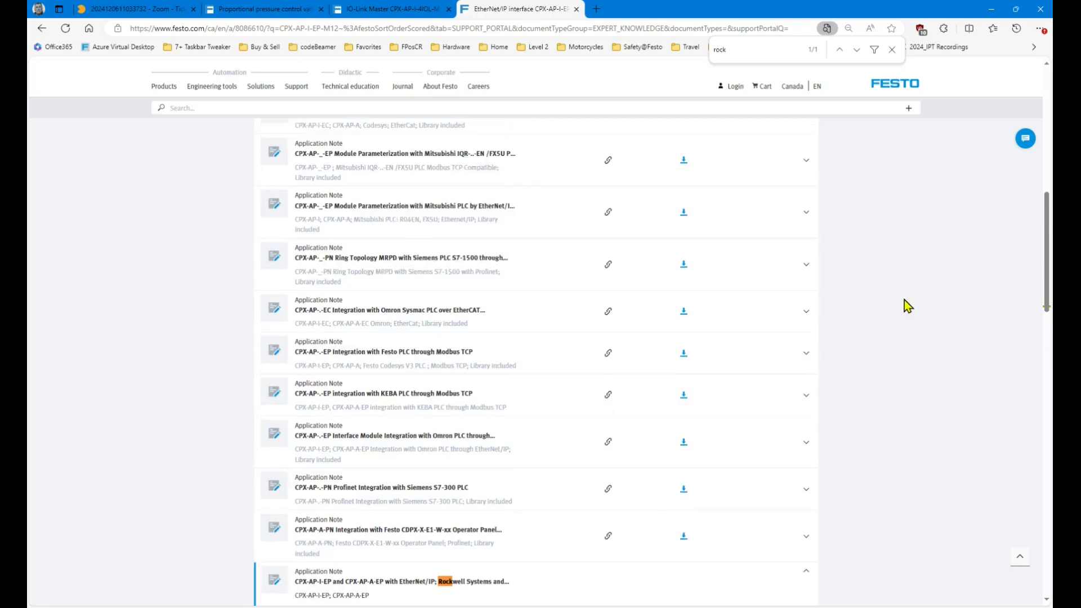
left_click(424, 8)
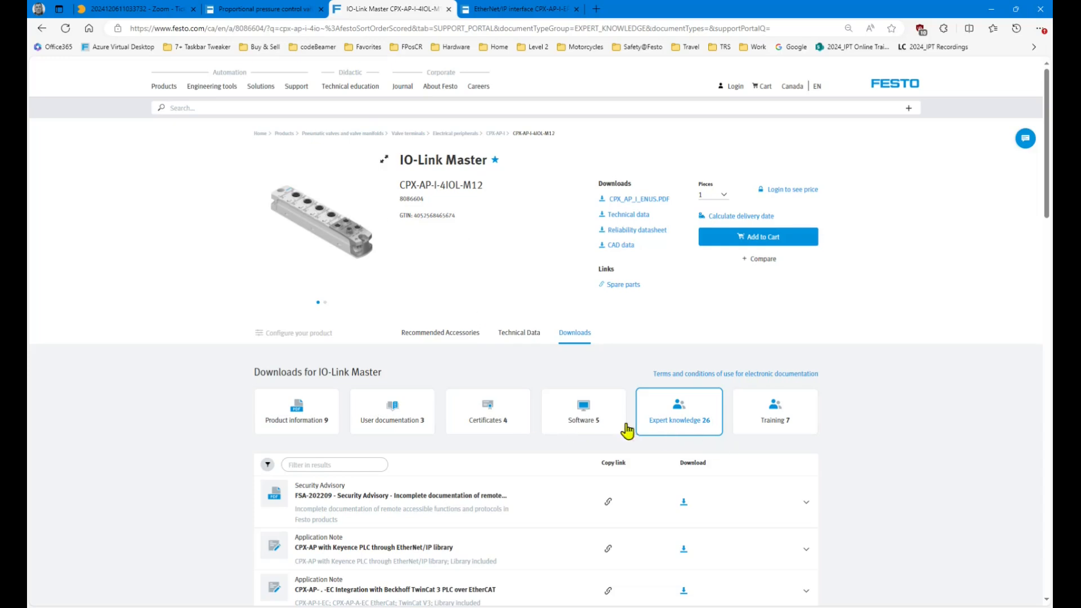
scroll(641, 431, "down", 10)
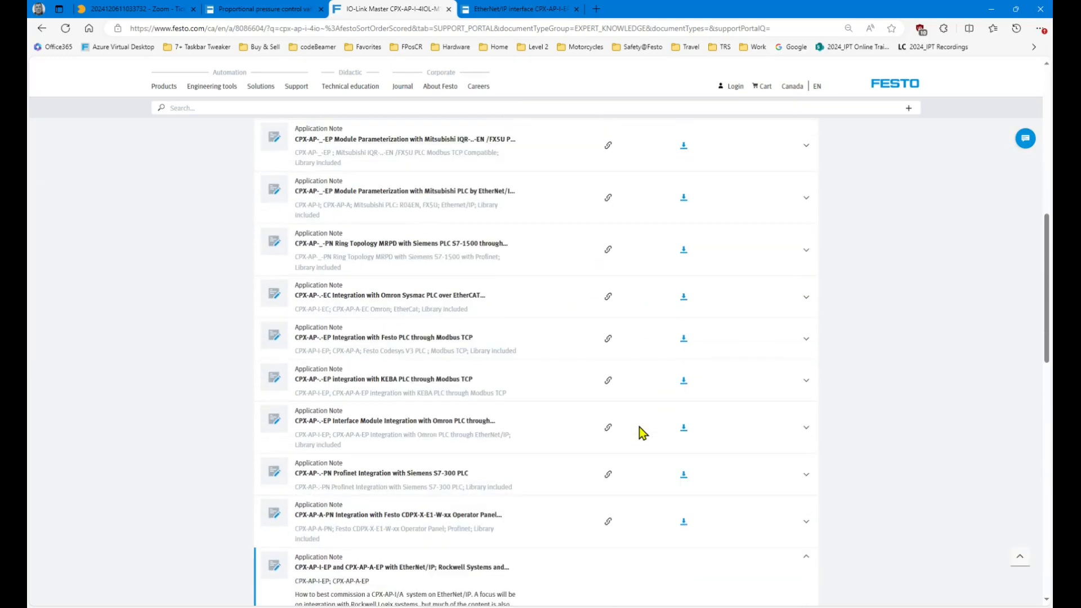
scroll(639, 426, "down", 3)
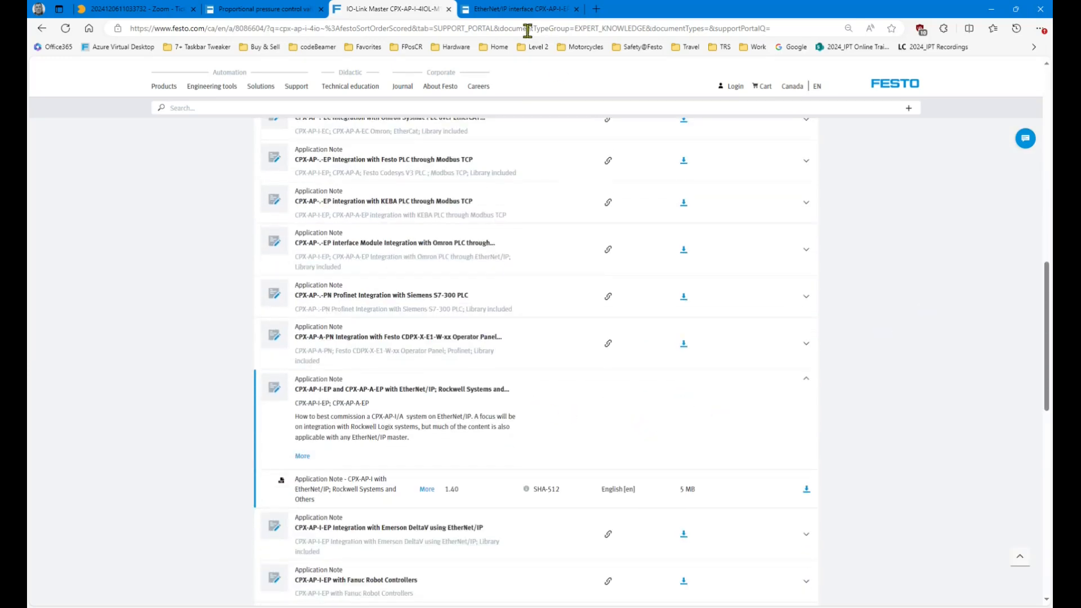
scroll(833, 373, "up", 12)
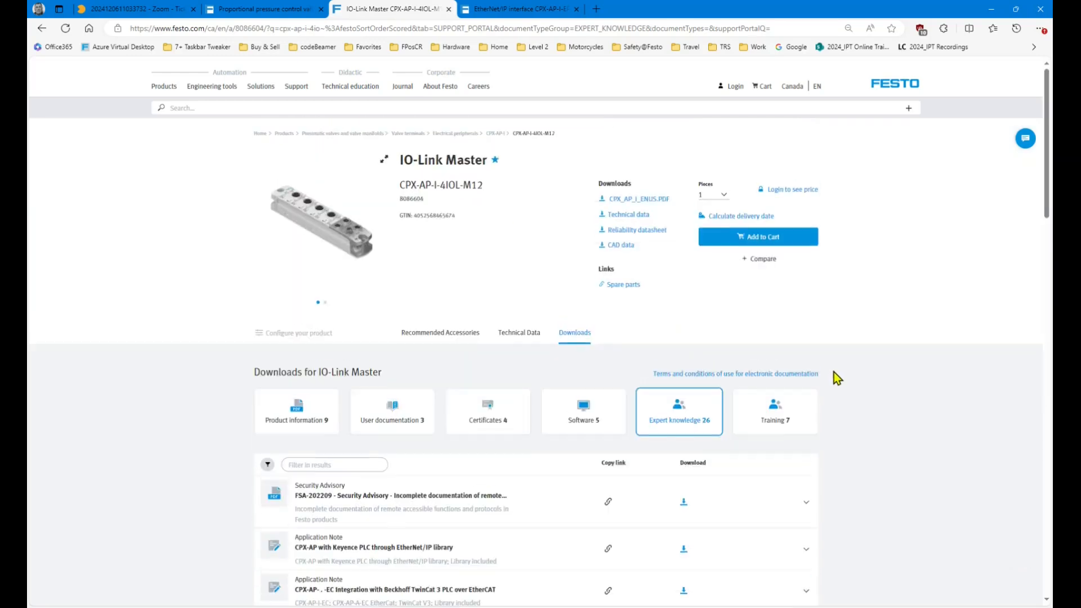
left_click(598, 429)
scroll(974, 454, "down", 3)
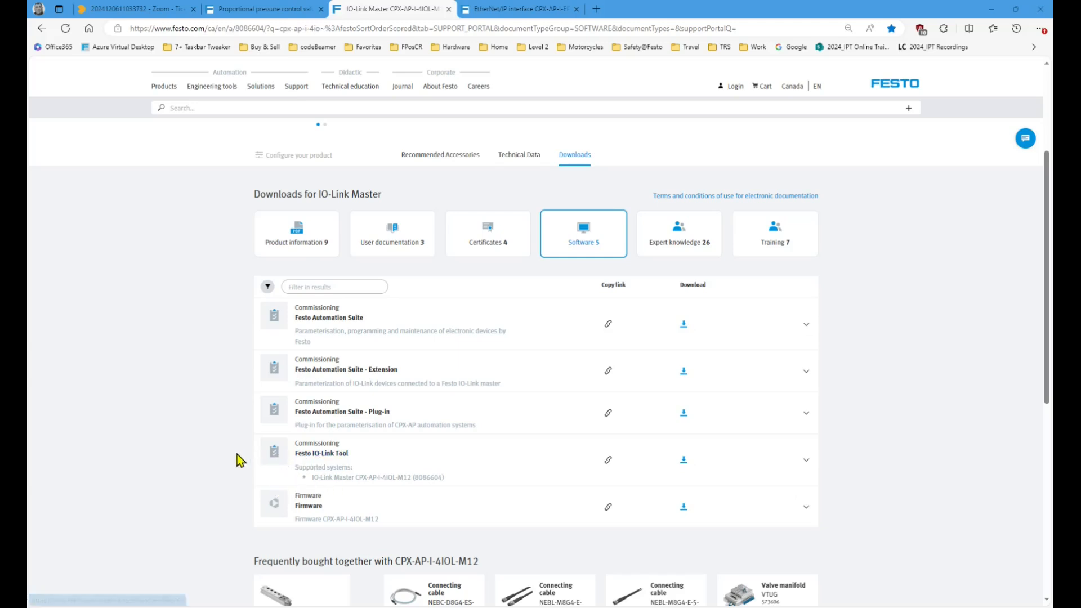
- Download version V1.2.2 of the IO-Link IODD from the proportional pressure control valve's software downloads
key("ctrl+shift+Tab")
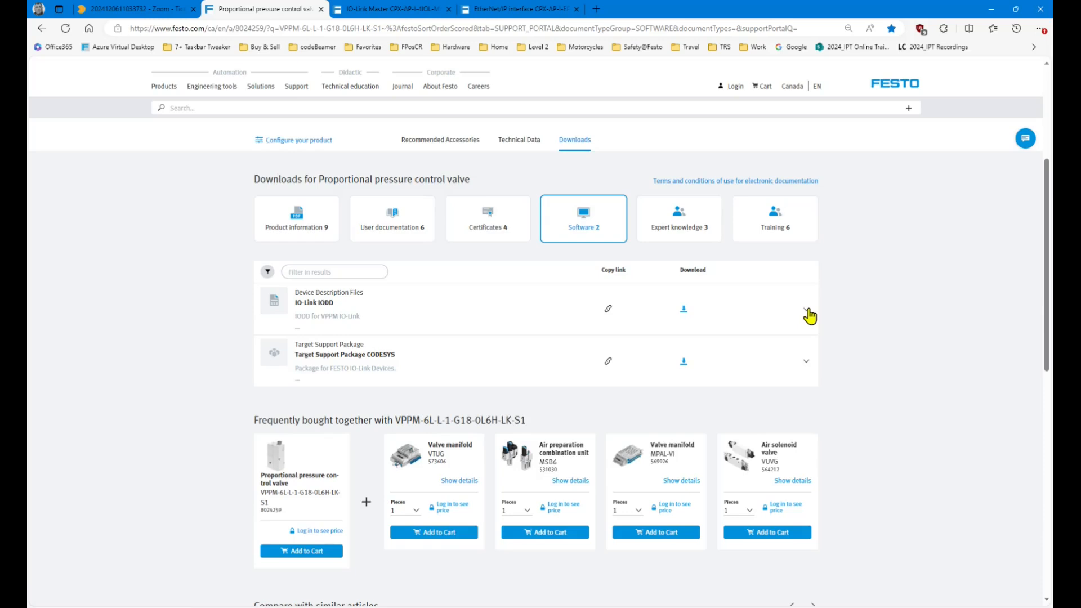
left_click(808, 310)
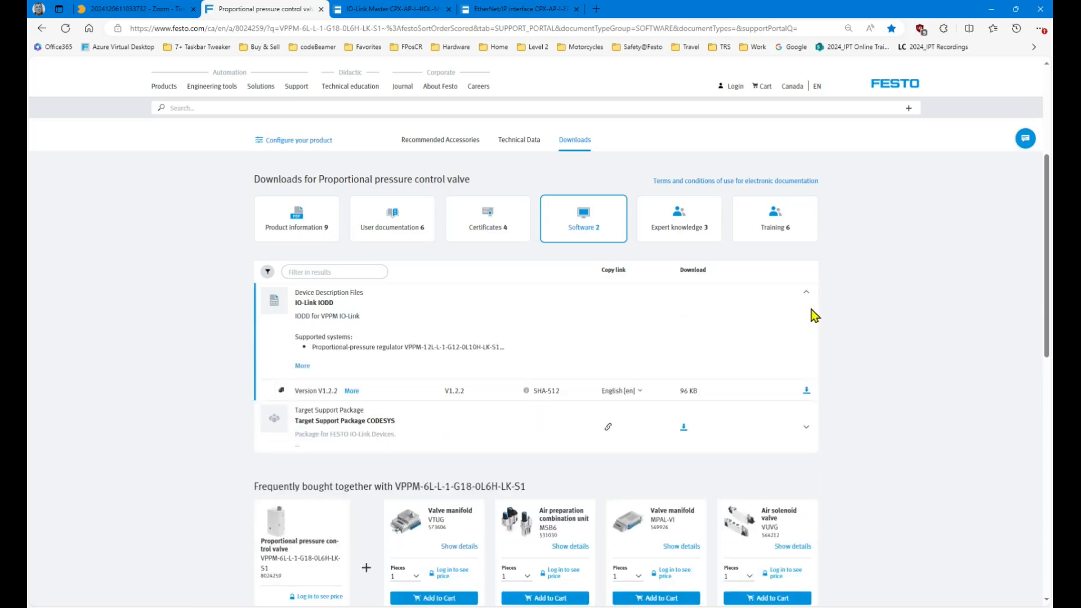
left_click(806, 392)
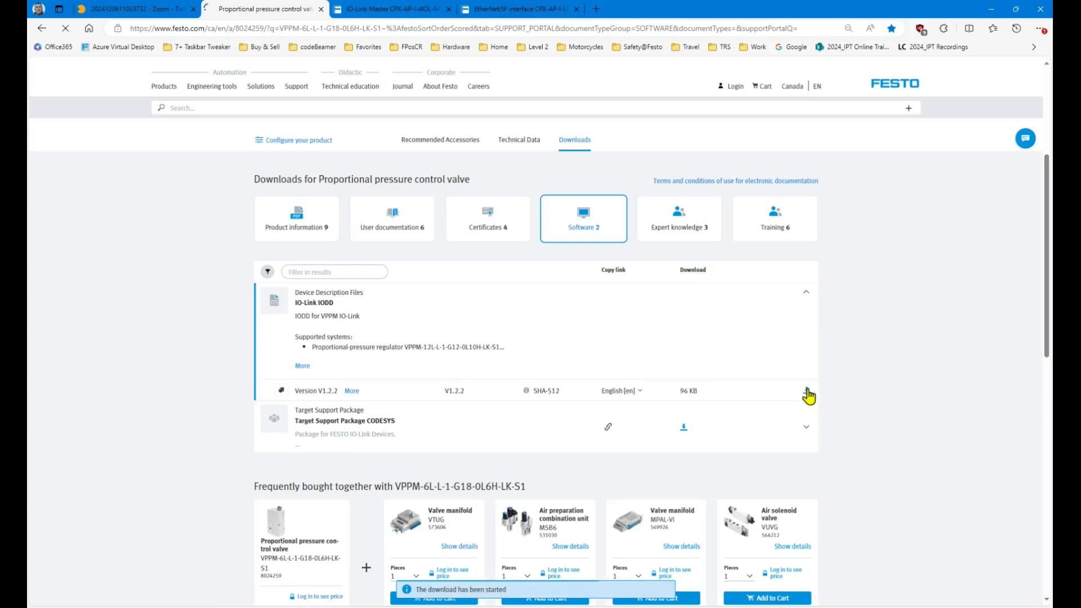
- Switch to Total Commander and extract CPX_AP-I+with+AB+PLC#100333V1.30.zip into a folder of the same name in Downloads
left_click(595, 605)
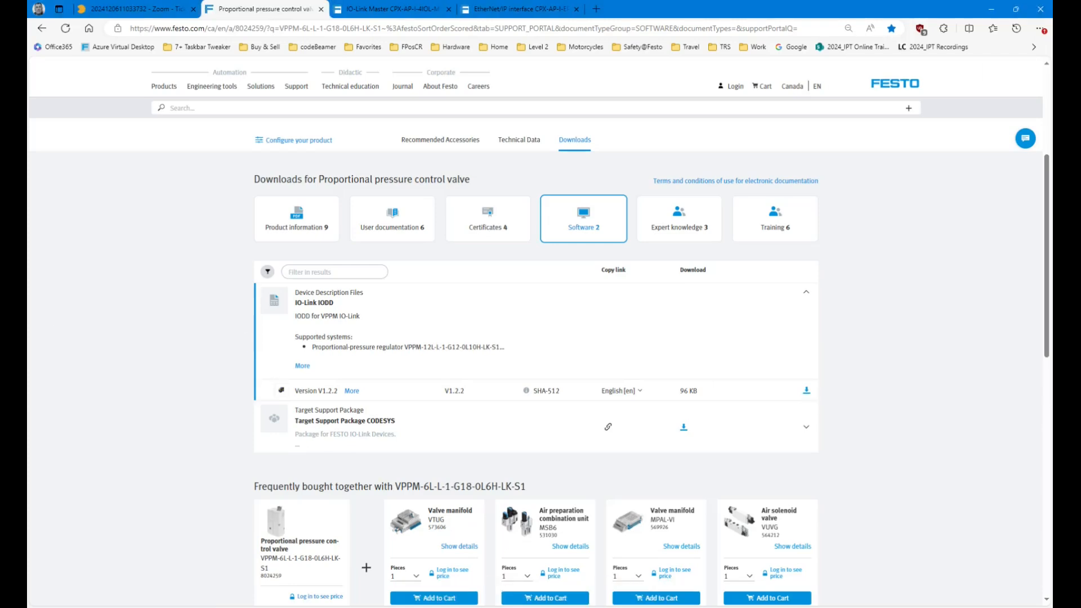
mouse_move(591, 607)
left_click(591, 580)
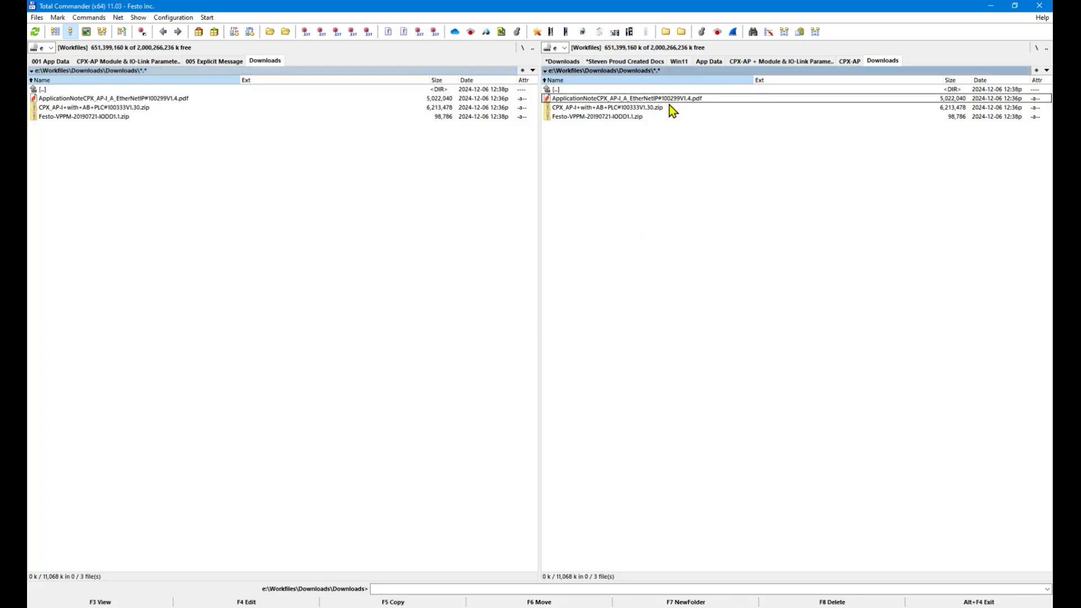
left_click(670, 100)
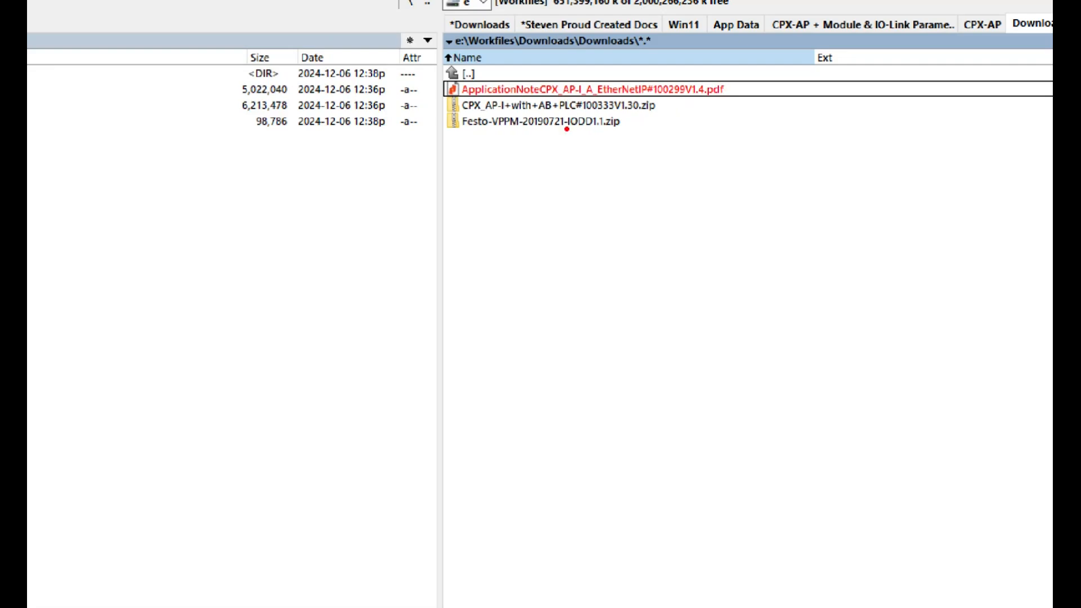
right_click(638, 108)
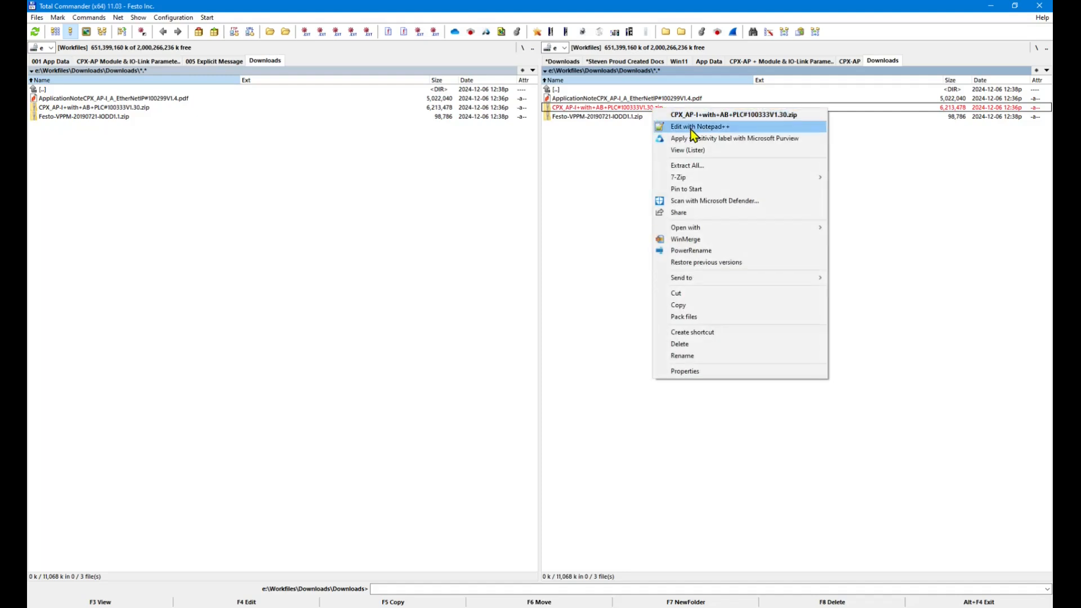
left_click(691, 167)
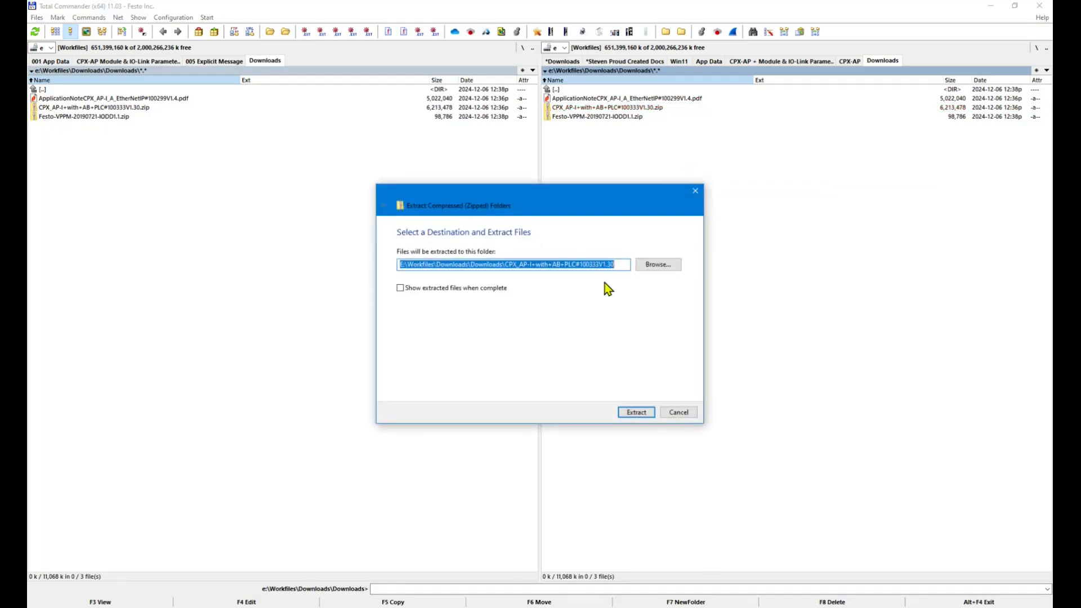
left_click(630, 414)
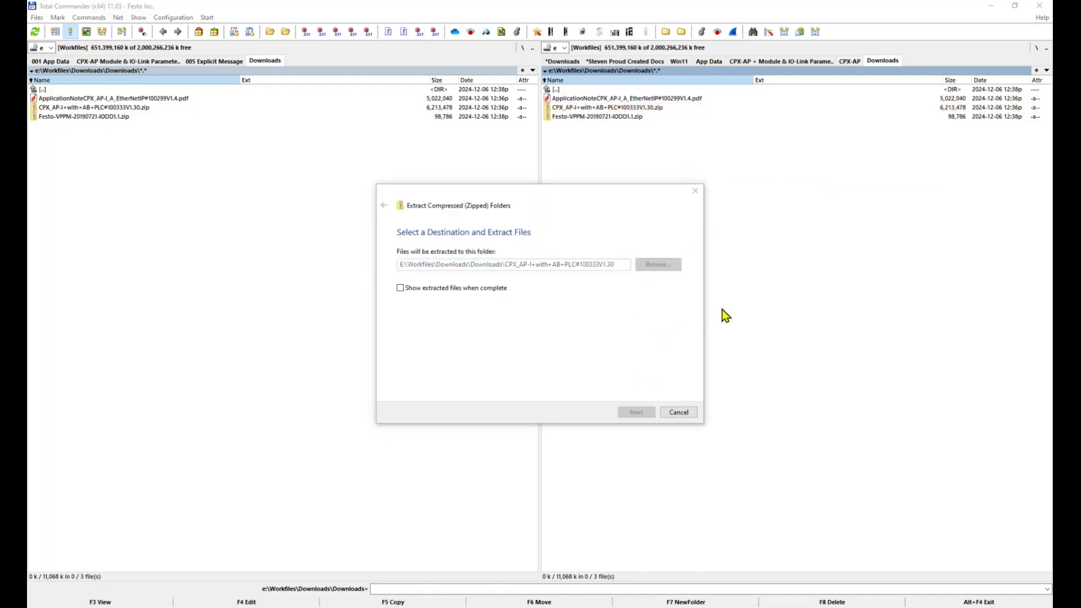
- Extract Festo-VPPM-20190721-IODD1.1.zip into a folder of the same name in Downloads
right_click(629, 127)
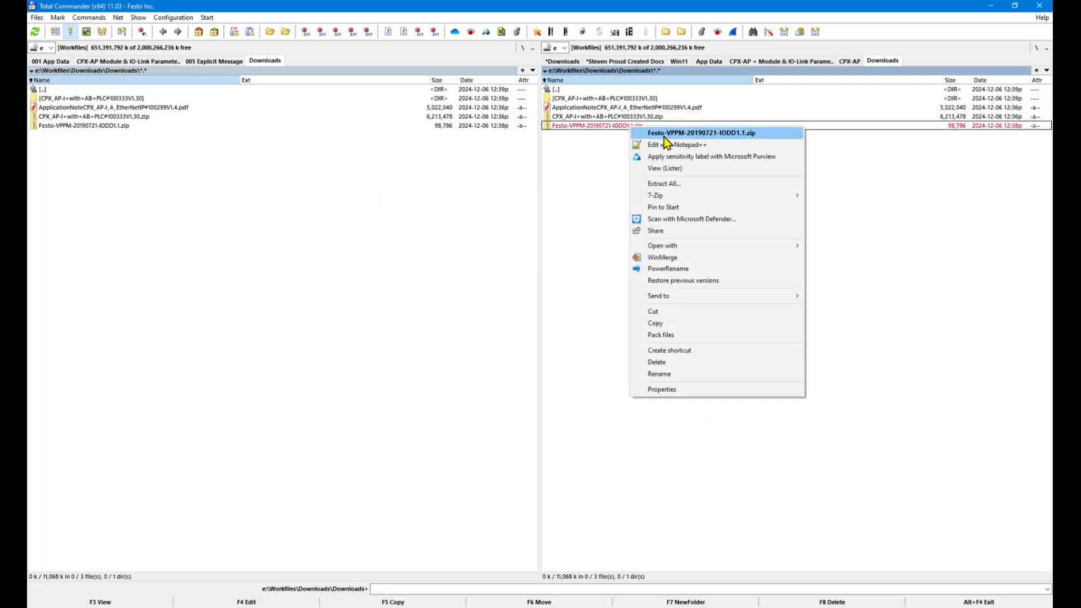
left_click(664, 186)
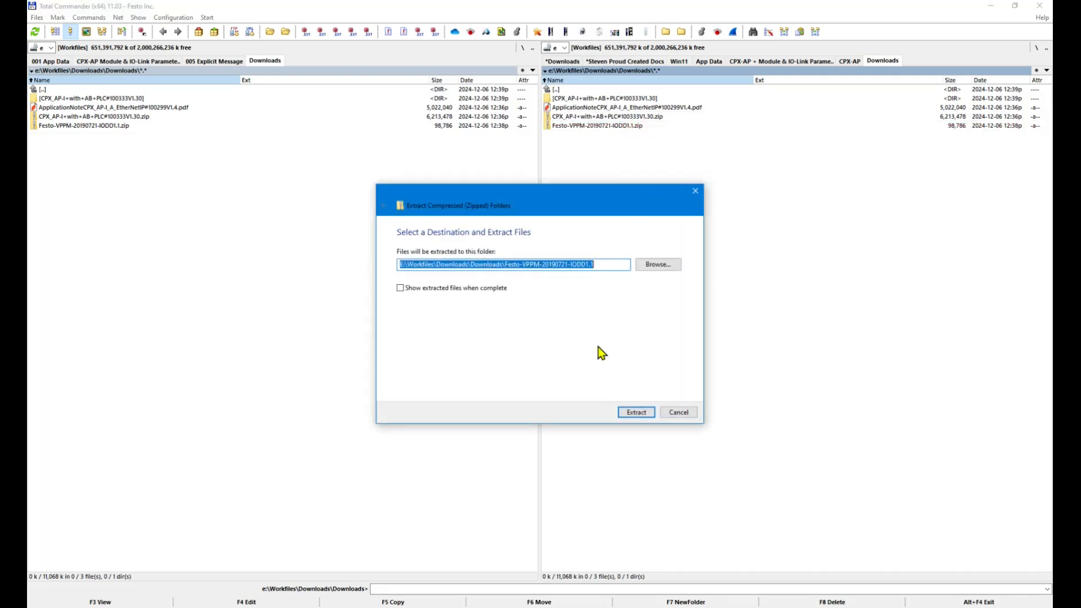
left_click(635, 412)
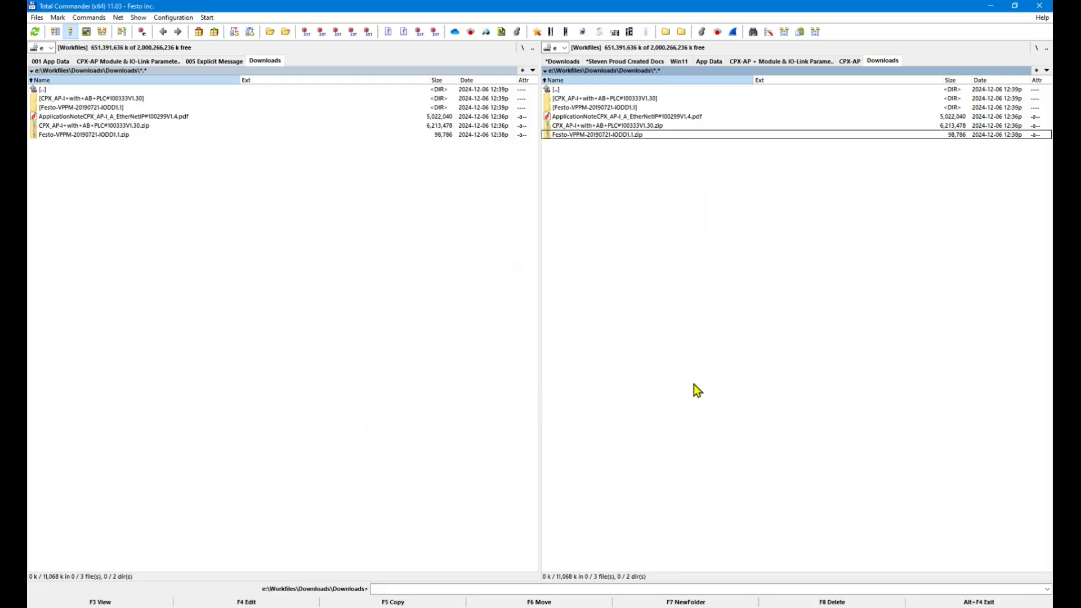
- Delete the CPX_AP-I+with+AB+PLC#100333V1.30.zip and Festo-VPPM-20190721-IODD1.1.zip archives from Downloads
left_click(636, 126)
left_click(639, 134, "shift")
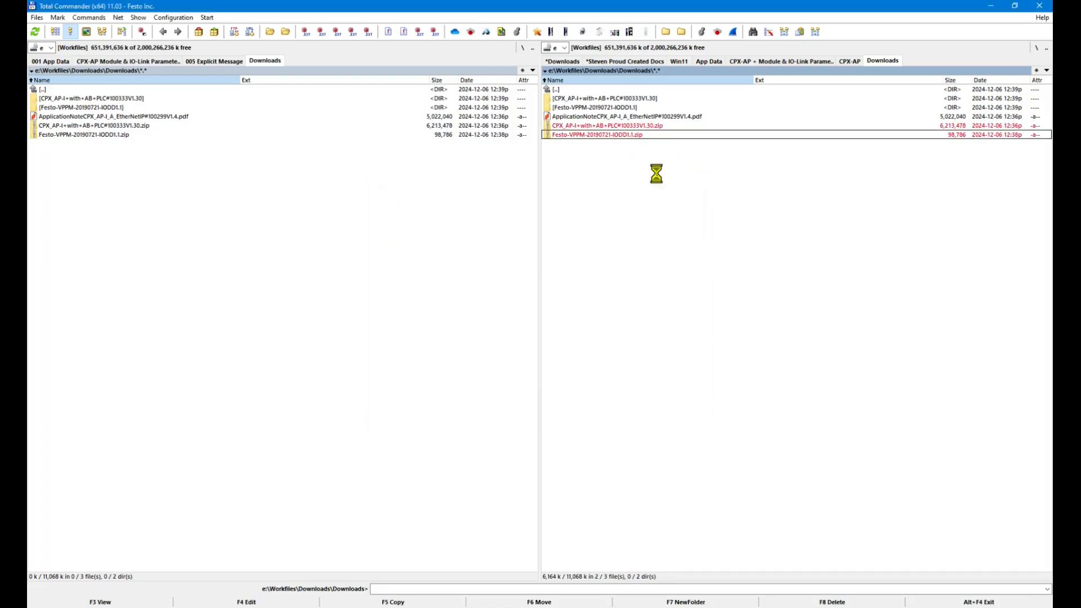
key("Delete")
key("Return")
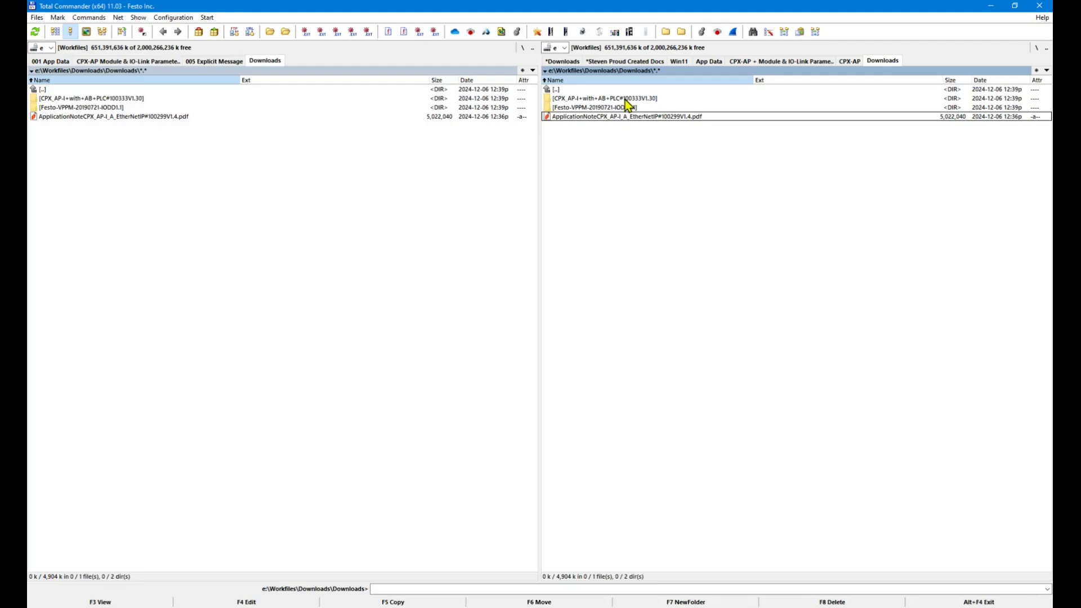
- Open the 01. App Note folder inside the extracted CPX_AP-I+with+AB+PLC#100333V1.30 package and mark the commissioning PDF
double_click(626, 99)
double_click(609, 99)
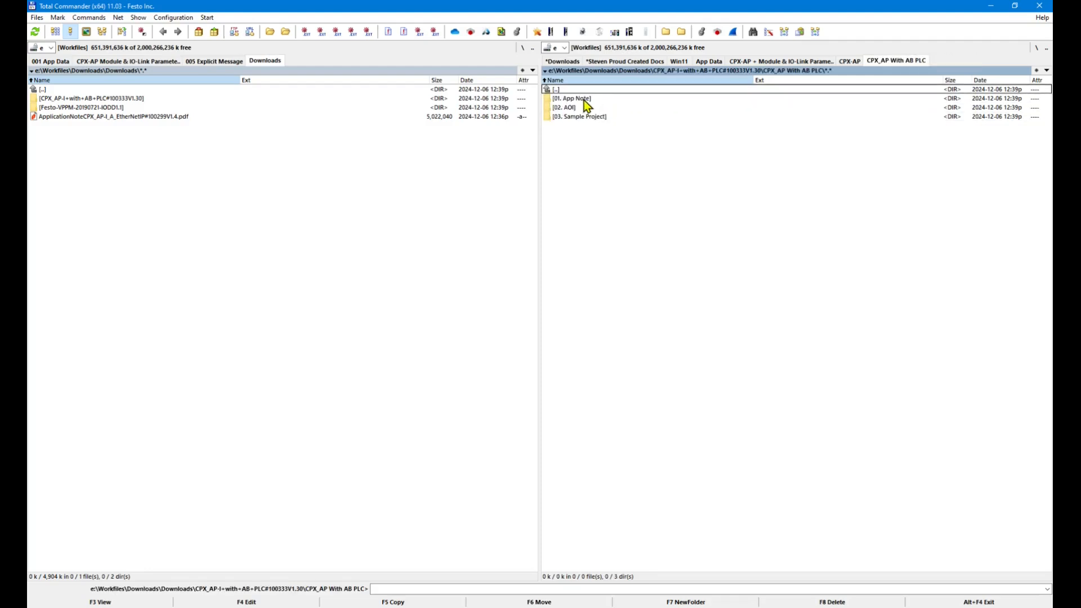
left_click(583, 101)
left_click(579, 109)
double_click(582, 100)
left_click(677, 101)
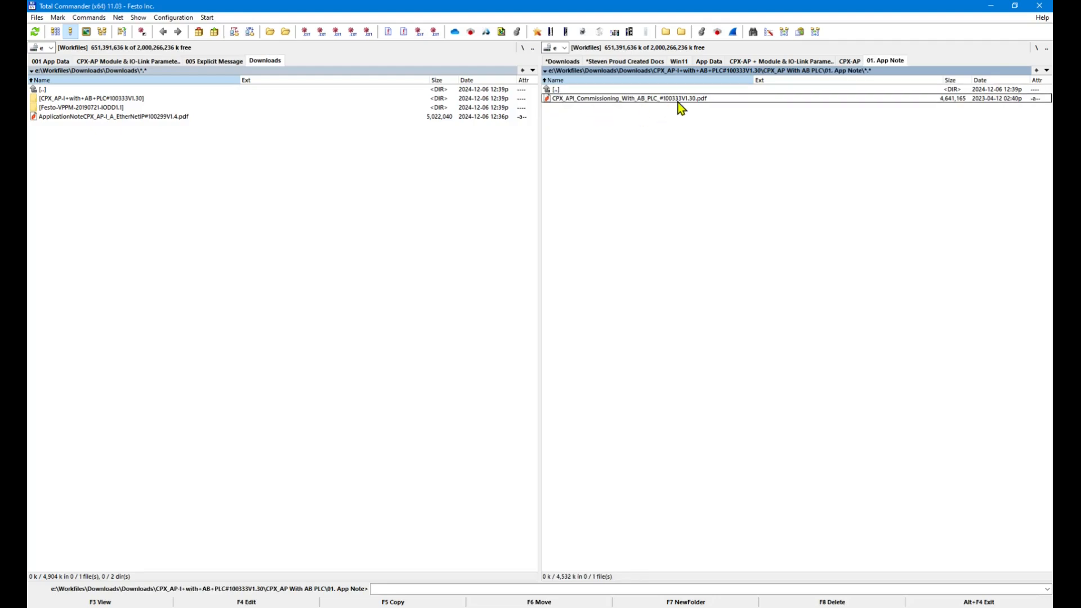
right_click(671, 100)
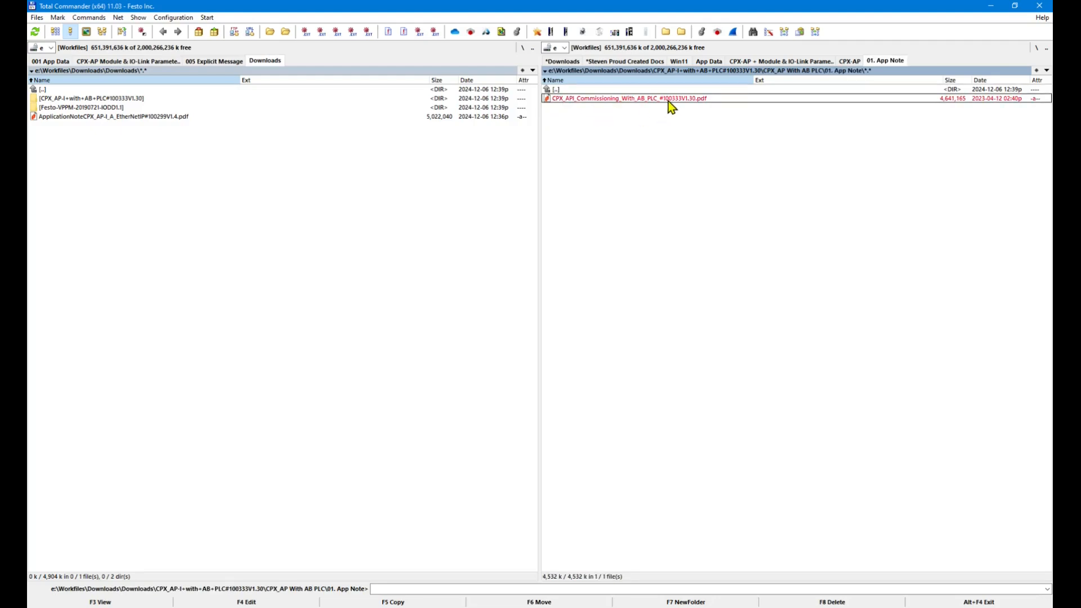
- Look through the package's 02. AOI and 03. Sample Project folders and return to Downloads
double_click(616, 91)
double_click(572, 108)
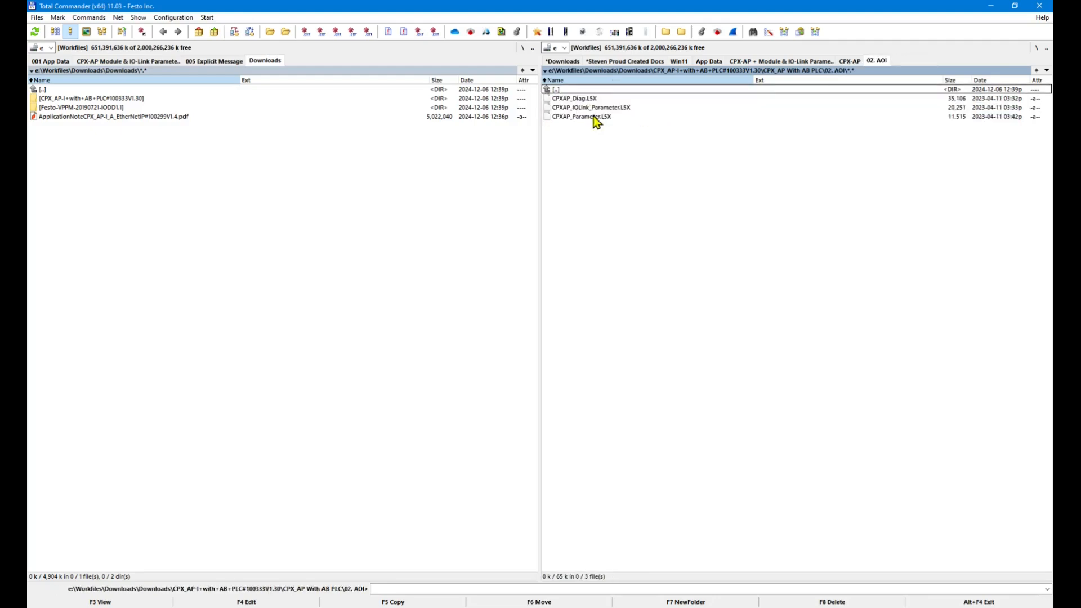
double_click(582, 90)
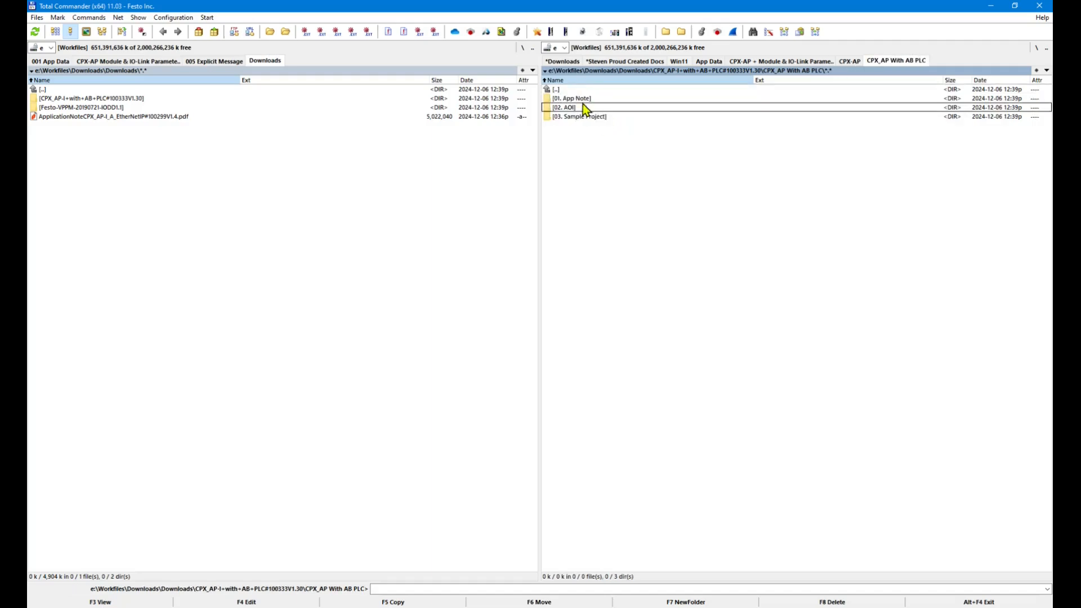
double_click(574, 116)
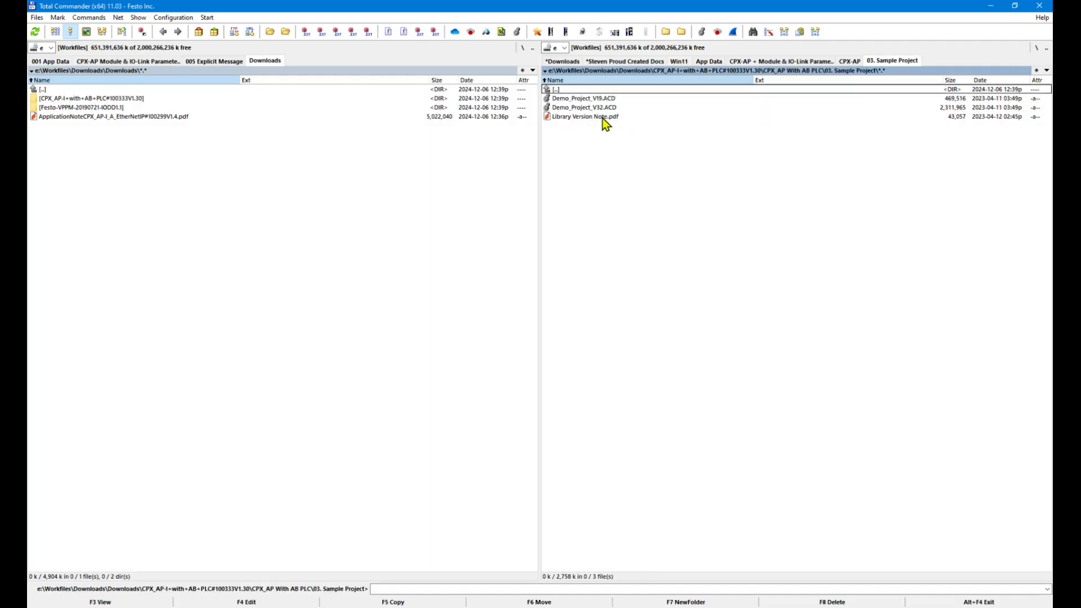
double_click(565, 90)
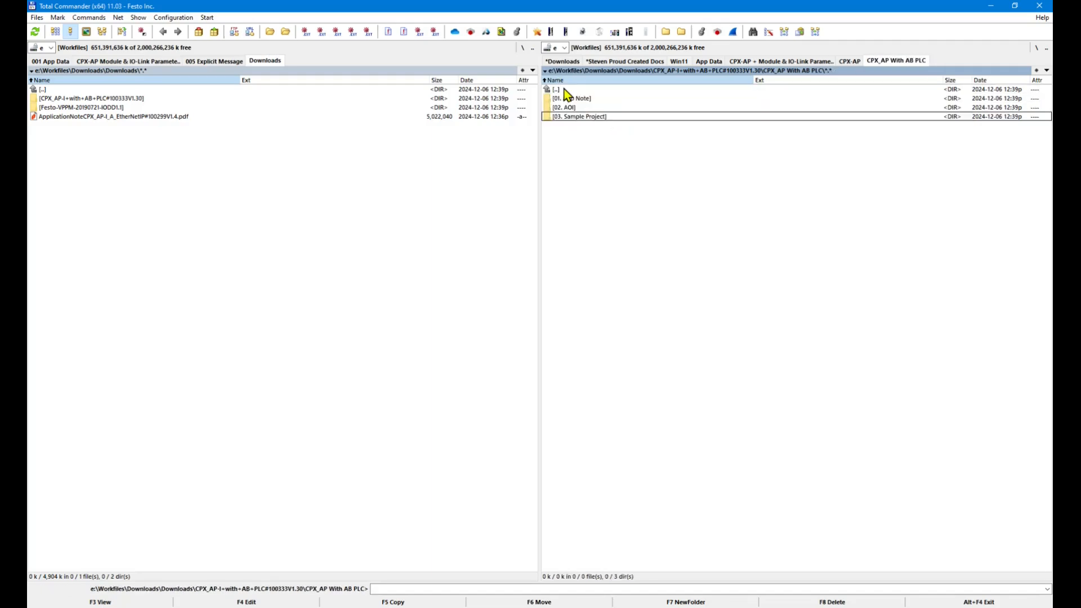
double_click(565, 90)
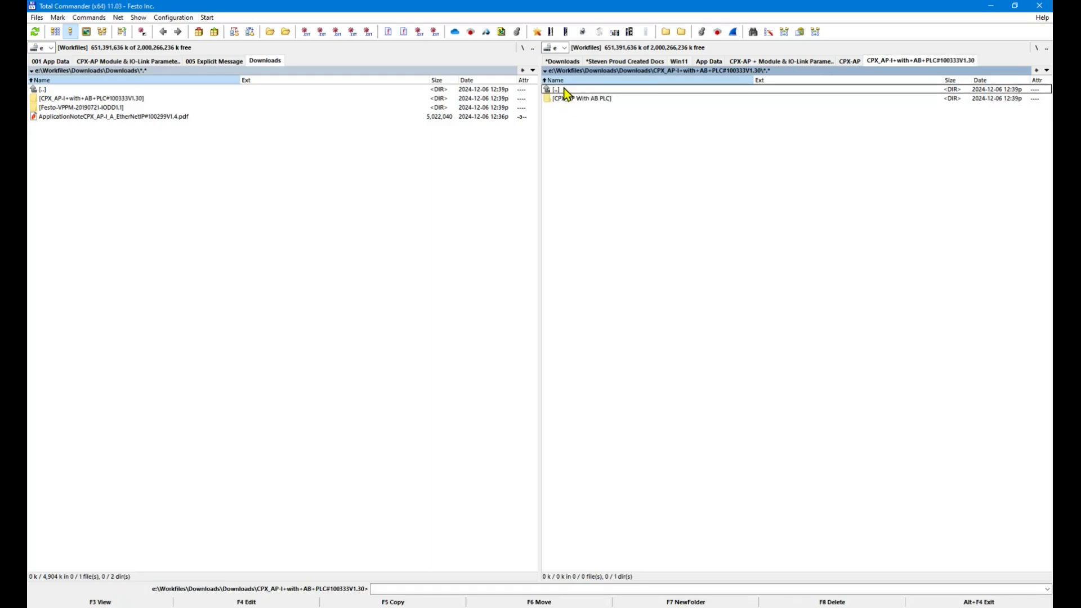
double_click(565, 90)
- Open the Festo-VPPM-20190721-IODD1.1 folder, mark its XML file and go back to Downloads
double_click(604, 108)
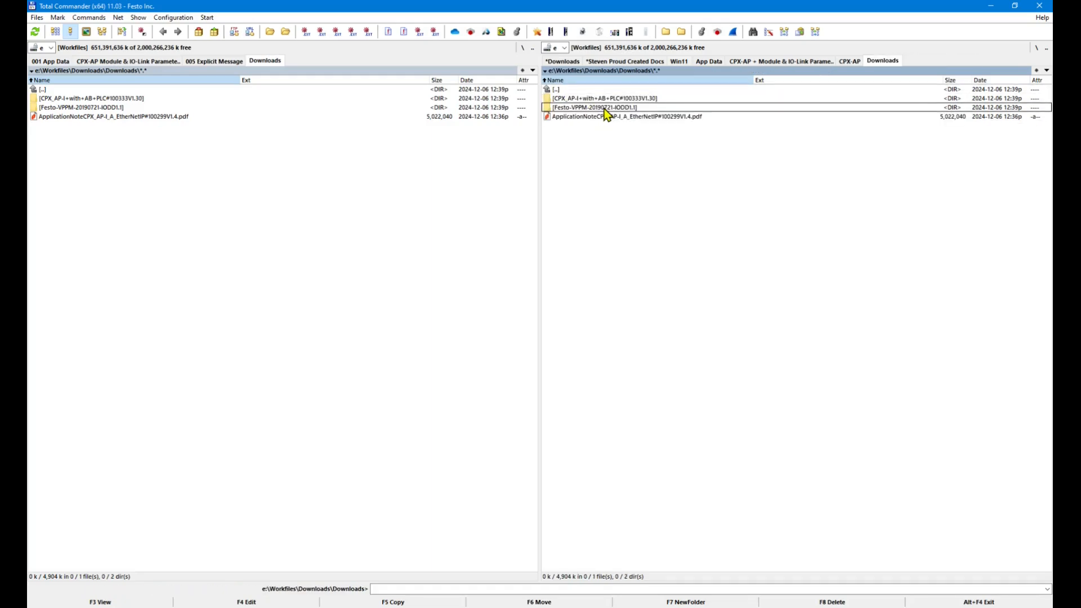
right_click(607, 200)
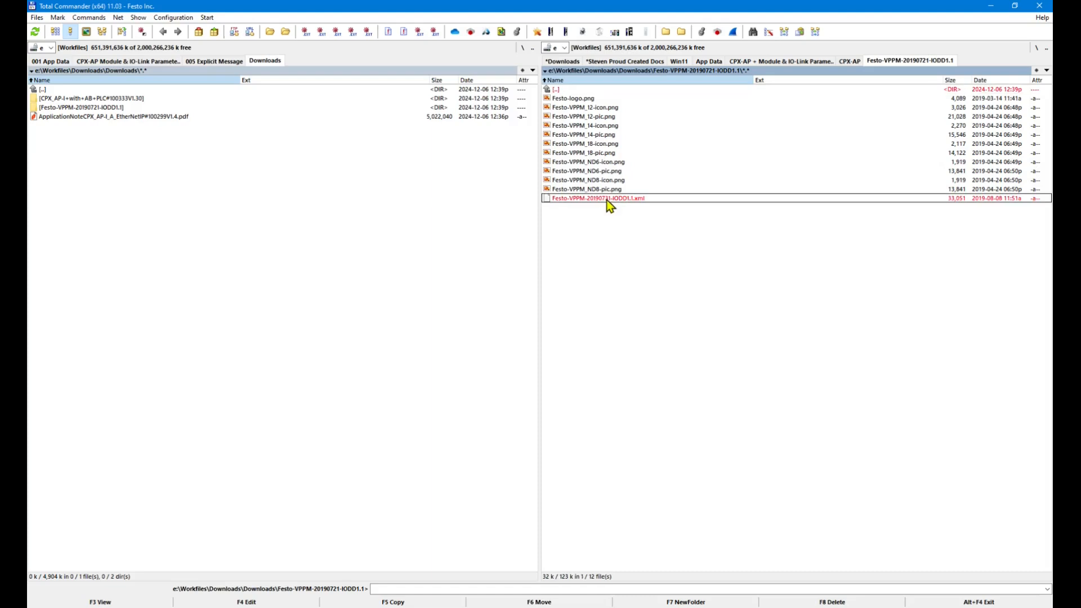
left_click(571, 90)
double_click(570, 90)
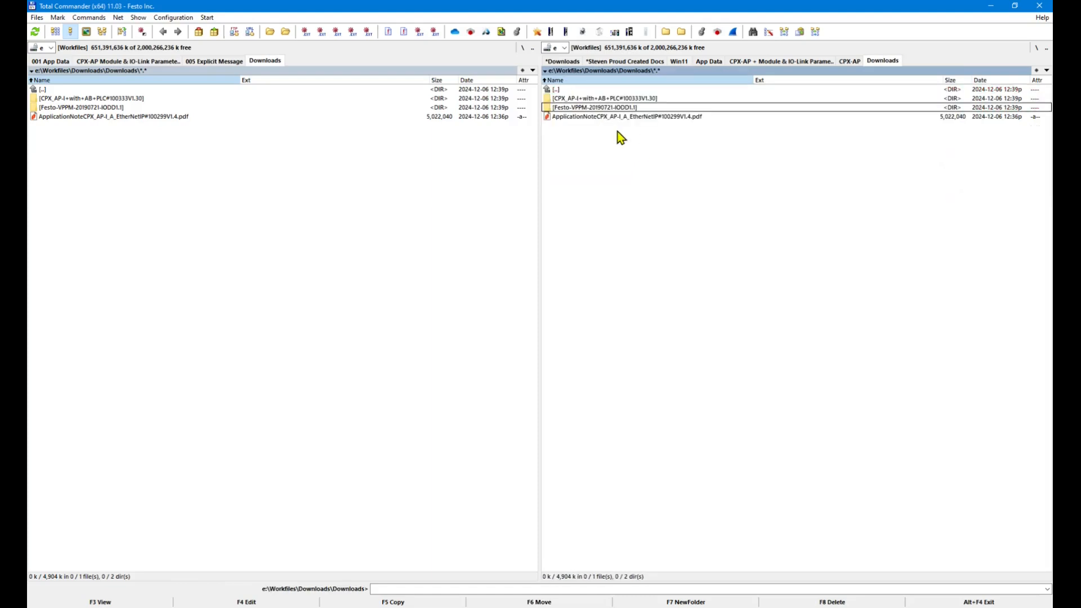
left_click(629, 117)
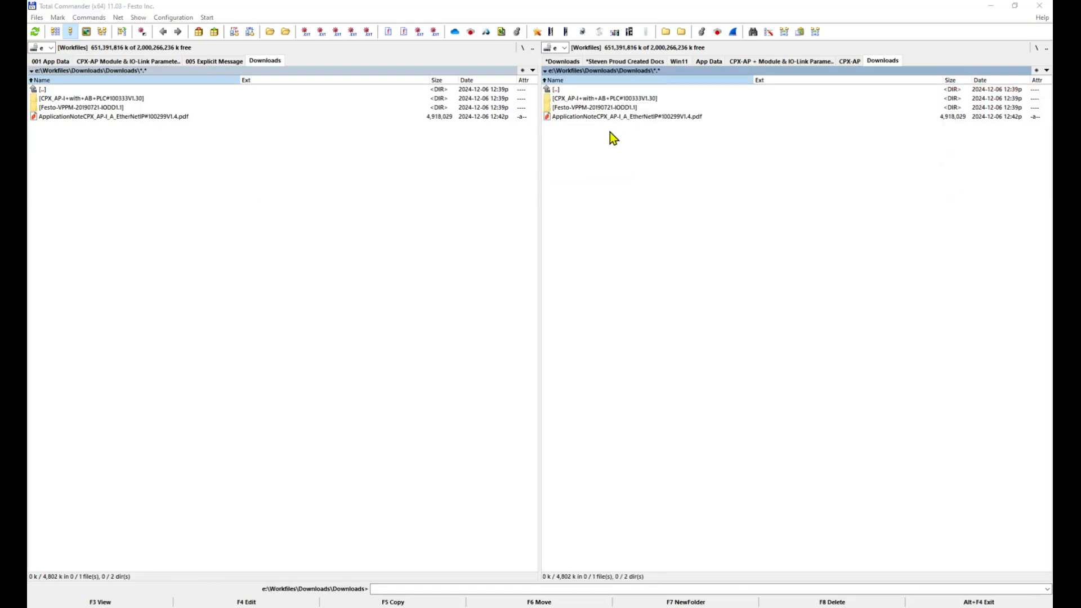
left_click(628, 118)
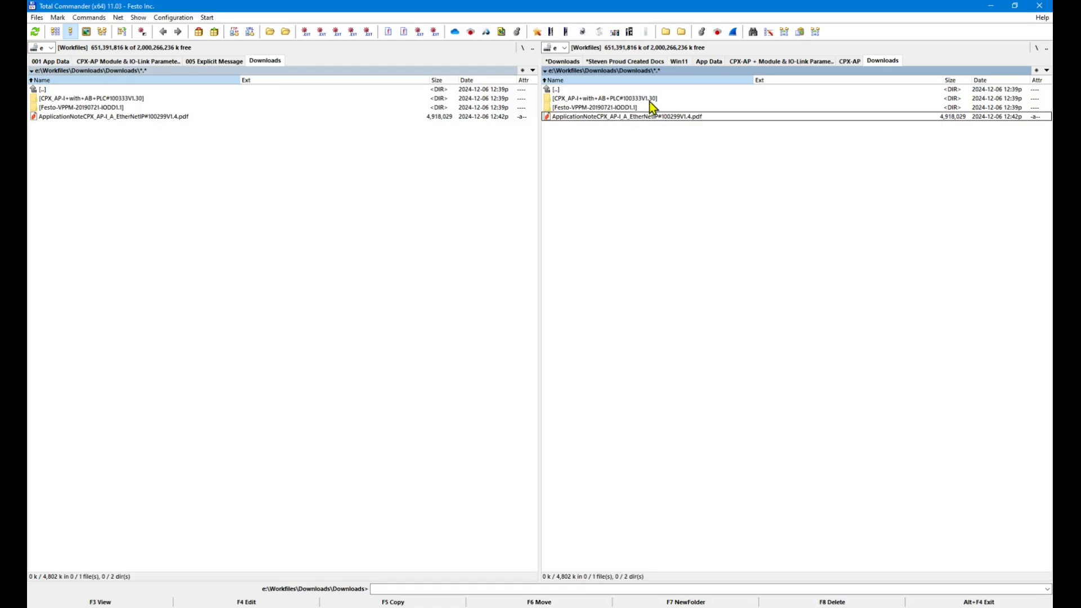
left_click(650, 100)
left_click(648, 116)
left_click(650, 99)
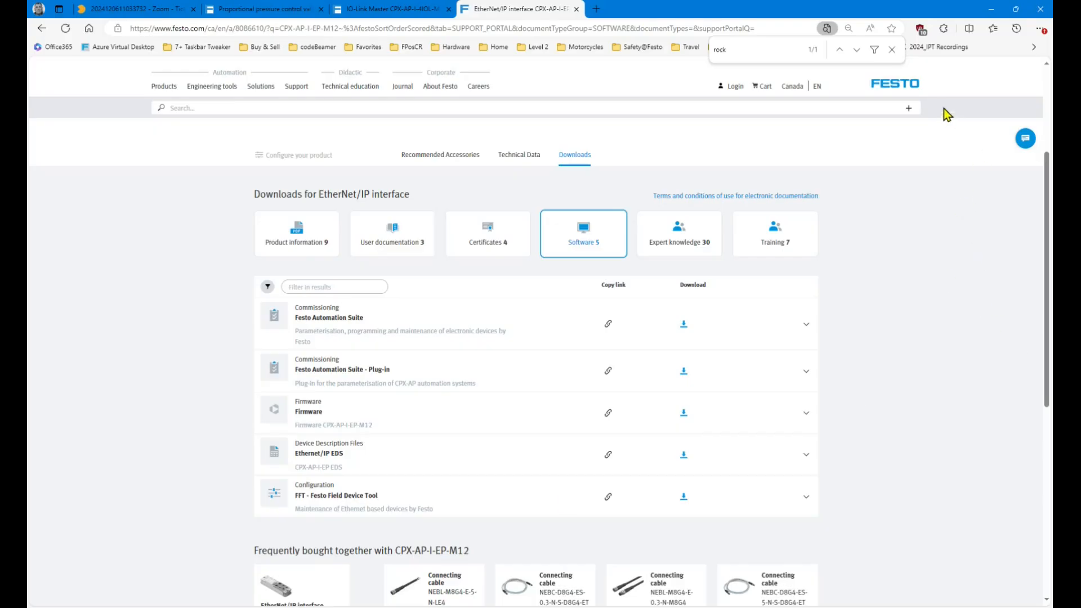
- Switch to the browser and review the software downloads of the CPX-AP-I-4IOL-M12 IO-Link master and the CPX-AP-I-EP-M12 EtherNet/IP interface
left_click(892, 49)
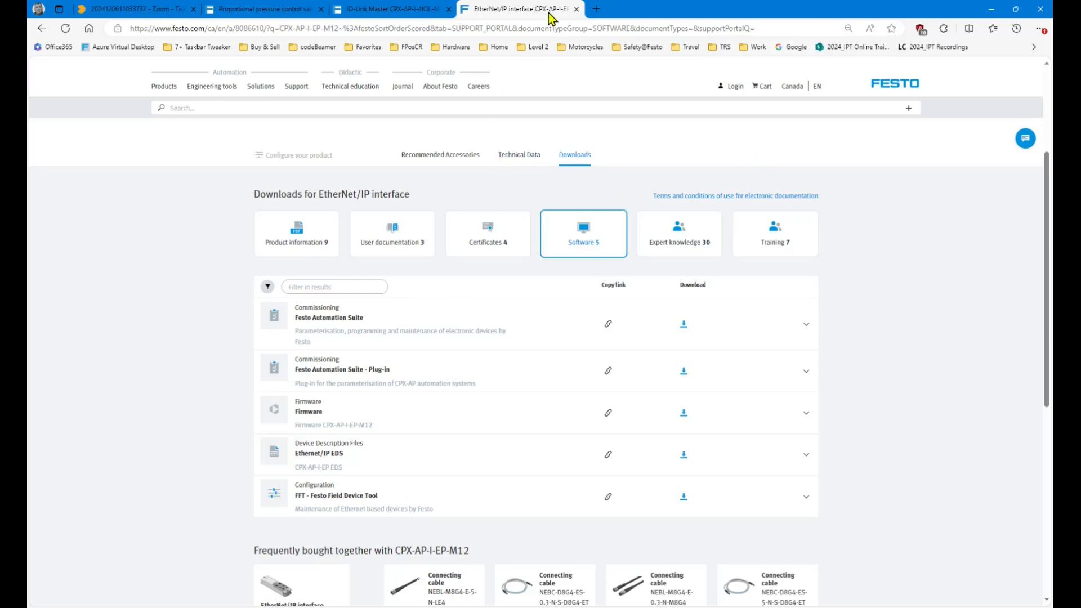
scroll(467, 164, "up", 3)
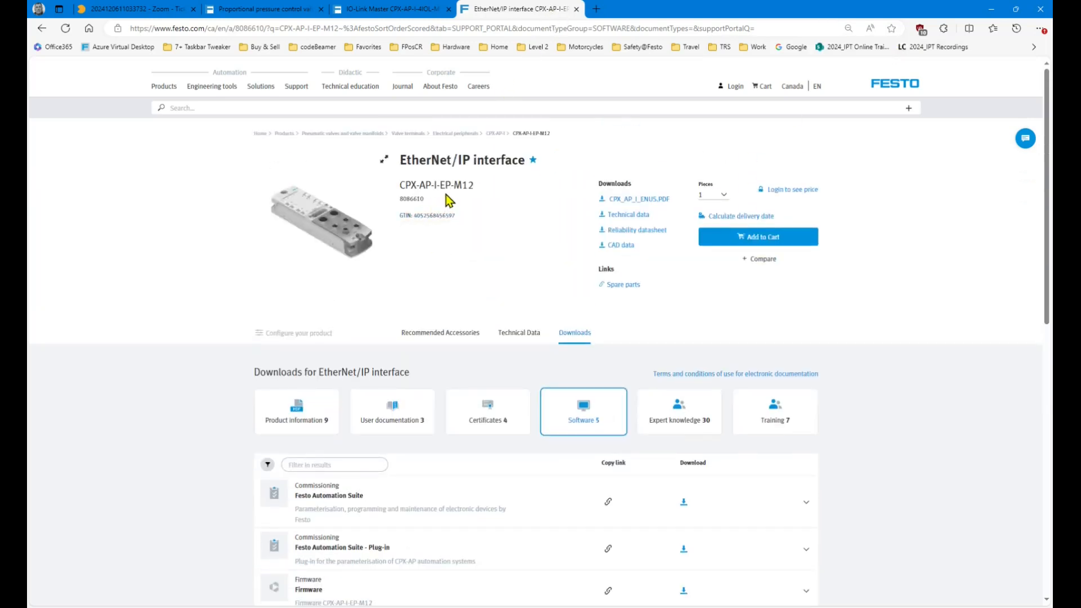
left_click(417, 9)
scroll(433, 243, "up", 5)
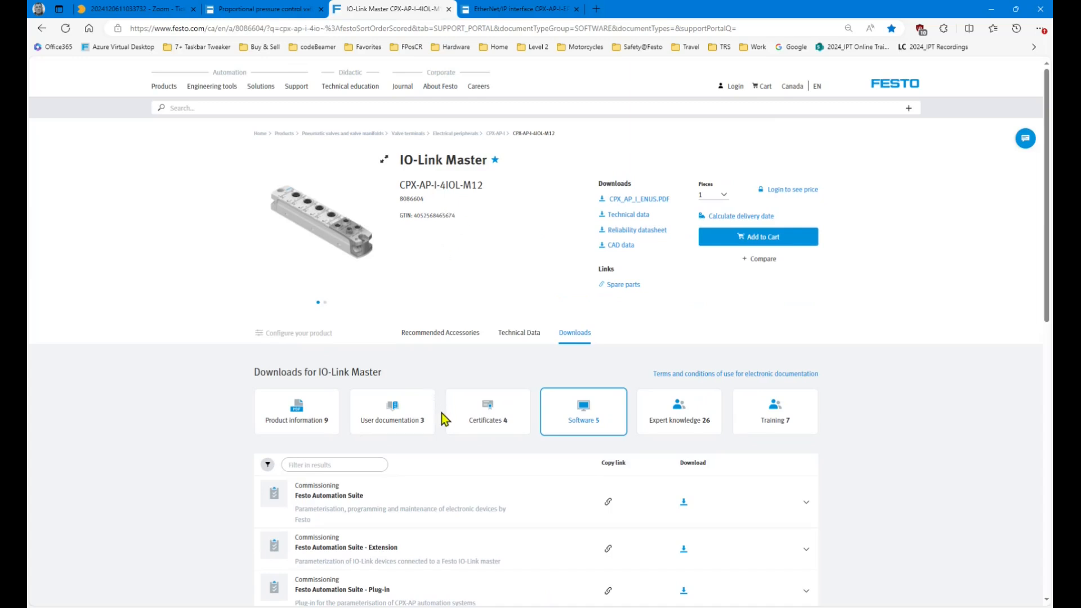
scroll(353, 513, "down", 3)
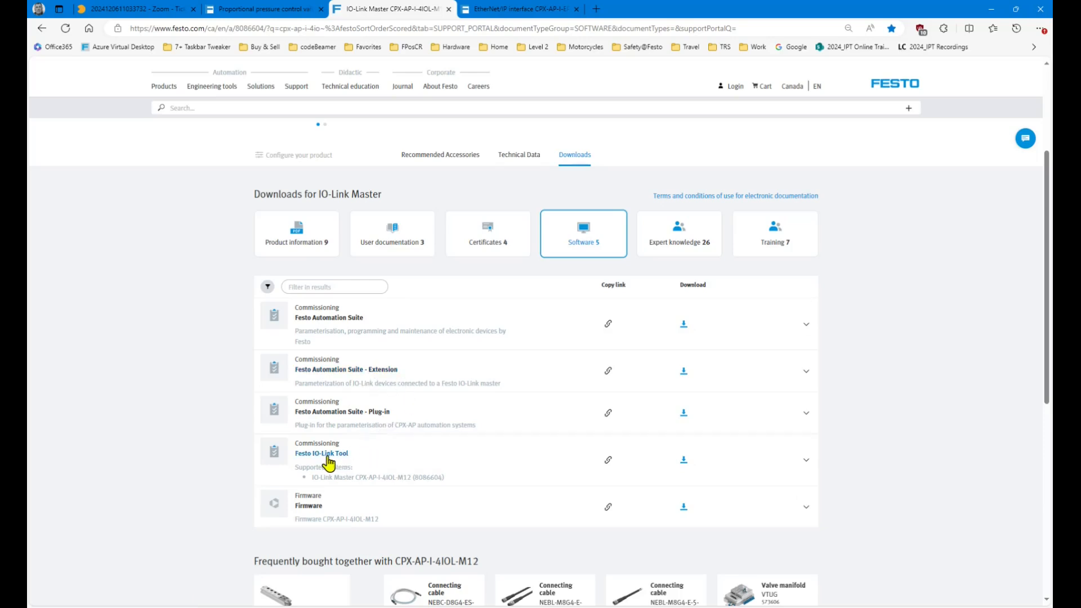
left_click(537, 10)
scroll(493, 372, "down", 3)
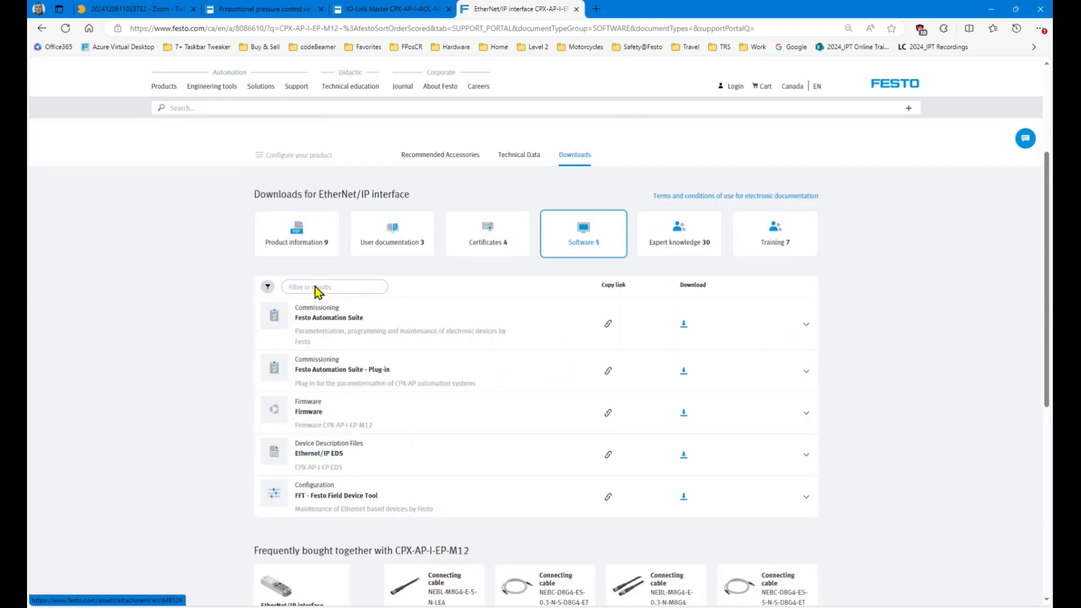
- Switch to the Win10x64 FAS virtual machine in VMware Workstation and launch FAS v2.9.0.719
left_click(315, 607)
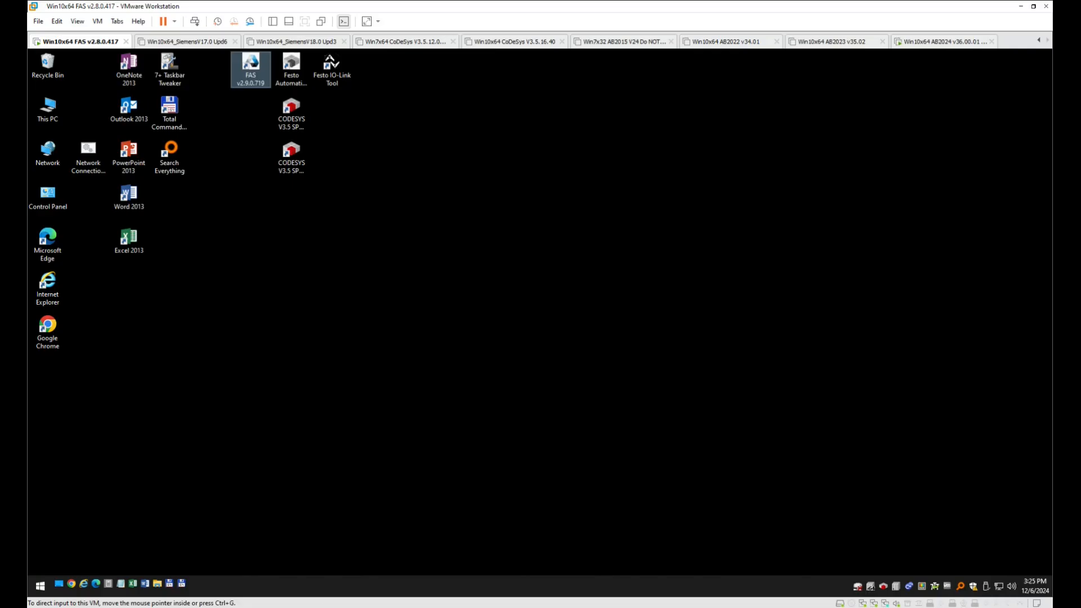
left_click(346, 266)
left_click(251, 67)
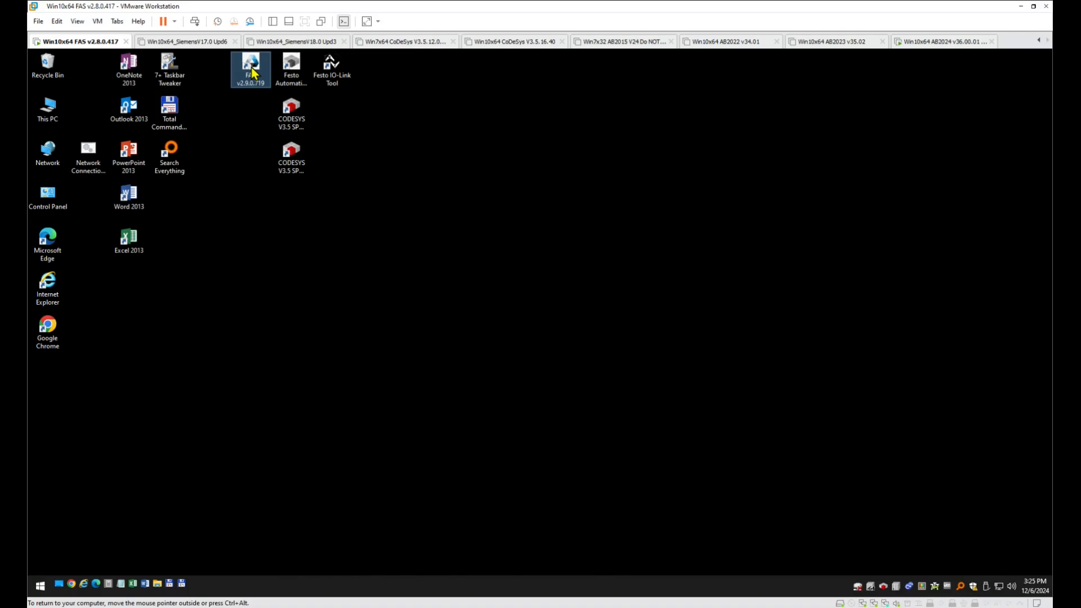
double_click(250, 64)
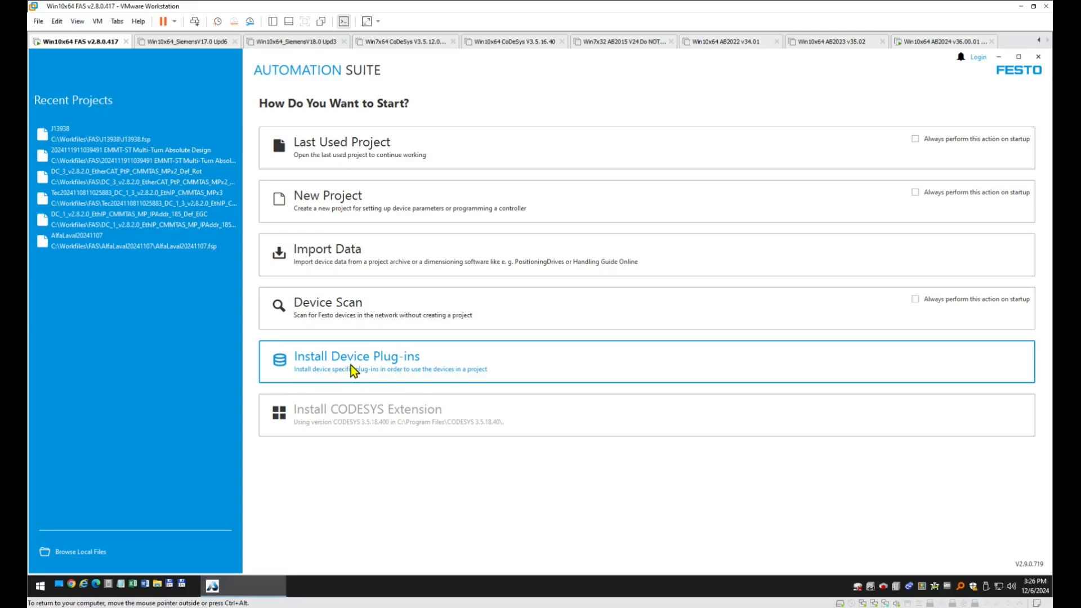
- Check the suite's installed version and the versions of the CPX, CPX-AP and IO-Link Device plug-ins in the repositories
left_click(350, 365)
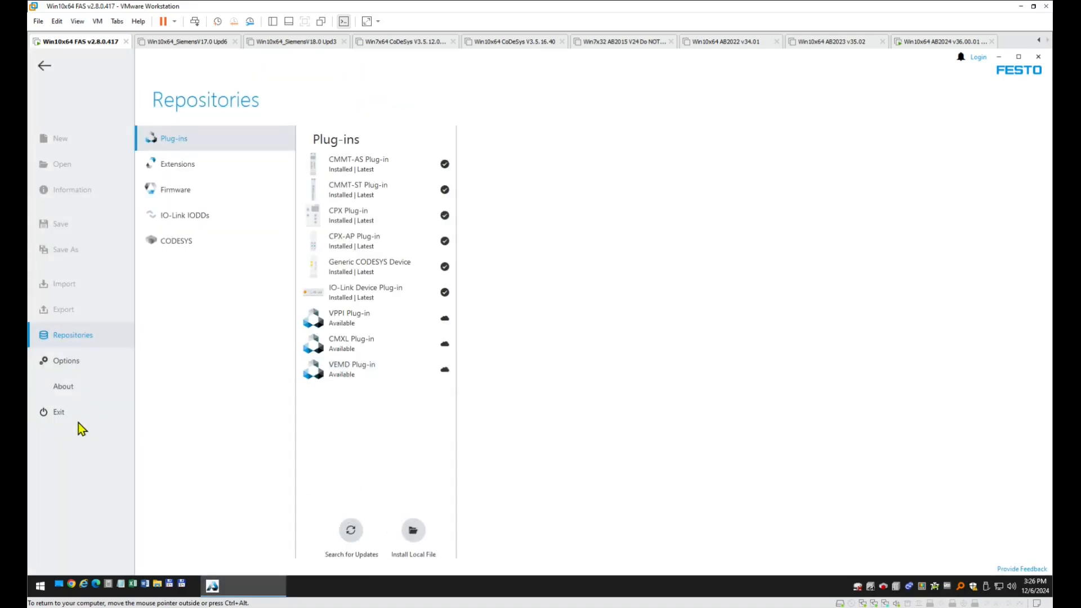
left_click(72, 390)
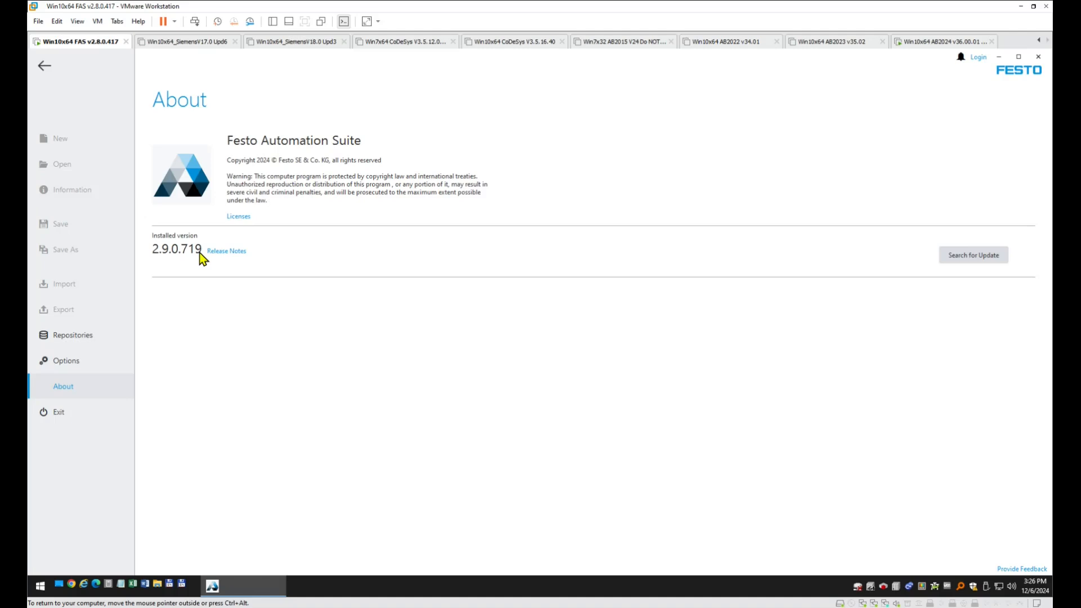
left_click(75, 336)
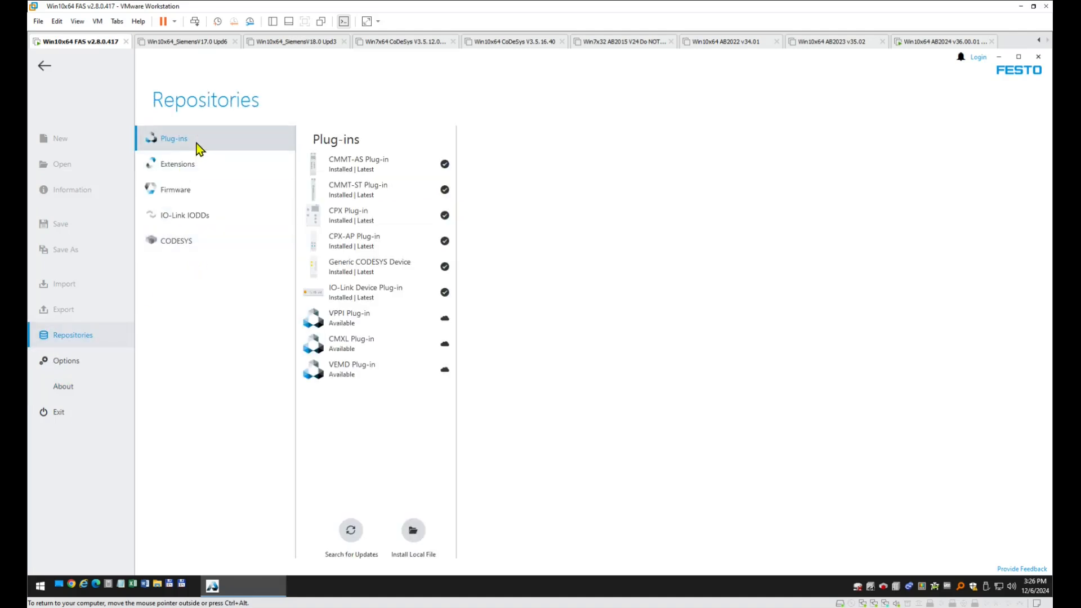
left_click(360, 219)
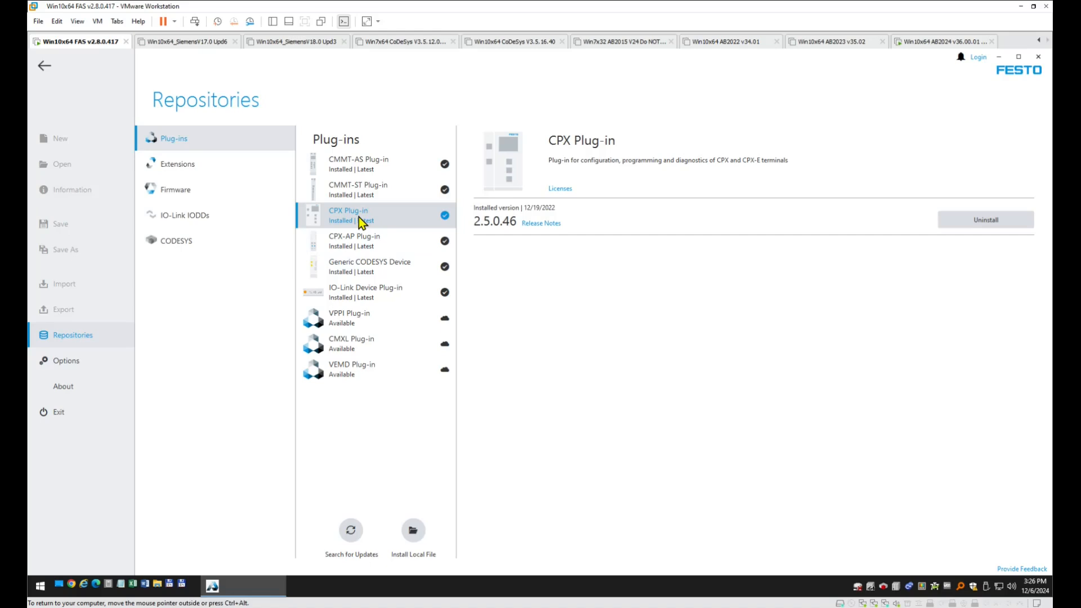
left_click(345, 241)
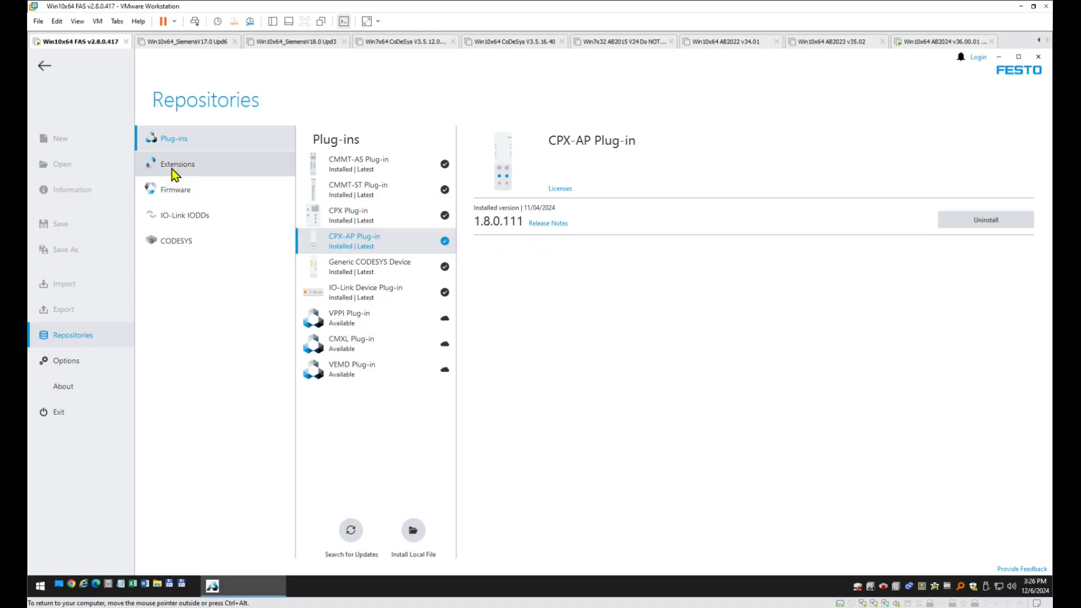
left_click(389, 294)
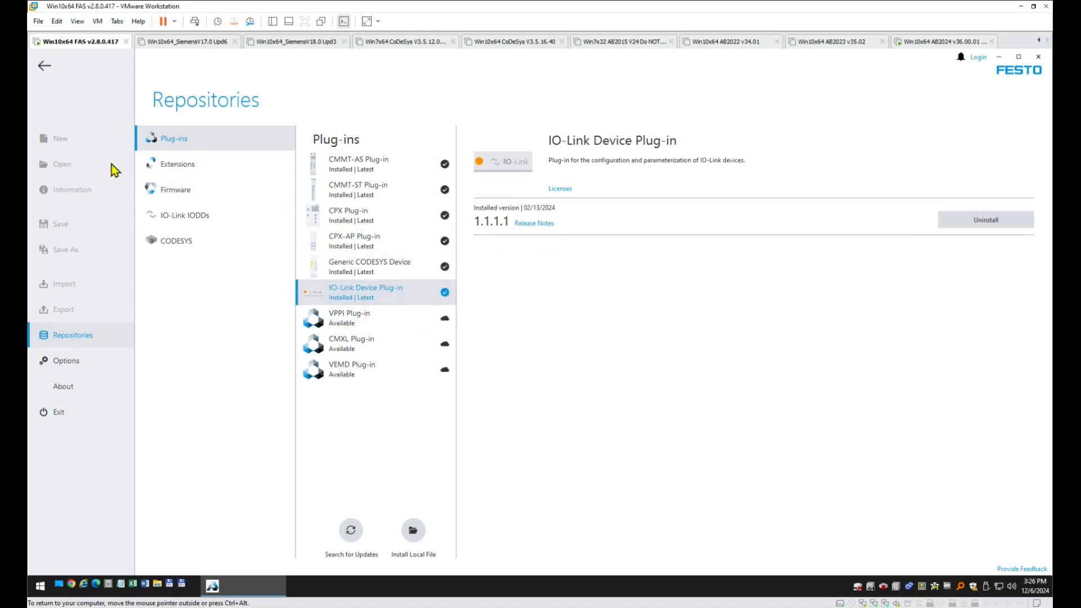
- Check the installed version of the IO-Link extension and return to the start page
left_click(183, 169)
left_click(339, 225)
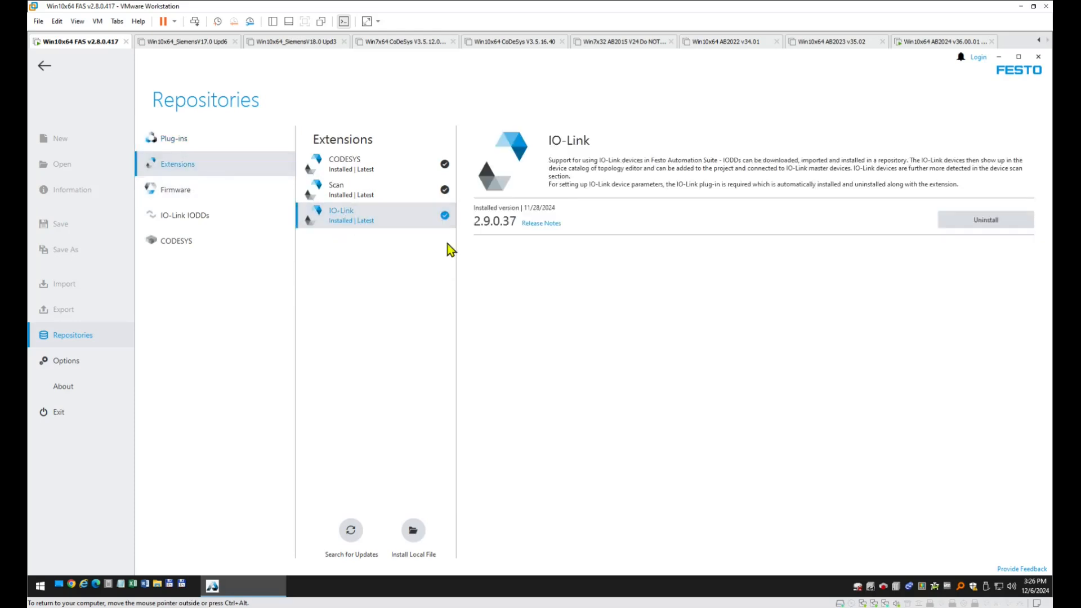
left_click(44, 65)
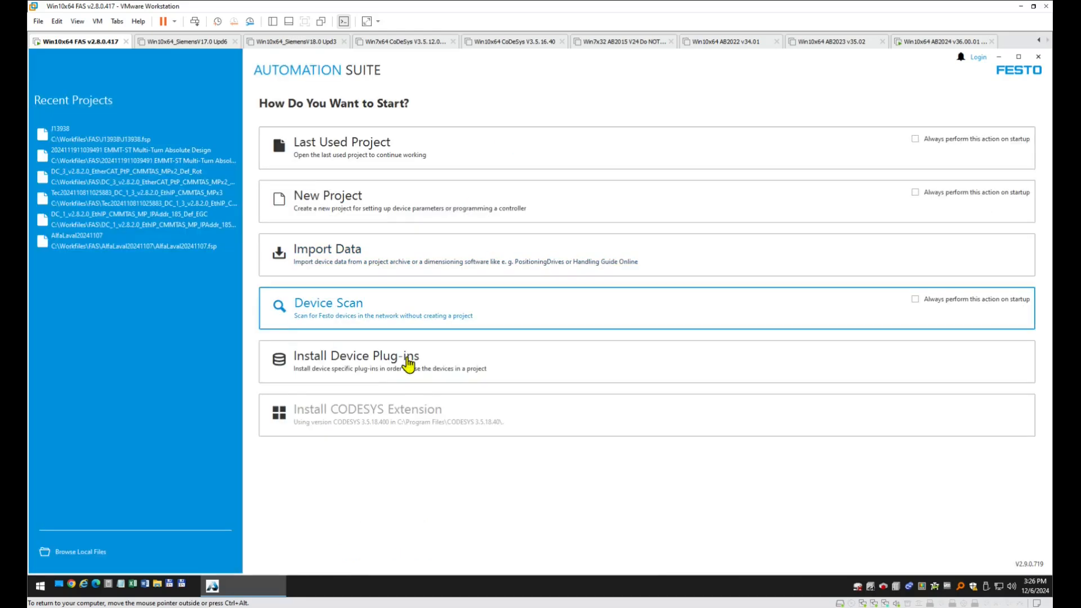
- Scan the network for Festo devices and expand EP095 to list its connected modules
left_click(365, 313)
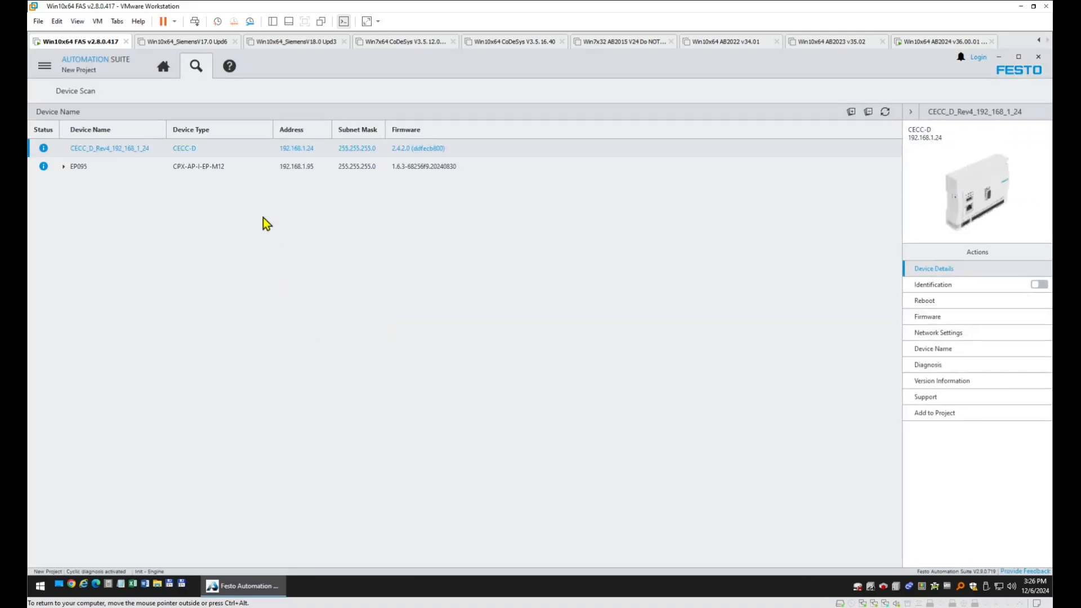
left_click(64, 167)
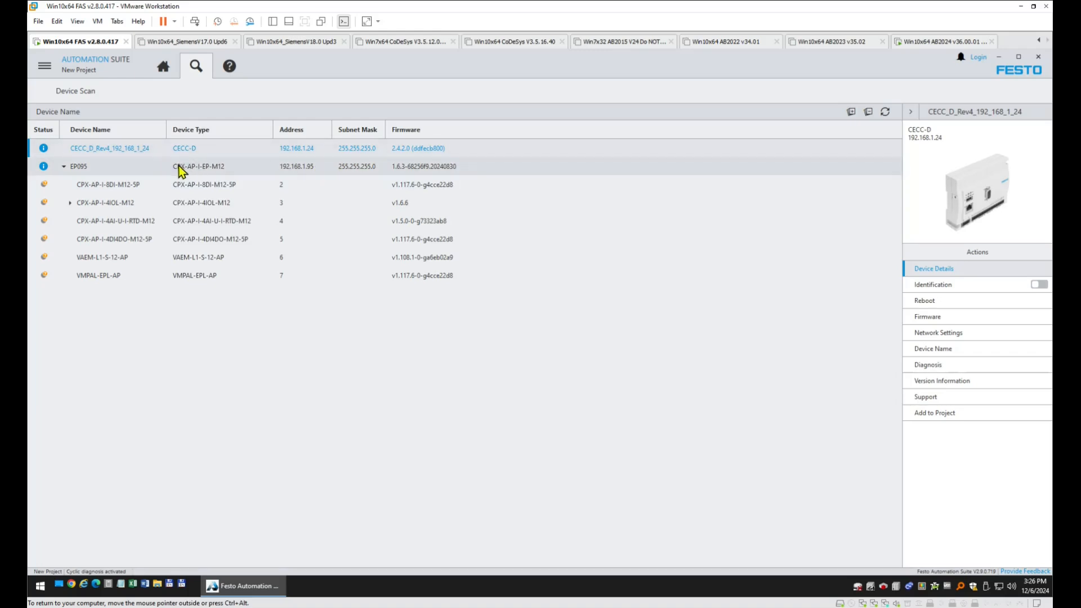
- View the network settings of EP095 and return to its list of actions
left_click(213, 167)
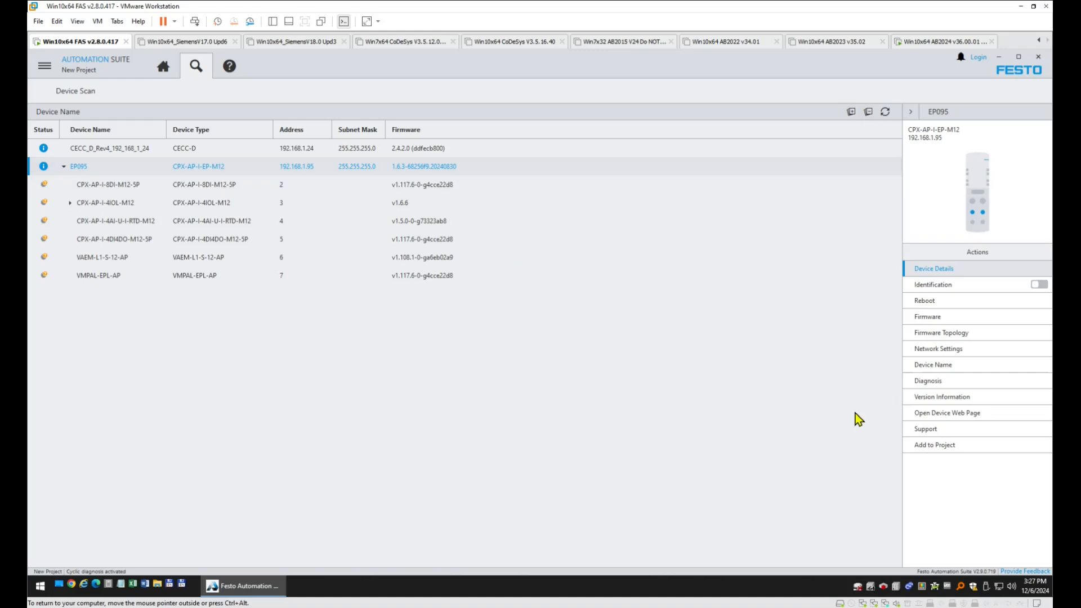
left_click(978, 349)
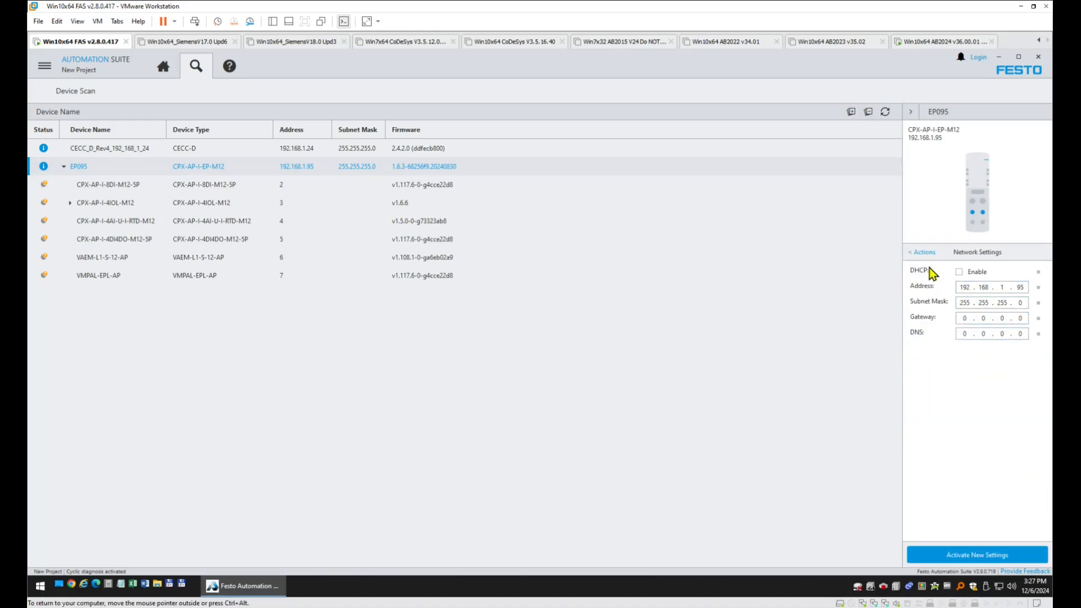
left_click(923, 252)
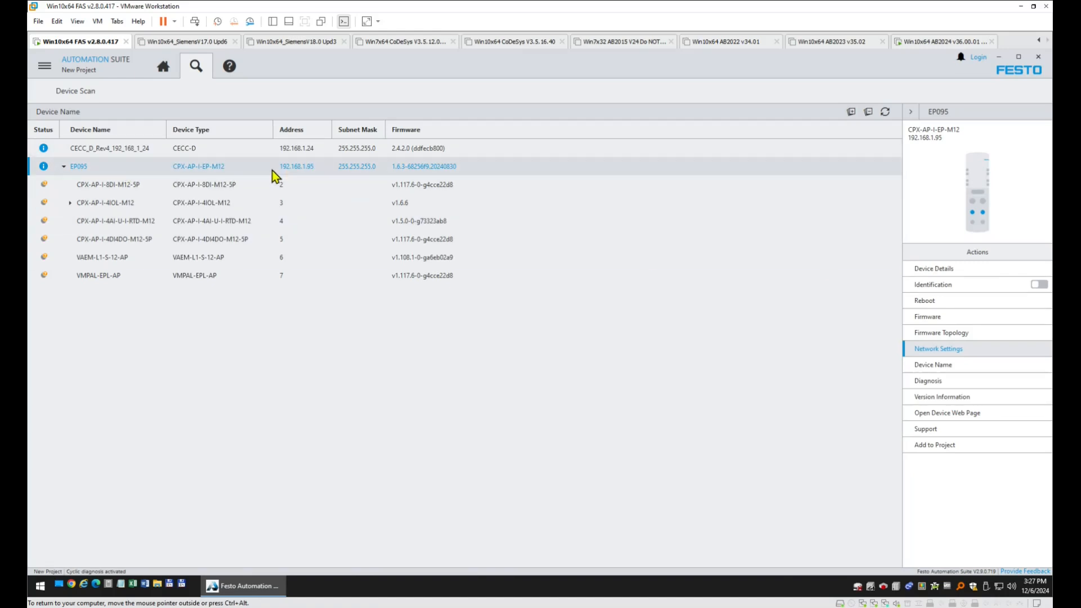
- List the IO-Link devices on CPX-AP-I-4IOL-M12 in a widened Device Name column and compare them with the VPPM wiring and configuration slides
left_click(70, 203)
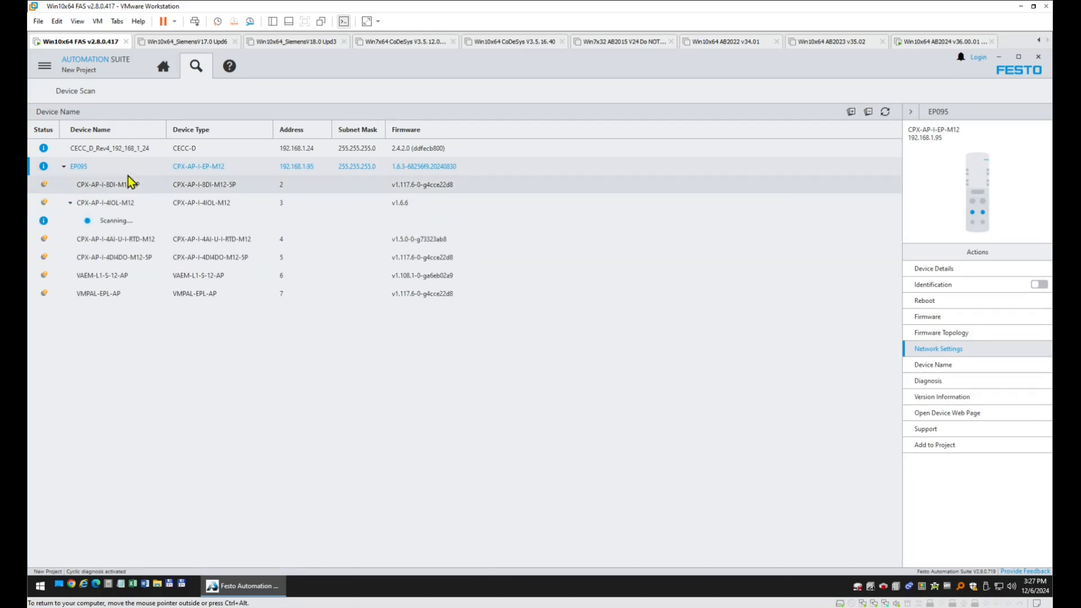
left_click_drag(165, 129, 355, 153)
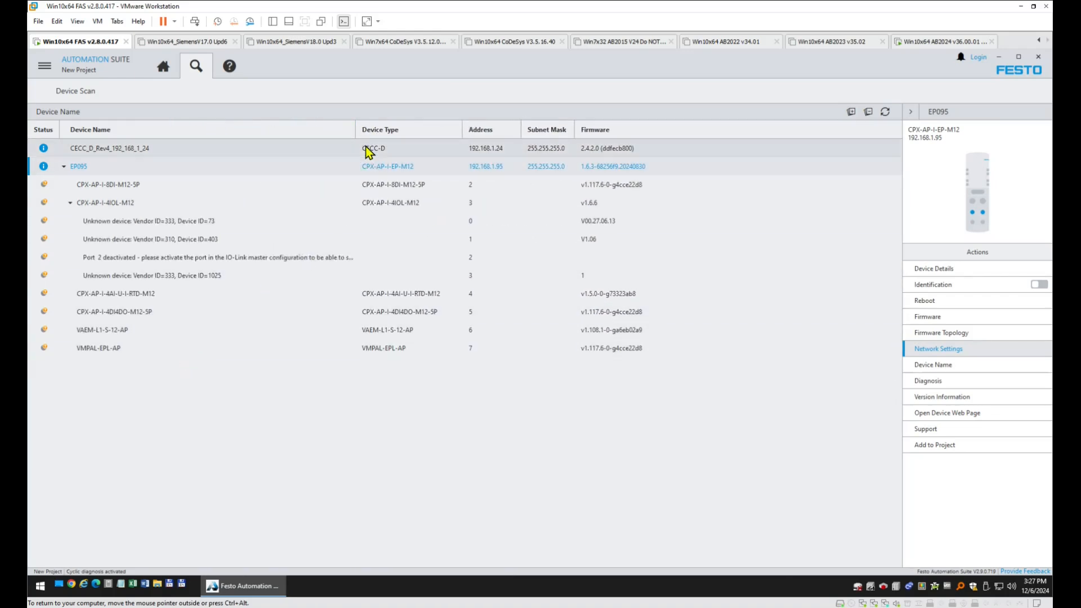
left_click_drag(355, 130, 407, 134)
left_click(127, 206)
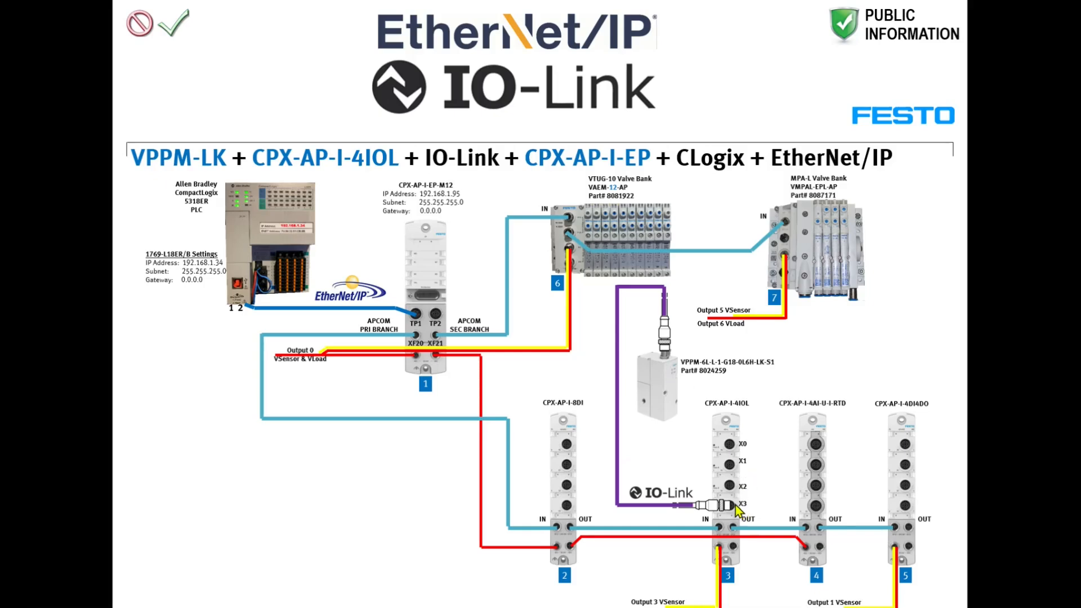
left_click(415, 461)
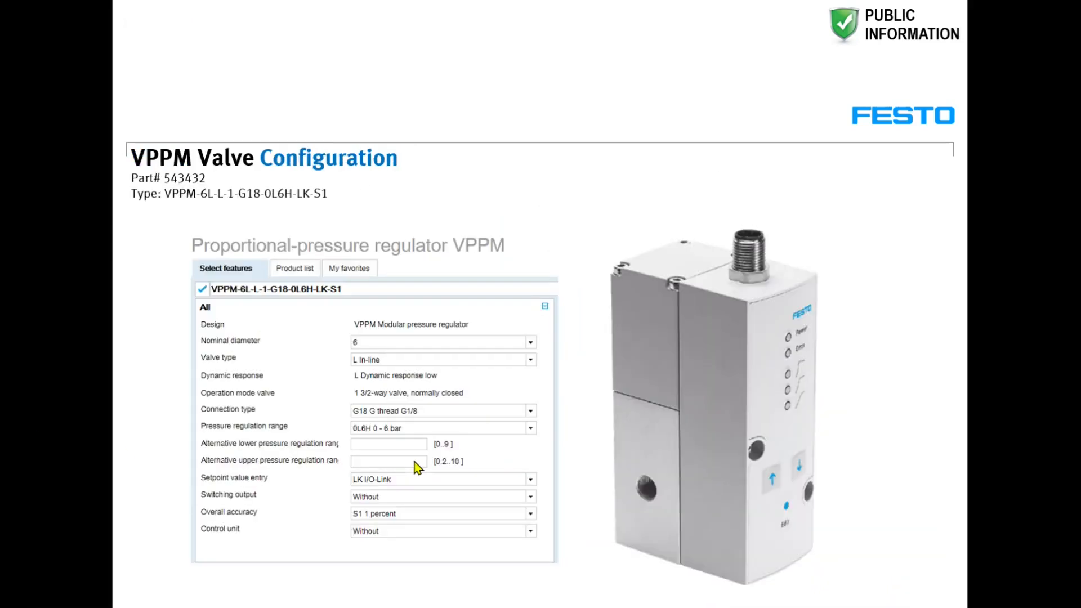
key("alt+Tab")
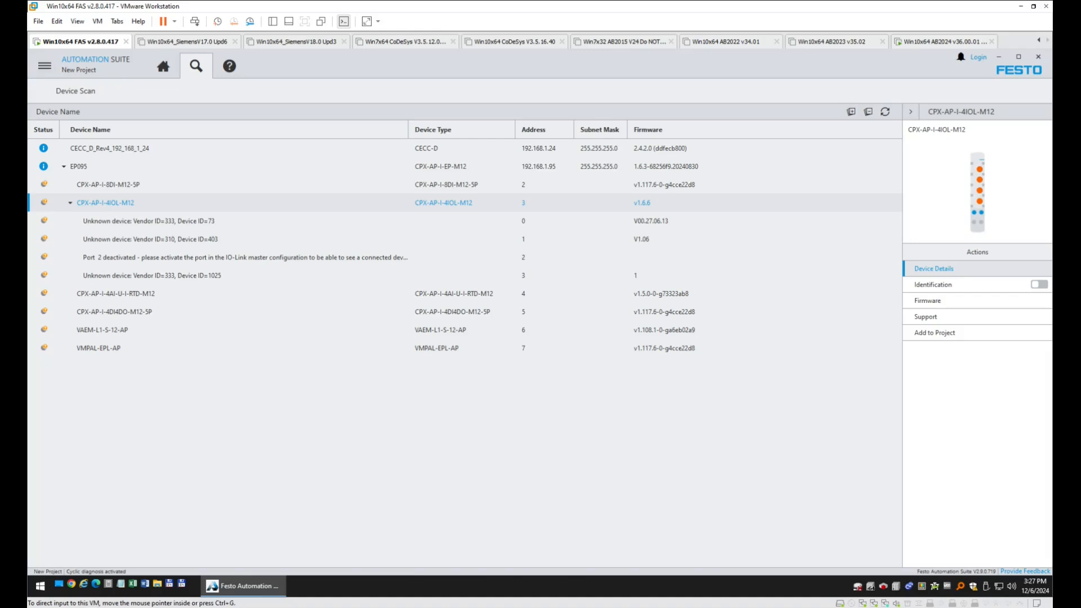
- Install the local file Festo-VPPM-20190731-IODD1.1.xml in the IO-Link IODDs repository, check the VPPM entry's installed version, and return to the device scan
left_click(45, 66)
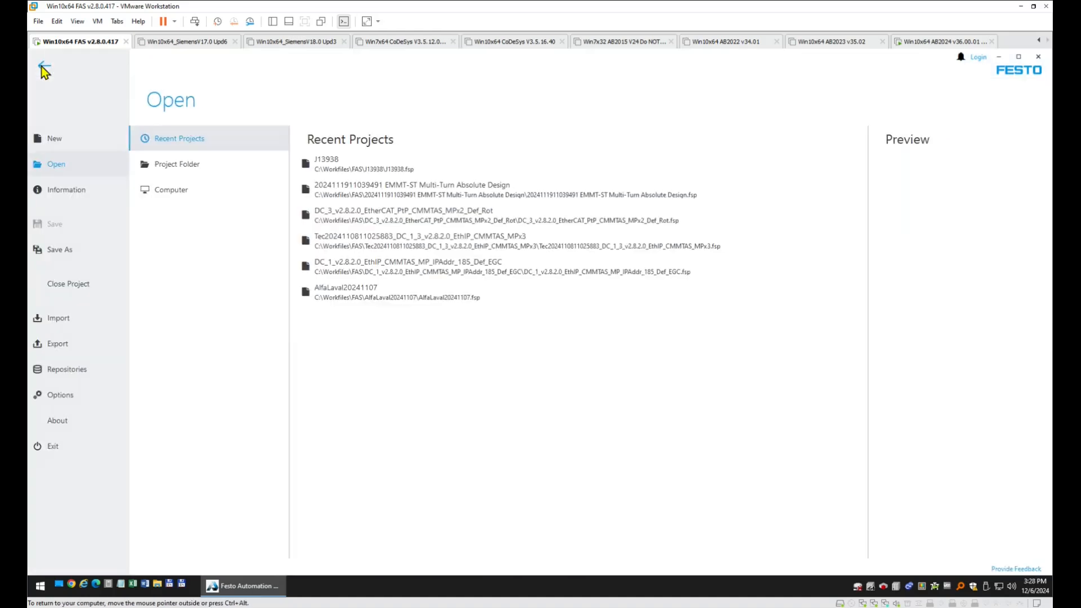
left_click(69, 367)
left_click(183, 217)
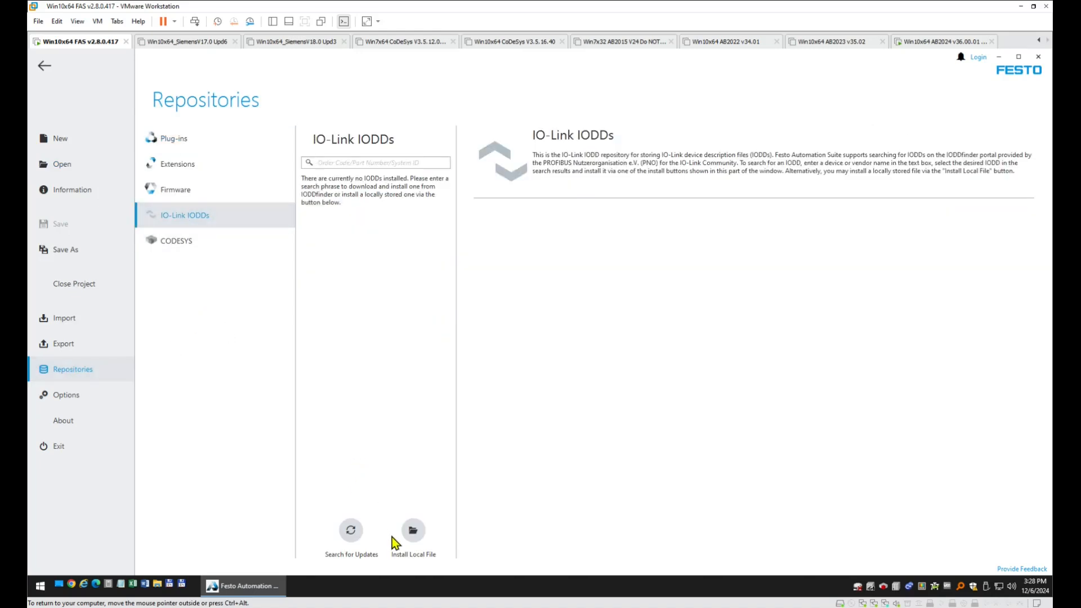
left_click(415, 531)
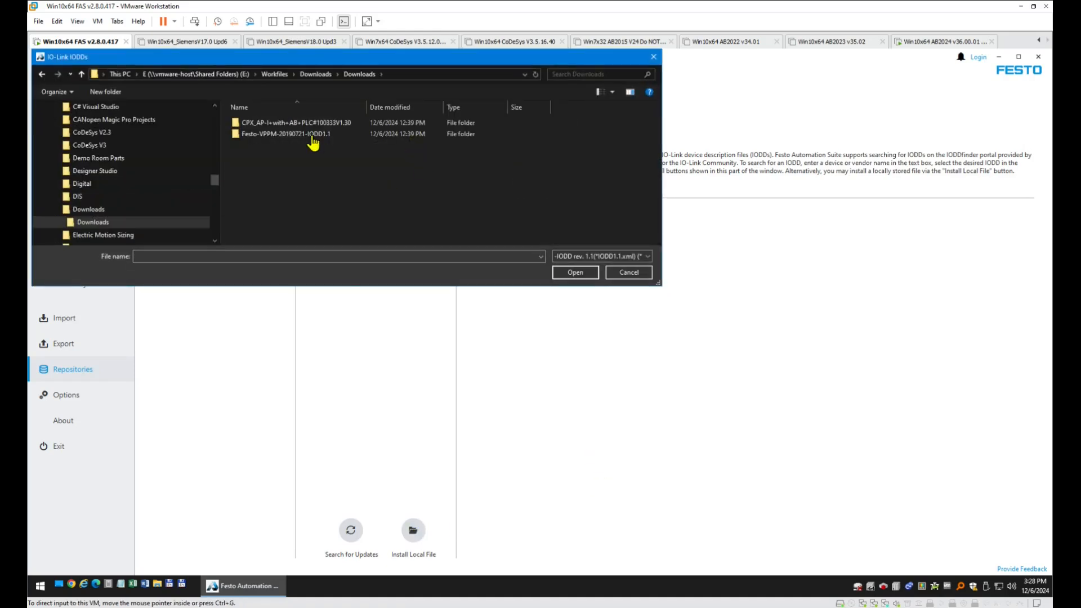
double_click(303, 135)
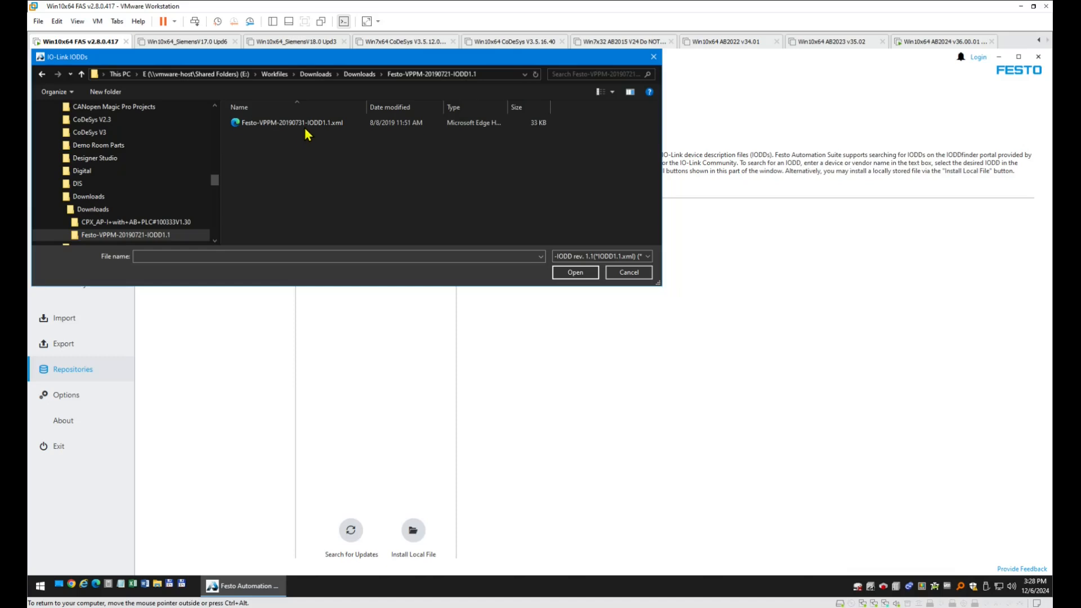
left_click(310, 124)
left_click(587, 273)
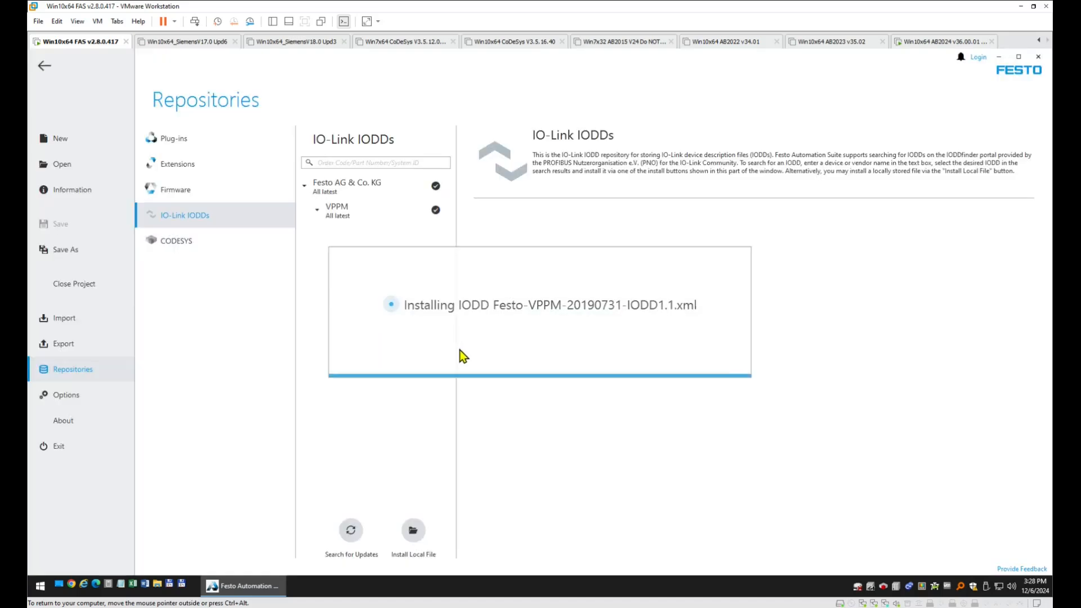
left_click(350, 239)
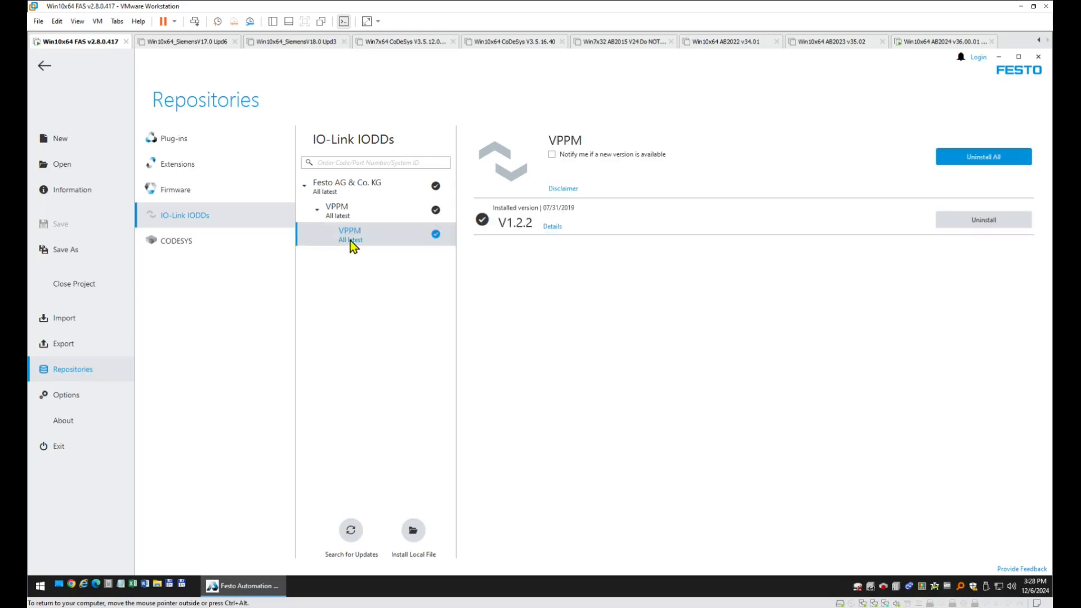
left_click(45, 70)
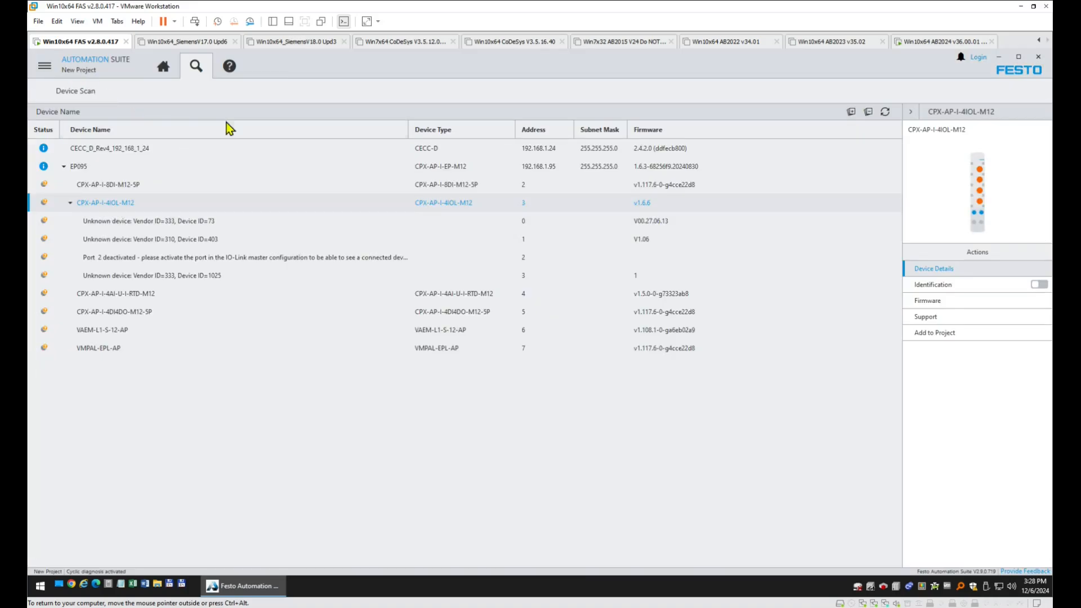
- Rescan the network and expand EP095 and its CPX-AP-I-4IOL-M12 module to list the connected IO-Link devices
left_click(885, 112)
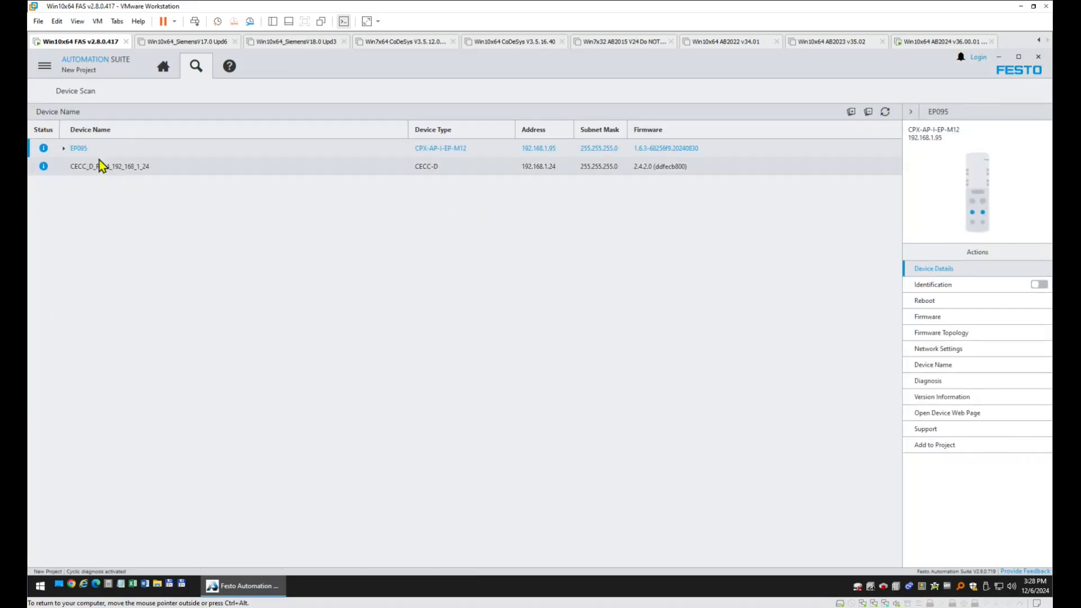
left_click(63, 149)
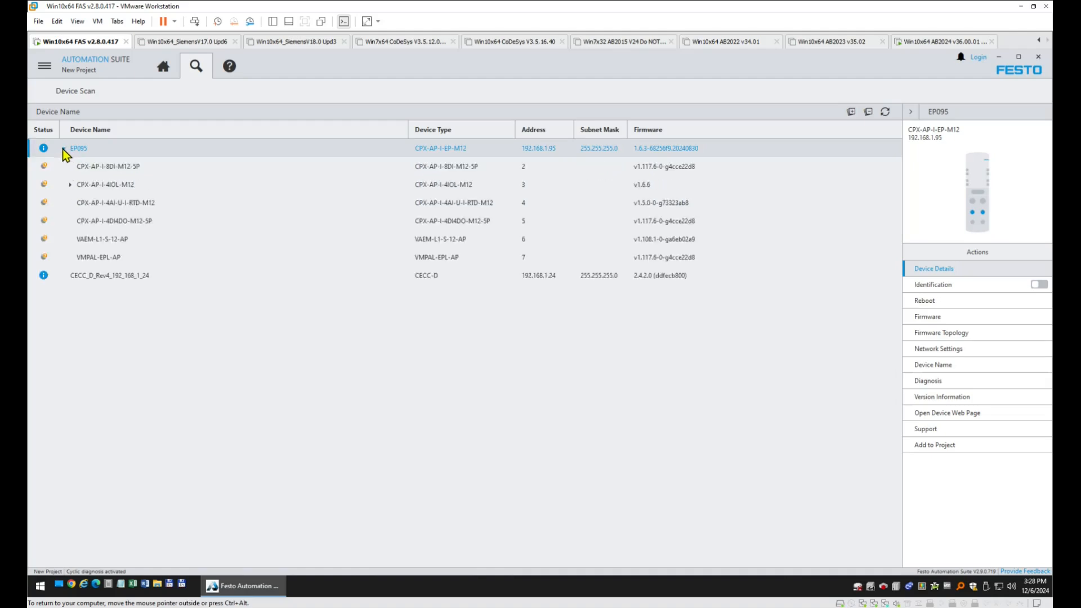
left_click(70, 184)
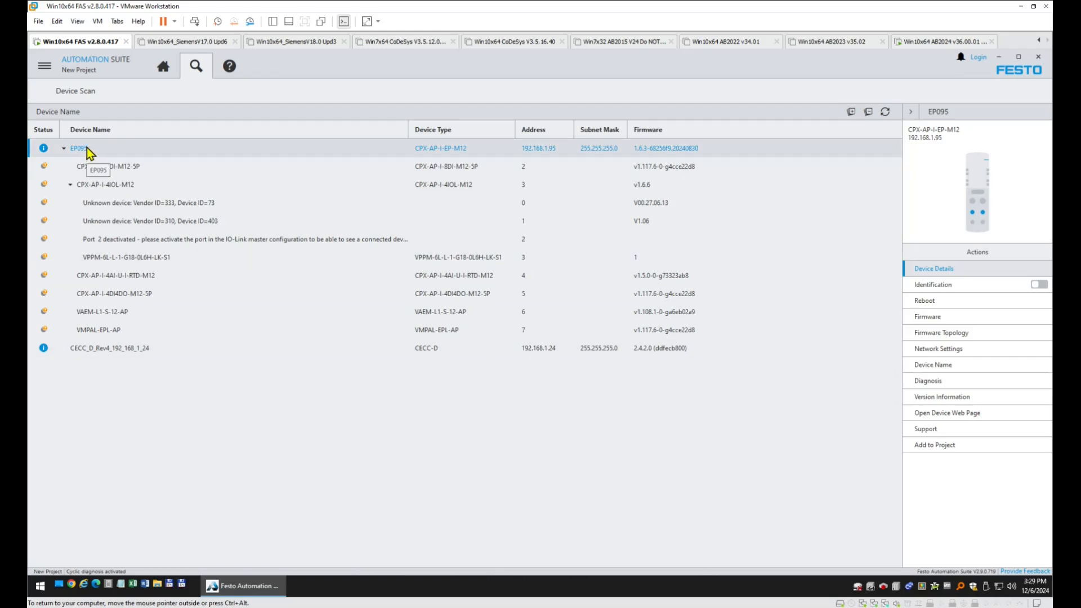
- Add EP095 with its topology to the project, downloading the missing device description files, and show the imported system in the topology editor
left_click(921, 446)
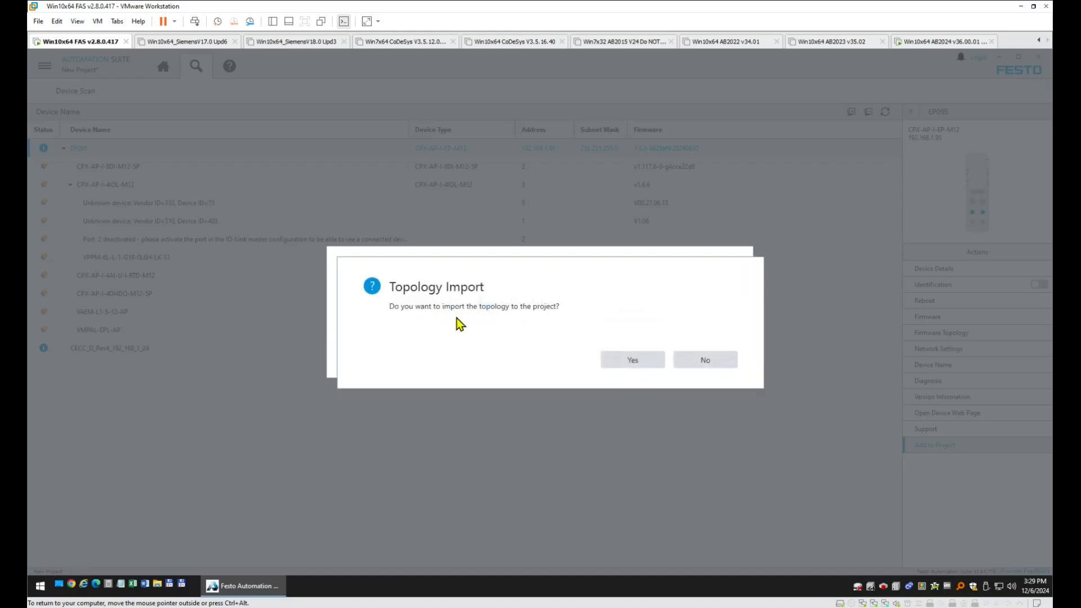
left_click(637, 359)
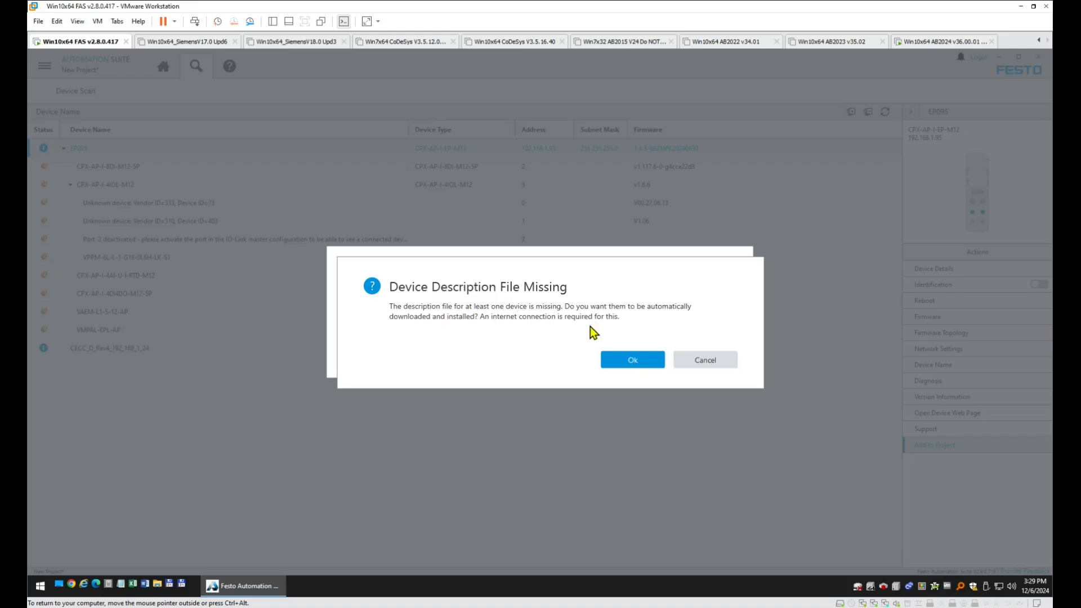
left_click(624, 360)
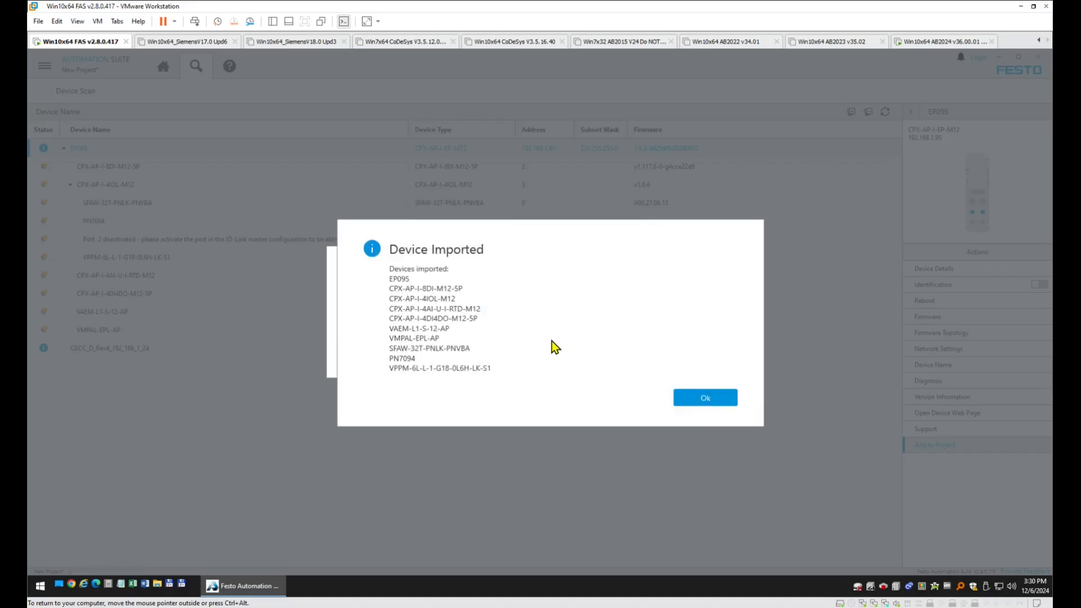
left_click(714, 403)
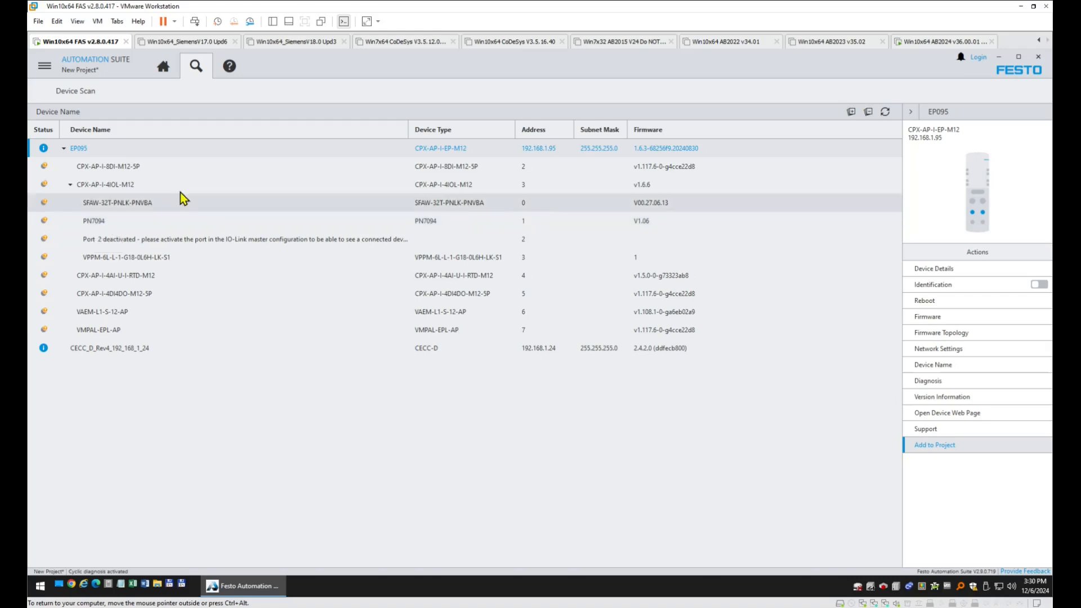
left_click(164, 68)
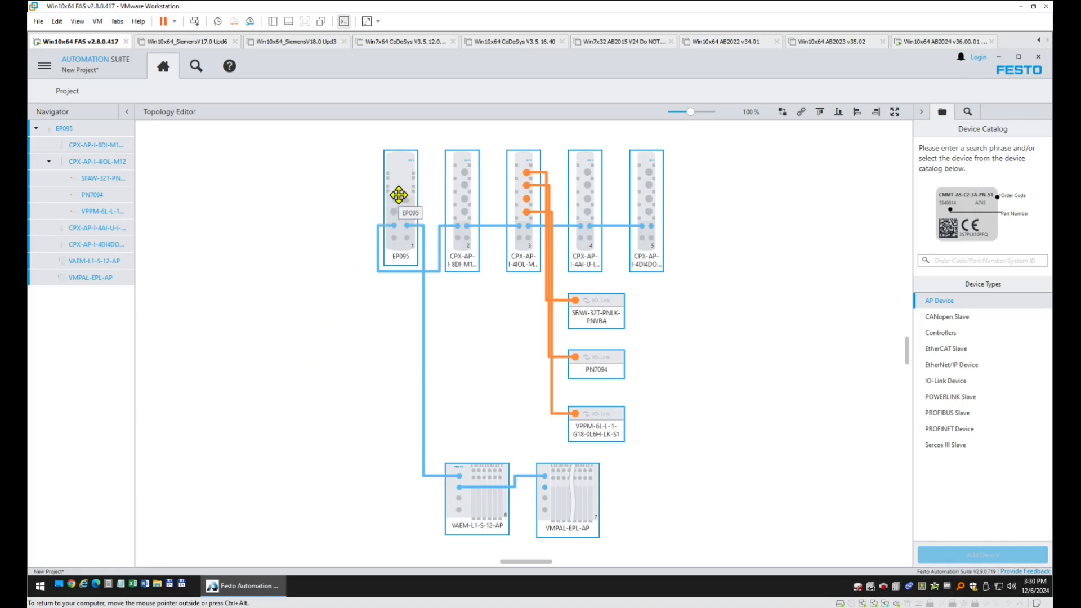
left_click(293, 255)
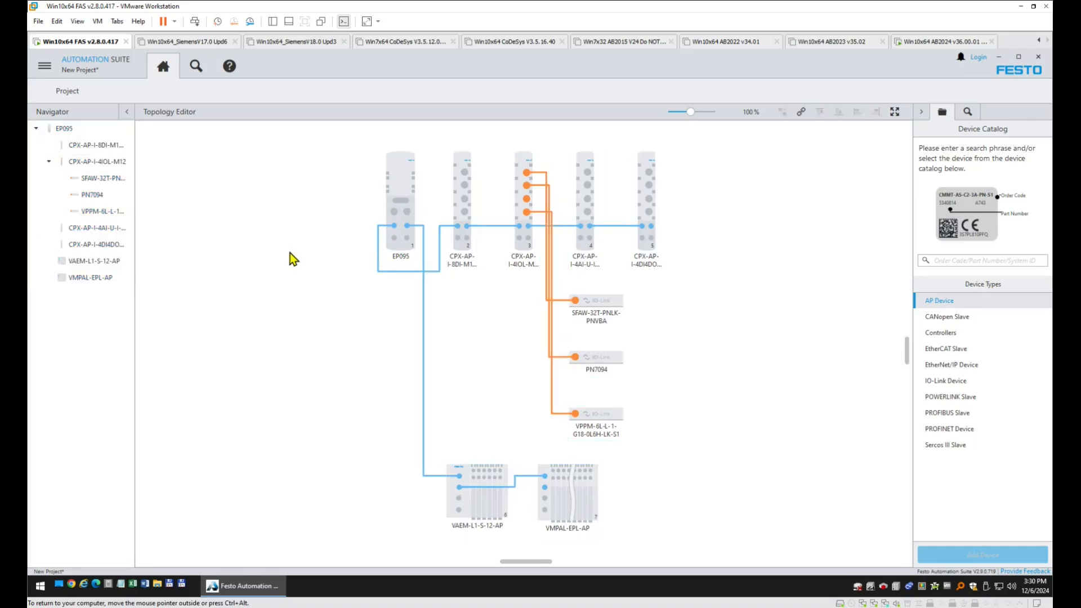
- View the offline parameters of EP095 and of the CPX-AP-I-4IOL-M12 module, including its port configurations
double_click(399, 185)
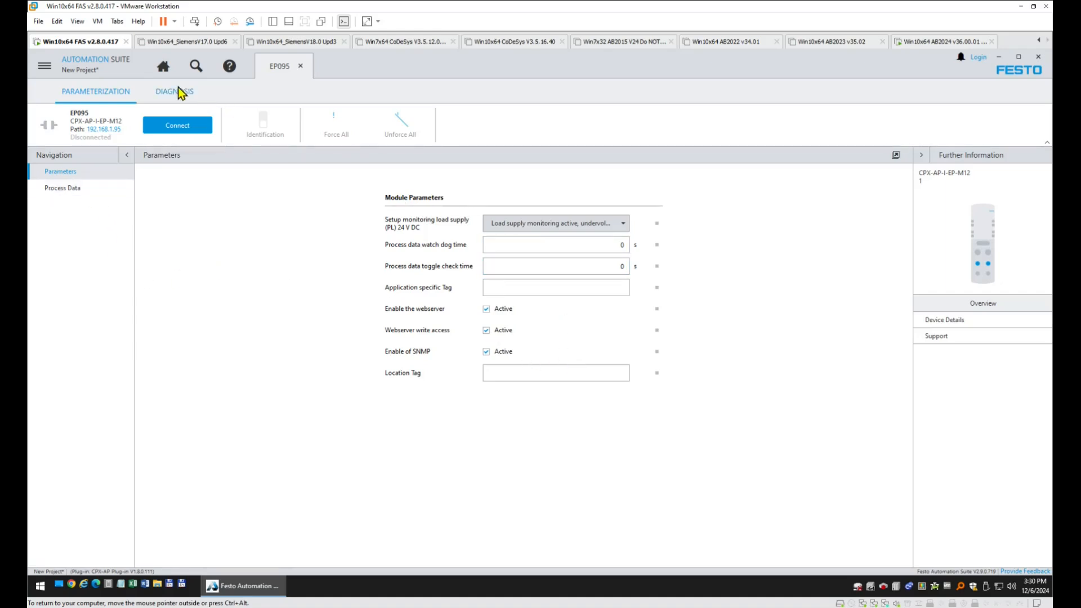
left_click(163, 68)
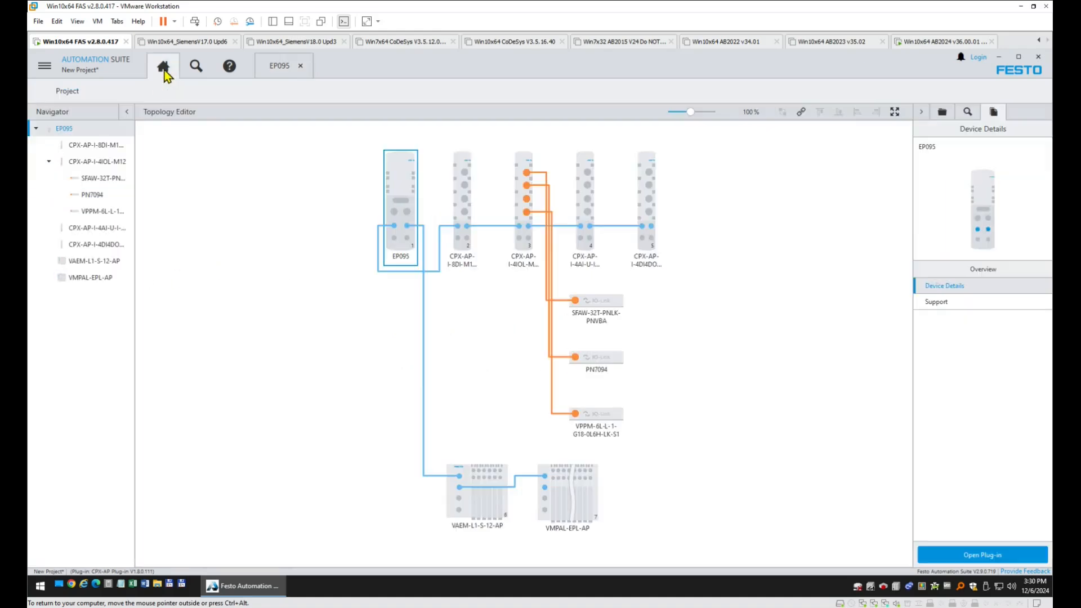
left_click(464, 199)
double_click(517, 177)
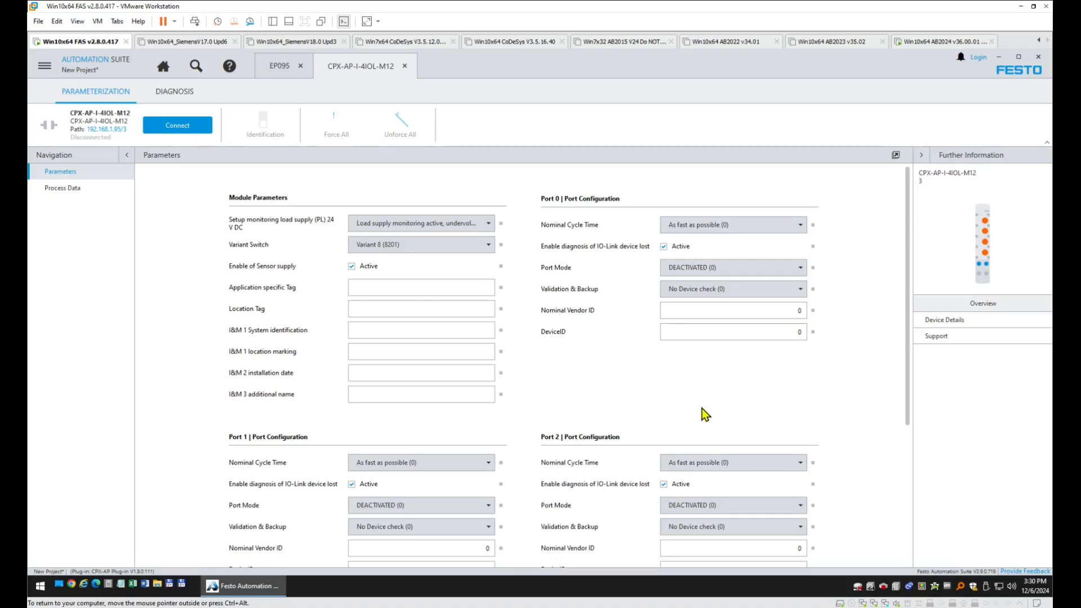
scroll(703, 414, "down", 3)
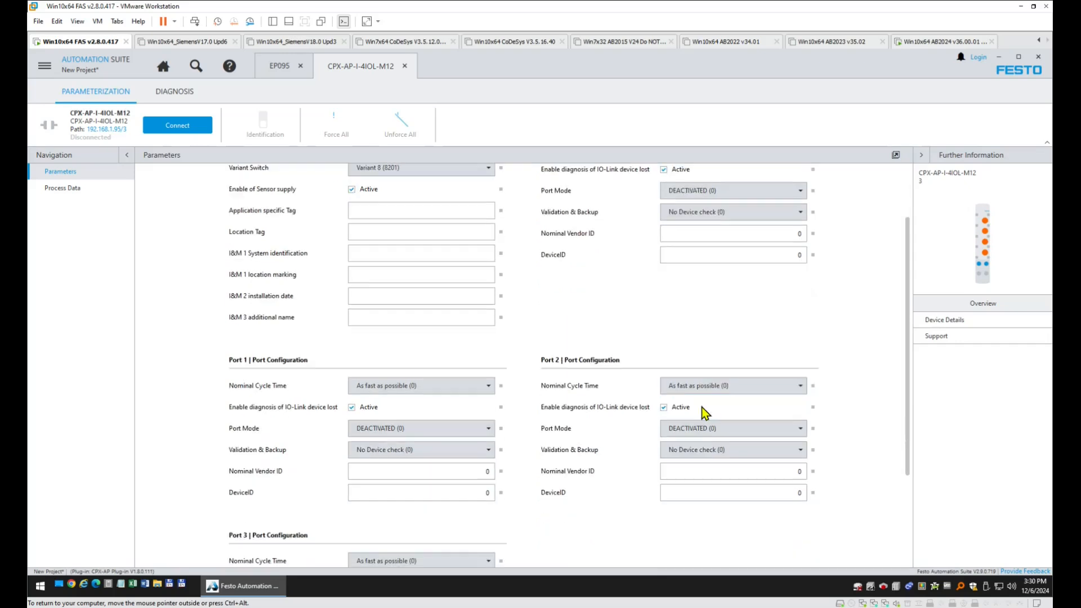
scroll(704, 414, "up", 3)
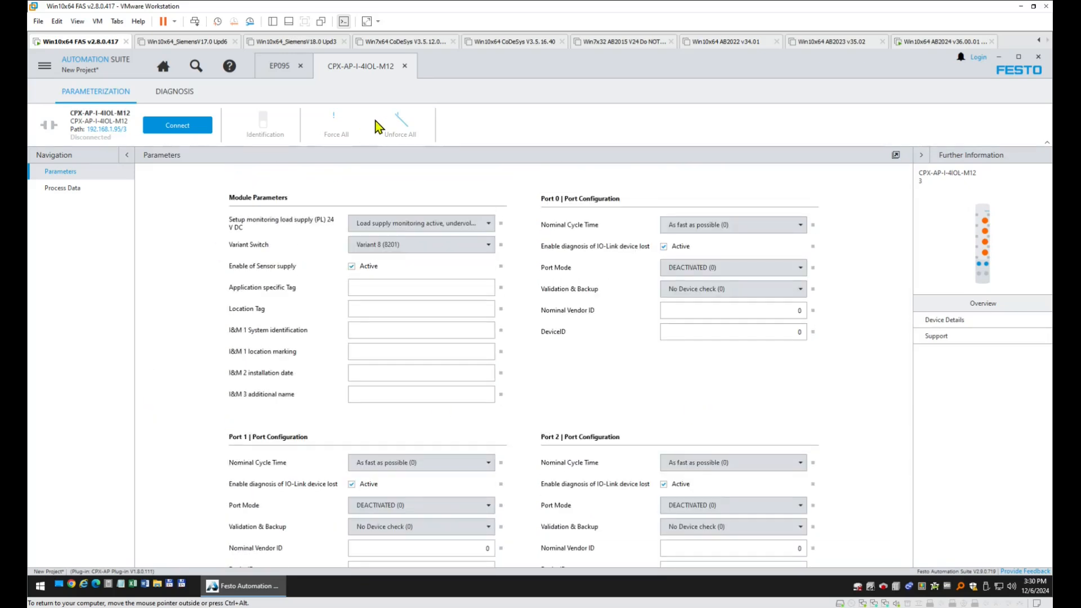
- Connect to CPX-AP-I-4IOL-M12, read the mismatched parameters from the device into the project, and review the port modes of its four ports
left_click(182, 130)
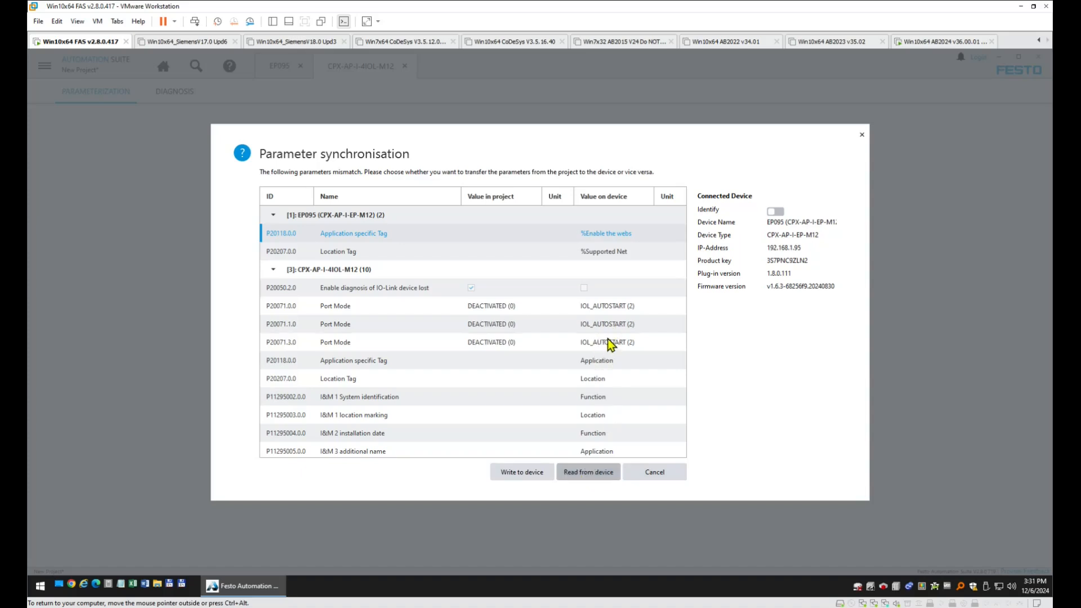
left_click(586, 477)
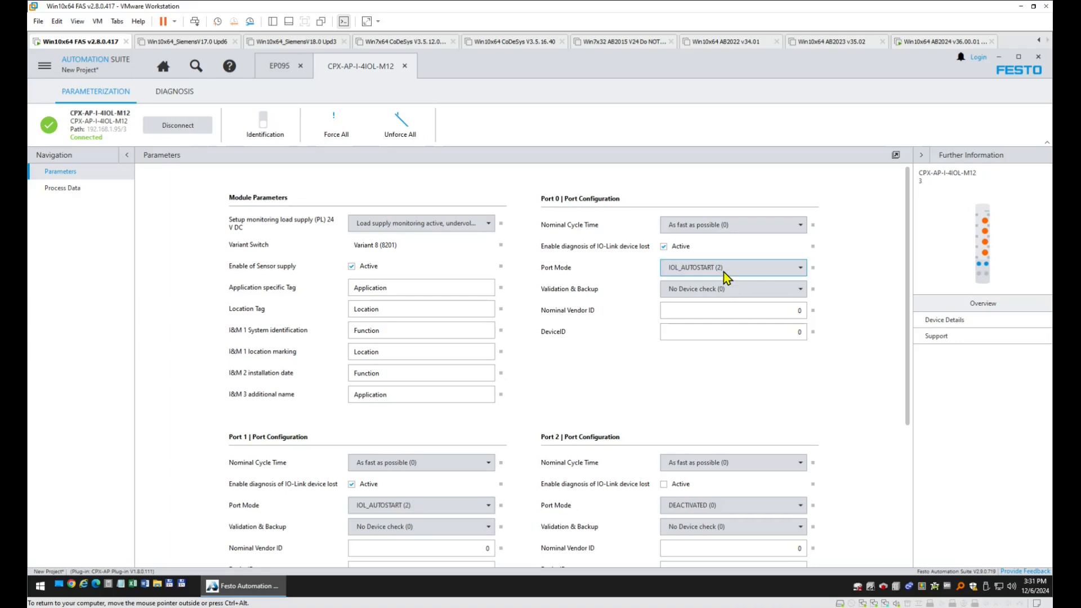
scroll(470, 369, "down", 3)
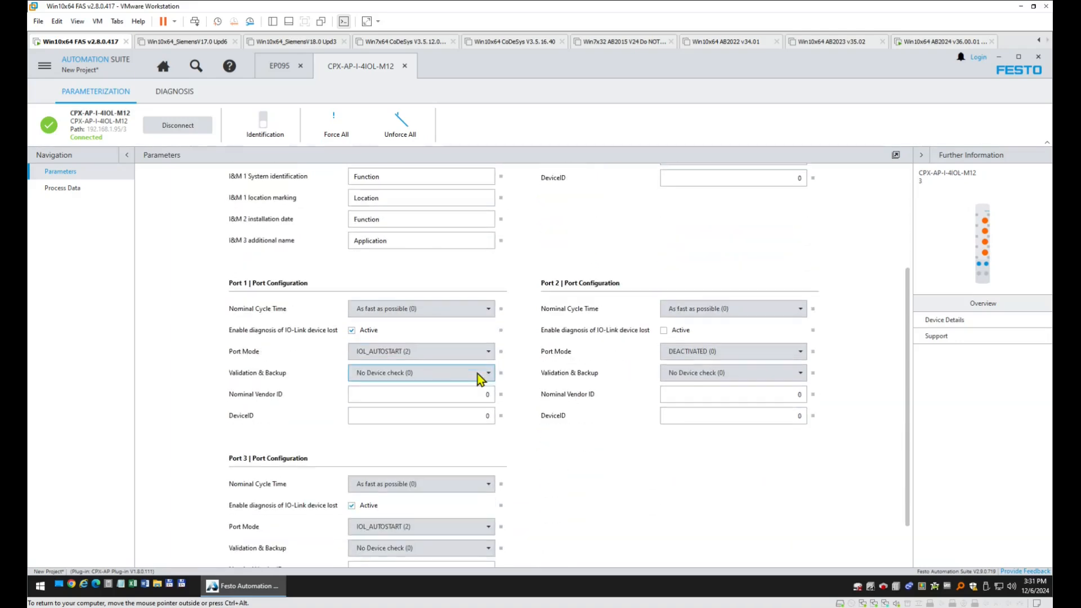
scroll(468, 415, "down", 1)
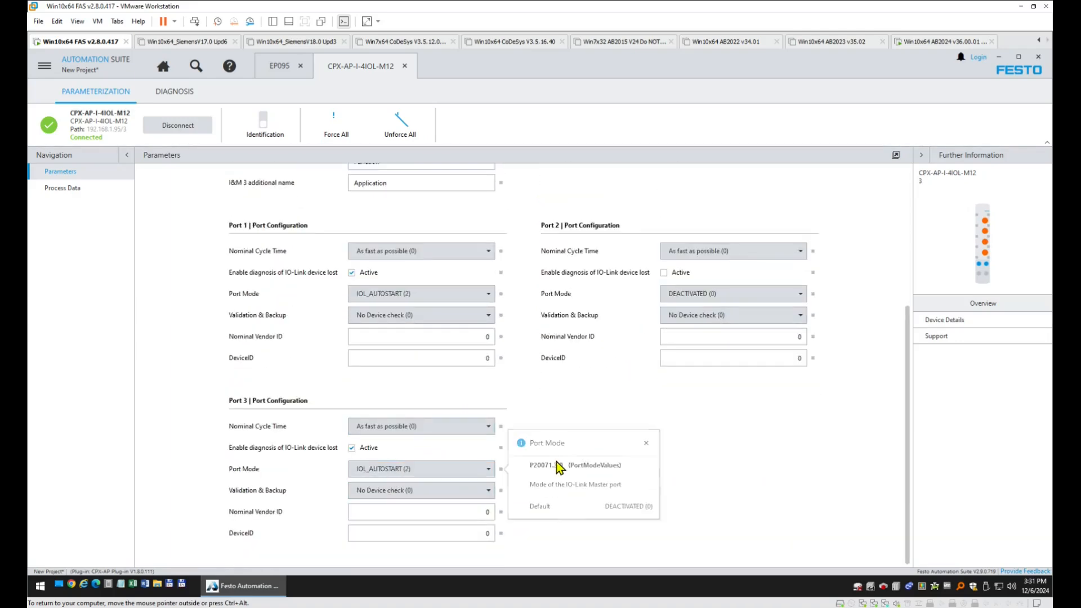
scroll(622, 475, "up", 4)
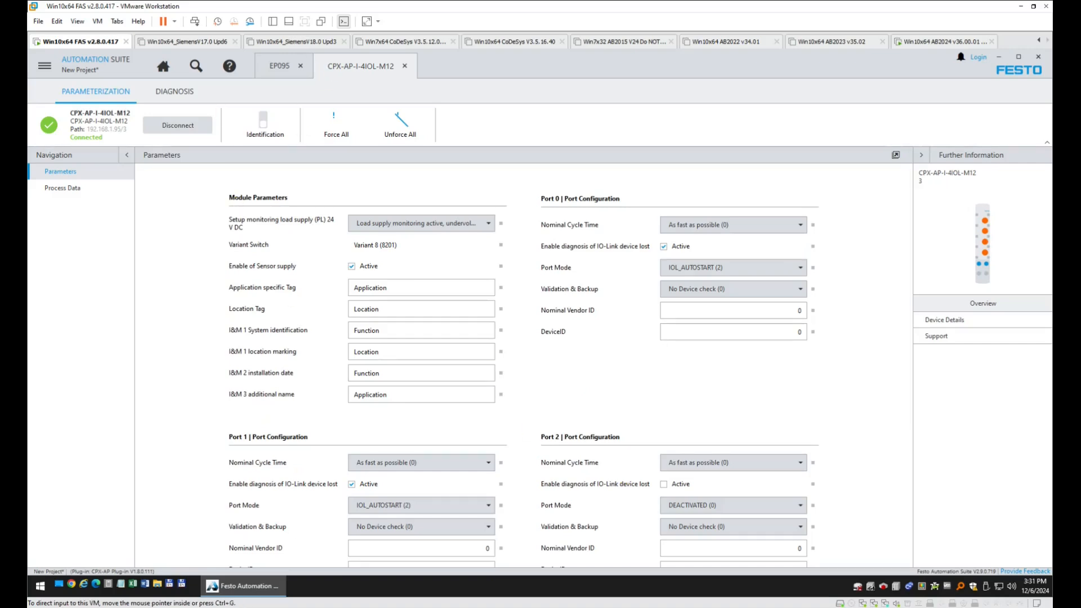
- Open the SFAW-32T-PNLK-PNVBA sensor from the topology and view its Connection and Parameter List pages
left_click(277, 69)
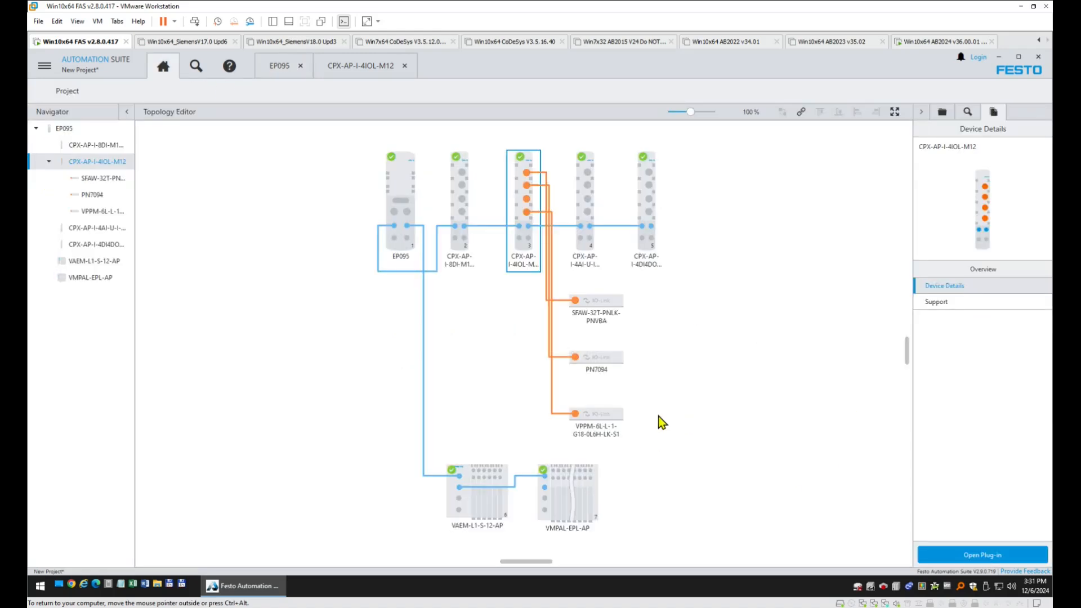
double_click(599, 302)
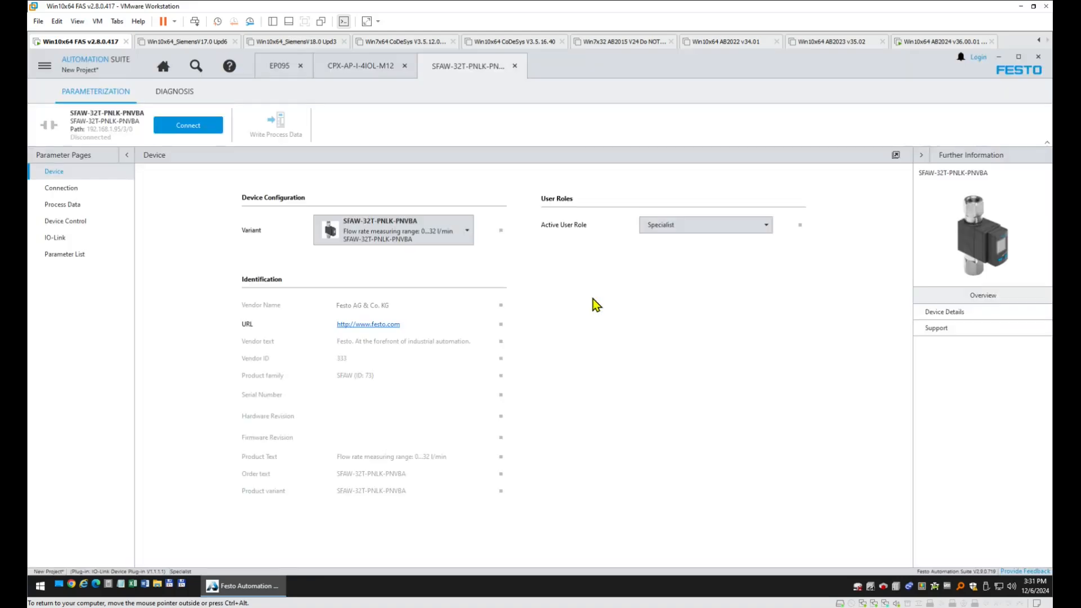
left_click(66, 187)
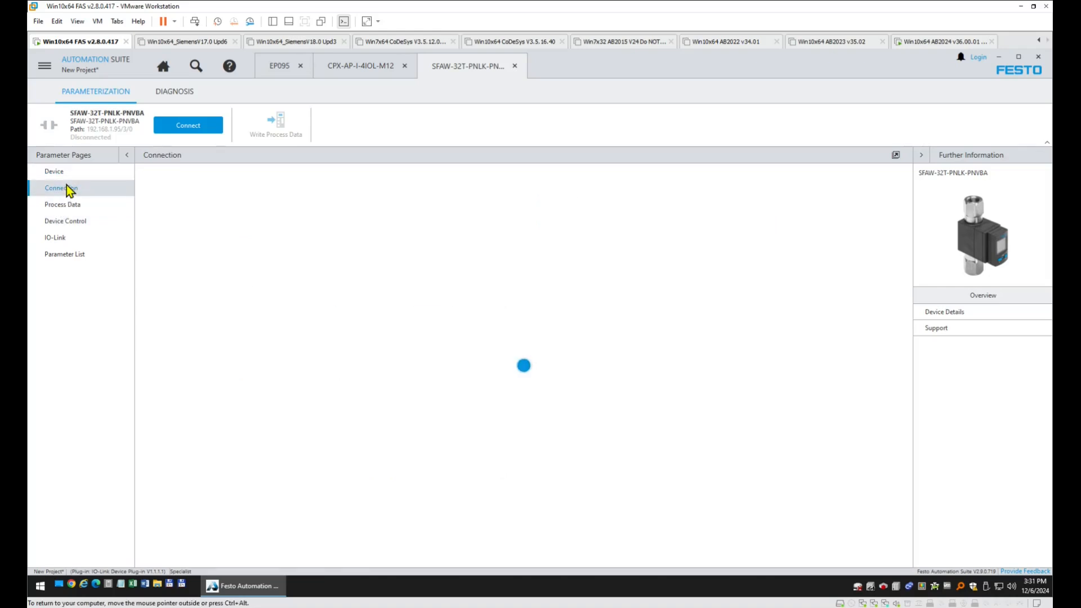
left_click(68, 256)
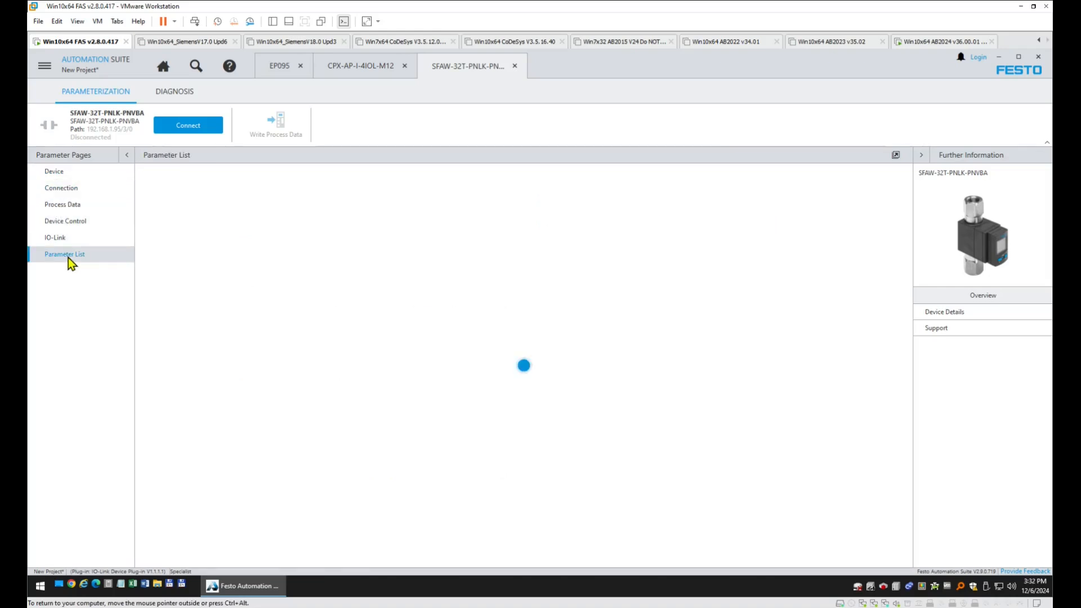
- Connect to the SFAW-32T-PNLK-PNVBA sensor, read the mismatched parameters from the device into the project, and review its parameter list
scroll(559, 362, "down", 3)
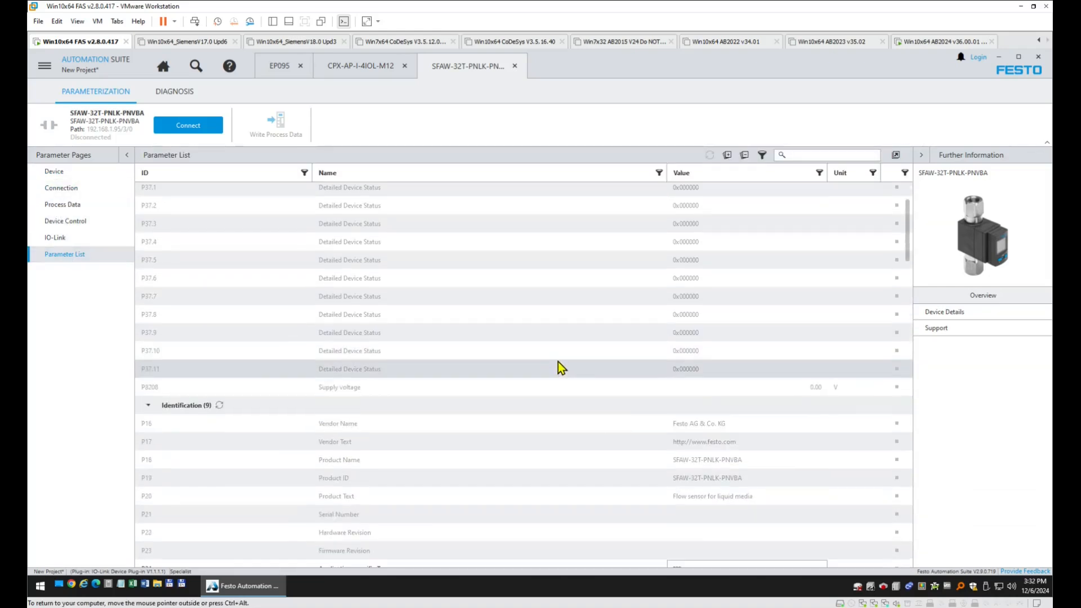
left_click(208, 125)
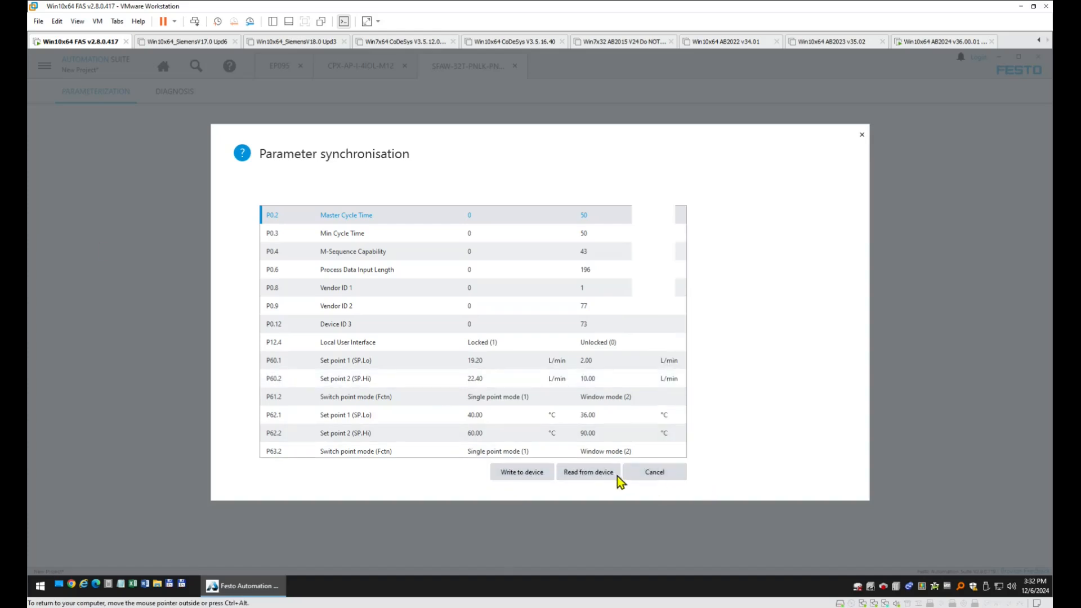
left_click(615, 475)
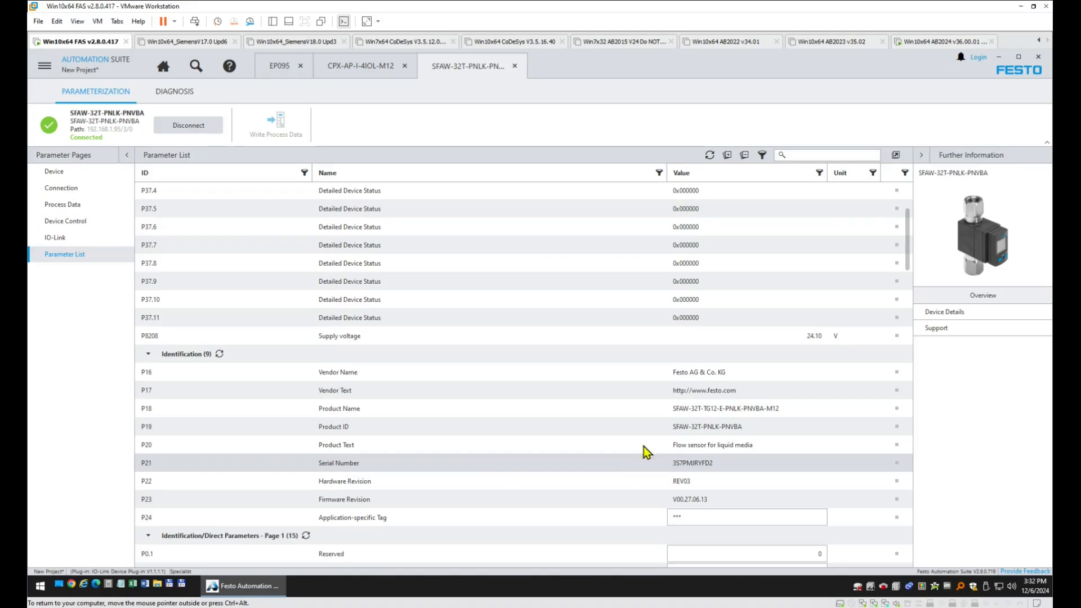
scroll(910, 223, "down", 3)
scroll(915, 279, "down", 5)
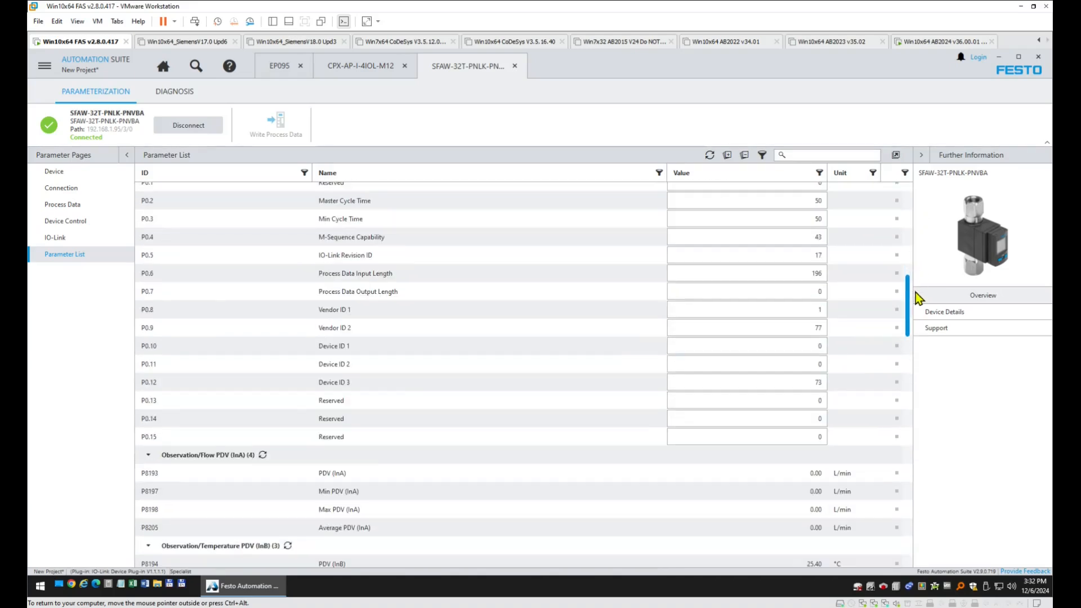
scroll(915, 292, "down", 10)
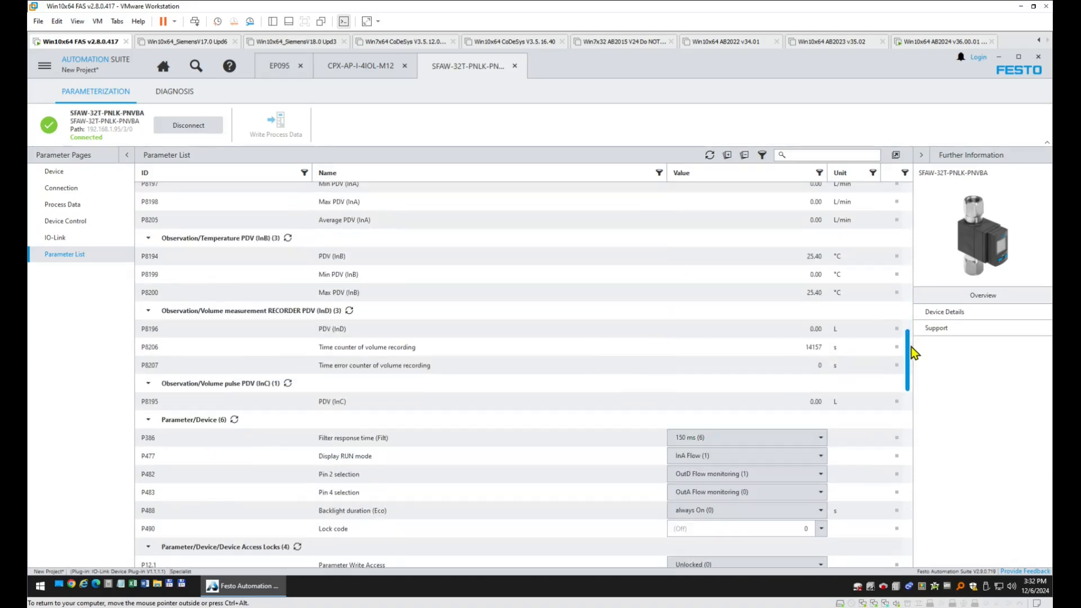
scroll(910, 387, "down", 12)
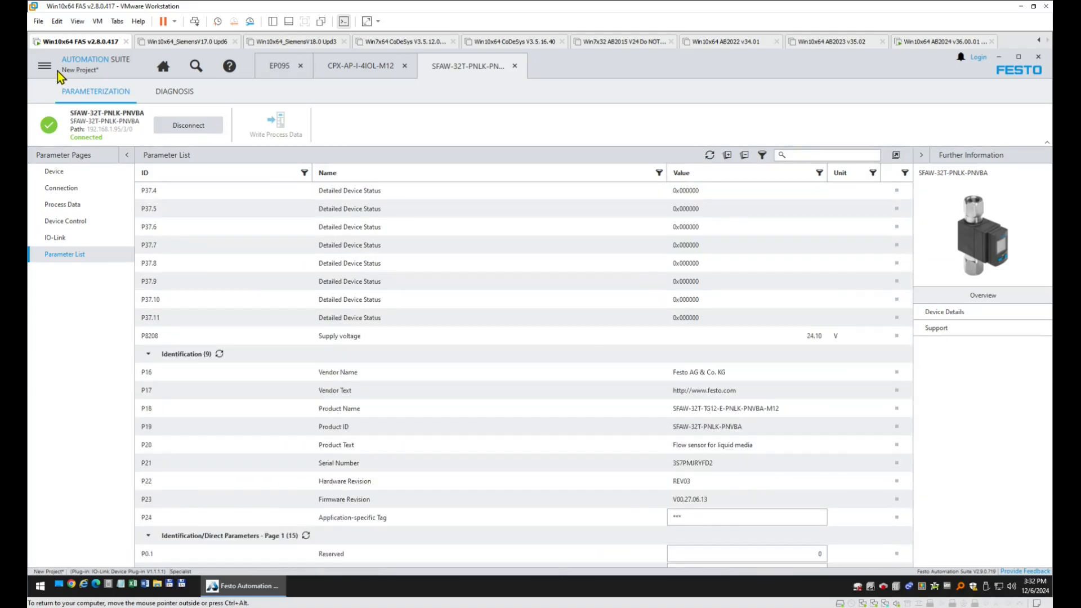
- Save the project as VPPM in the C:\Workfiles\FAS folder
left_click(45, 66)
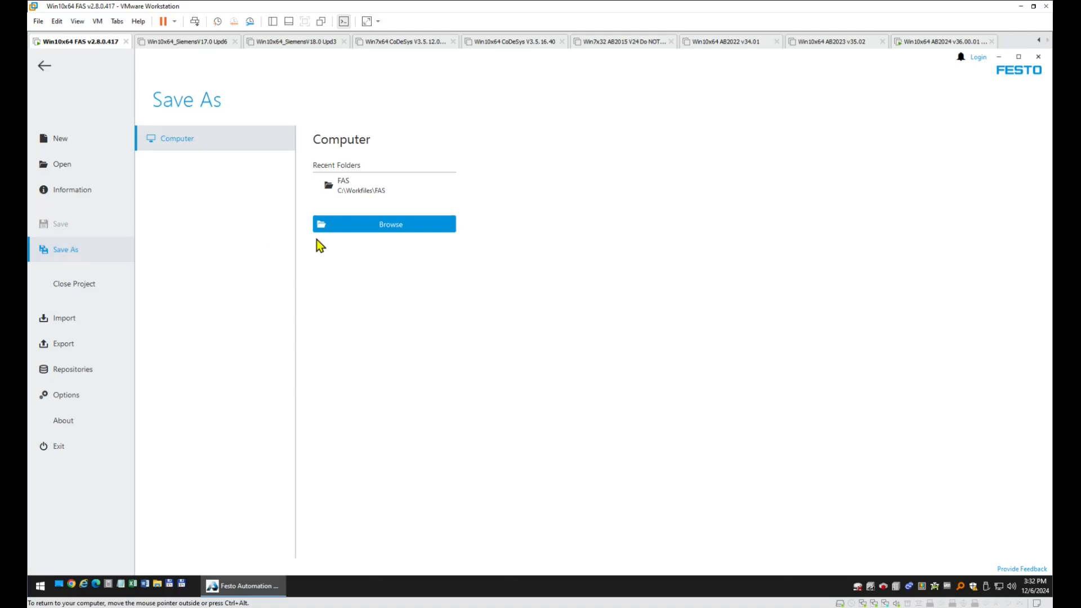
left_click(376, 225)
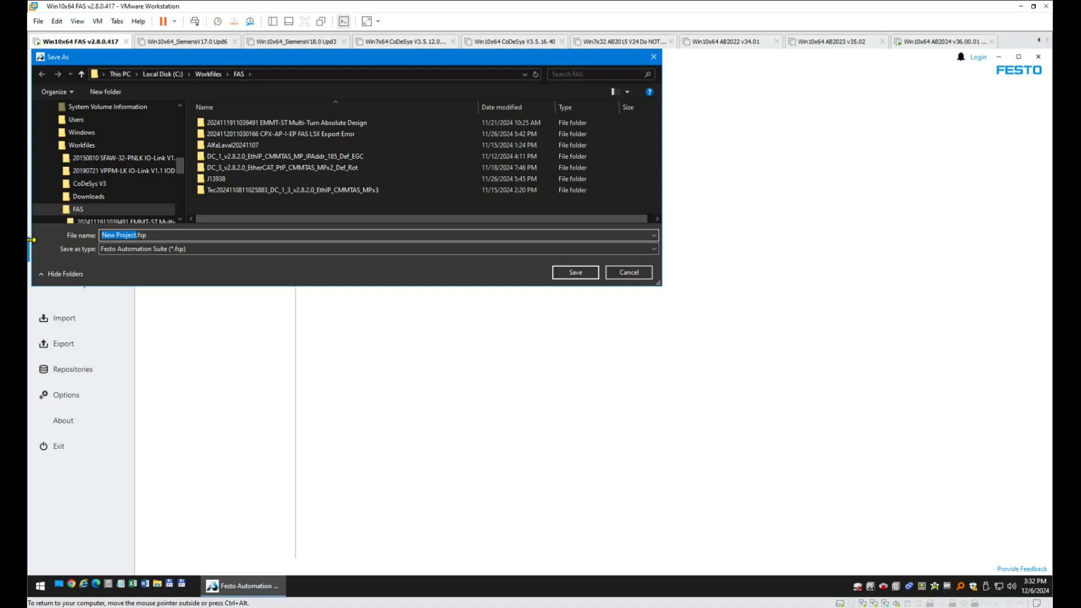
type("VPPM")
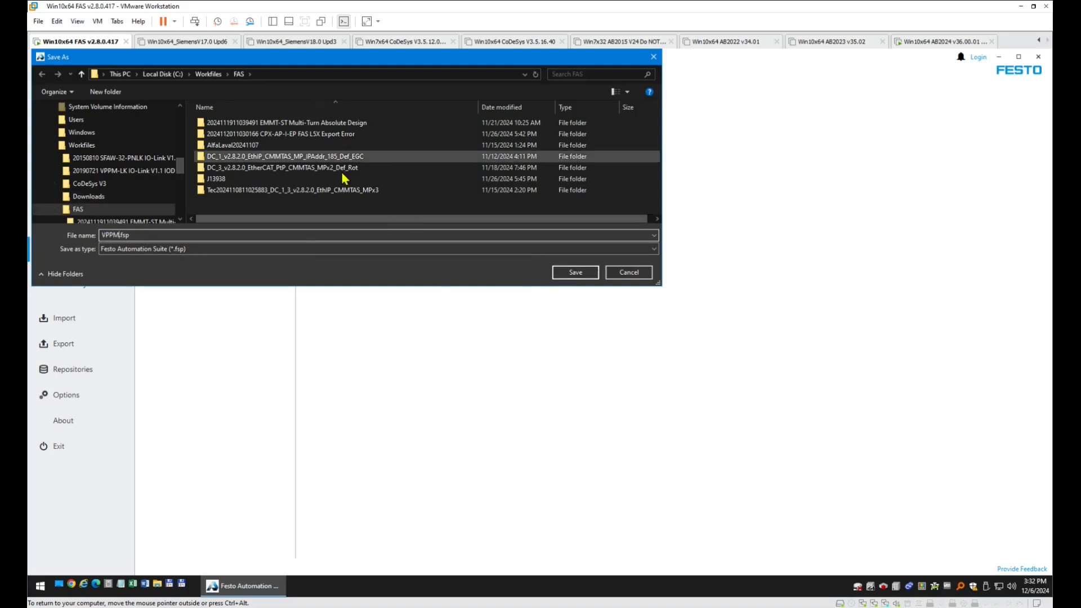
left_click(574, 276)
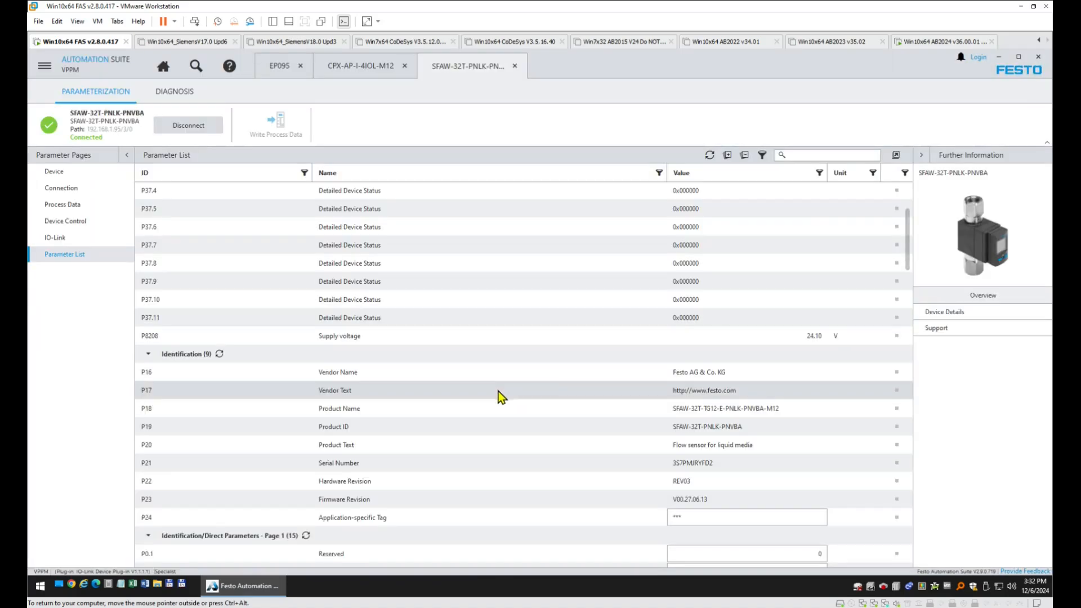
- Connect to the PN7094 sensor from the topology, read its mismatched parameters into the project, and save the project
left_click(164, 65)
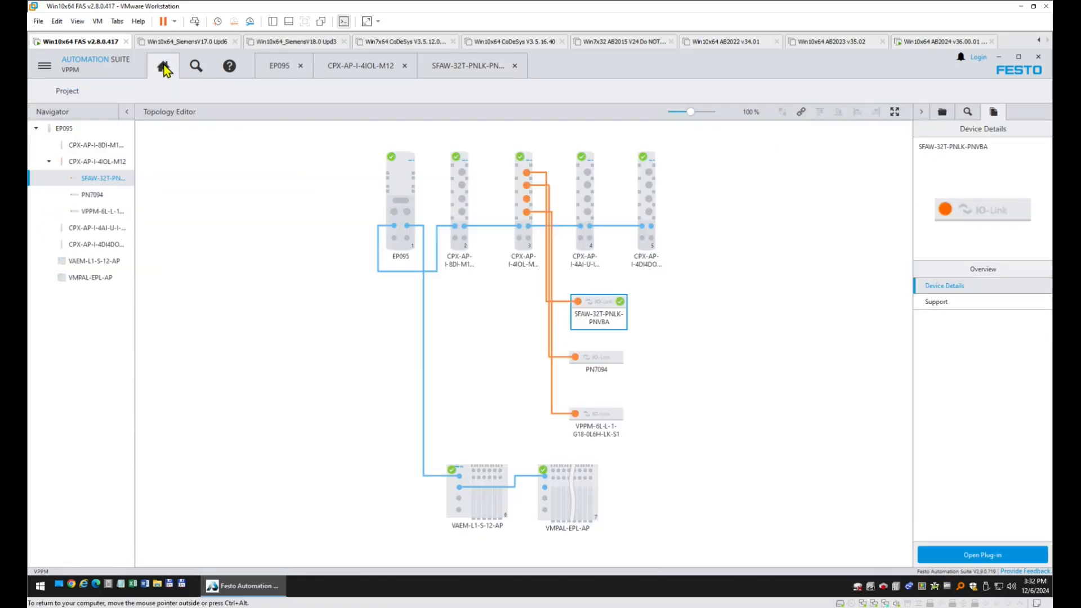
left_click(623, 365)
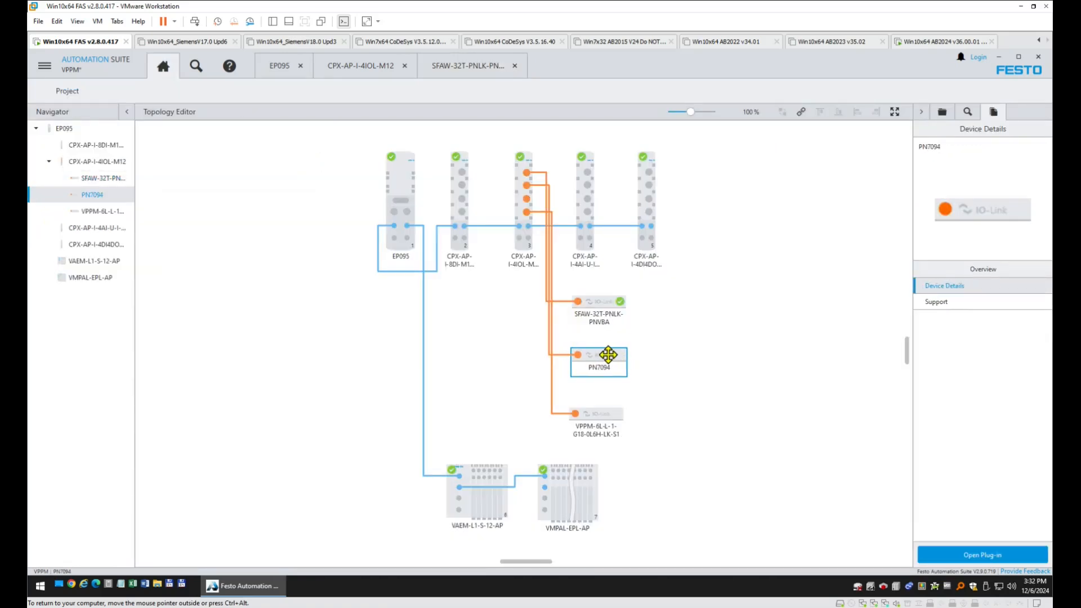
double_click(608, 354)
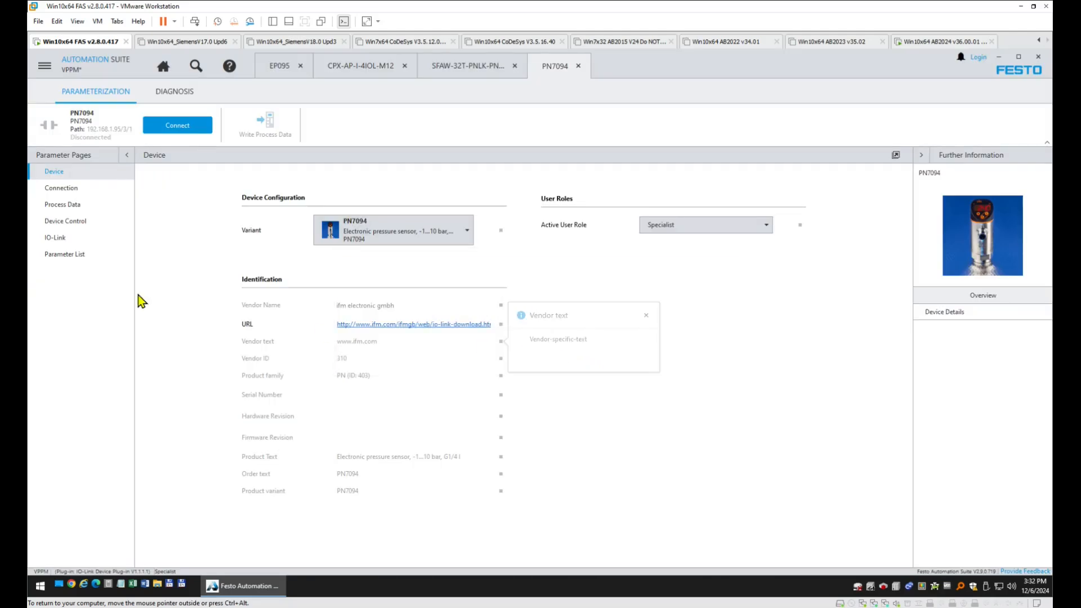
left_click(77, 254)
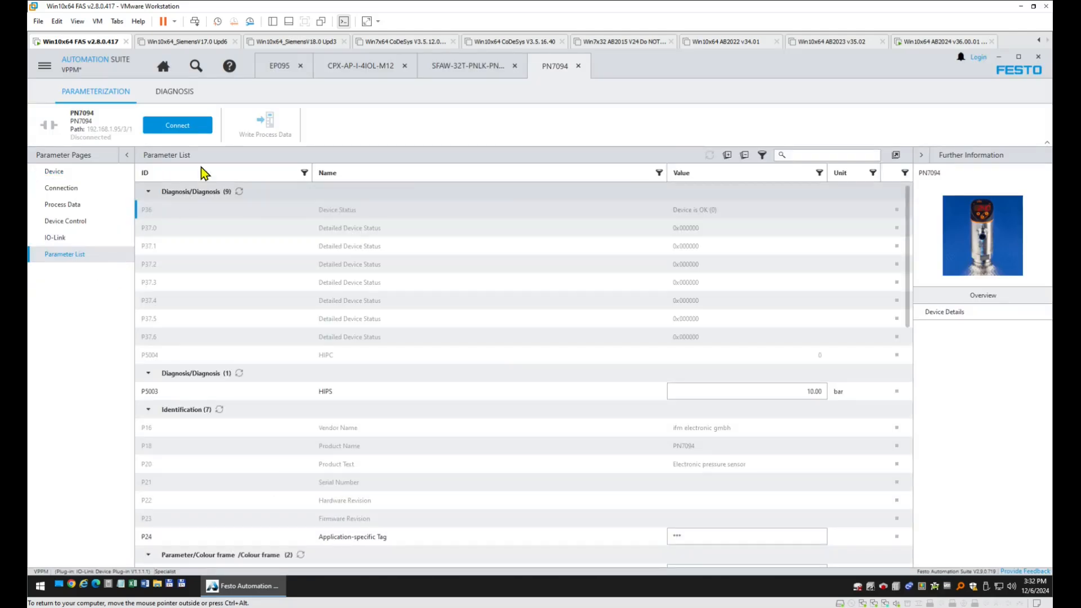
left_click(184, 127)
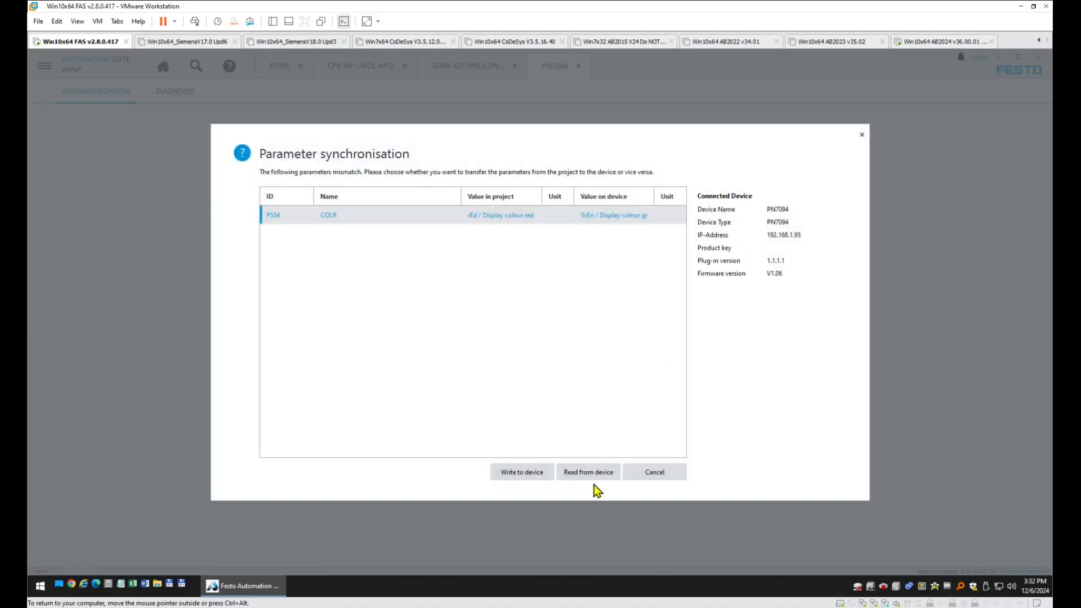
left_click(597, 474)
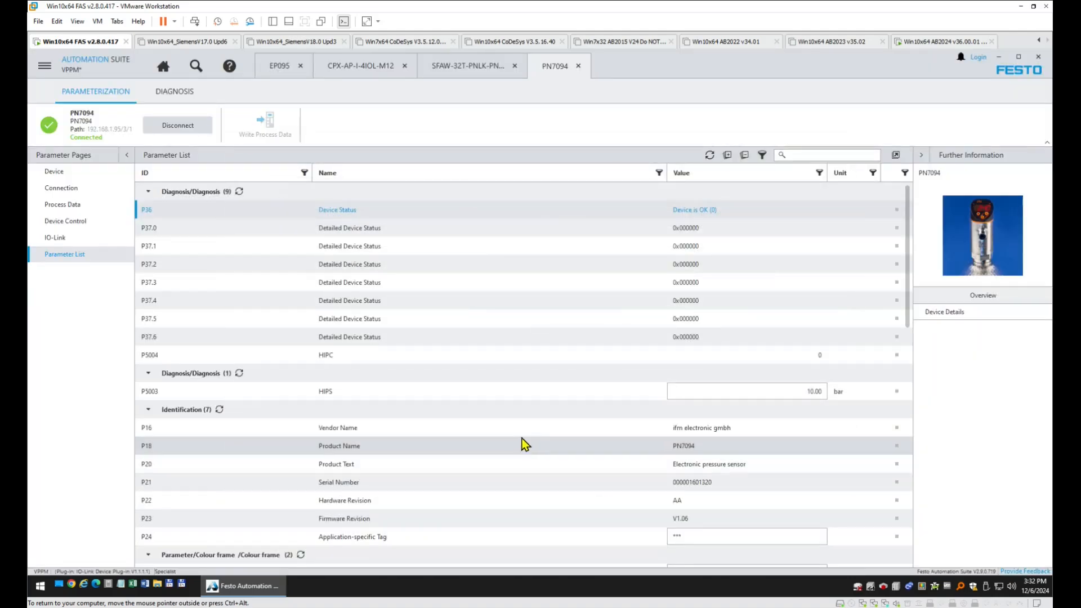
left_click(44, 66)
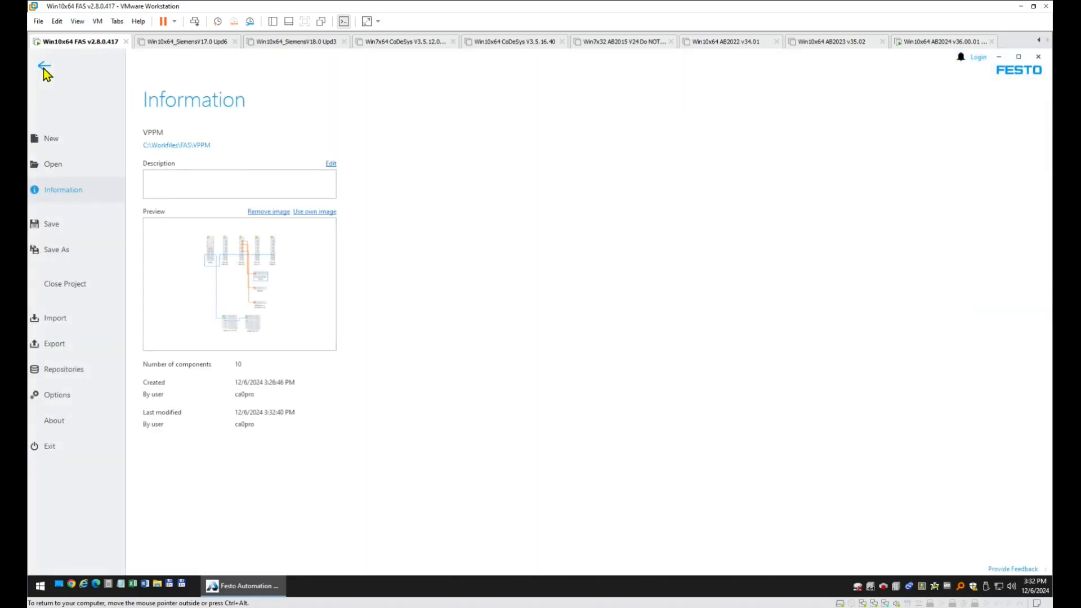
left_click(86, 227)
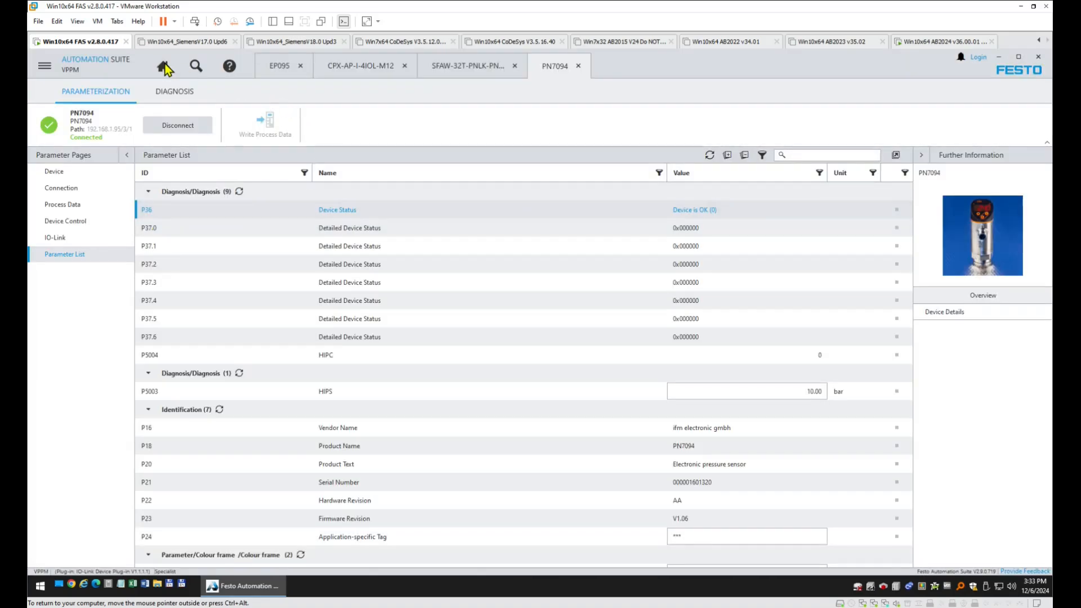
- Open the VPPM-6L-L-1-G18-0L6H-LK-S1 valve from the topology and view its full parameter list
left_click(162, 66)
double_click(612, 419)
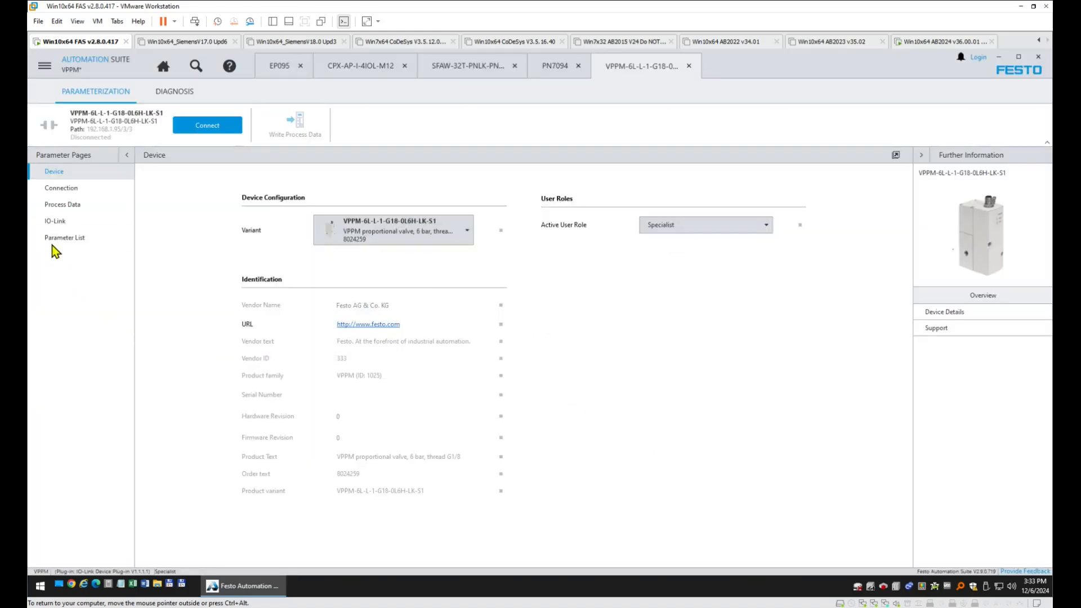
left_click(53, 243)
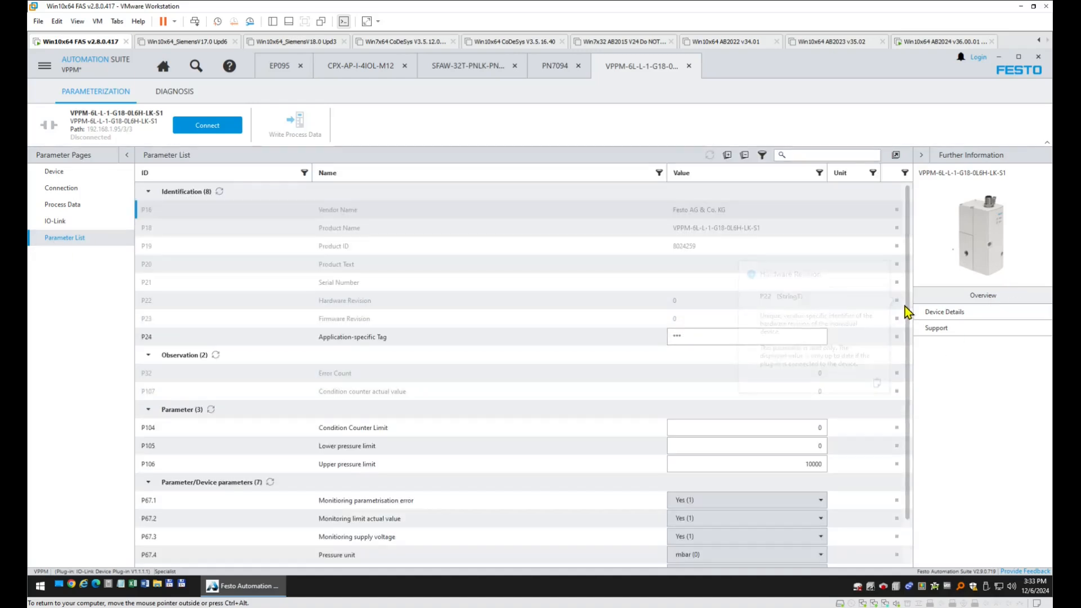
left_click_drag(908, 306, 904, 426)
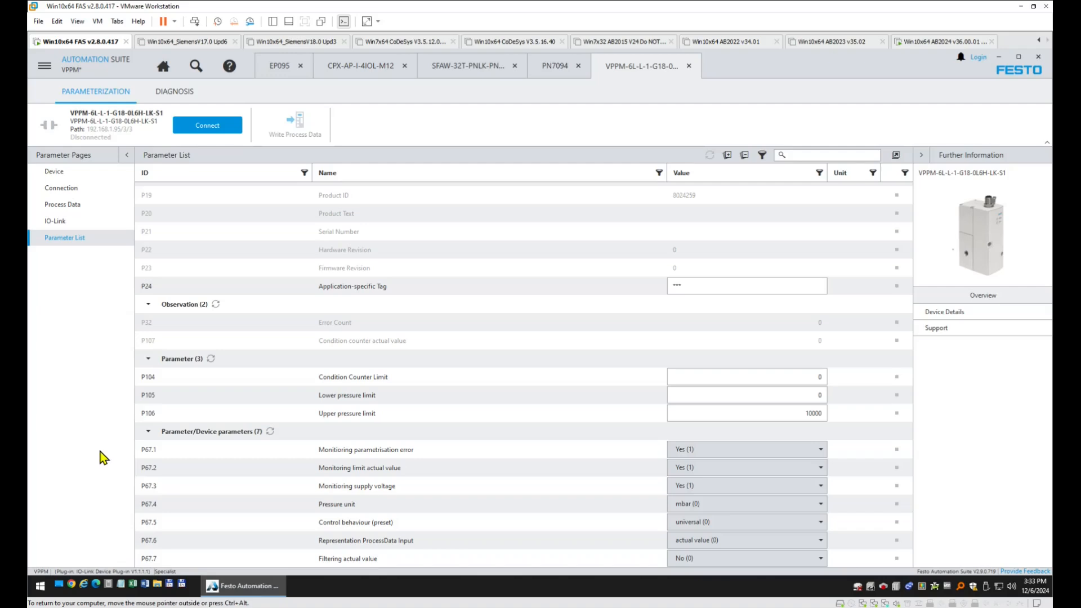
- Set the valve's Pressure unit parameter (P67.4) to psi (2)
left_click(743, 507)
left_click(743, 507)
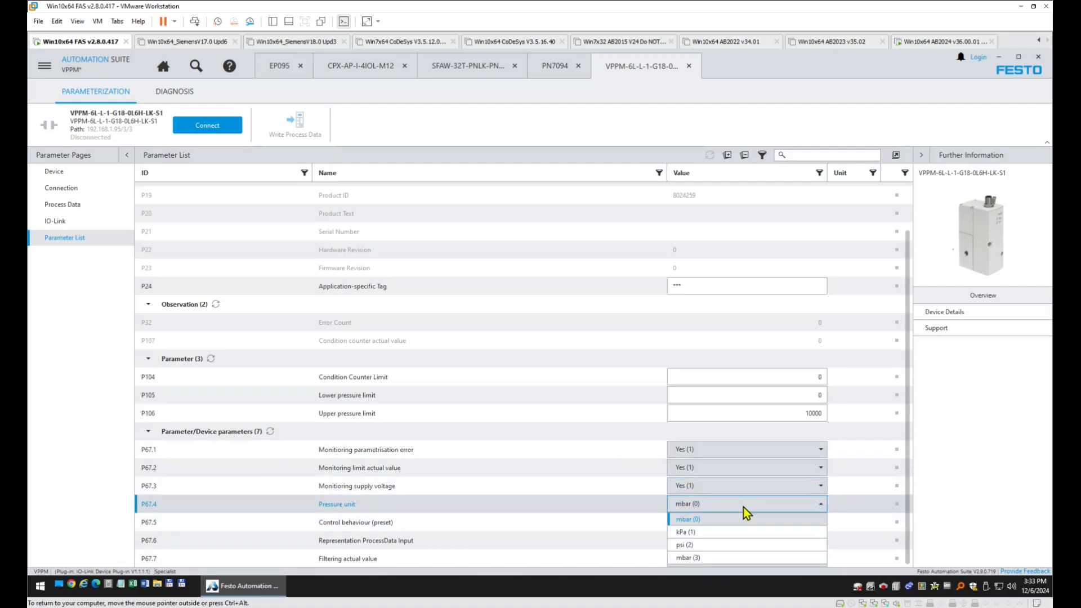
left_click(701, 545)
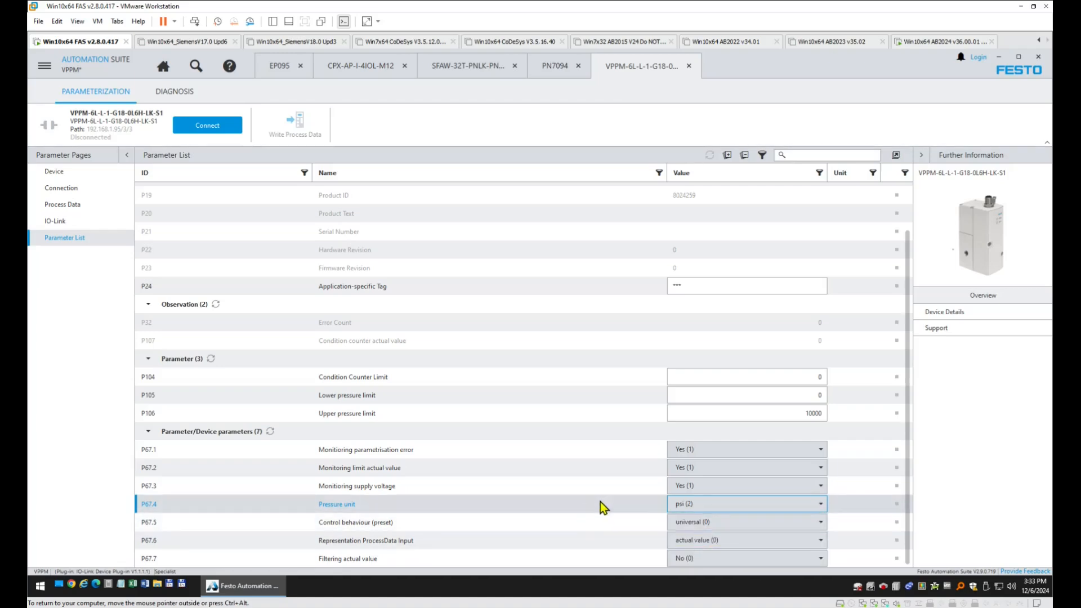
- Connect to the VPPM valve, read the mismatched parameters from the device, and try to select a pressure unit while online
left_click(207, 125)
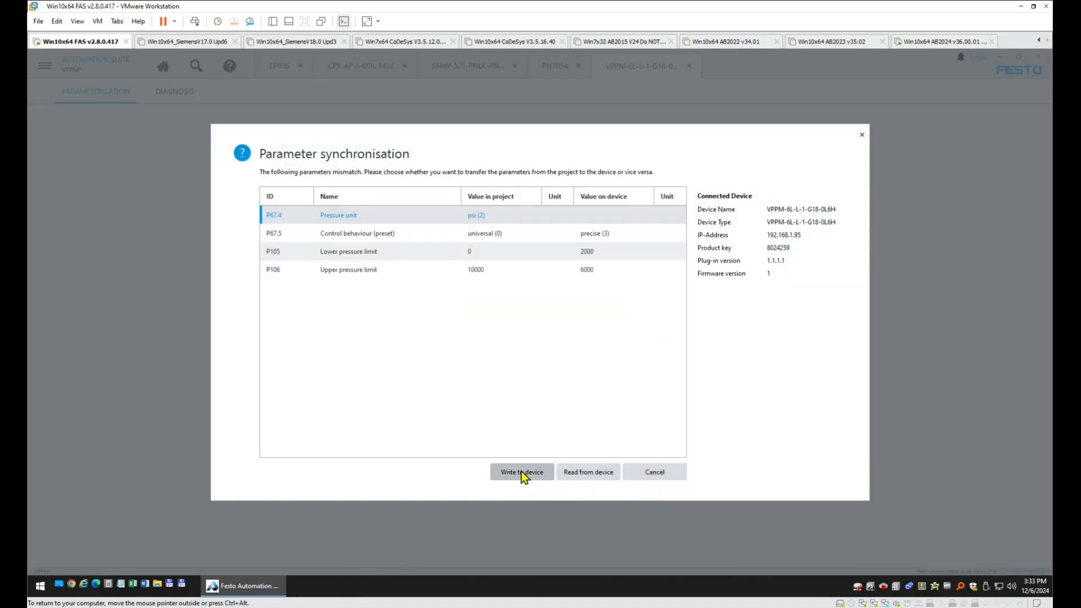
left_click(594, 475)
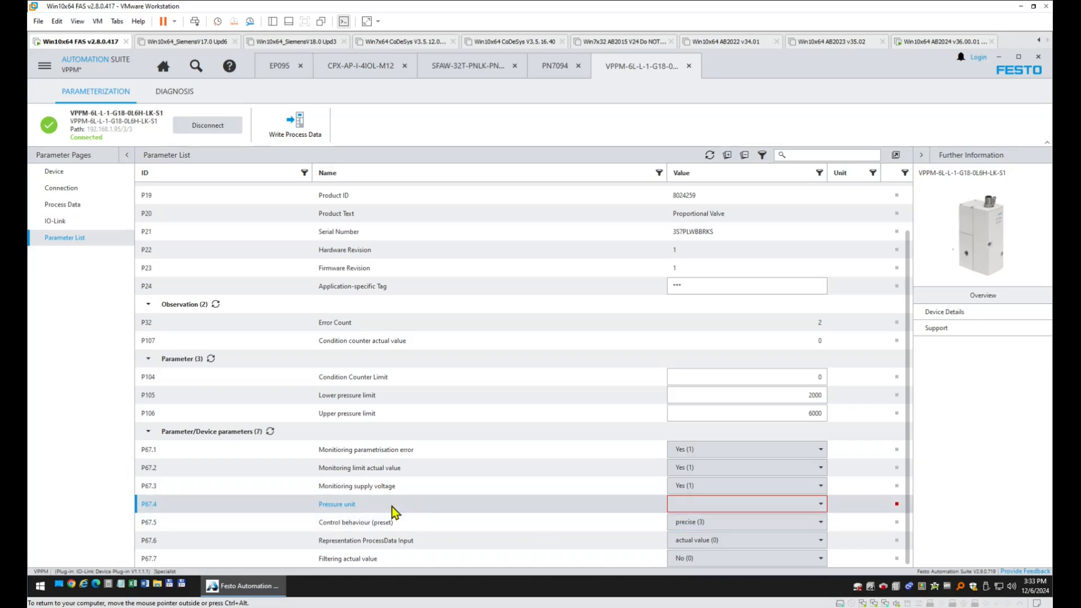
left_click(823, 506)
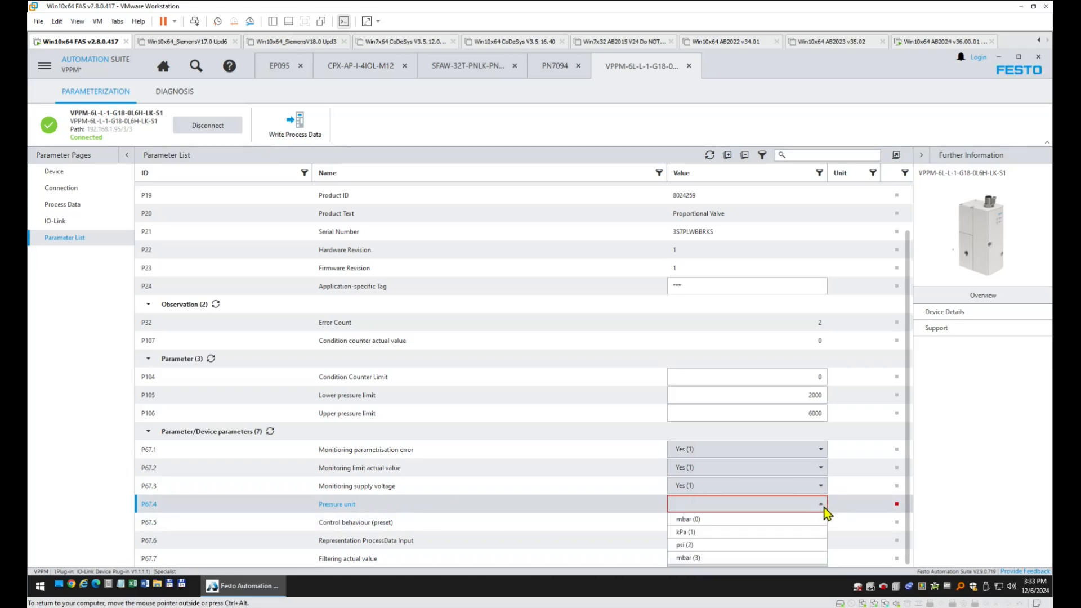
left_click(803, 532)
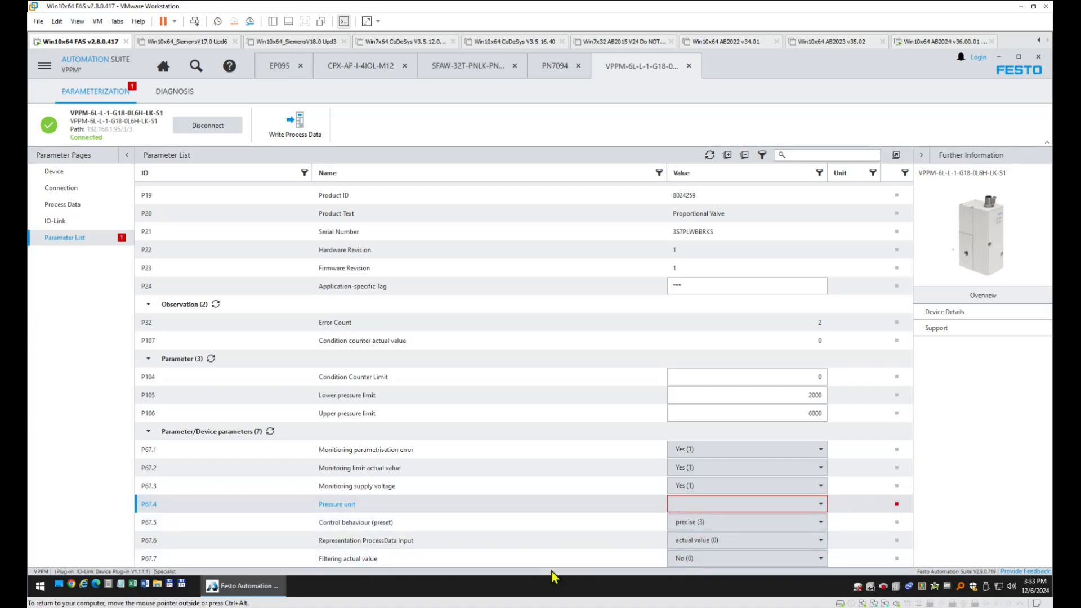
- Disconnect from the VPPM valve, set its Pressure unit (P67.4) to mbar (0), and save the project
left_click(225, 128)
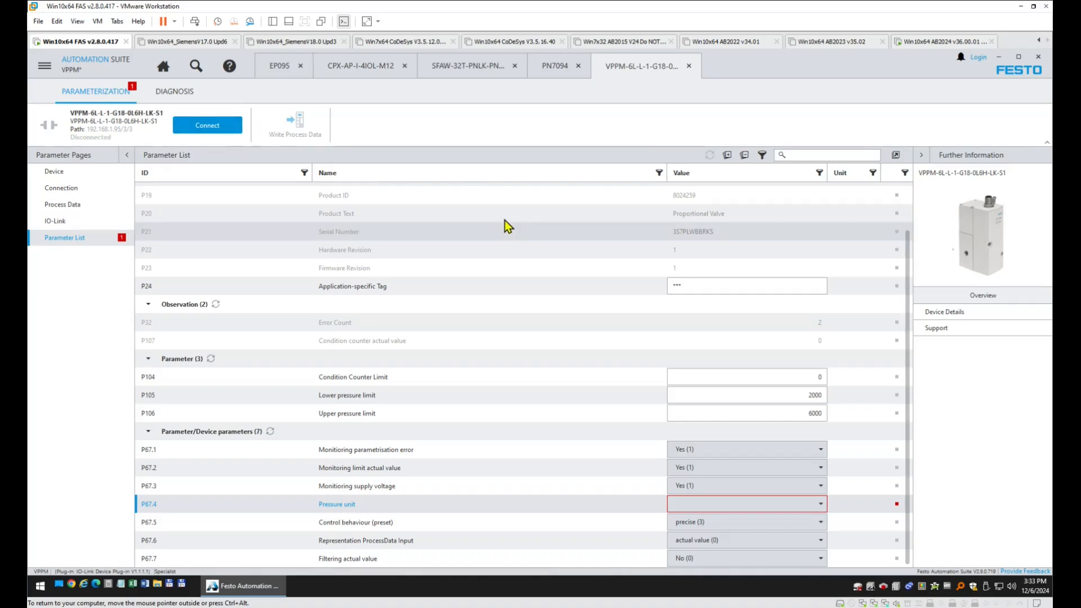
left_click(825, 504)
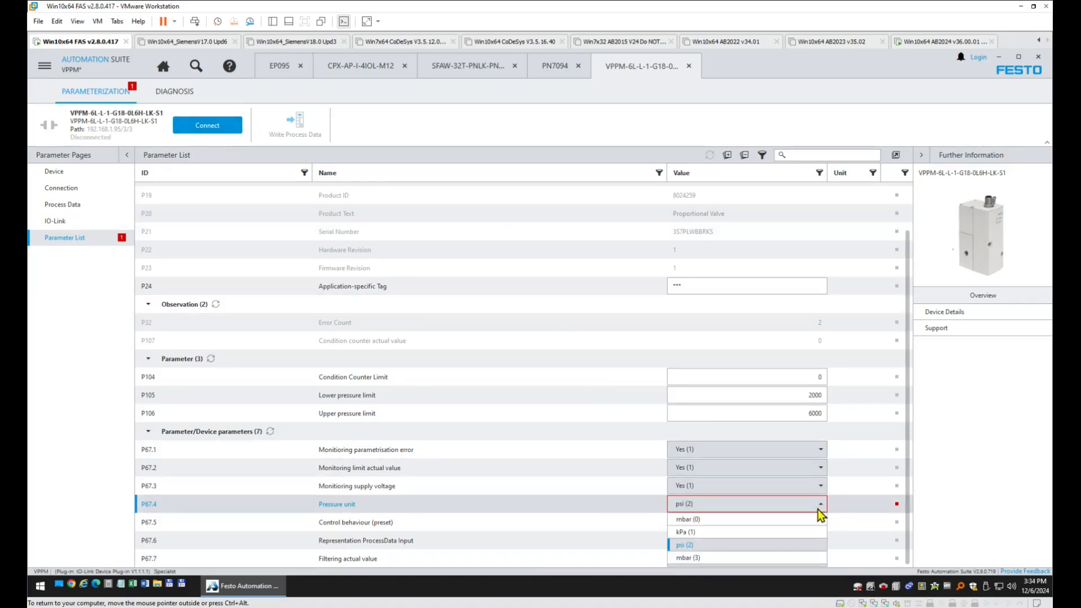
left_click(774, 519)
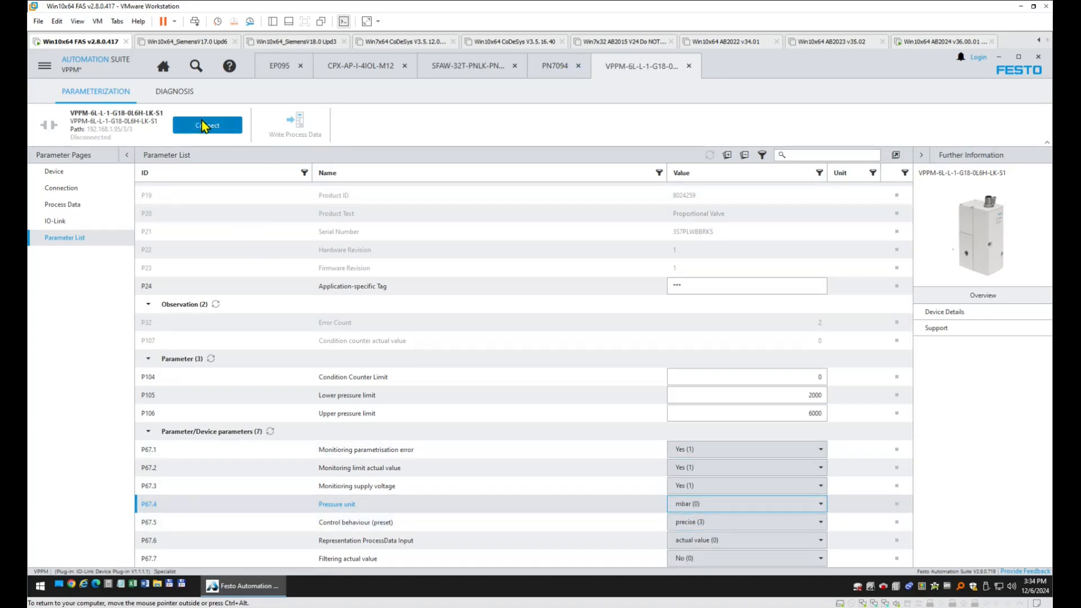
left_click(44, 66)
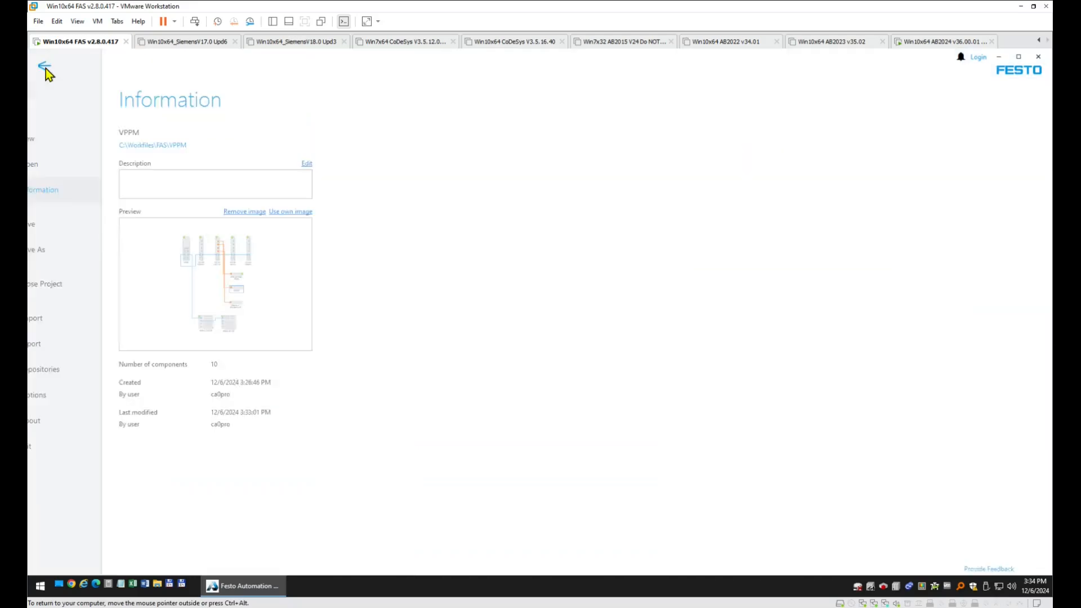
left_click(77, 227)
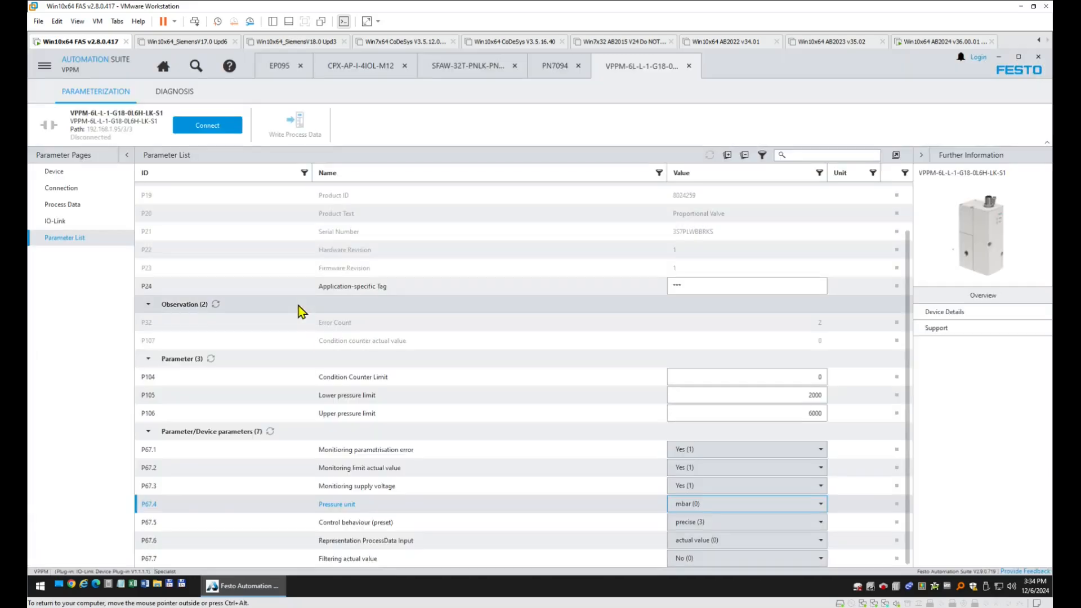
- Open EP095 from the topology and disconnect from it
left_click(163, 66)
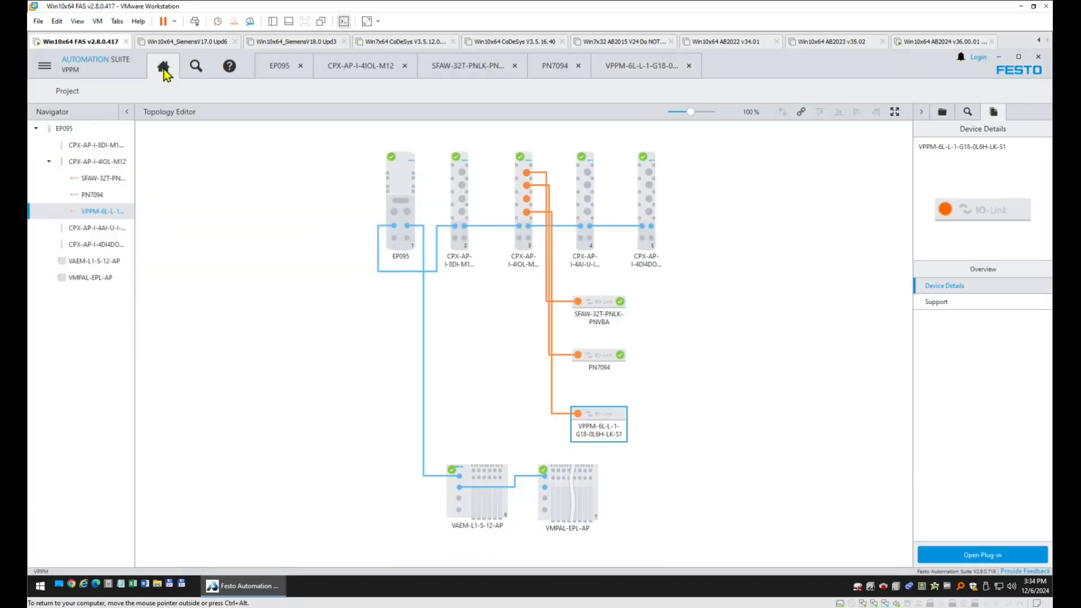
left_click(396, 180)
double_click(395, 179)
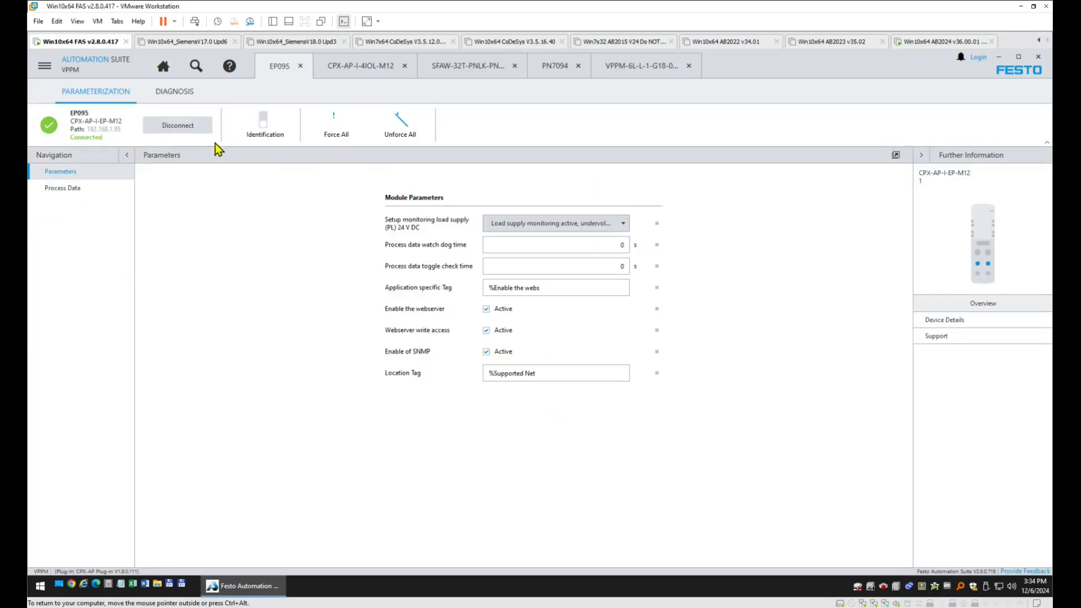
left_click(185, 124)
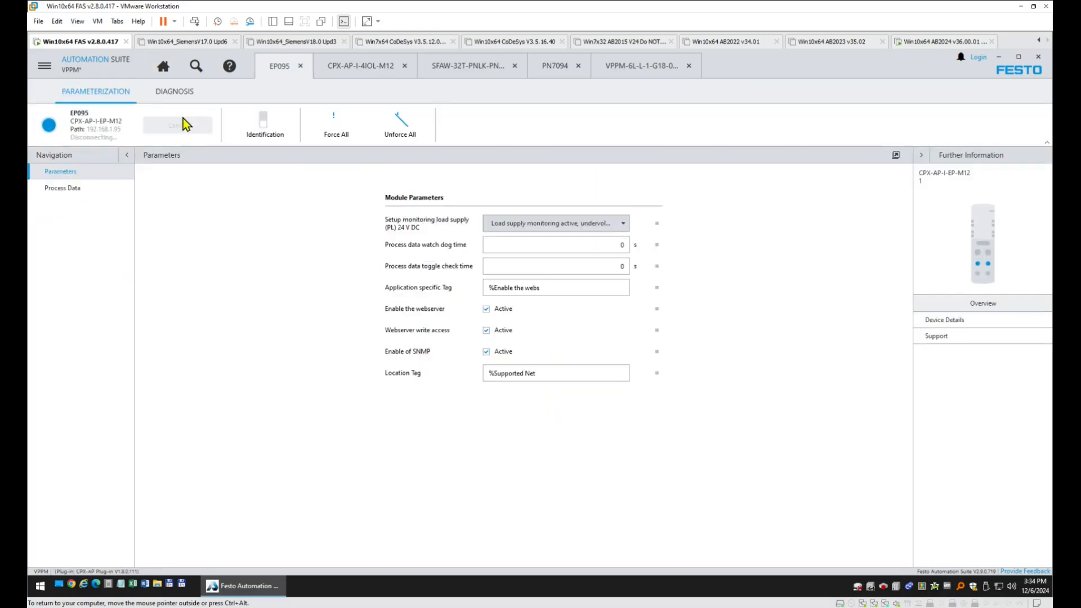
- Open PN7094 from the topology and disconnect from it, and also disconnect from the SFAW-32T-PNLK-PNVBA flow sensor
left_click(164, 68)
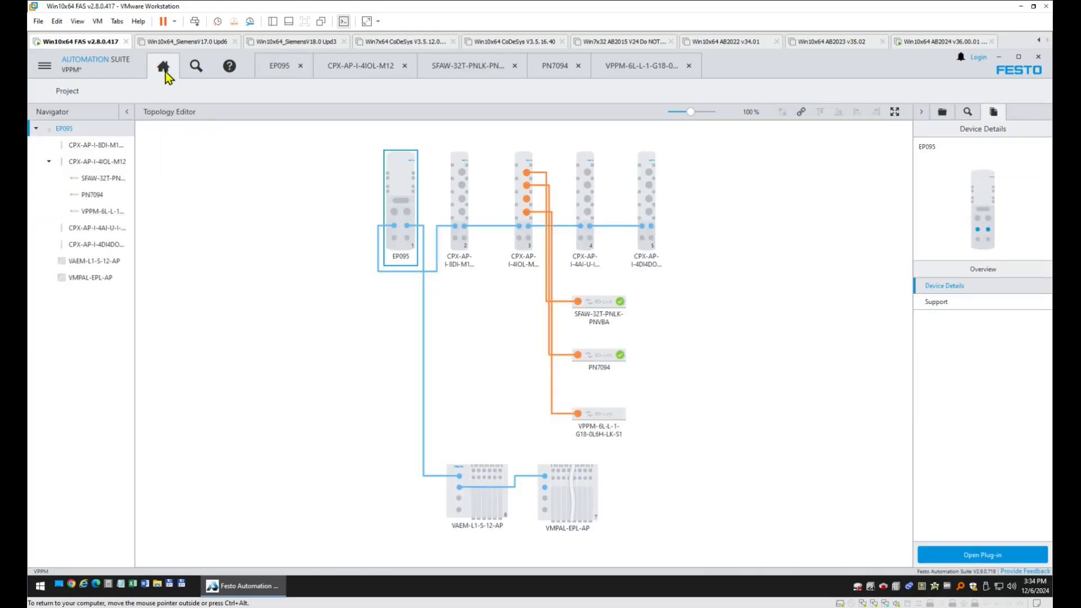
double_click(595, 352)
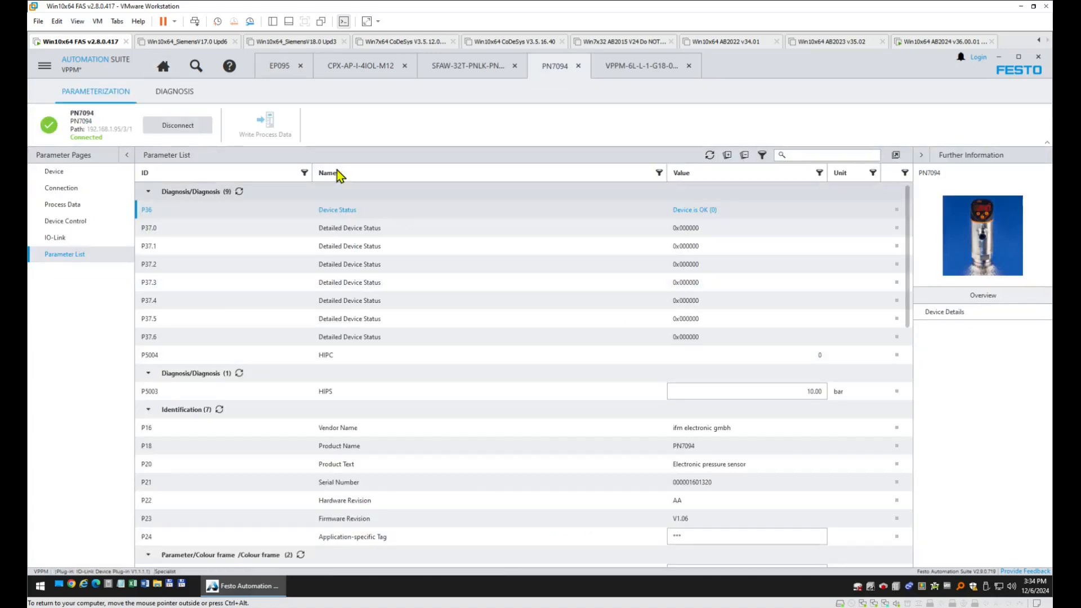
left_click(177, 127)
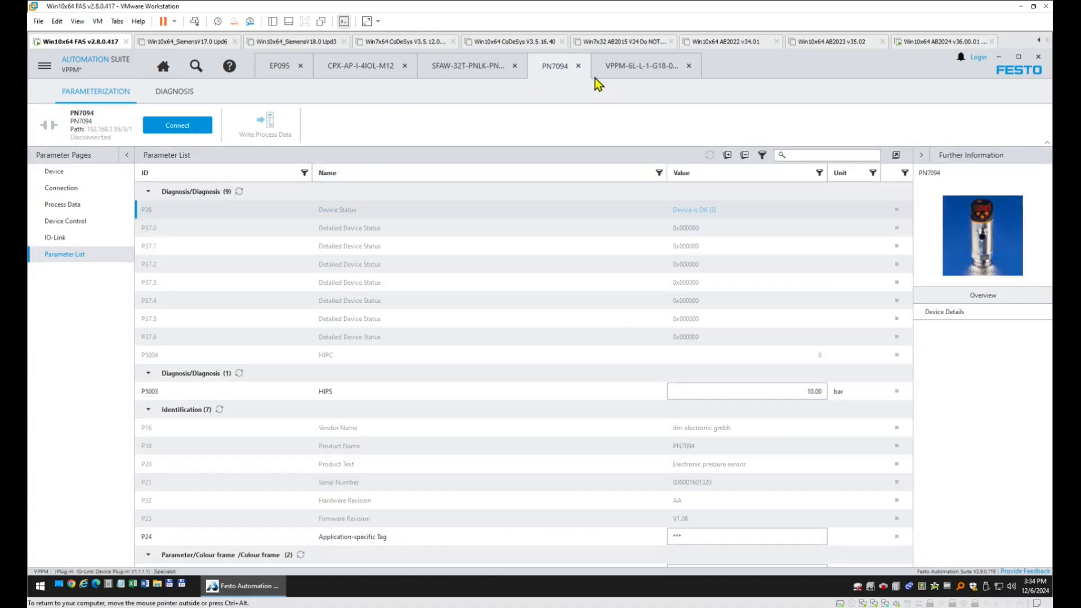
left_click(477, 72)
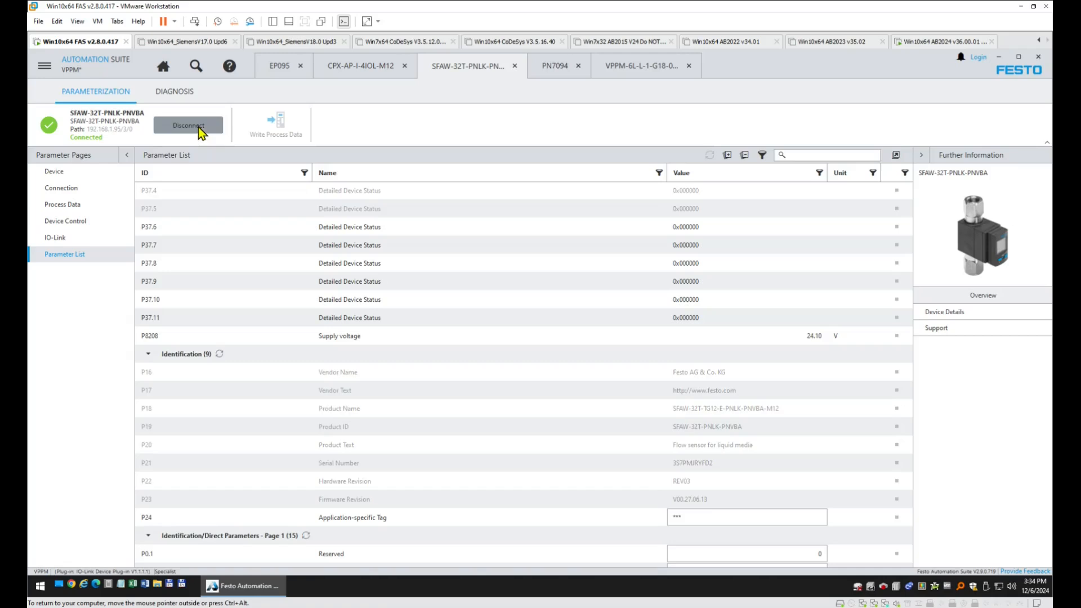
left_click(198, 129)
- Return to the topology overview and save the VPPM project
left_click(164, 69)
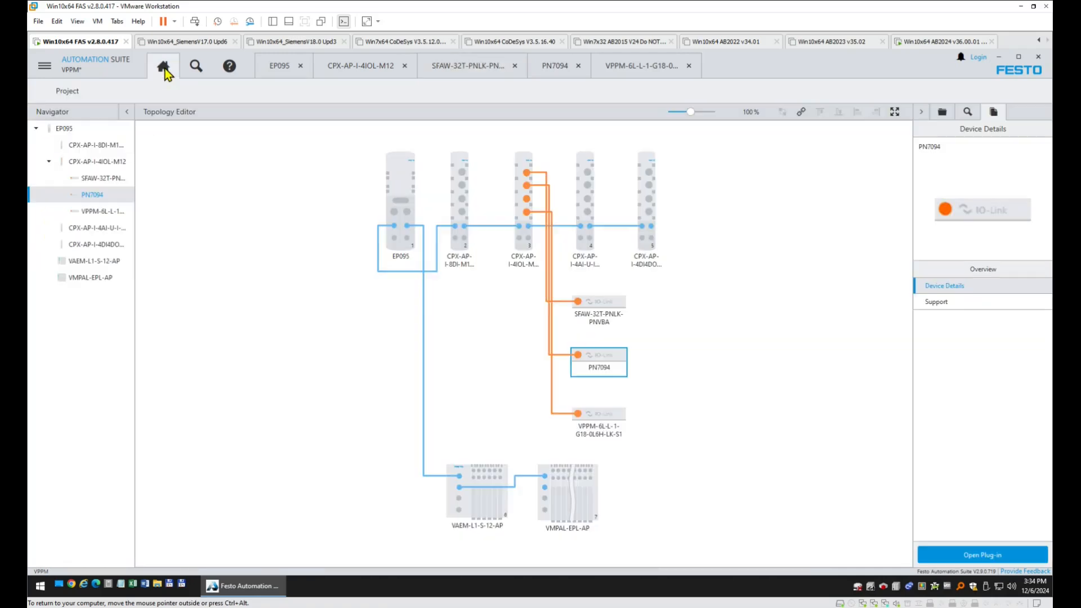
left_click(44, 66)
left_click(73, 227)
- Export EP095 as a Rockwell L5X file named VPPM_EP095.l5x in the FAS work folder, and return to the topology
left_click(44, 66)
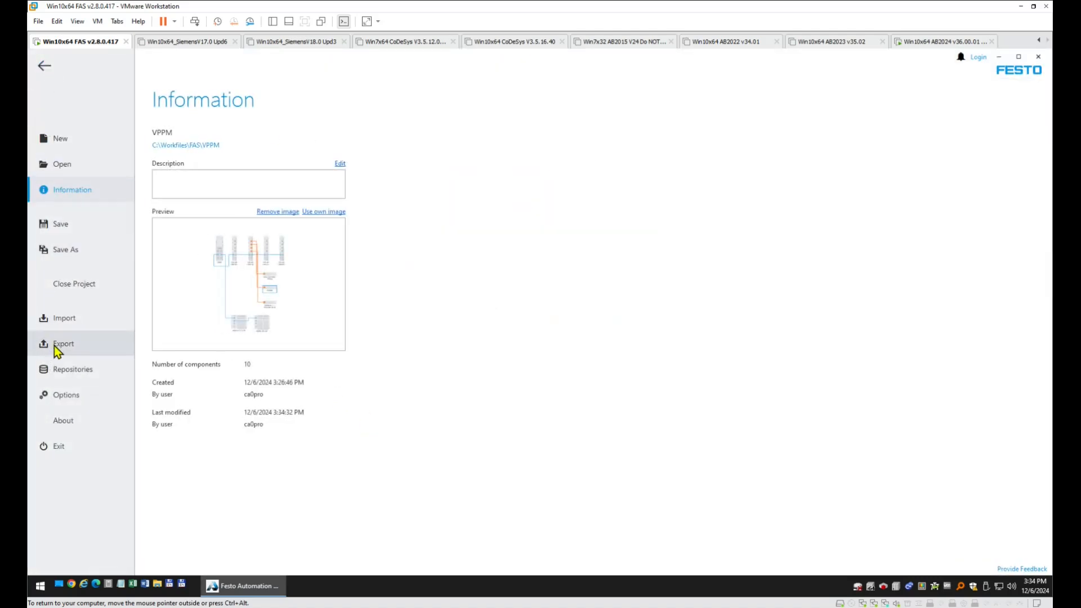
left_click(55, 346)
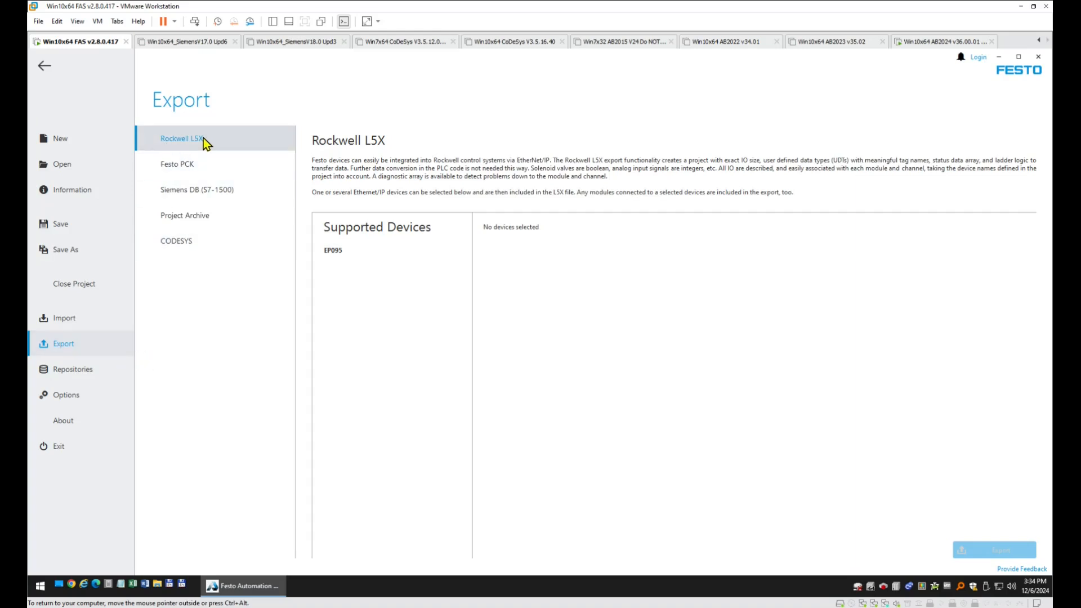
left_click(351, 256)
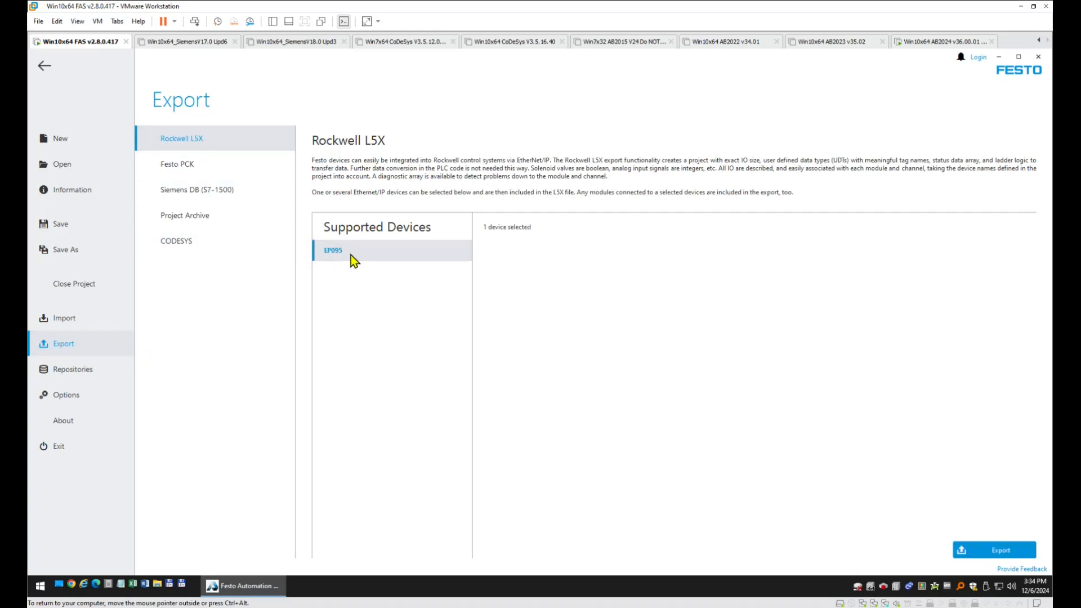
left_click(998, 553)
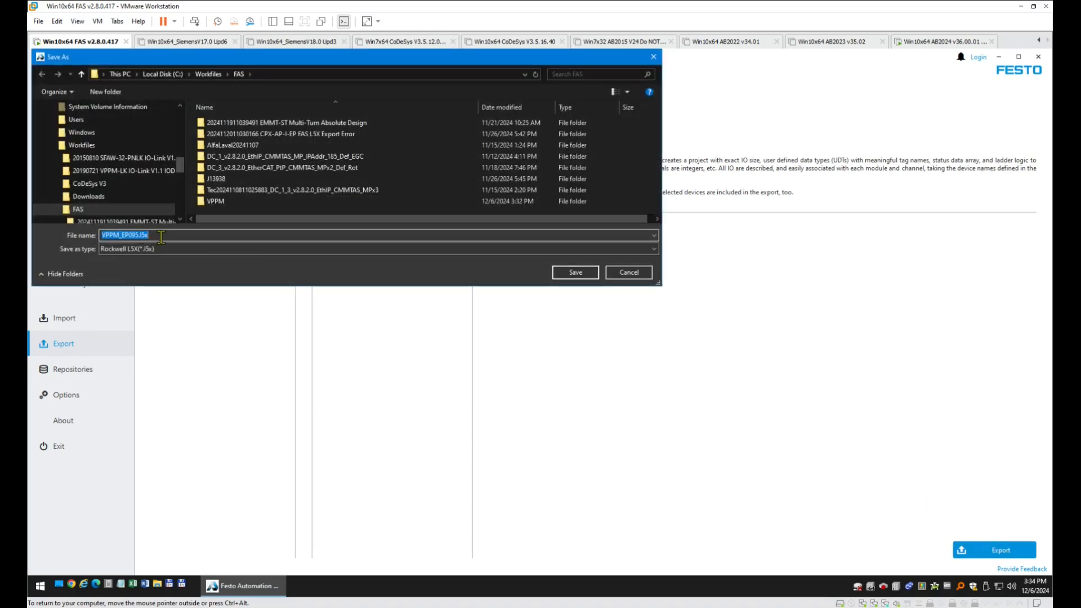
left_click(585, 273)
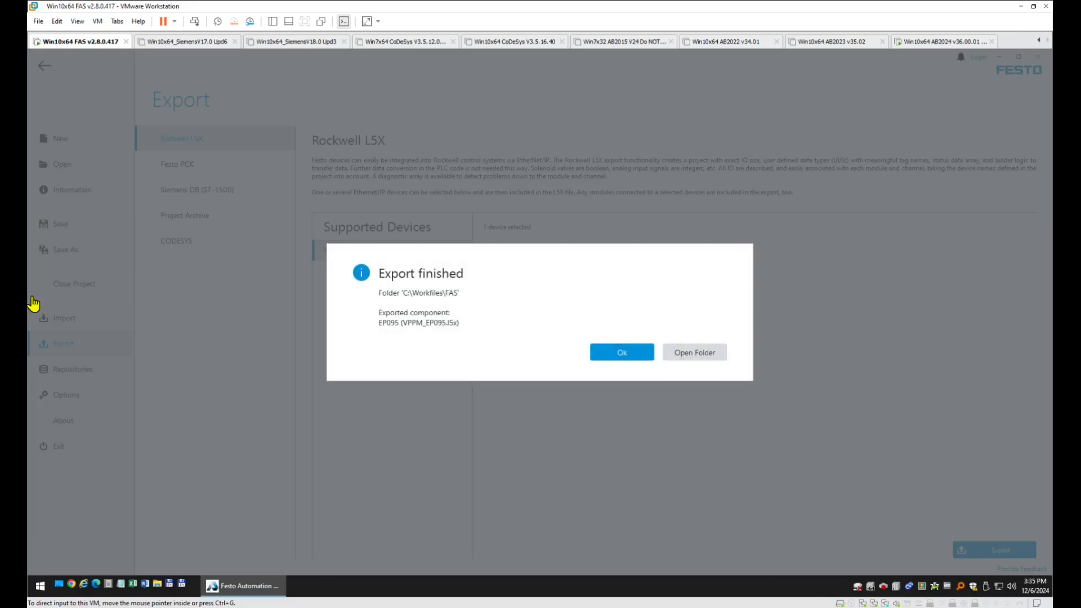
left_click(622, 353)
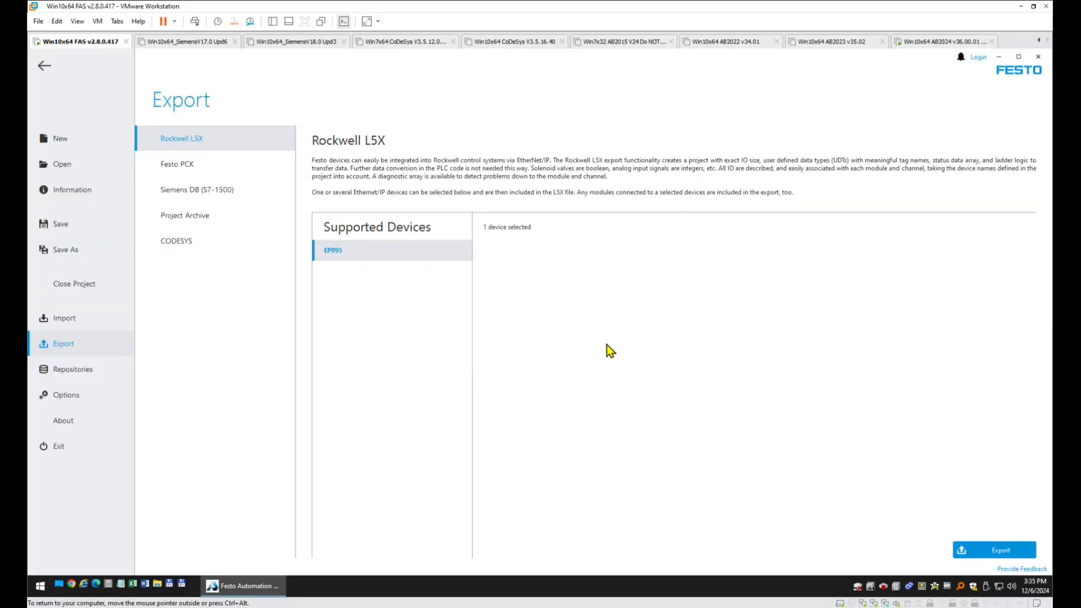
left_click(49, 68)
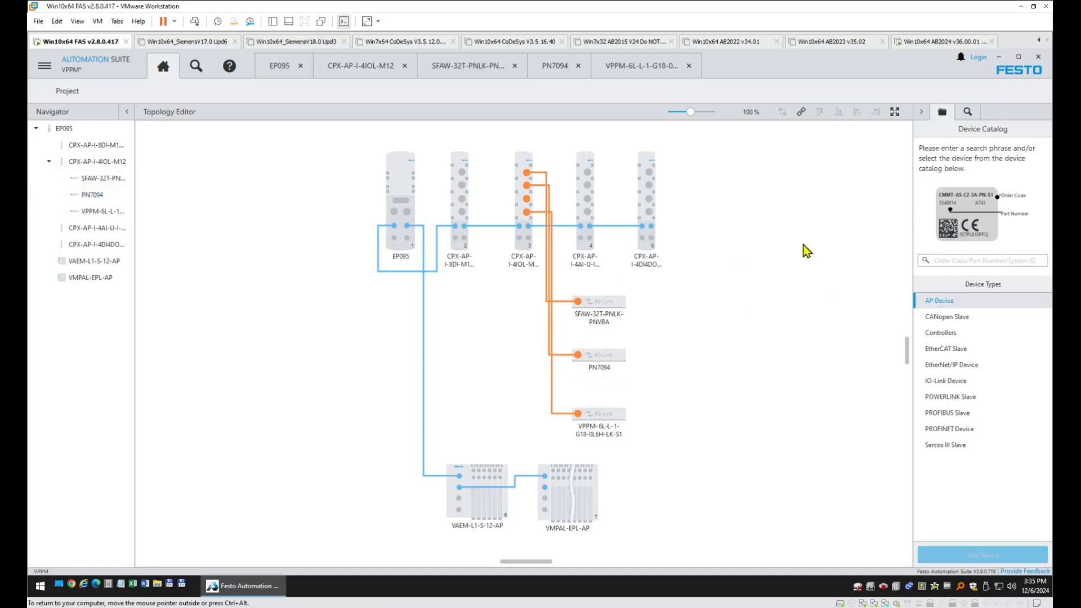
- Search the device catalog for "4iol", add a CPX-AP-I-4IOL-M12 to the topology, and connect it to the CPX-AP-I-4DI4DO module
left_click(956, 261)
type("4")
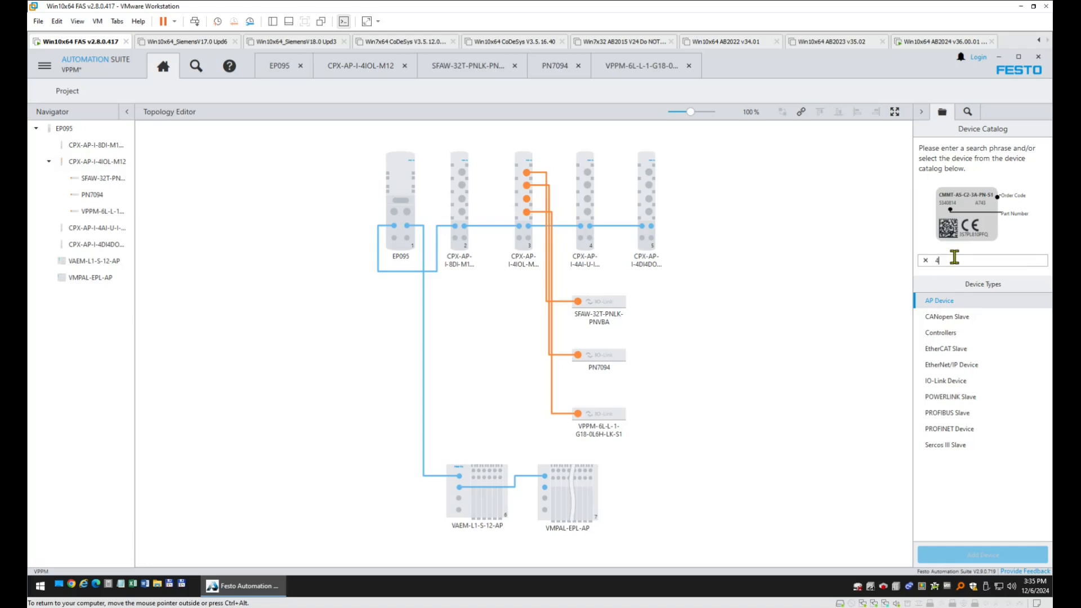
type("iol")
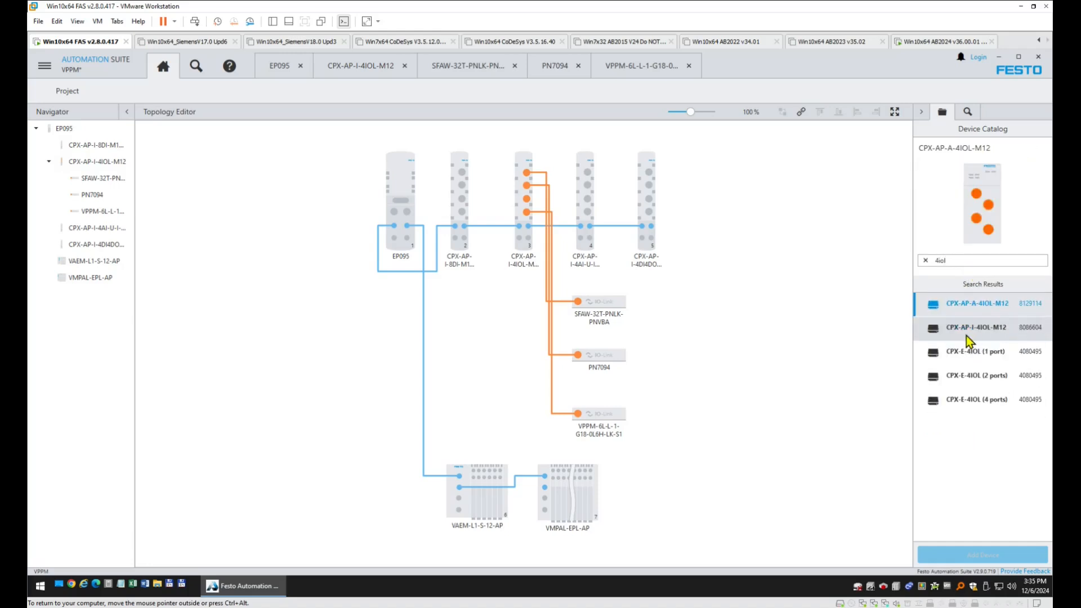
left_click_drag(974, 336, 724, 211)
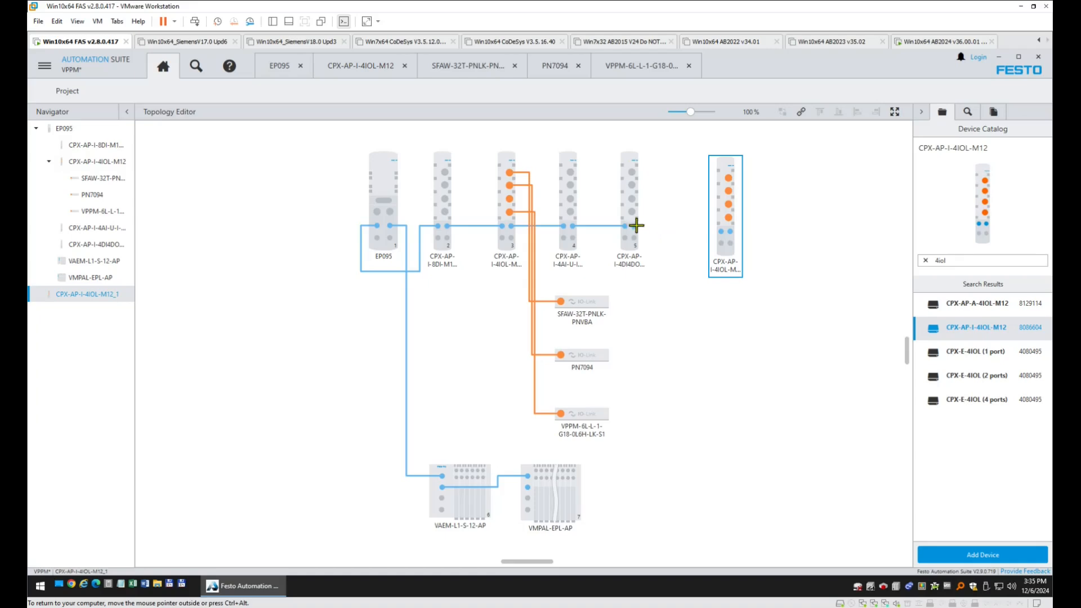
left_click_drag(636, 226, 720, 233)
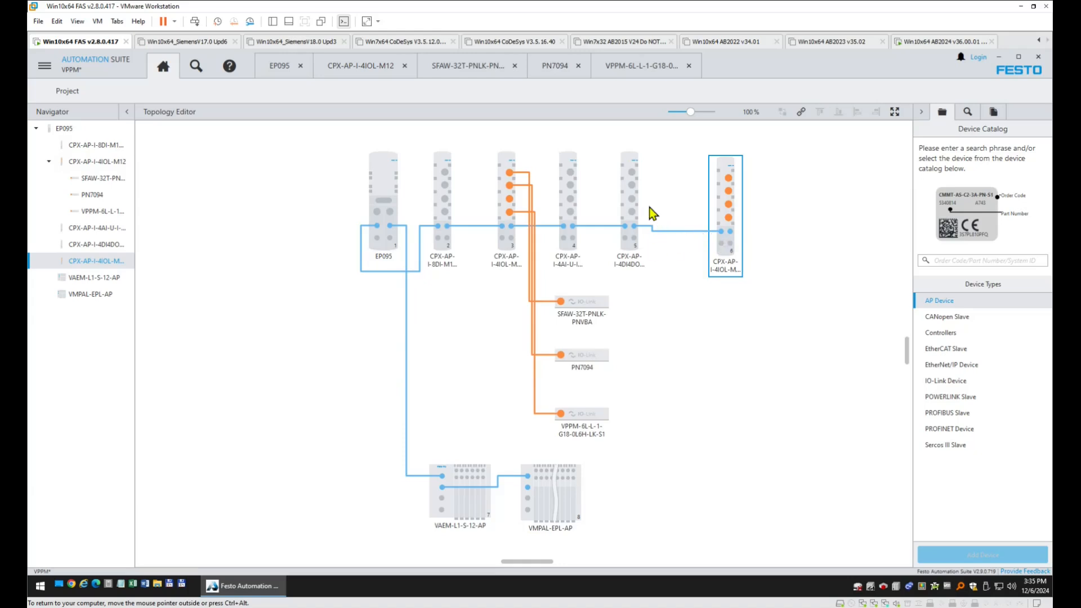
- Delete the connection to the added CPX-AP-I-4IOL-M12_1 and remove that device from the topology
left_click(682, 231)
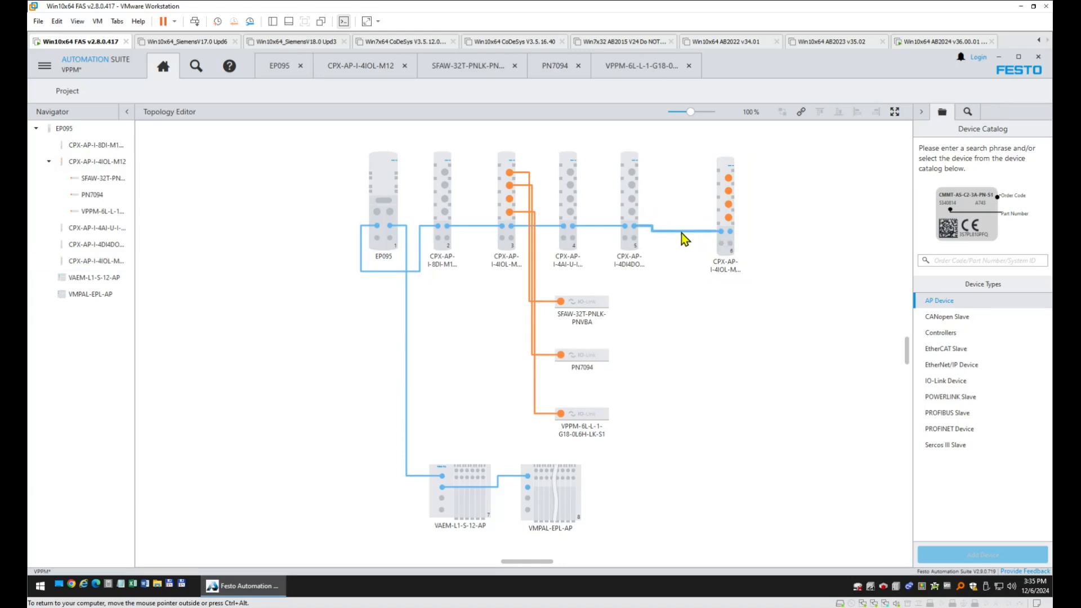
key("Delete")
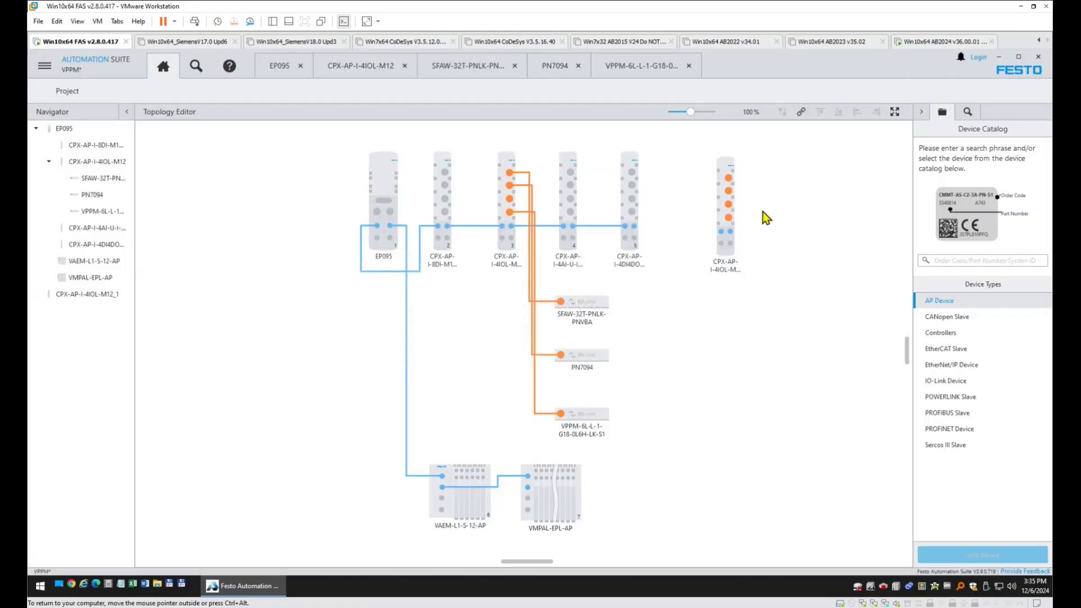
left_click(736, 211)
key("Delete")
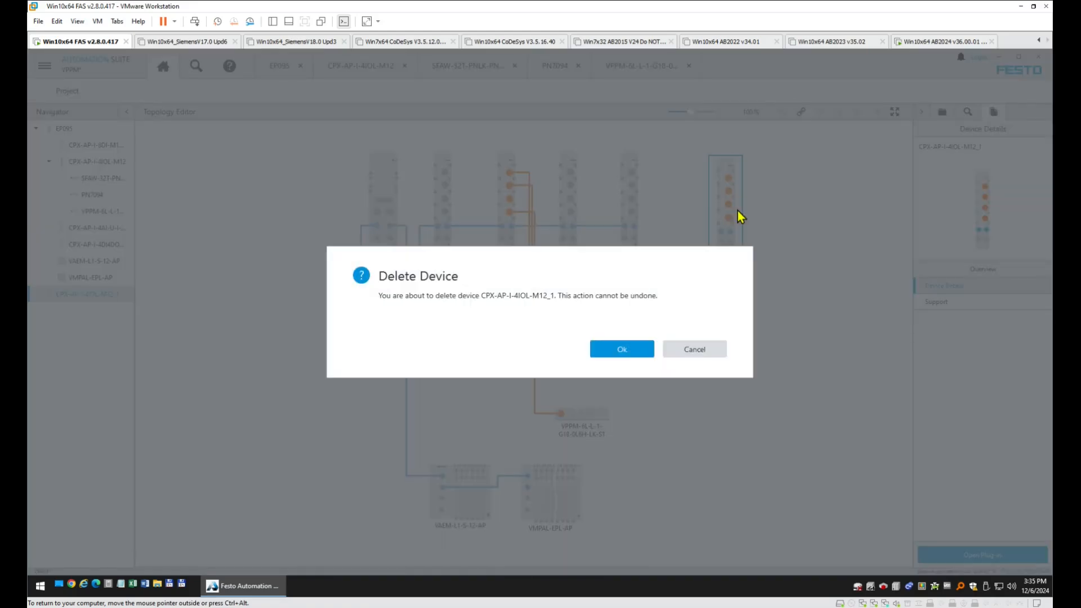
left_click(620, 350)
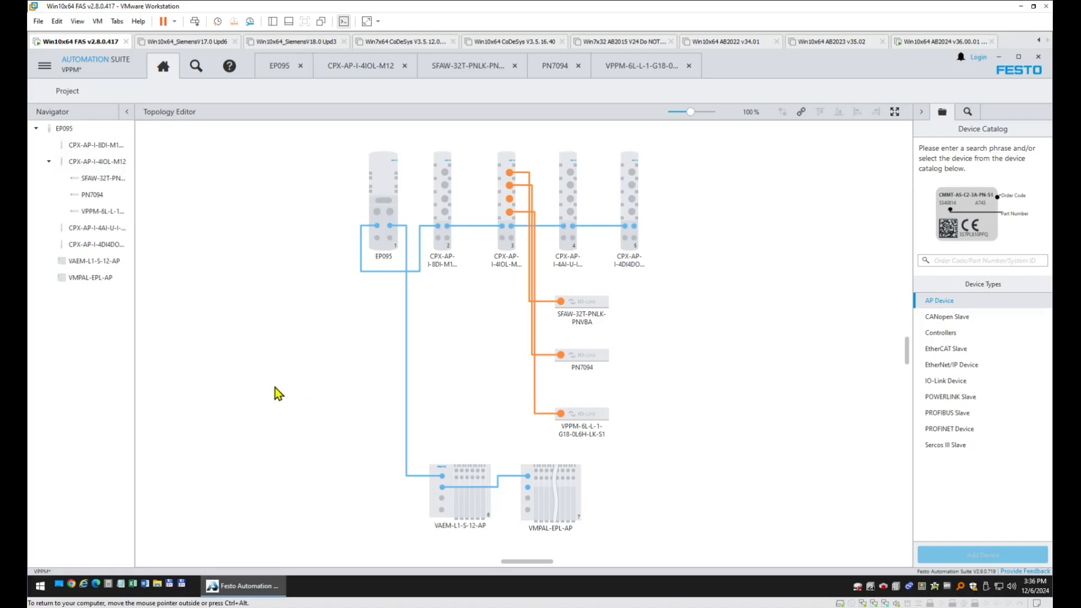
- Switch to Chrome and load the AP-I-EP web server's Terminal page at 192.168.1.95/cgi-bin/ap-terminal
left_click(71, 586)
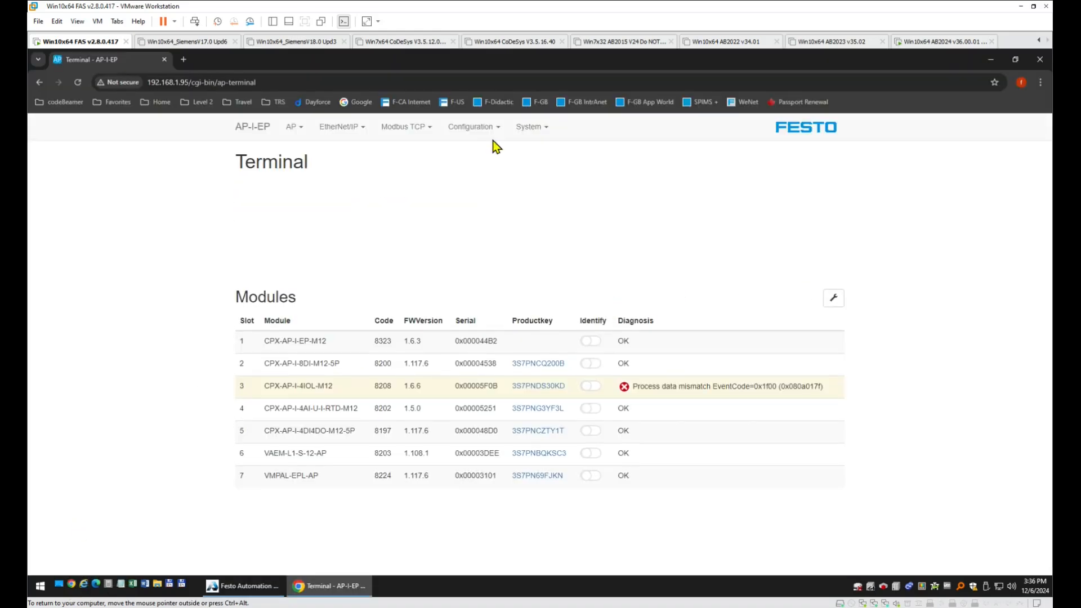
left_click(319, 80)
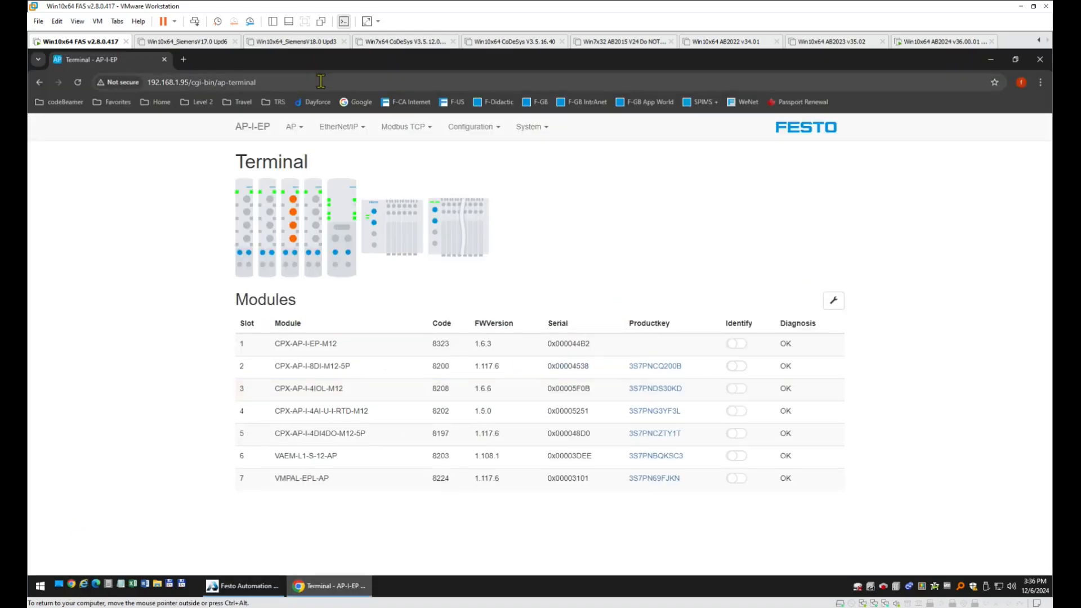
left_click(357, 103)
left_click(227, 82)
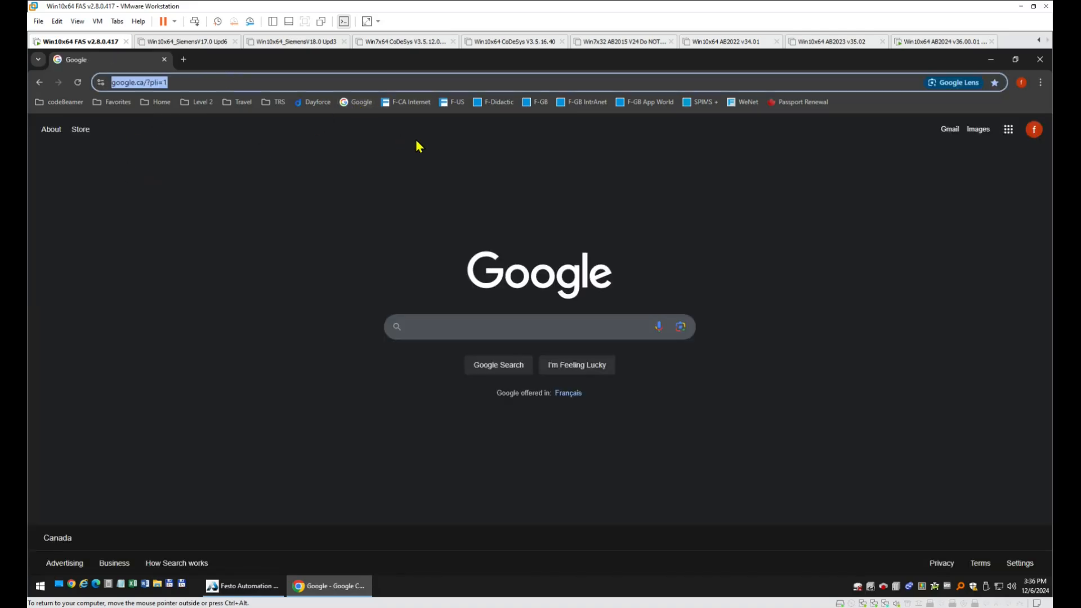
type("192.168.1")
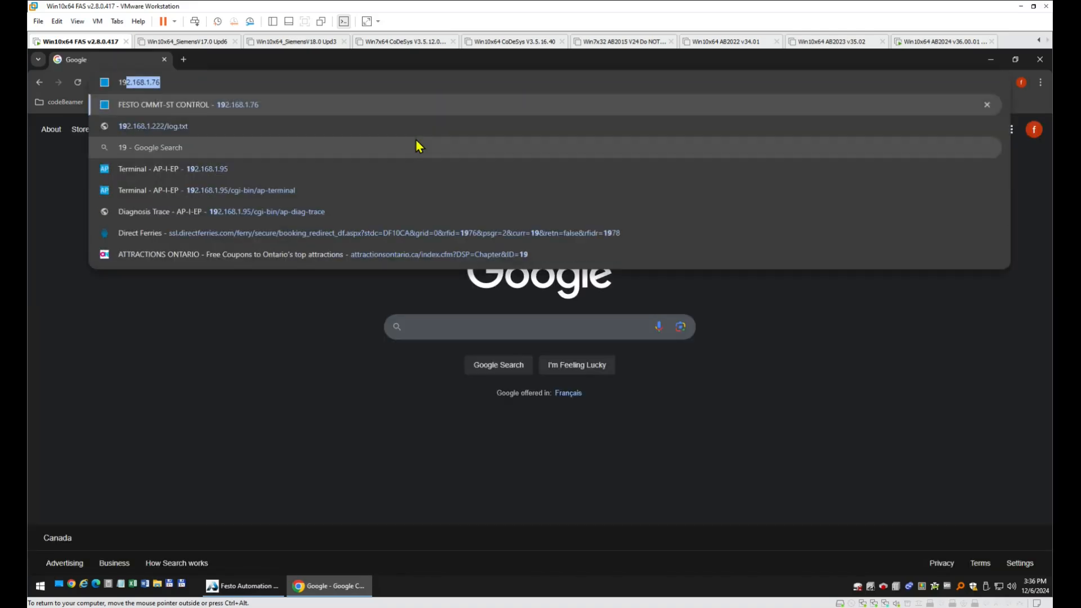
type(".")
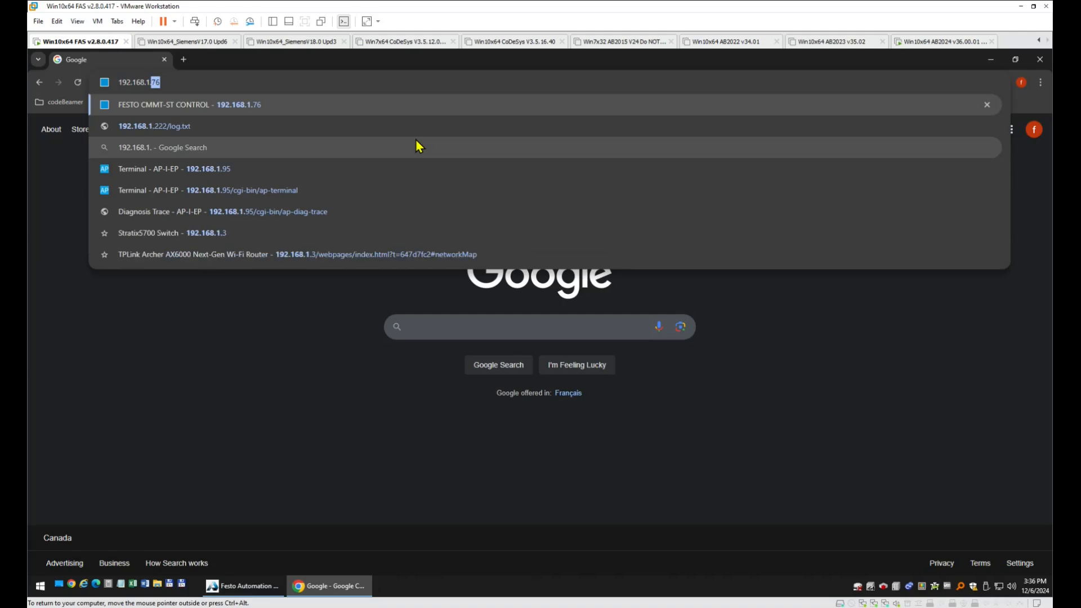
type("95")
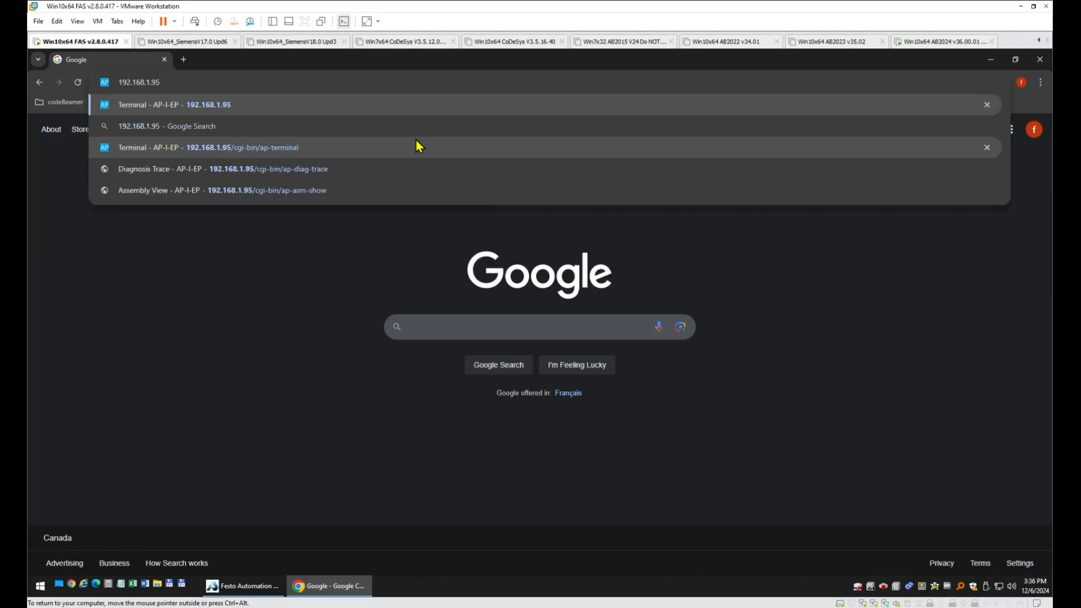
left_click(416, 141)
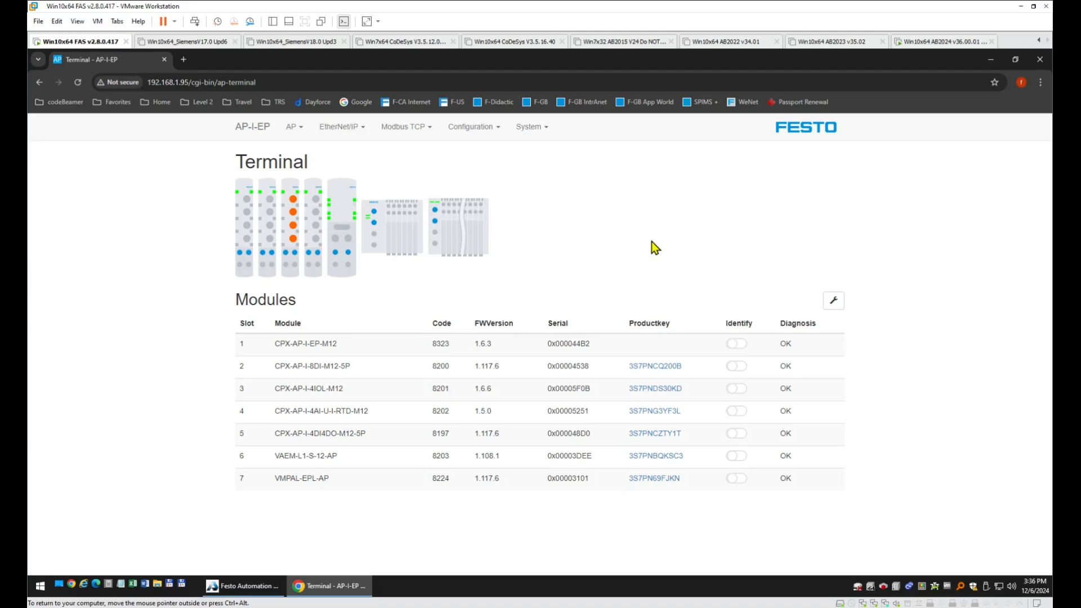
- Expand the CPX-AP-I-EP-M12 and CPX-AP-I-8DI-M12-5P modules in slots 1 and 2 and review their parameters
left_click(319, 342)
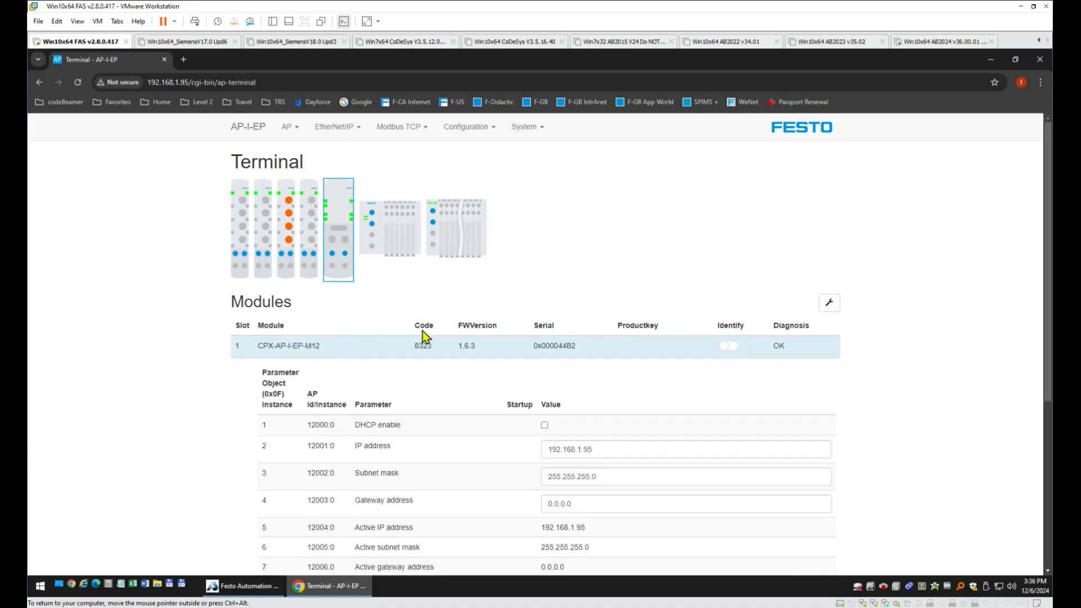
scroll(730, 322, "down", 1)
scroll(730, 322, "down", 4)
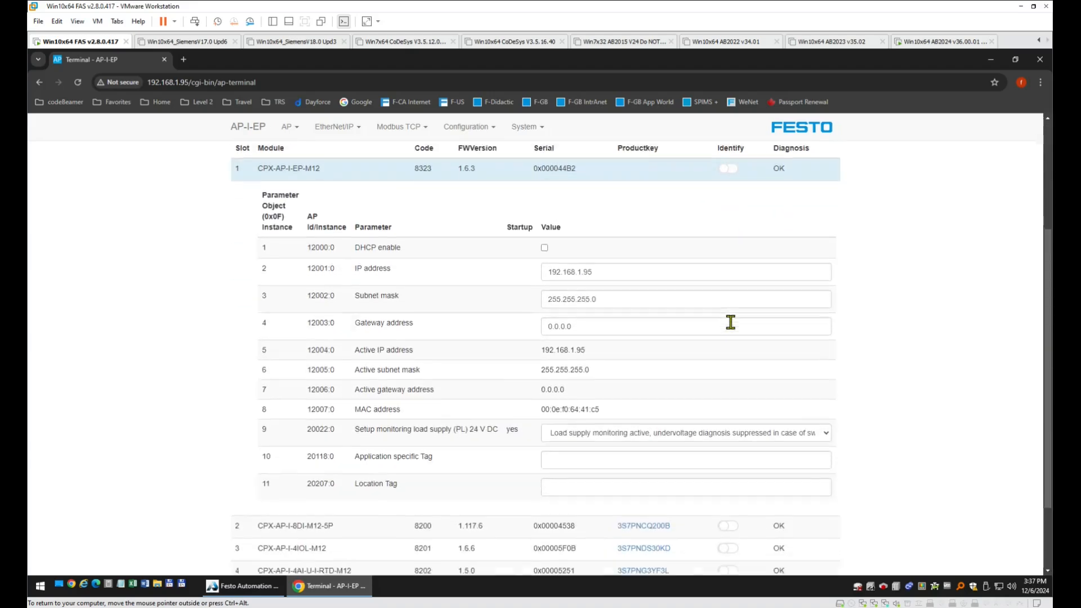
left_click(322, 429)
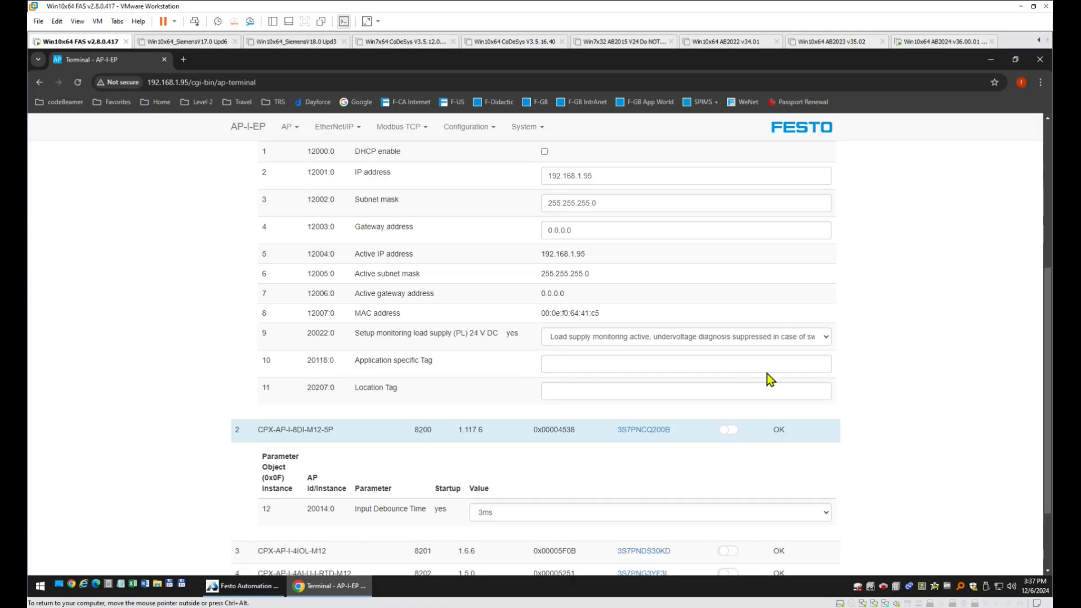
scroll(782, 380, "down", 2)
- Expand the CPX-AP-I-4IOL-M12 module in slot 3 and examine its port modes, port status, data lengths and variant selection
left_click(315, 452)
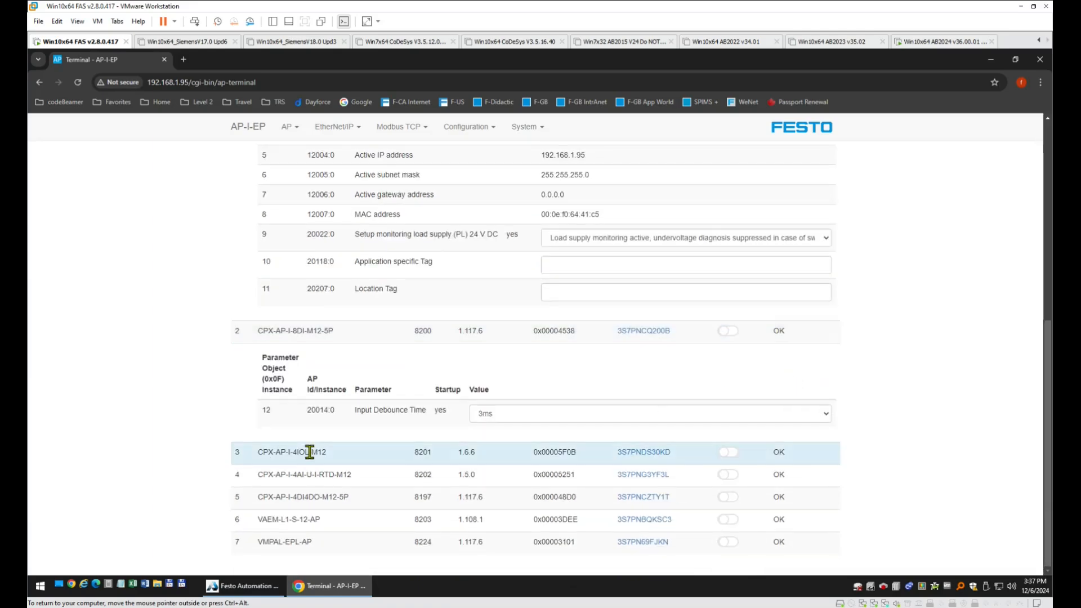
scroll(717, 403, "down", 6)
scroll(729, 393, "down", 2)
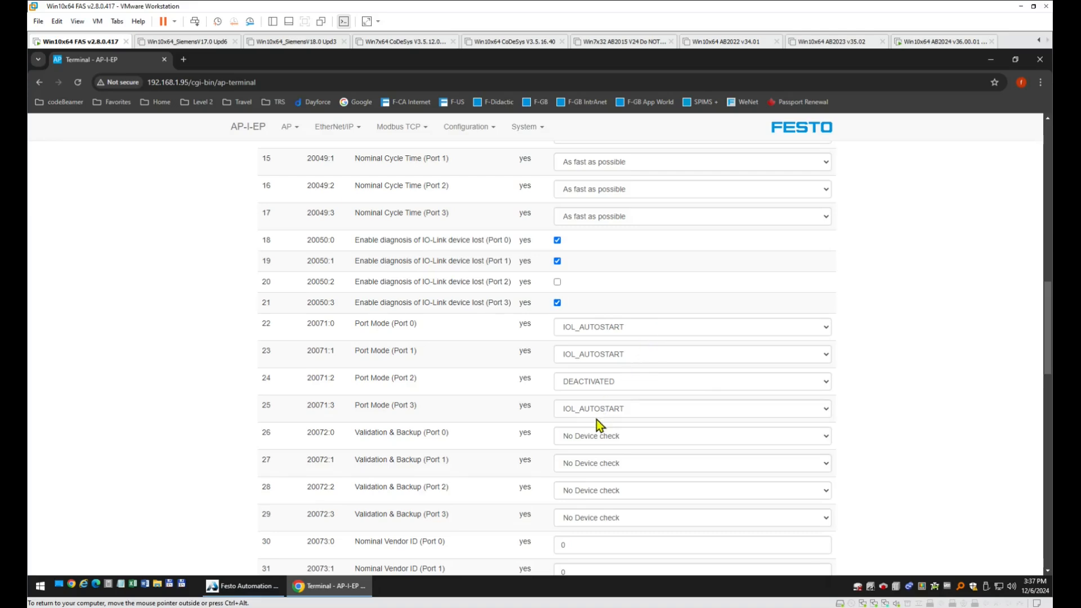
scroll(597, 420, "down", 8)
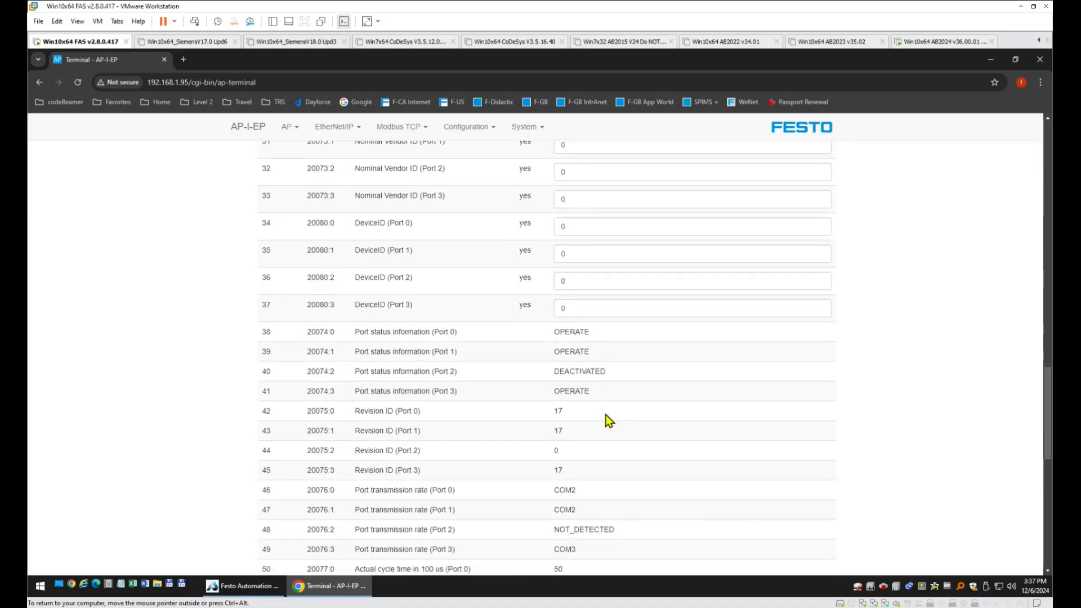
scroll(606, 414, "down", 8)
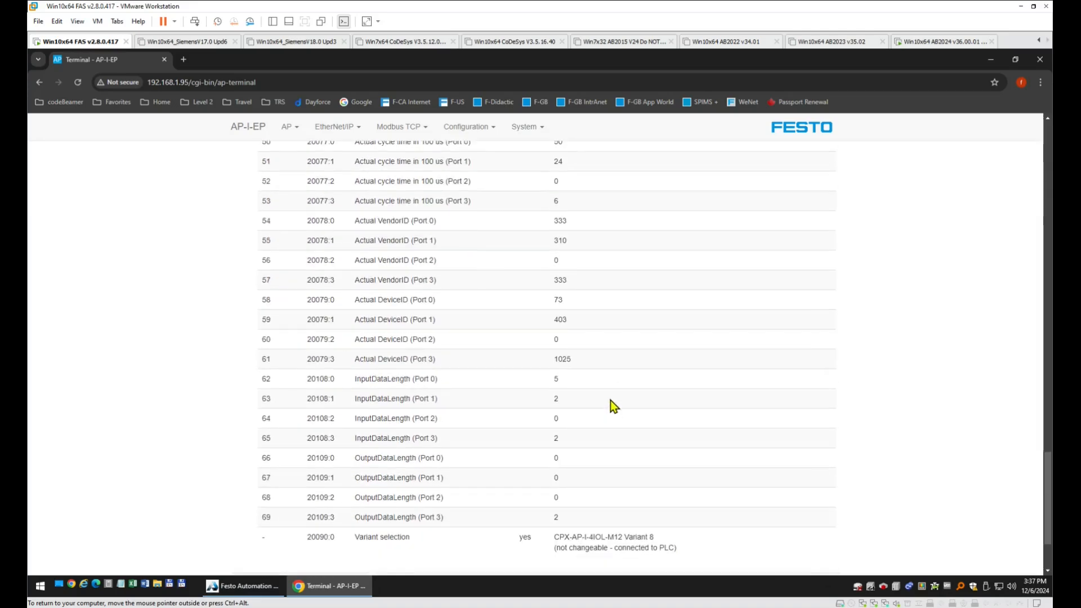
scroll(610, 404, "down", 1)
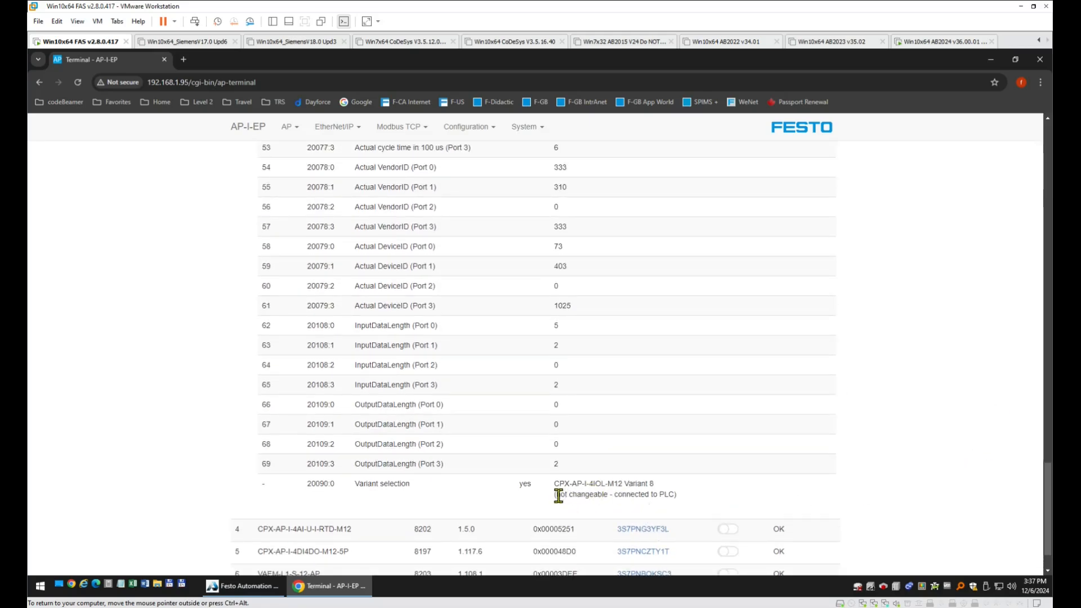
- Set Validation & Backup (Port 3) of the CPX-AP-I-4IOL-M12 to Type compatible Device V1.1, signing in with the prefilled credentials
left_click_drag(555, 495, 674, 494)
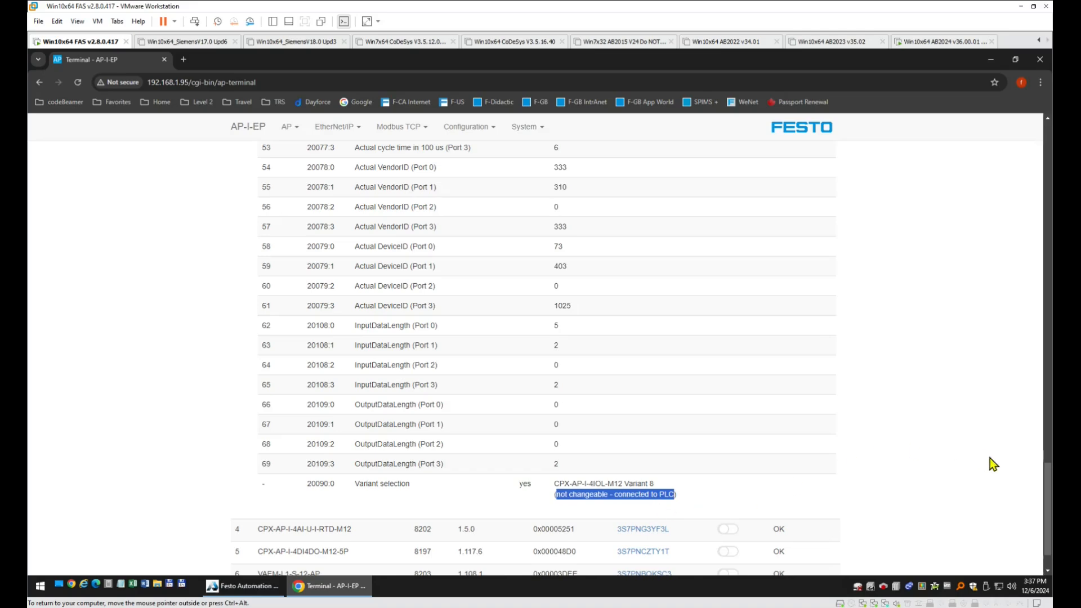
scroll(1050, 512, "up", 15)
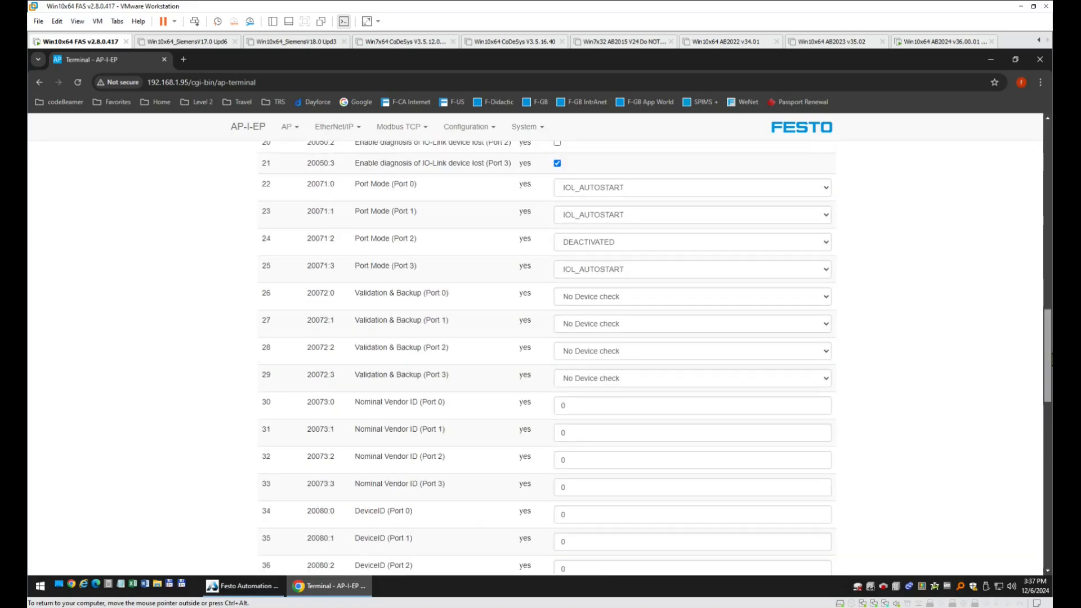
scroll(653, 358, "up", 2)
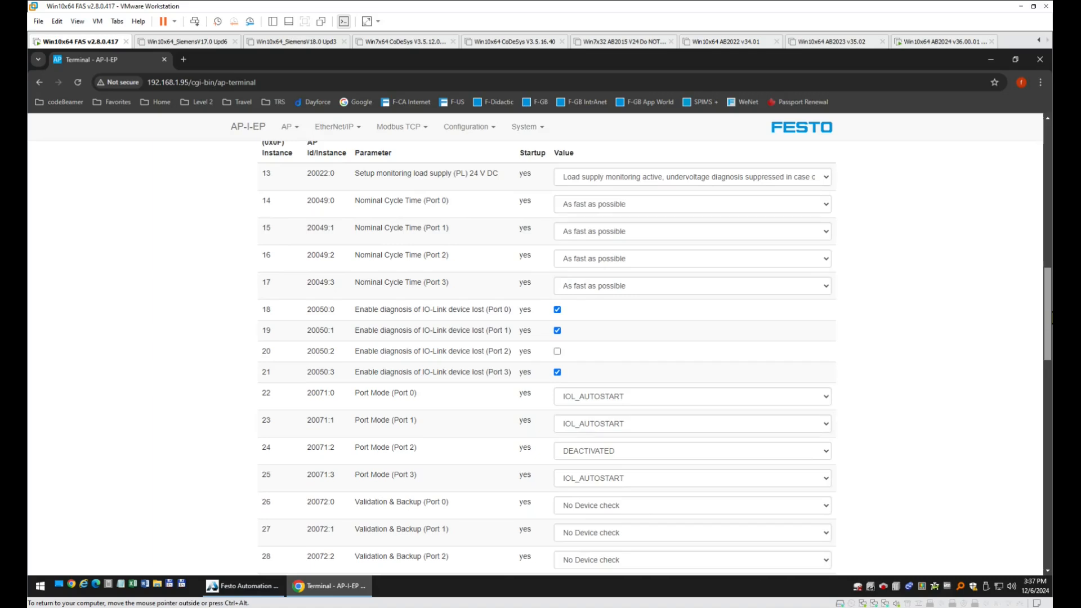
scroll(653, 358, "down", 3)
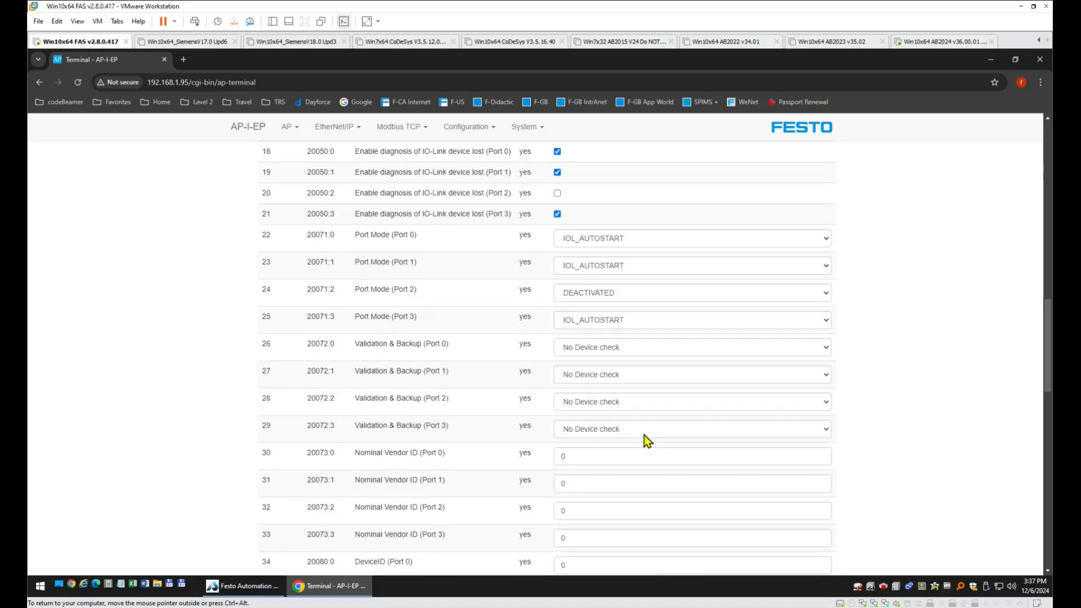
left_click(646, 431)
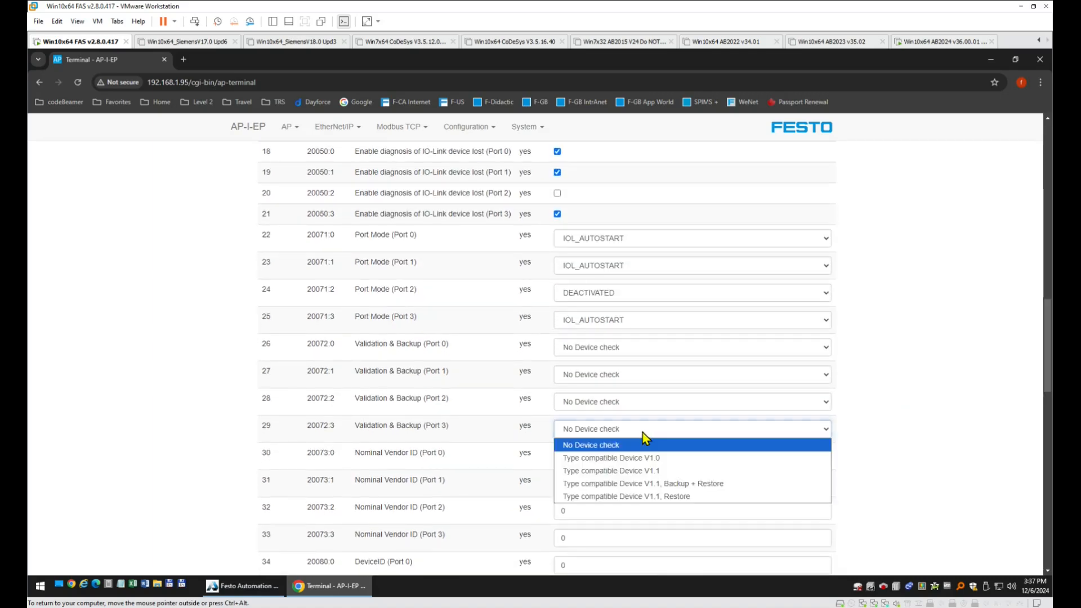
left_click(681, 472)
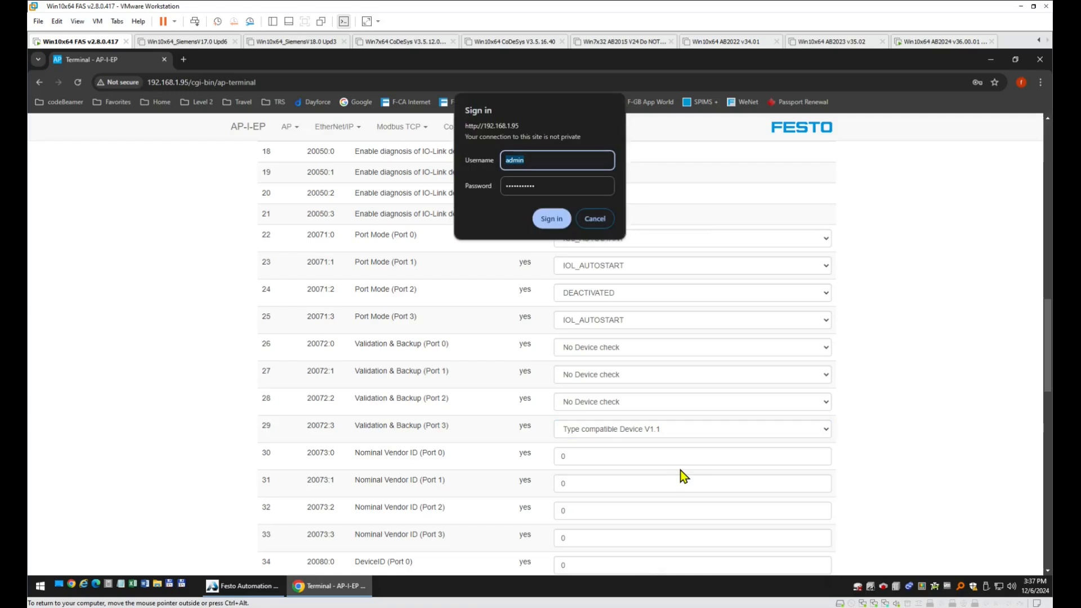
left_click(551, 218)
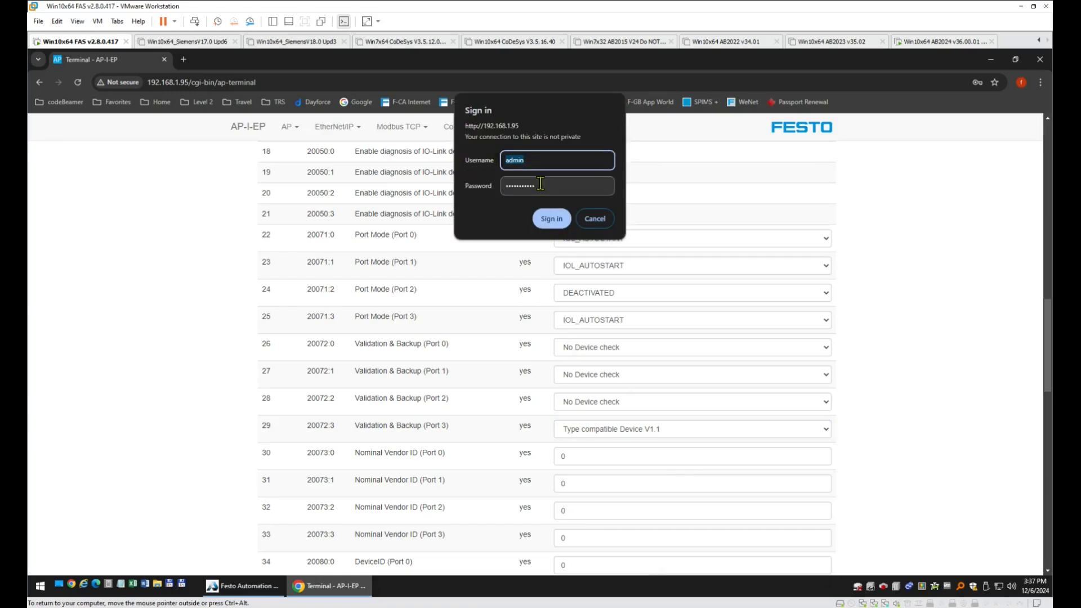
key("Tab")
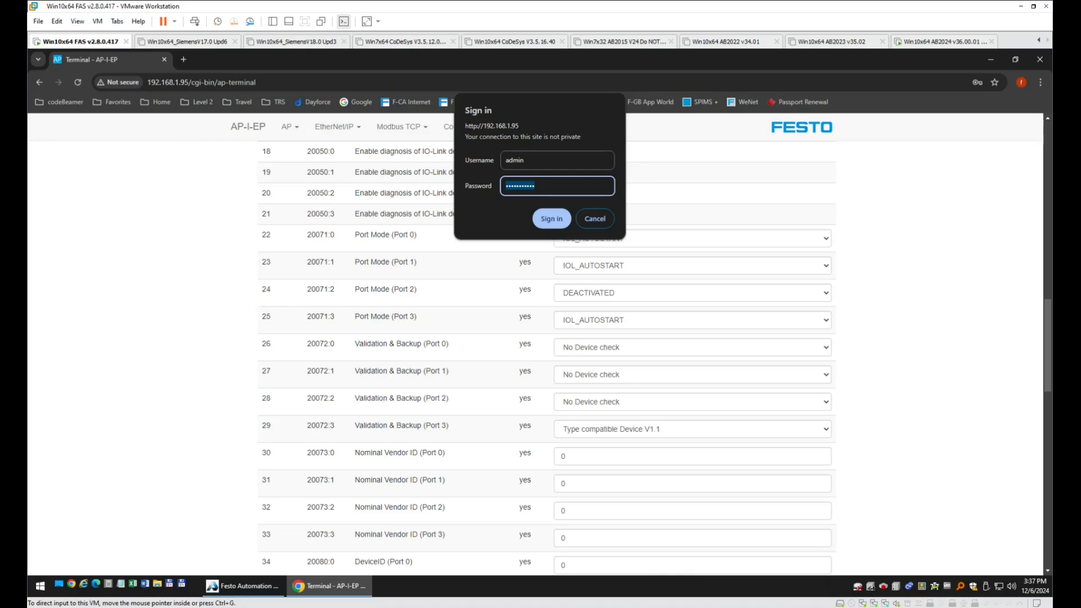
left_click(545, 220)
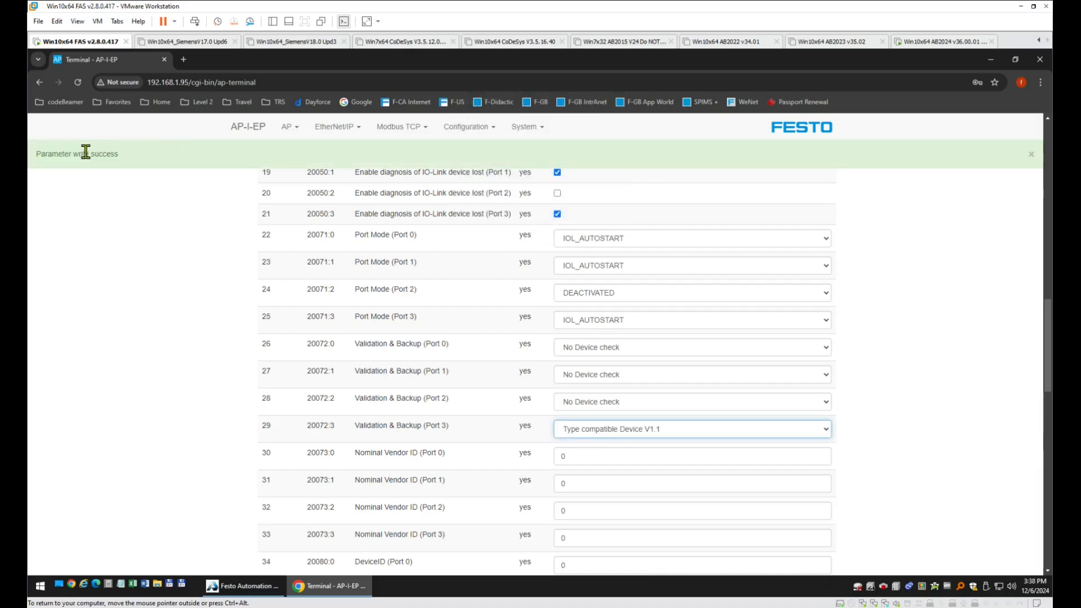
- Reset Validation & Backup (Port 3) to No Device check
left_click(725, 429)
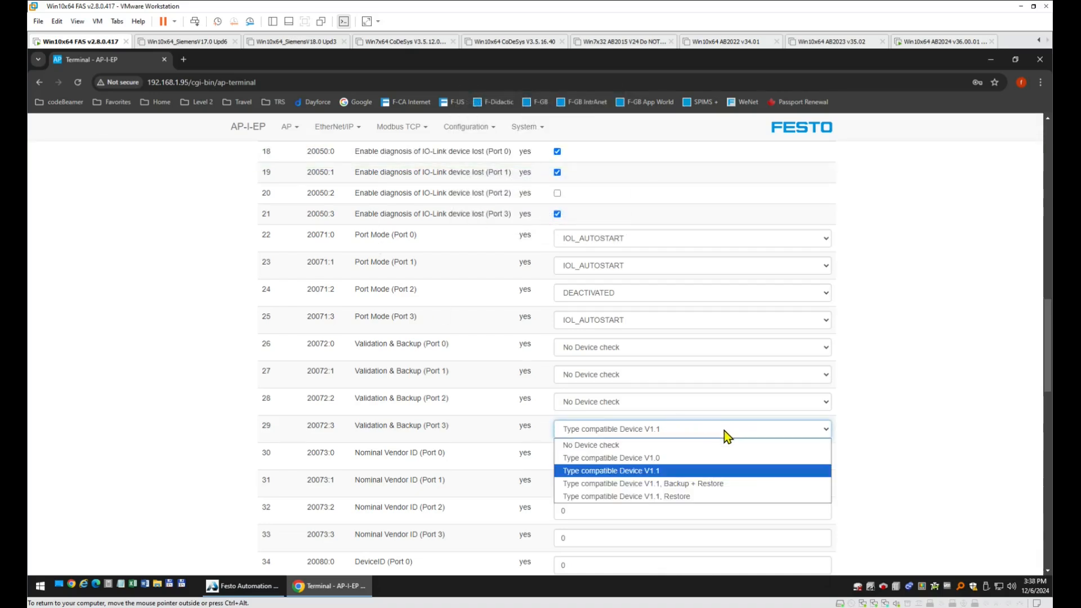
left_click(642, 445)
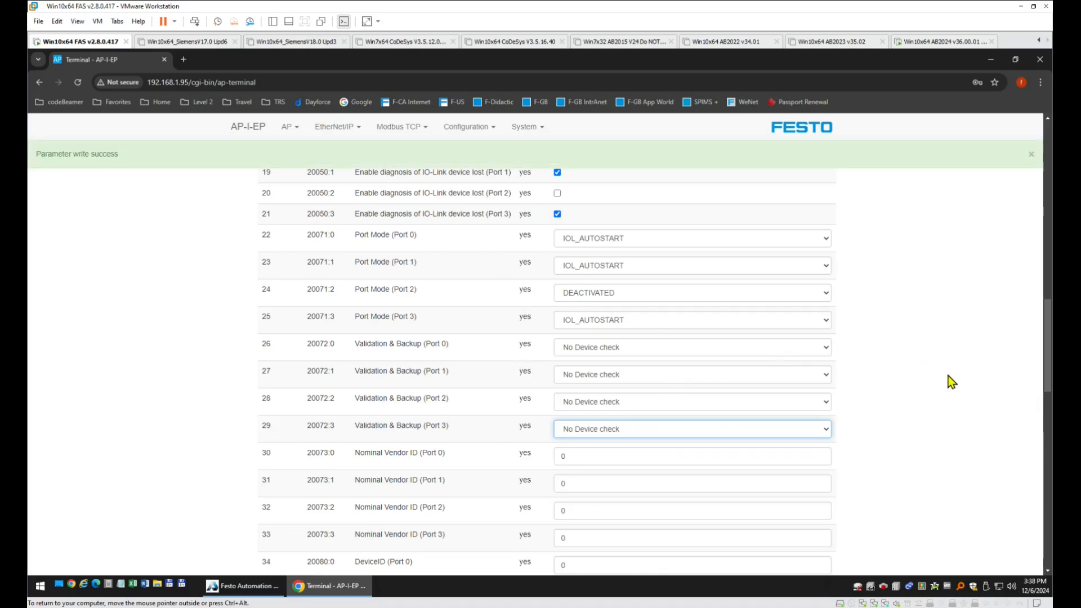
- Return to the module overview and collapse the parameters of the CPX-AP-I-EP-M12 module in slot 1
left_click_drag(1048, 366, 1048, 185)
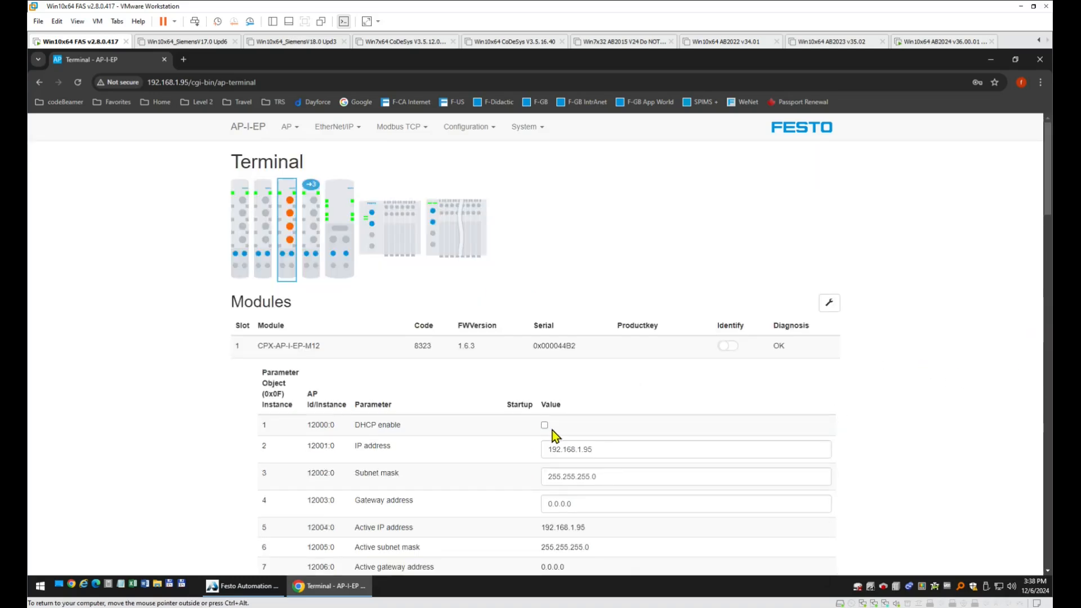
scroll(552, 430, "down", 7)
scroll(546, 431, "down", 4)
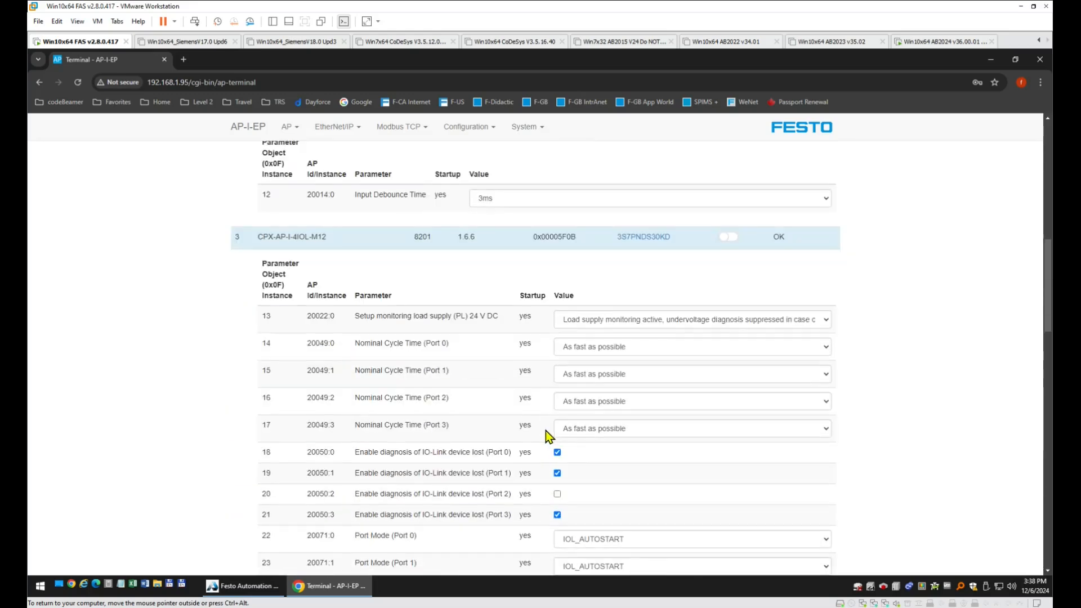
scroll(546, 430, "up", 10)
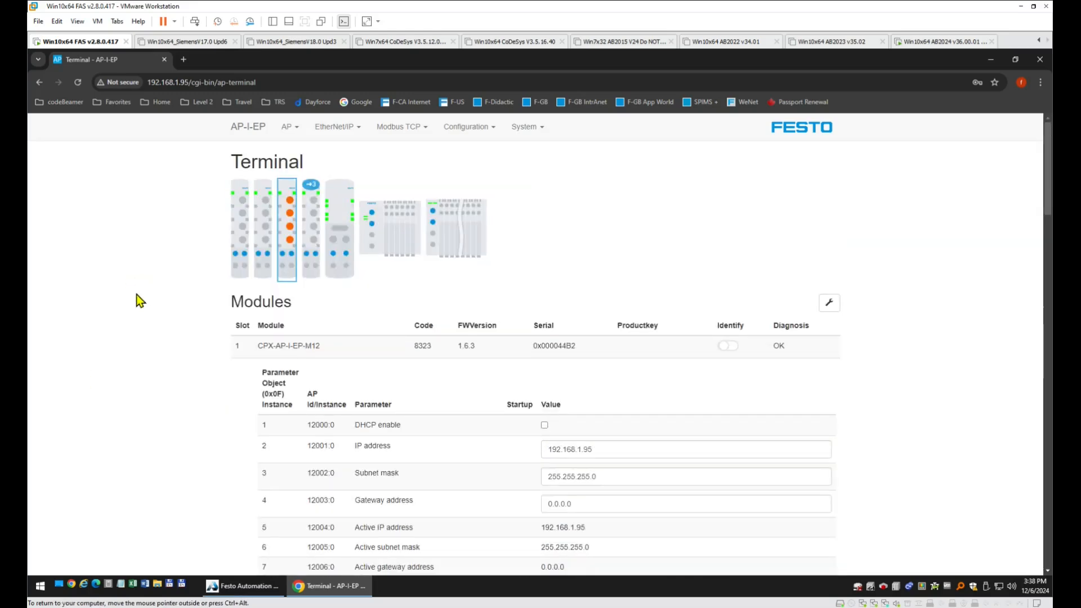
left_click(300, 346)
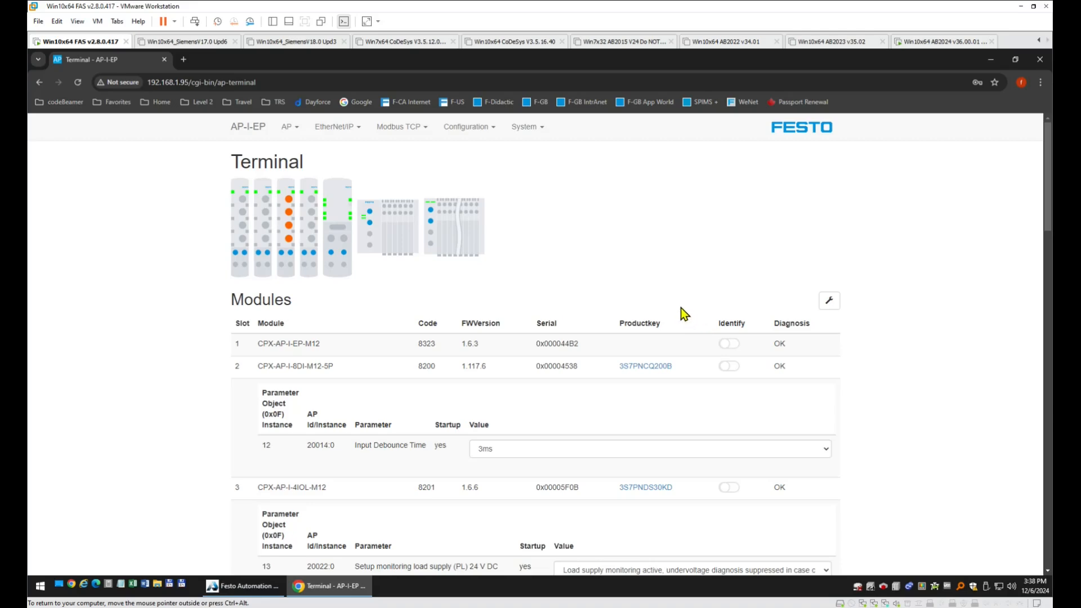
- Generate the Rockwell L5X project EP095 with the preset options, download and keep the file, and show it in its folder
left_click(343, 128)
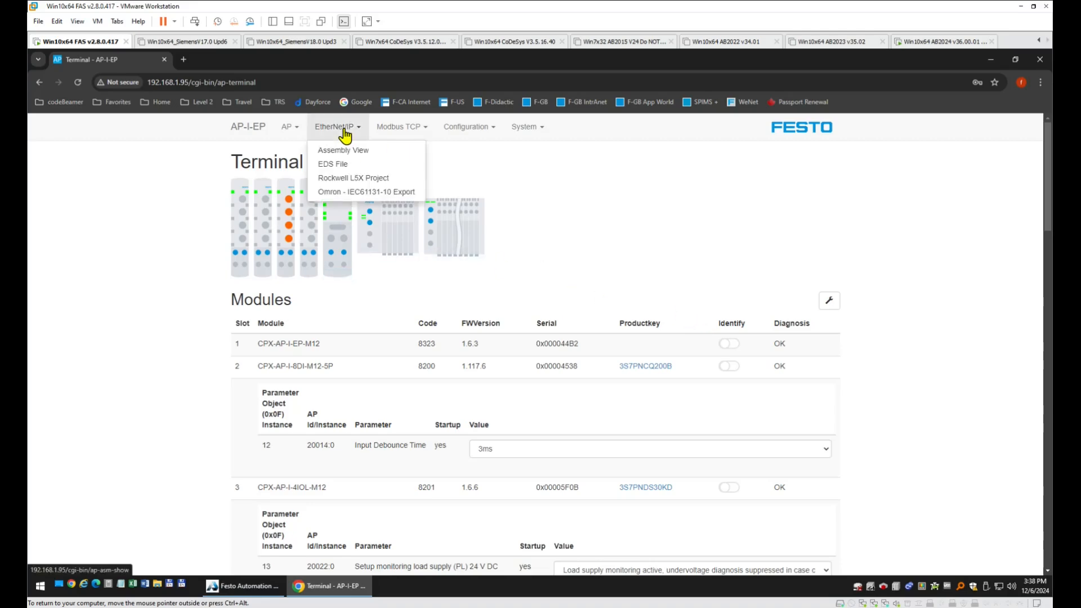
left_click(367, 179)
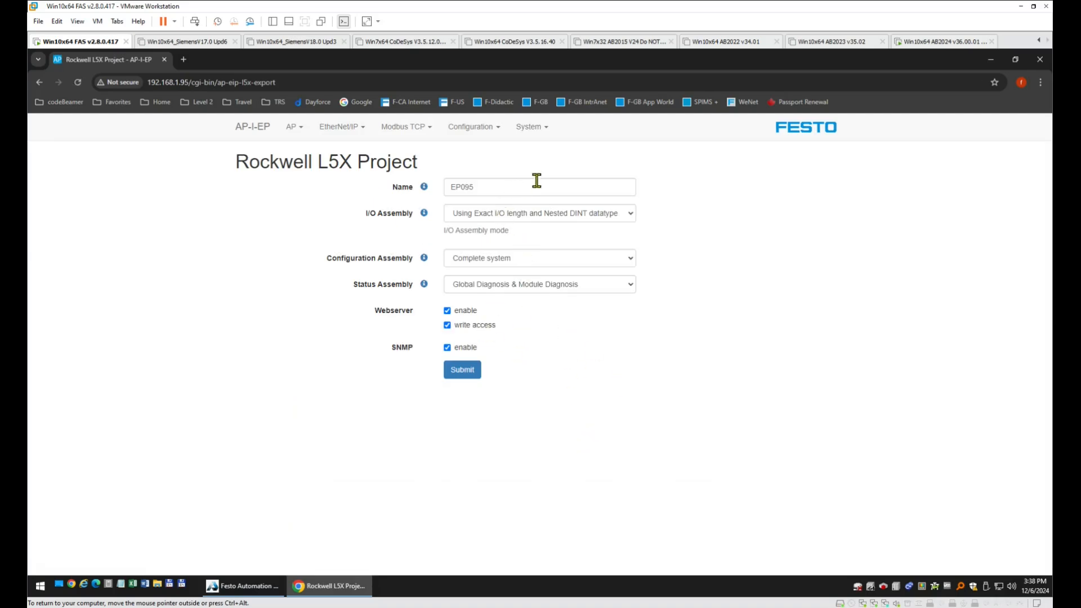
left_click(463, 372)
left_click(510, 372)
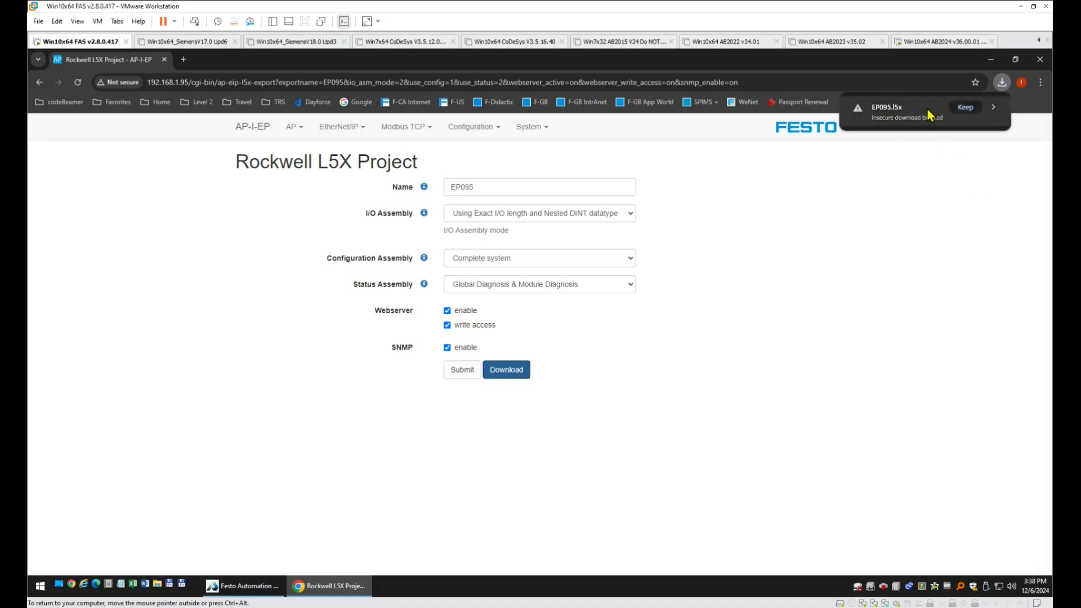
left_click(966, 108)
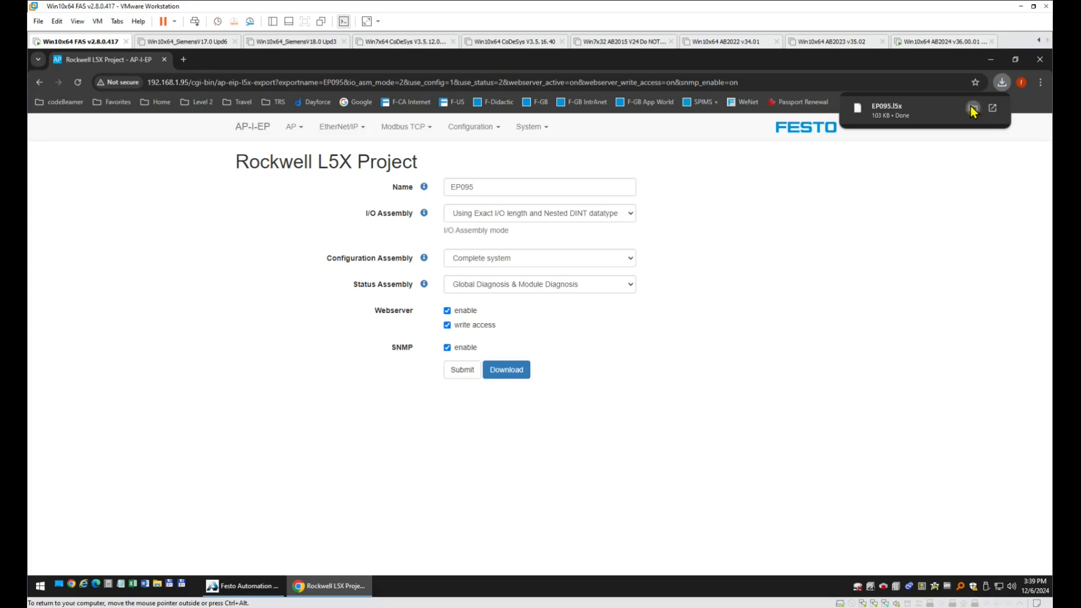
left_click(972, 108)
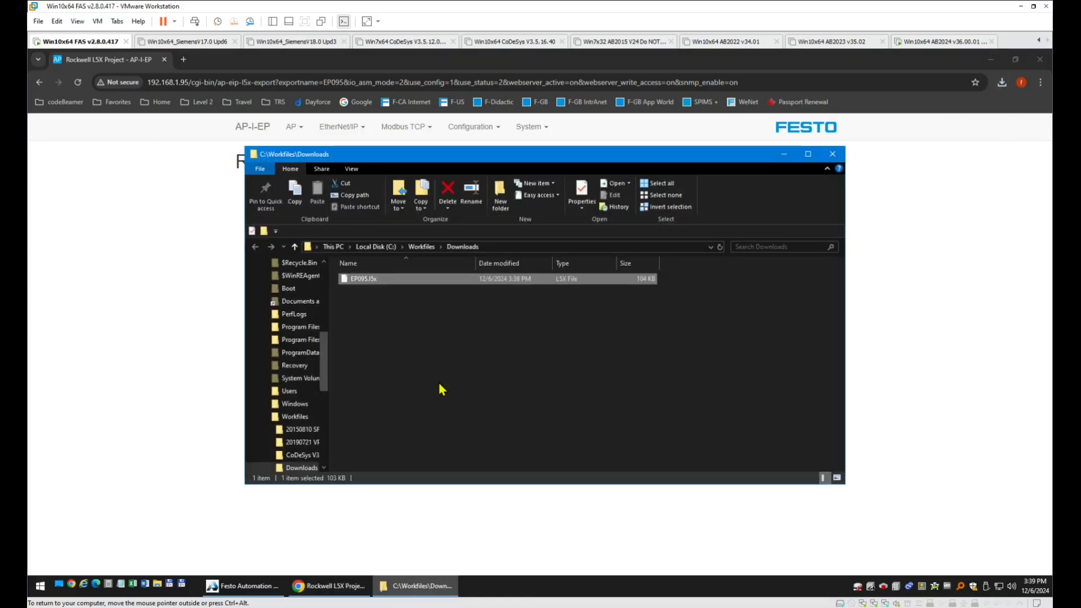
left_click(522, 248)
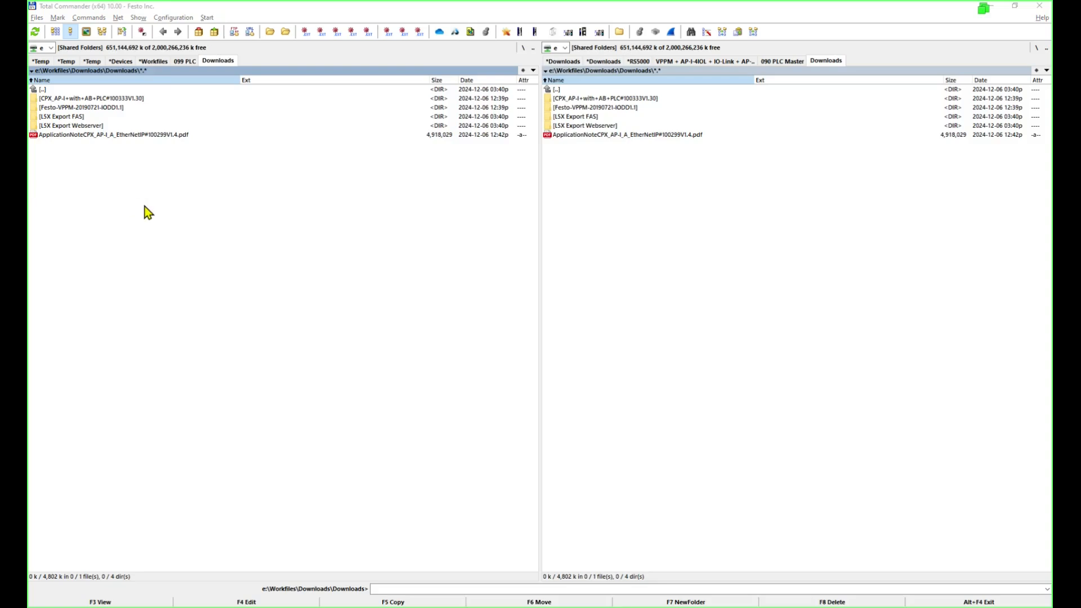
- Switch to Total Commander and compare the export files in the L5X Export FAS and L5X Export Webserver folders
left_click(70, 118)
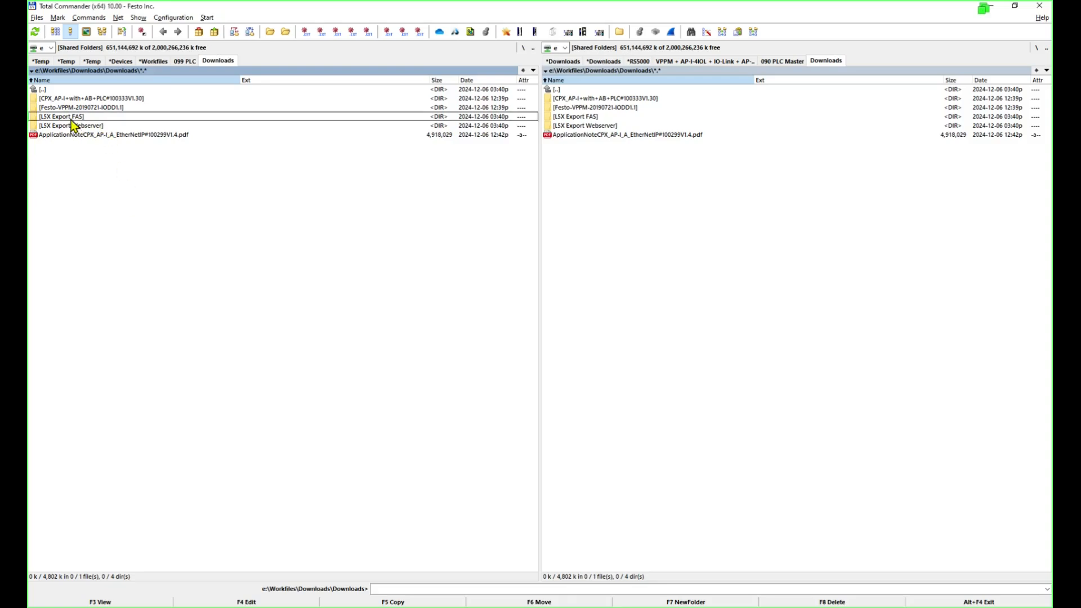
left_click(76, 124, "shift")
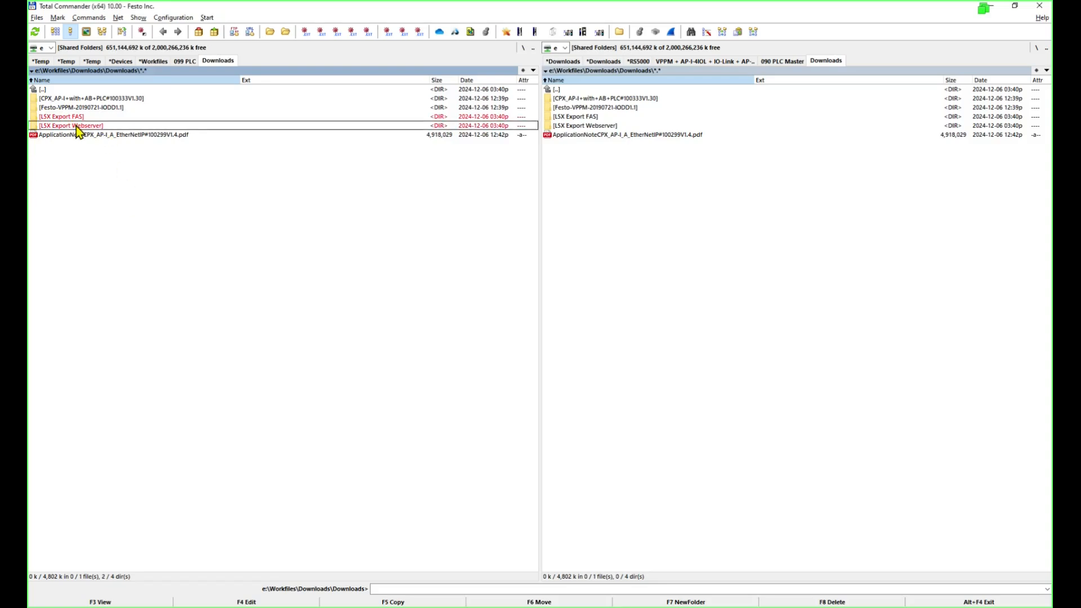
left_click(68, 115)
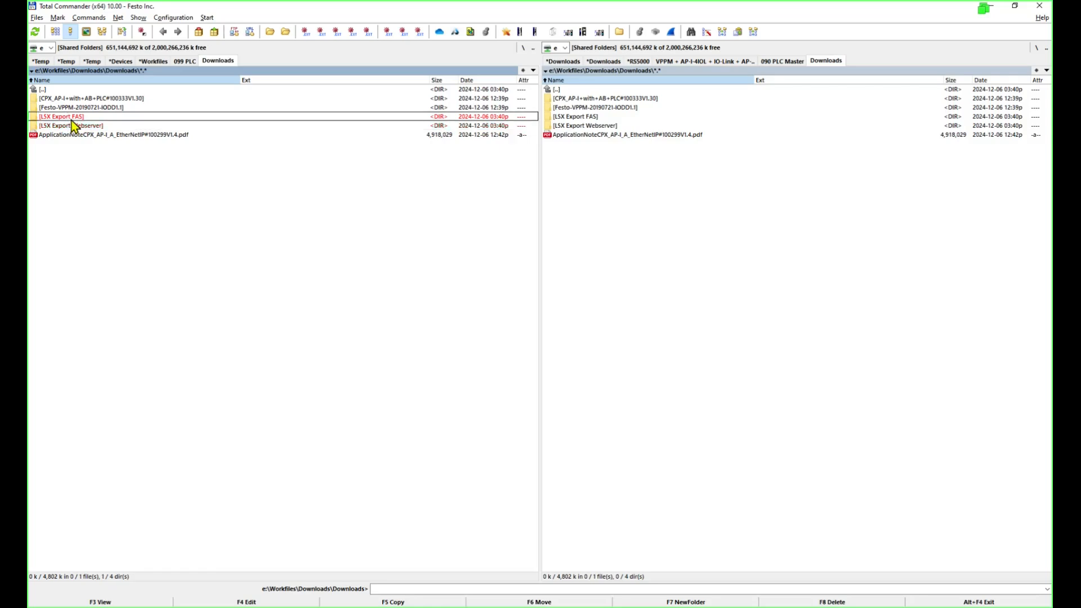
left_click(77, 126)
left_click(75, 117)
left_click(76, 128)
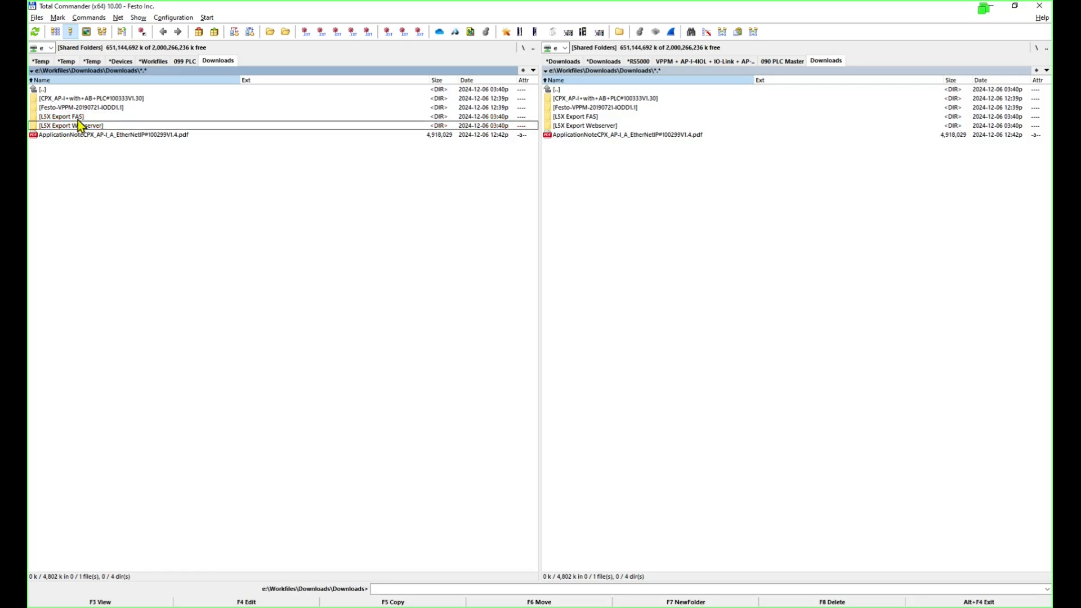
double_click(78, 119)
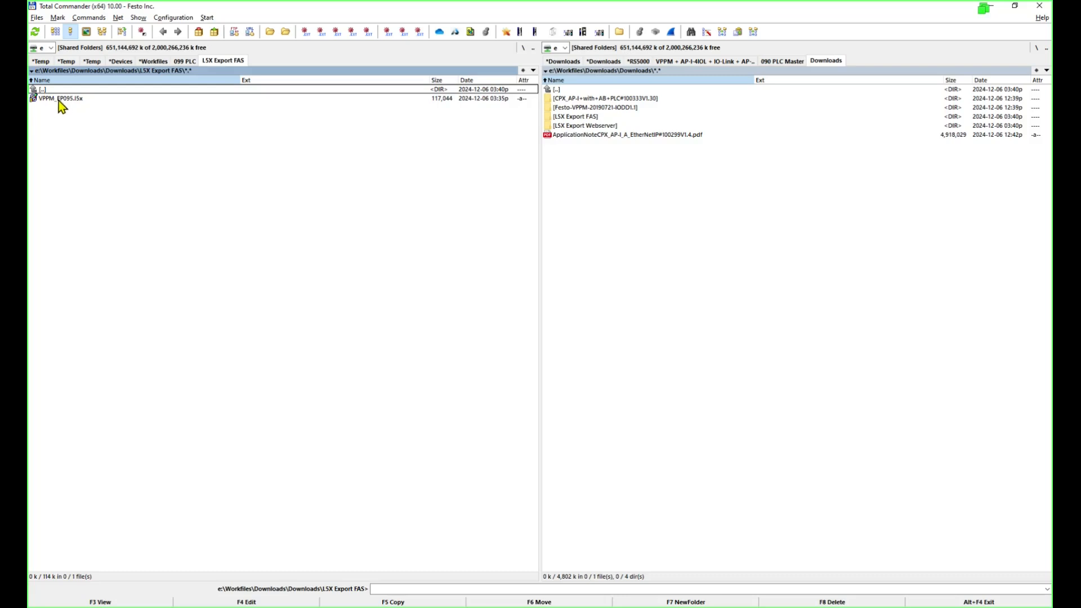
double_click(72, 89)
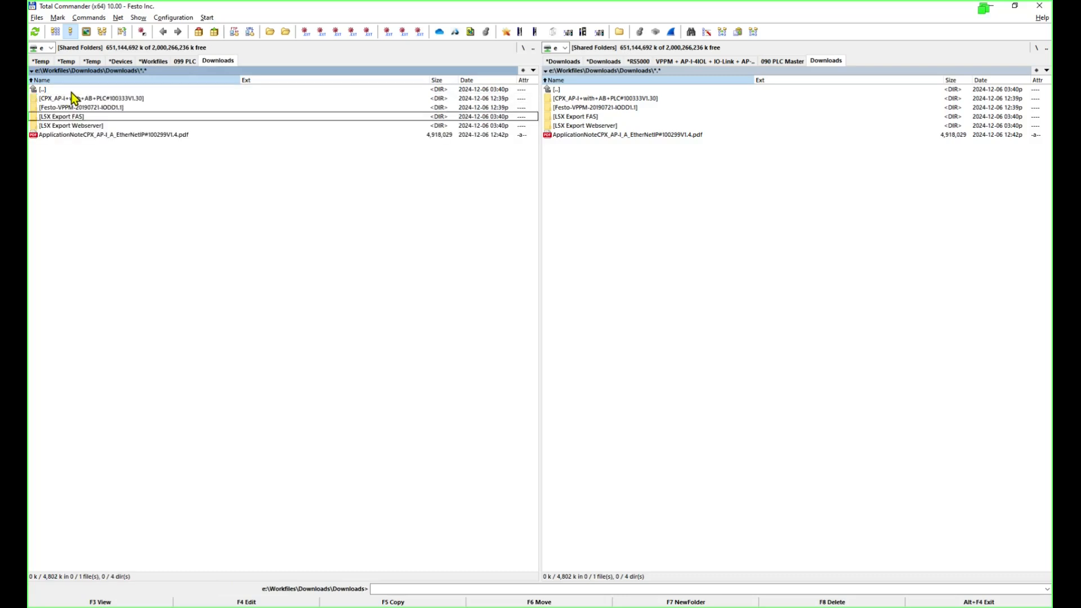
double_click(92, 126)
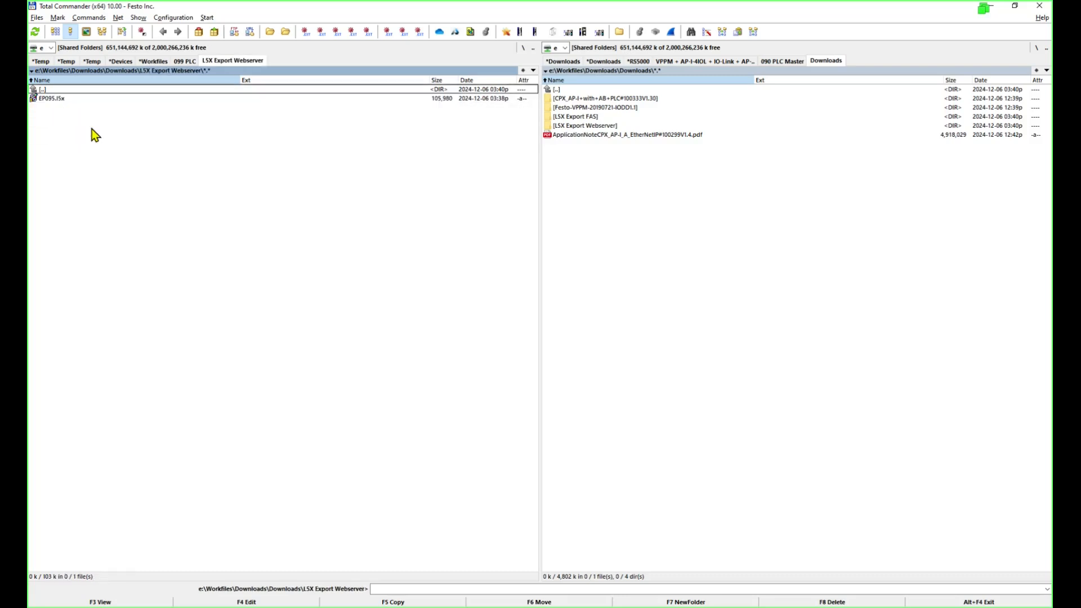
left_click(57, 101)
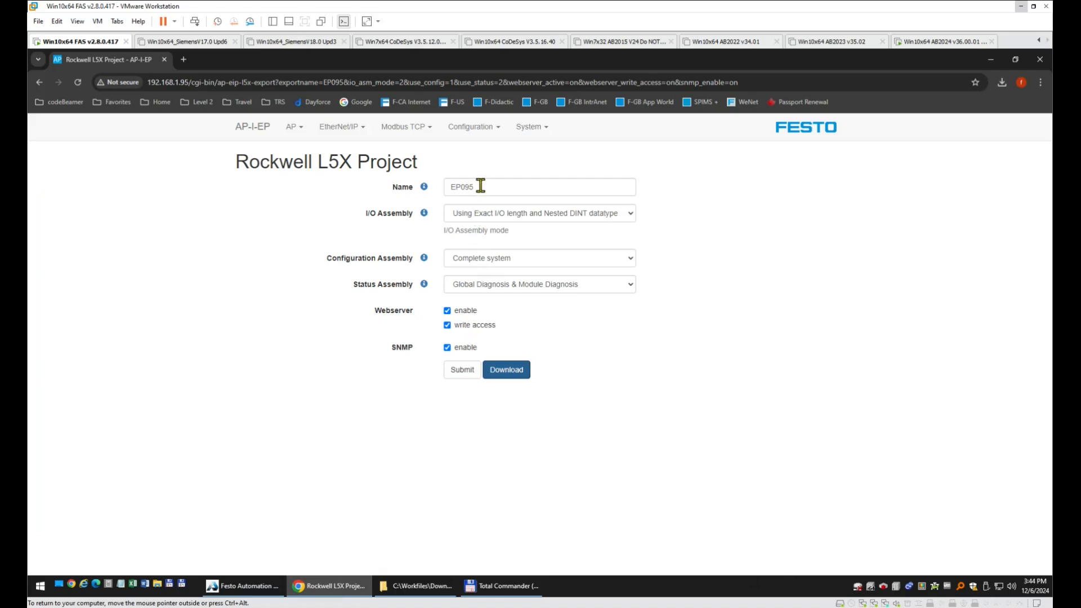
double_click(480, 186)
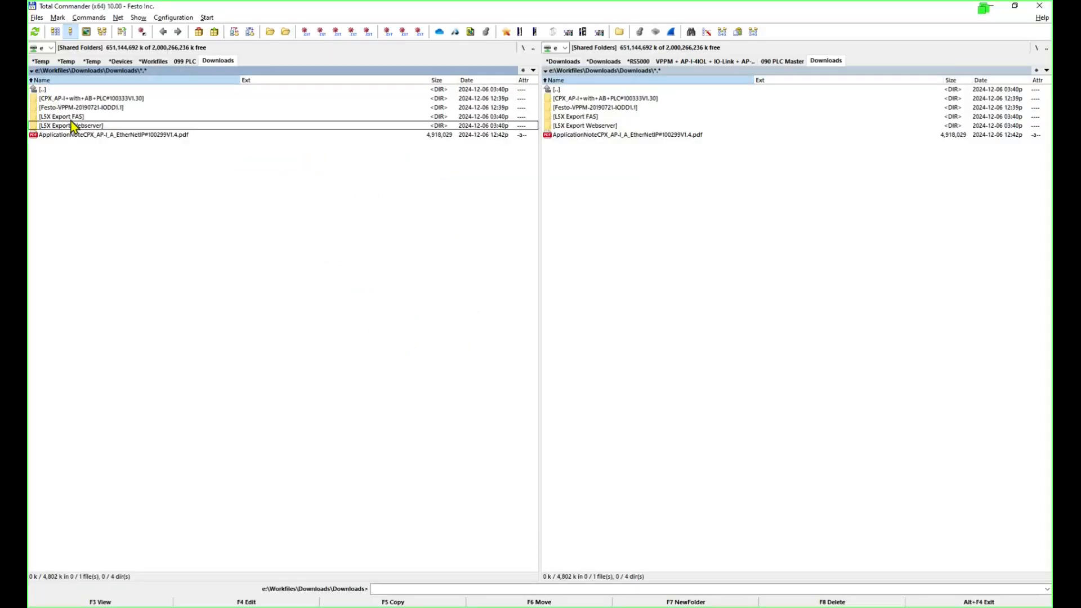
- Open VPPM_EP095.l5x from the L5X Export FAS folder in RSLogix 5000 and set the imported project's target revision to 32
double_click(71, 118)
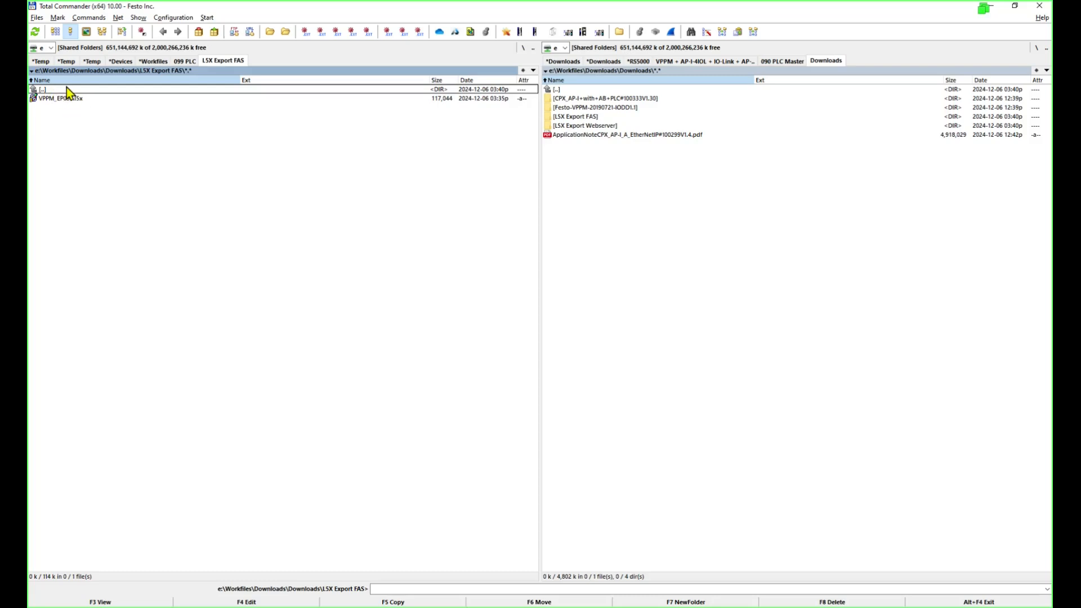
left_click(68, 98)
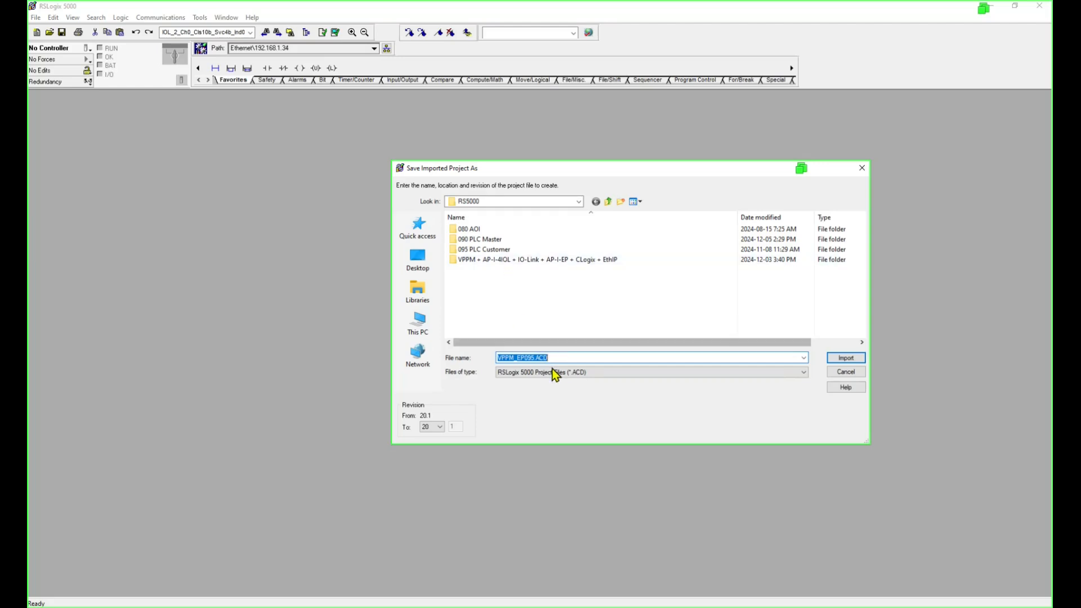
left_click(573, 359)
left_click_drag(572, 359, 464, 364)
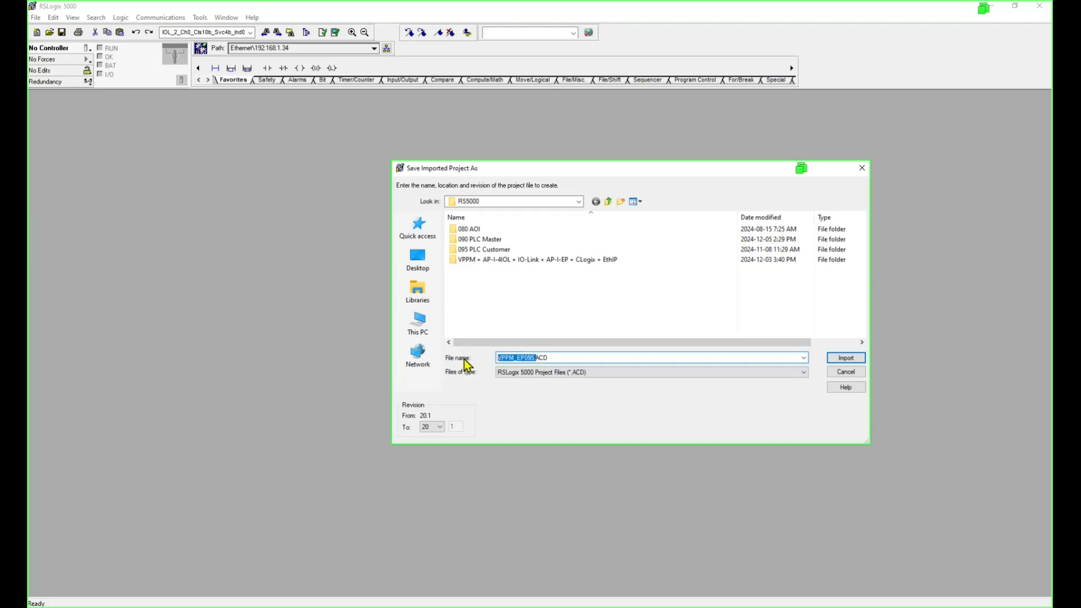
left_click(441, 427)
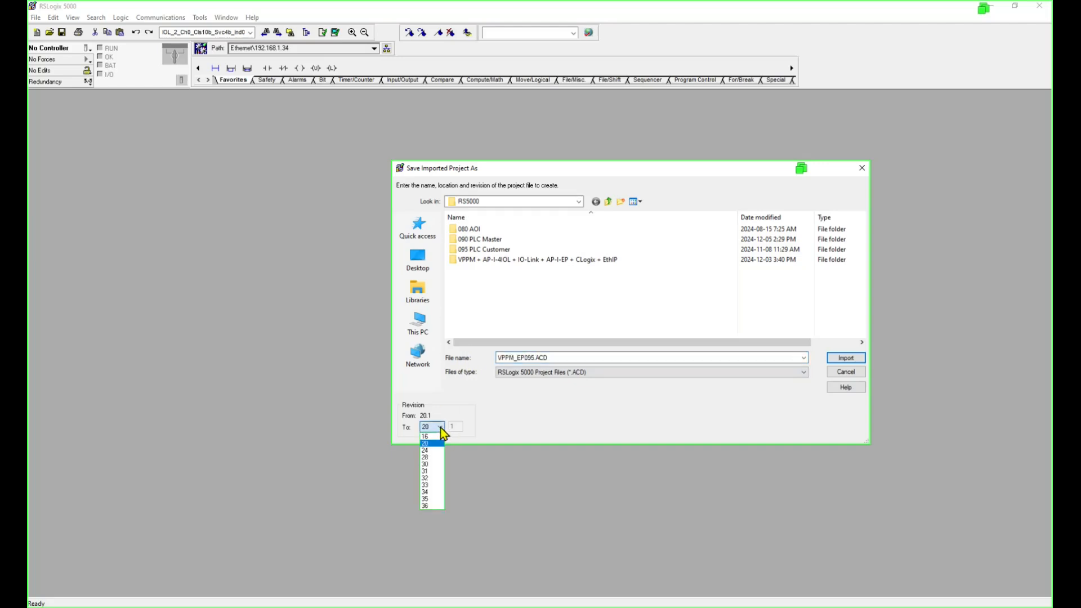
left_click(433, 478)
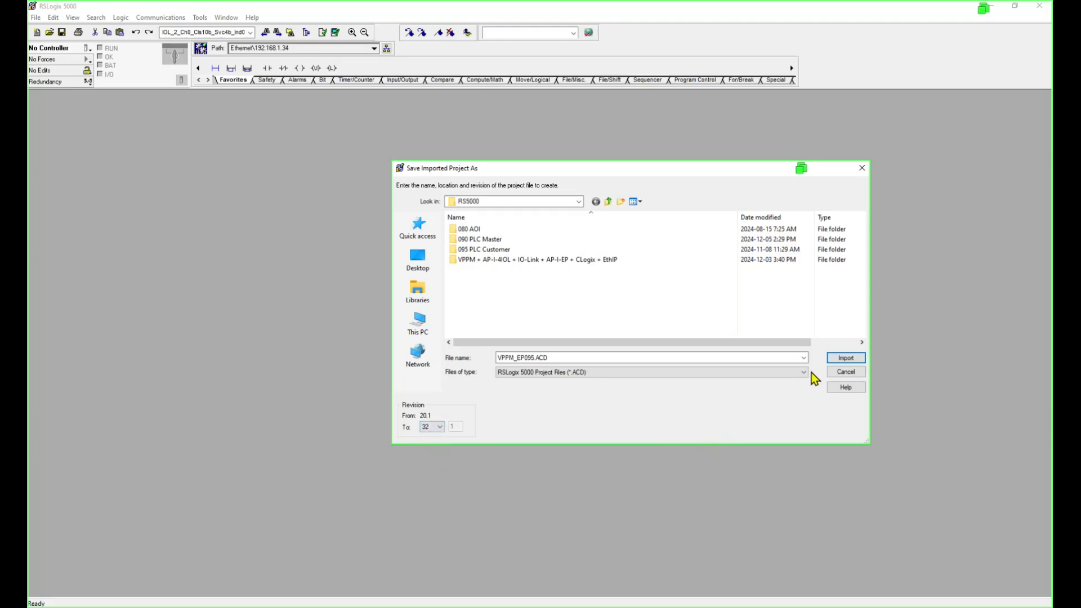
- Import the project as VPPM_EP095.ACD and review the general and connection properties of the ETHERNET-MODULE EP095
left_click(846, 361)
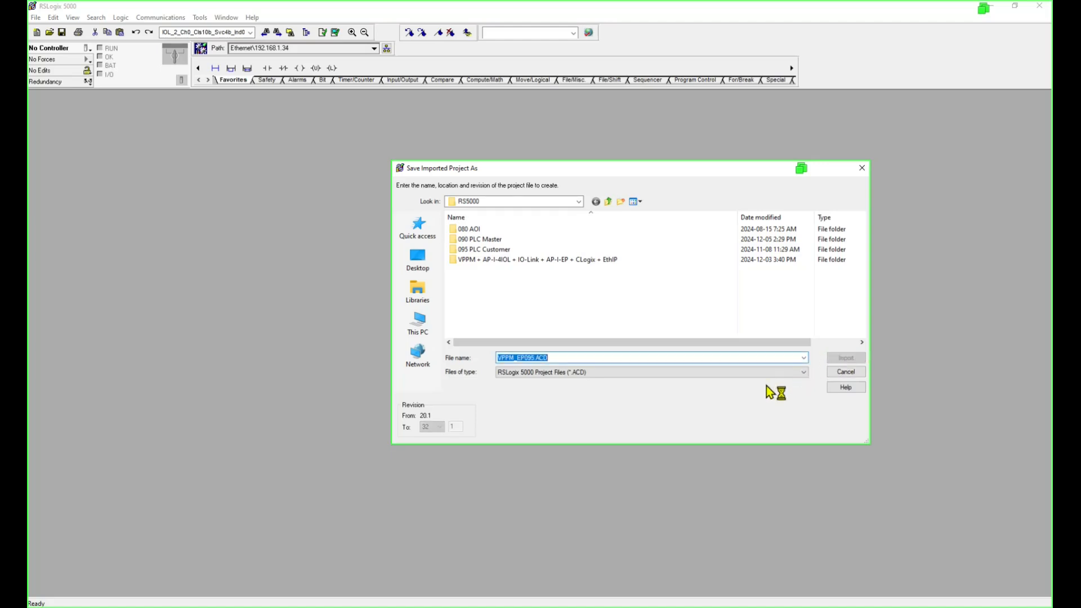
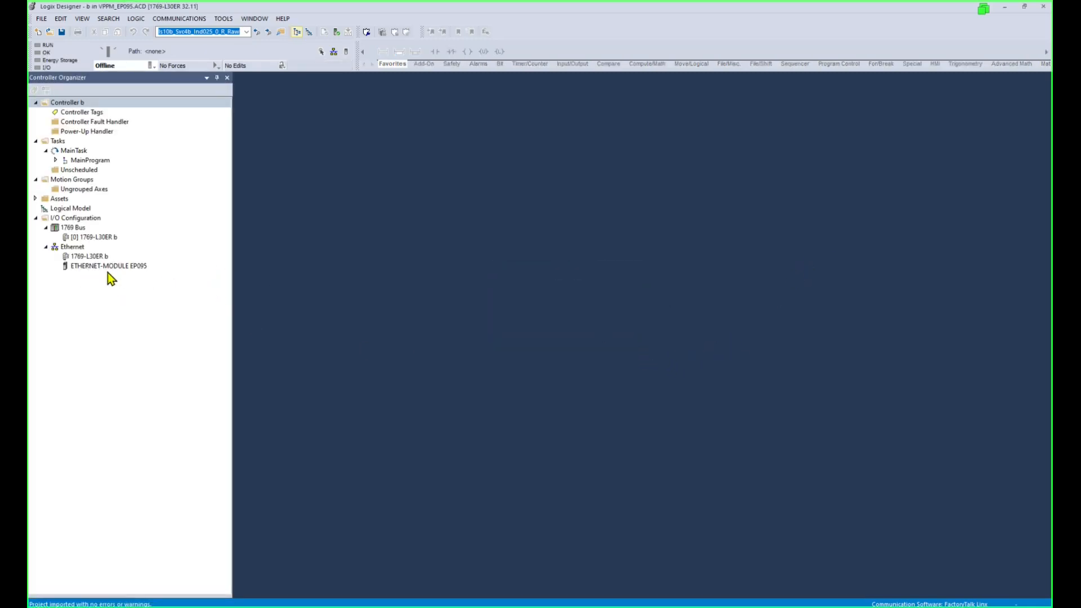
mouse_move(76, 268)
left_click(86, 266)
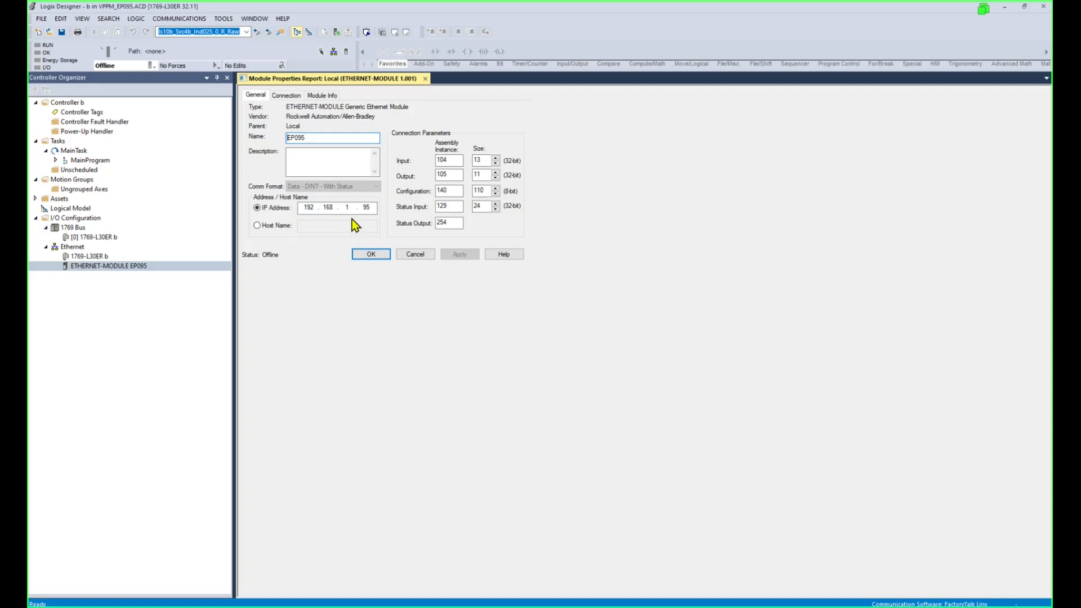
left_click_drag(372, 209, 304, 208)
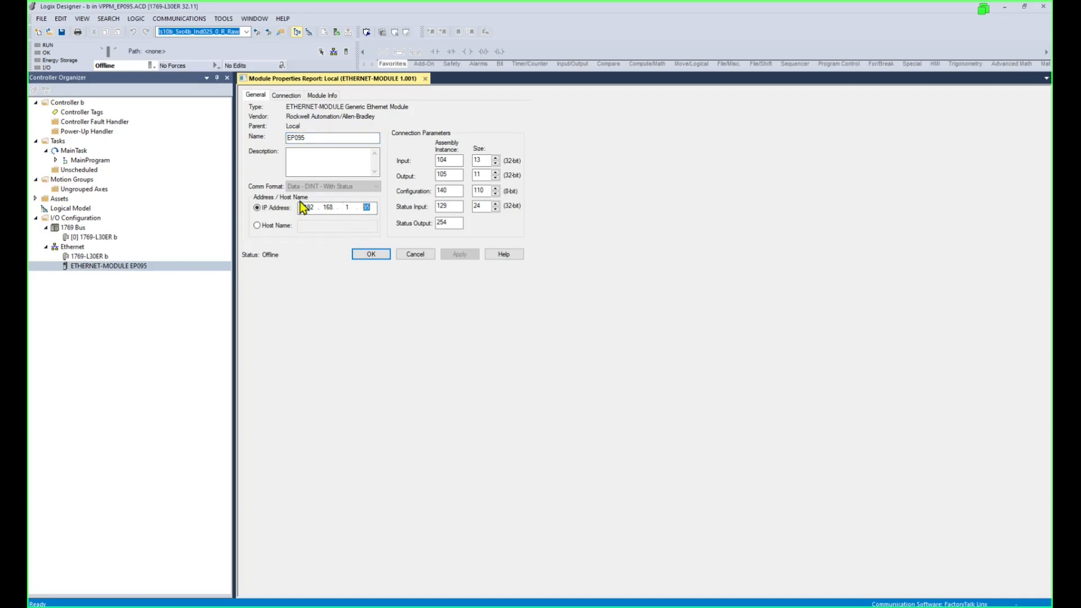
double_click(307, 136)
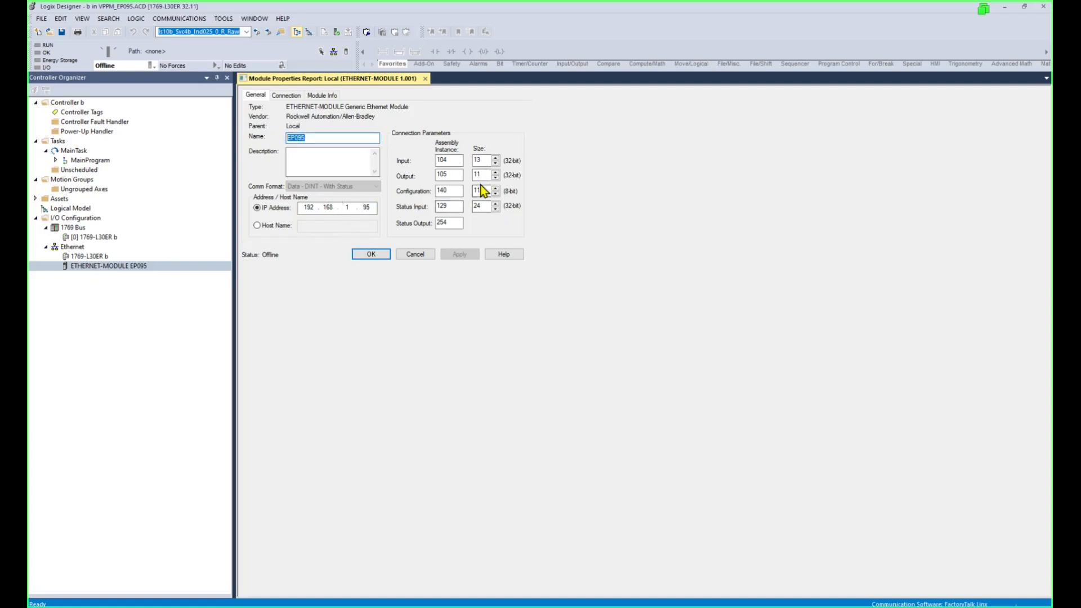
left_click(288, 97)
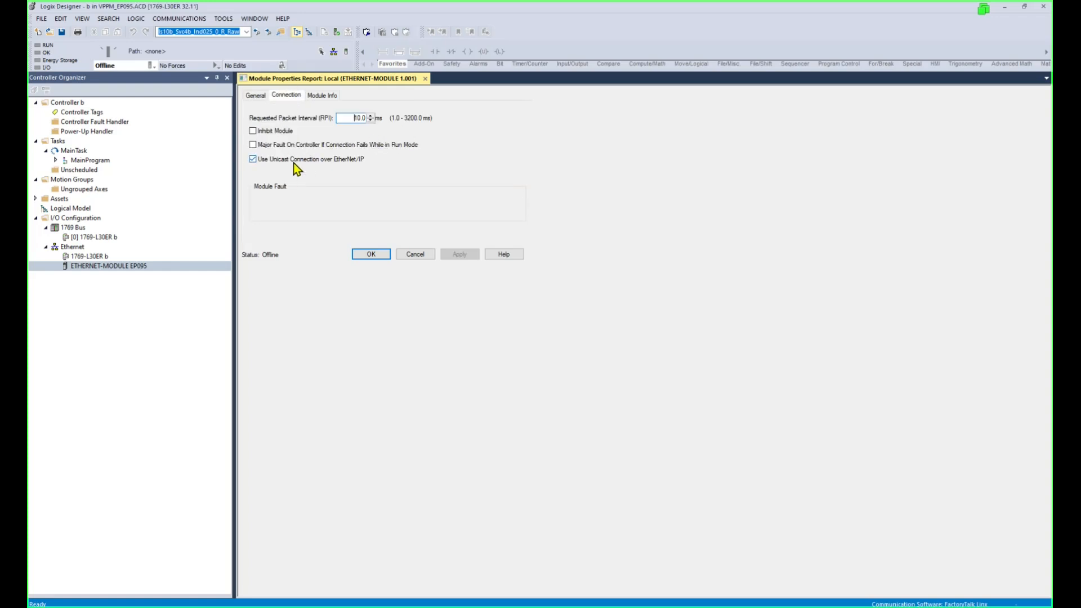
left_click(377, 256)
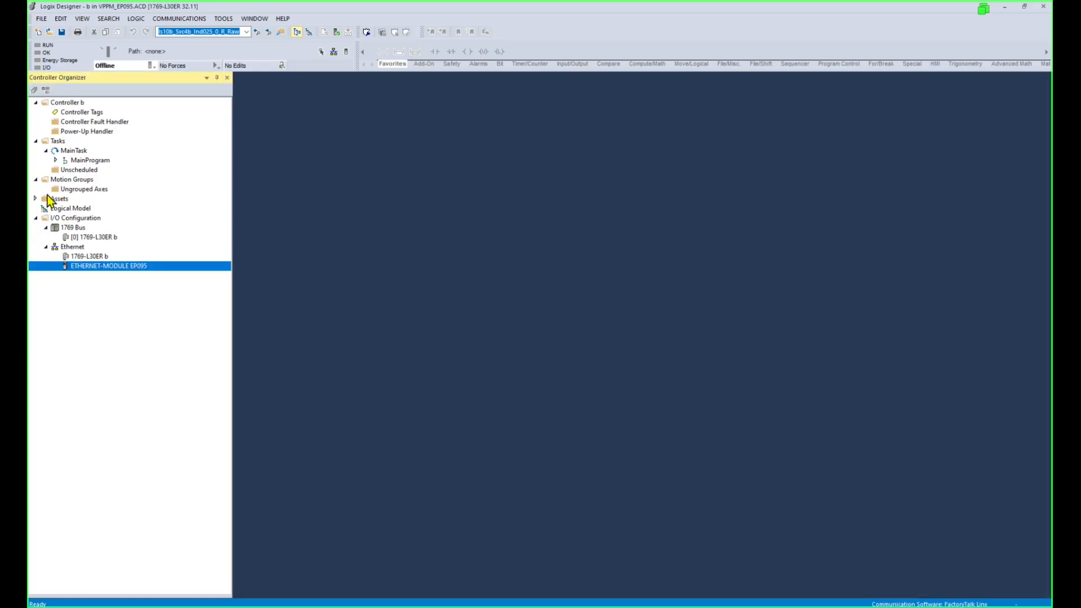
- Open MainRoutine of MainProgram and examine the source and destination operands of its three CPS copy instructions
left_click(55, 161)
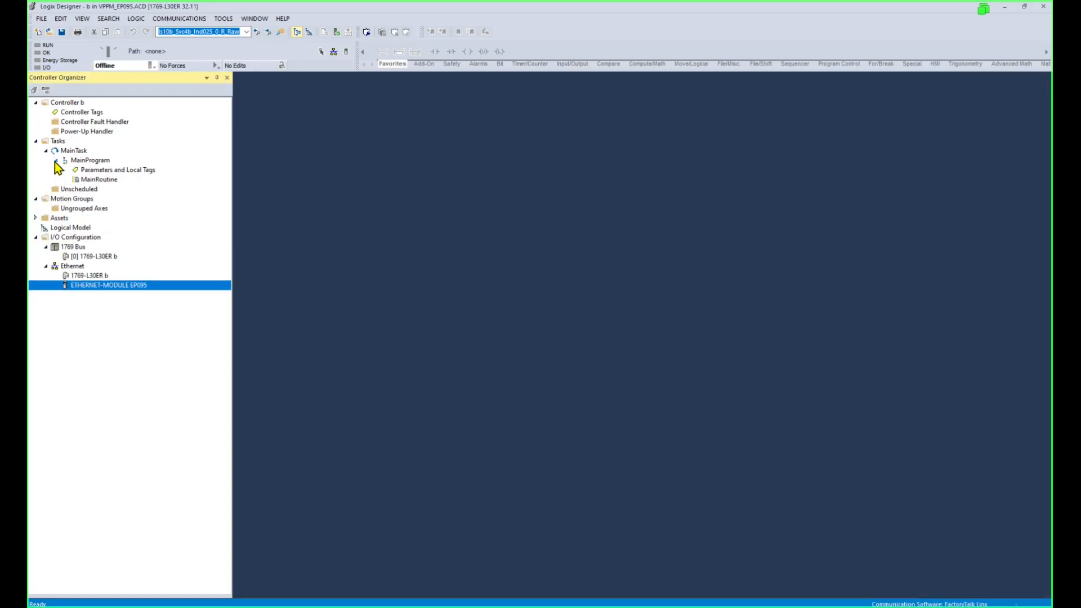
double_click(102, 180)
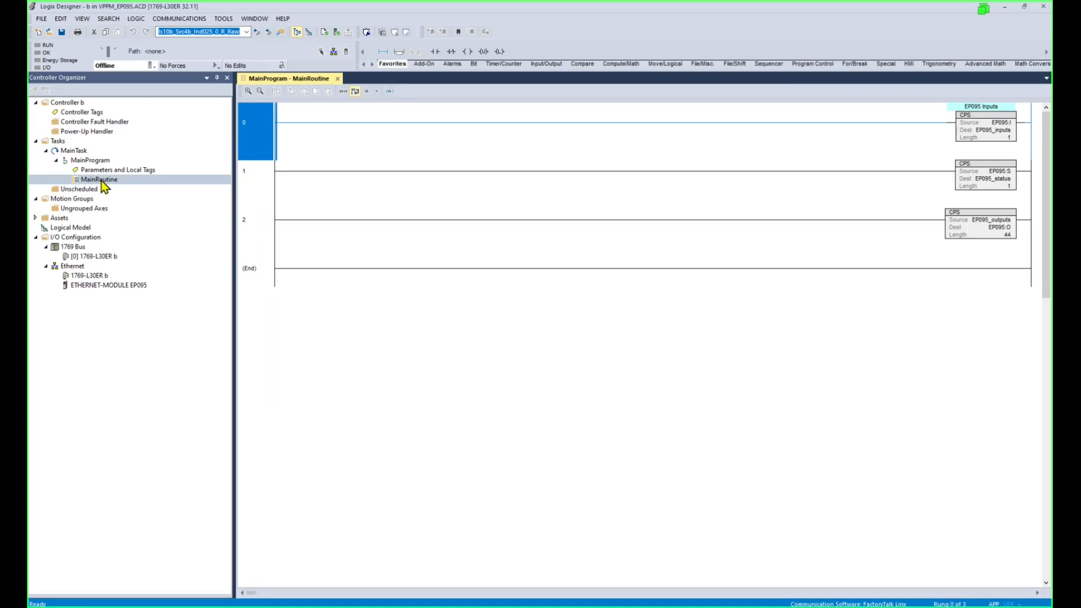
left_click(1005, 133)
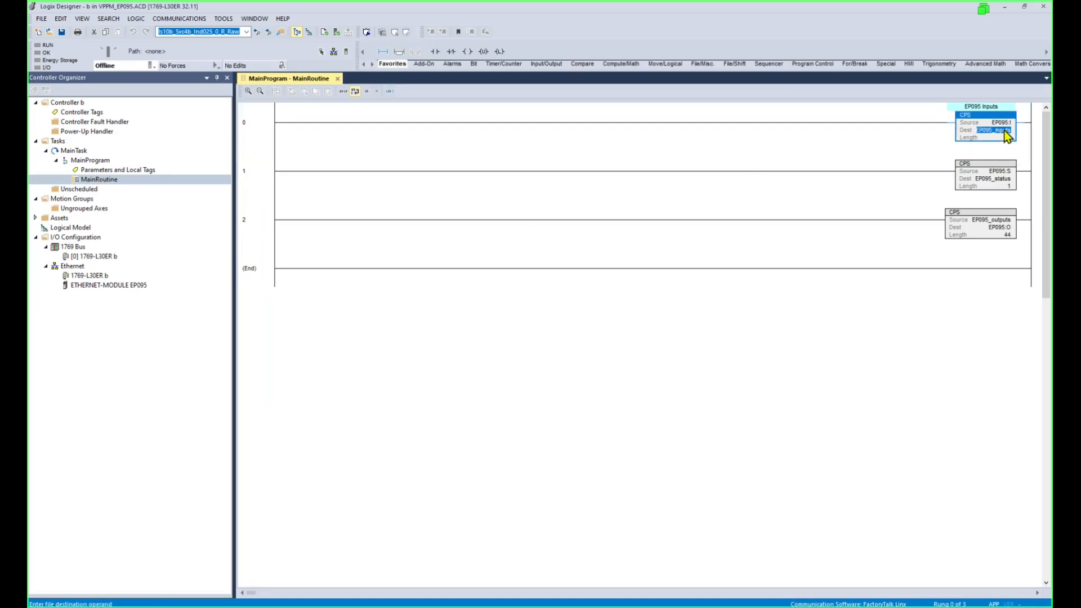
left_click(1002, 179)
left_click(997, 228)
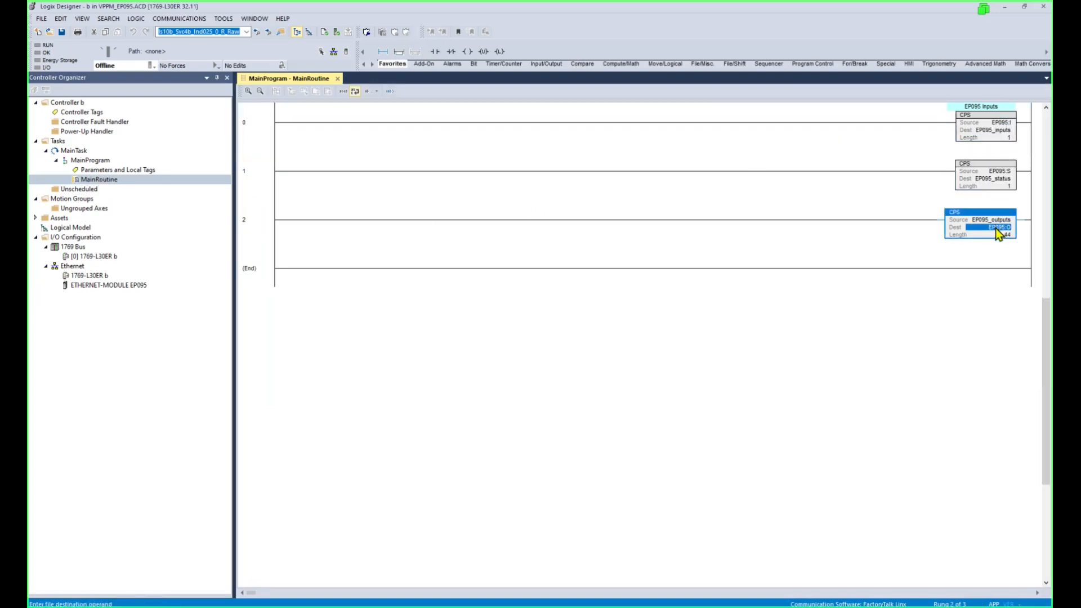
scroll(1007, 246, "up", 2)
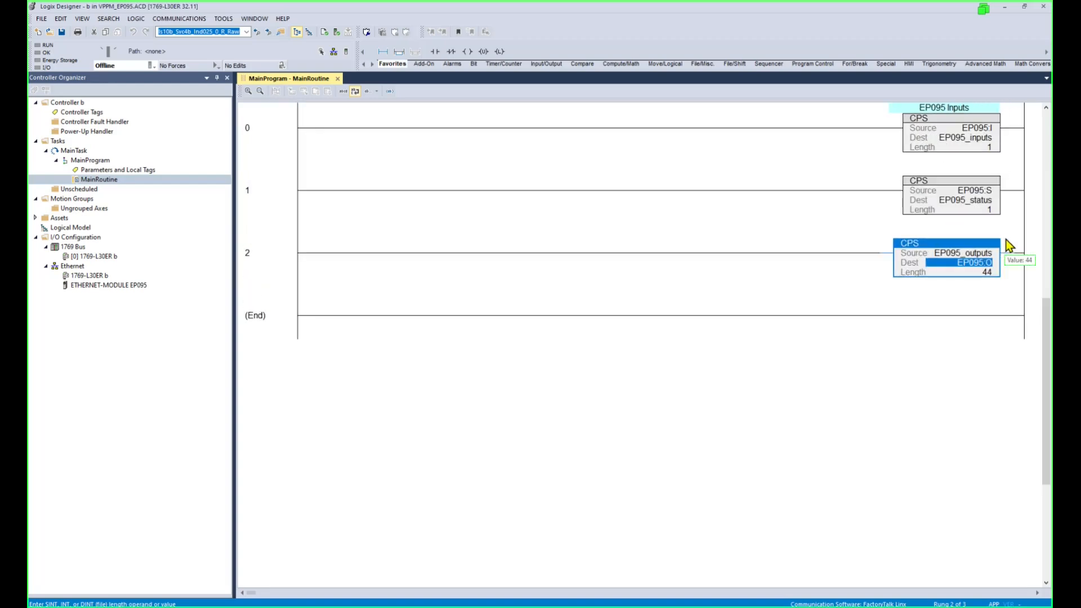
left_click(989, 139)
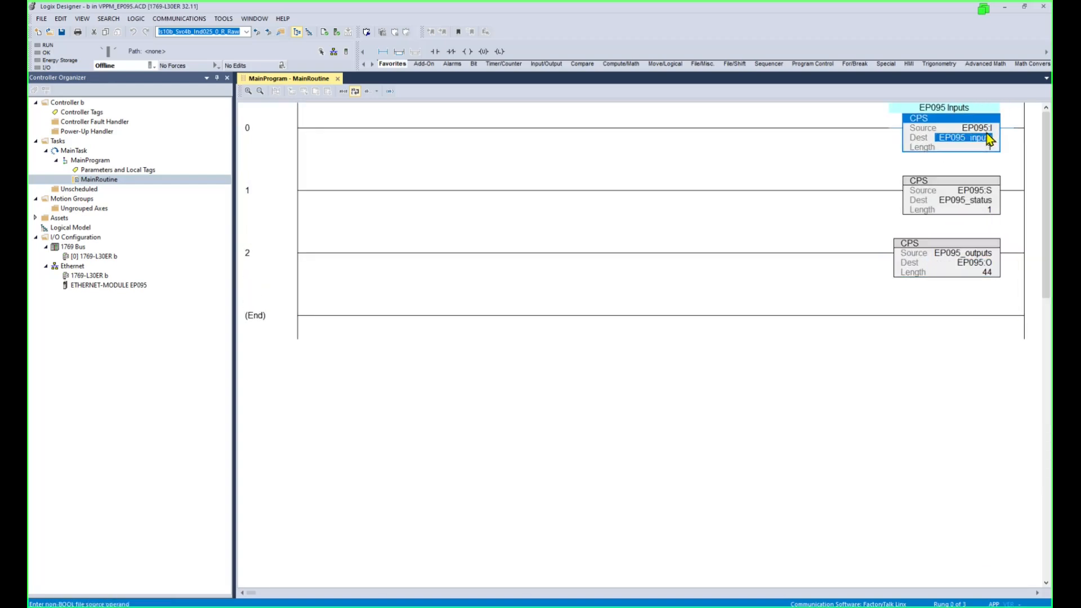
left_click(987, 130)
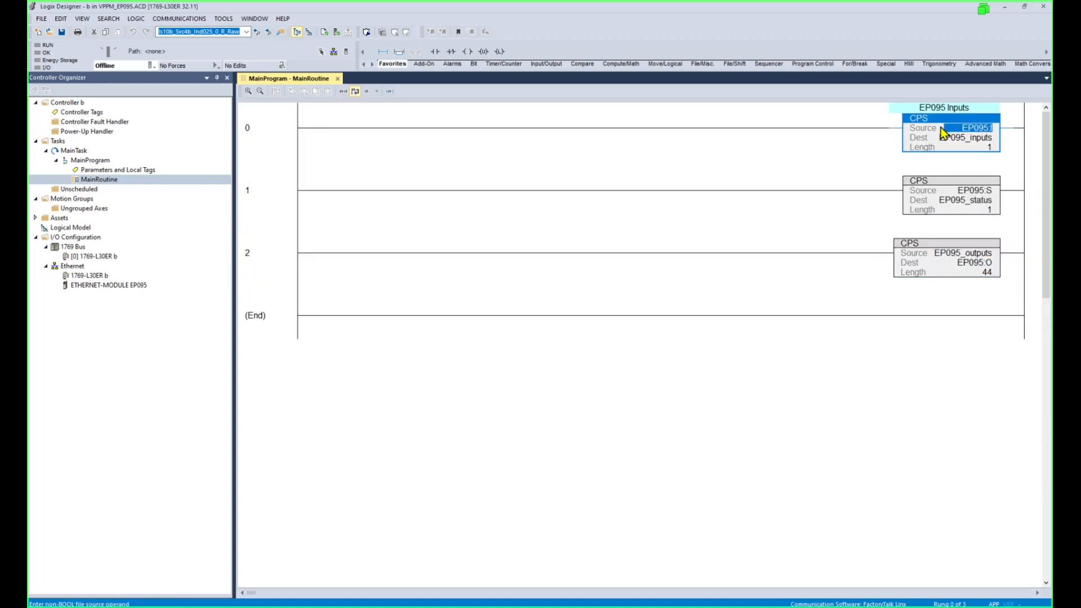
left_click(986, 141)
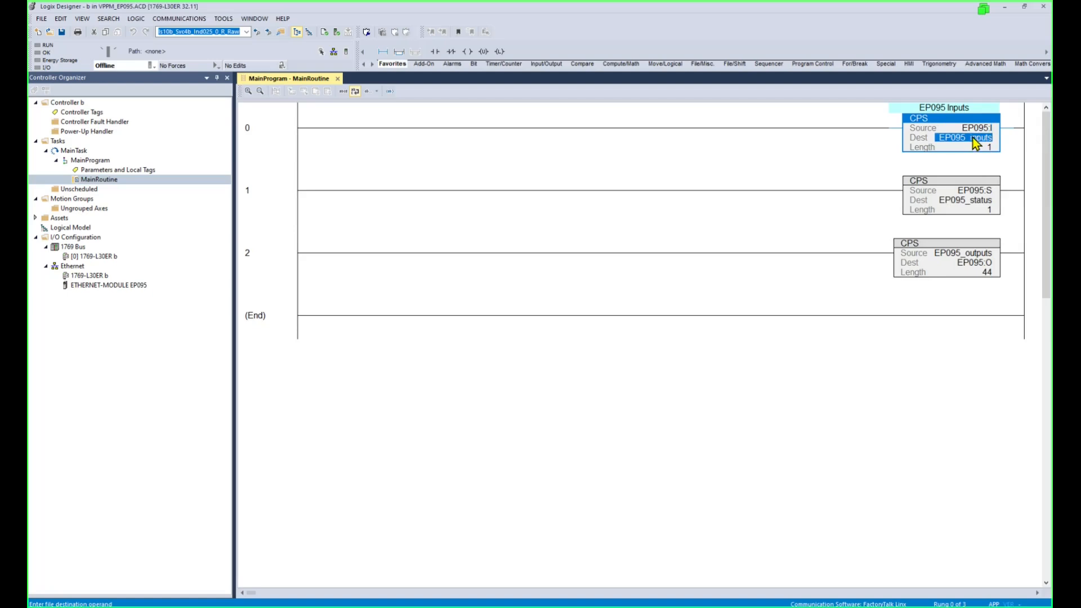
- Look up EP095_inputs in the controller tags from its CPS instruction and review the EP095 tags in the tag editing view
right_click(976, 142)
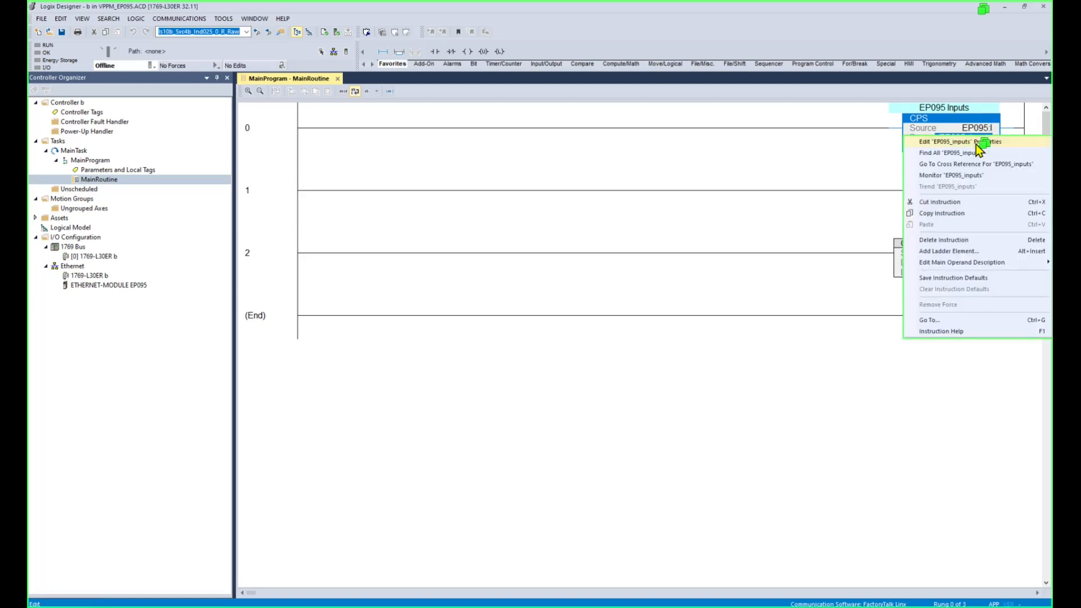
left_click(950, 175)
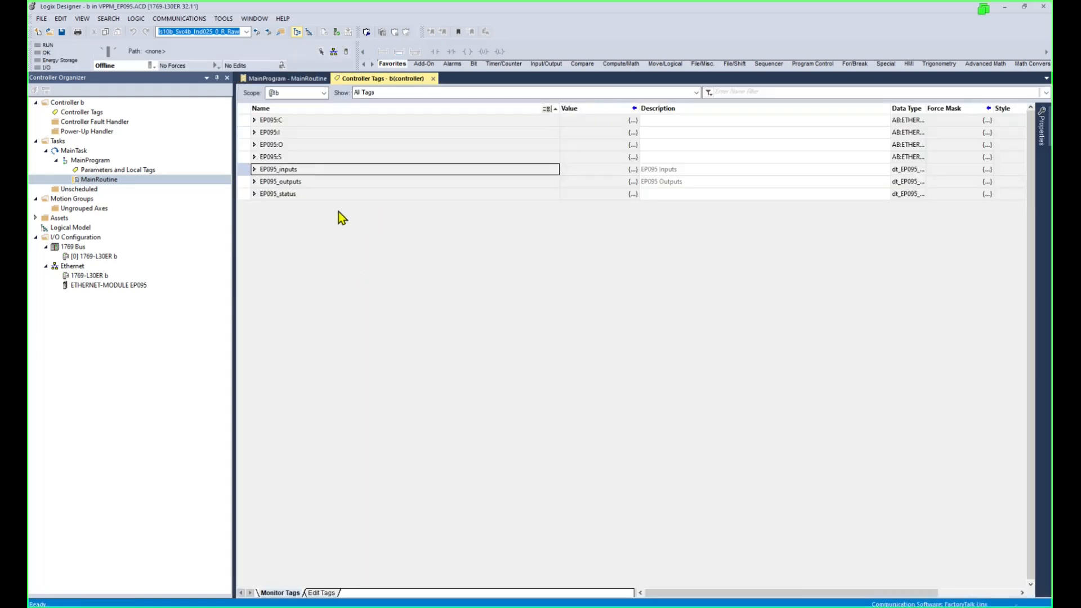
left_click(324, 593)
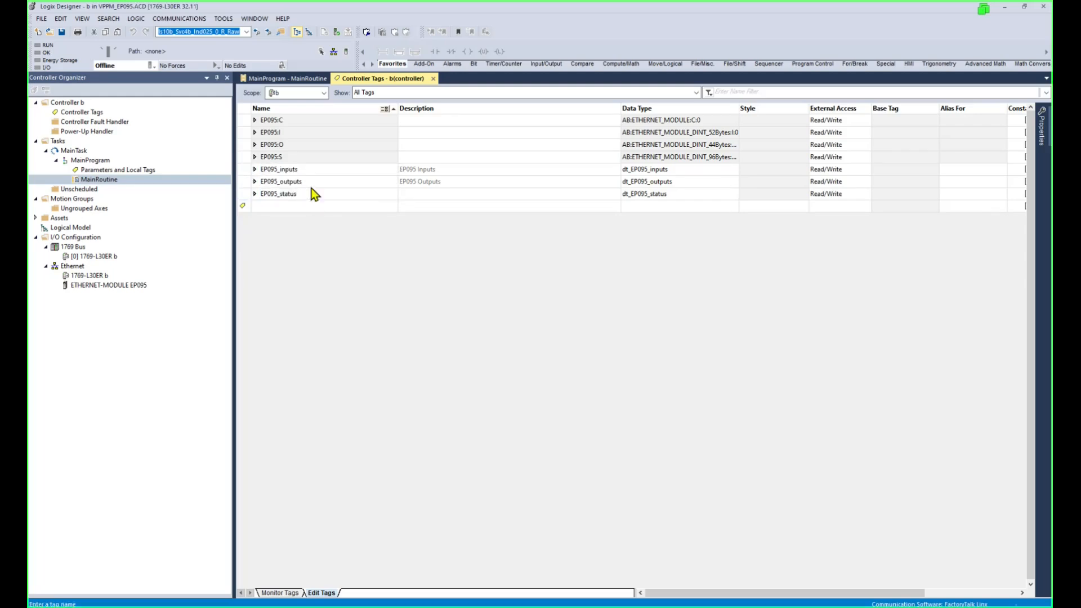
left_click(319, 170)
left_click(314, 157)
left_click(314, 134)
left_click(287, 124)
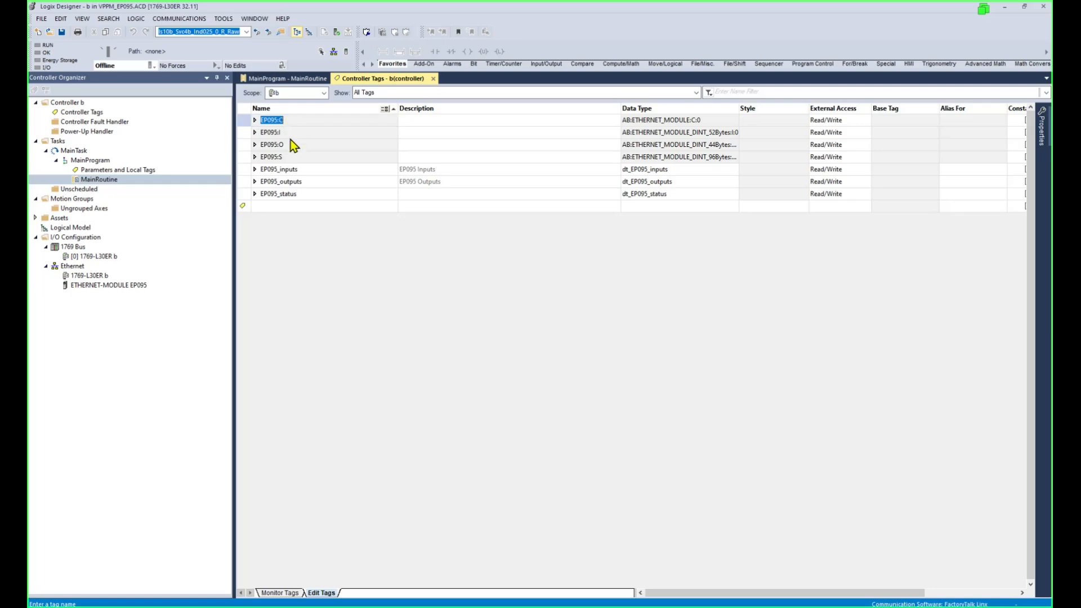
- Locate the EP095 Ethernet module and return to MainRoutine to trace the input copy from EP095:I to EP095_inputs
left_click(132, 285)
mouse_move(102, 289)
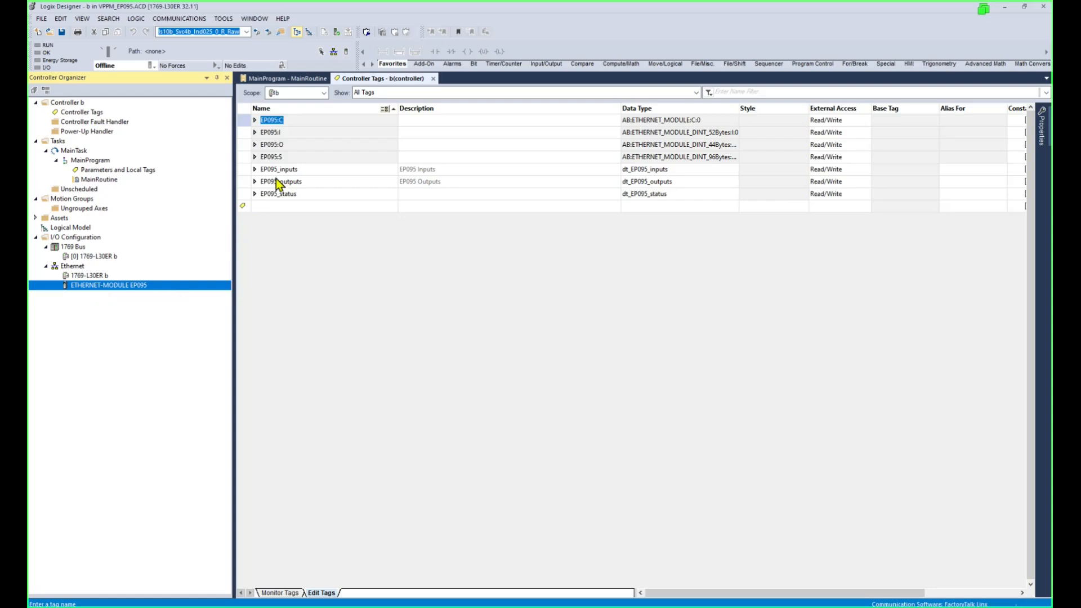
left_click(101, 180)
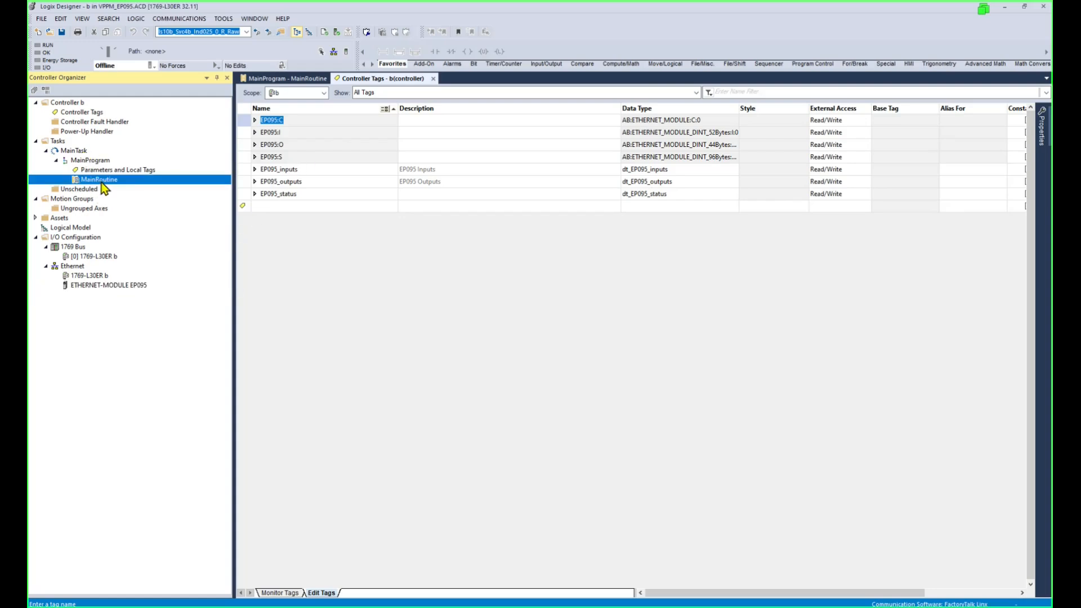
double_click(102, 181)
left_click(982, 129)
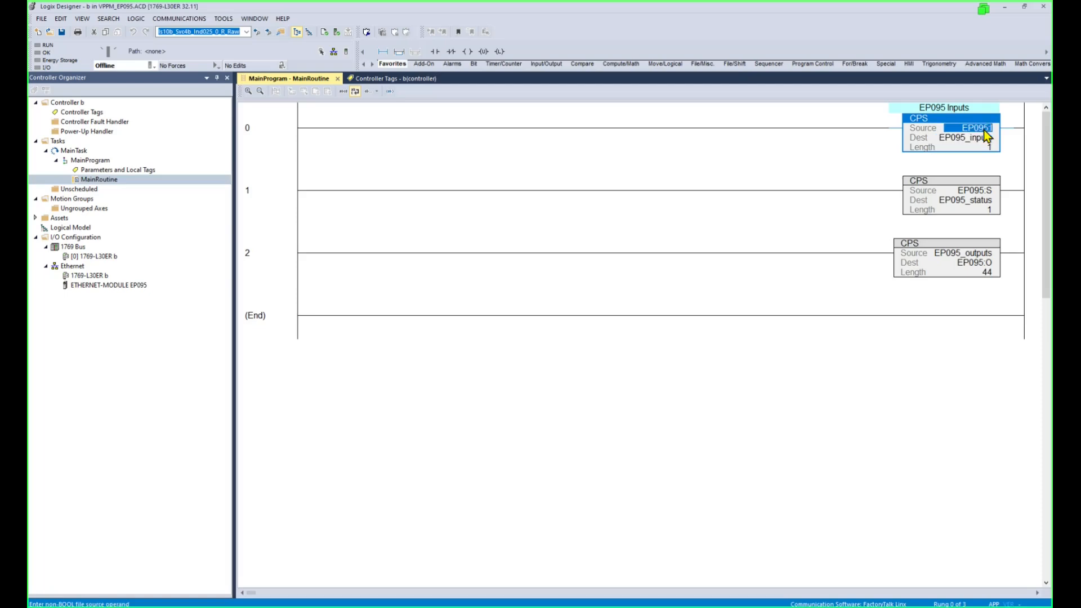
left_click(986, 139)
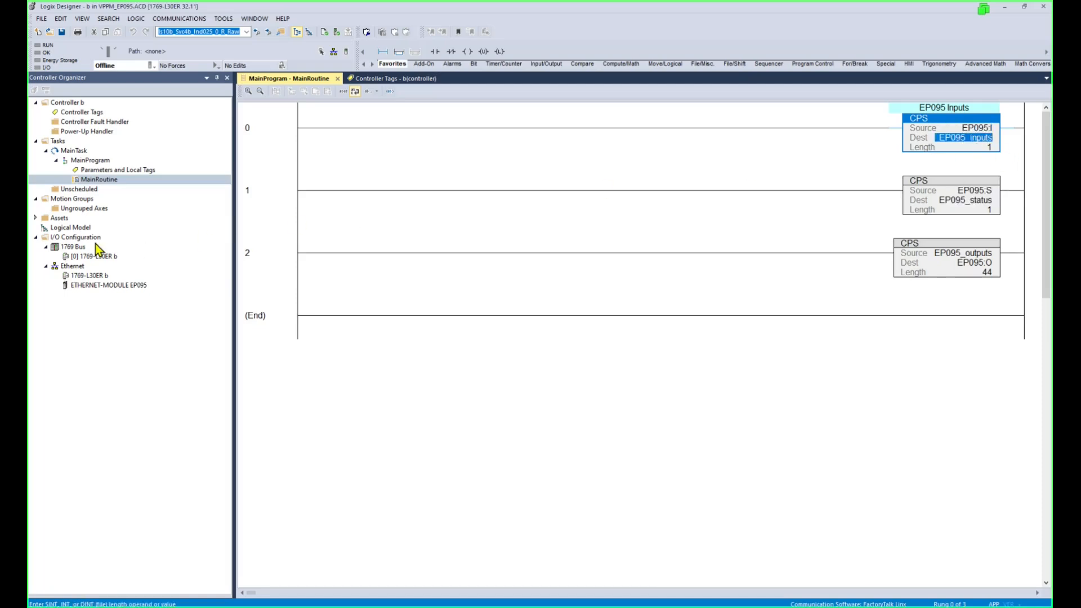
- Expand EP095_outputs in the controller tags, examine its members' descriptions and data types, and collapse it again
left_click(420, 78)
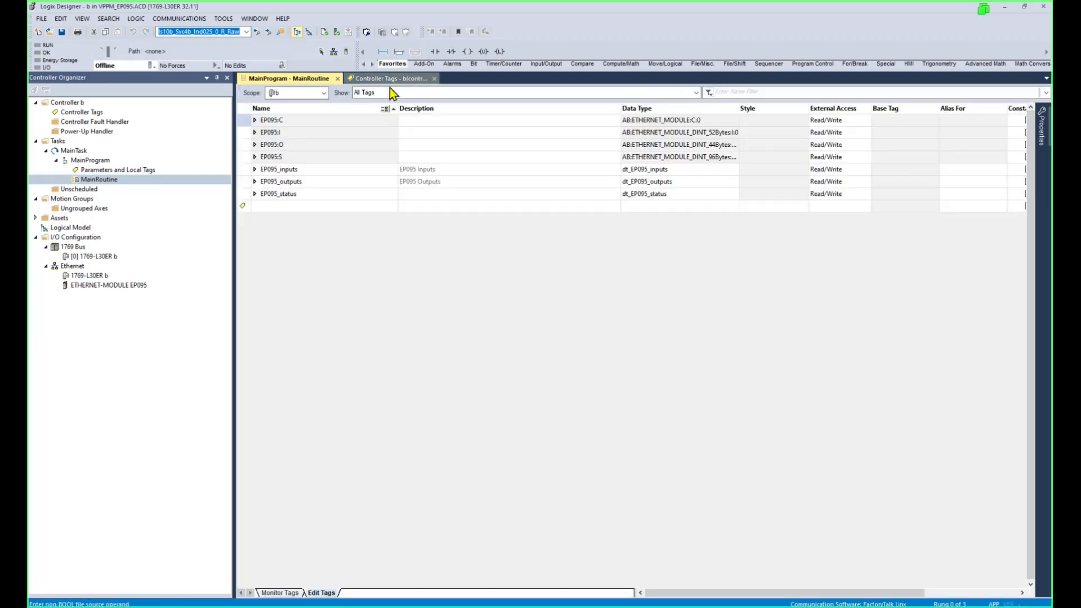
left_click(258, 187)
left_click(255, 183)
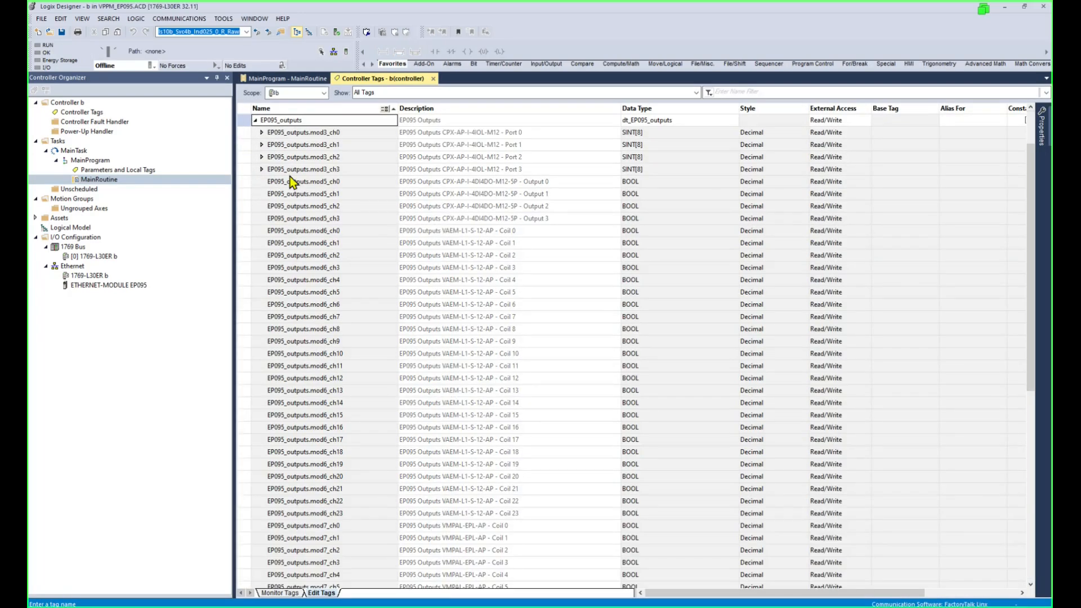
left_click(659, 170)
left_click(683, 268)
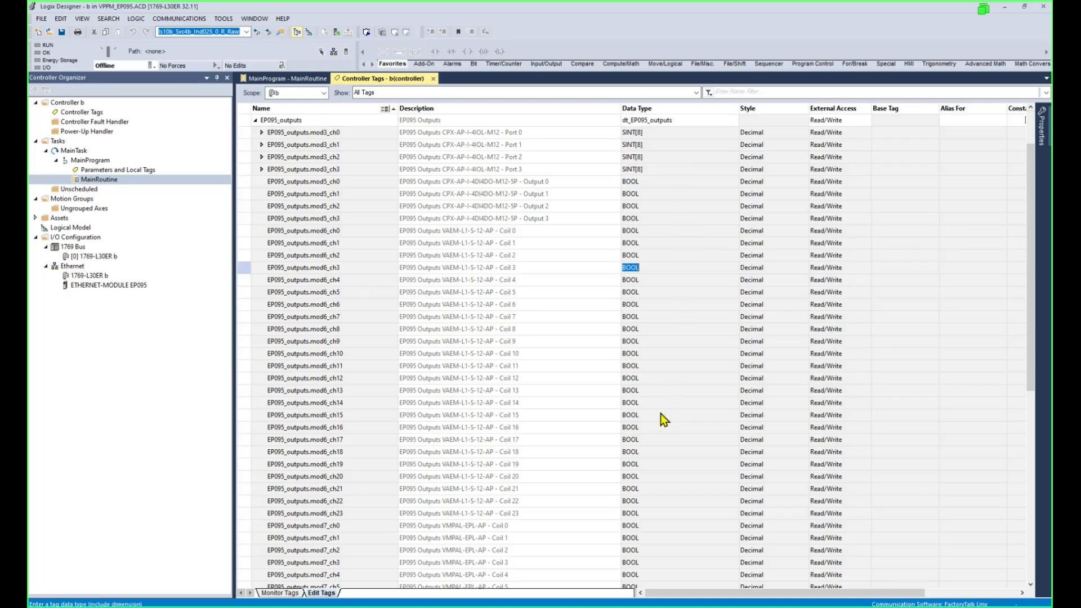
left_click(660, 415)
scroll(657, 539, "down", 4)
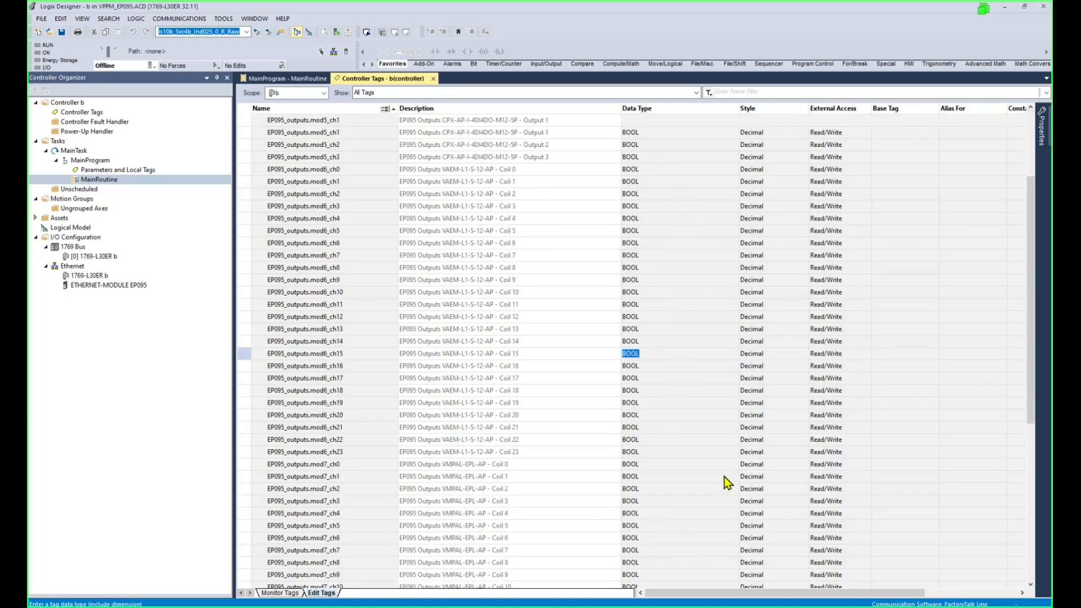
scroll(722, 477, "up", 6)
left_click(255, 182)
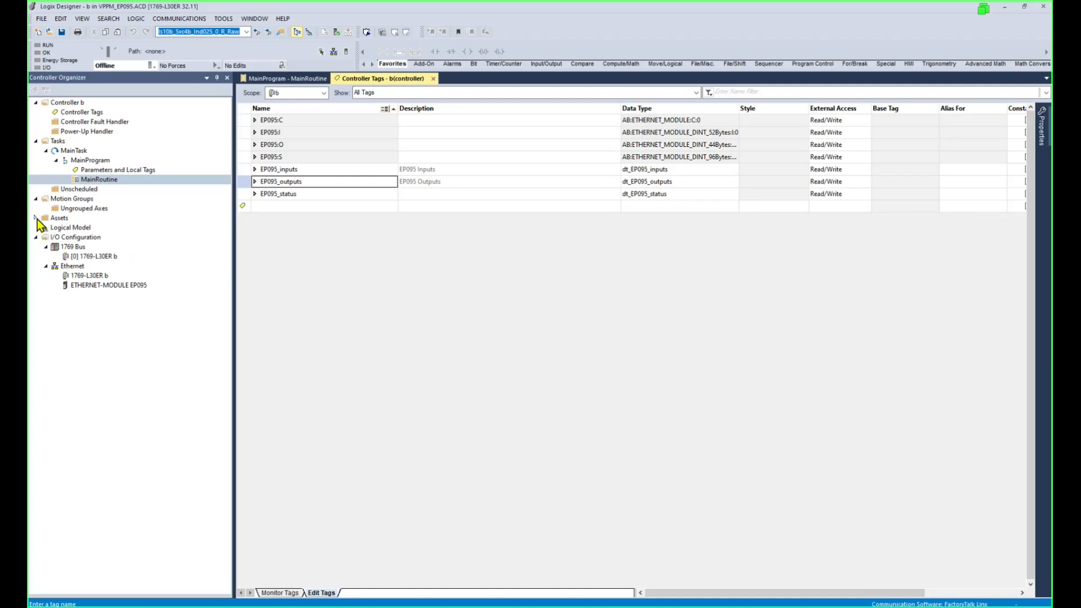
- Open the user-defined data type dt_EP095_inputs and widen the Description column to read its members' full descriptions
left_click(37, 219)
left_click(55, 247)
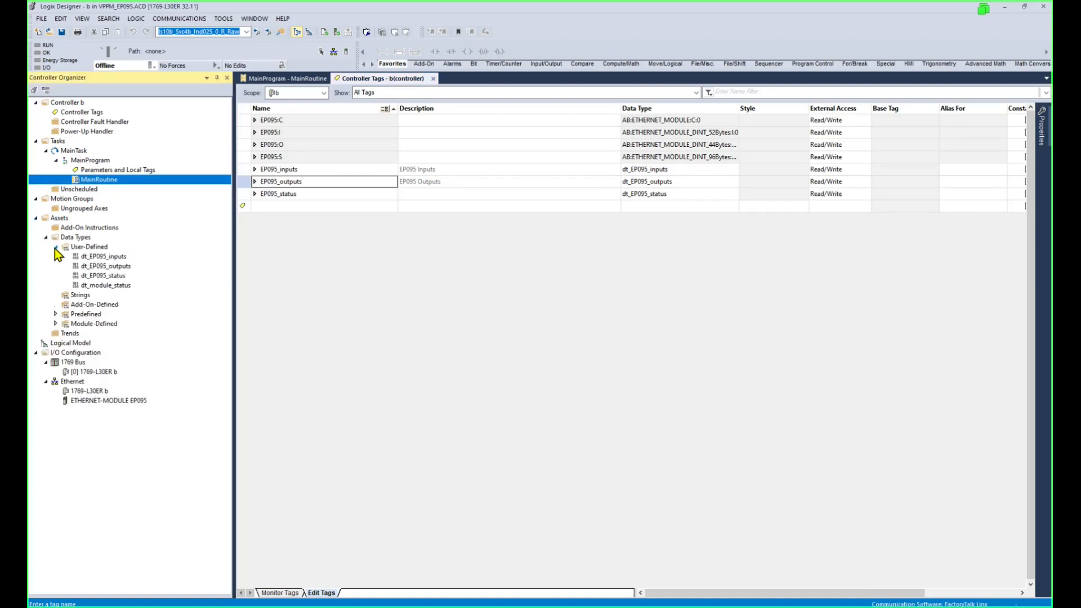
left_click(105, 258)
double_click(103, 257)
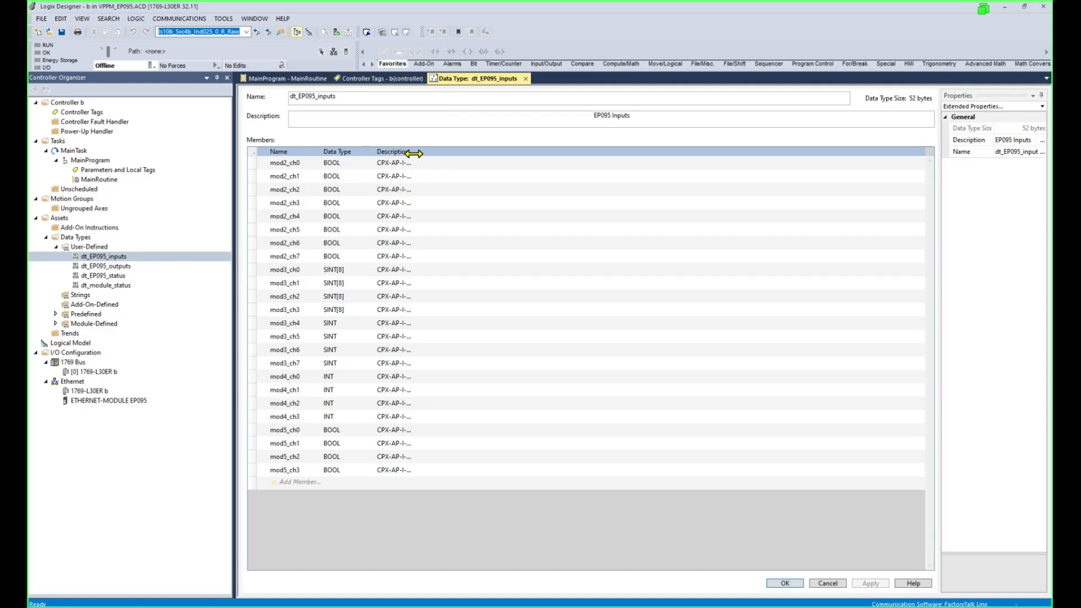
left_click_drag(416, 152, 653, 173)
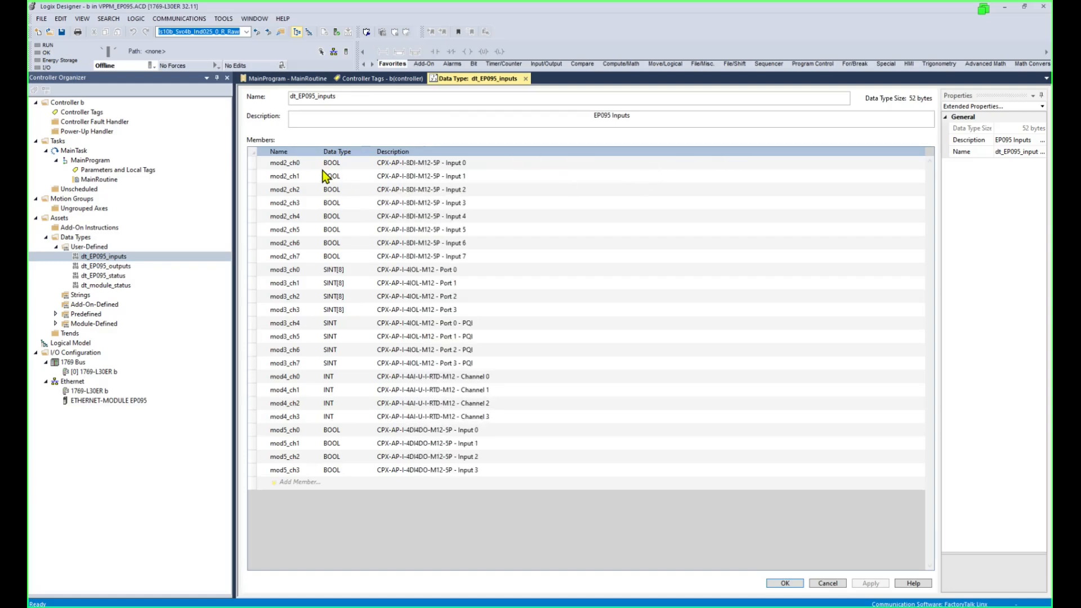
- Open the data types dt_EP095_outputs and dt_EP095_status to examine their members, widening the Name column of the status type
double_click(105, 265)
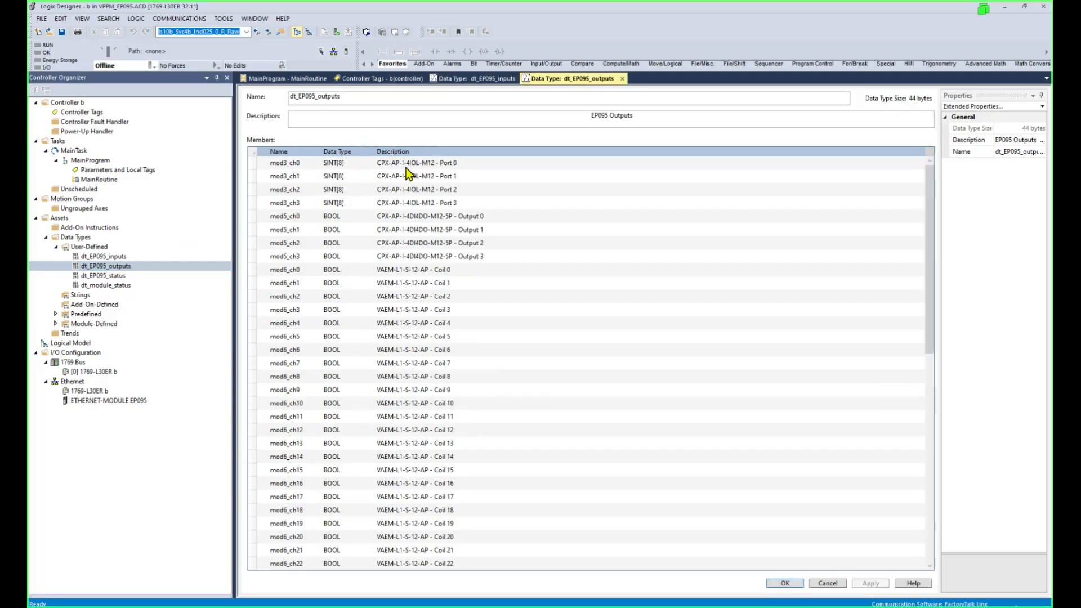
double_click(111, 276)
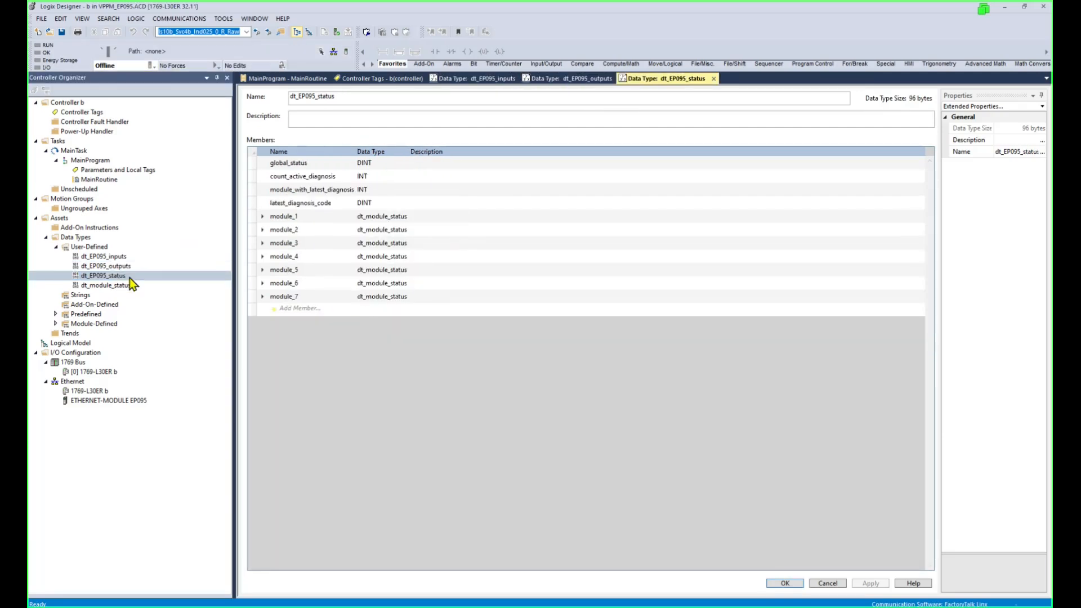
left_click_drag(354, 152, 375, 152)
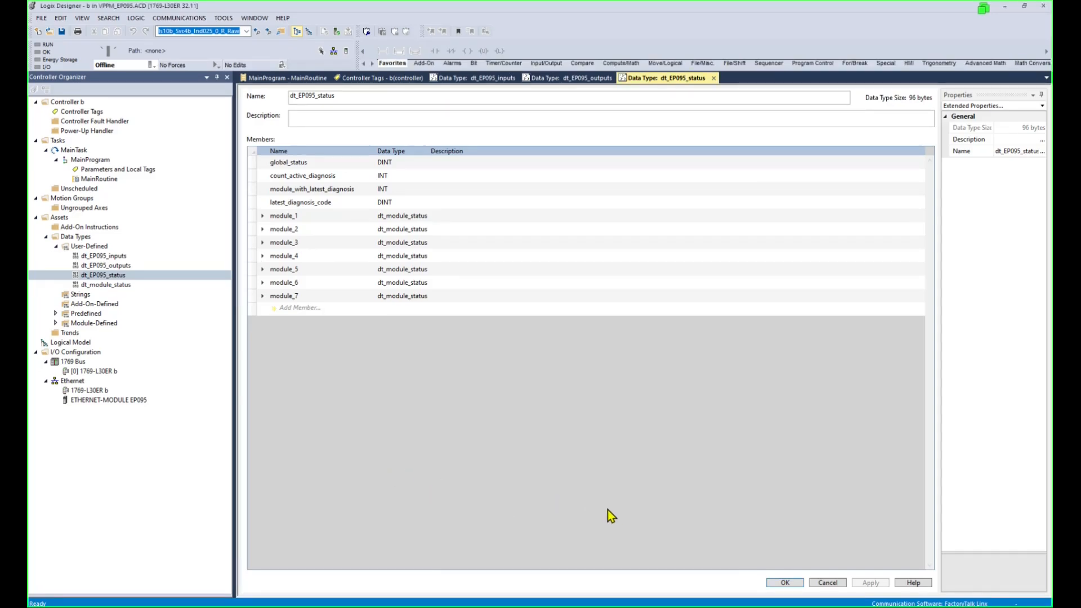
- Switch to Total Commander and open EP095.l5x from the L5X Export Webserver folder in Downloads
mouse_move(470, 605)
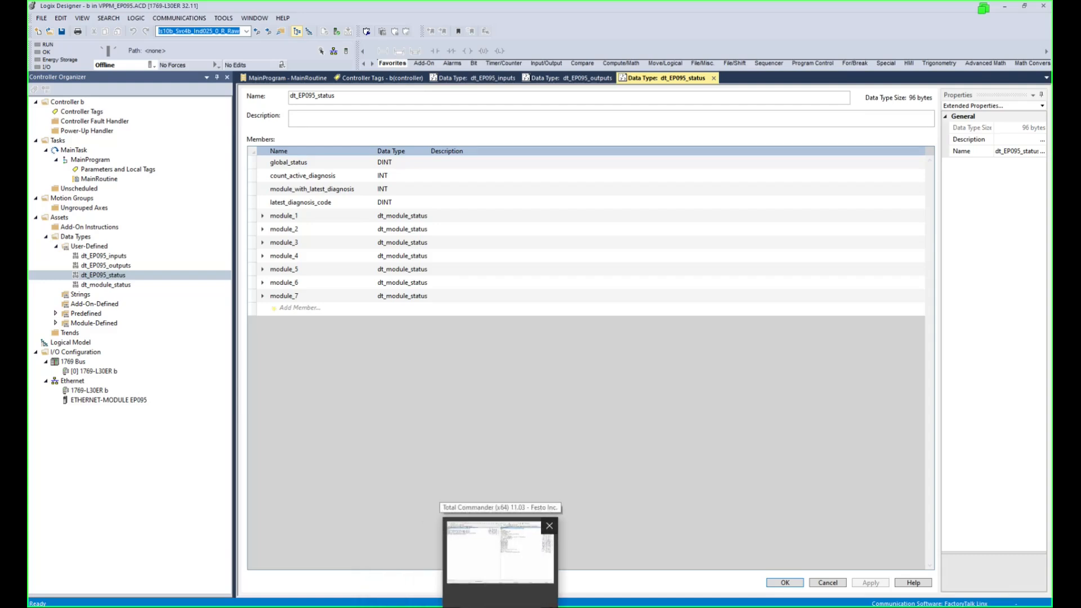
left_click(500, 607)
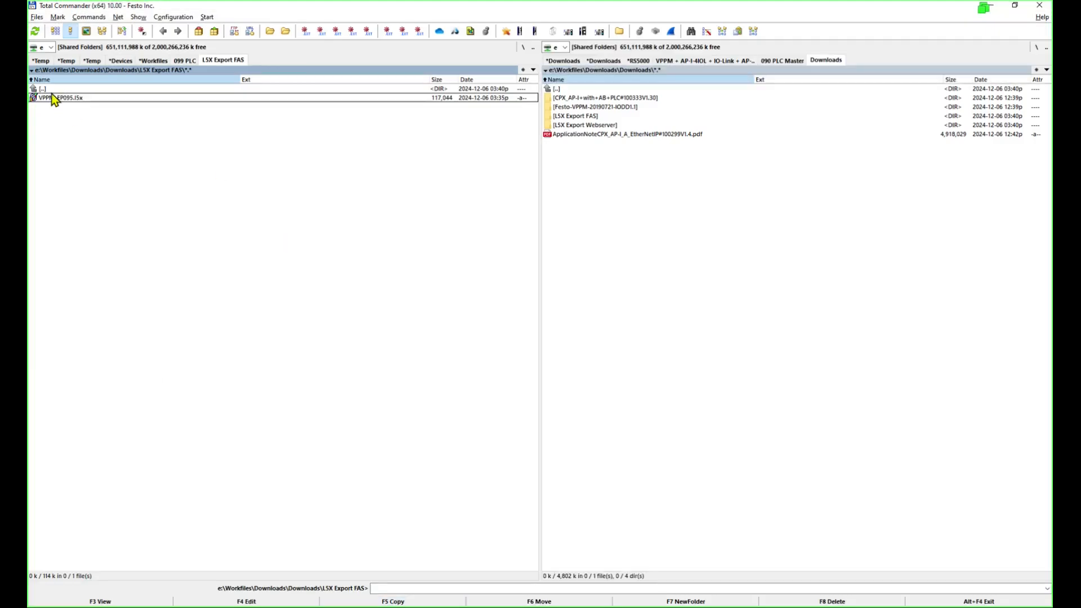
double_click(51, 90)
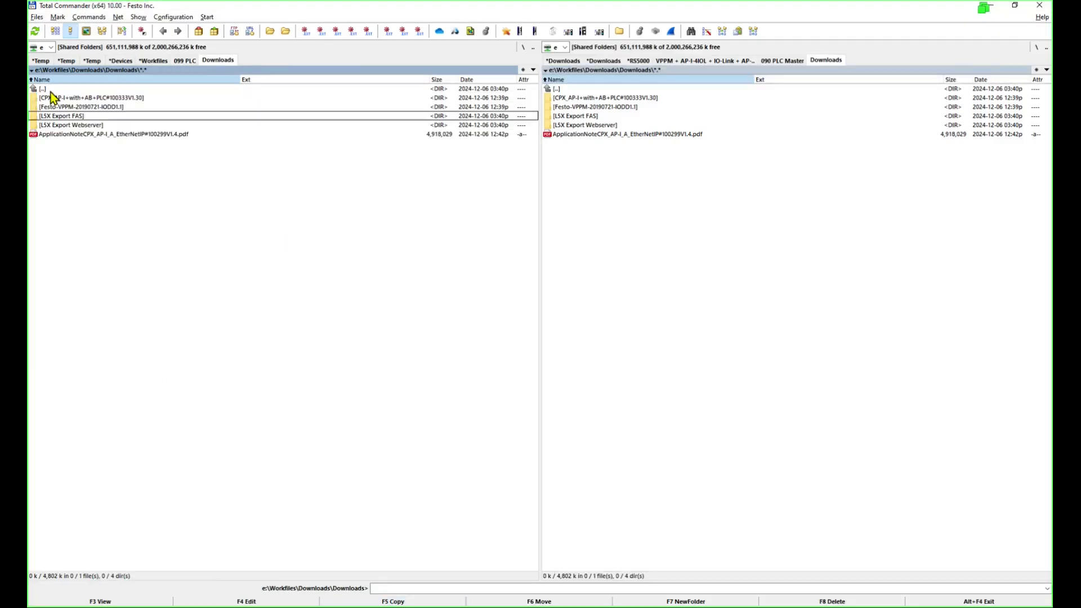
left_click(85, 126)
double_click(85, 126)
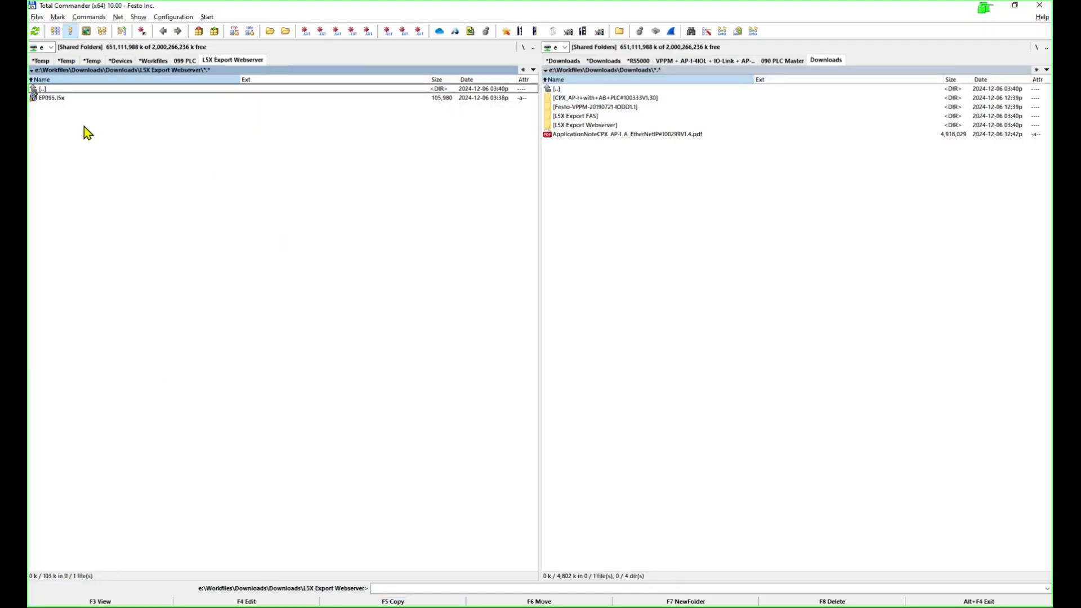
left_click(61, 99)
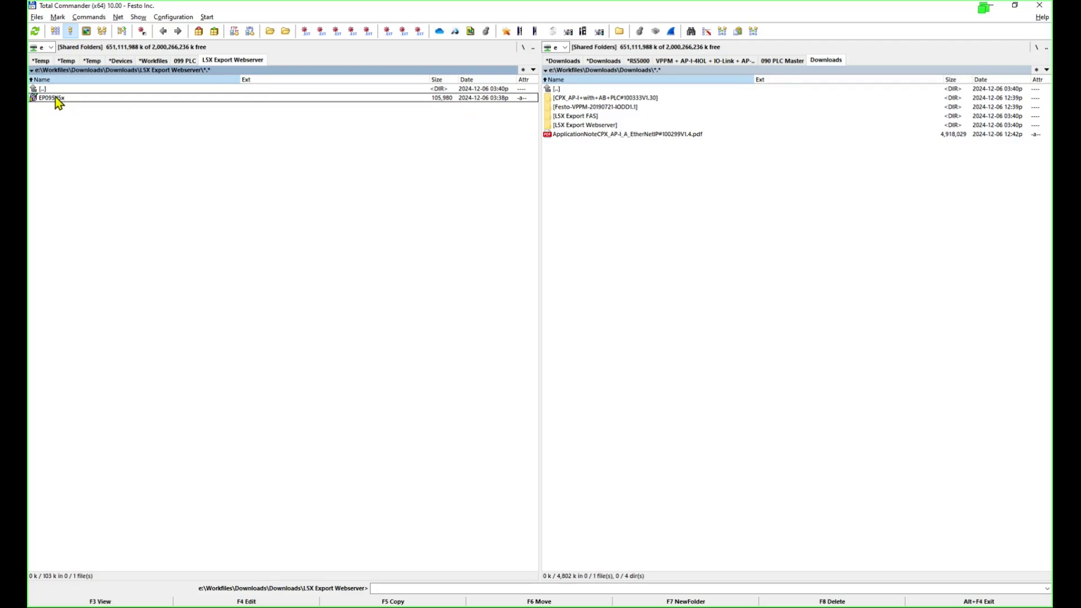
double_click(51, 98)
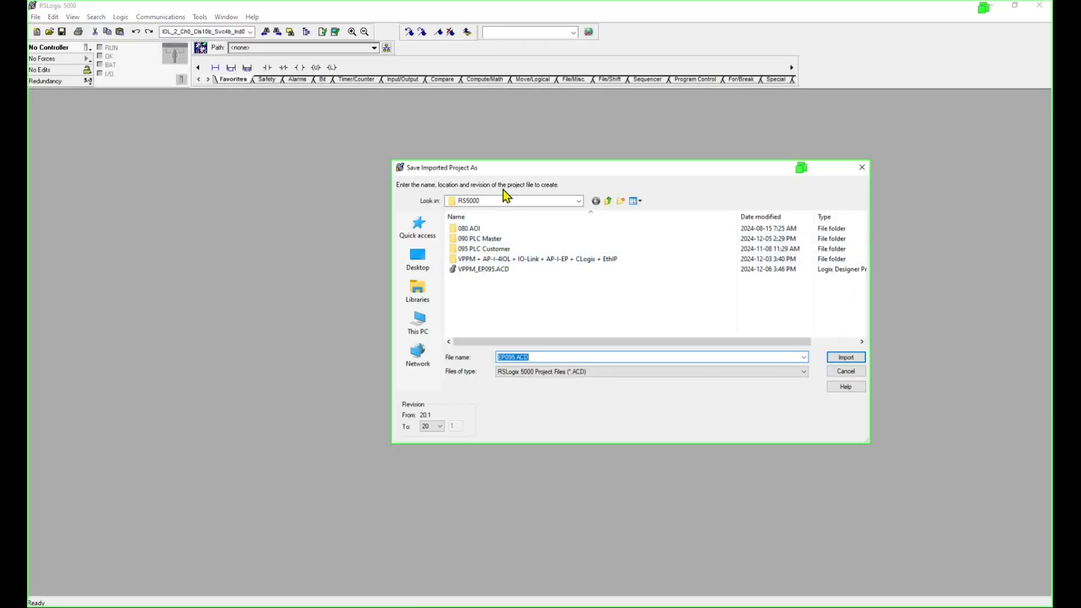
- Import the project as EP095.ACD in the RS5000 folder with the target revision set to 35
left_click(442, 428)
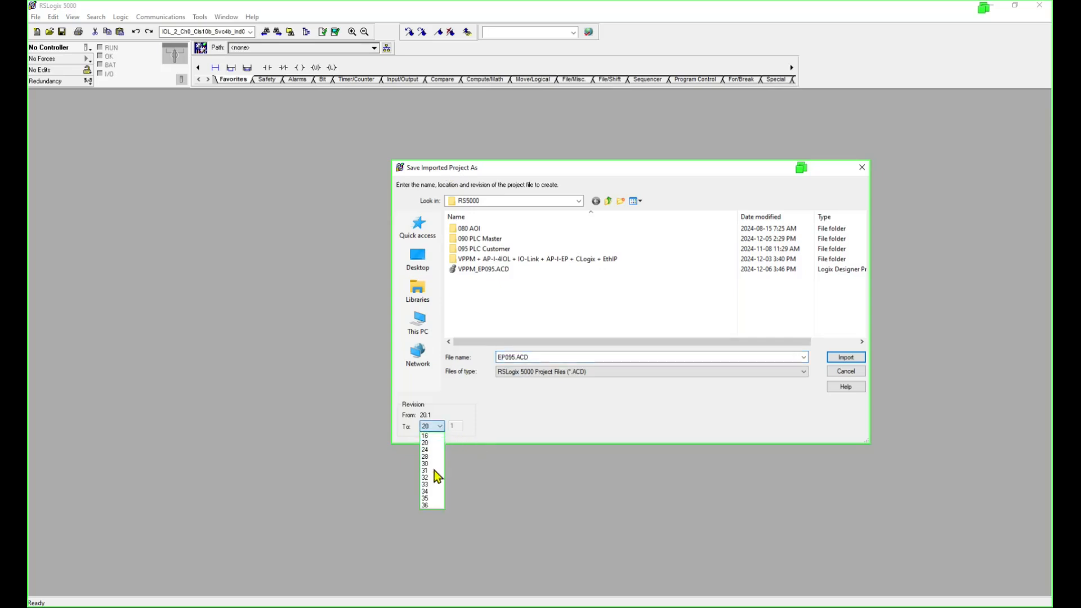
left_click(434, 499)
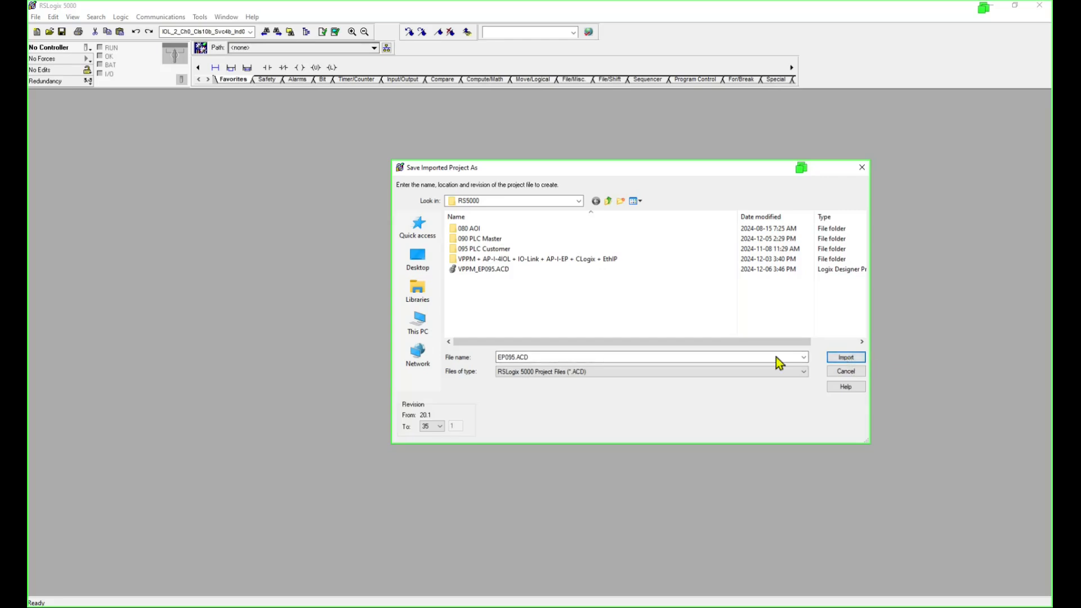
left_click(850, 358)
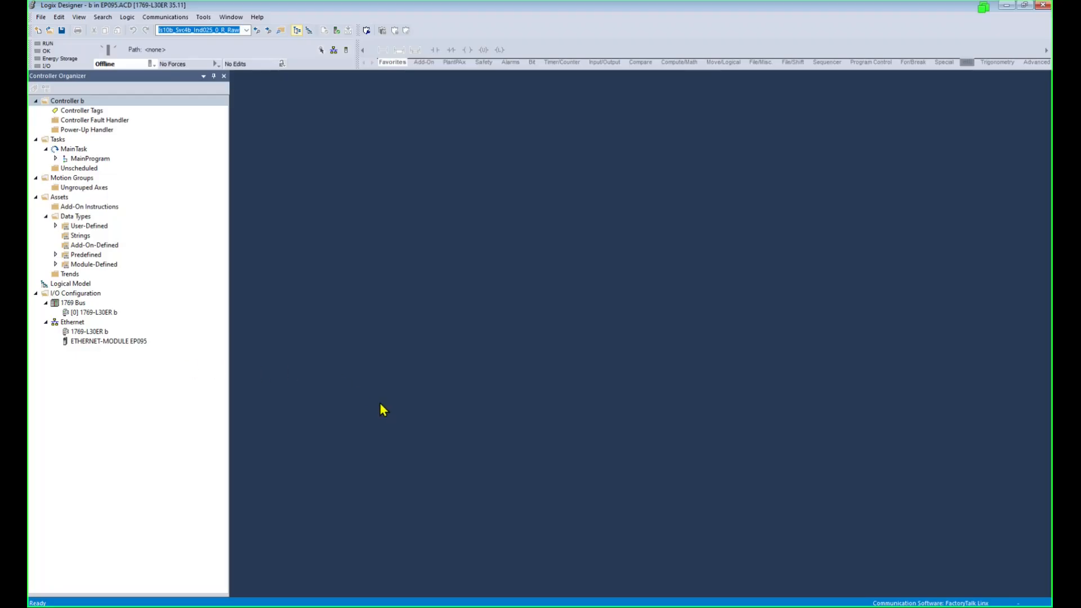
- Compare the properties of ETHERNET-MODULE EP095 in the EP095 and VPPM_EP095 projects, and close both property reports
left_click(126, 342)
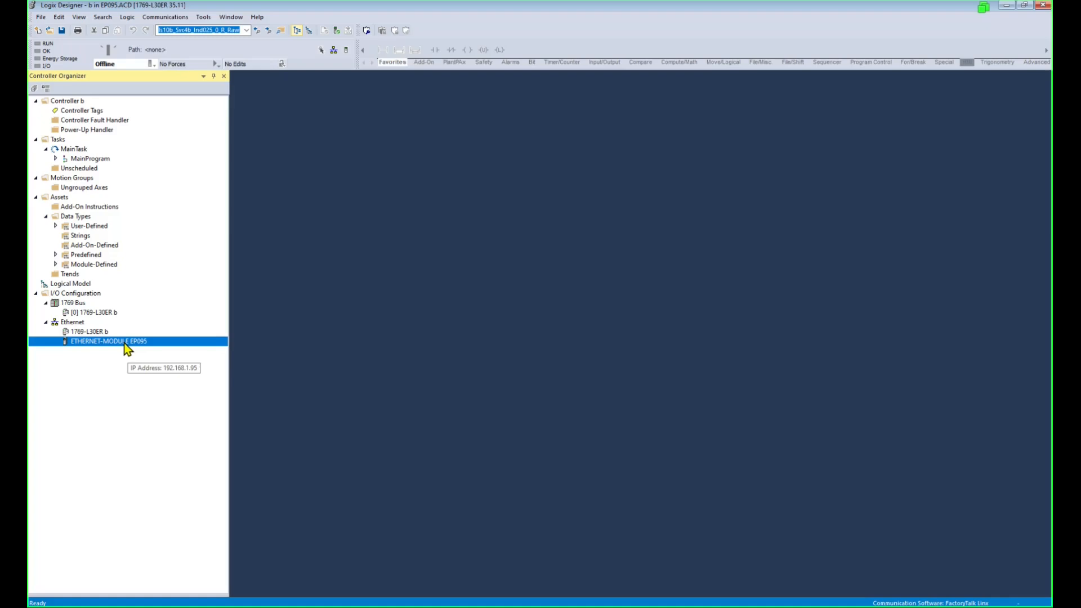
double_click(123, 342)
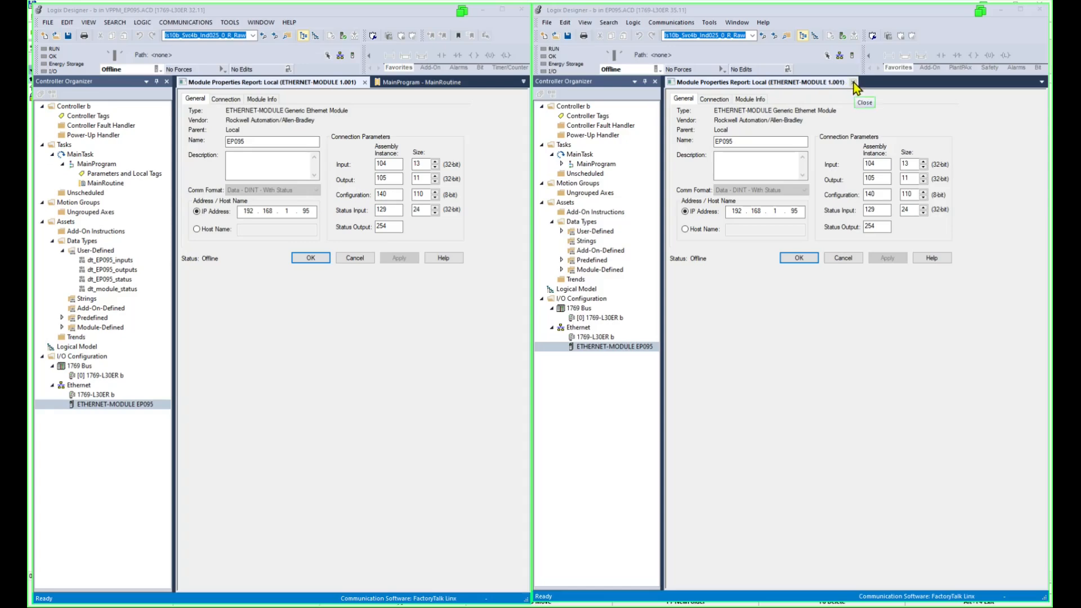
left_click(853, 83)
left_click(365, 83)
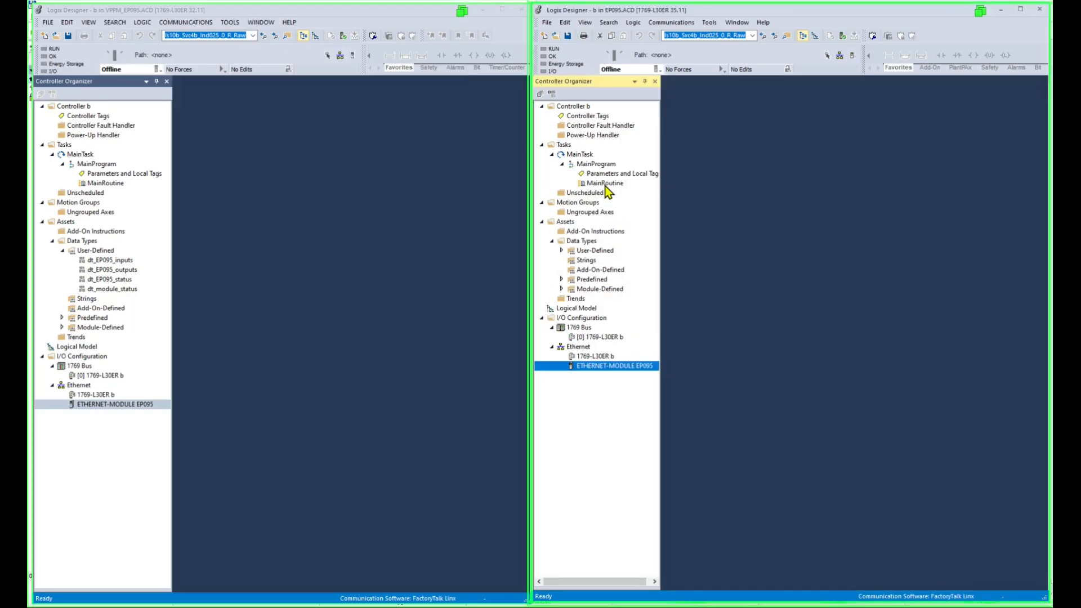
- Open MainRoutine in both projects to compare the ladder logic, including the EP095_status.global_status.0 contact on rung 2
double_click(606, 184)
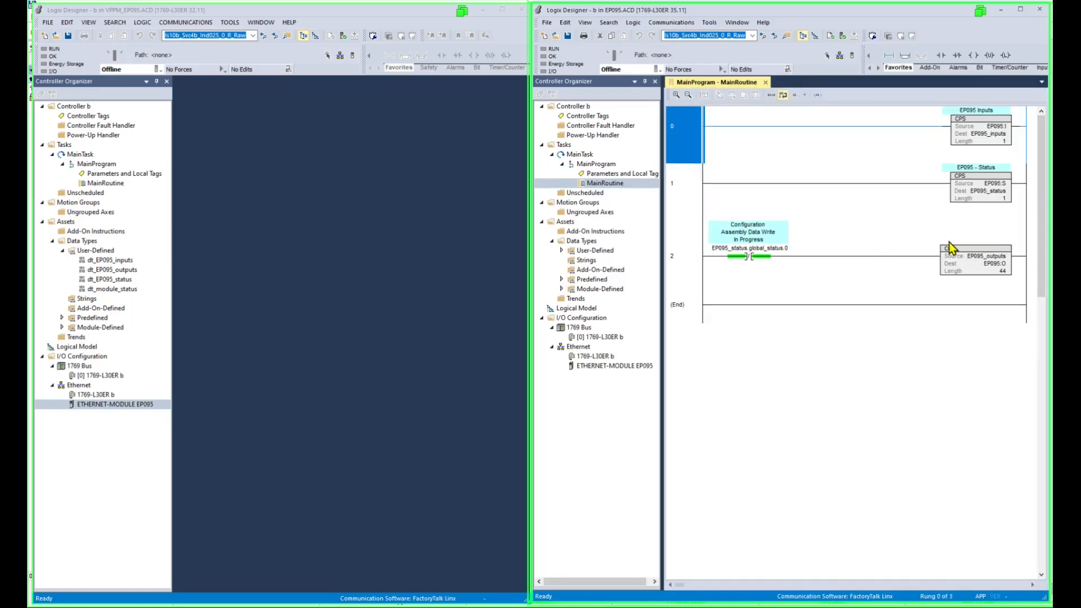
left_click(766, 249)
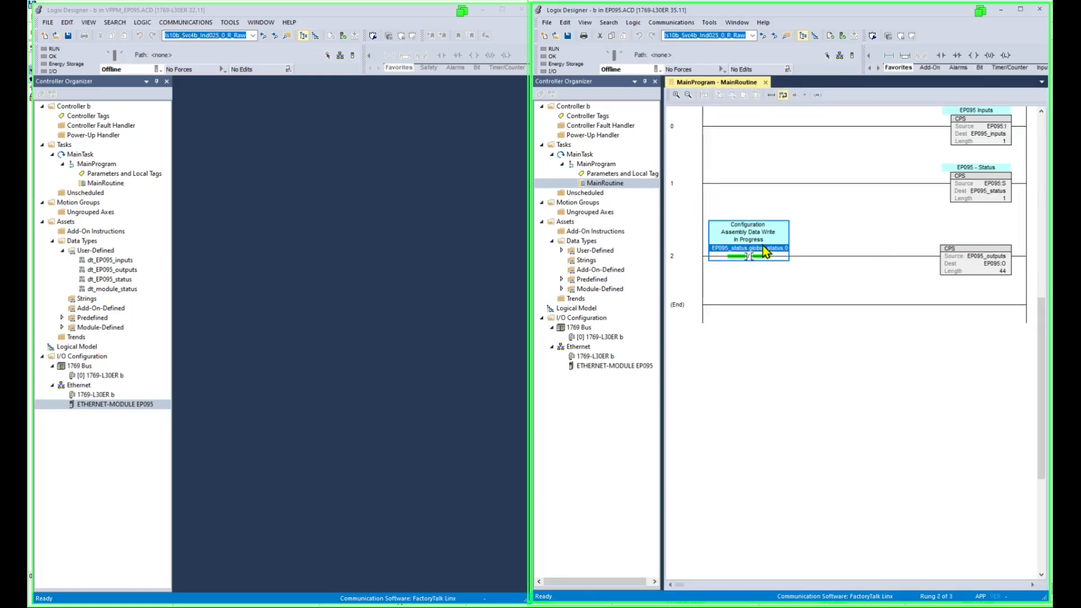
double_click(96, 183)
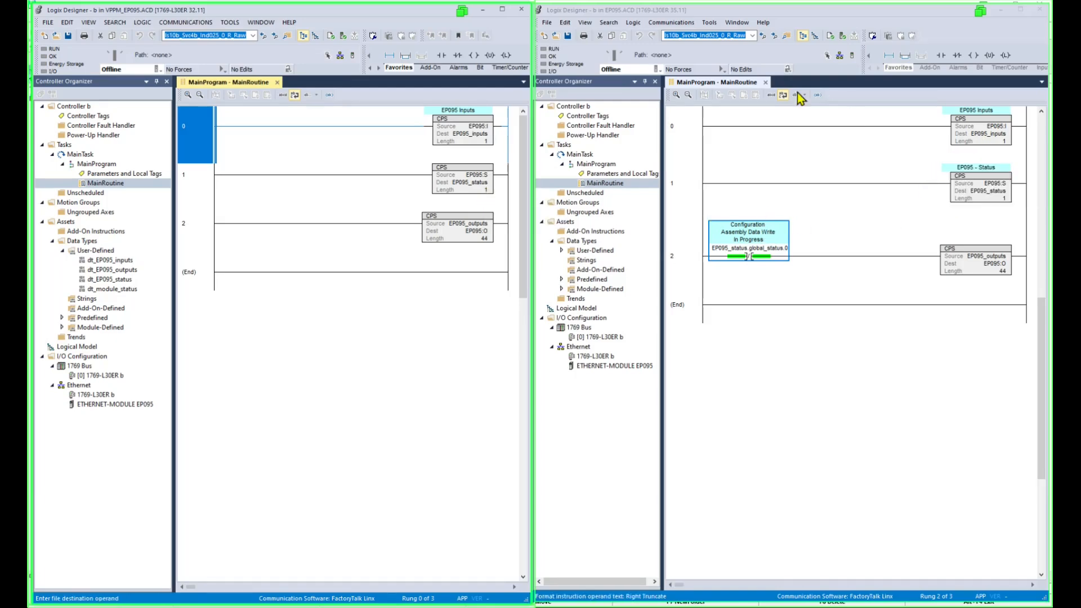
- Open the controller tags in both projects and expand EP095_inputs to compare the tag structures
double_click(588, 115)
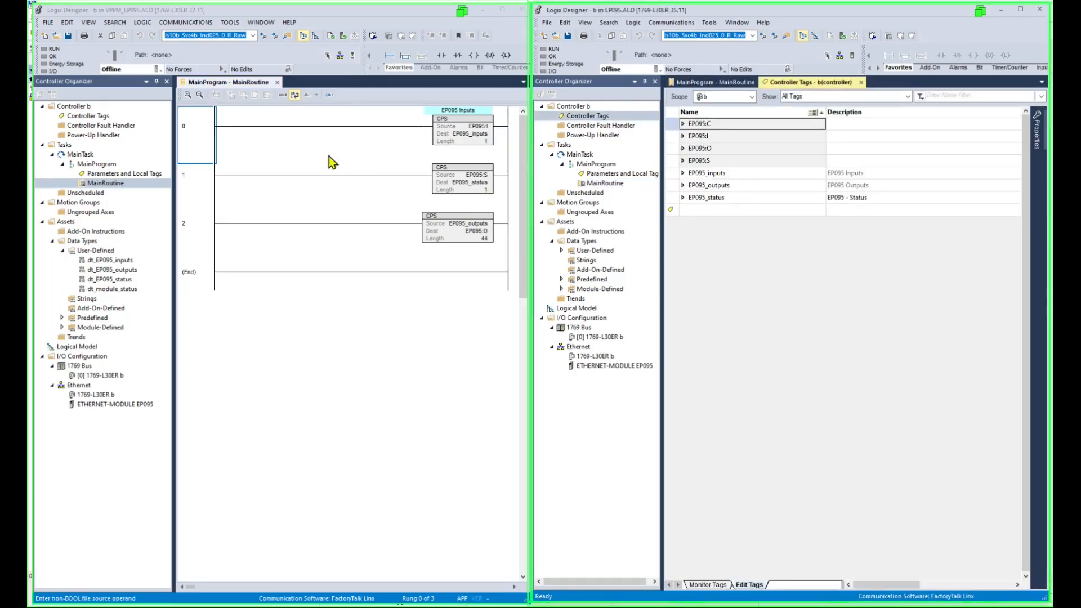
double_click(81, 115)
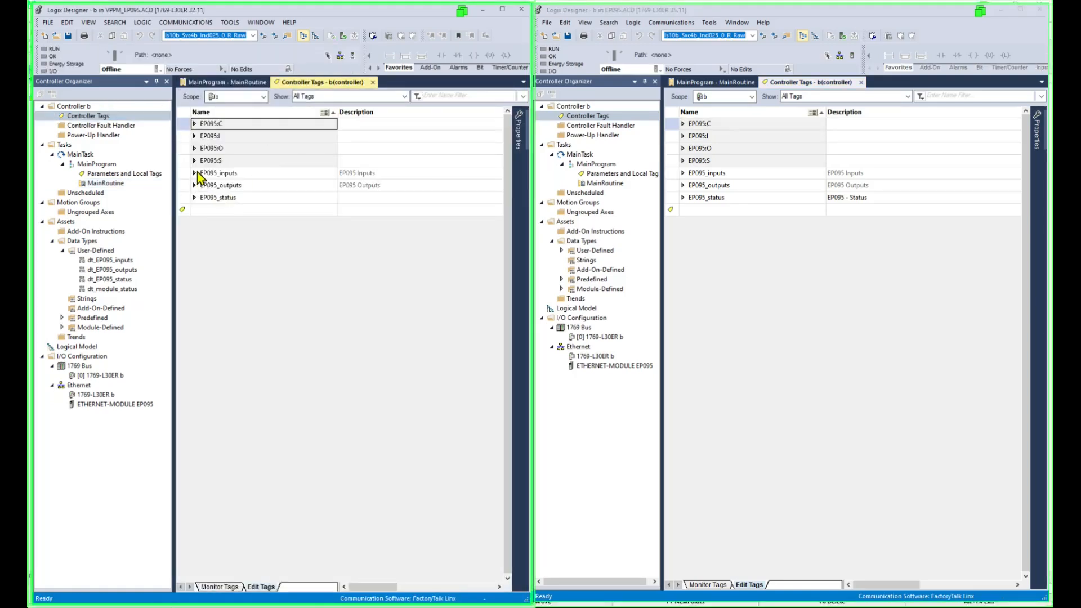
left_click(197, 172)
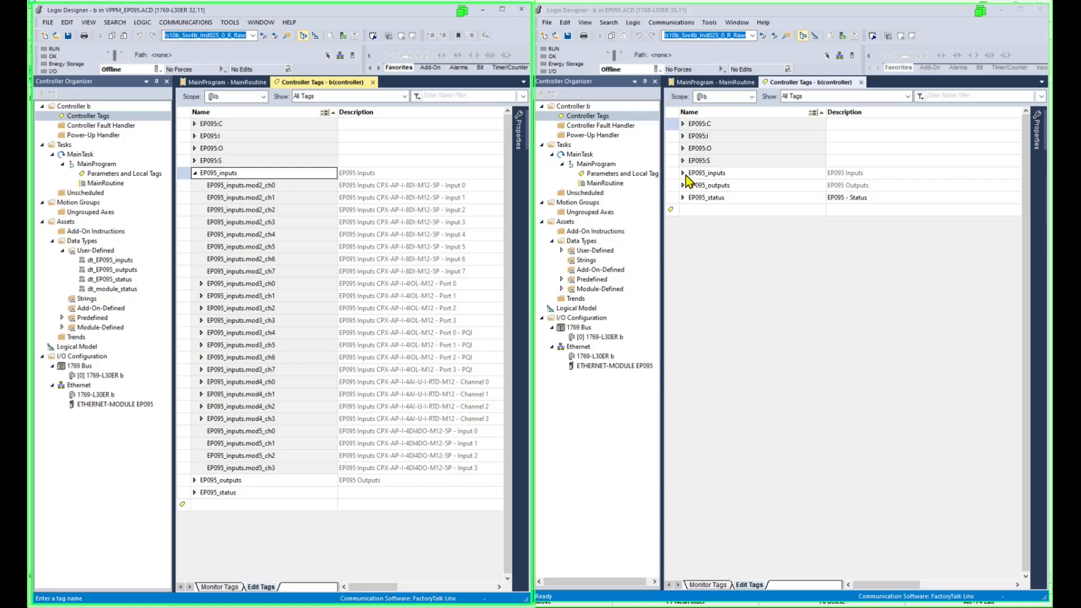
left_click(683, 173)
left_click(682, 173)
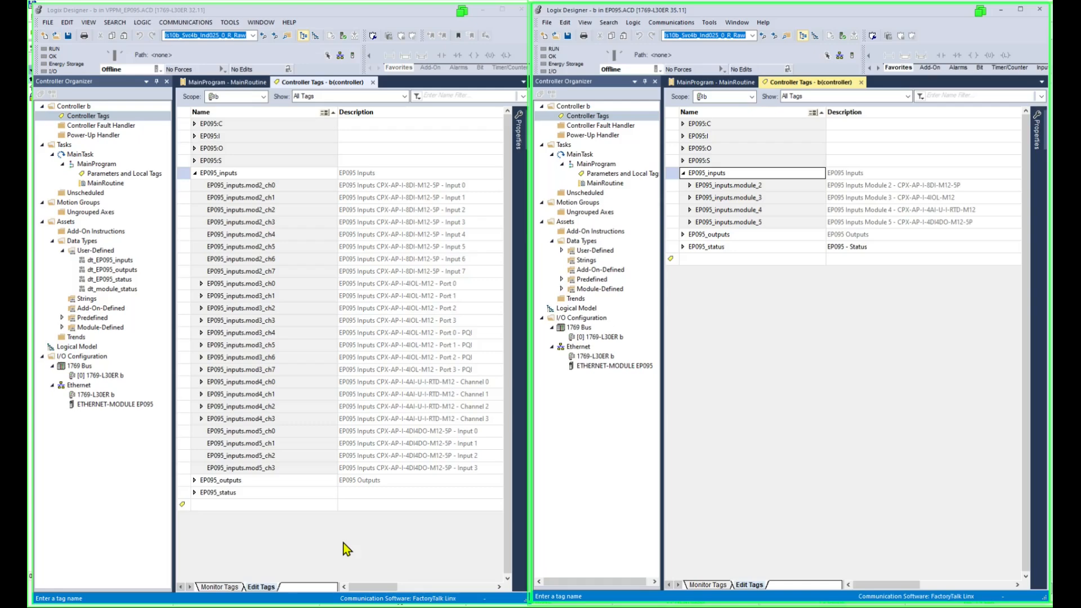
- Close the VPPM_EP095 project and switch to the 1769-L18ER-BB1B PLC project
left_click(156, 13)
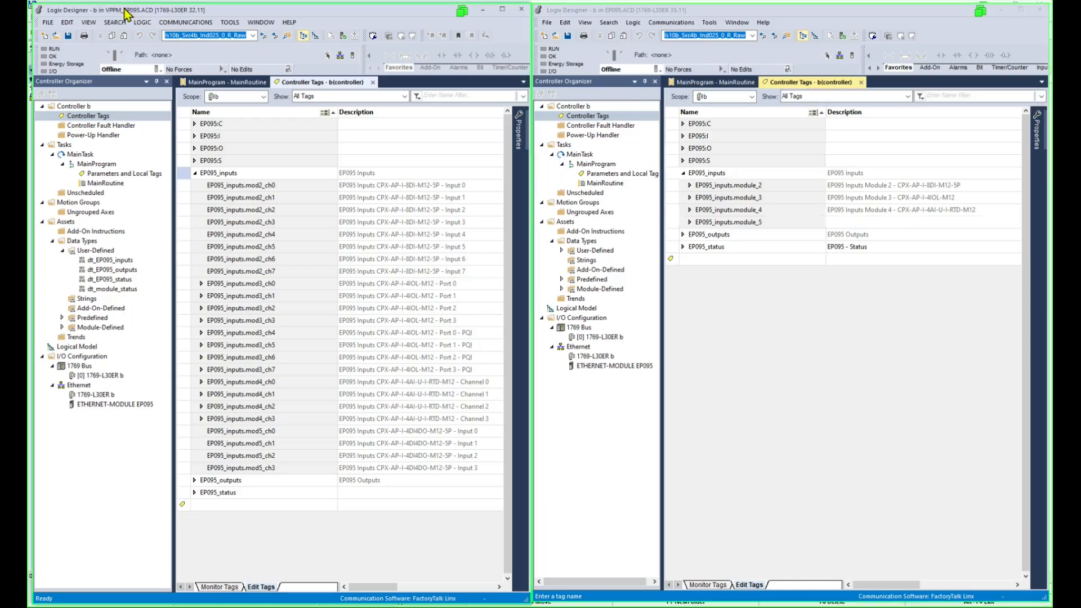
left_click(521, 10)
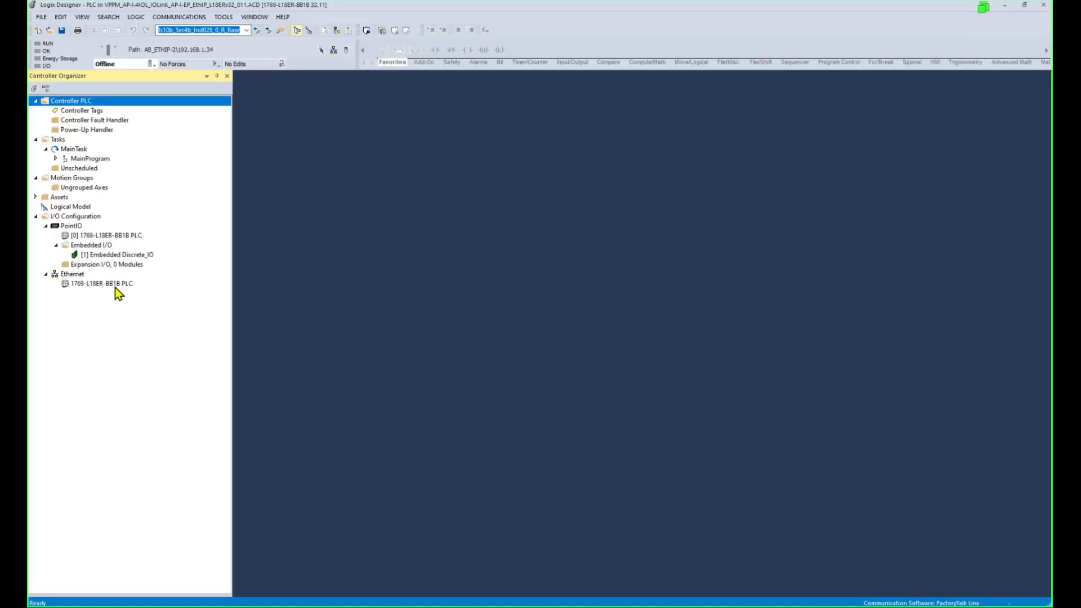
left_click(115, 285)
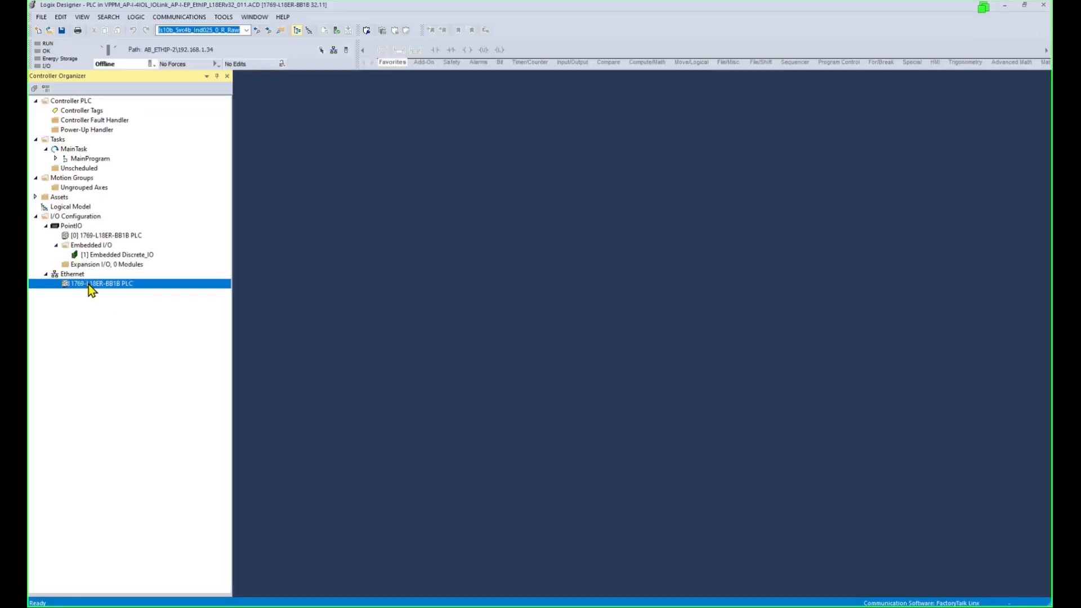
left_click(129, 346)
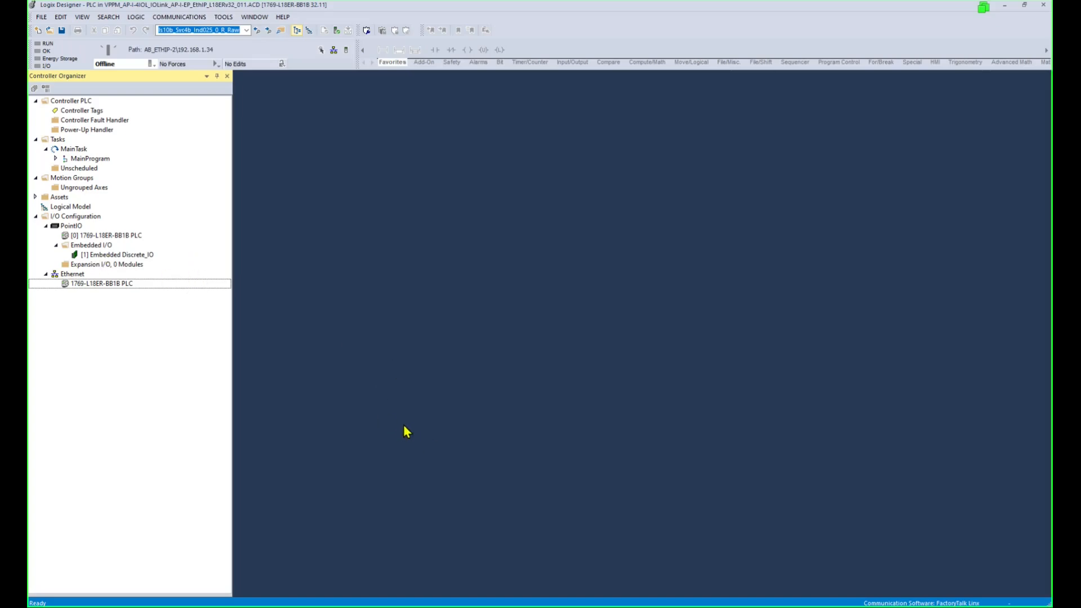
- Copy ETHERNET-MODULE EP095 from the EP095 project and paste it under the PLC project's Ethernet network
left_click(455, 600)
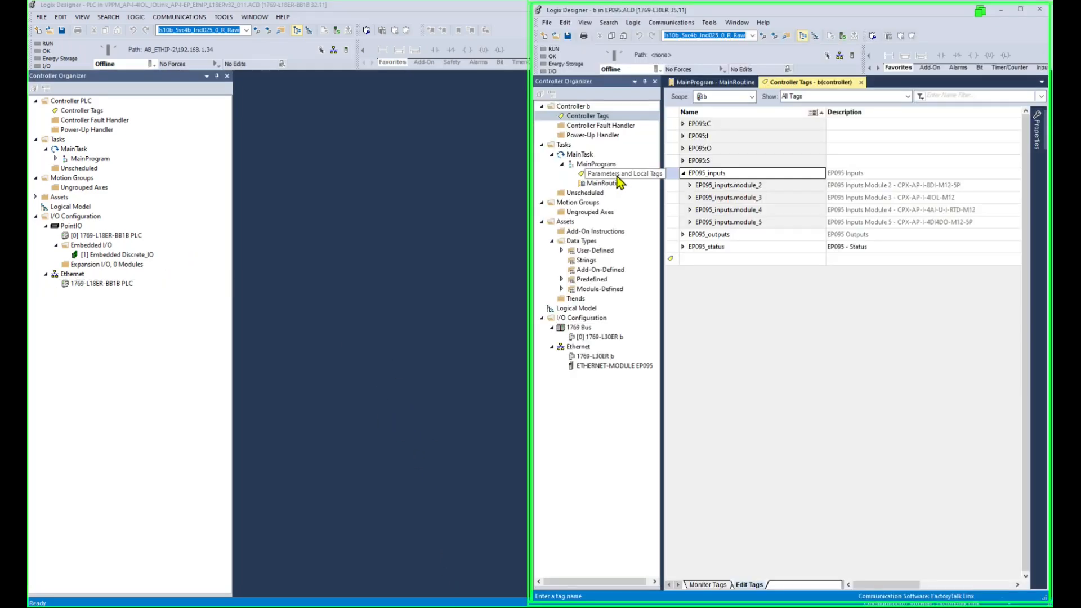
right_click(606, 367)
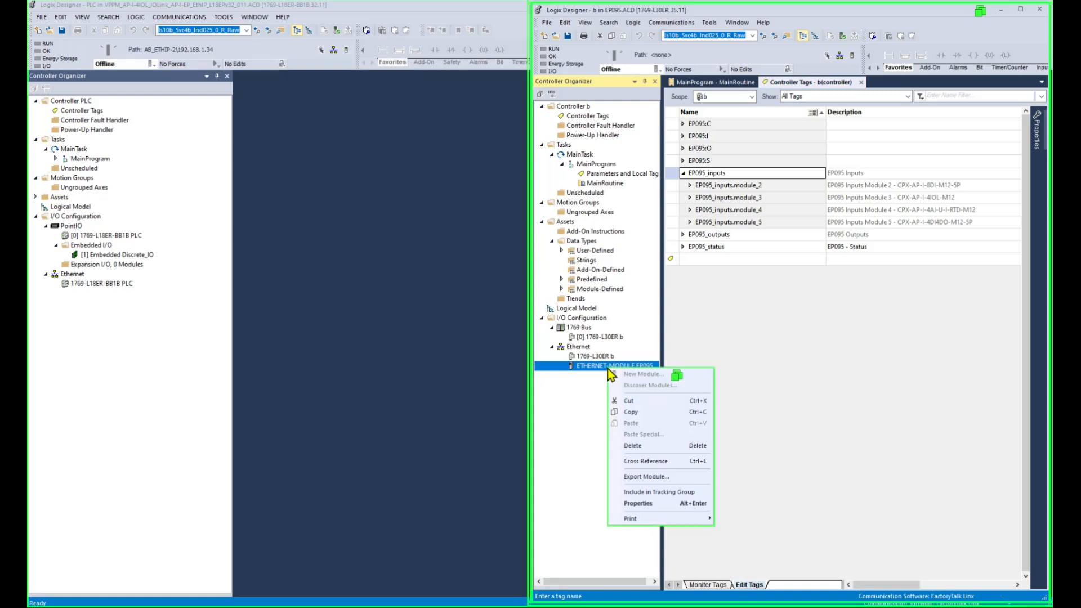
left_click(640, 416)
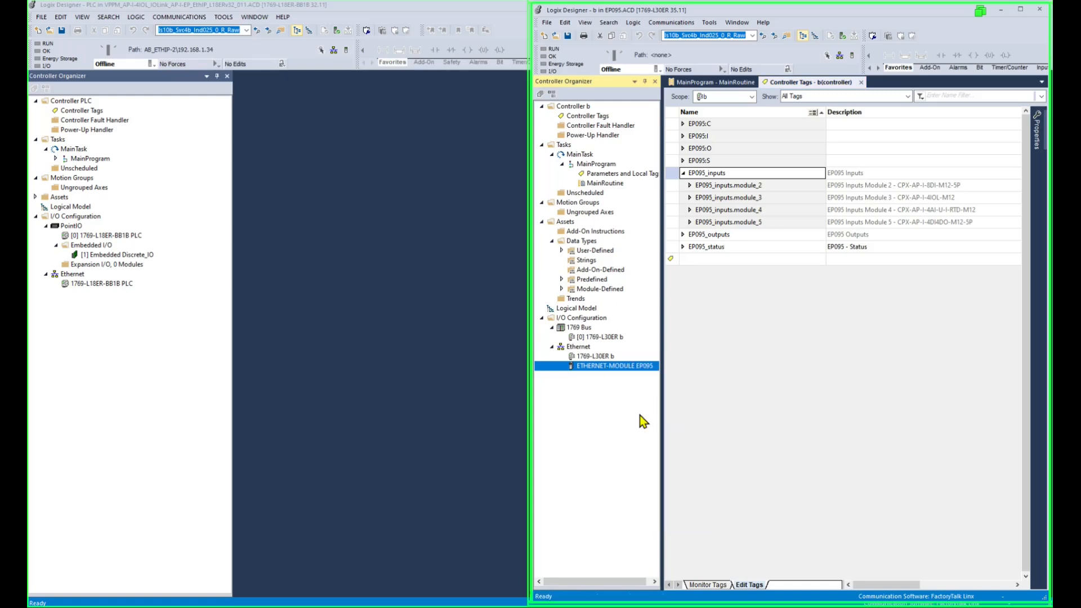
left_click(76, 275)
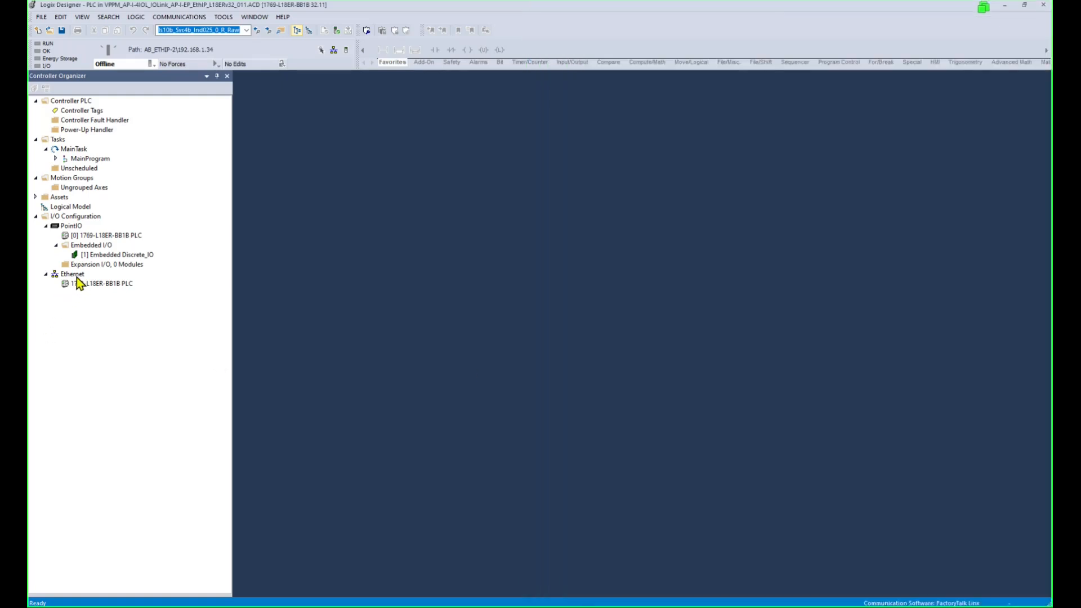
key("ctrl+v")
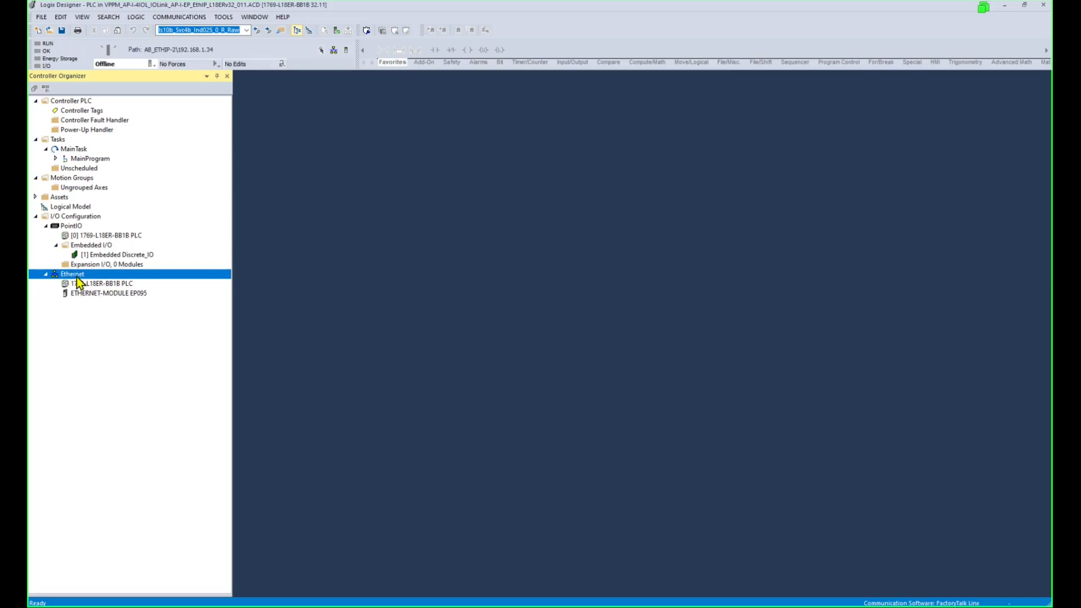
left_click(84, 274)
right_click(84, 274)
left_click(430, 366)
- Switch to the EP095 project and export its MainRoutine as an L5X file
key("alt+Tab")
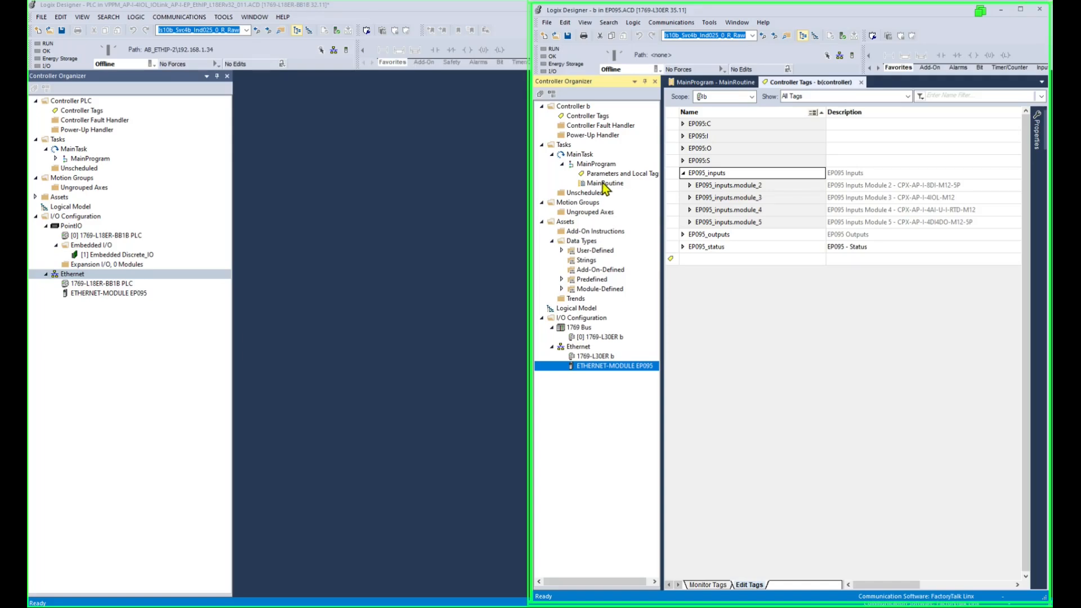
left_click(603, 184)
right_click(601, 183)
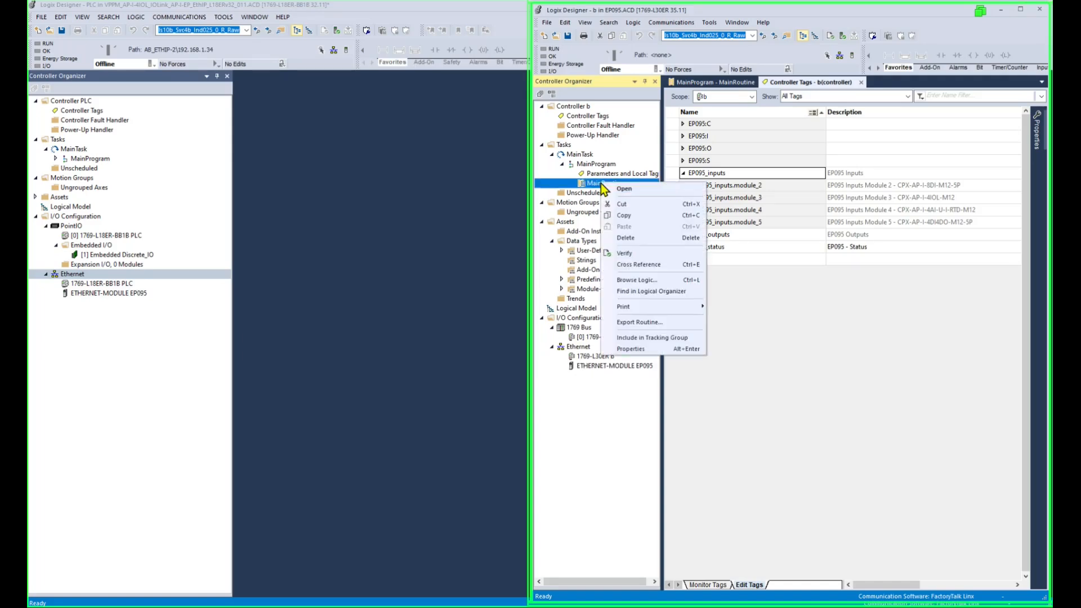
left_click(642, 322)
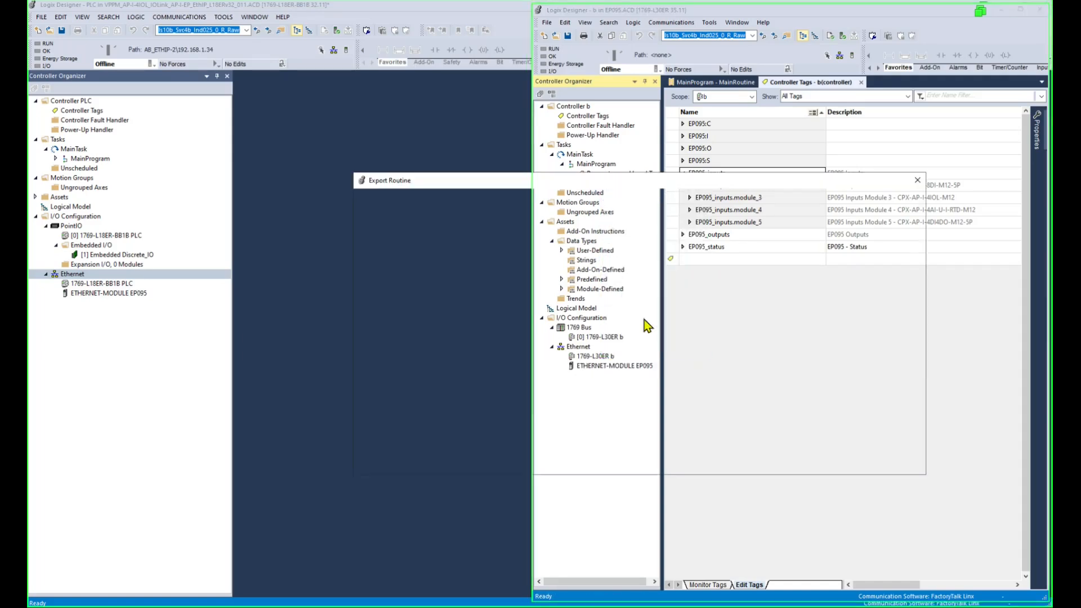
left_click(903, 389)
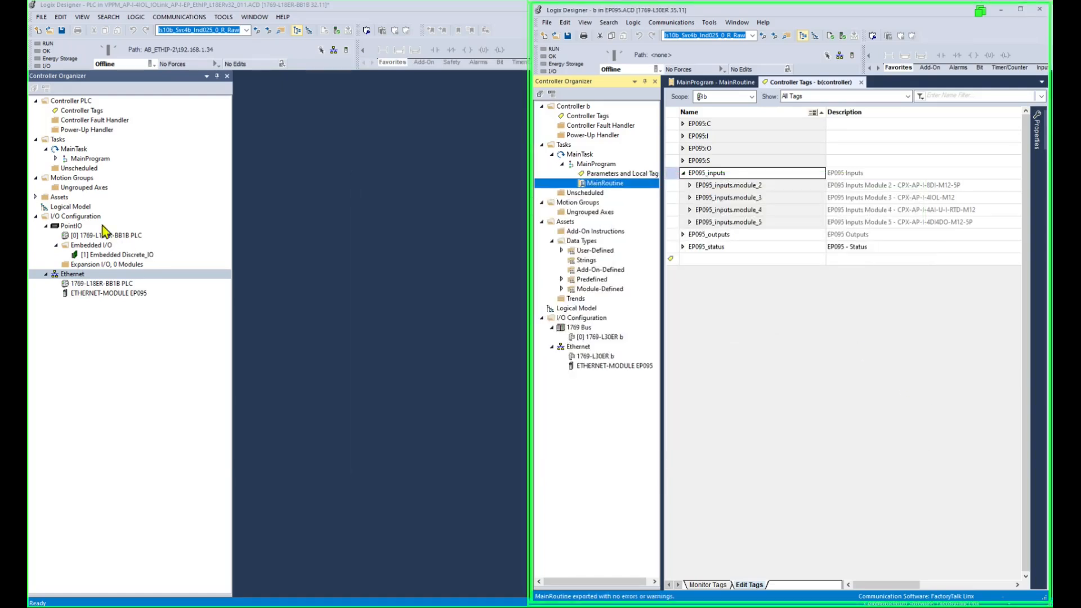
- Import MainRoutine_Routine_RLL.L5X into the PLC project's MainProgram, overwriting the existing MainRoutine, and dismiss the import report
left_click(71, 162)
right_click(72, 160)
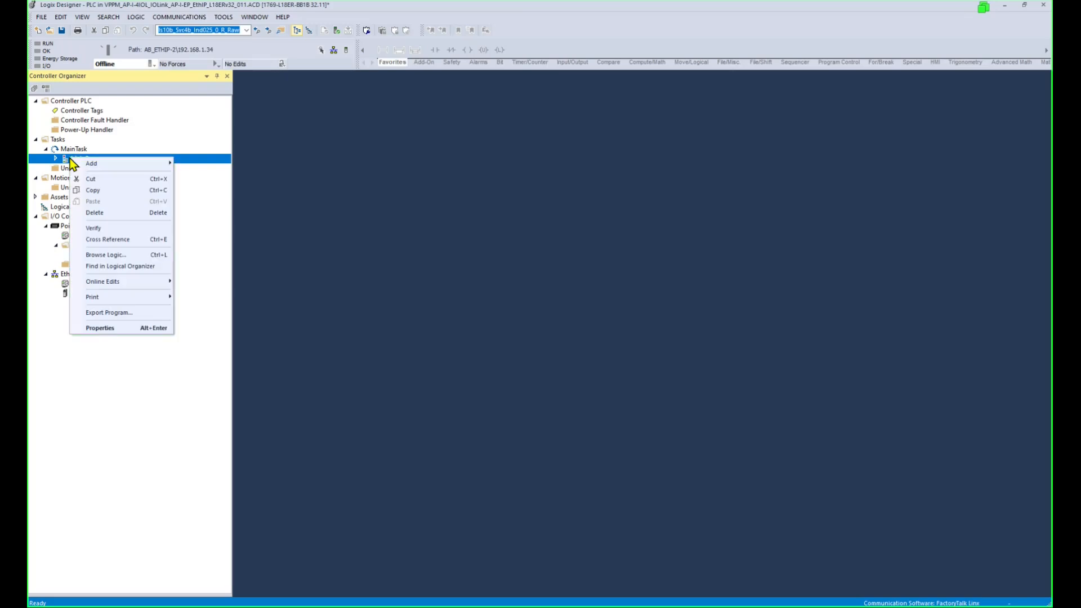
mouse_move(125, 164)
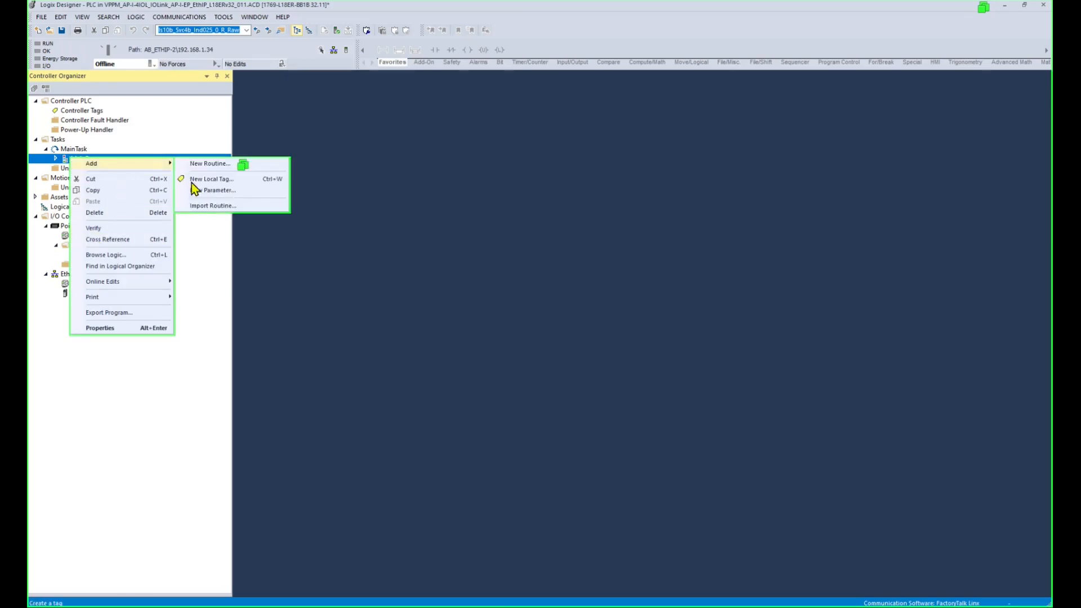
left_click(198, 206)
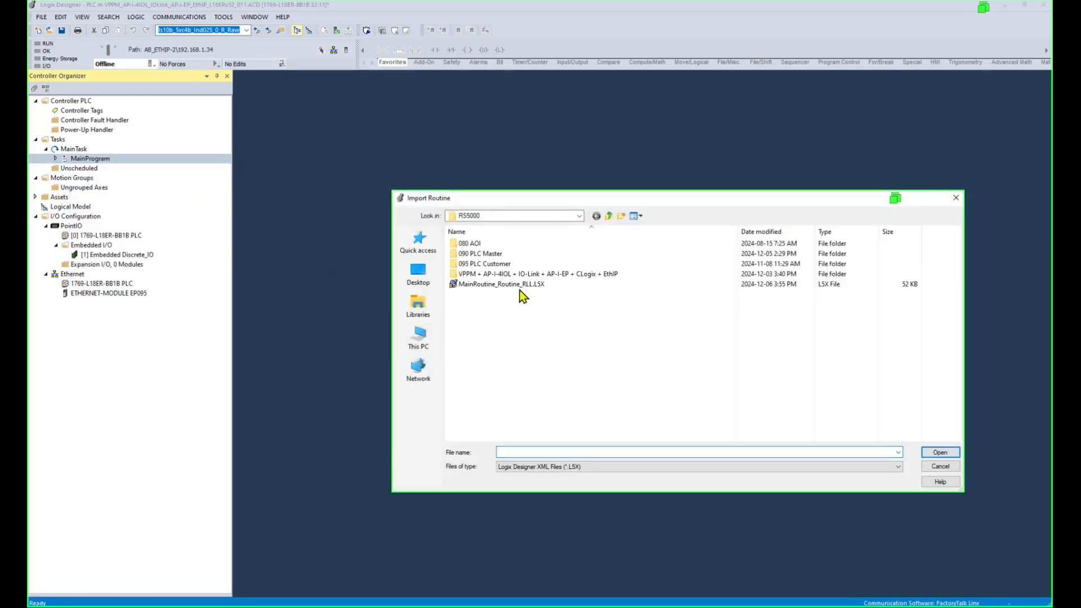
left_click(519, 286)
left_click(949, 455)
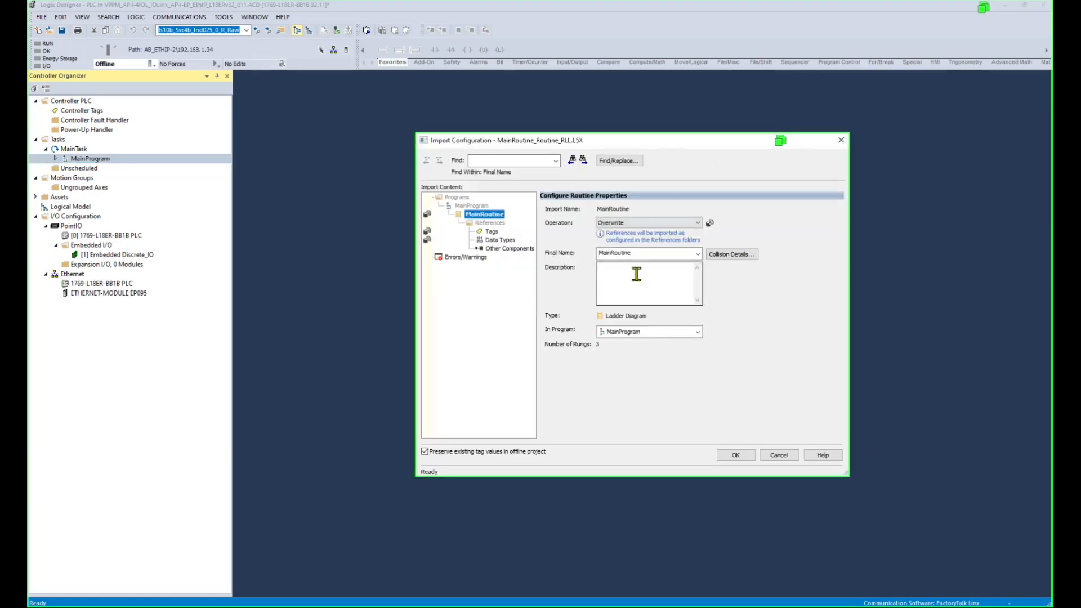
left_click(746, 456)
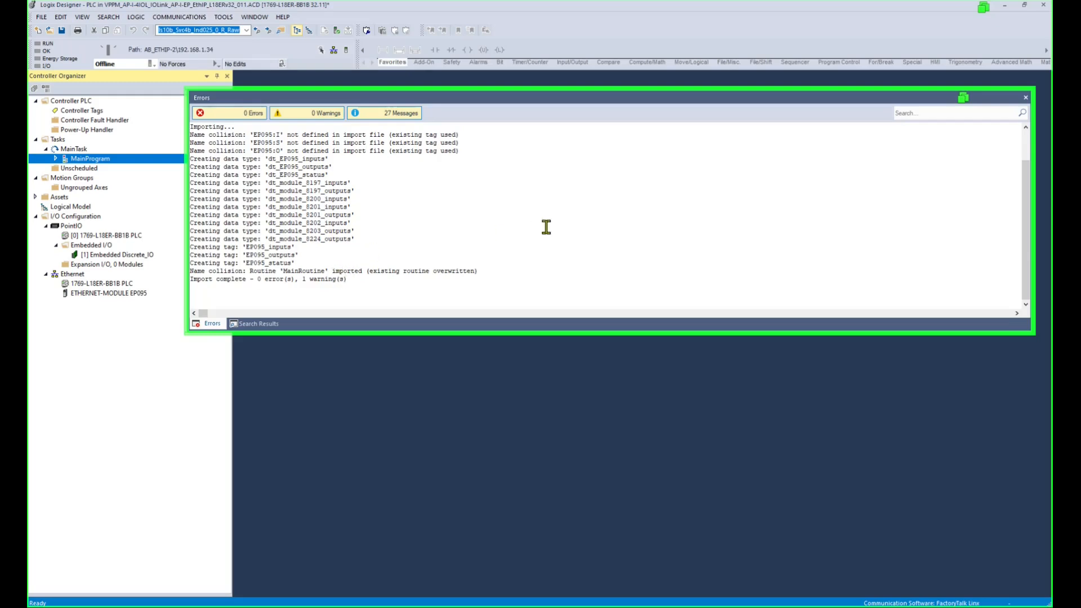
left_click(506, 269)
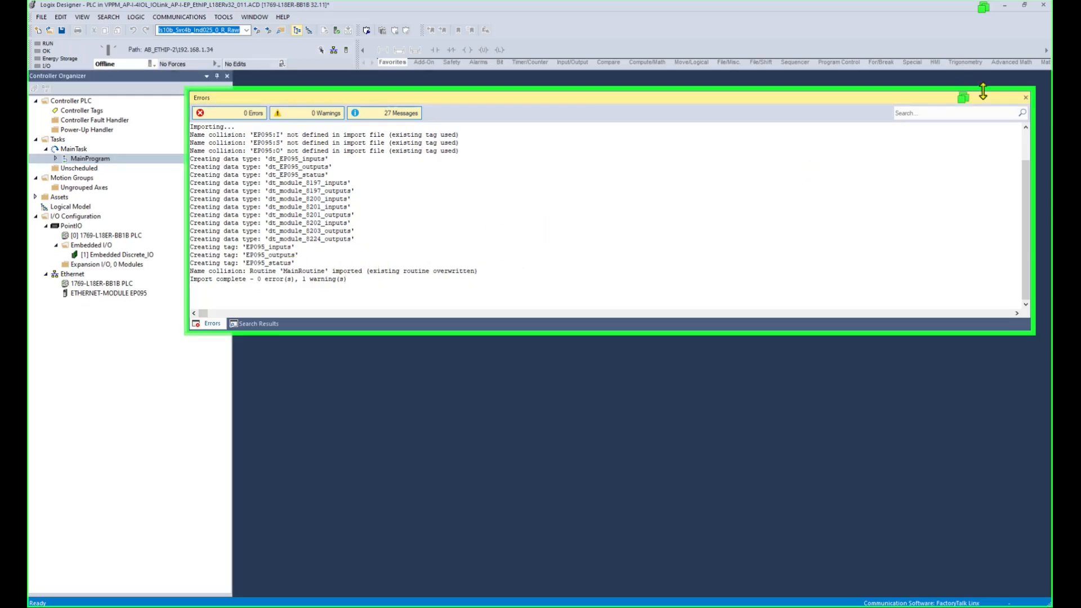
left_click(1025, 99)
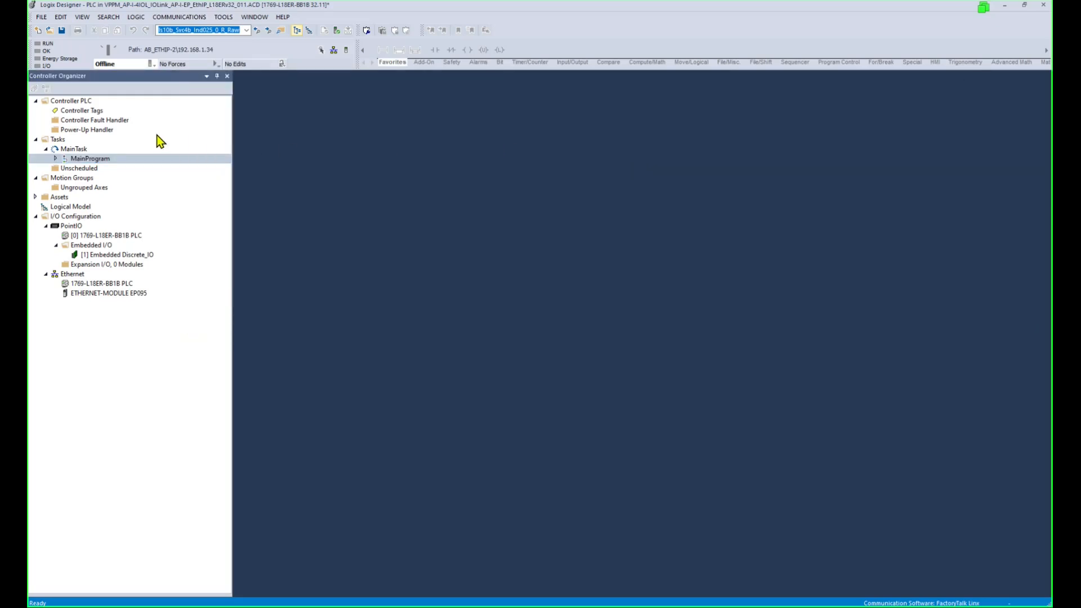
- Examine the imported EP095 tags in the controller tags and the CPS instructions in MainRoutine's rungs
left_click(81, 114)
double_click(81, 114)
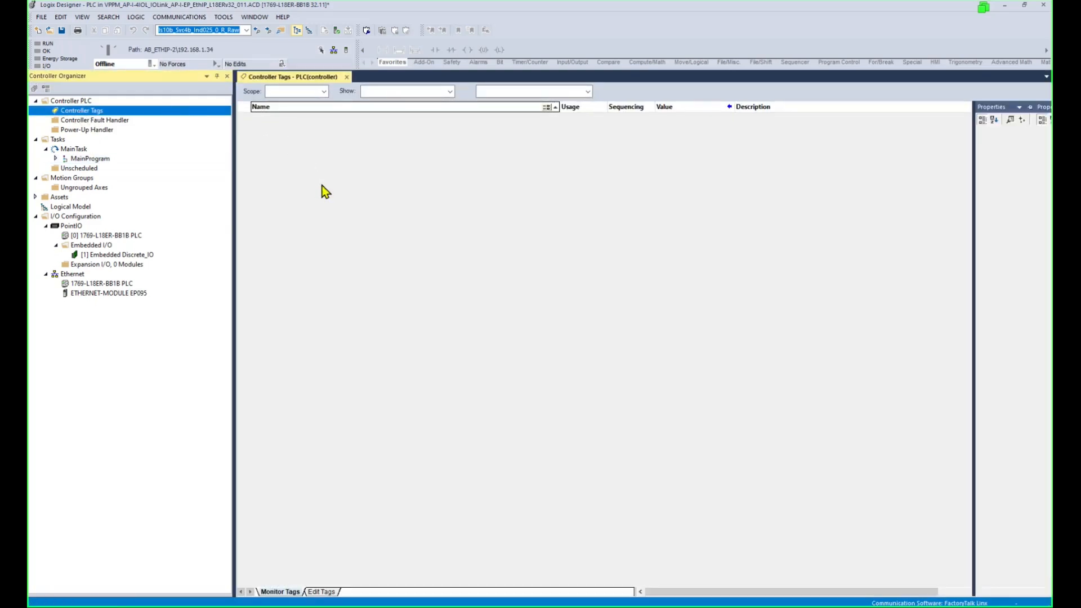
left_click(311, 215)
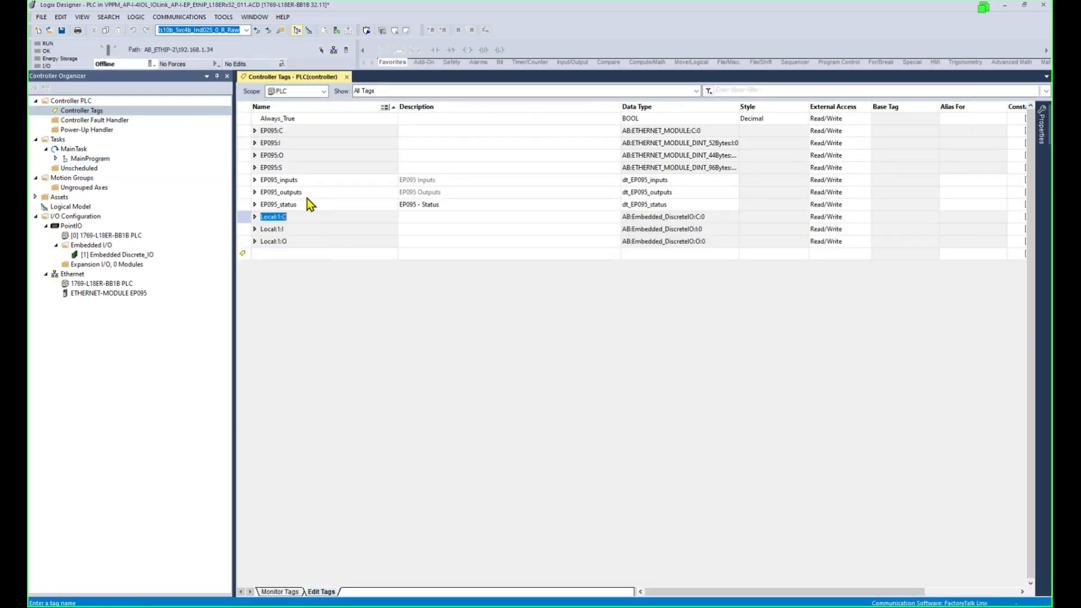
left_click(307, 195)
left_click(313, 183)
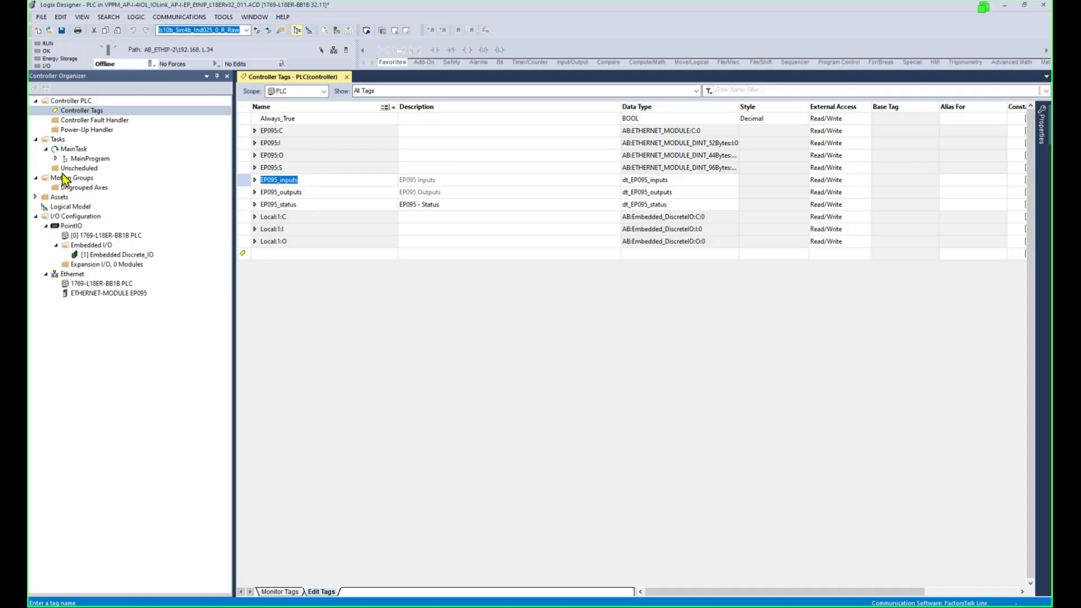
left_click(56, 160)
double_click(103, 178)
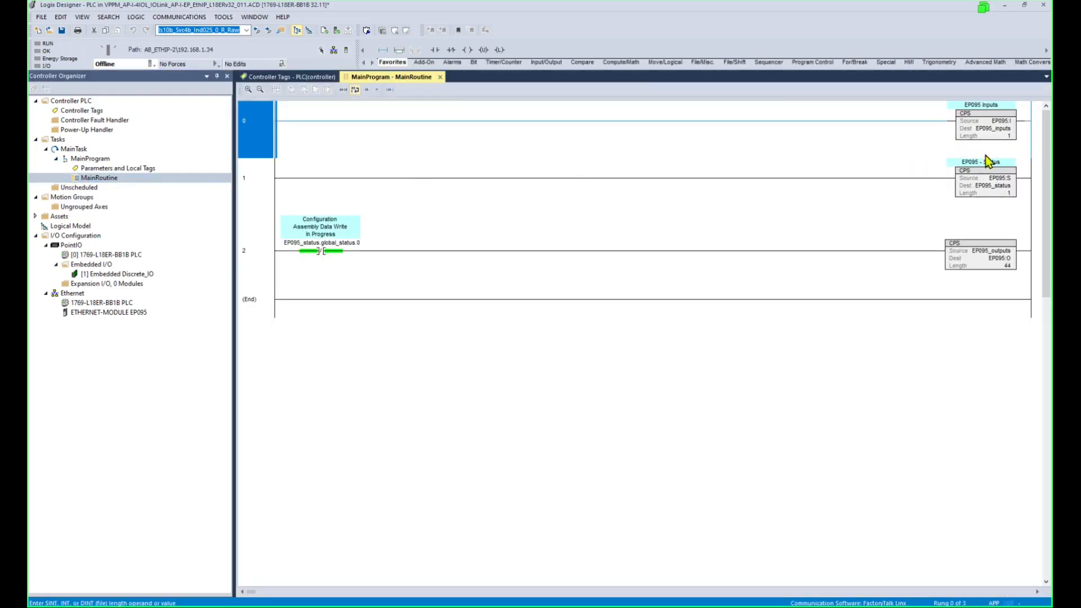
left_click(998, 184)
left_click(964, 266)
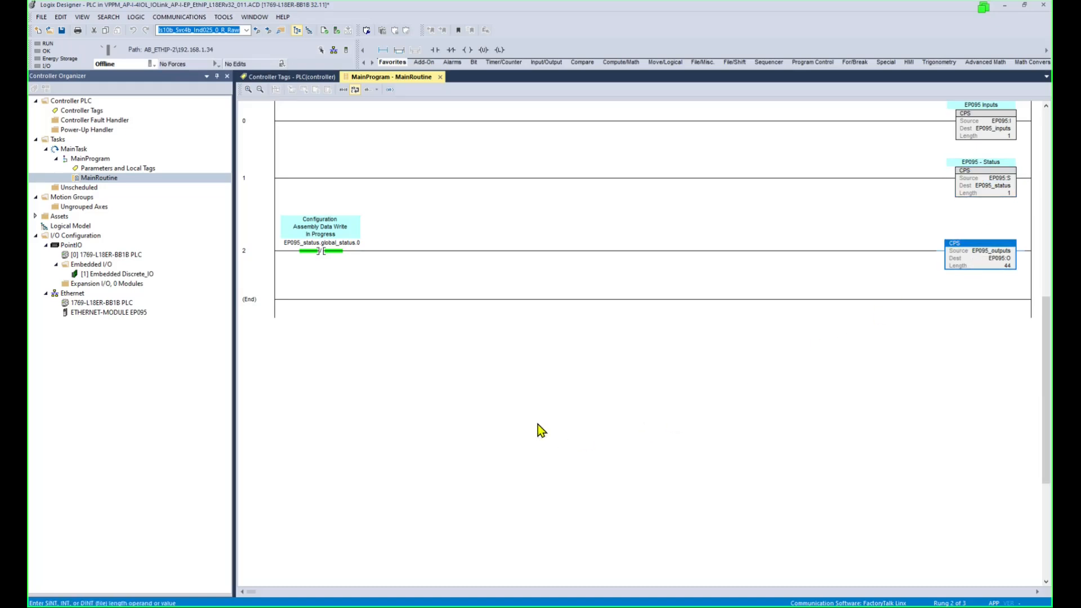
- Close the EP095 project and set the PLC project's path to the 1769-L18ER-BB1B at Ethernet\192.168.1.34
left_click(638, 605)
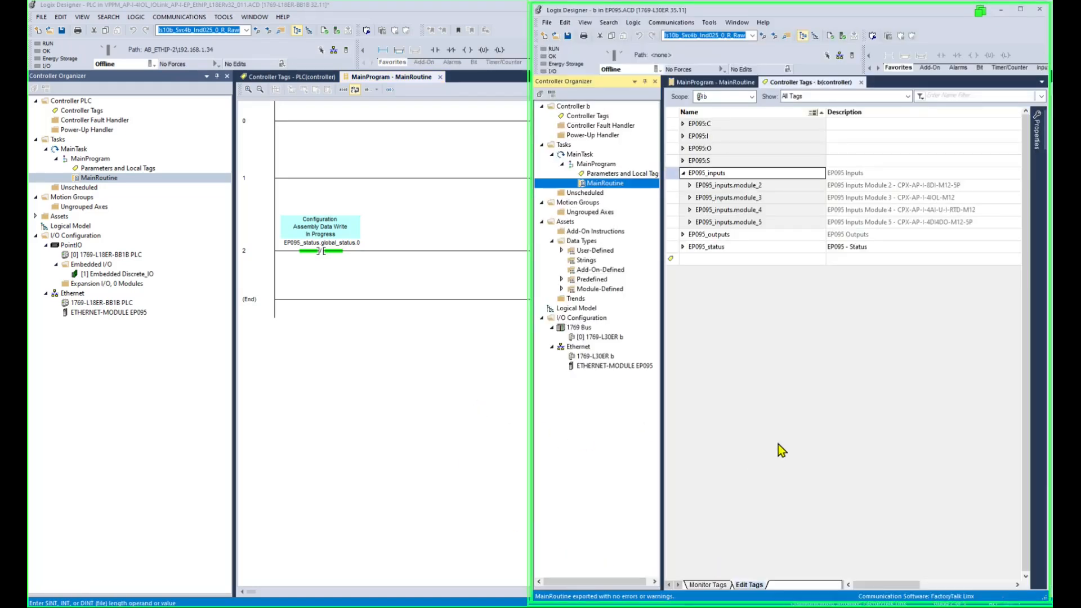
left_click(1040, 11)
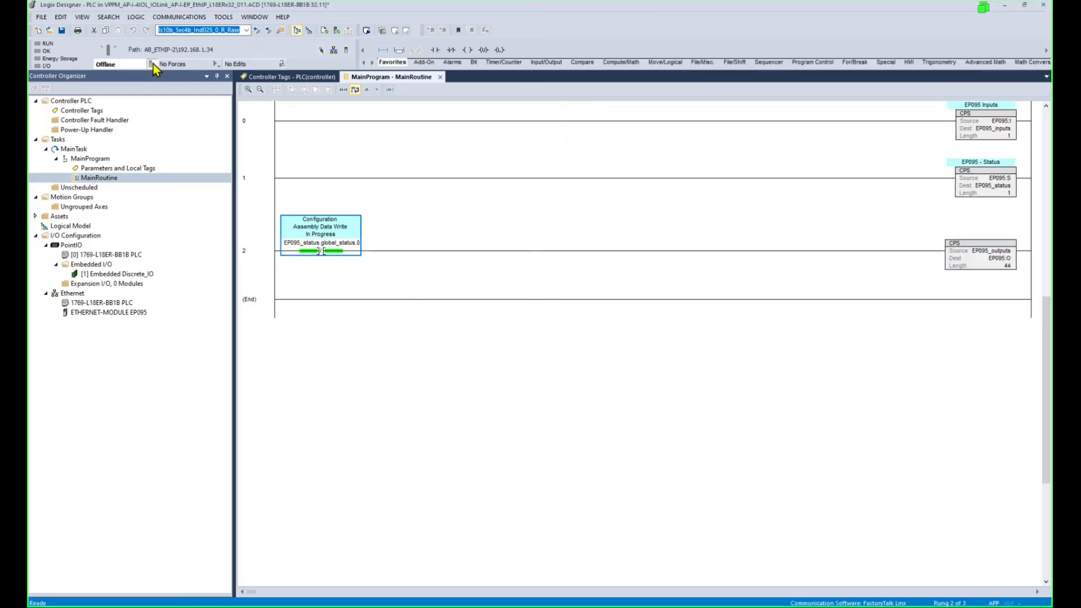
left_click(151, 64)
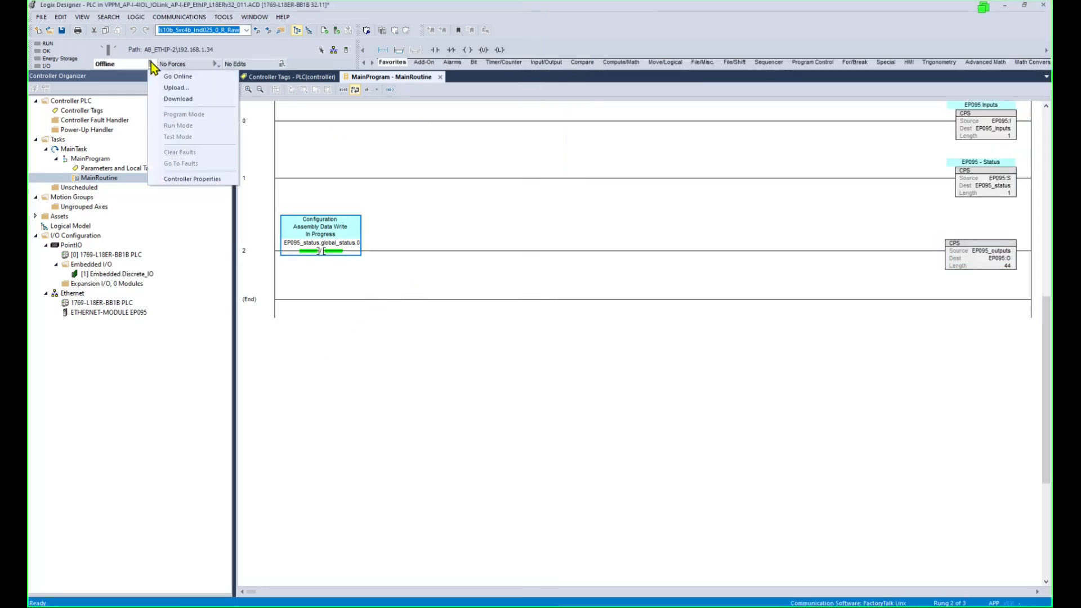
left_click(154, 96)
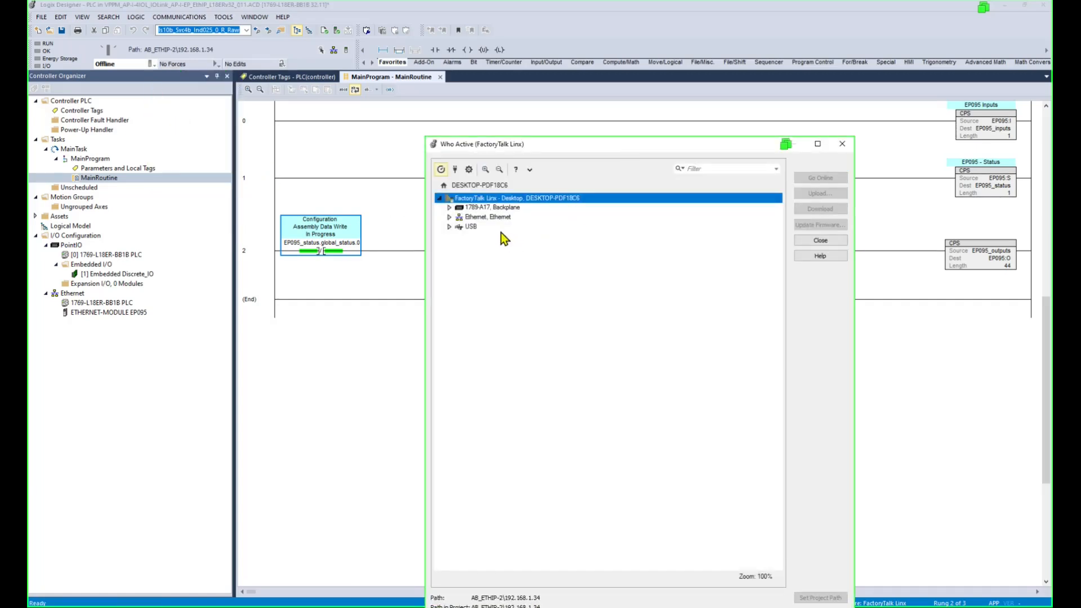
left_click_drag(535, 151, 503, 105)
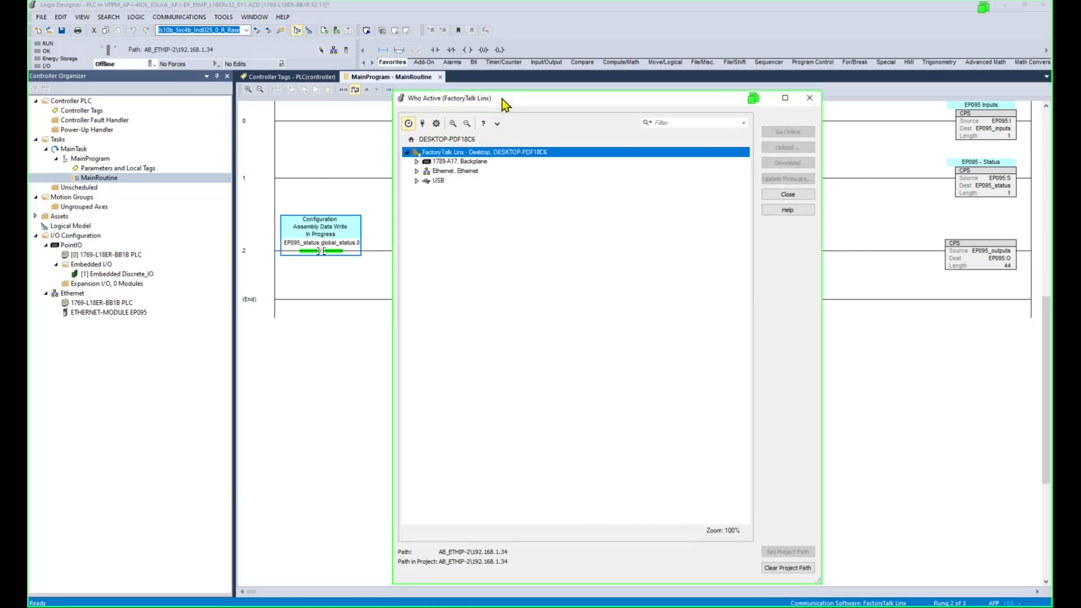
left_click_drag(485, 167, 500, 117)
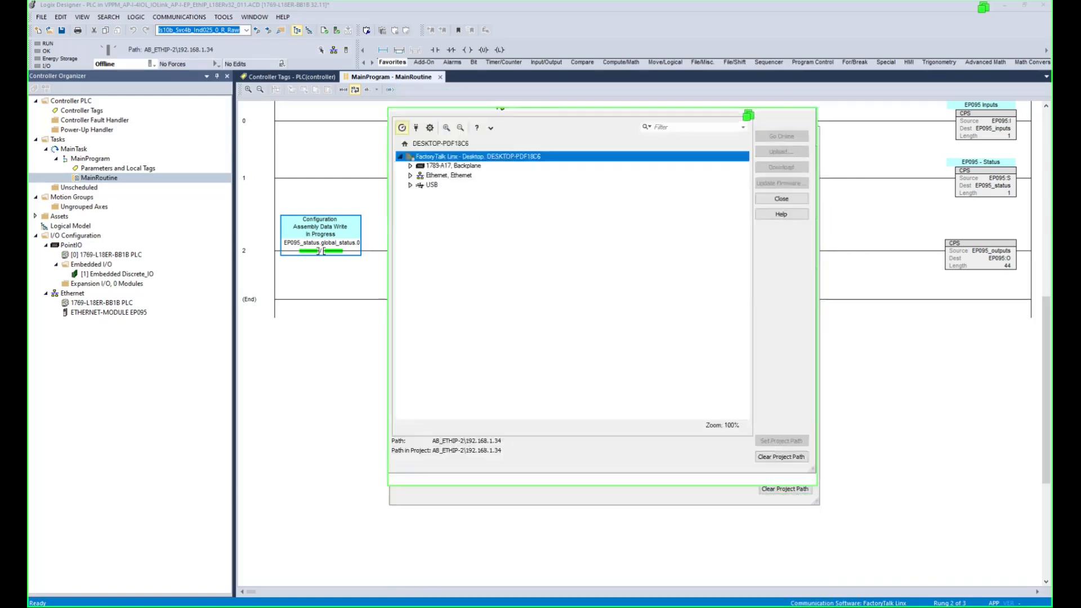
left_click(411, 190)
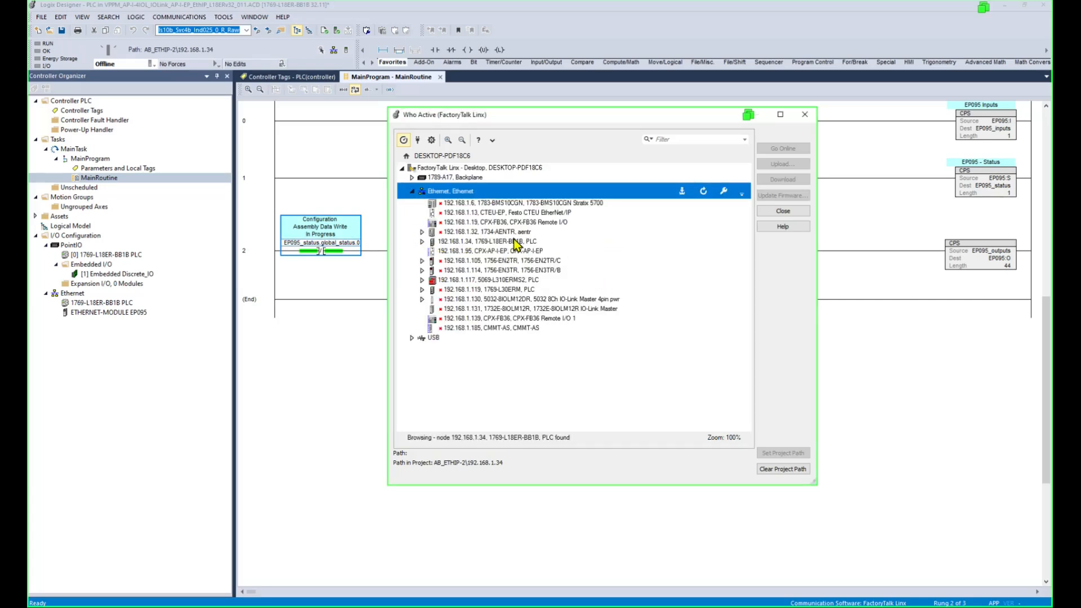
left_click(462, 241)
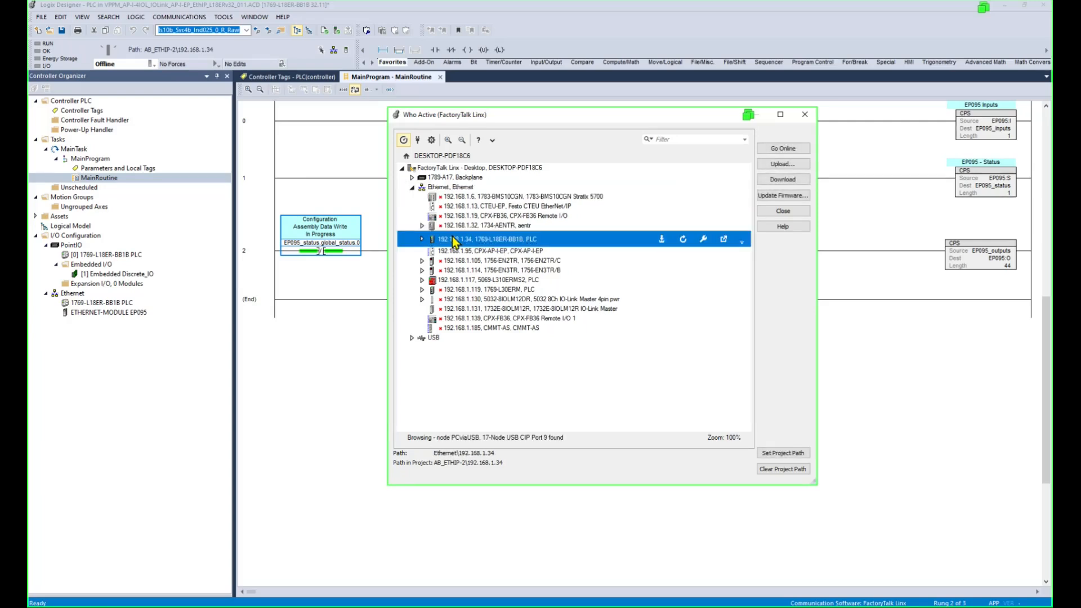
left_click(787, 456)
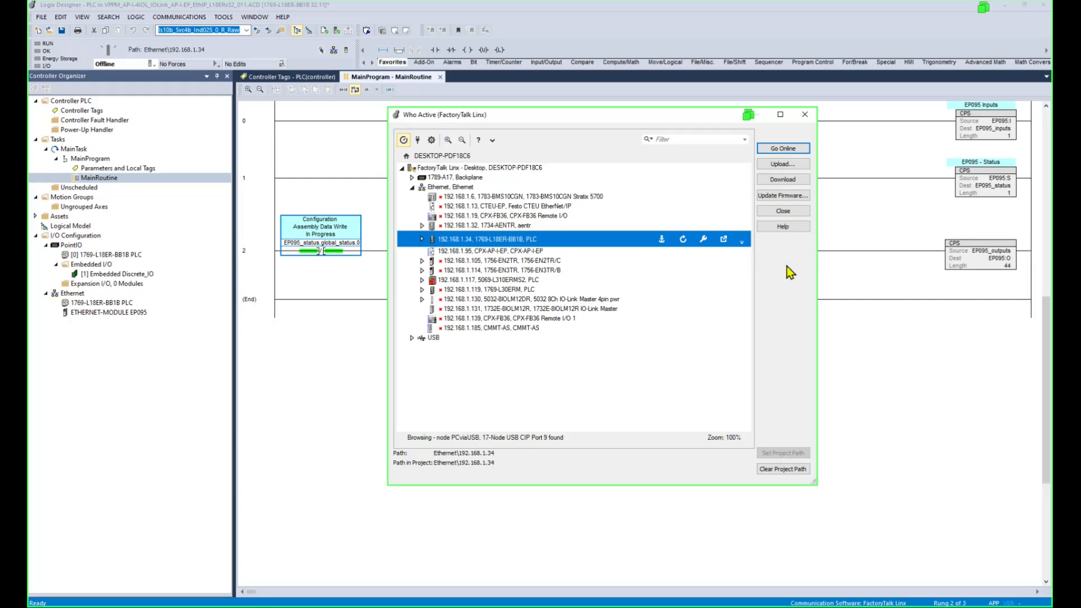
left_click(783, 211)
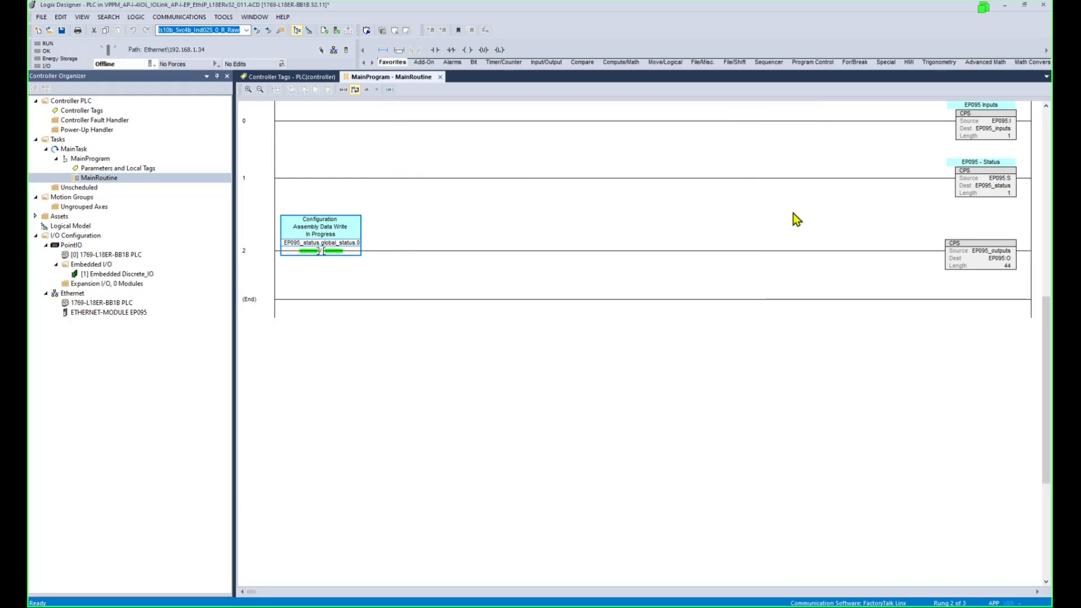
- Download the project to the controller, return it to Remote Run, and check the status of ETHERNET-MODULE EP095
left_click(151, 65)
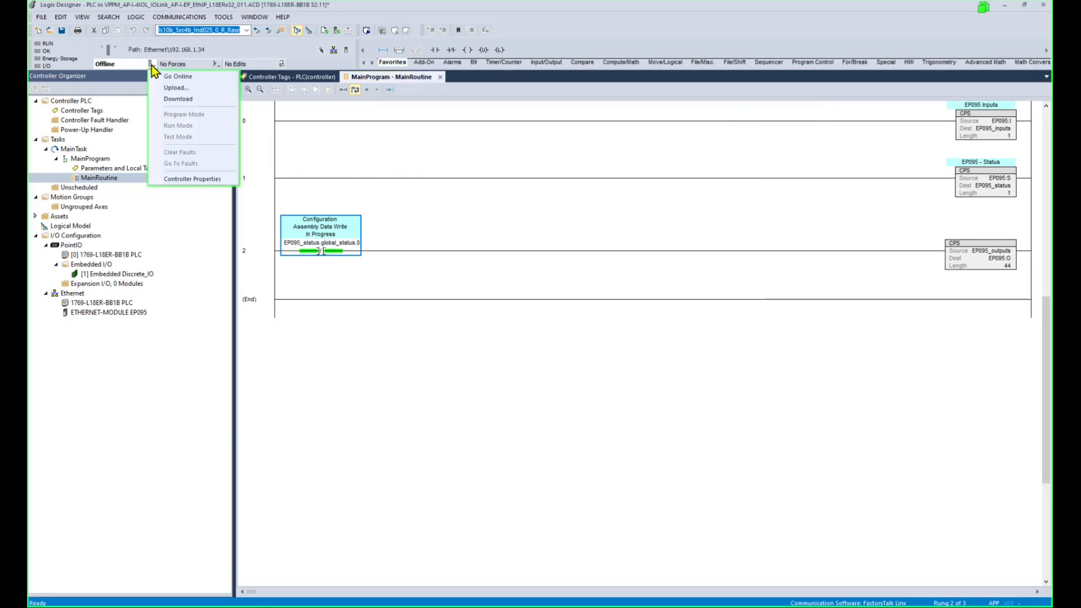
left_click(163, 99)
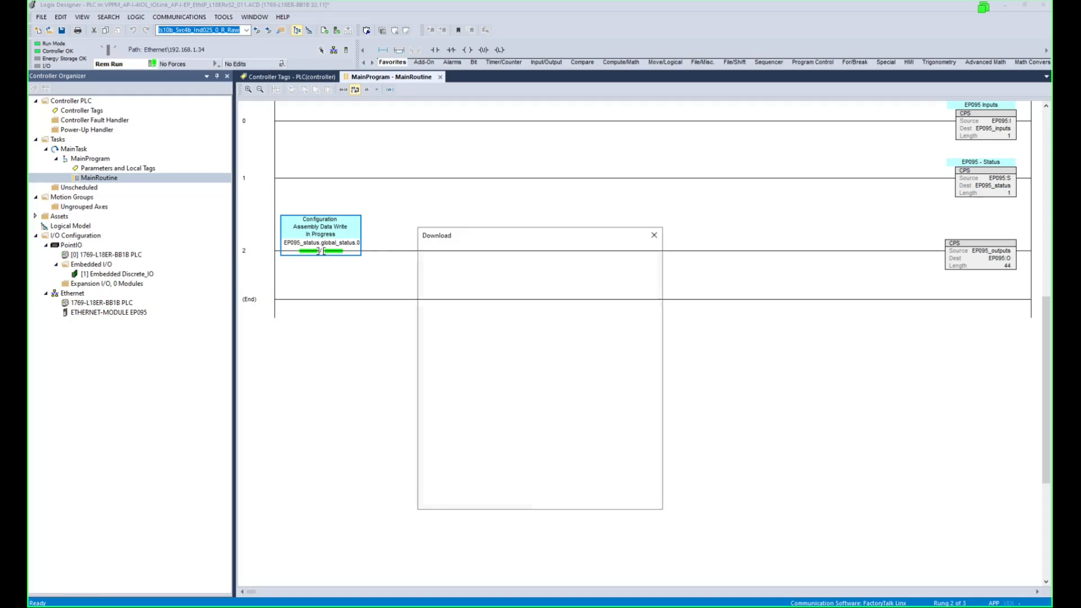
left_click(552, 499)
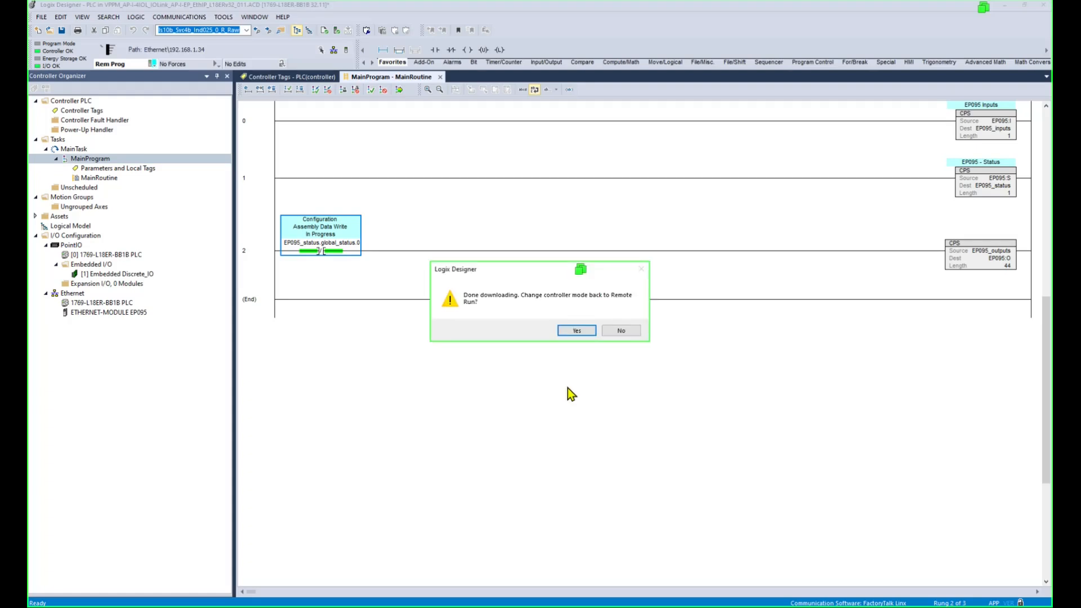
left_click(575, 330)
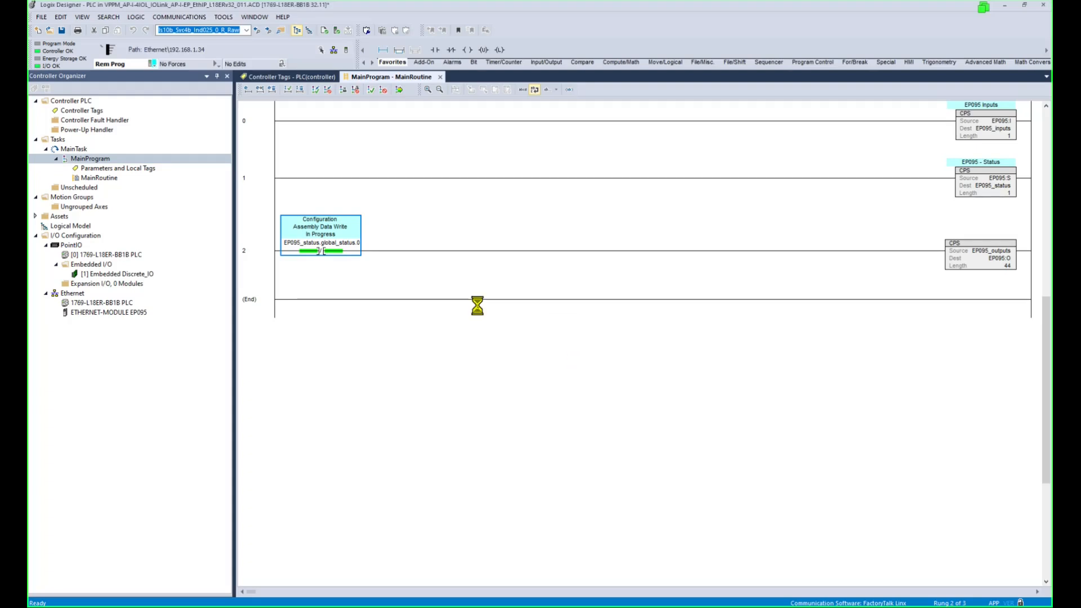
left_click(112, 313)
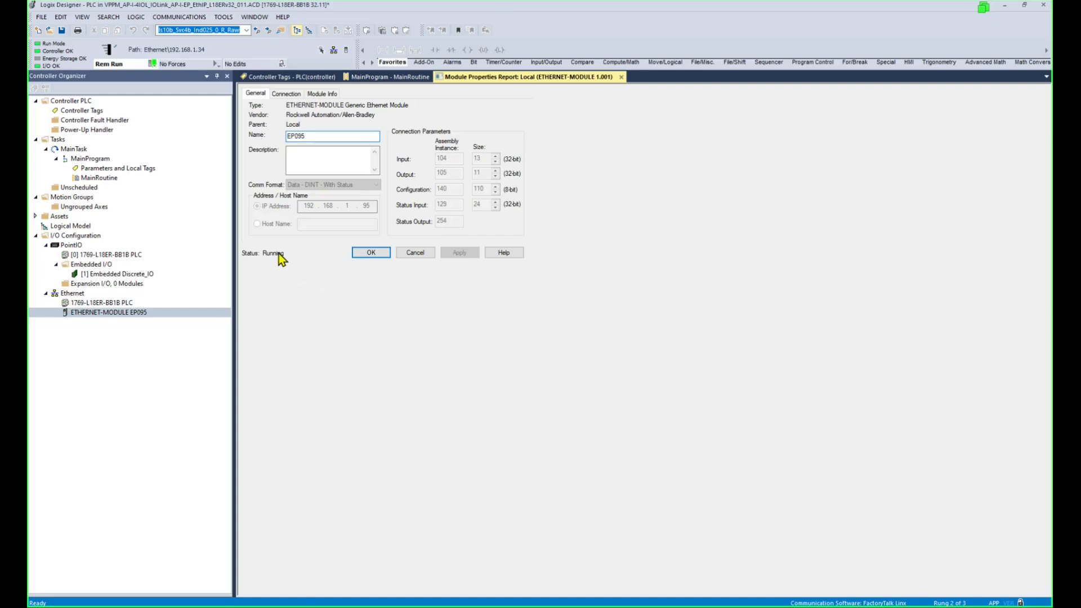
left_click(371, 253)
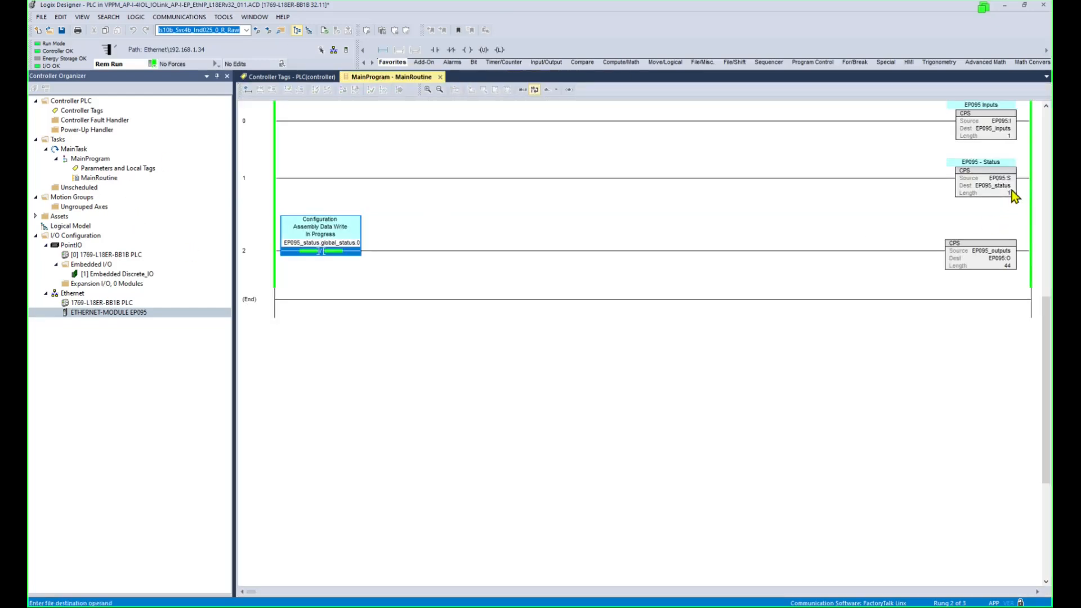
- Monitor the EP095_outputs tag used in MainRoutine's rung 2 and expand its module_5 outputs
left_click(999, 253)
right_click(1000, 255)
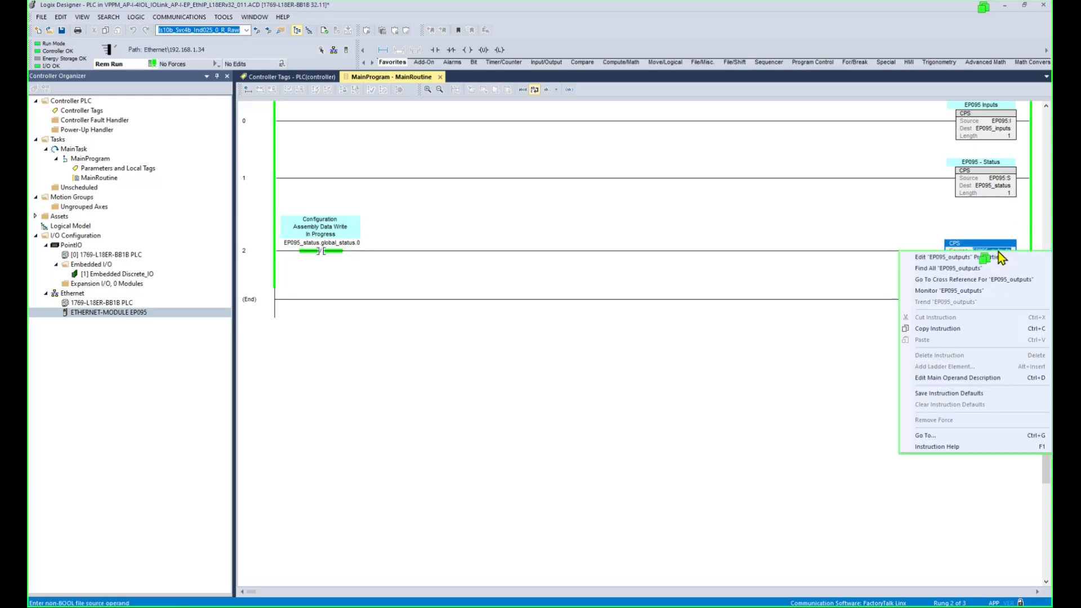
left_click(966, 292)
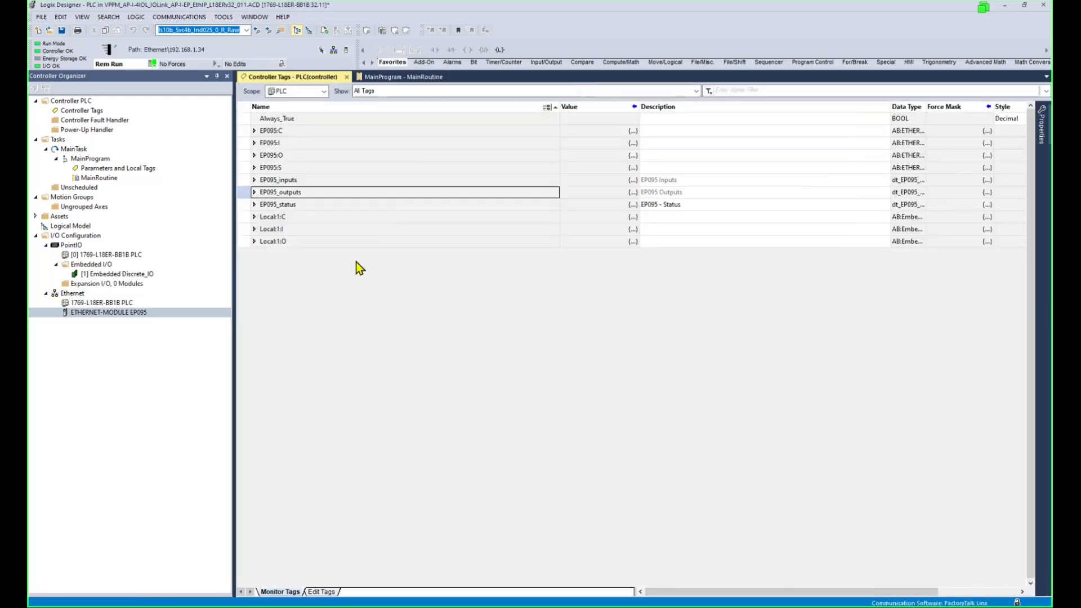
left_click(255, 193)
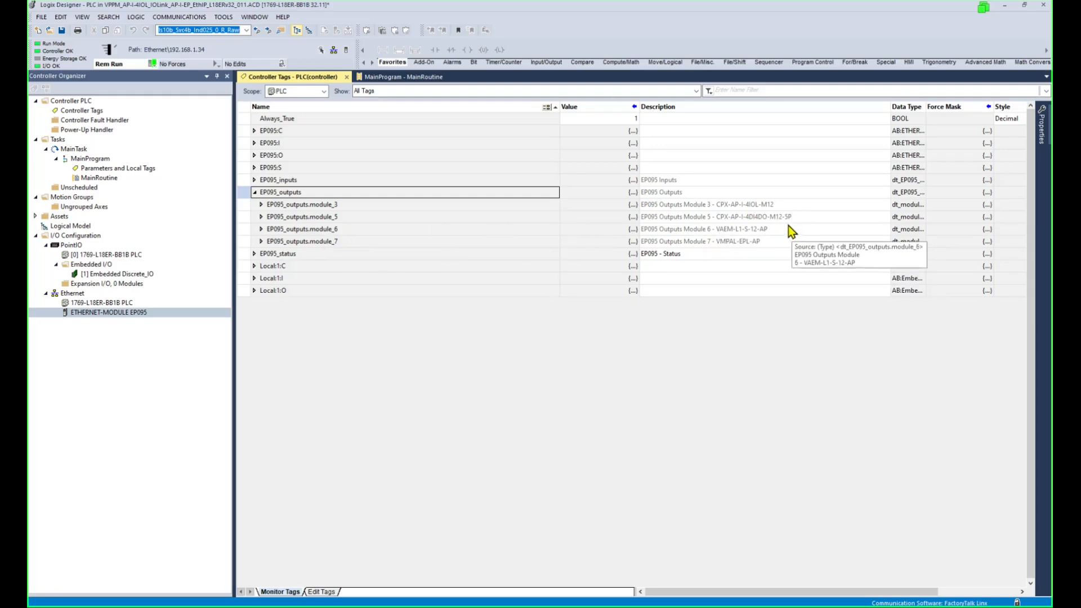
double_click(703, 217)
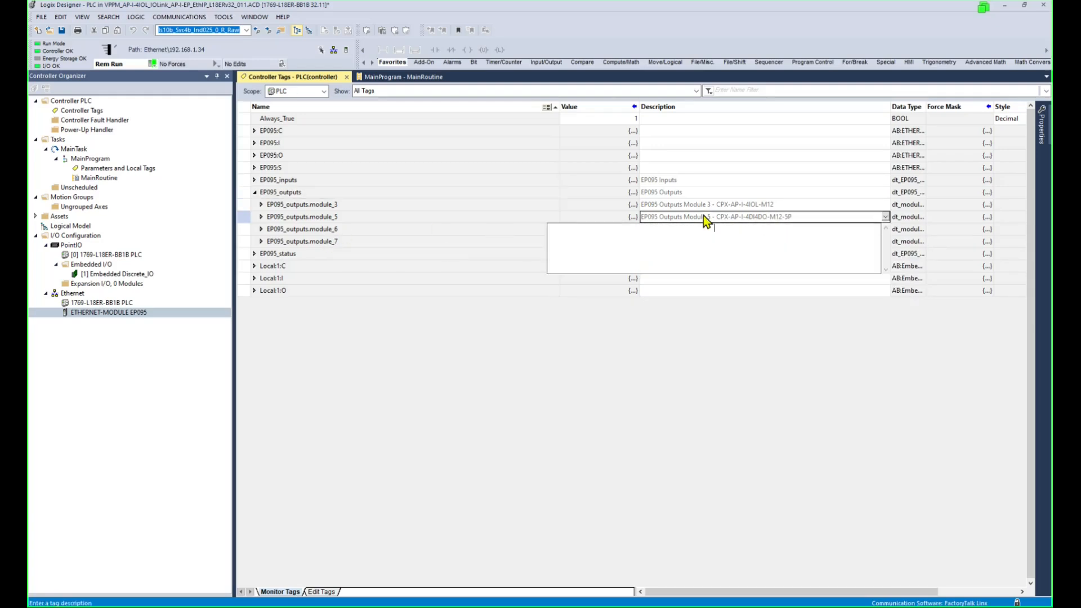
left_click(264, 220)
left_click(262, 217)
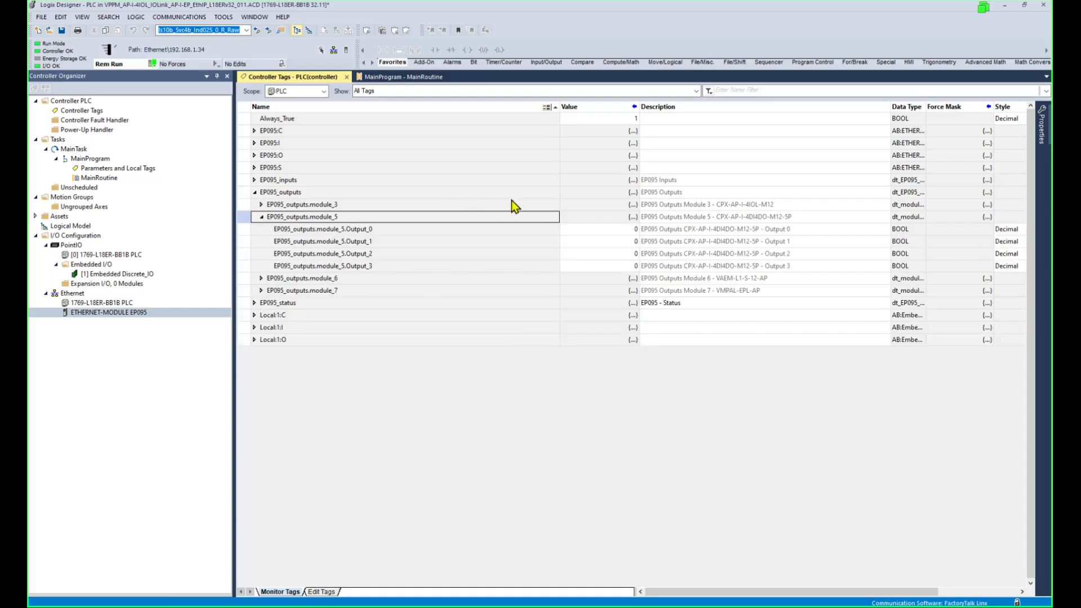
- Fit the Name column to its contents and save the project, uploading the online tag values
double_click(559, 107)
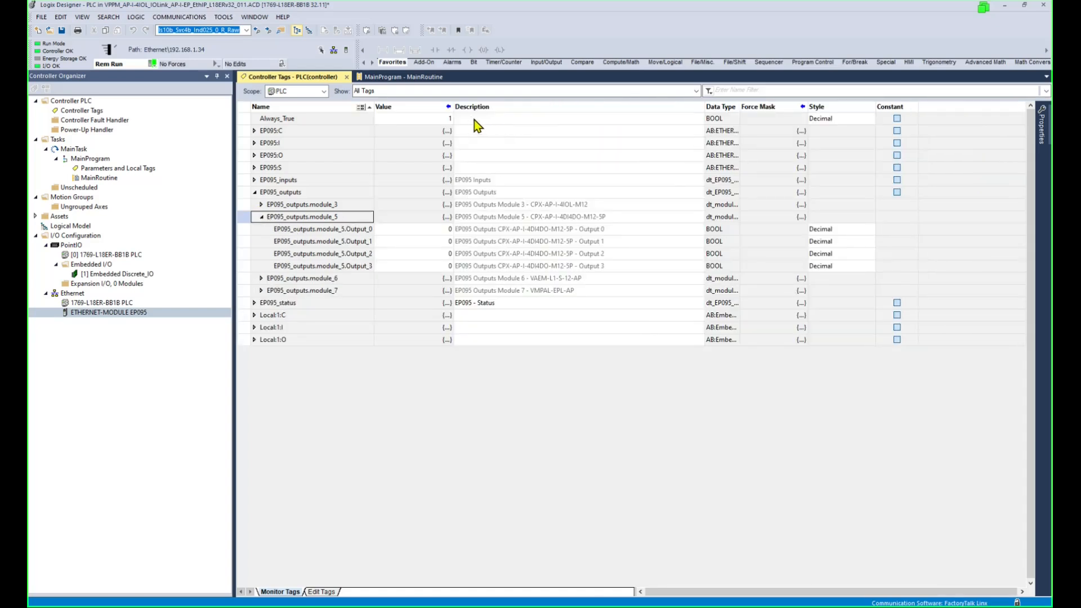
left_click(417, 266)
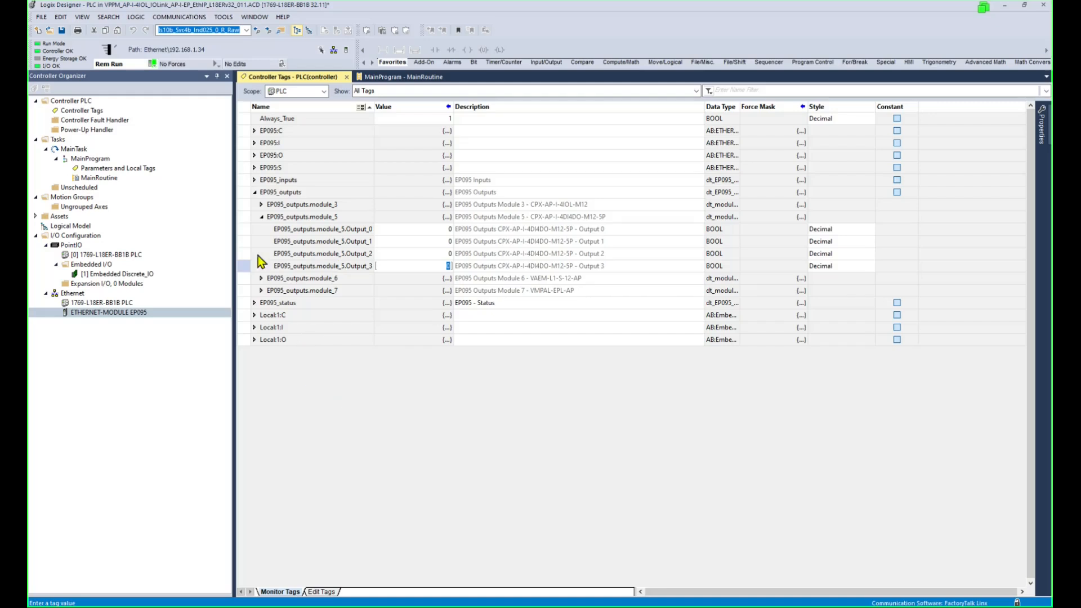
left_click(62, 30)
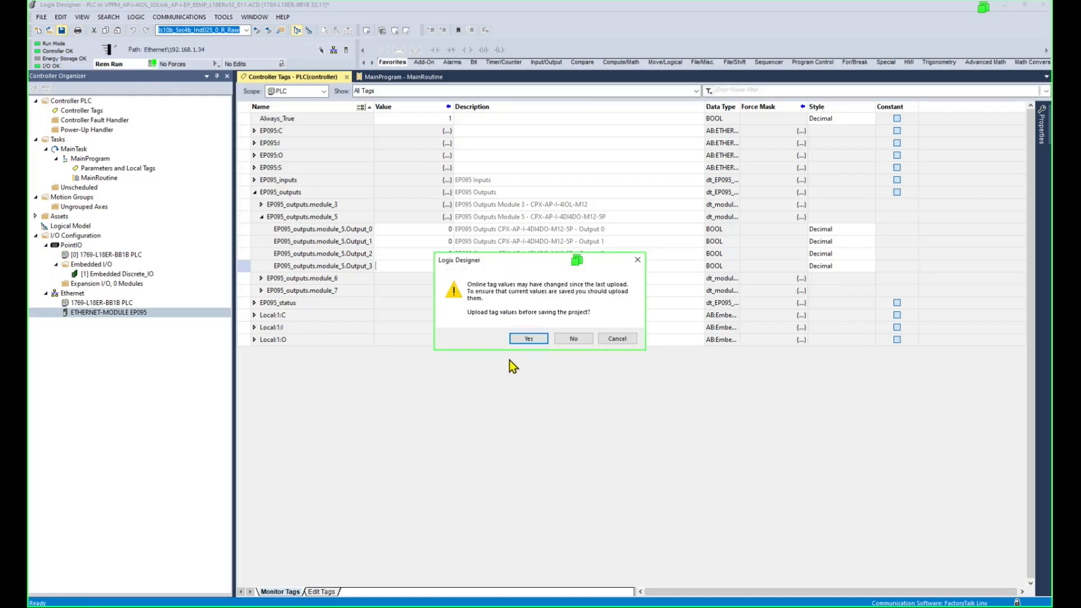
left_click(542, 340)
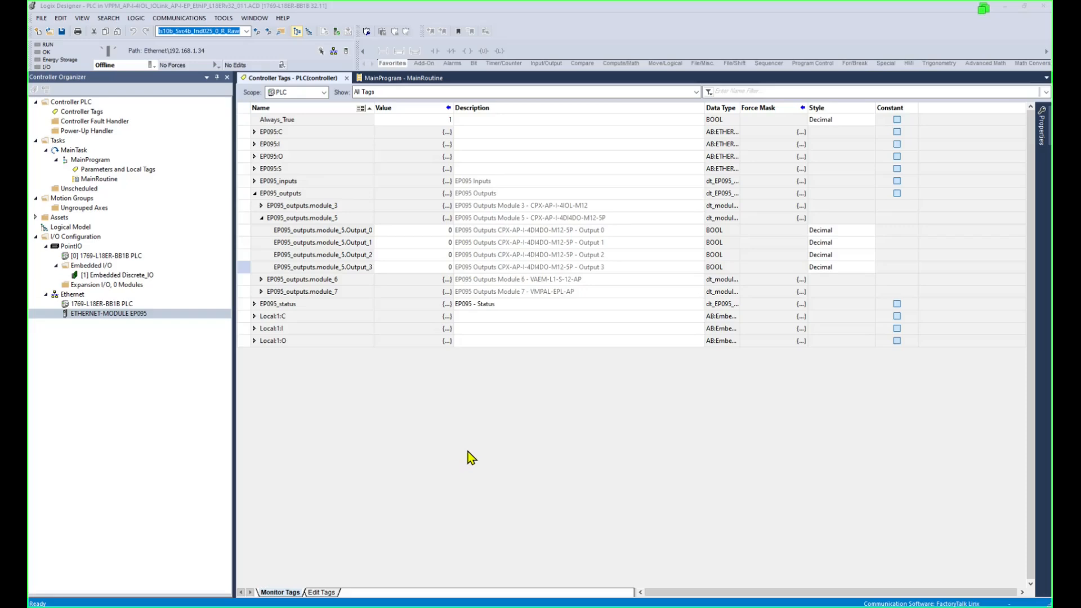
- Switch to the browser's Festo valve page and save the VPPM-_-LK-EN operating instructions PDF to the Downloads folder
key("alt+Tab")
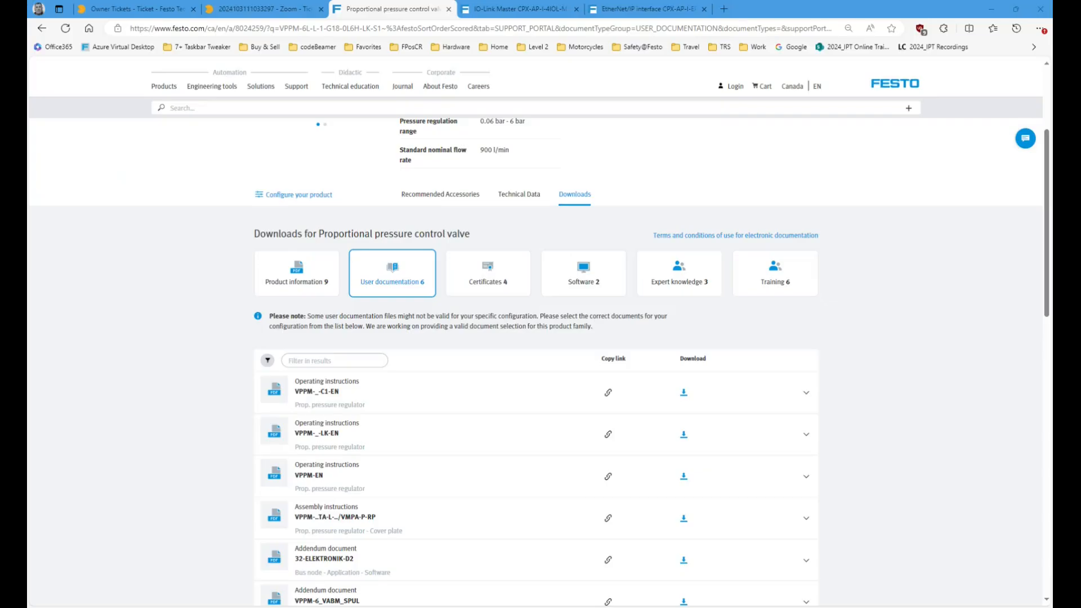
scroll(914, 334, "up", 3)
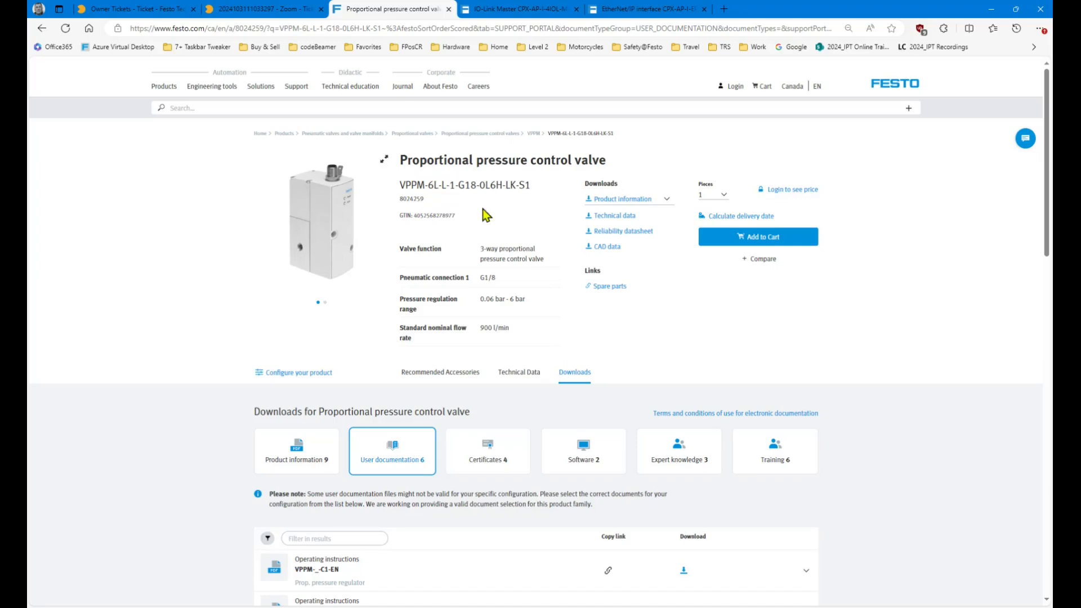
scroll(563, 351, "down", 3)
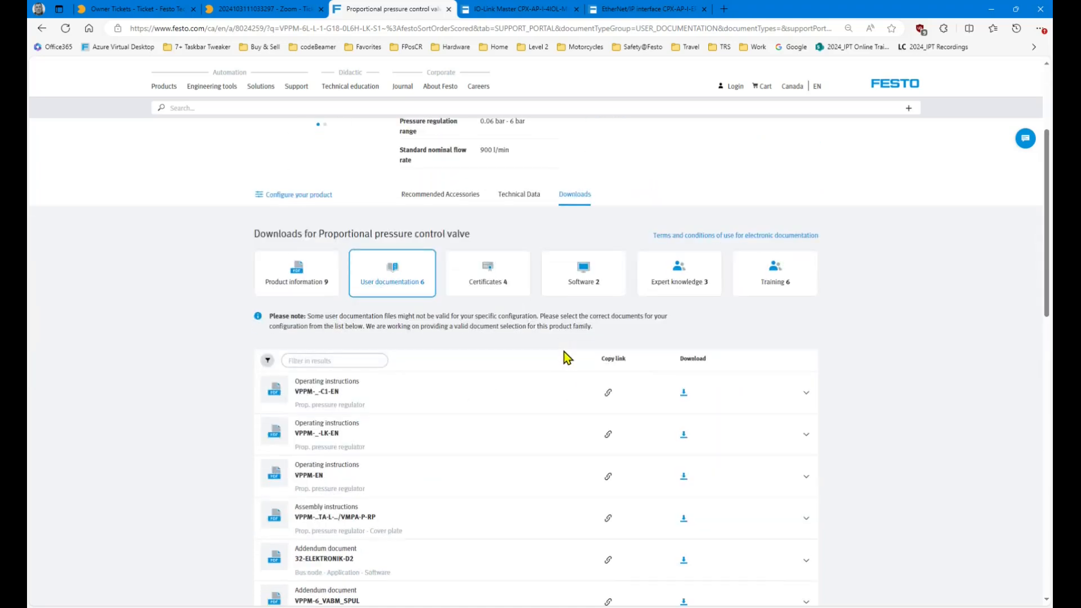
left_click(325, 439)
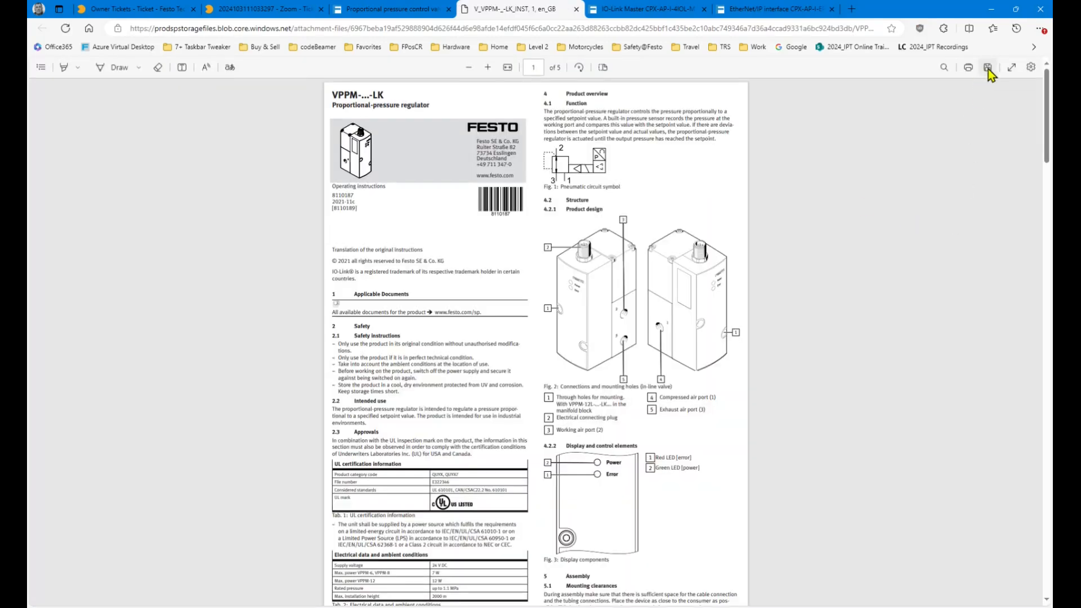
left_click(988, 68)
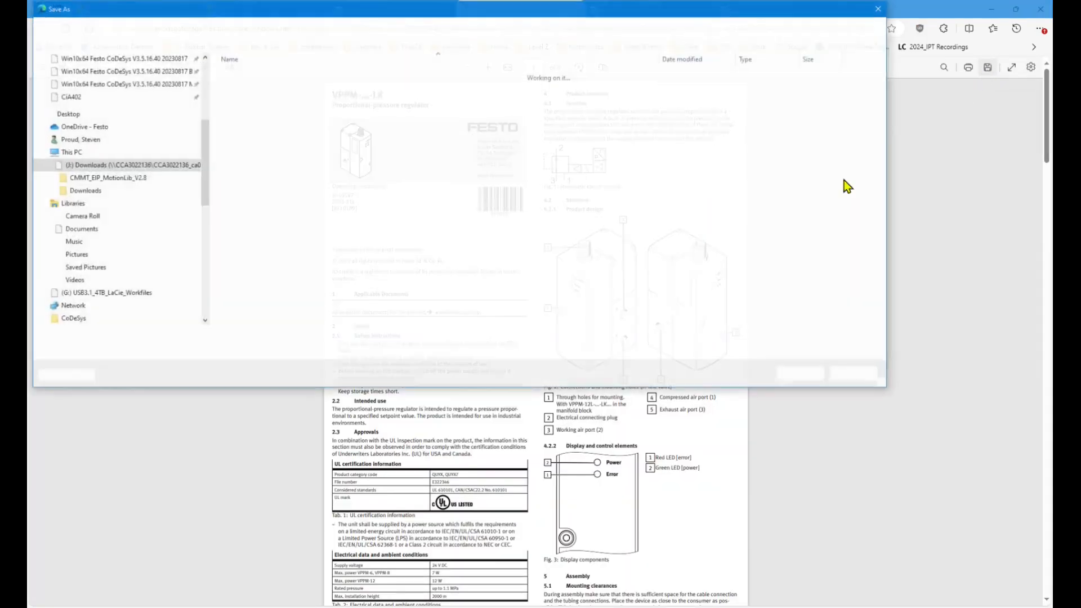
double_click(253, 85)
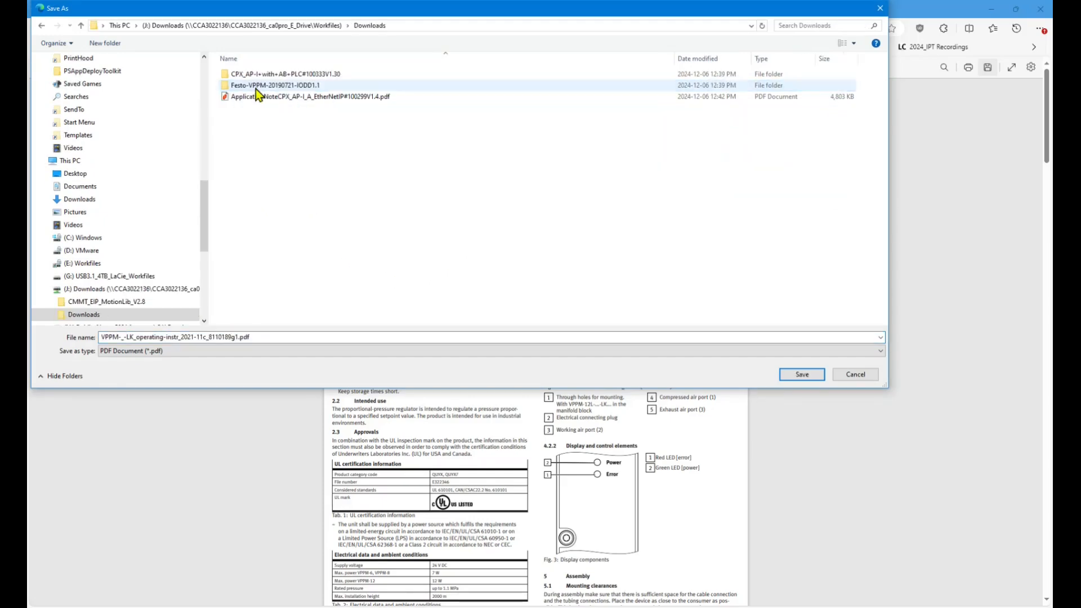
left_click(802, 375)
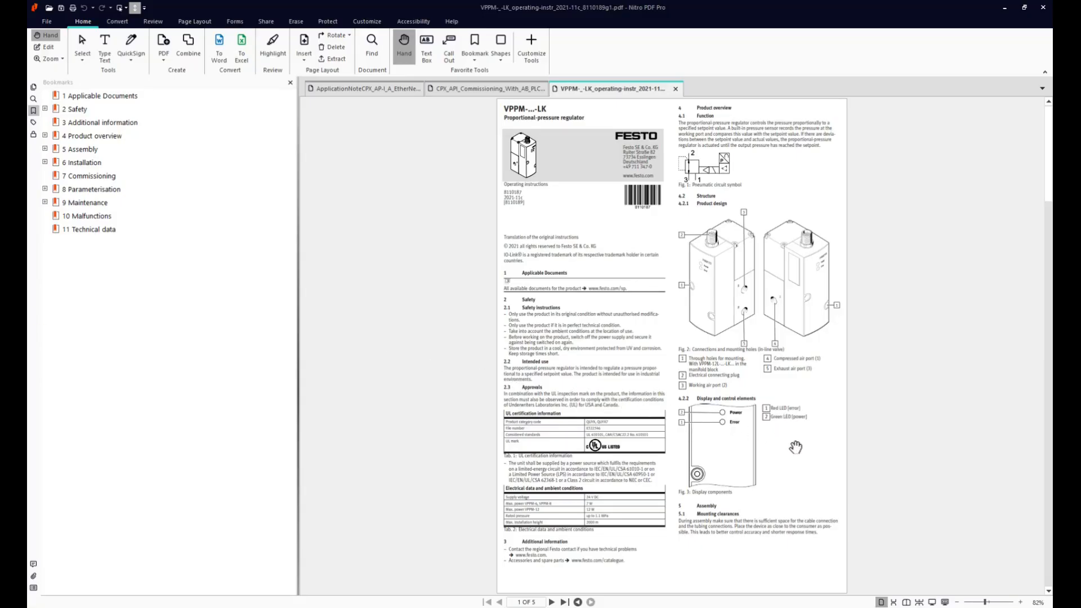
- Read the Commissioning section of the VPPM-LK operating instructions for the valve's input and output word sizes
scroll(794, 447, "down", 2)
scroll(795, 446, "up", 1)
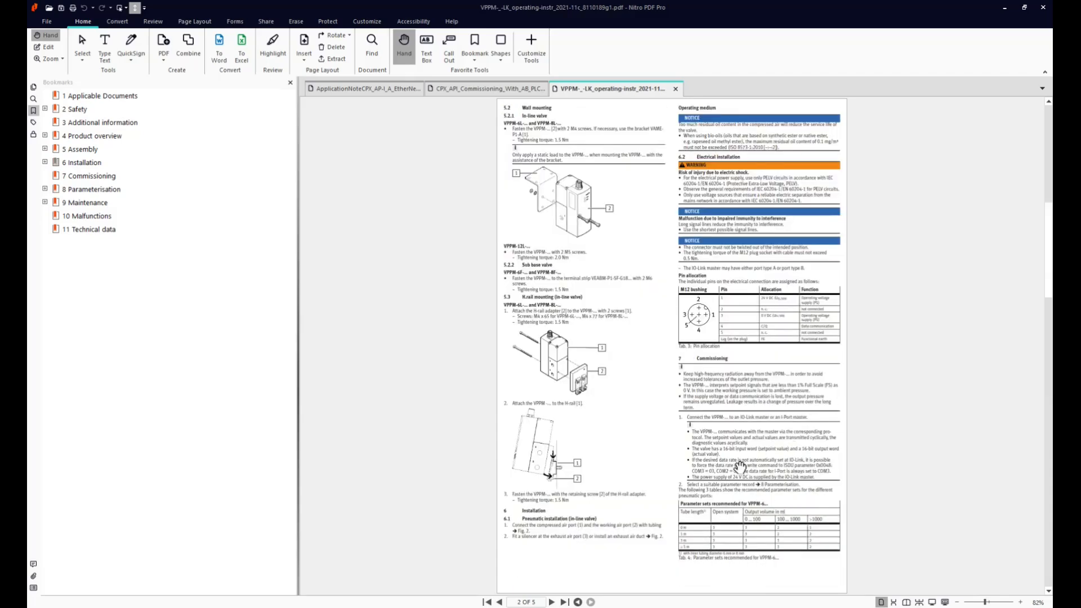
scroll(744, 468, "up", 3)
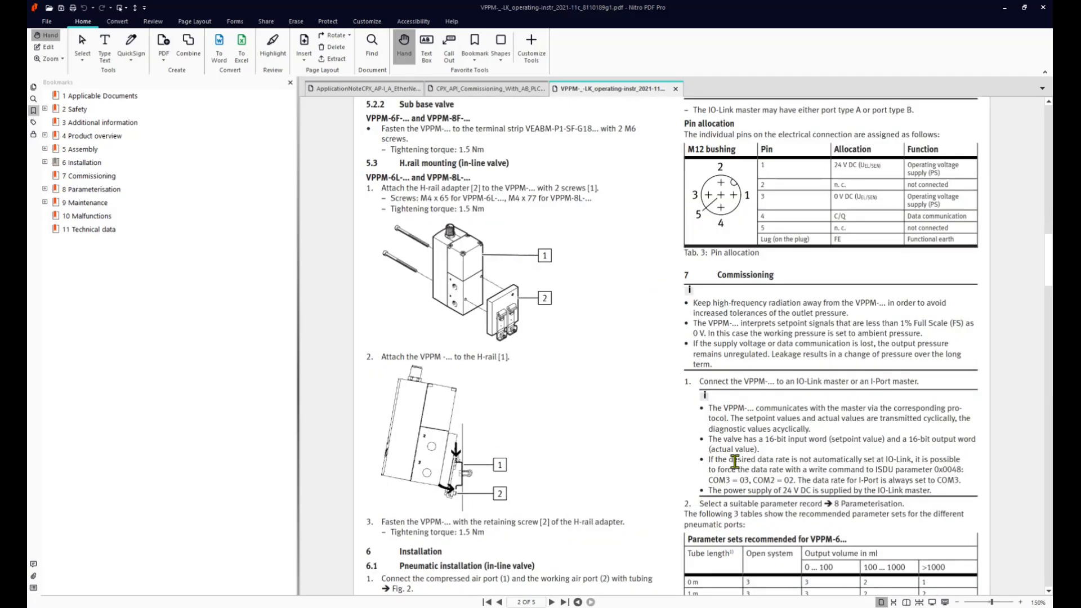
triple_click(713, 440)
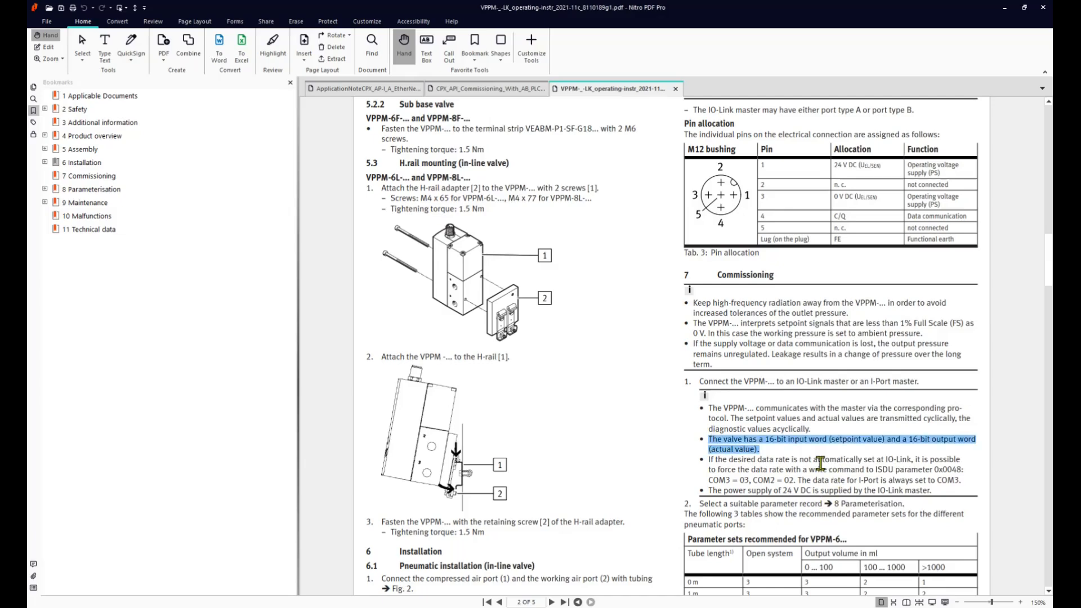
left_click(135, 8)
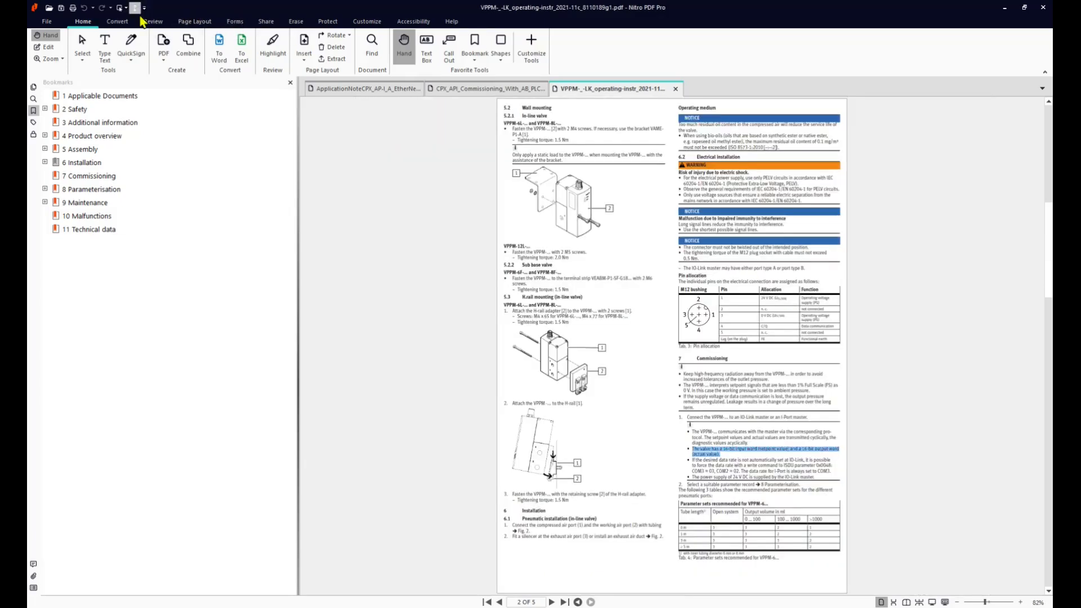
- Examine the ProcessData Input and ProcessData Output entries in the Process data table under Parameterisation
scroll(685, 371, "down", 3)
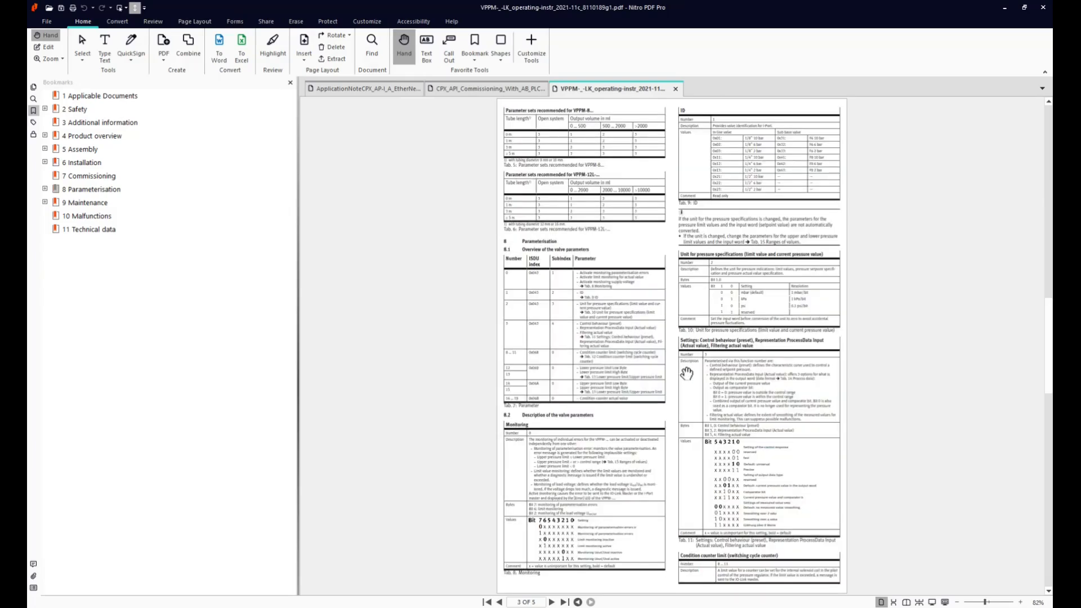
scroll(686, 373, "down", 1)
scroll(550, 305, "up", 2)
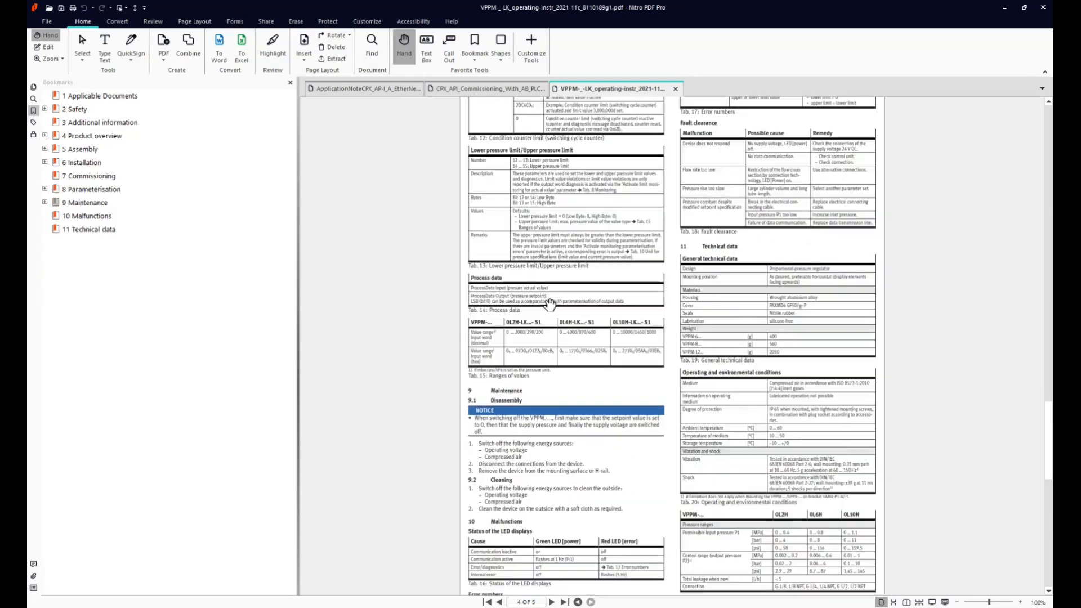
scroll(550, 305, "up", 1)
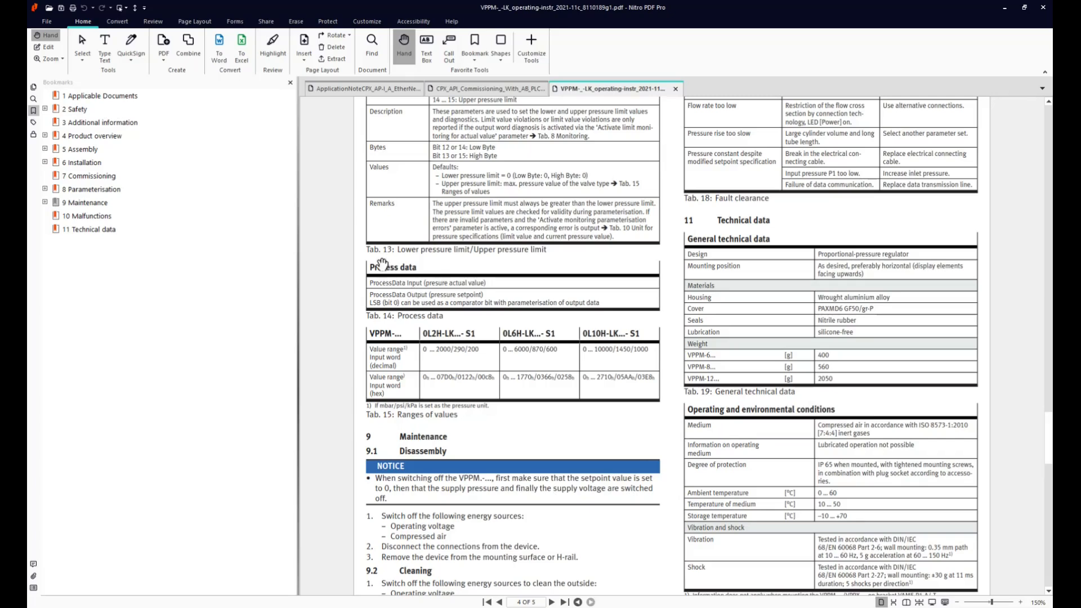
key("v")
left_click_drag(368, 264, 419, 268)
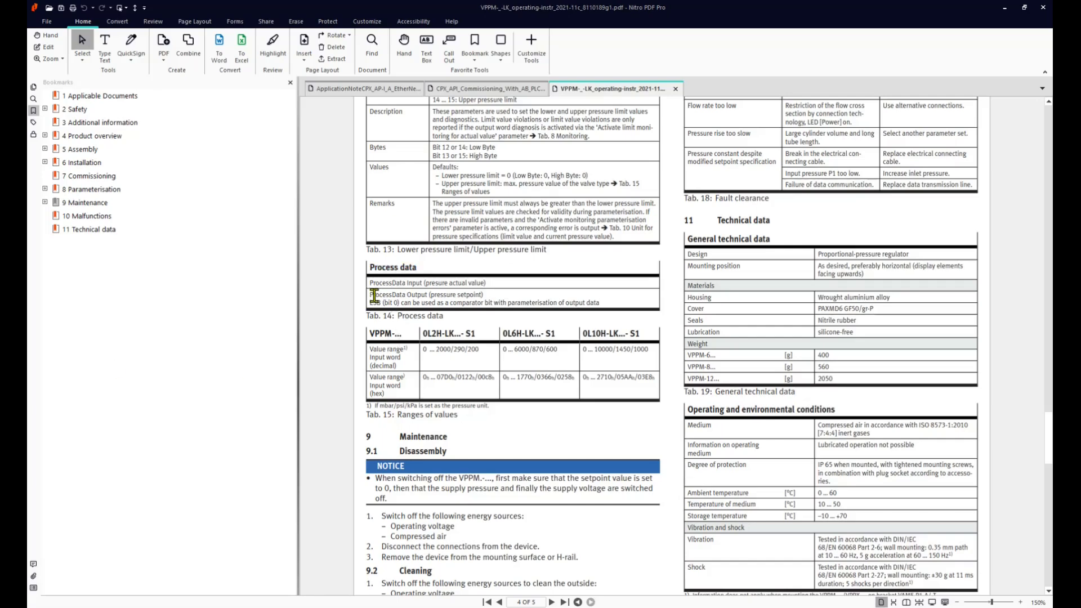
left_click_drag(367, 294, 427, 294)
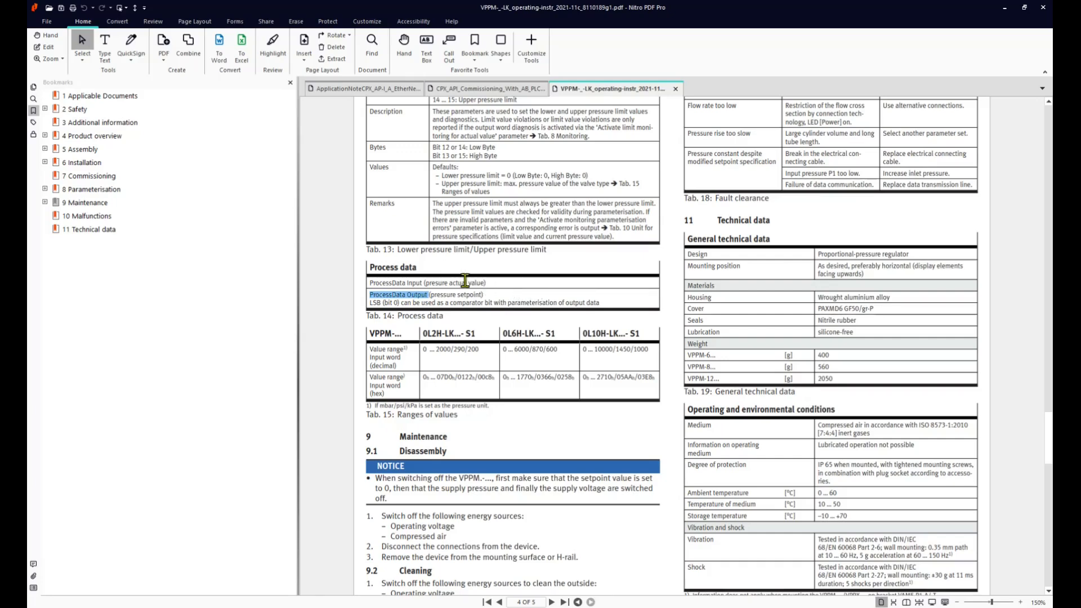
left_click_drag(423, 282, 368, 283)
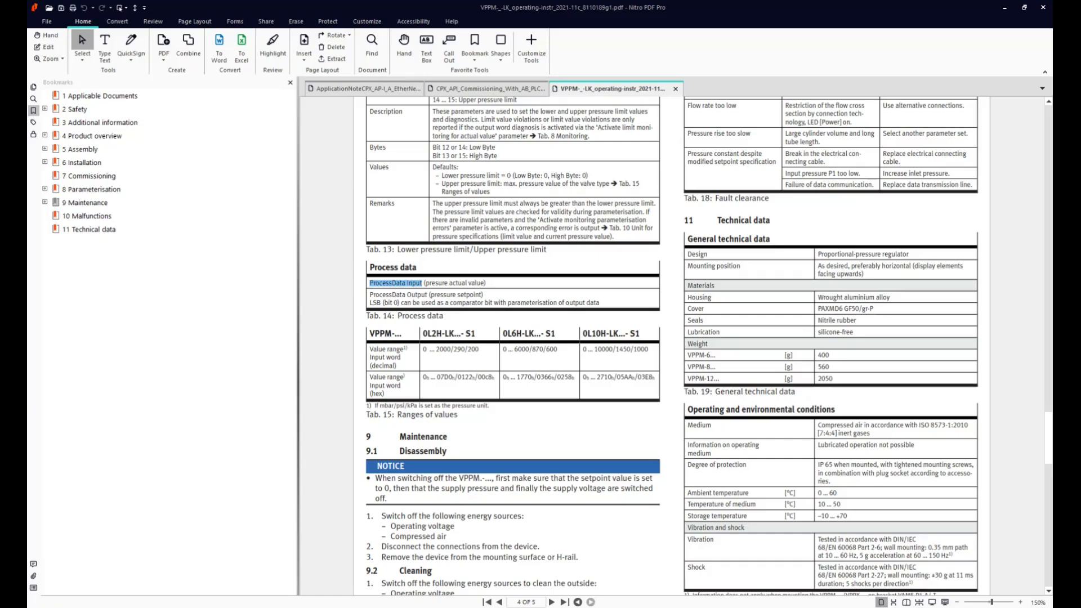
- Switch to Logix Designer and add a ladder diagram routine named G003_Ch3_VPPM_LK_ProcessData to MainProgram
key("alt+Tab")
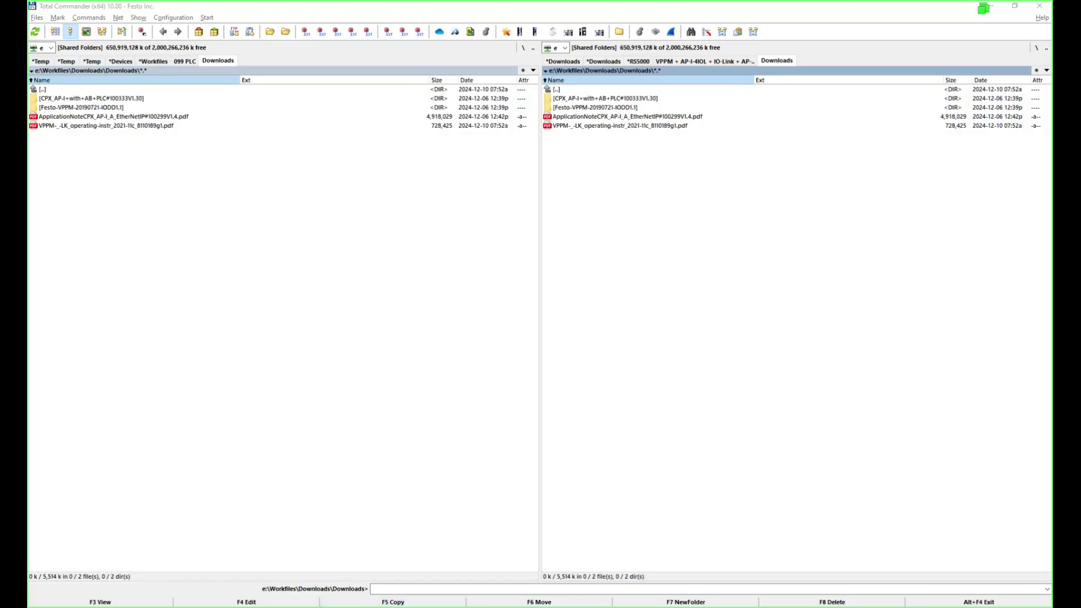
key("alt+Tab")
left_click(87, 160)
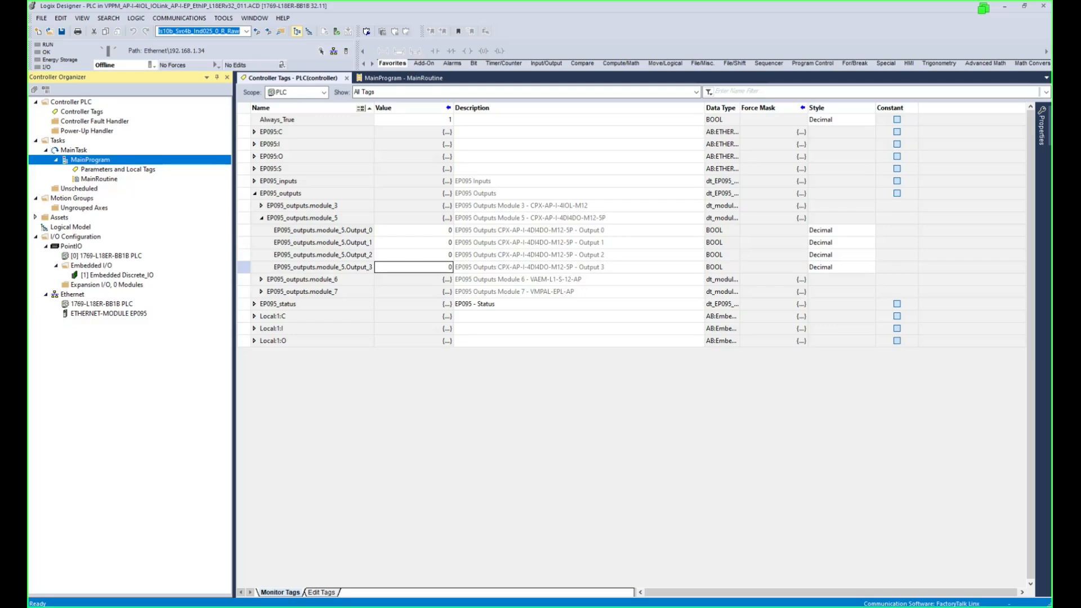
key("alt+Tab")
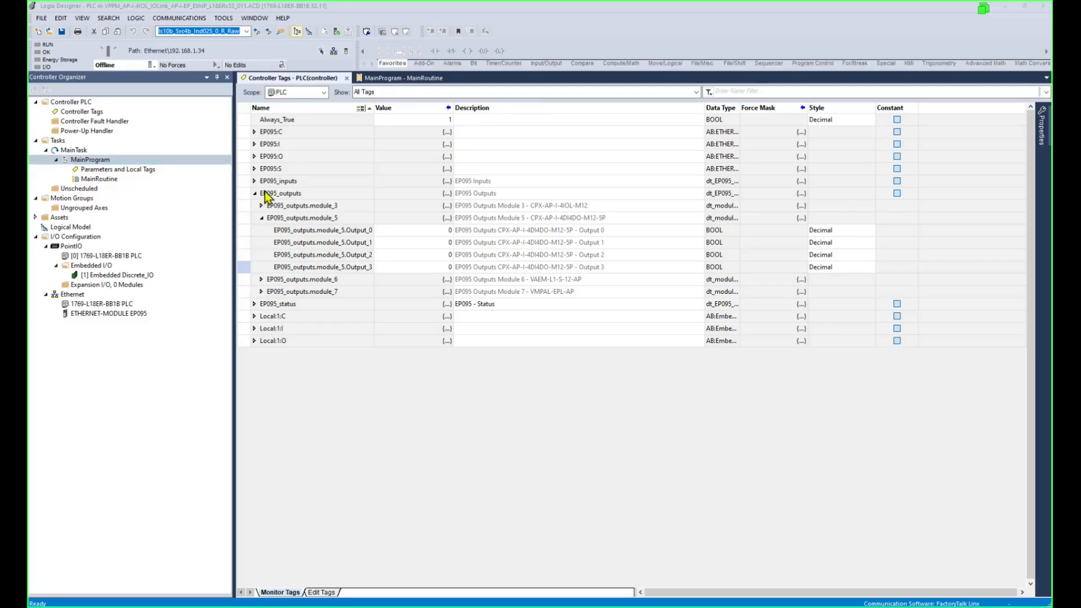
right_click(106, 159)
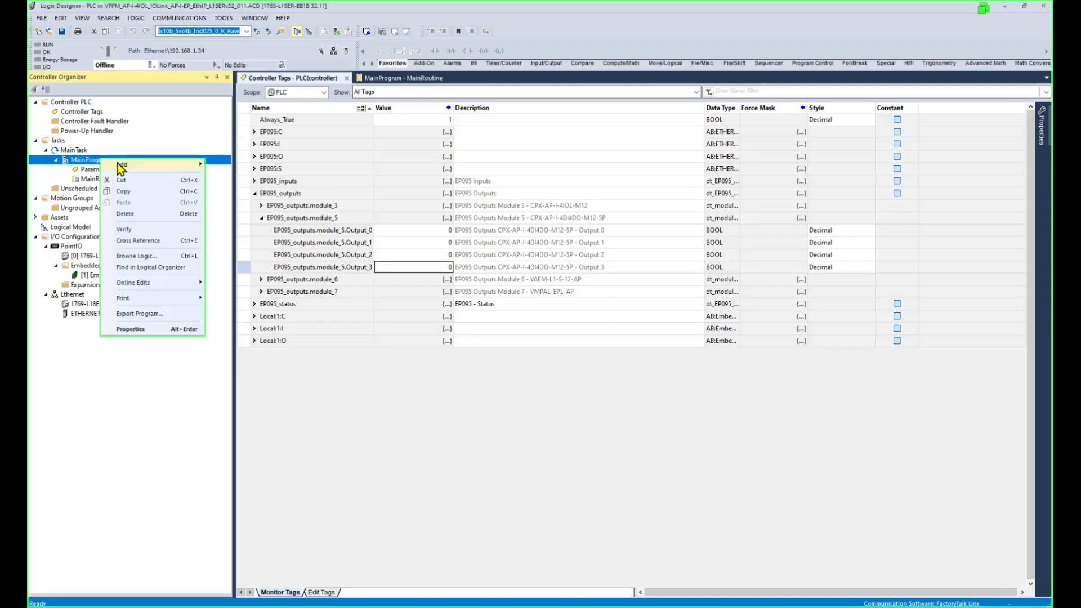
mouse_move(118, 165)
left_click(258, 167)
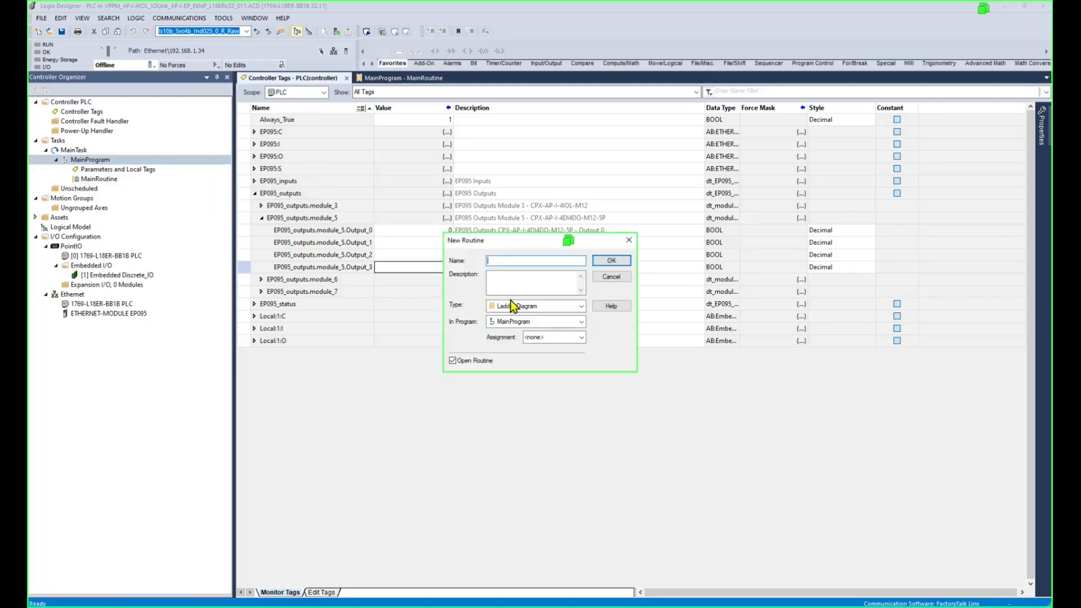
right_click(523, 262)
left_click(556, 306)
left_click(612, 262)
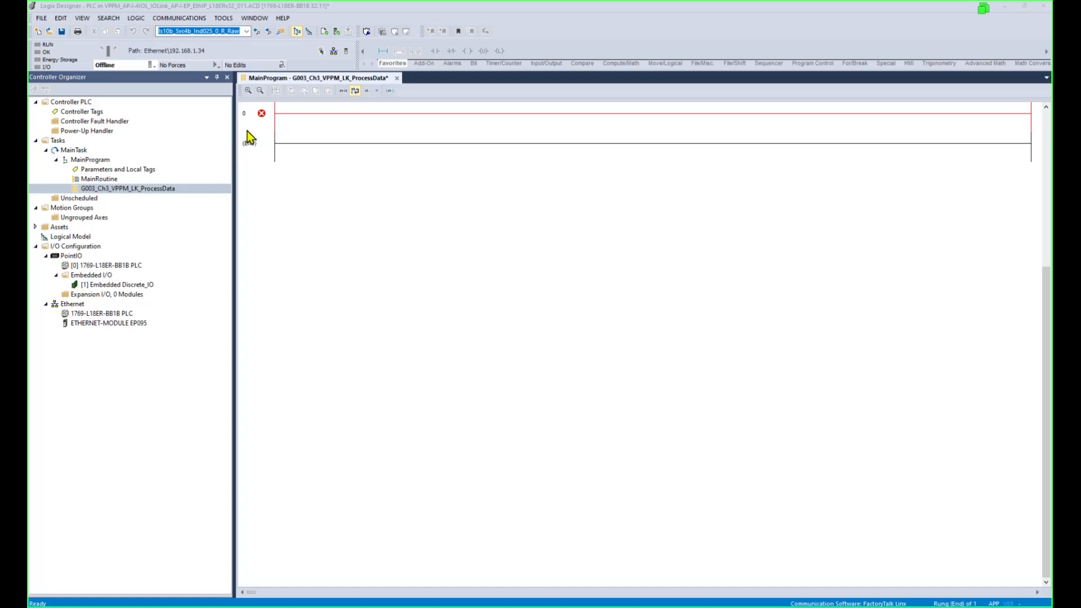
- Open the controller tags and examine elements [0] and [1] of EP095_inputs.module_3.Port_3
double_click(87, 114)
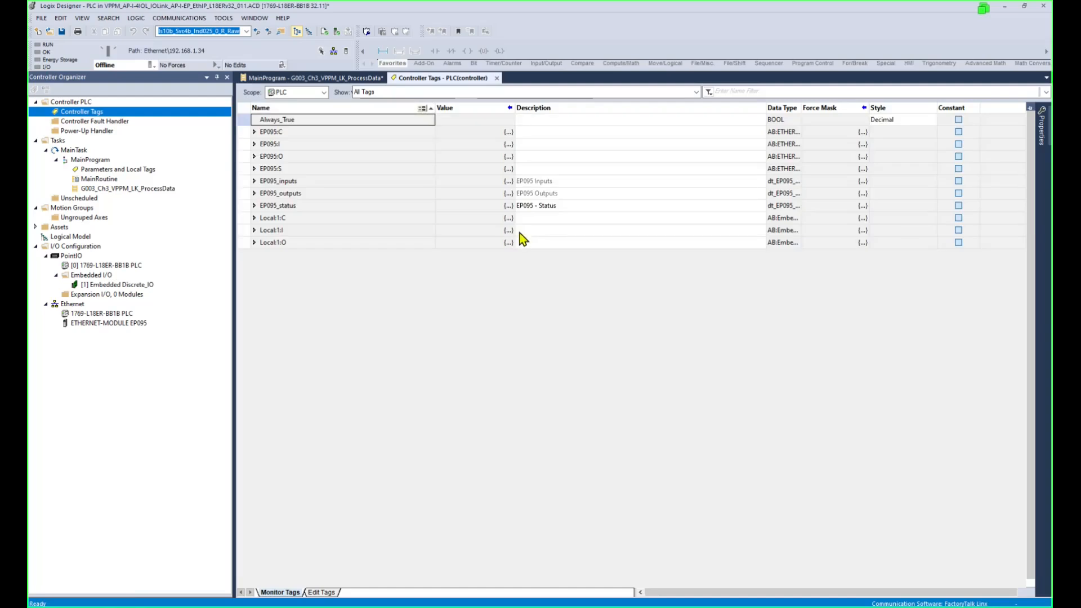
left_click(254, 193)
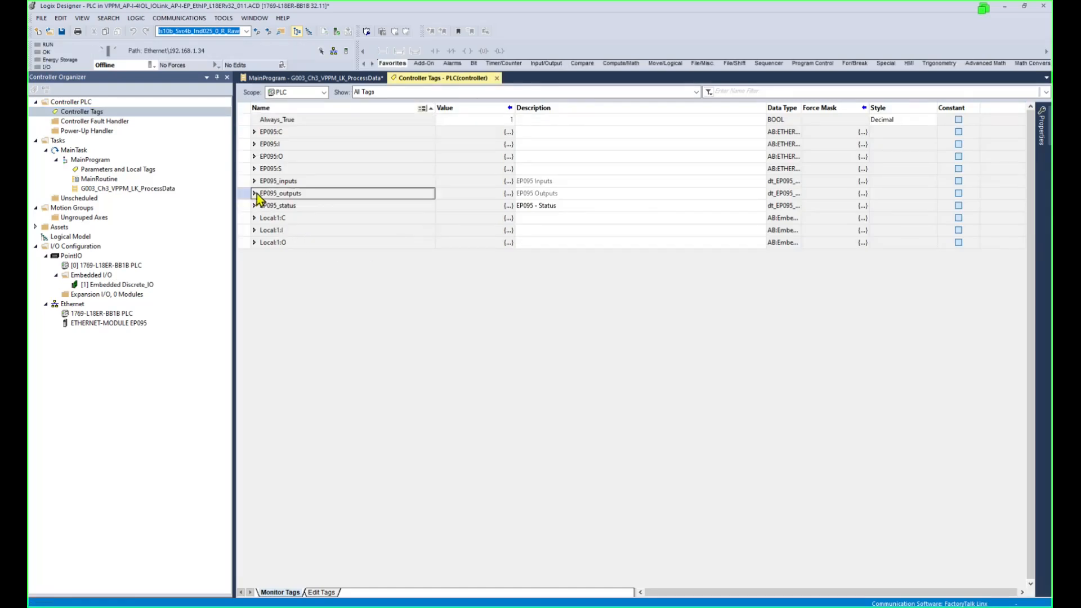
left_click(253, 180)
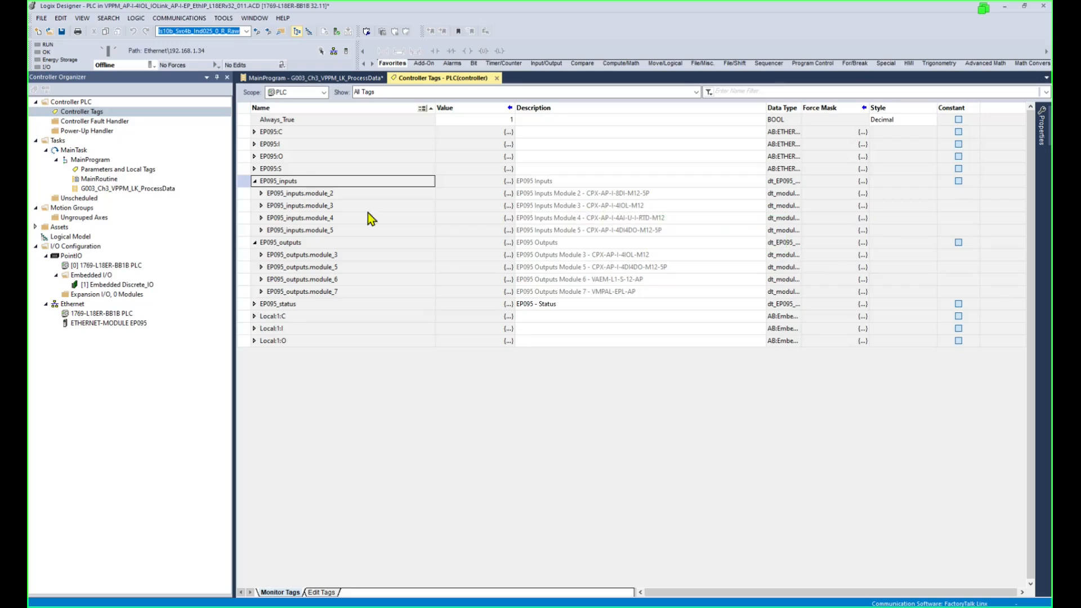
left_click(261, 205)
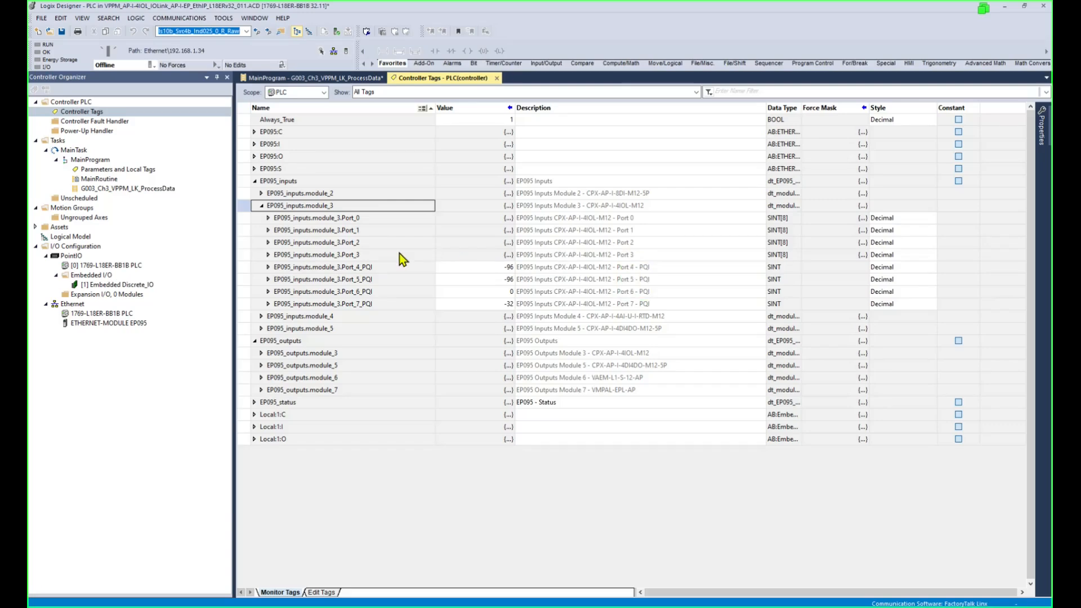
left_click(390, 257)
left_click(269, 255)
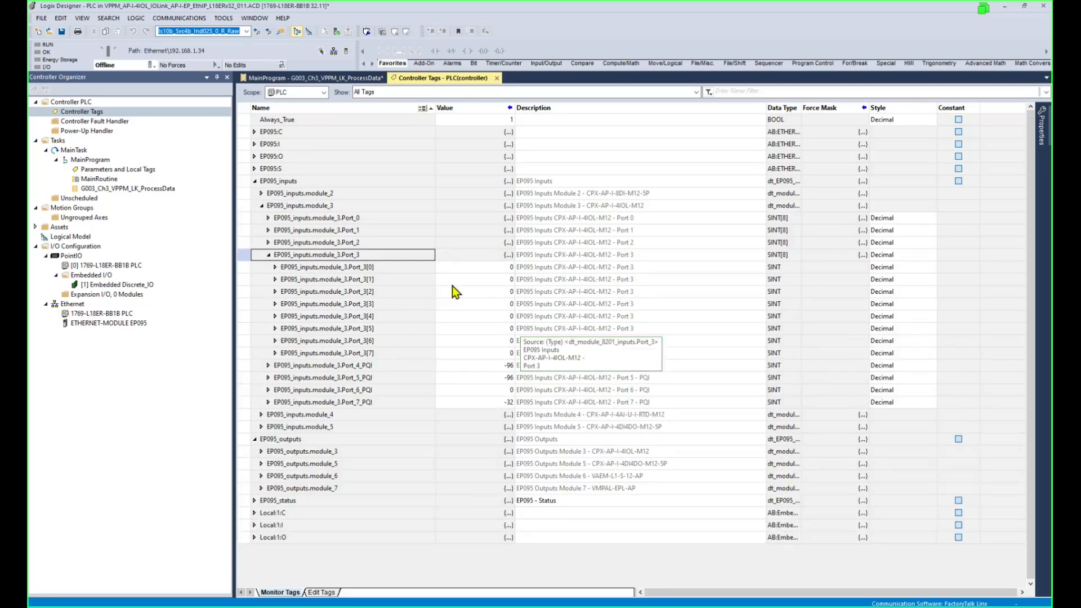
left_click(414, 268)
left_click(404, 278)
left_click(403, 278)
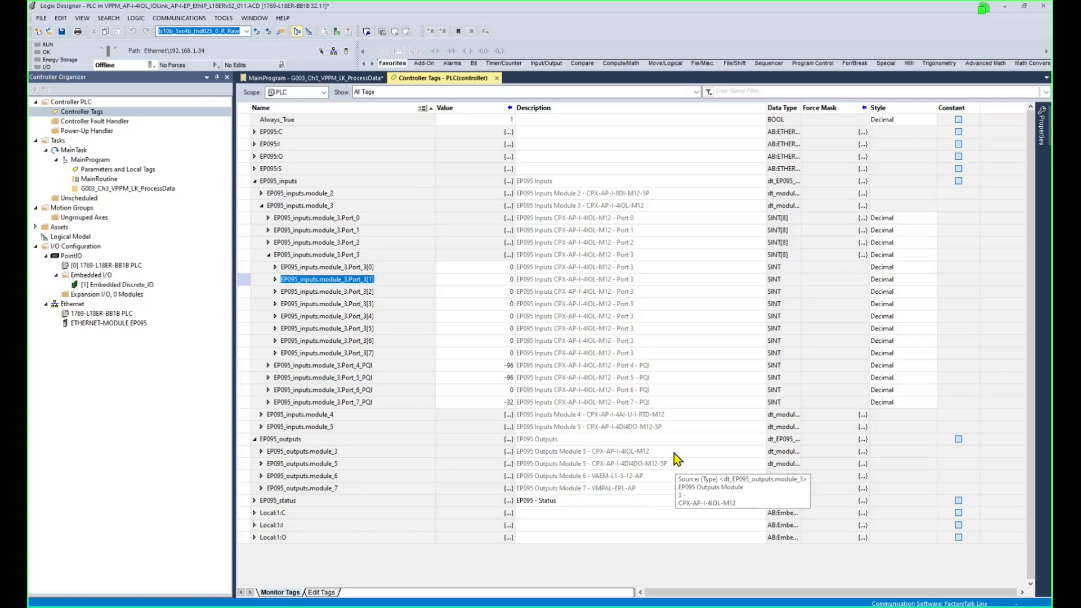
- Expand EP095_outputs.module_3 and examine elements [0] and [1] of its Port_3
left_click(327, 452)
left_click(261, 451)
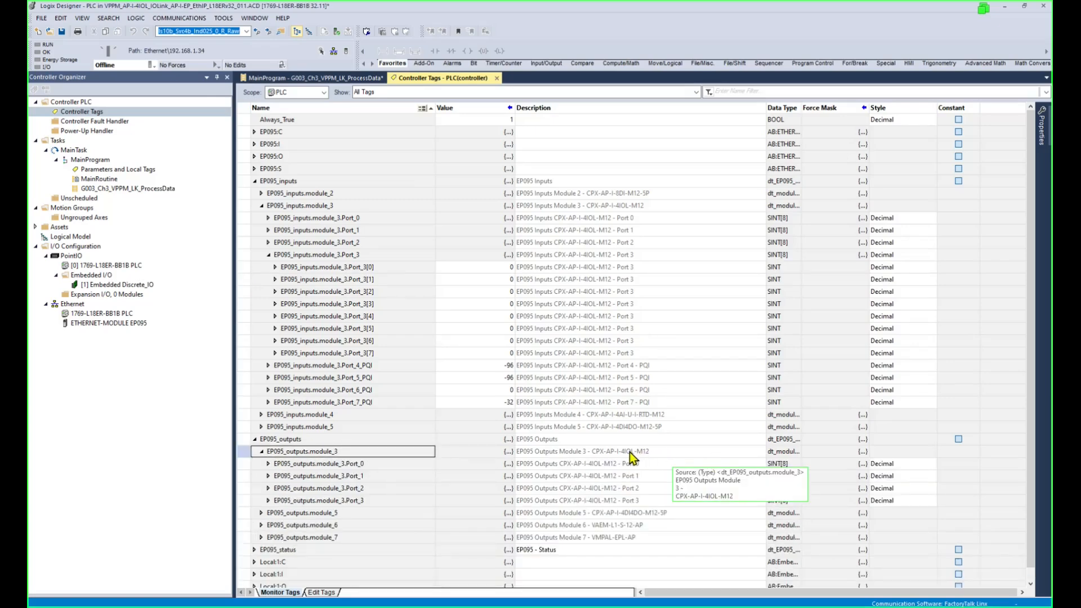
left_click(267, 501)
left_click(386, 476)
left_click(389, 488)
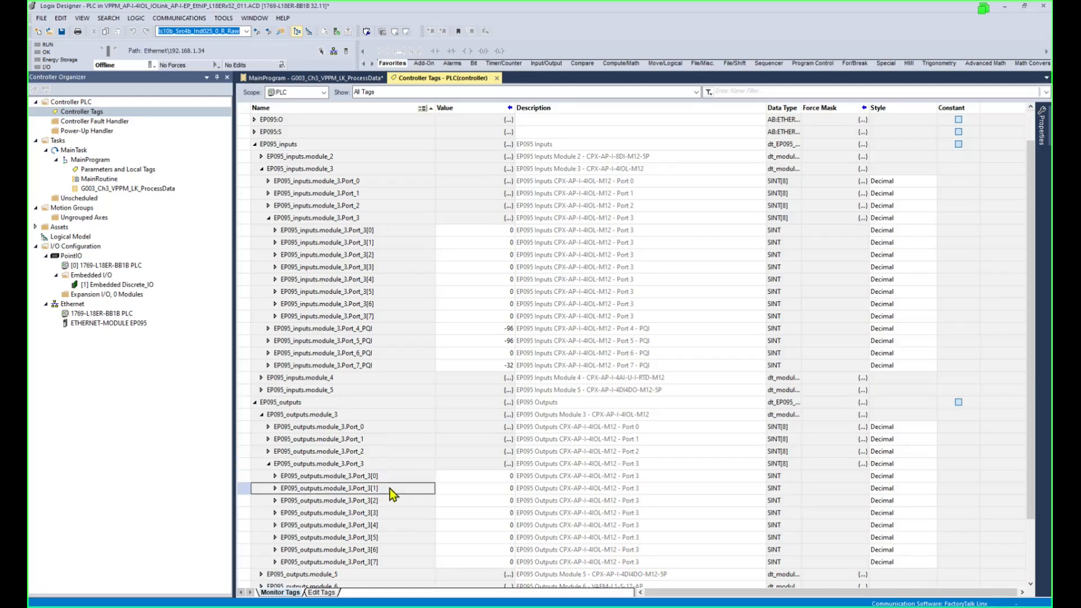
- Add an SWPB instruction to rung 0 of G003_Ch3_VPPM_LK_ProcessData with VPPM_Pressure_Setpoint_mbar as its source
left_click(390, 476)
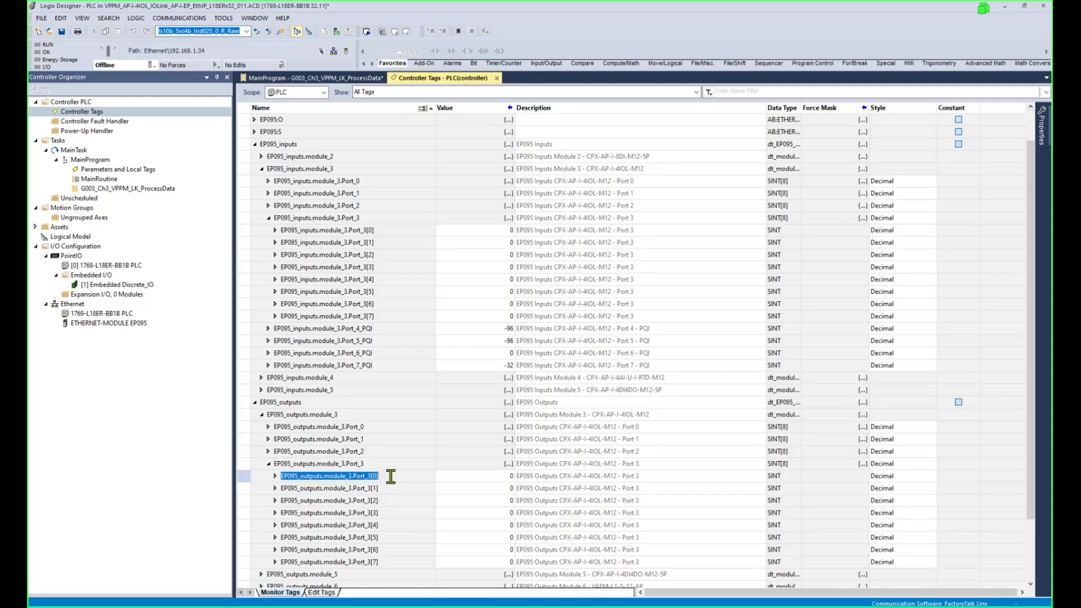
left_click(347, 82)
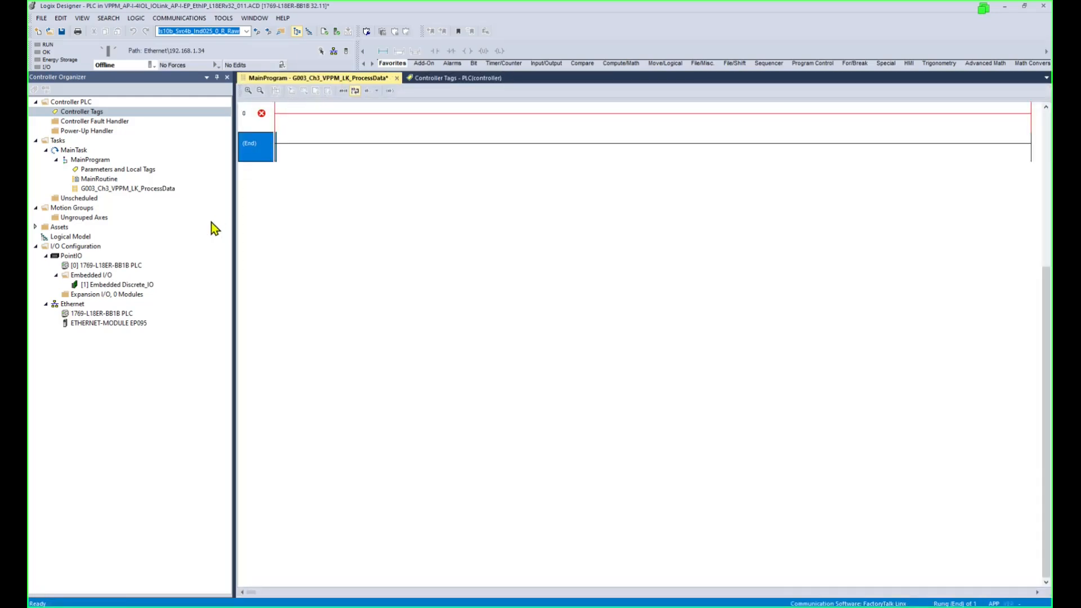
left_click(264, 117)
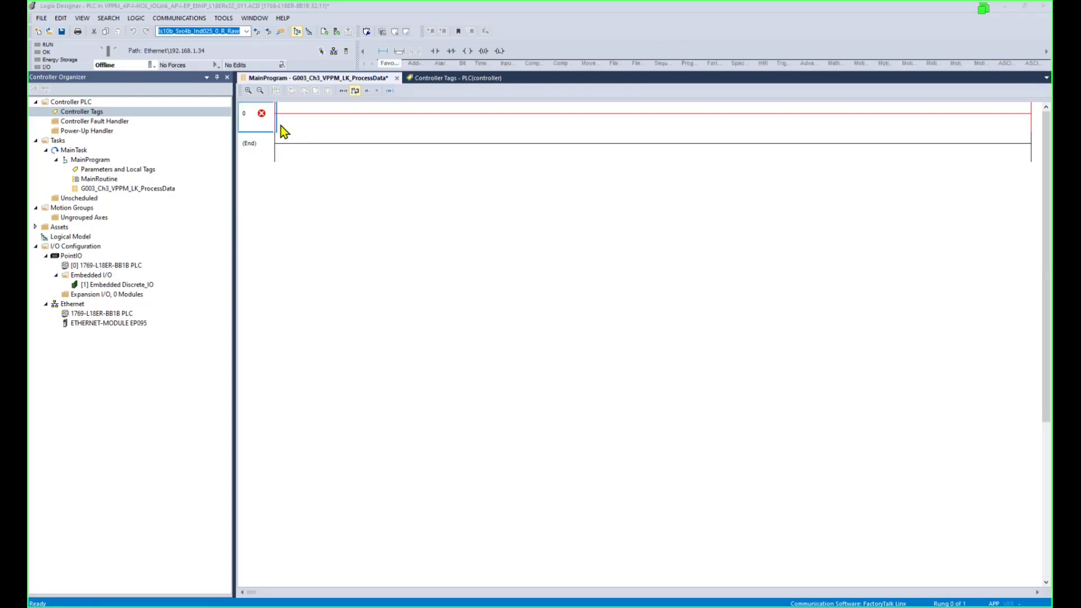
left_click(590, 65)
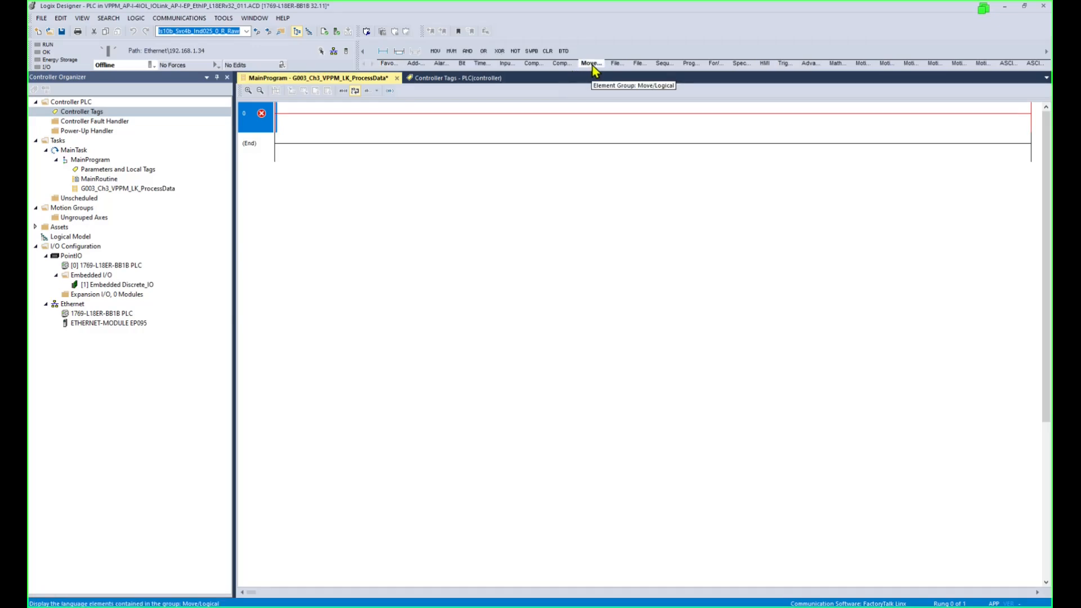
left_click(532, 52)
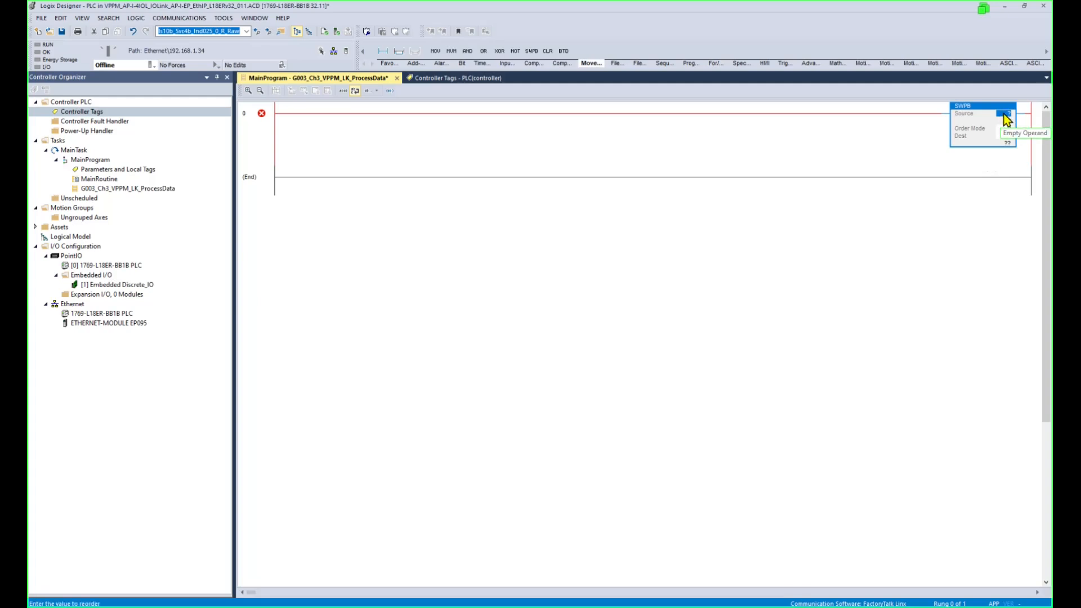
double_click(1006, 114)
type("VPPM_Pressure_Setpoint_mbar")
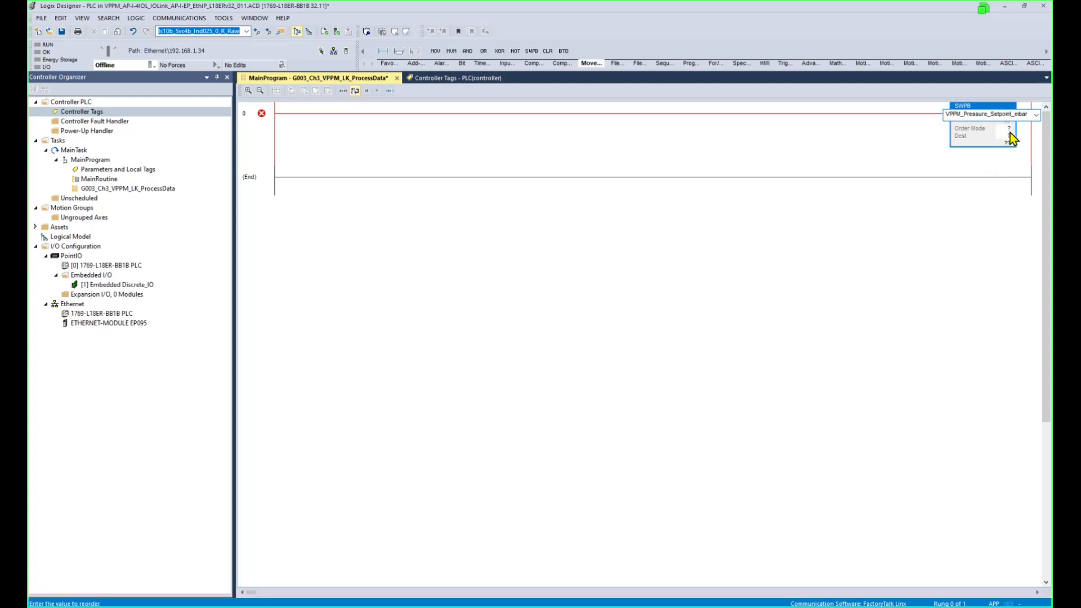
key("Return")
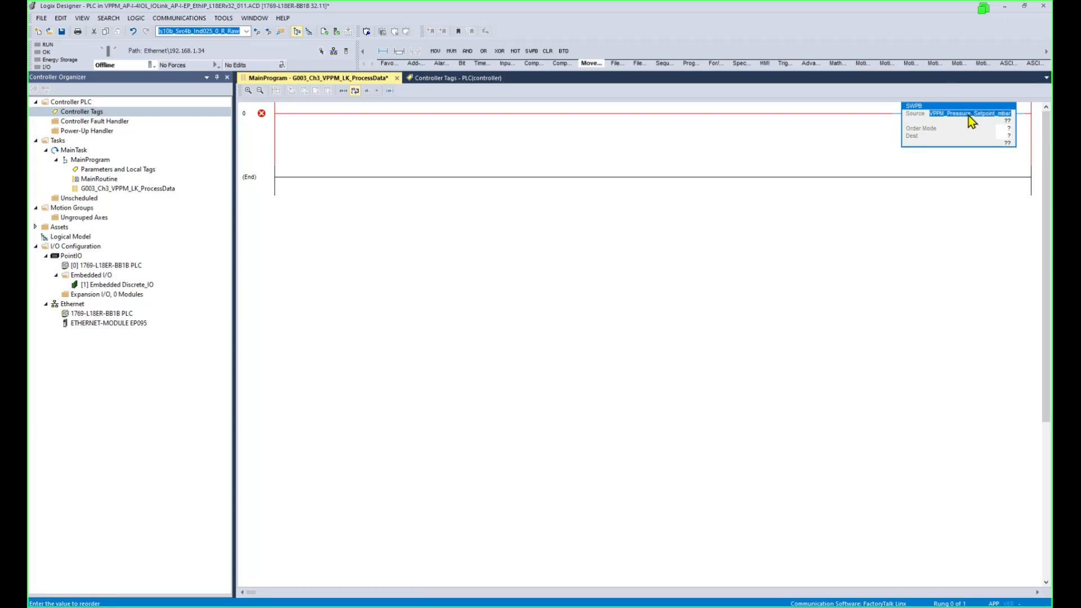
- Create the source operand VPPM_Pressure_Setpoint_mbar as a base tag of data type INT in the PLC controller scope
right_click(969, 116)
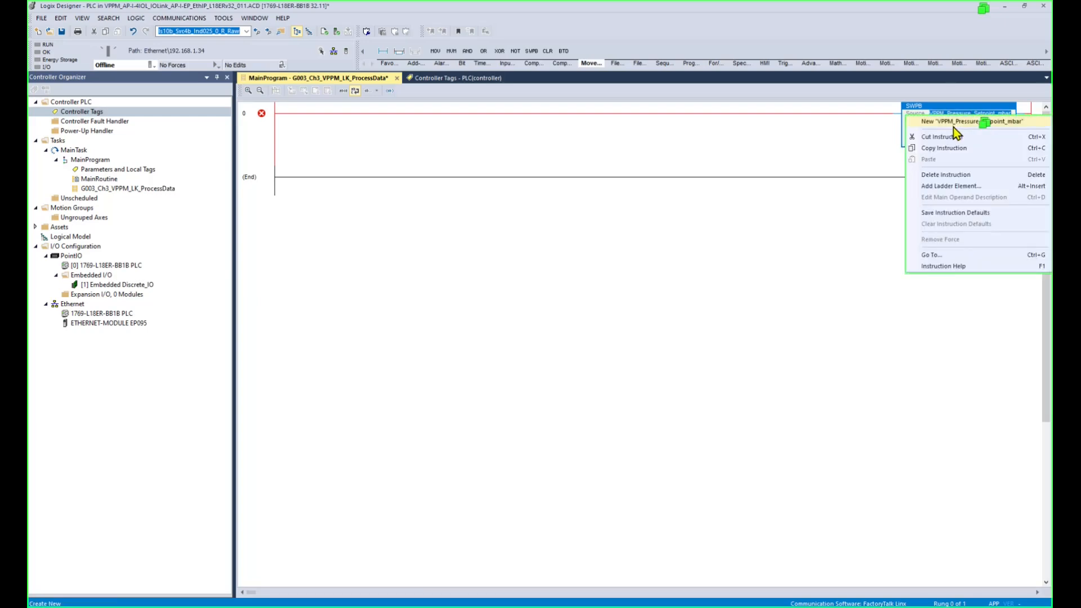
left_click(954, 122)
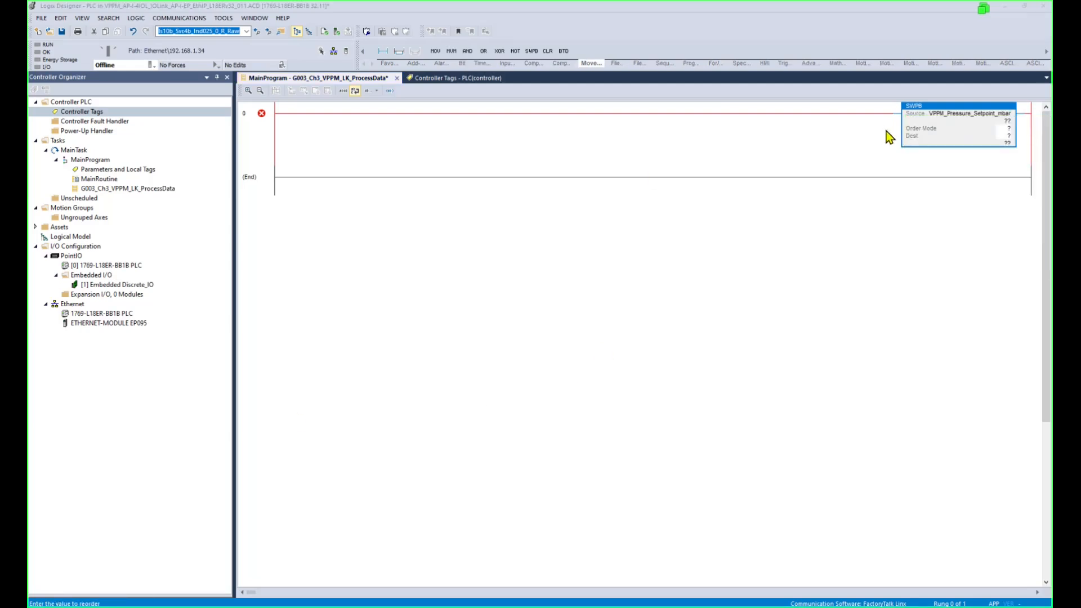
left_click(995, 117)
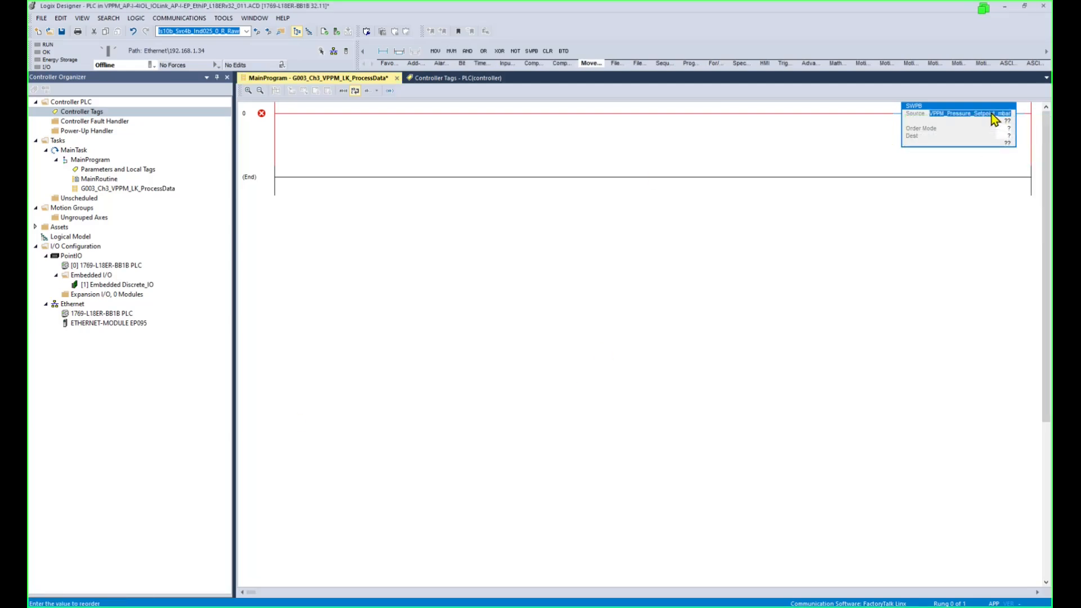
right_click(996, 120)
left_click(965, 122)
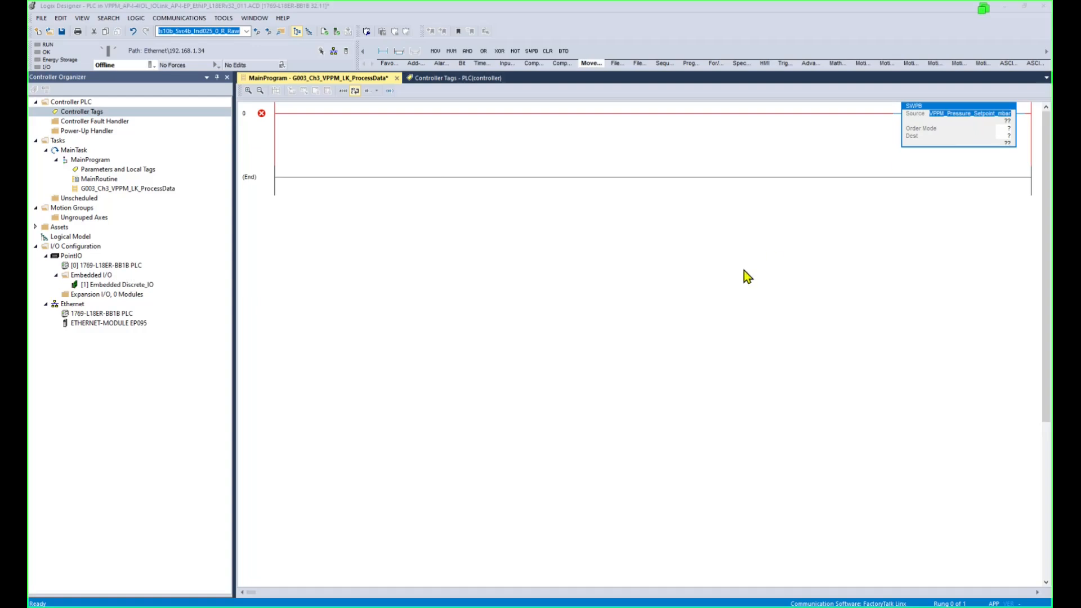
left_click(522, 307)
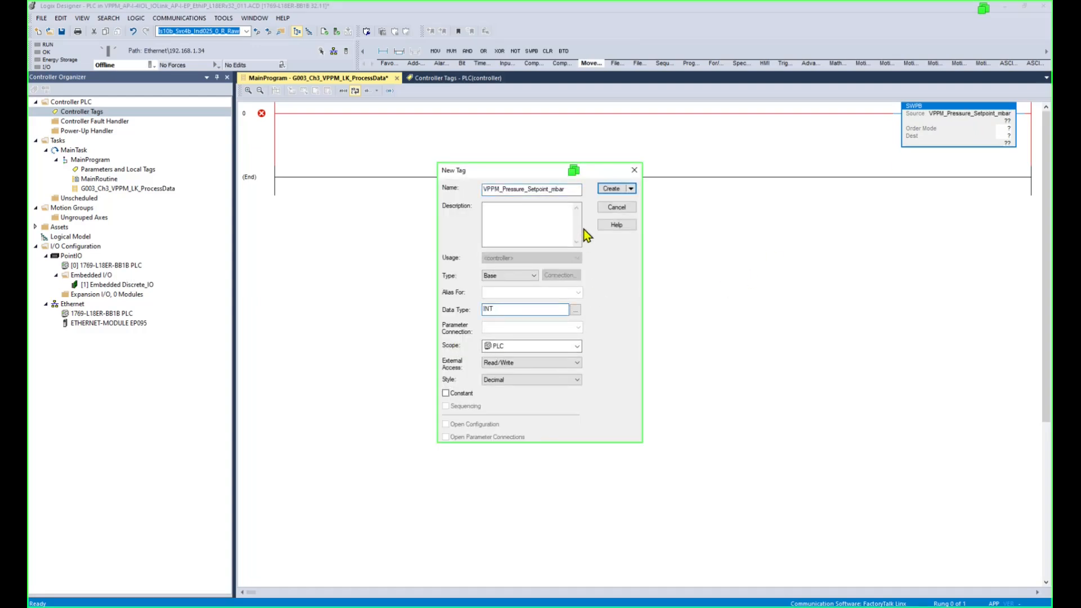
left_click(612, 189)
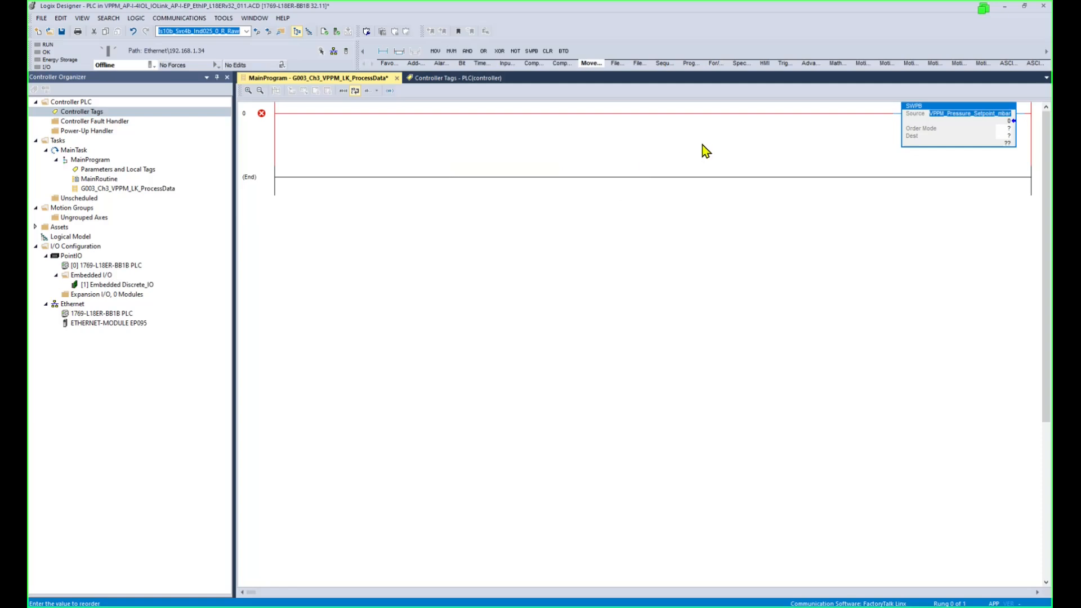
- Set the SWPB order mode to REVERSE and its destination to VPPM_Pressure_Setpoint_BytesSwap_mbar
double_click(1009, 128)
left_click(1017, 130)
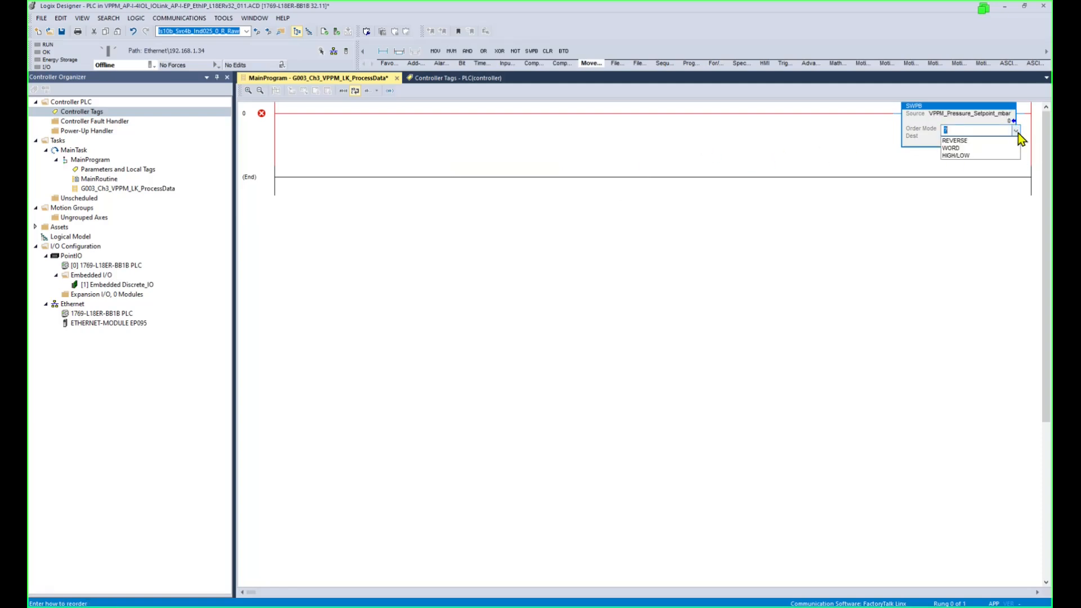
left_click(960, 139)
left_click(975, 143)
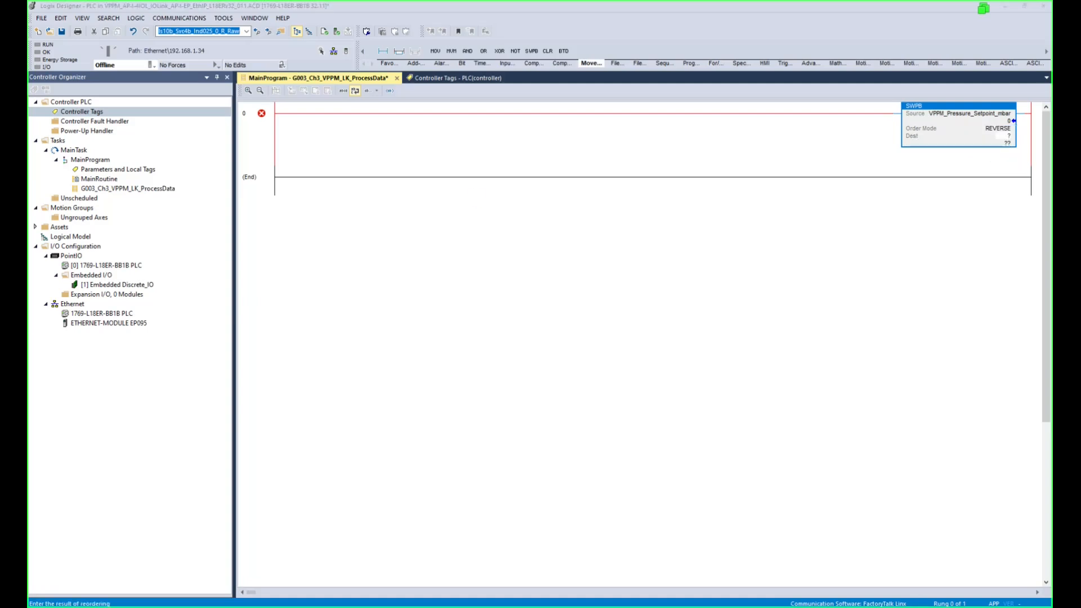
left_click(1004, 136)
left_click(1004, 136)
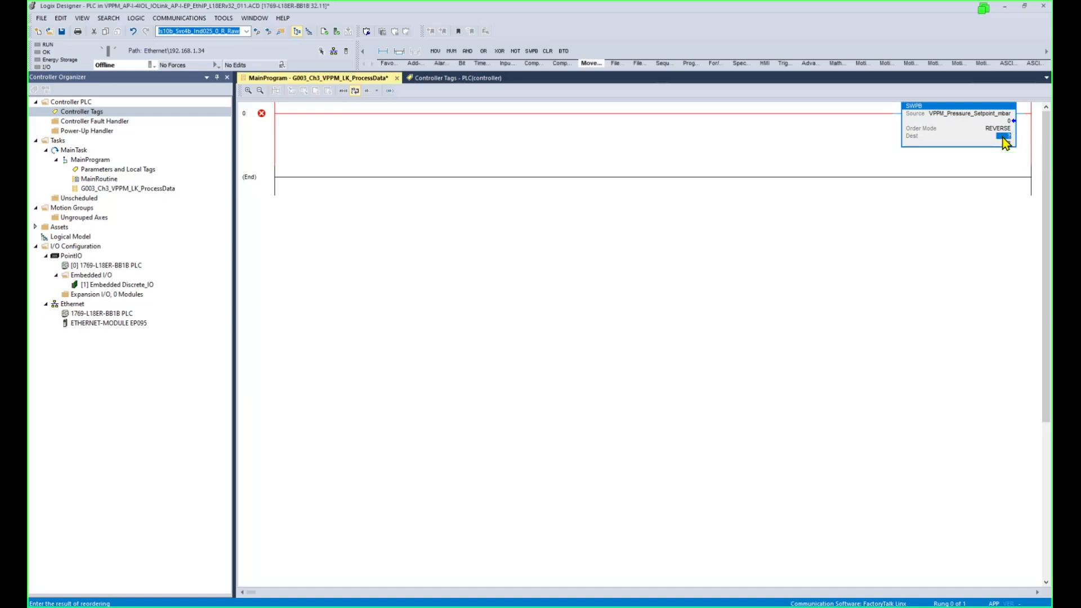
type("VPPM_Pressure_Setpoint_BytesSwap_mbar")
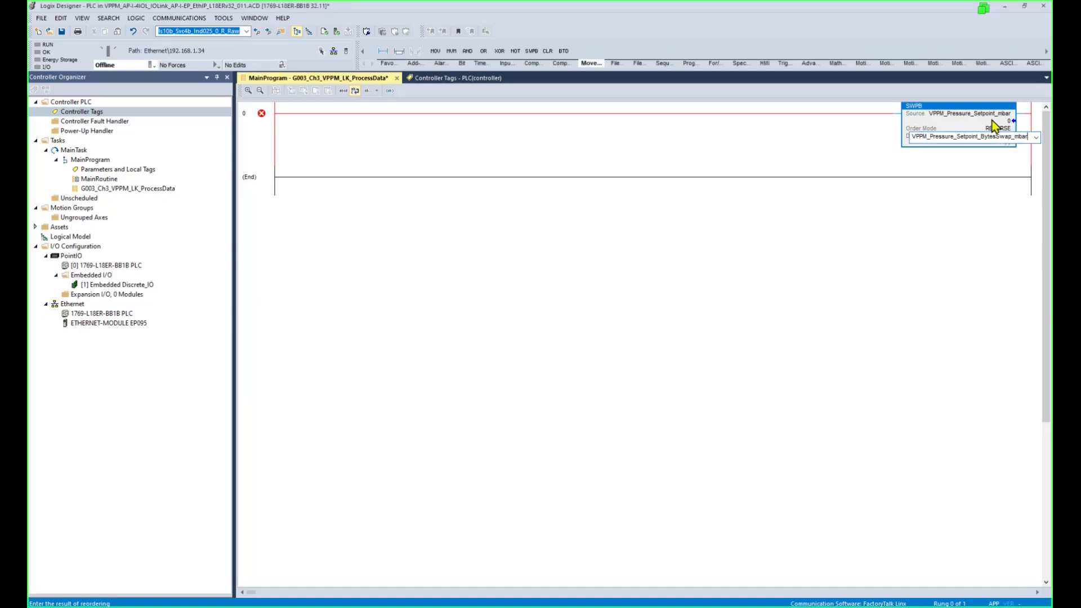
key("Return")
- Create the destination operand VPPM_Pressure_Setpoint_BytesSwap_mbar as a base tag of data type INT in the PLC controller scope
left_click(958, 137)
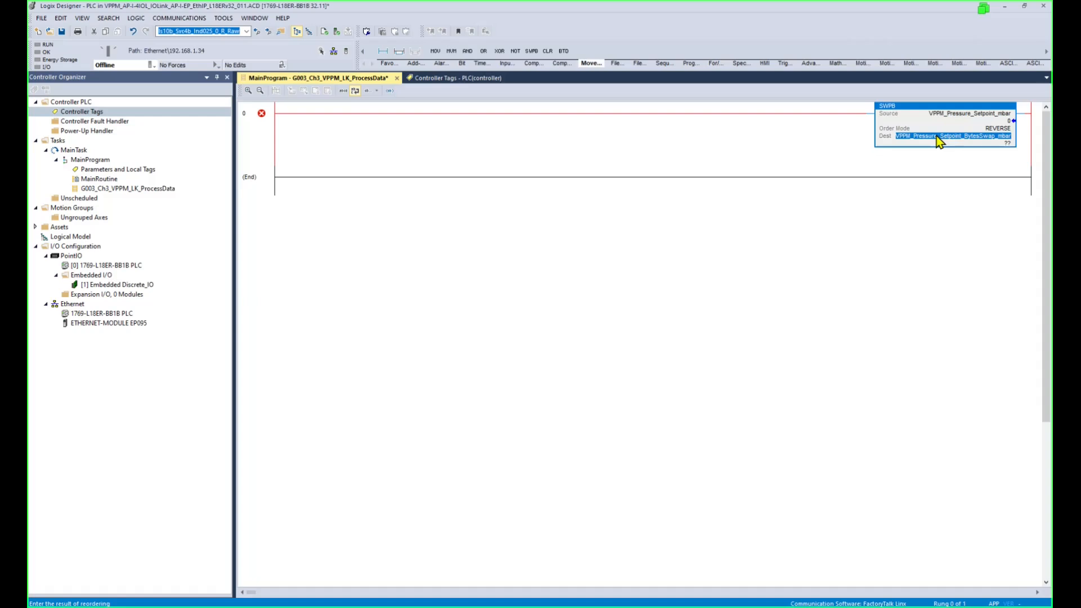
right_click(996, 142)
left_click(989, 143)
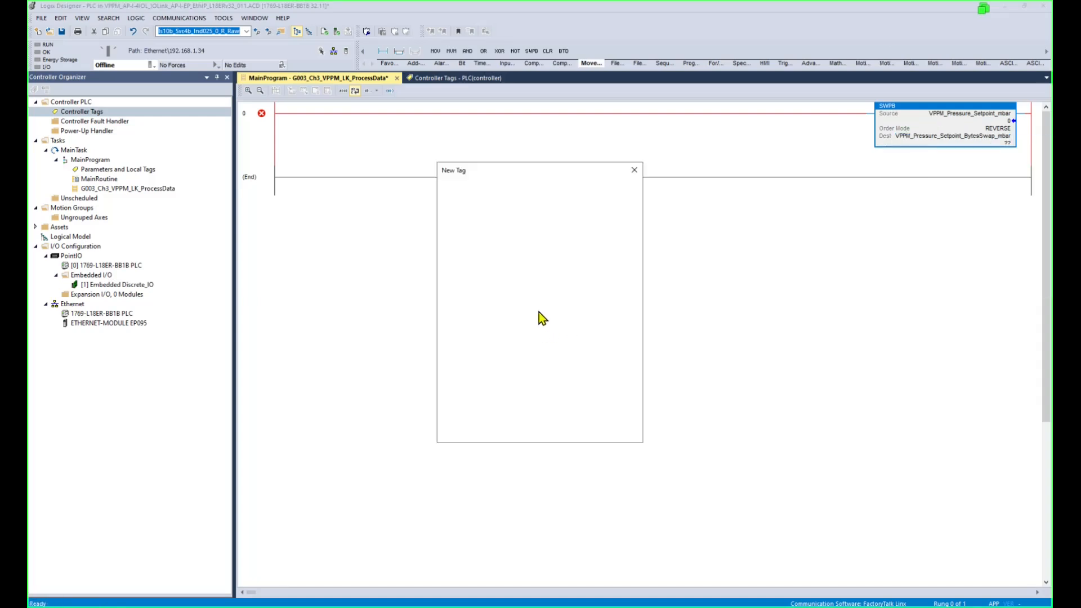
left_click(513, 308)
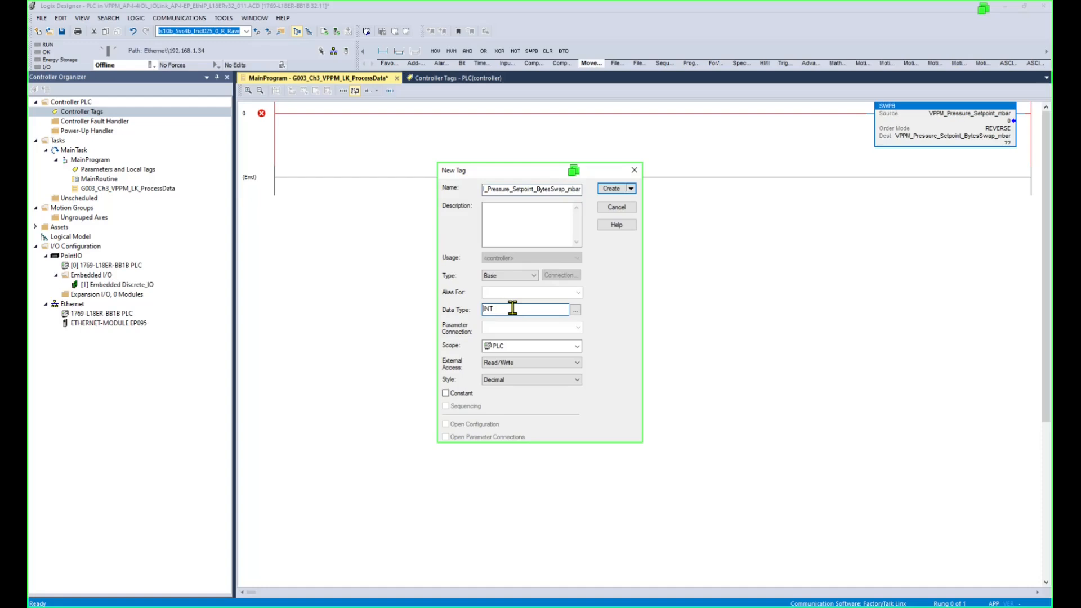
left_click(611, 189)
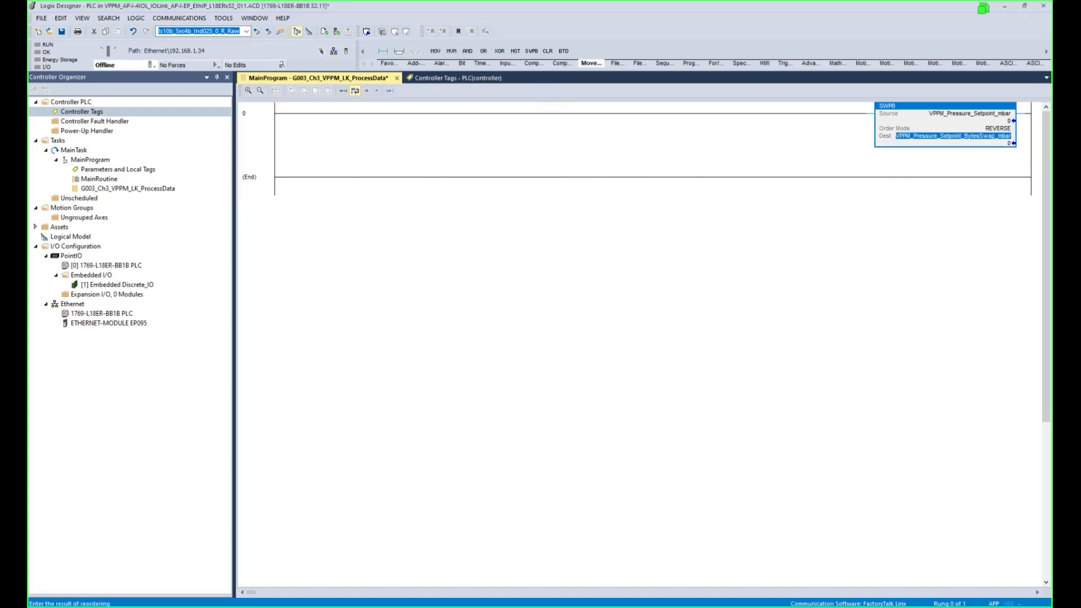
- Add a CPS instruction after the SWPB on rung 0, using VPPM_Pressure_Setpoint_BytesSwap_mbar as its source
left_click(616, 63)
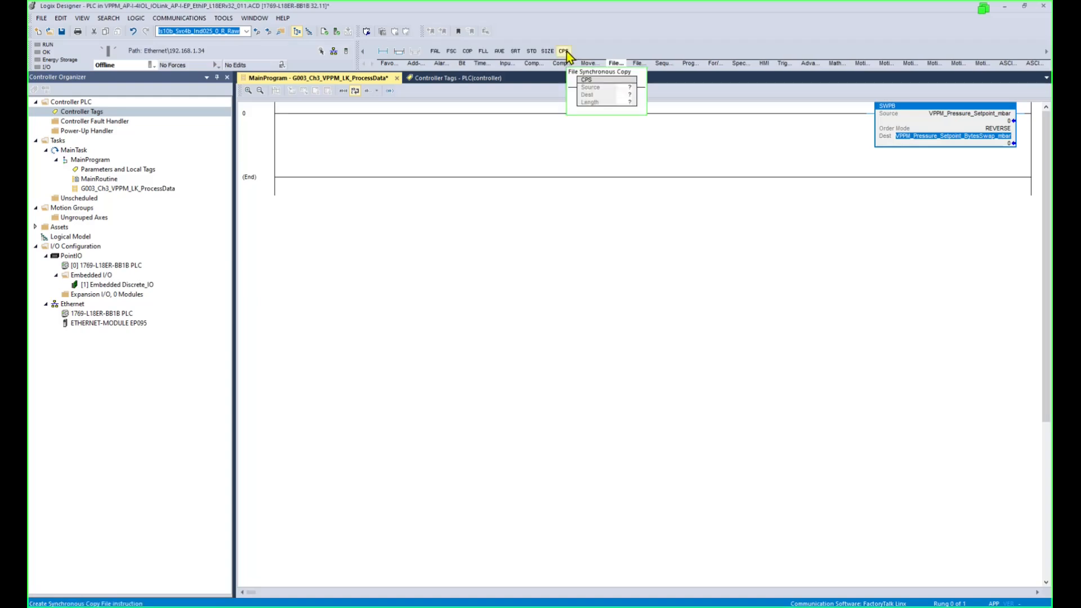
left_click(565, 51)
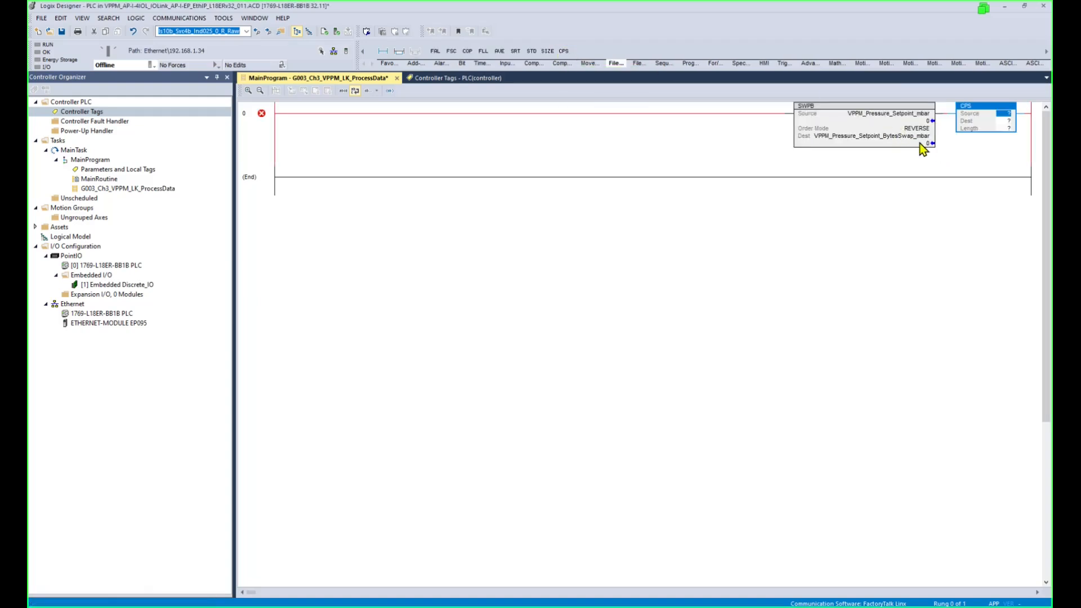
left_click_drag(917, 137, 1009, 113)
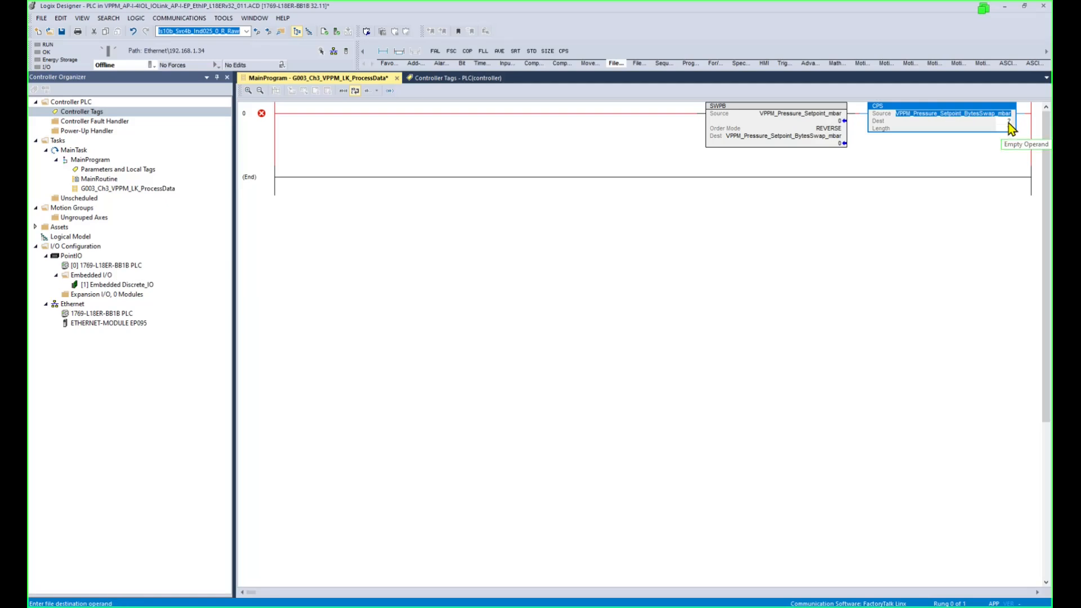
- Copy the tag name EP095_outputs.module_3.Port_3[0] from the controller tags into the CPS destination and set the length to 1
left_click(1008, 121)
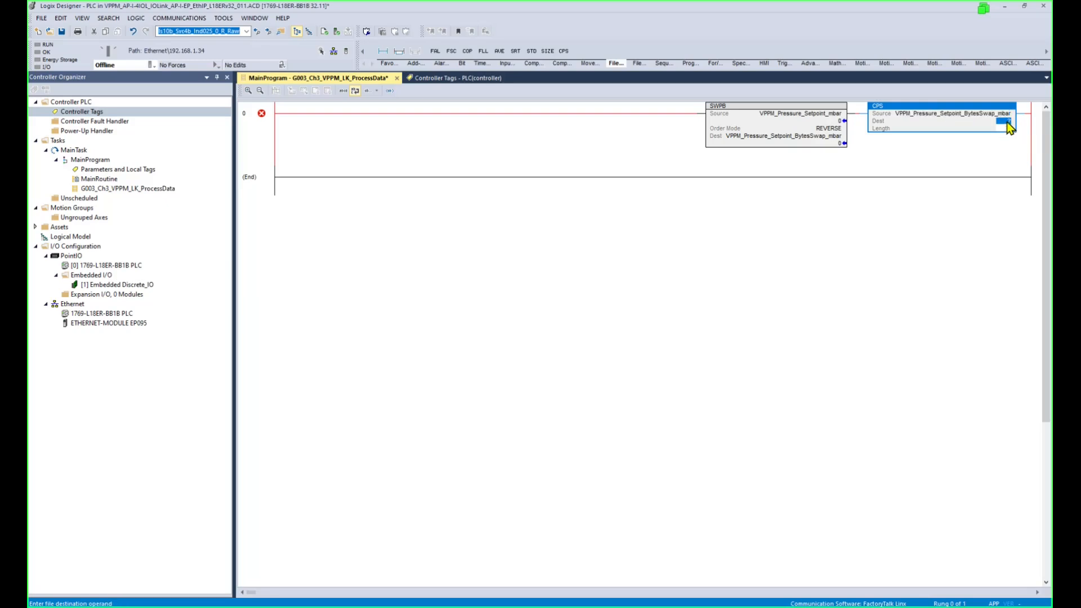
left_click(464, 79)
left_click(398, 475)
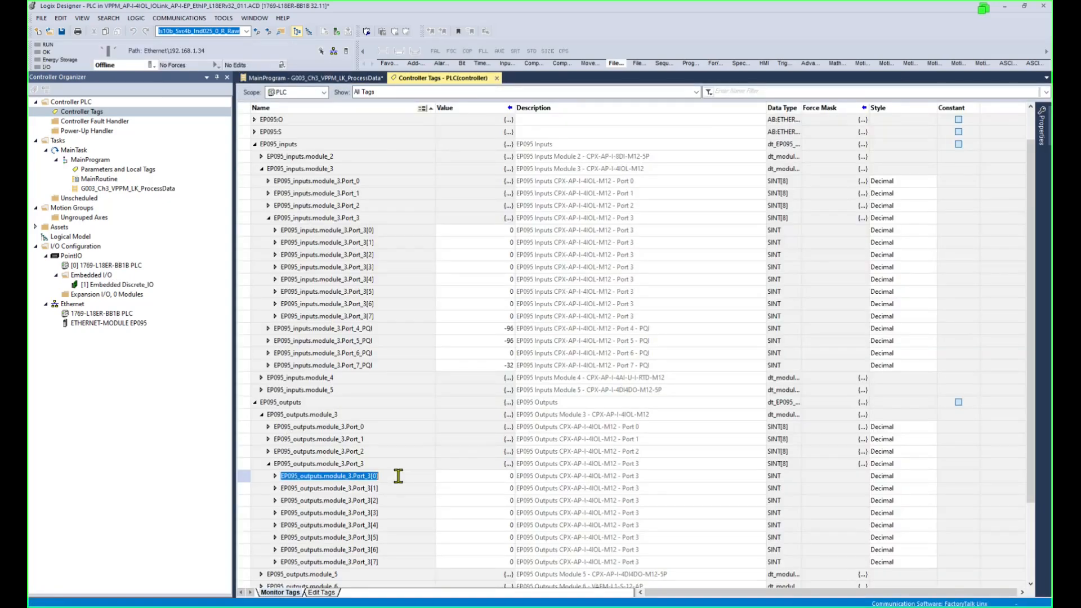
right_click(368, 477)
left_click(385, 510)
left_click(350, 76)
left_click(1001, 122)
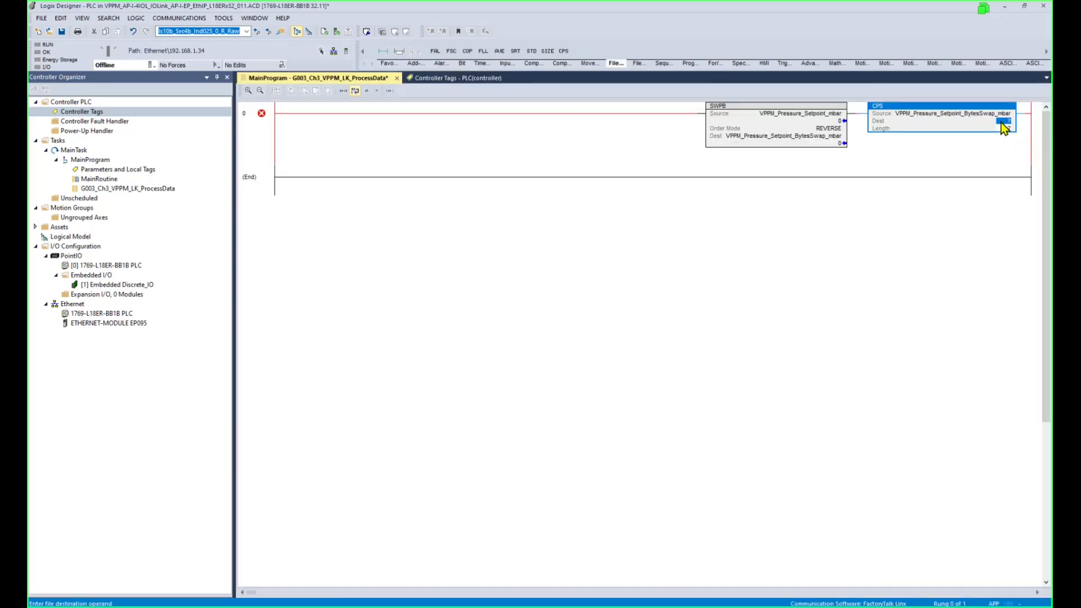
double_click(1001, 122)
key("ctrl+v")
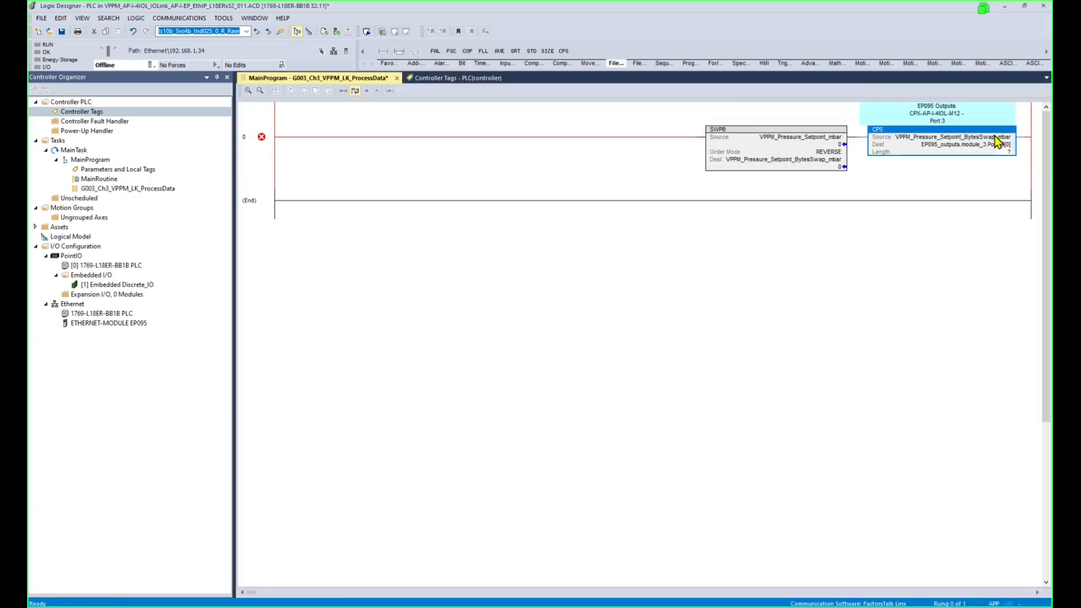
key("Return")
double_click(1010, 152)
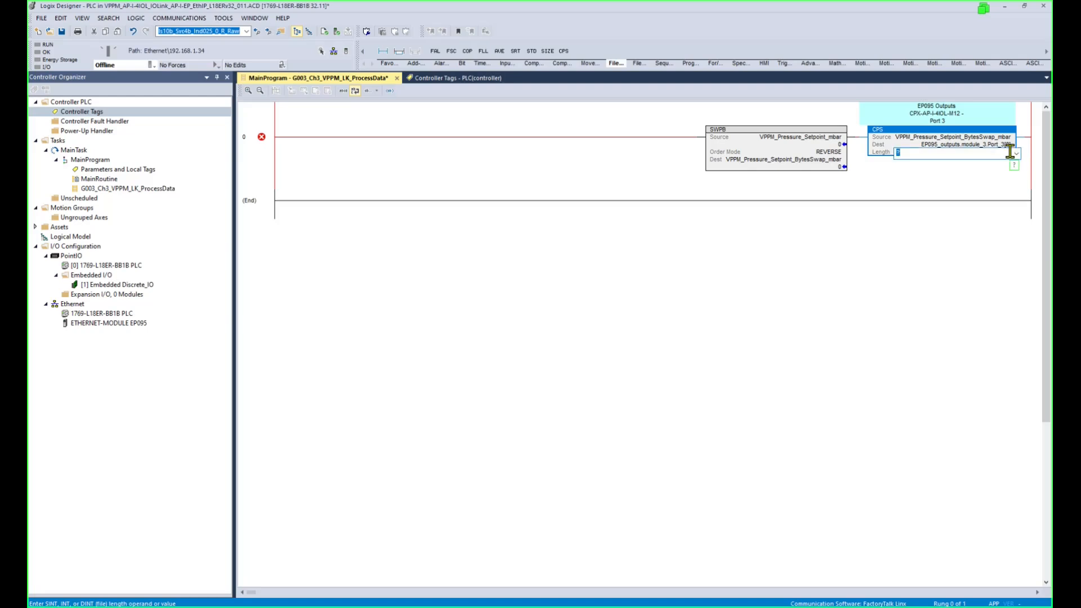
left_click(1006, 148)
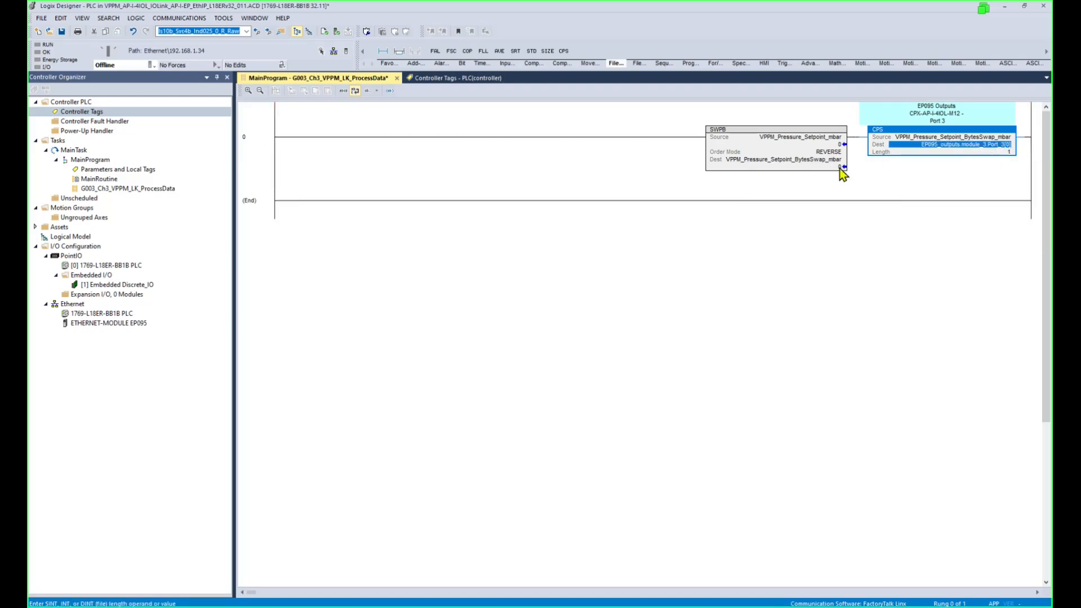
- Add an empty rung below rung 0, after the SWPB and CPS logic
left_click(258, 137)
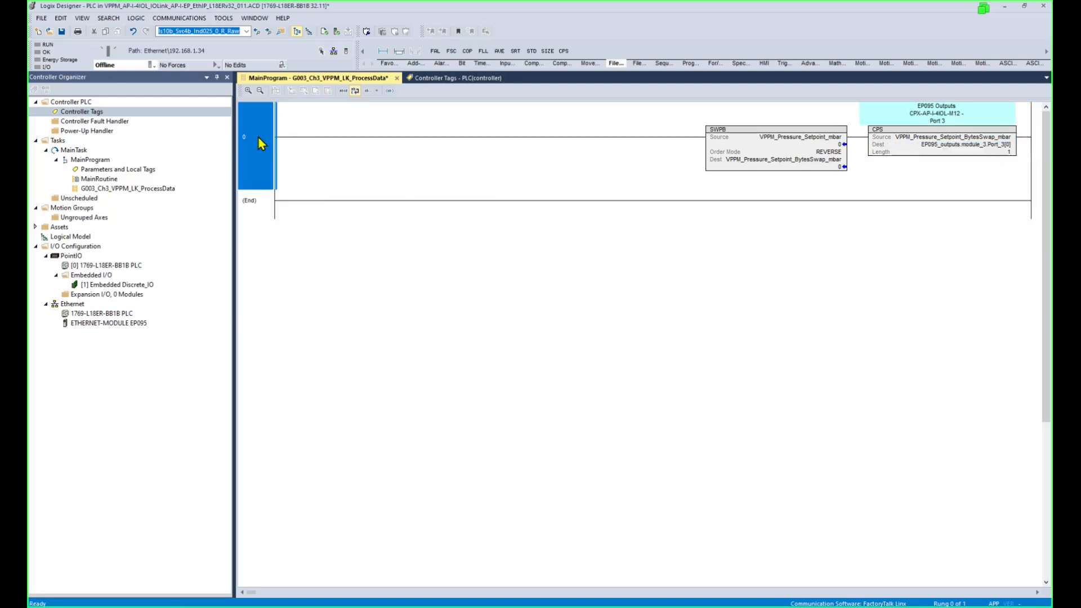
left_click(840, 145)
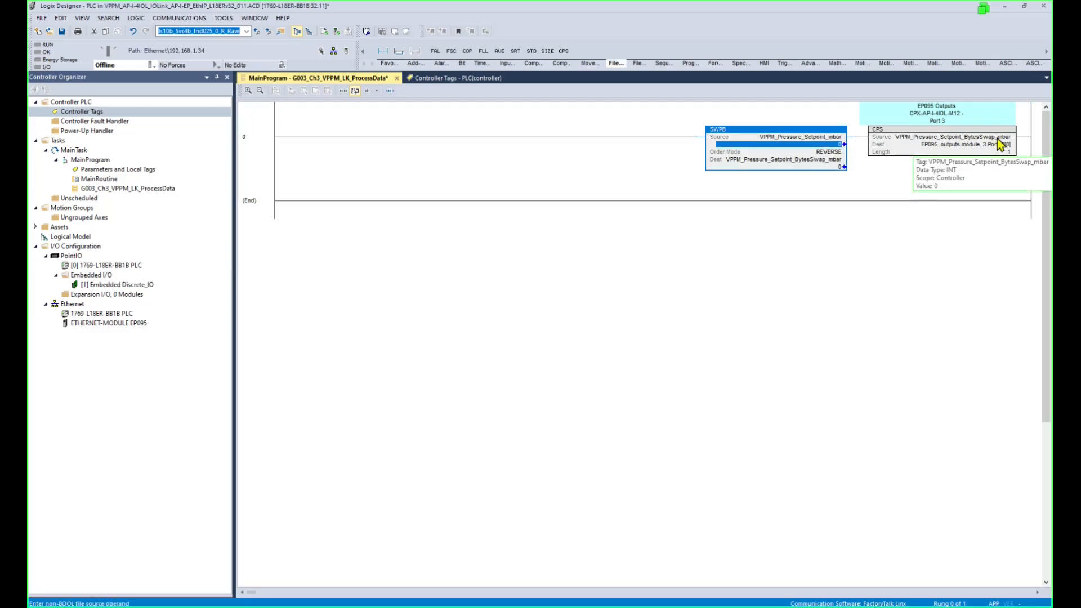
left_click(256, 135)
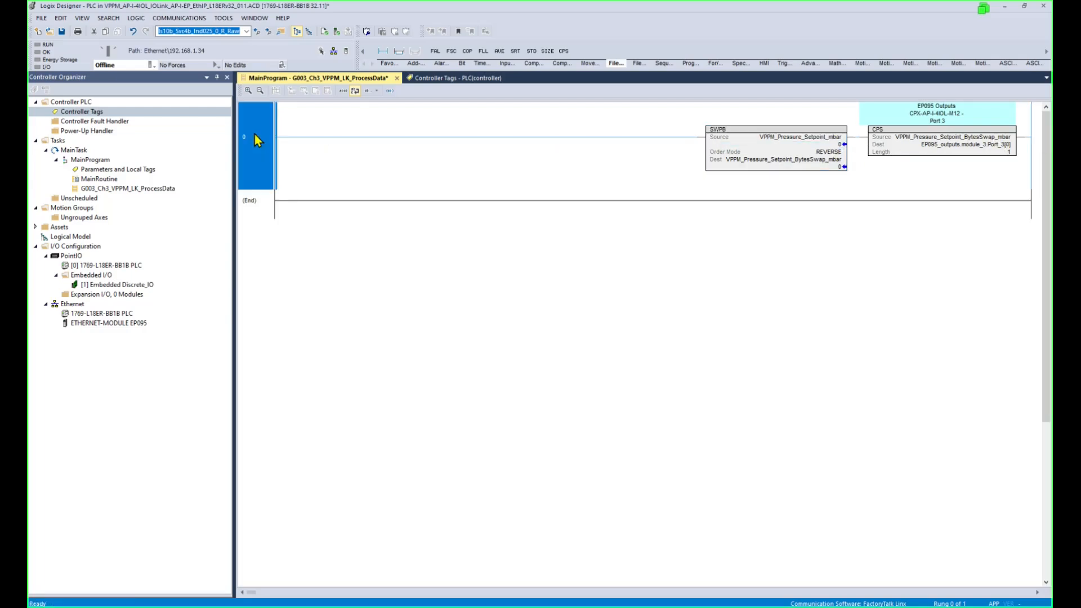
left_click(383, 52)
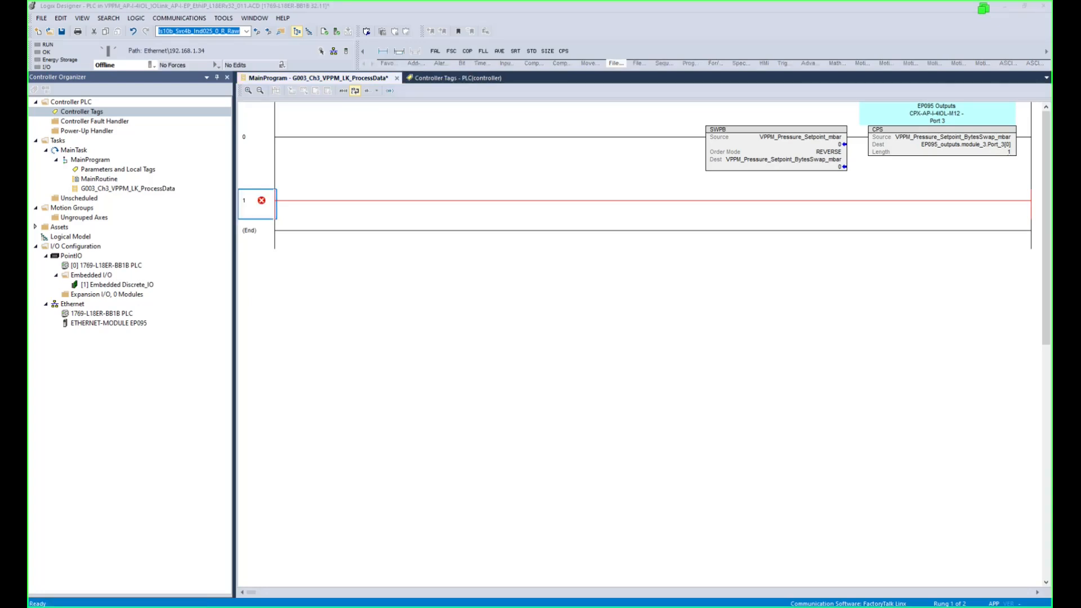
left_click(270, 144)
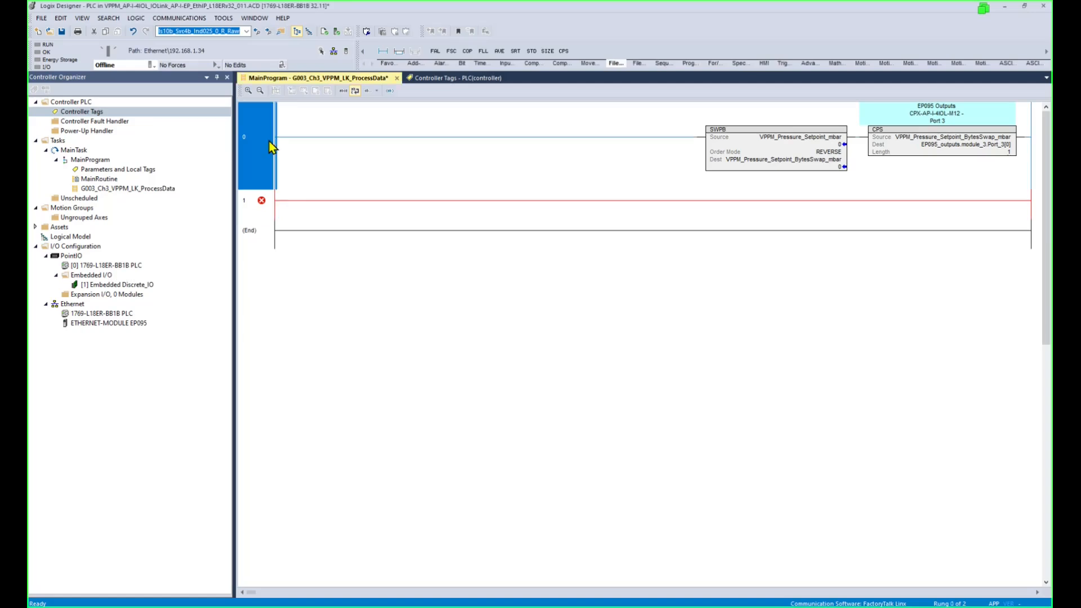
- Add the rung comment "Input word = Pressure Setpoint Value" to rung 0
right_click(270, 144)
left_click(311, 217)
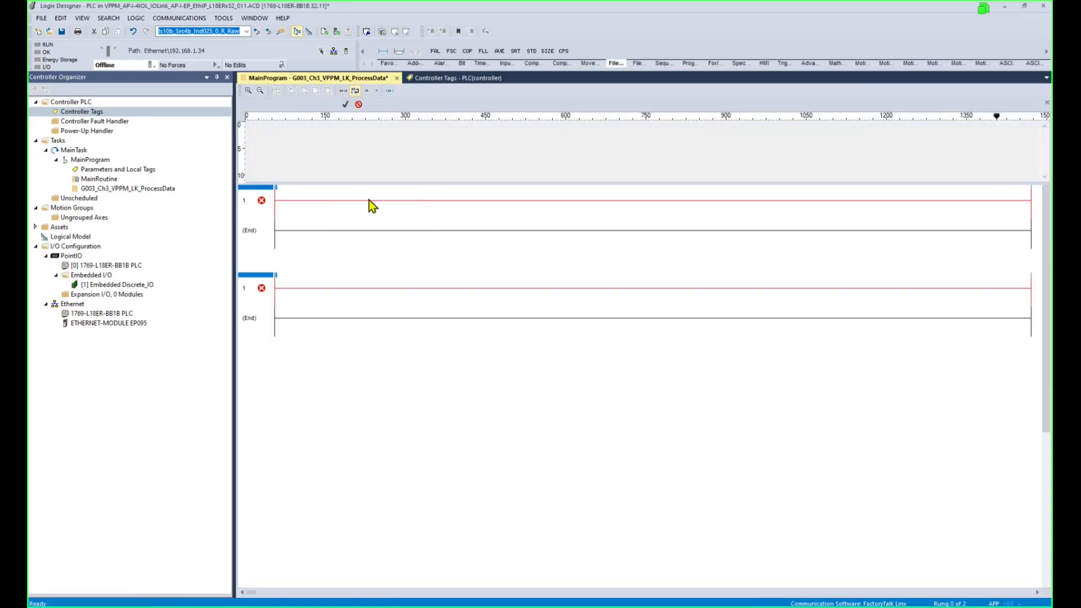
left_click(345, 105)
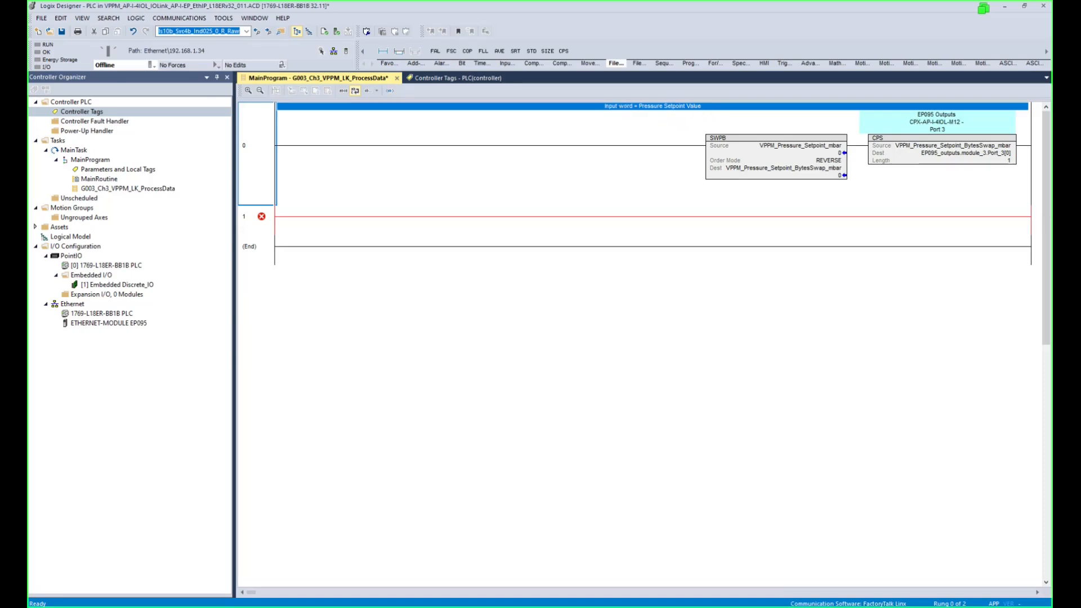
- Add the rung comment "Output word = Pressure Actual Value" to rung 1
key("alt+Tab")
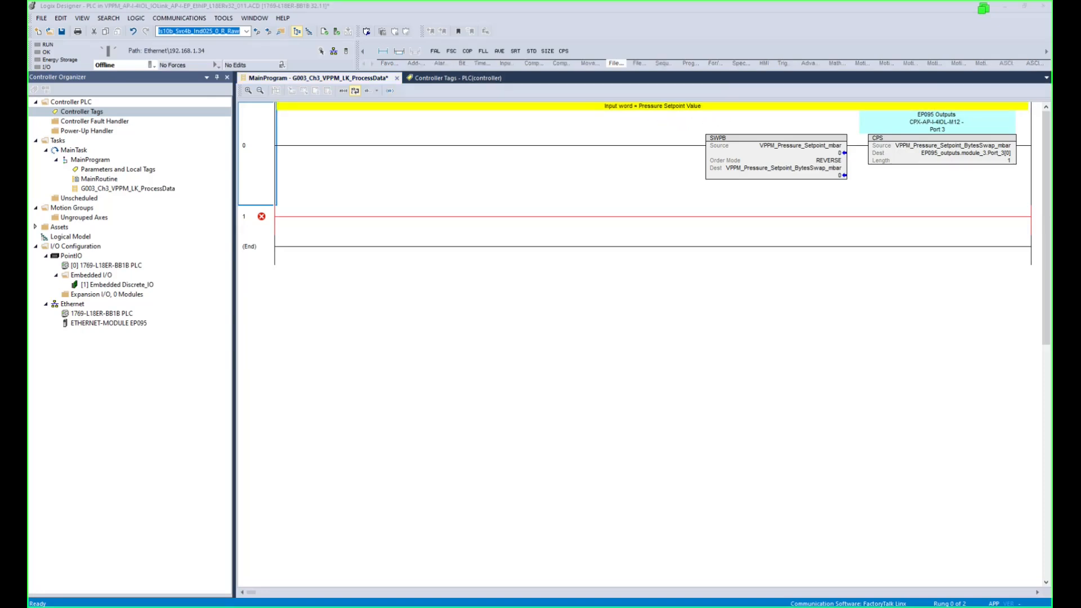
left_click(262, 221)
right_click(265, 220)
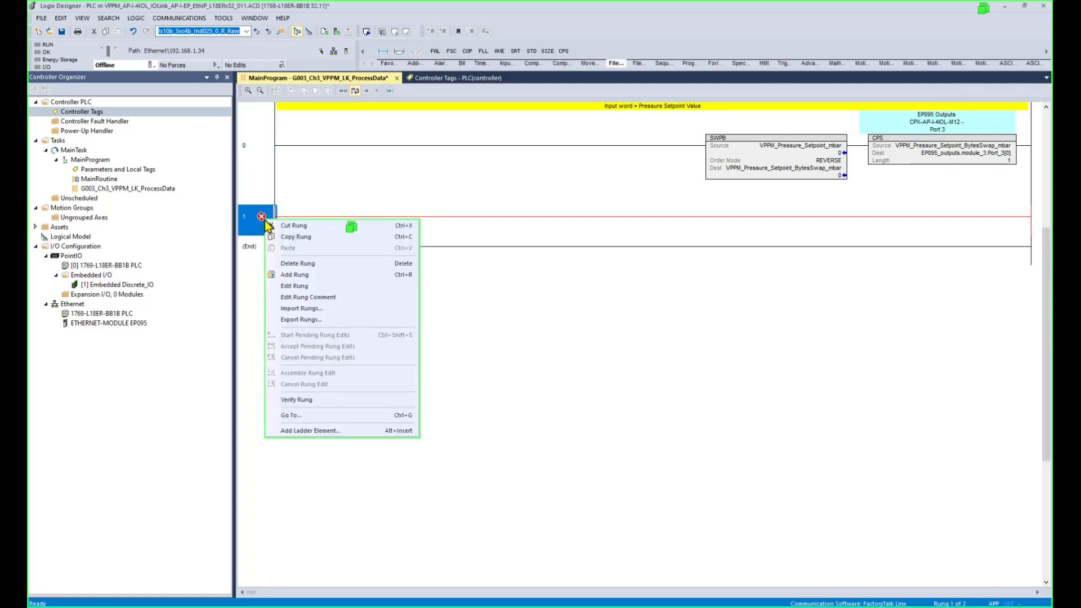
left_click(286, 296)
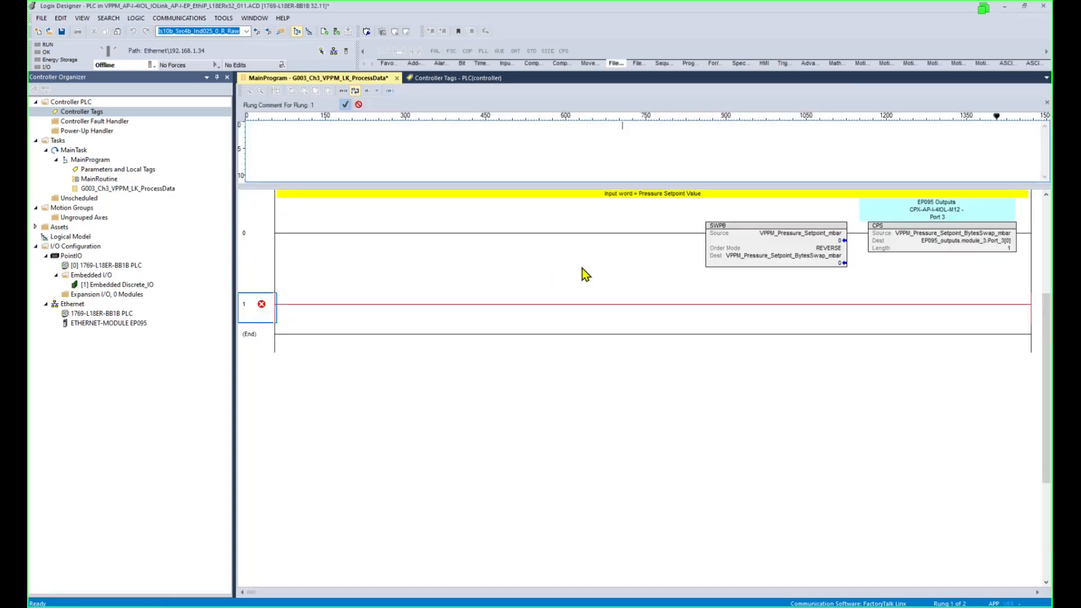
left_click(345, 104)
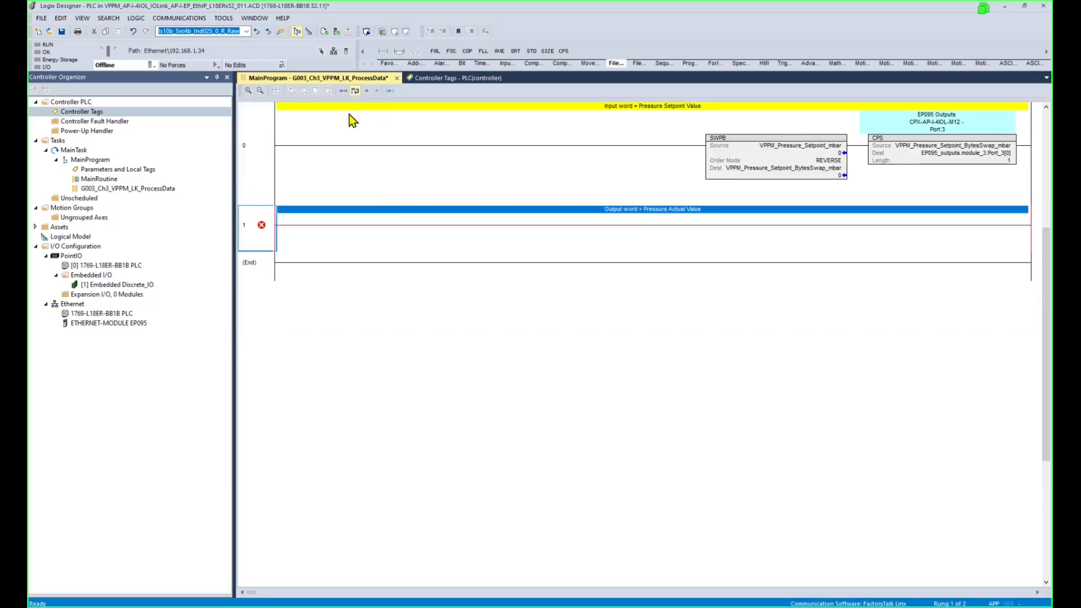
- Add two BTD instructions in series on rung 1
left_click(590, 64)
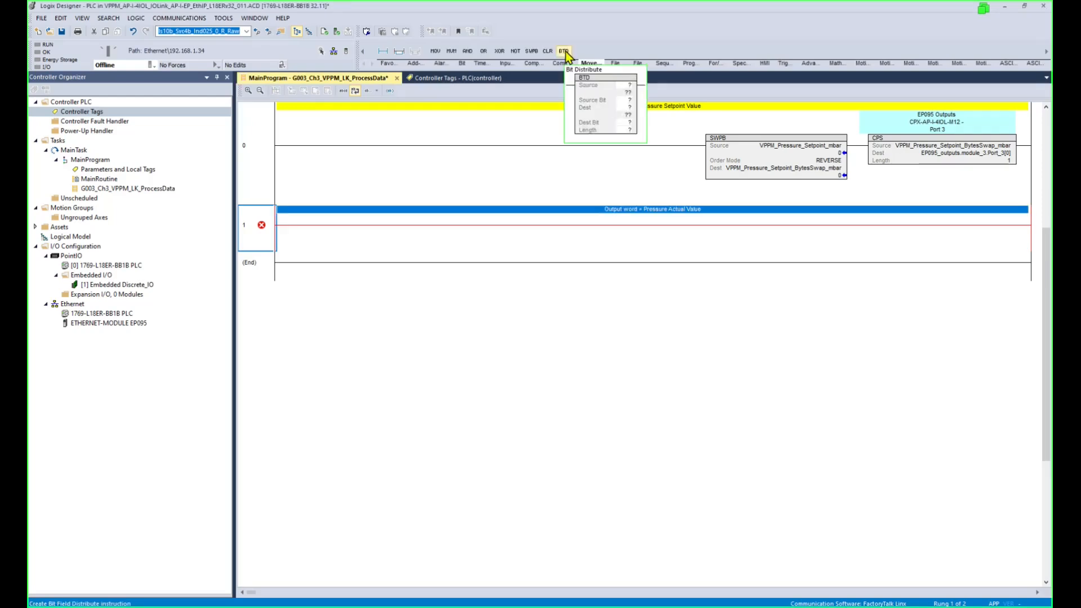
left_click(564, 51)
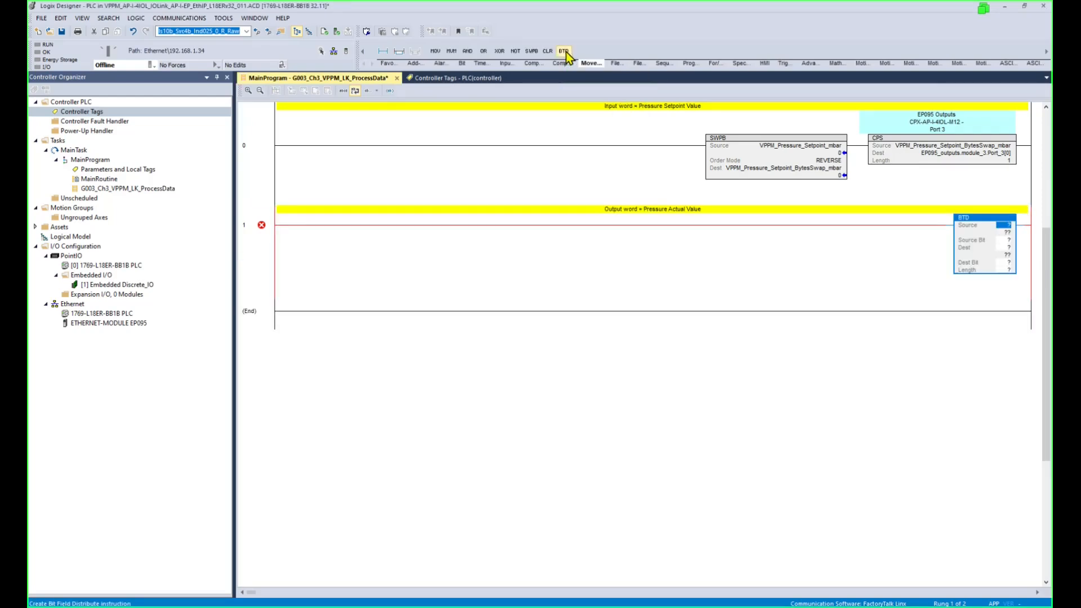
left_click(564, 52)
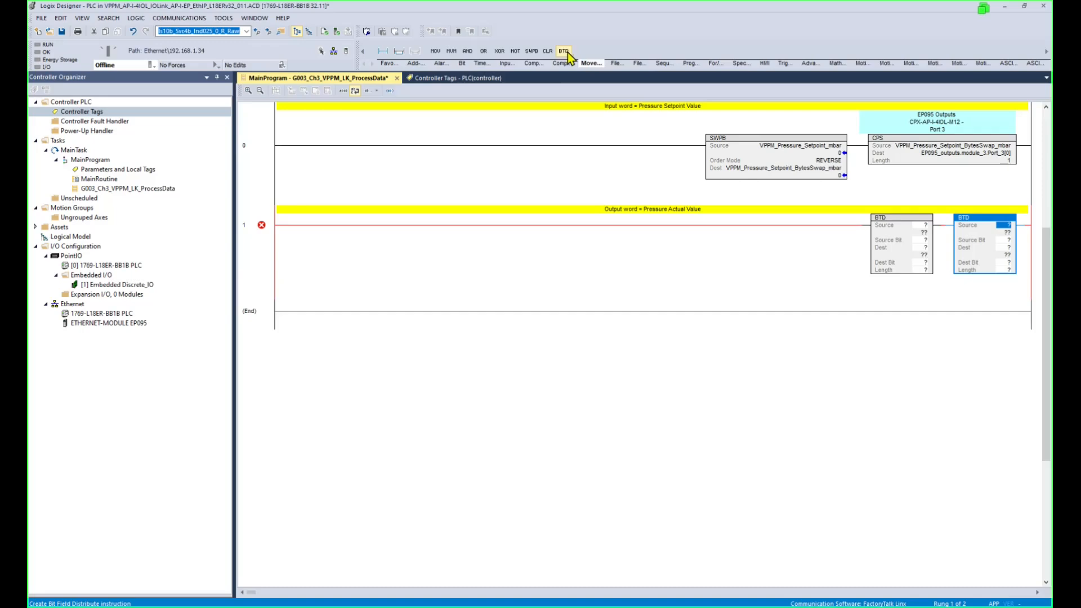
- Enter VPPM_Pressure_Actual_mbar as the destination of the first BTD on rung 1
left_click(922, 247)
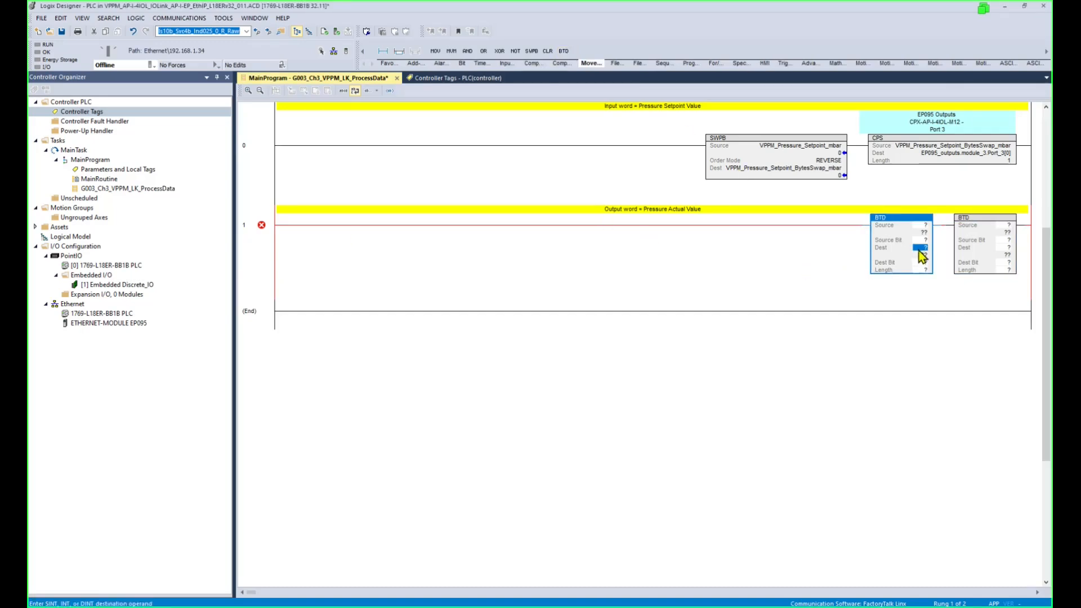
double_click(919, 248)
type("VPPM_Pressure_Actual_mbar")
key("Return")
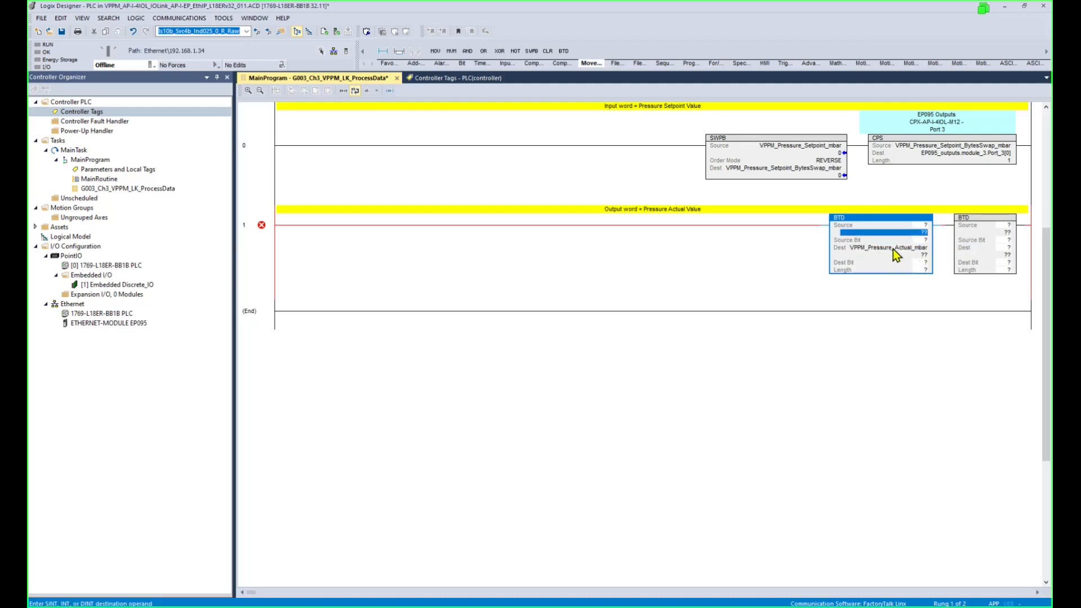
- Create VPPM_Pressure_Actual_mbar as a base tag of type INT in the PLC scope and reuse it as the second BTD's destination
right_click(893, 250)
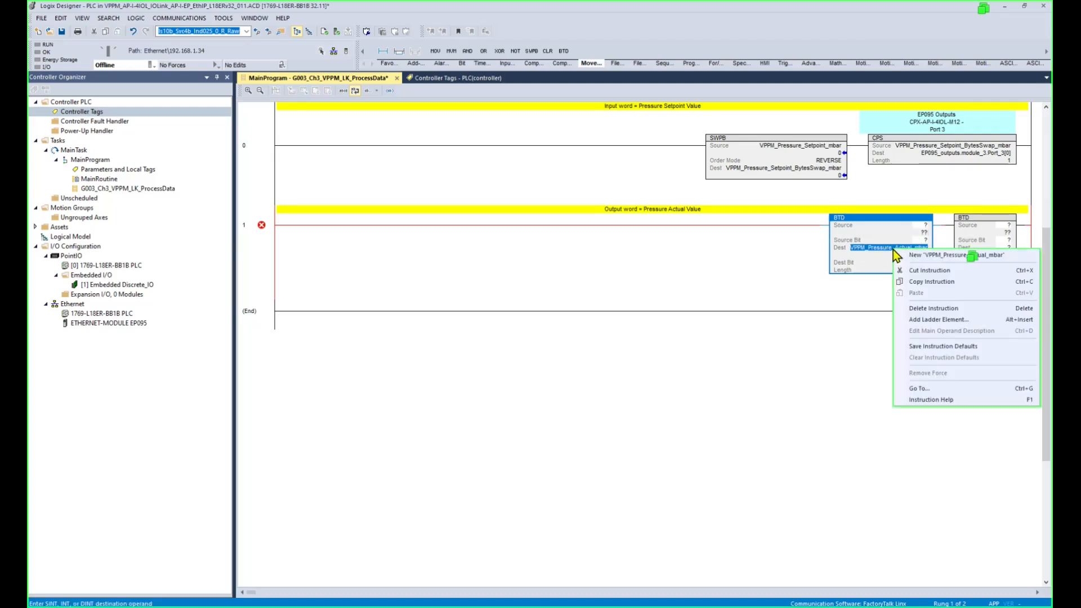
left_click(913, 255)
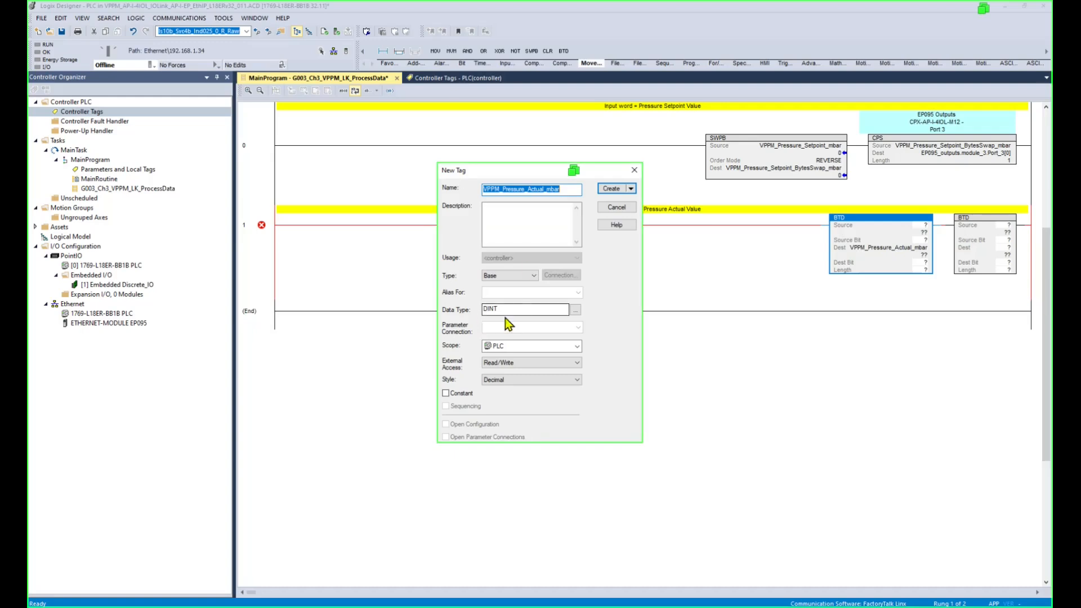
left_click(519, 310)
key("Delete")
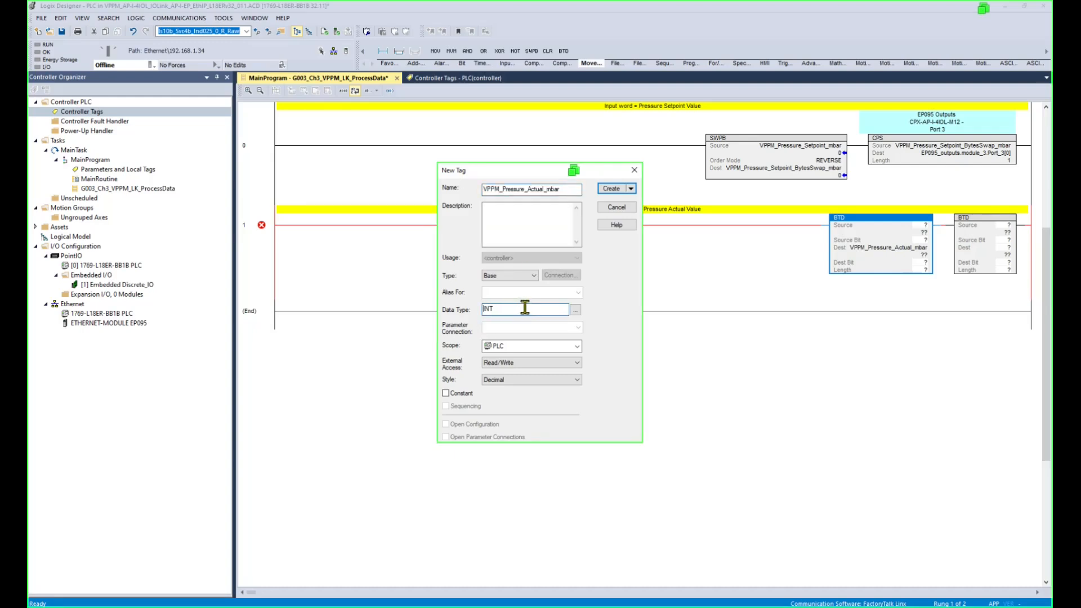
left_click(612, 196)
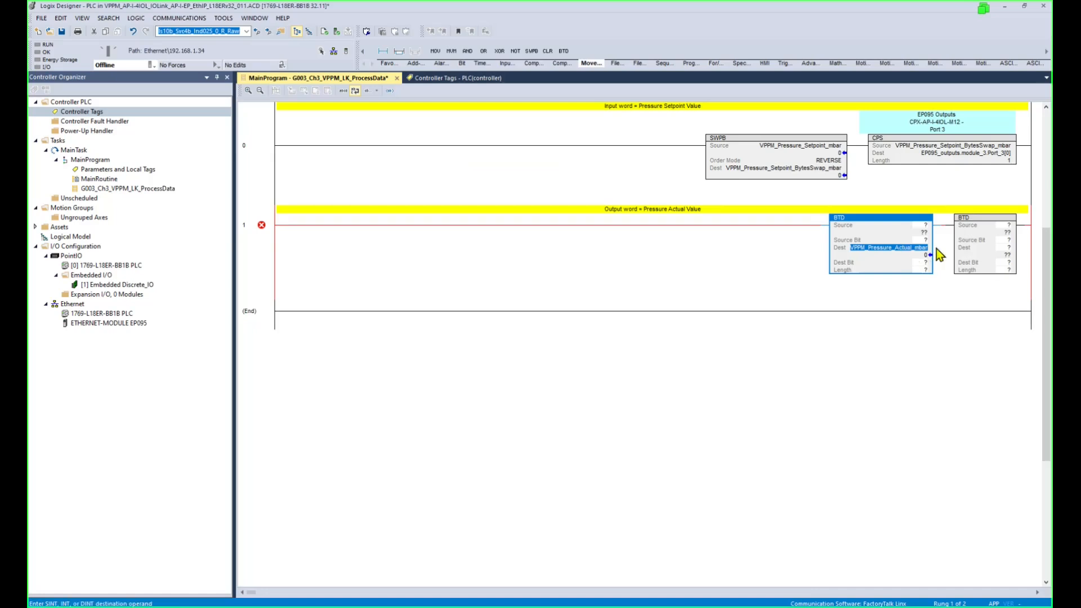
left_click_drag(936, 247, 1022, 250)
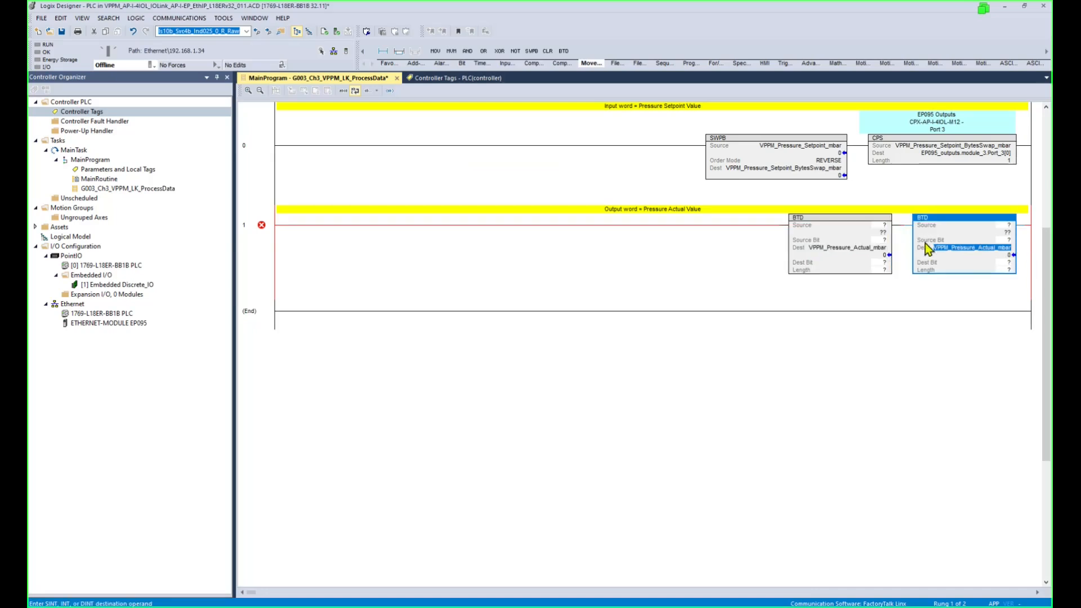
- Copy the tag name EP095_inputs.module_3.Port_3[0] from the controller tags into the second BTD's source
left_click(880, 225)
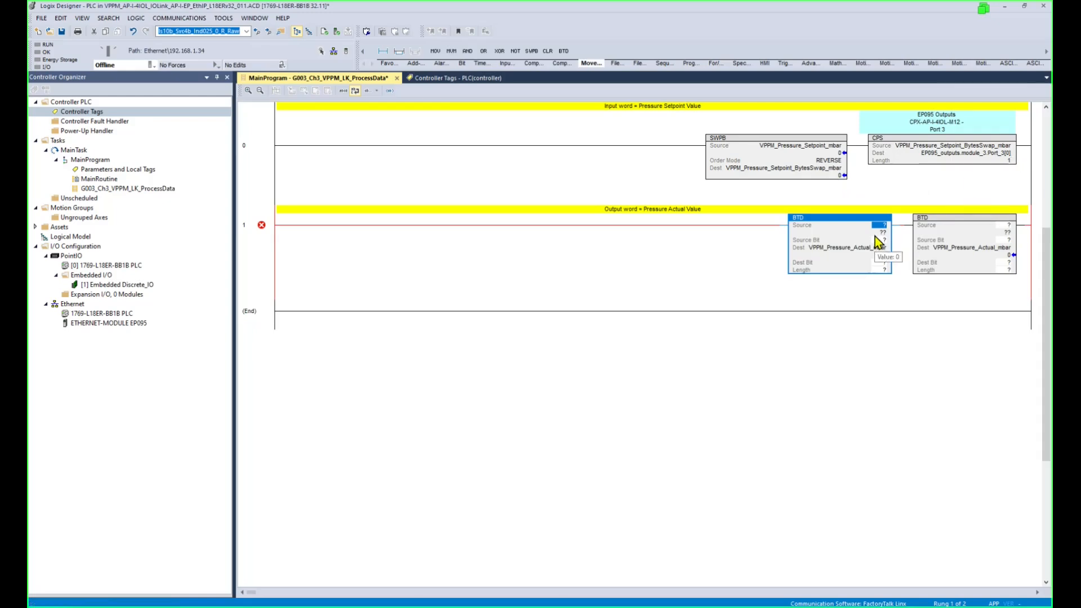
left_click(452, 78)
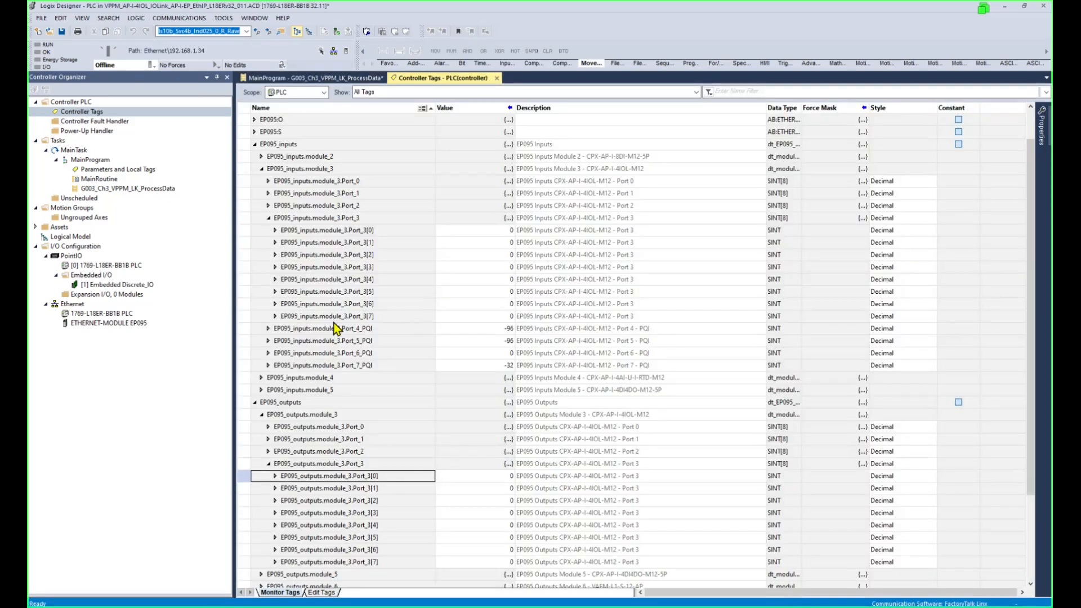
double_click(392, 230)
key("ctrl+c")
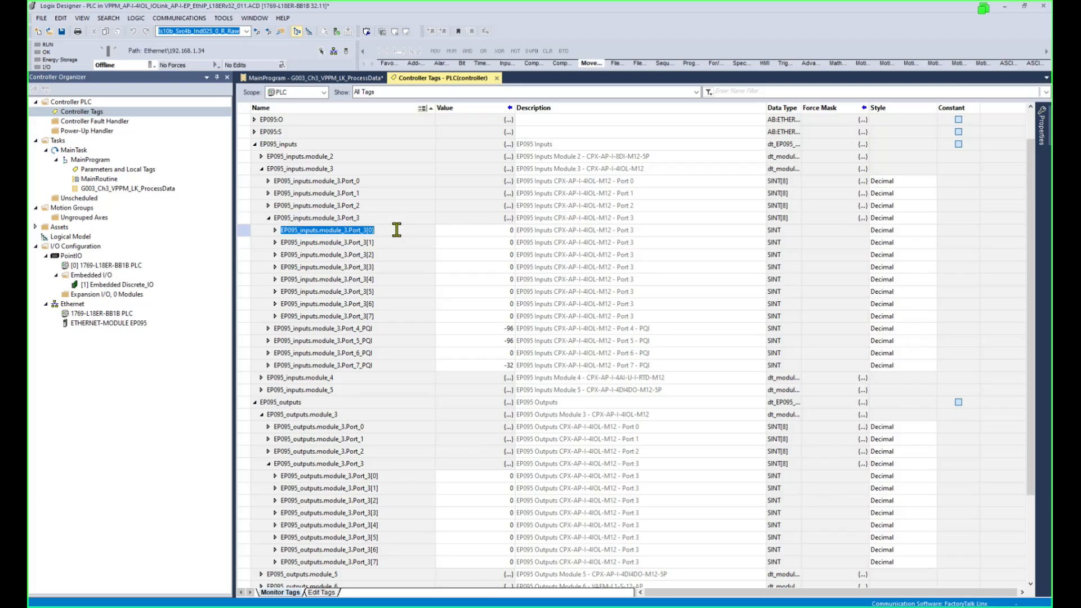
left_click(369, 78)
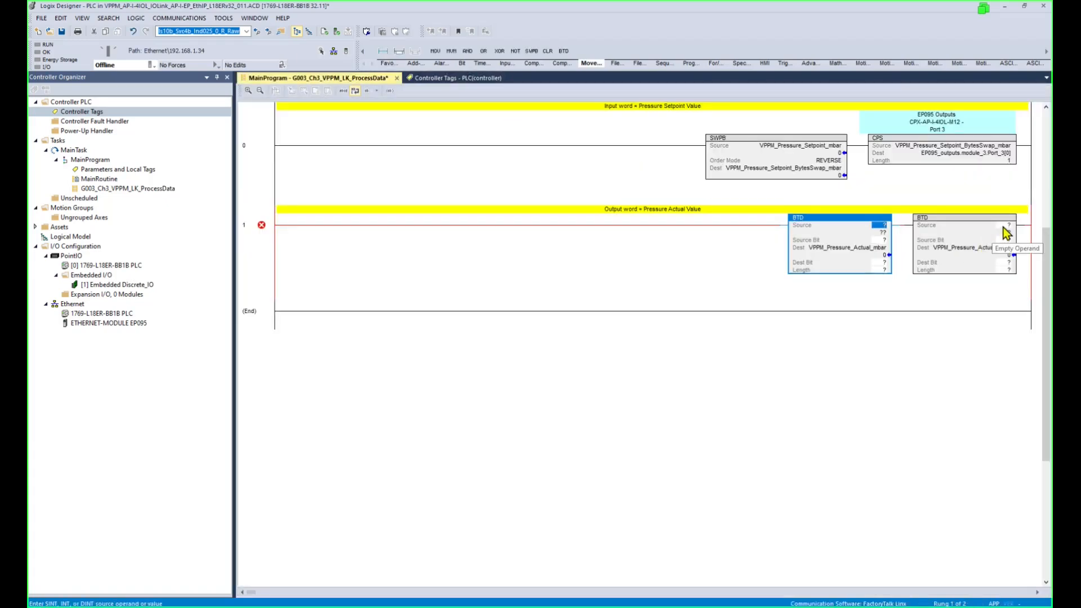
double_click(1008, 225)
key("ctrl+v")
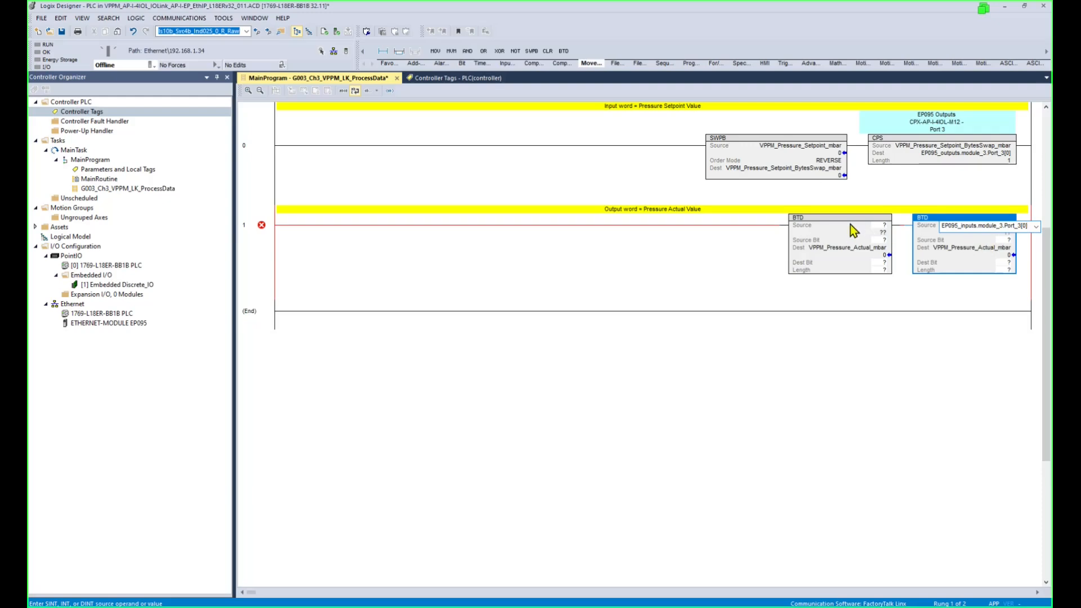
left_click(850, 224)
- Copy the tag name EP095_inputs.module_3.Port_3[1] from the controller tags into the first BTD's source
left_click(450, 78)
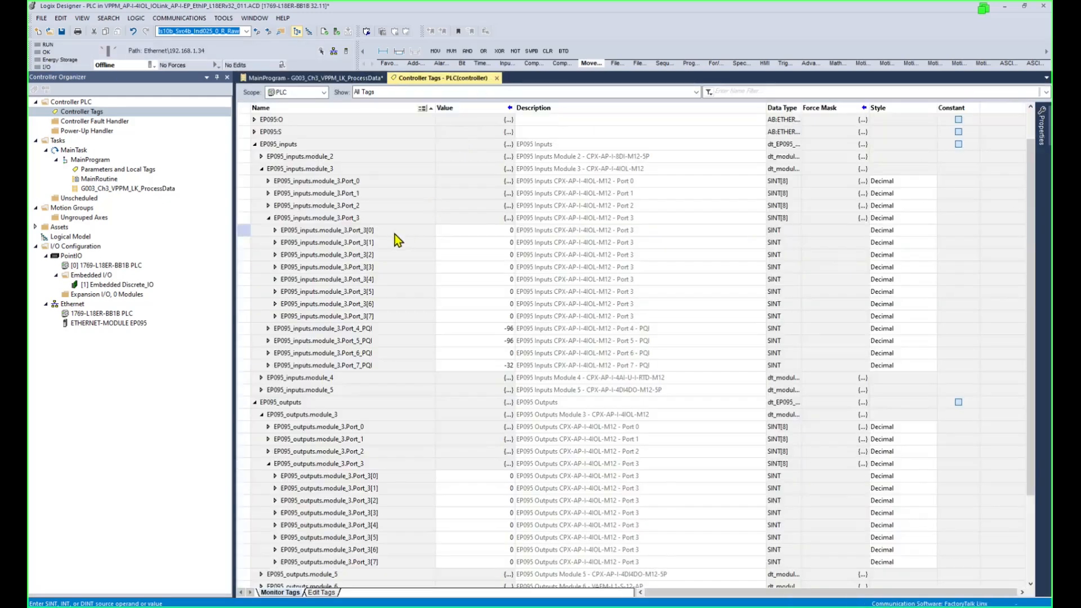
double_click(390, 241)
key("ctrl+c")
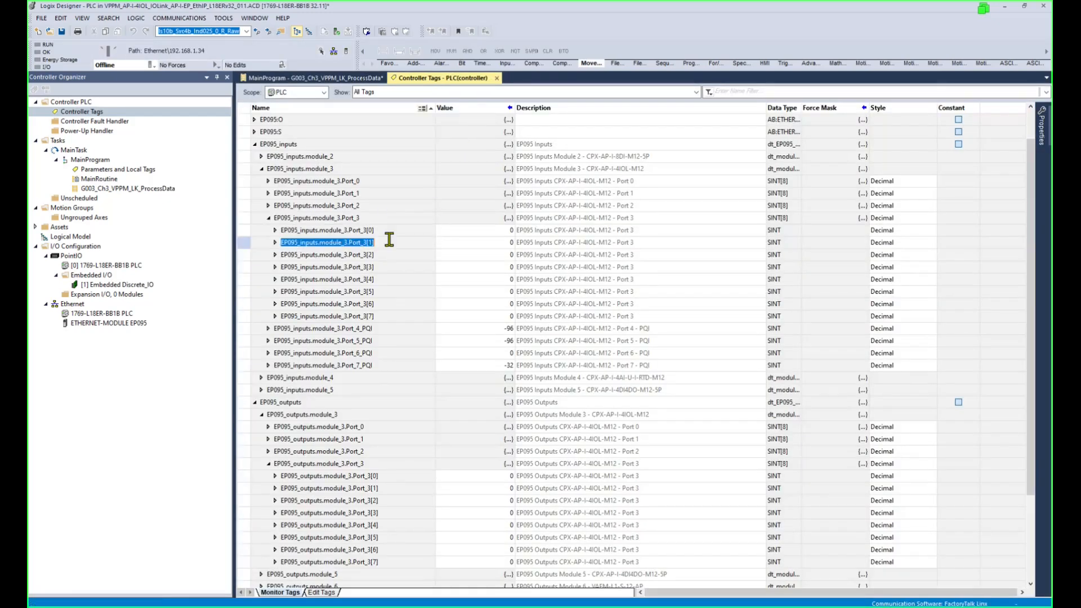
left_click(371, 79)
double_click(866, 226)
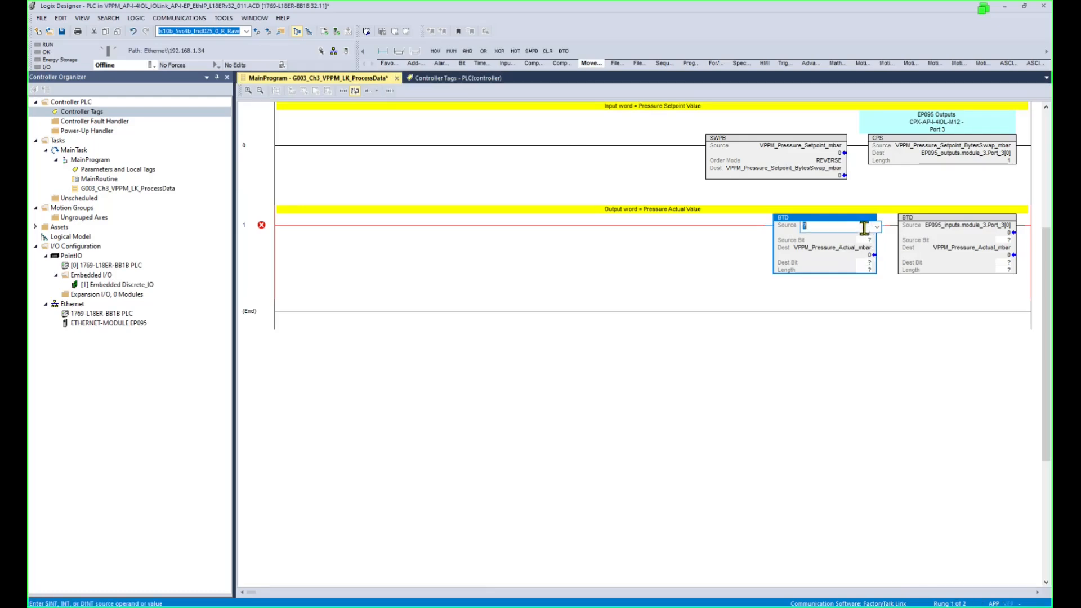
key("ctrl+v")
key("Return")
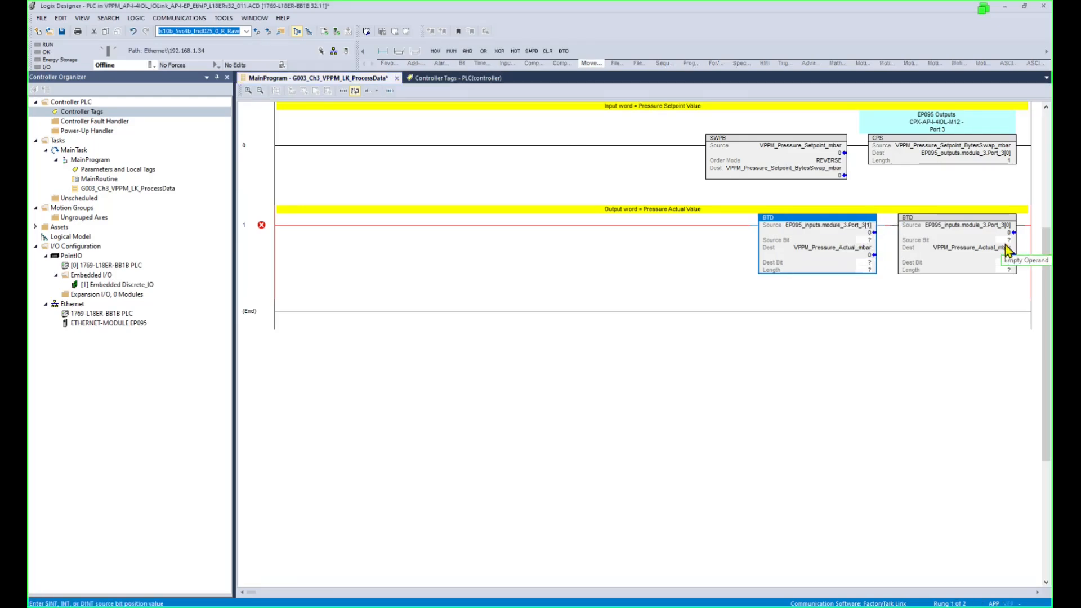
- Set the source bit to 0 in both BTD instructions on rung 1
left_click(1005, 243)
type("0")
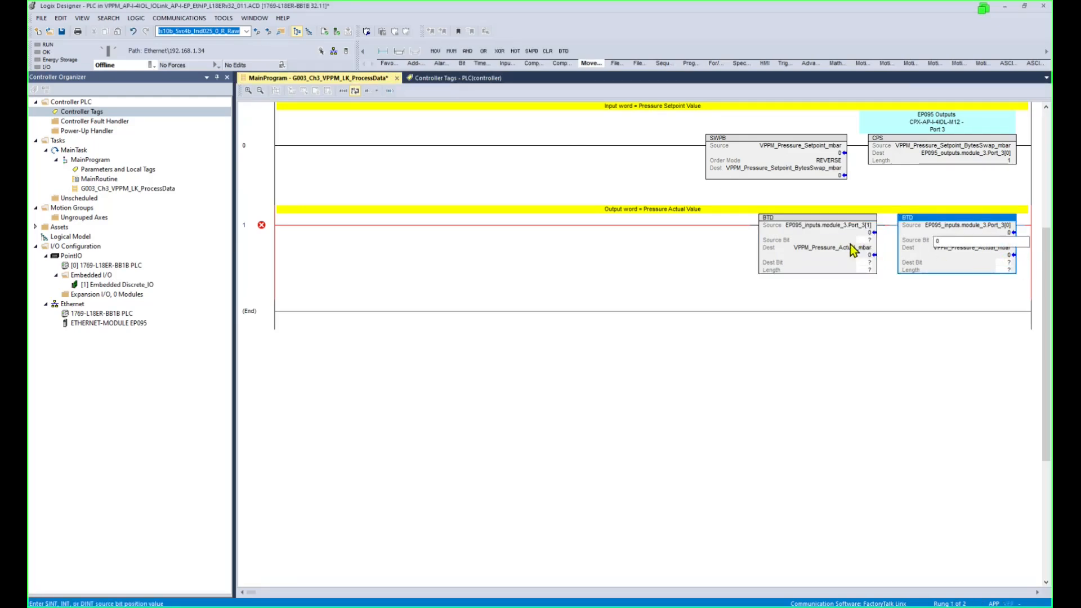
left_click(861, 241)
type("0")
key("Return")
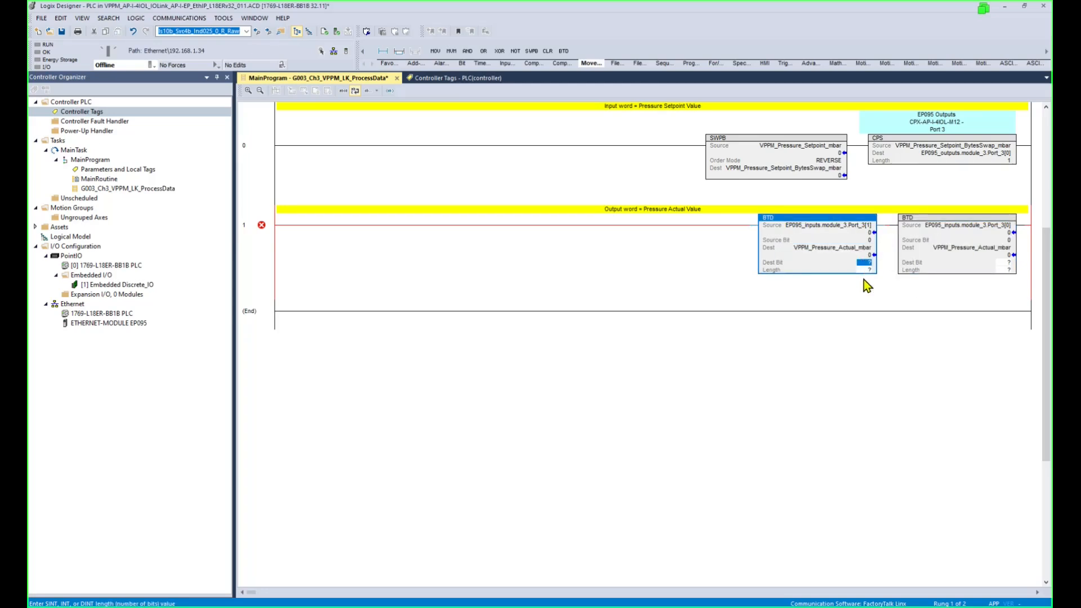
- Set the first BTD's destination bit to 0 and its length to 8
type("0")
key("Return")
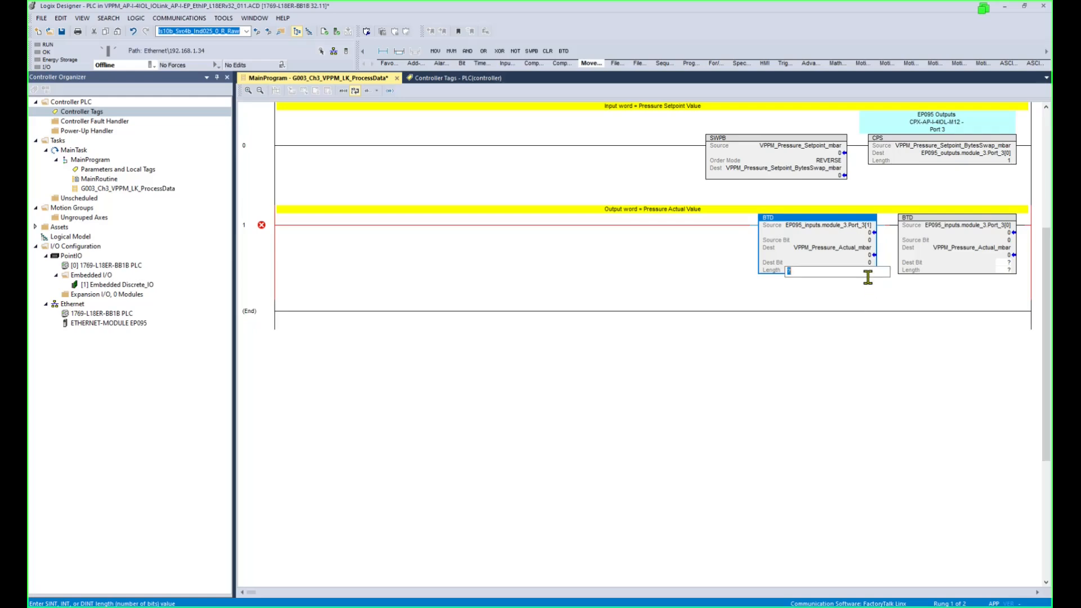
type("8")
key("Return")
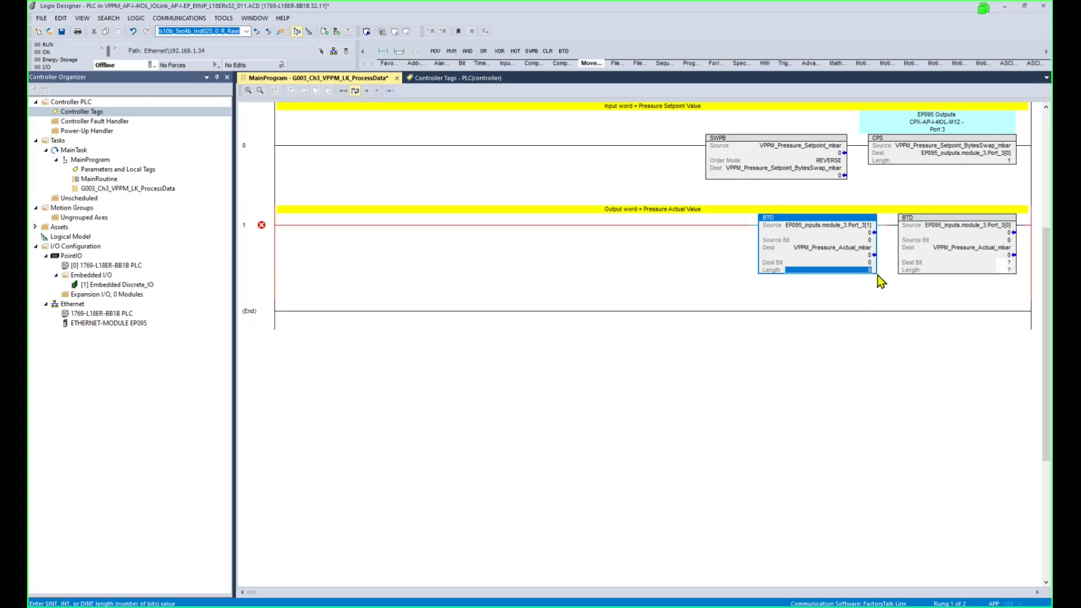
- Set the second BTD's destination bit to 8 and its length to 8
left_click(1008, 261)
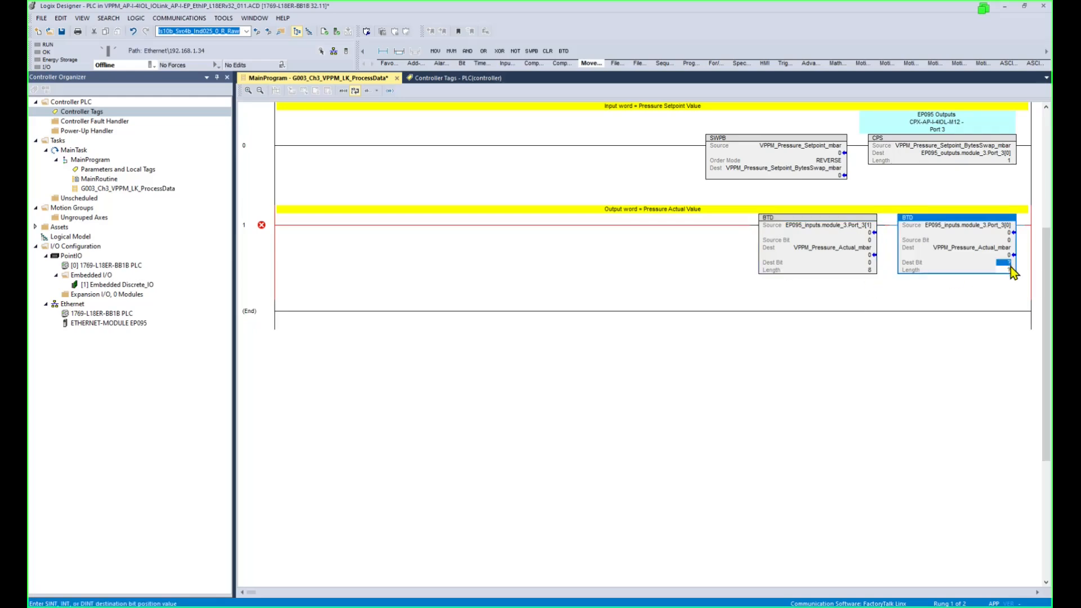
type("8")
key("Return")
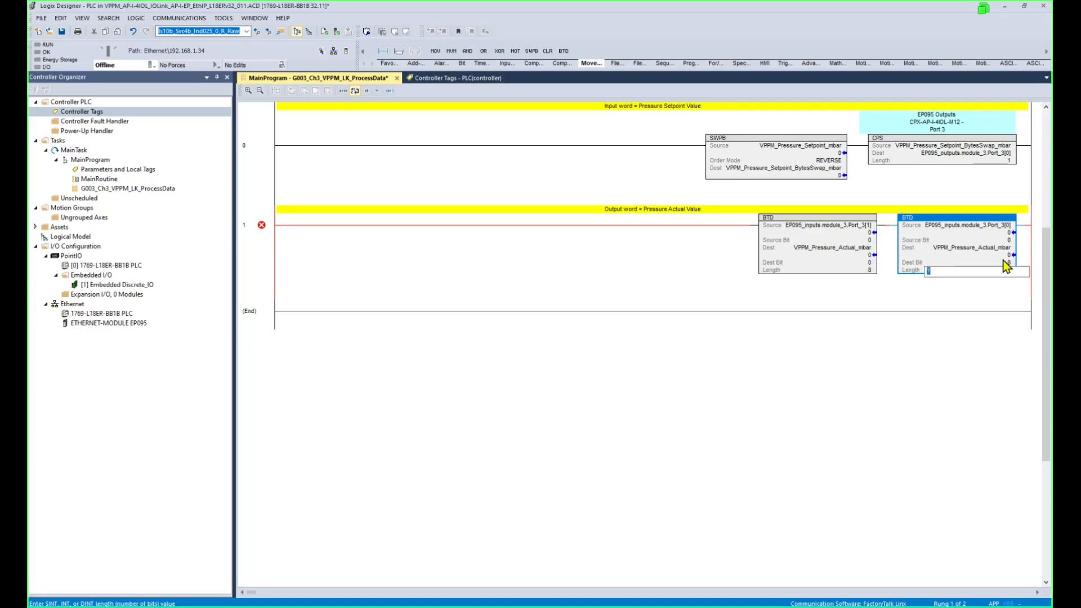
type("8")
key("Return")
left_click(1004, 262)
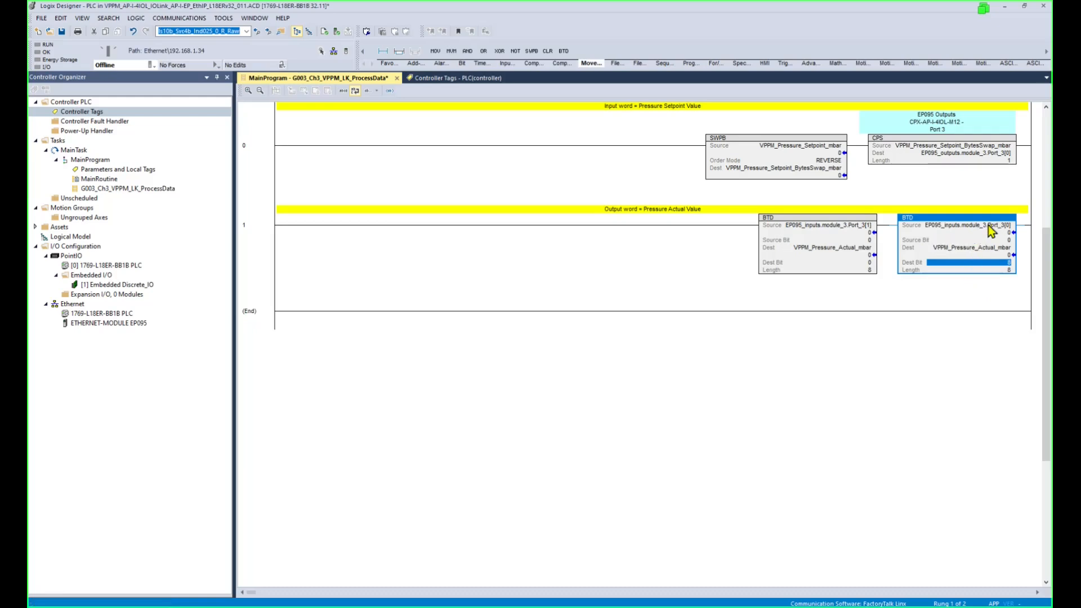
double_click(1006, 231)
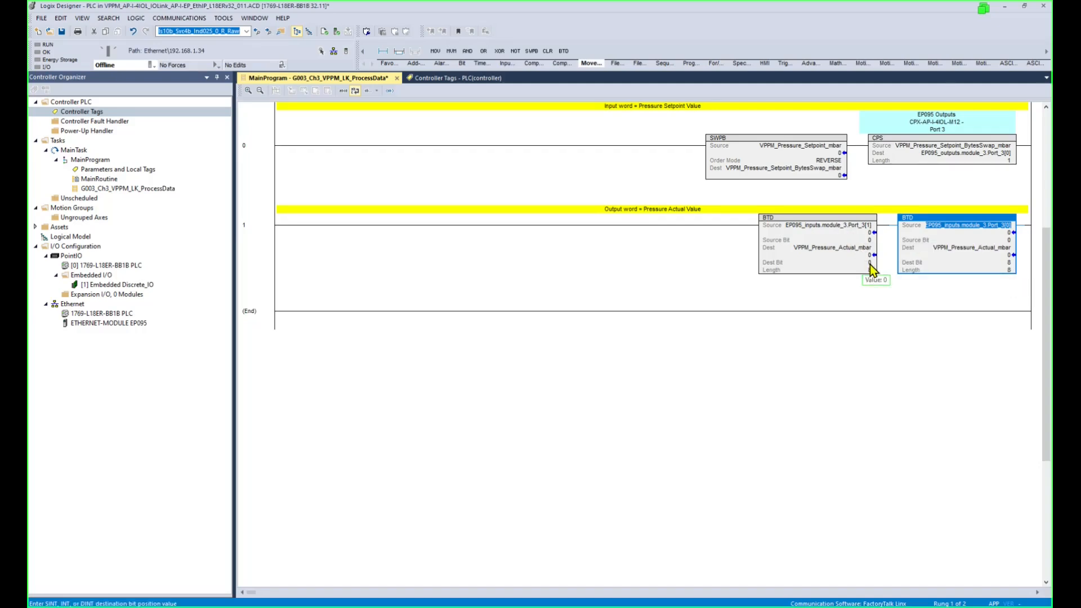
left_click(811, 290)
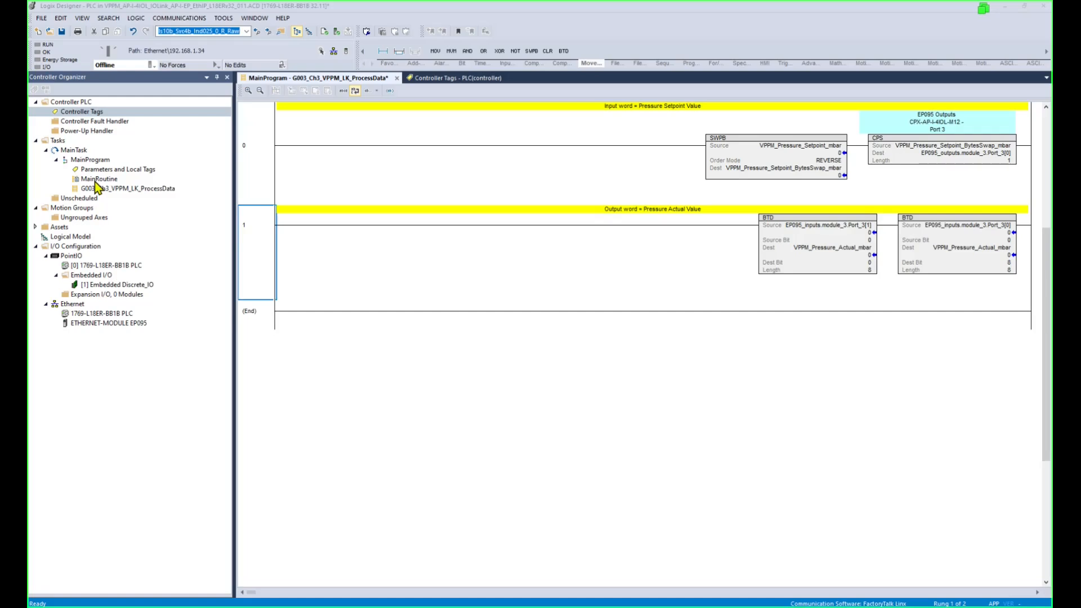
- Add a rung at the end of MainRoutine with a JSR instruction that calls the routine G003_Ch3_VPPM_LK_ProcessData
double_click(99, 180)
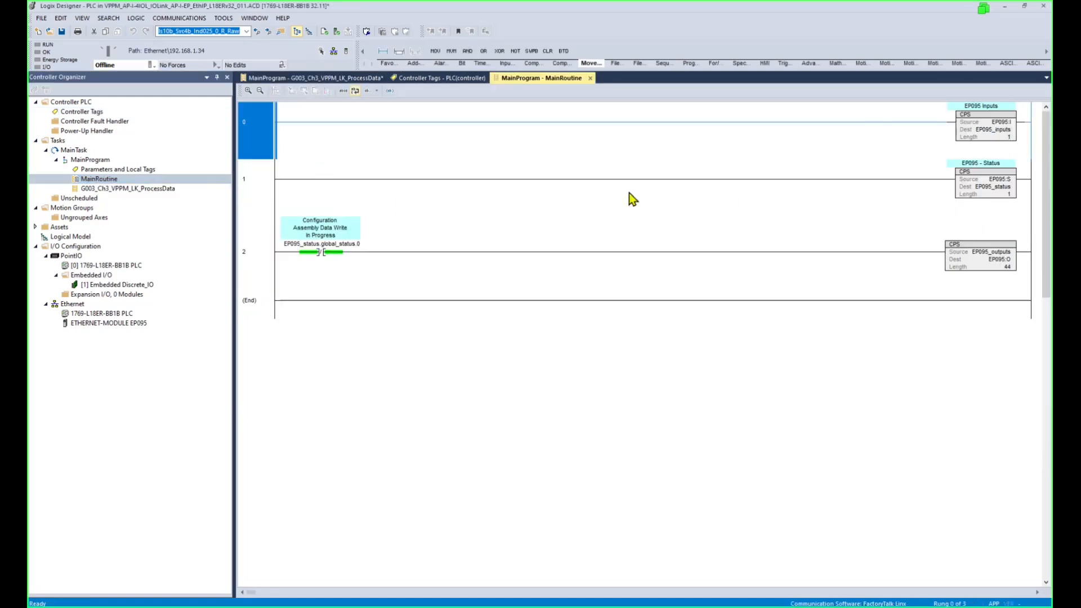
left_click(271, 254)
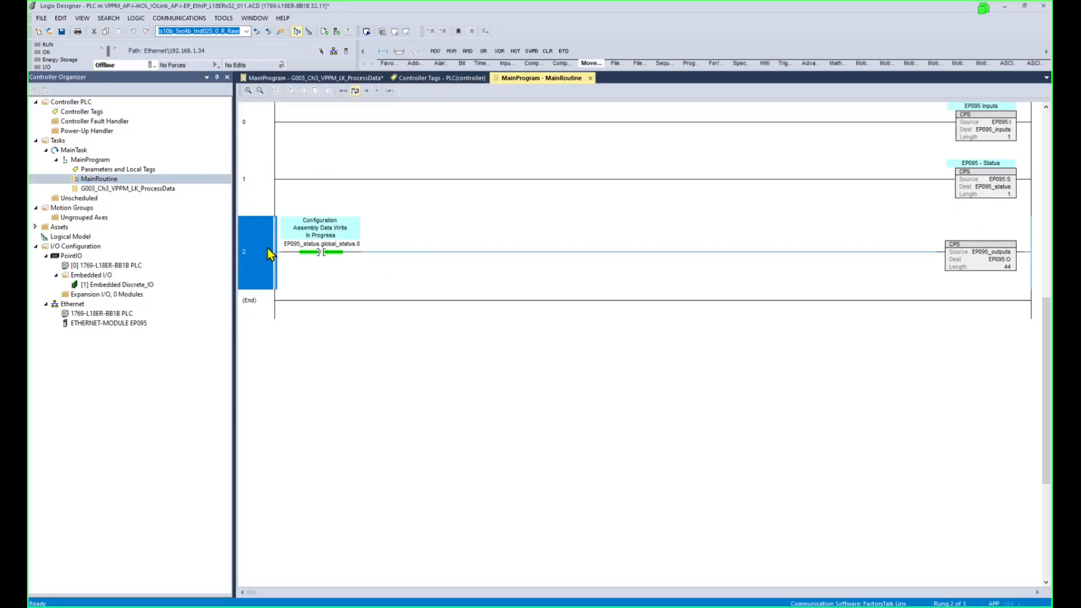
left_click(384, 53)
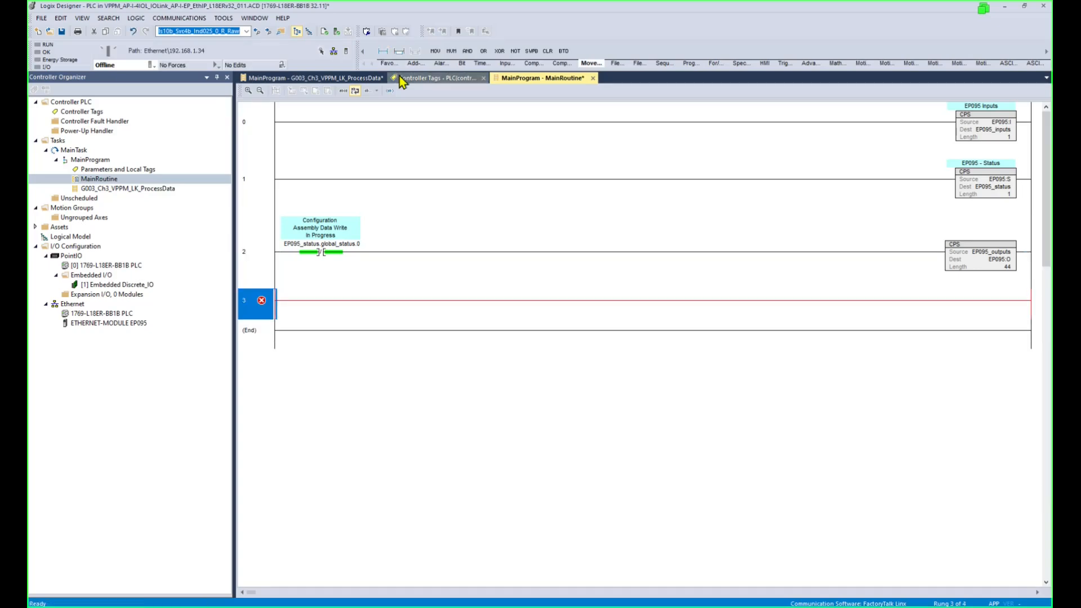
type("jsr")
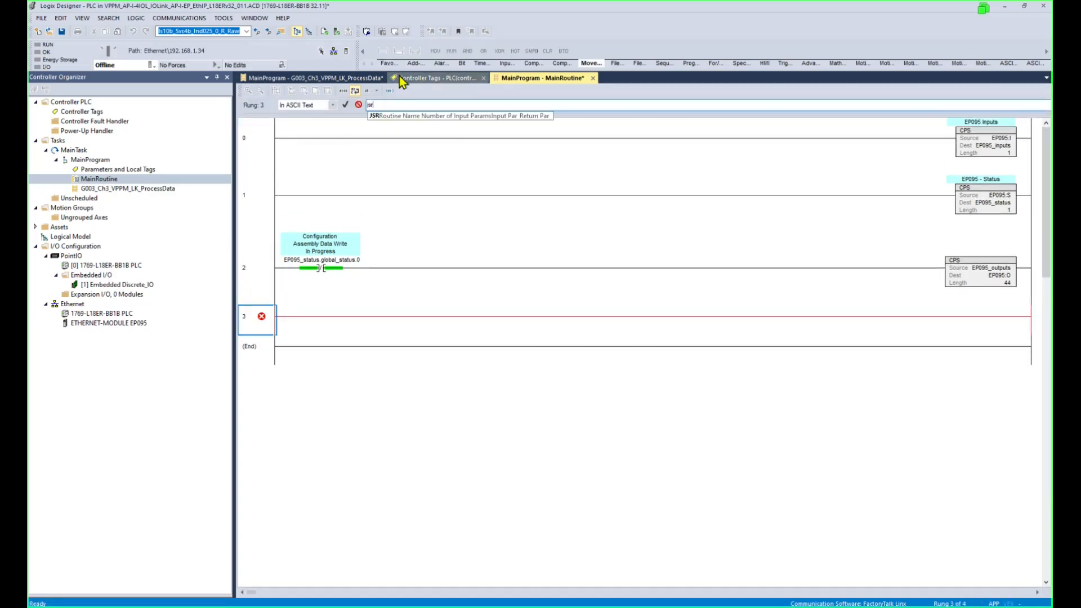
key("Return")
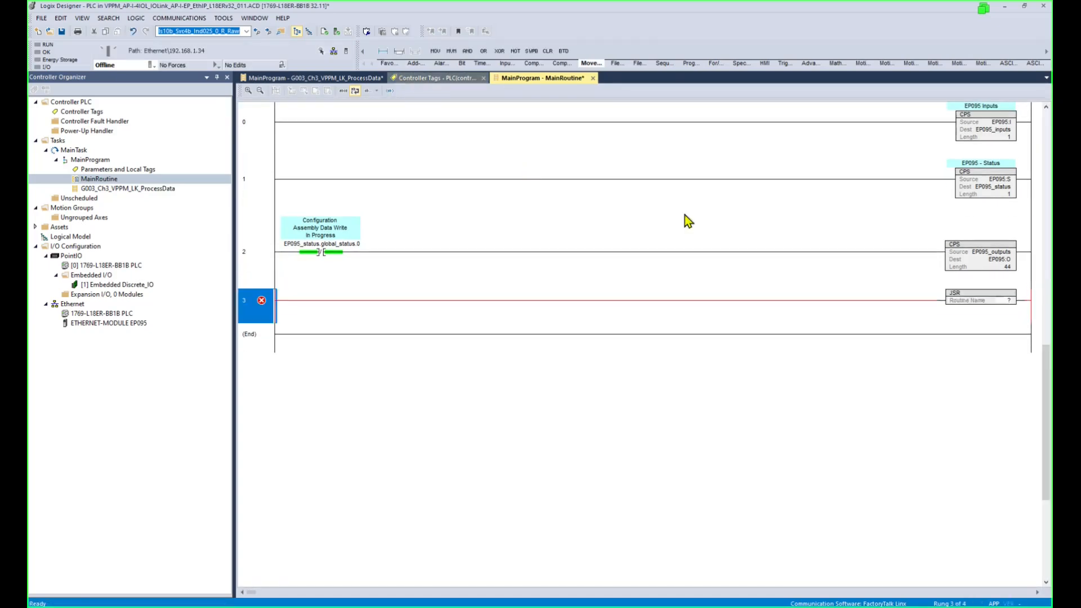
double_click(1005, 301)
left_click(1019, 303)
left_click(1014, 314)
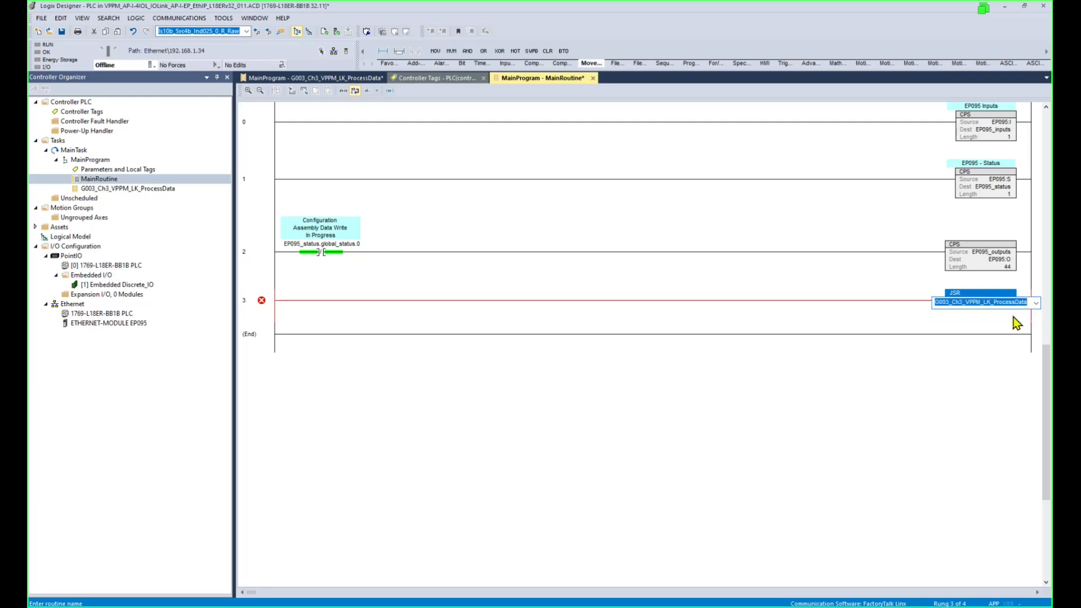
key("Return")
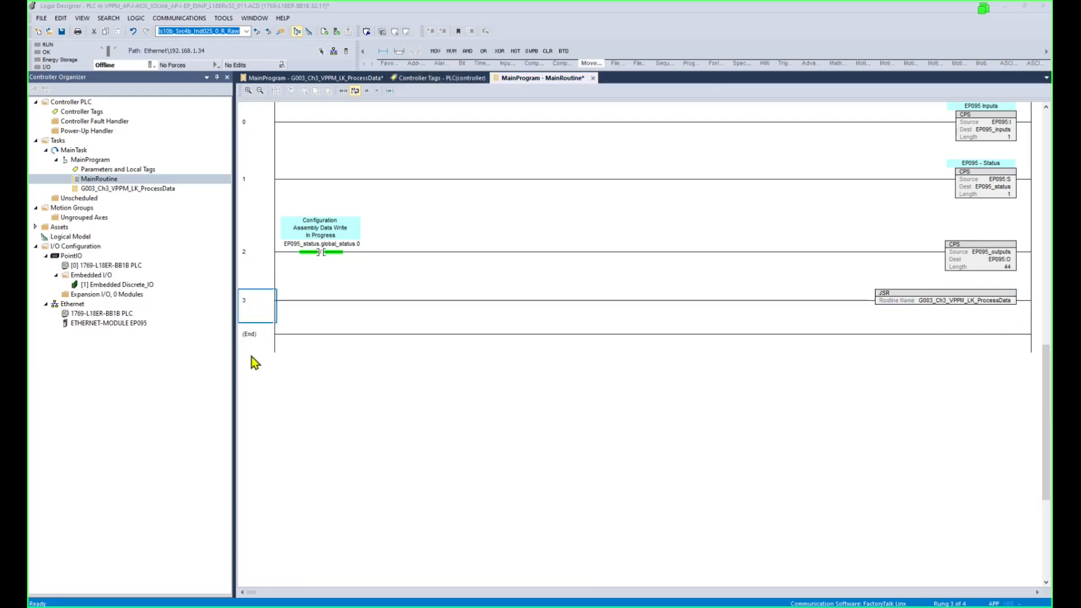
- Create a ladder diagram routine named A106_MapInputs_AP_I_EP in MainProgram
left_click(271, 123)
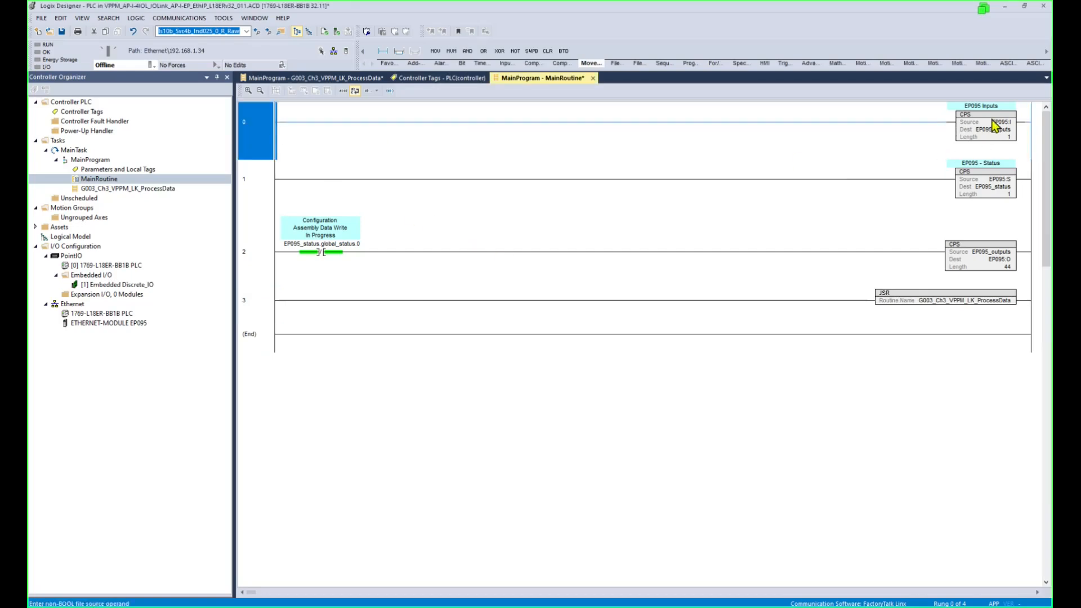
left_click(994, 187)
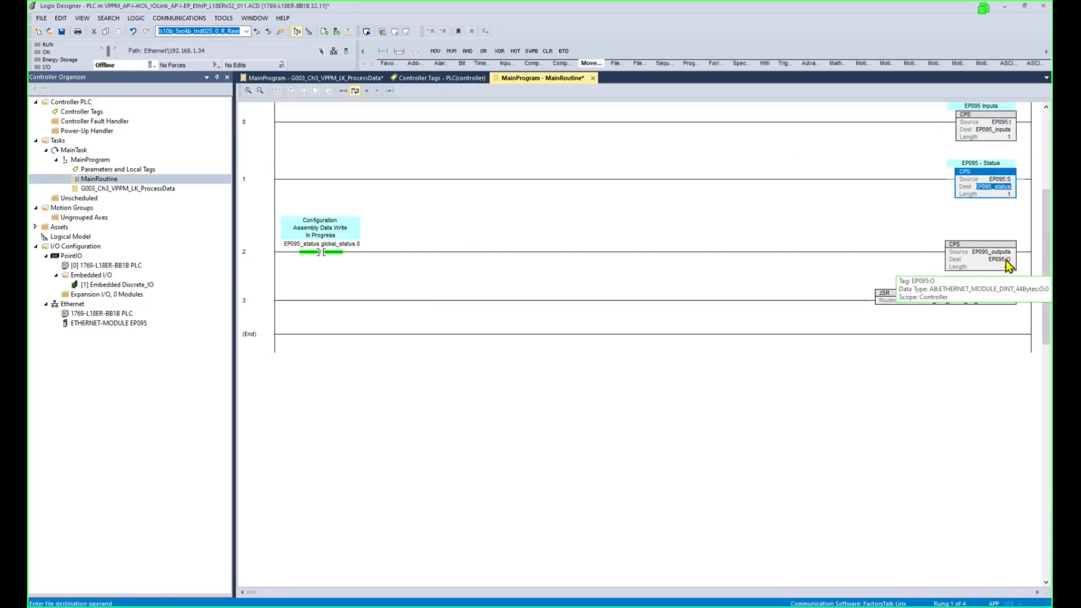
left_click(87, 161)
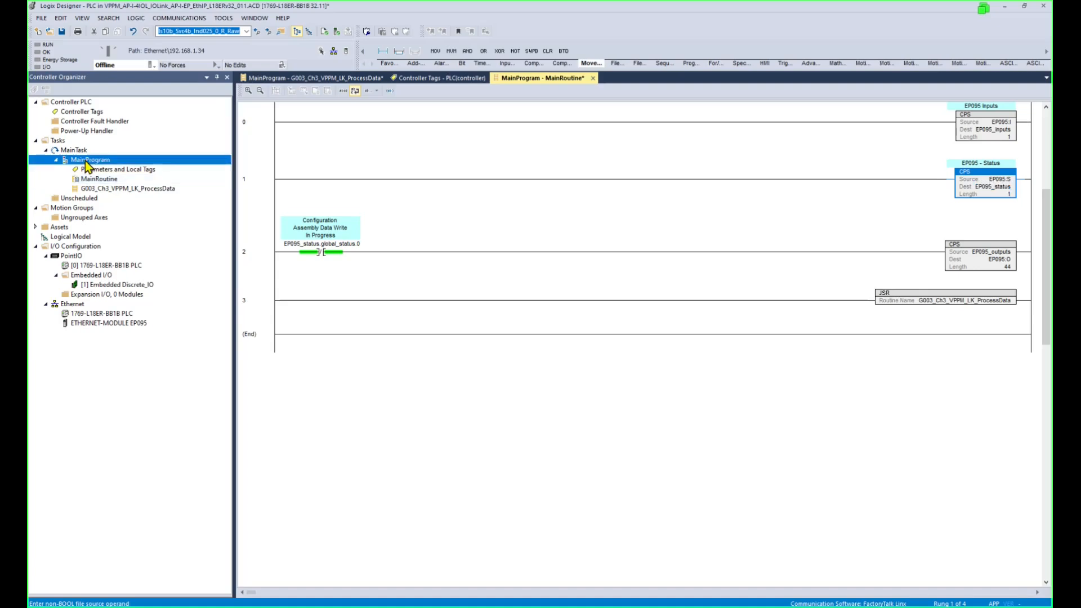
right_click(86, 160)
mouse_move(110, 166)
left_click(225, 167)
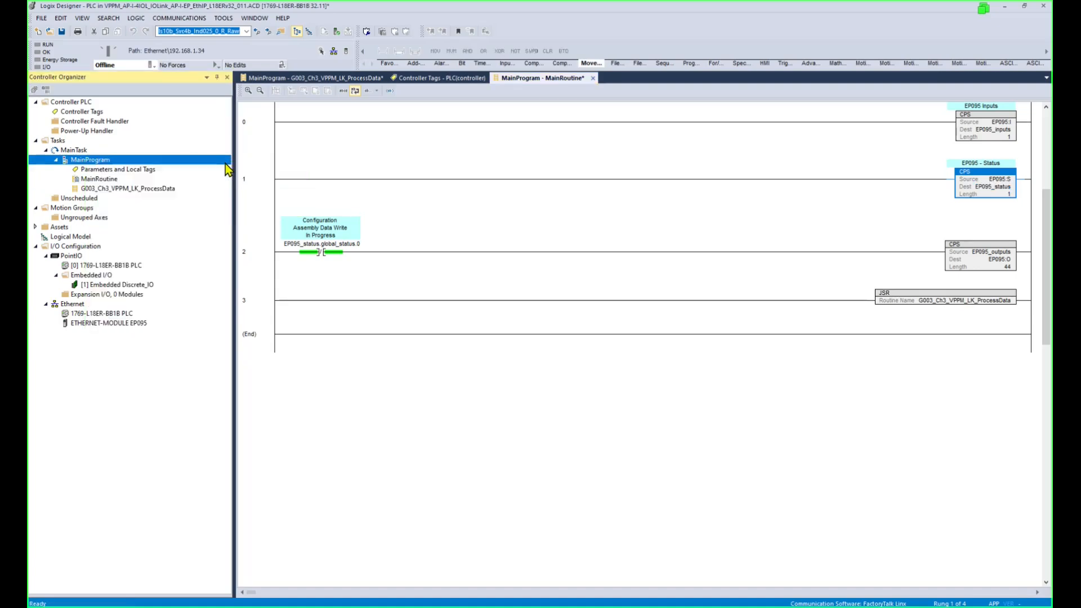
type("A106_MapInputs_AP_I_EP")
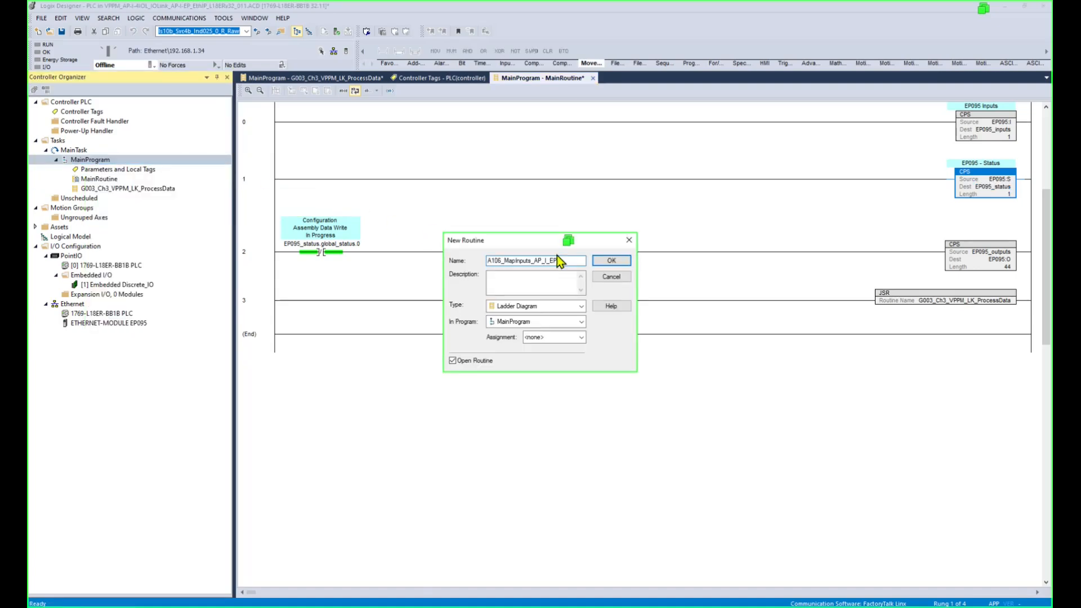
left_click(606, 261)
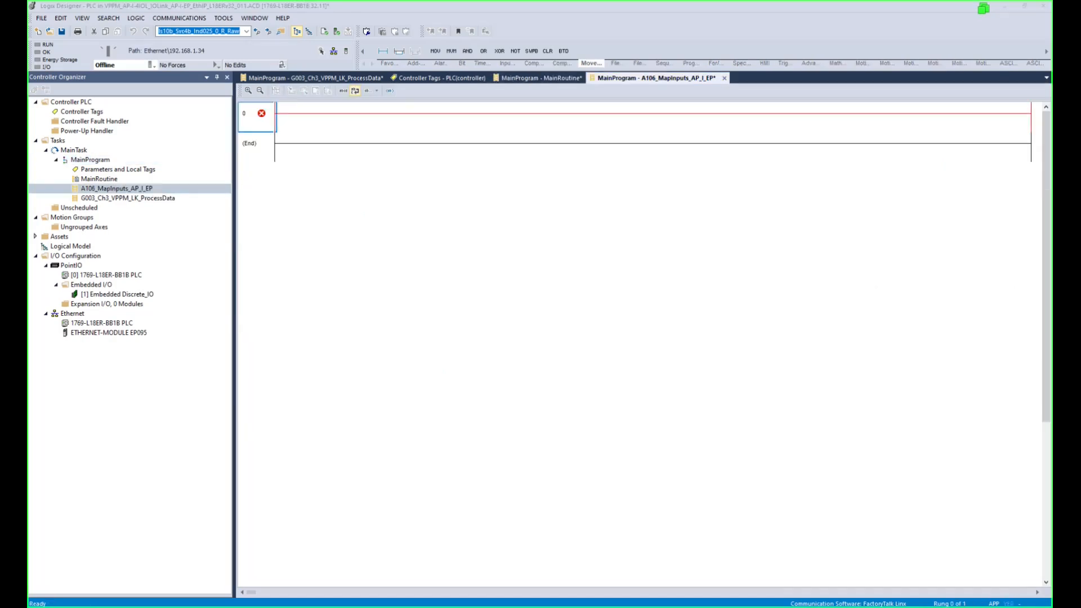
- Create a ladder diagram routine named Z106_MapOutputs_AP_I_EP in MainProgram
left_click(90, 160)
right_click(90, 160)
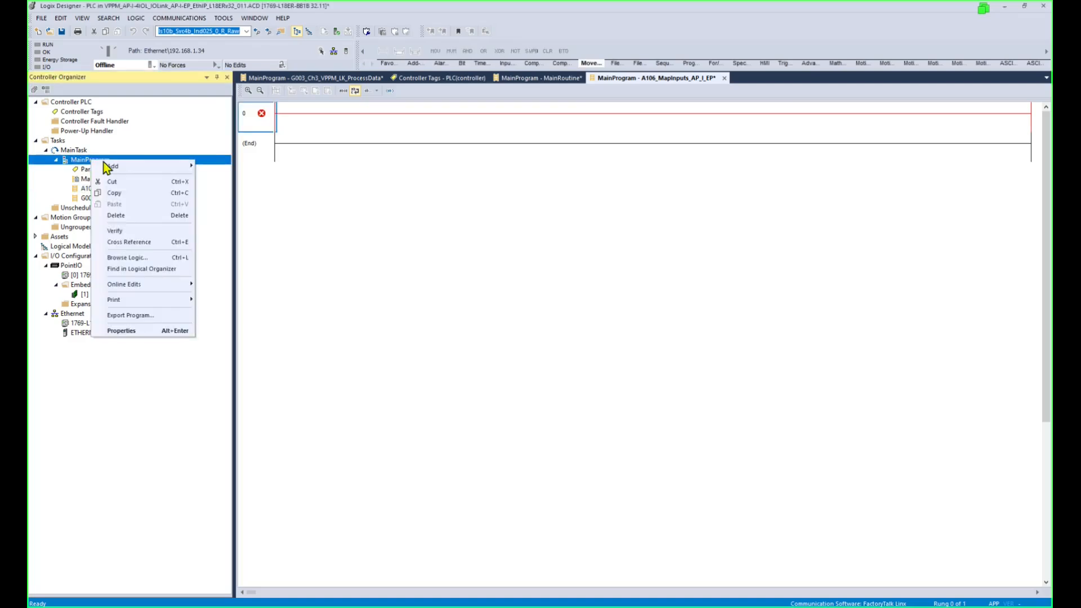
mouse_move(127, 166)
left_click(222, 167)
type("Z106_MapOutputs_AP_I_EP")
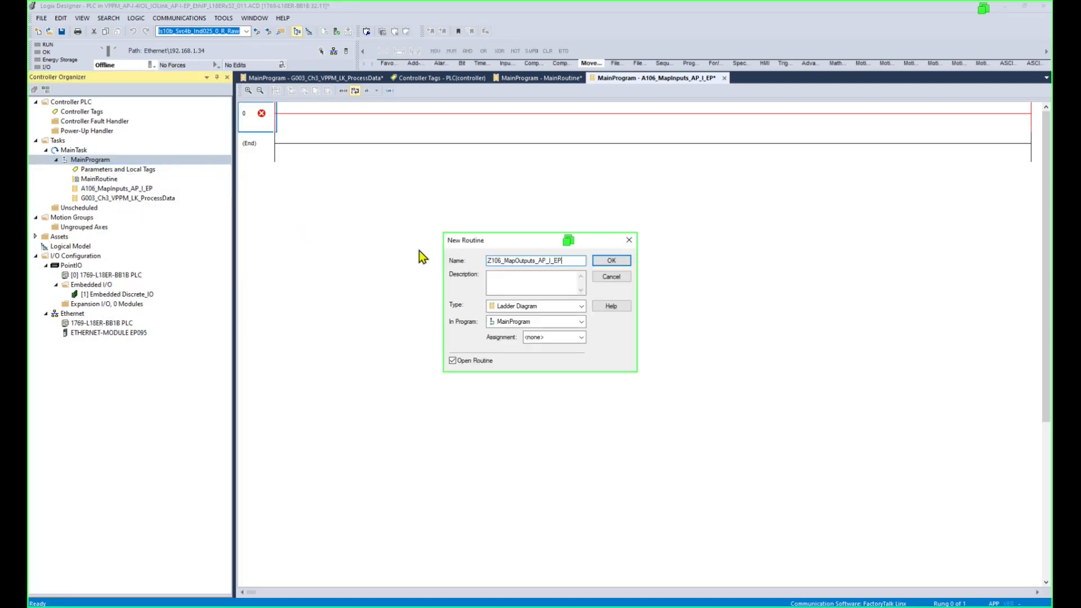
left_click(607, 264)
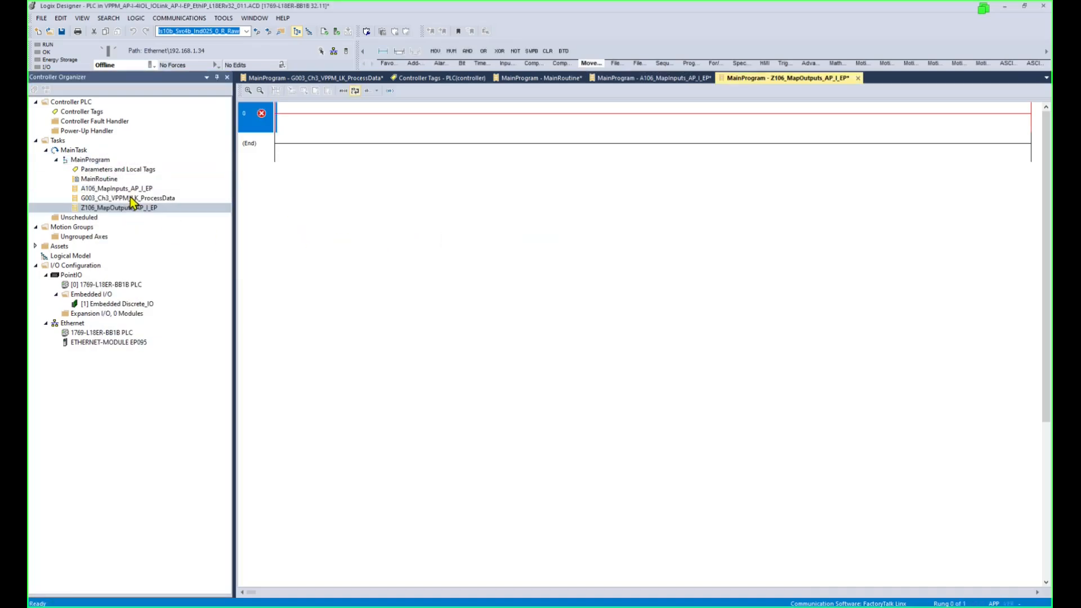
- Move the EP095 input and status CPS rungs from MainRoutine into A106_MapInputs_AP_I_EP and delete that routine's empty rung
double_click(145, 198)
double_click(107, 179)
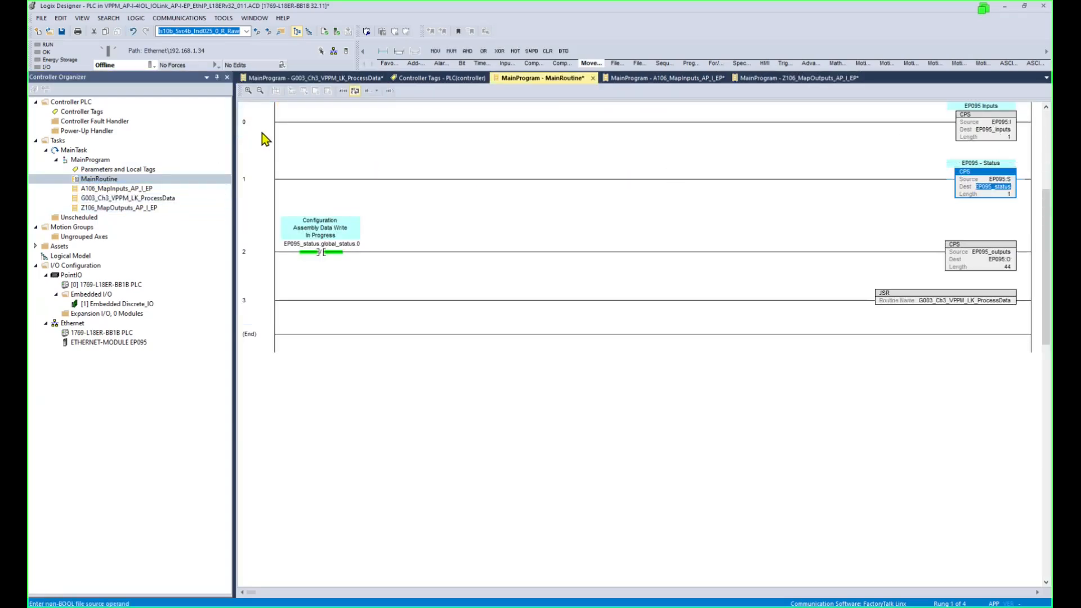
left_click(266, 152)
left_click(268, 188)
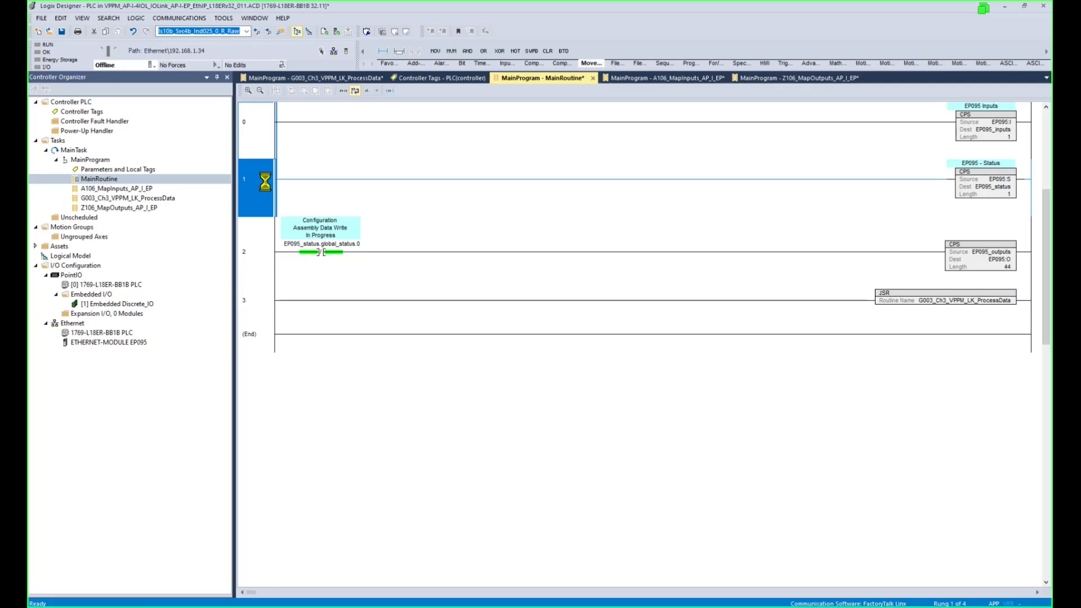
key("Delete")
key("Delete")
double_click(116, 188)
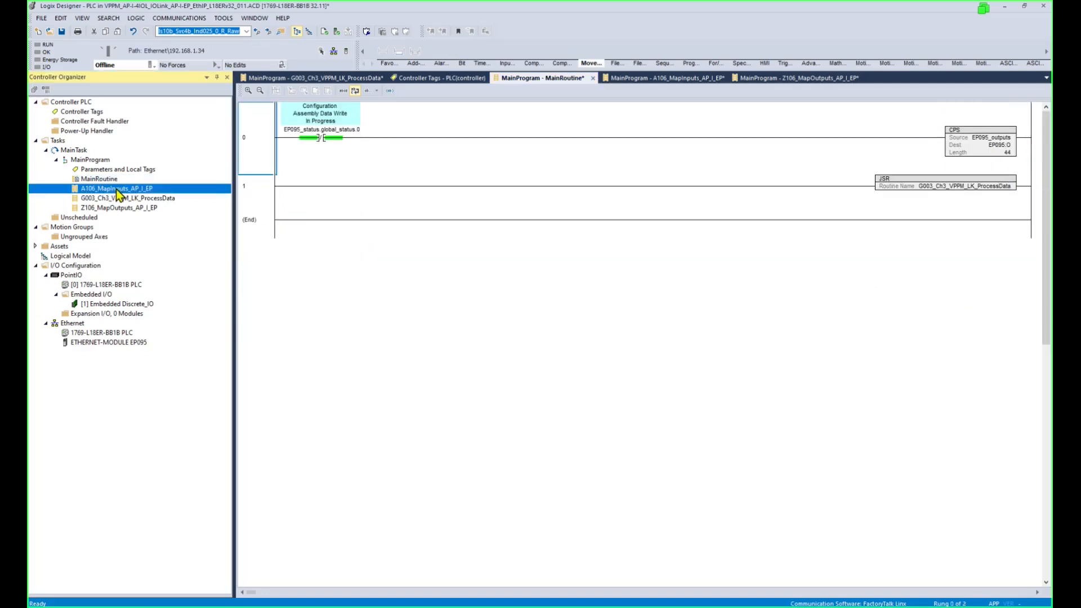
left_click(267, 112)
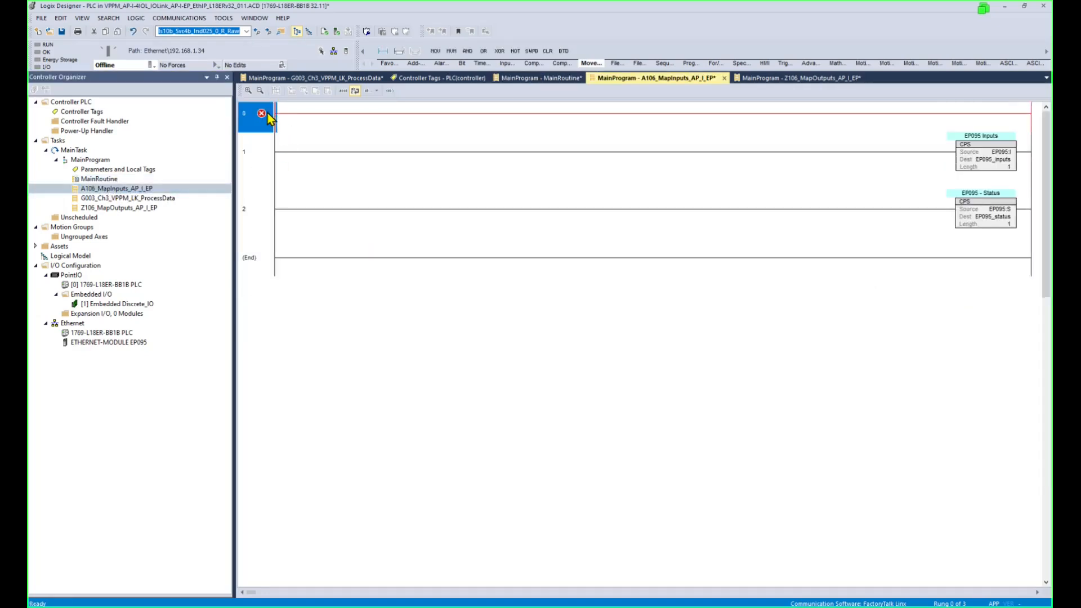
key("Delete")
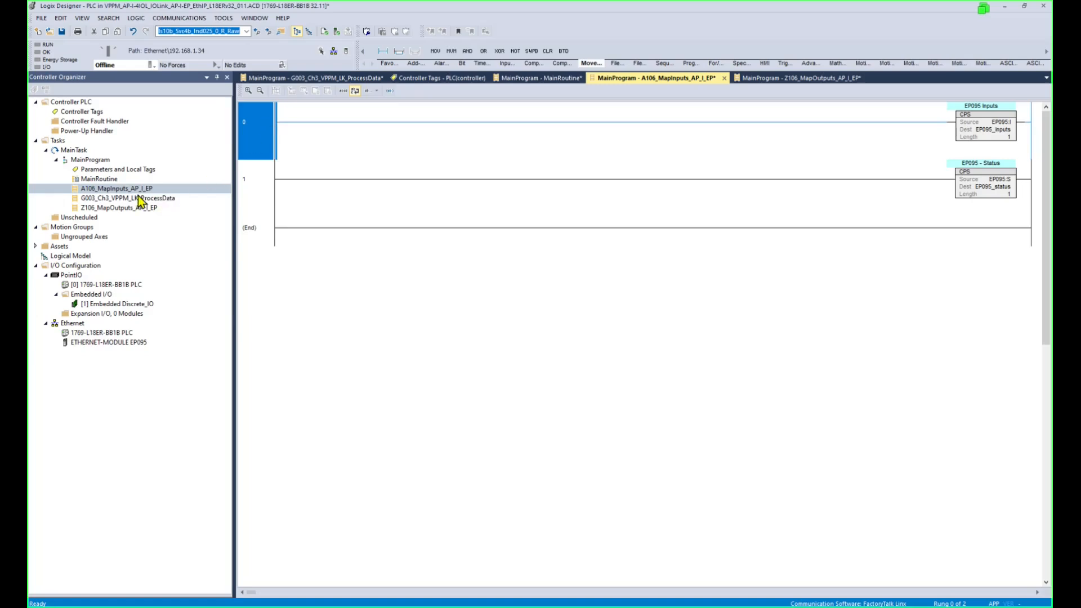
- Move the EP095_outputs CPS rung from MainRoutine into Z106_MapOutputs_AP_I_EP and delete that routine's empty rung
double_click(99, 178)
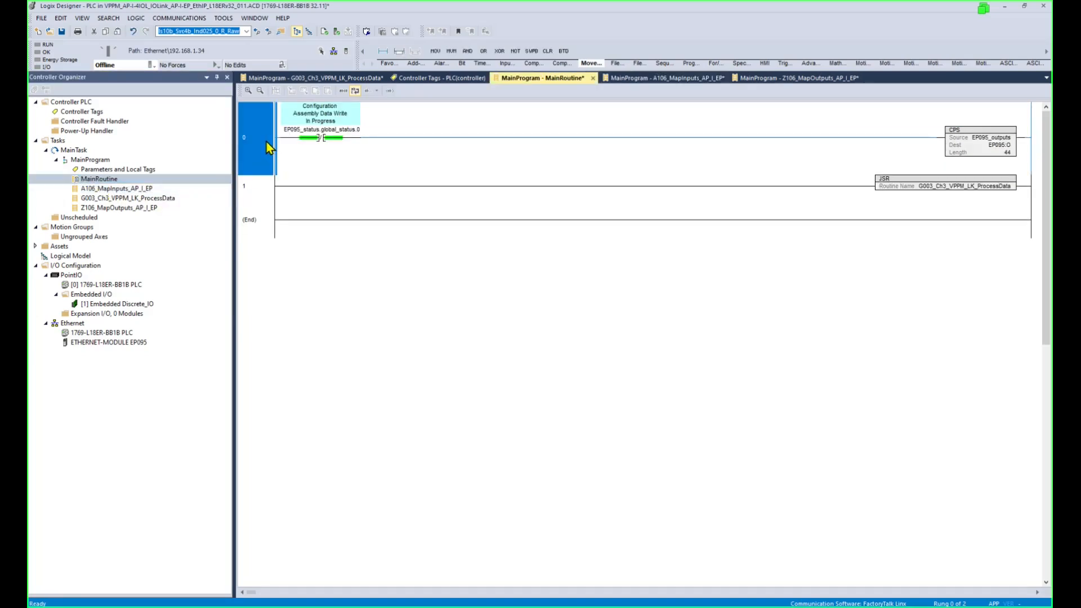
key("ctrl+x")
double_click(146, 206)
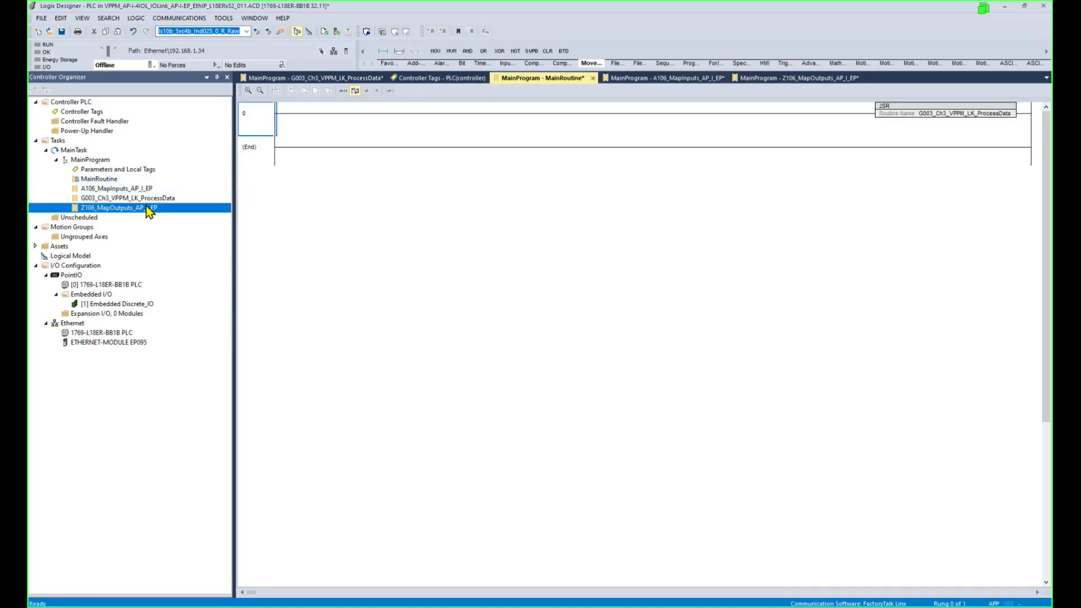
key("ctrl+v")
left_click(258, 118)
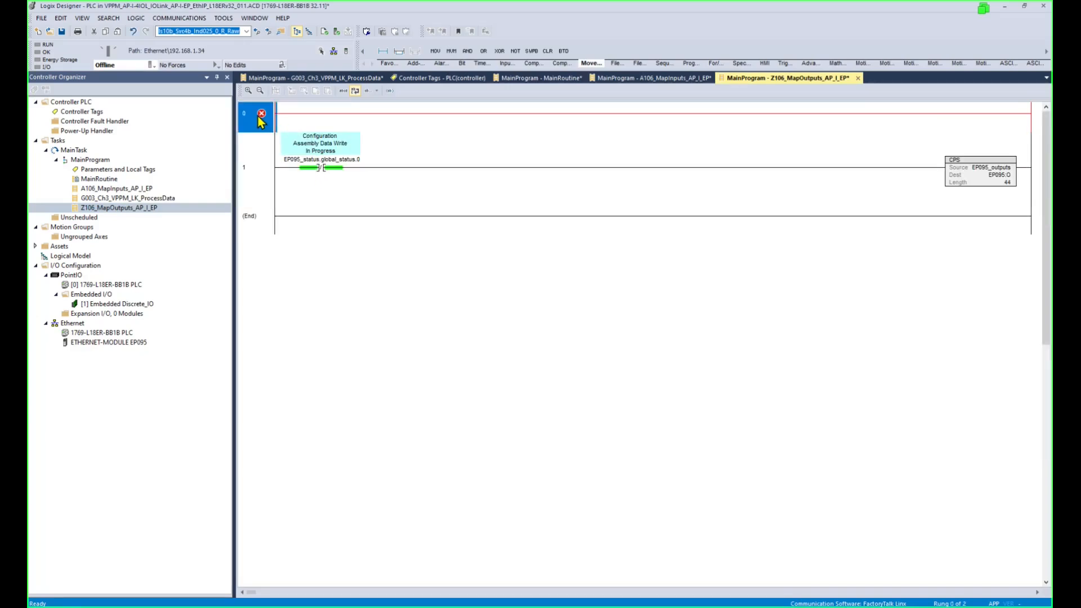
key("Delete")
left_click(134, 207)
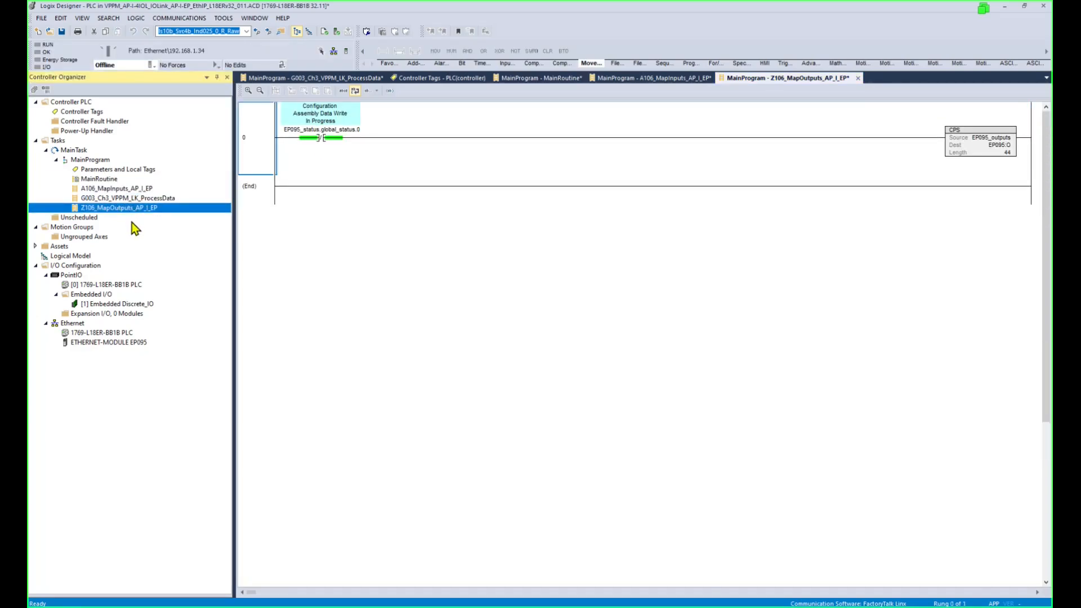
left_click(148, 190)
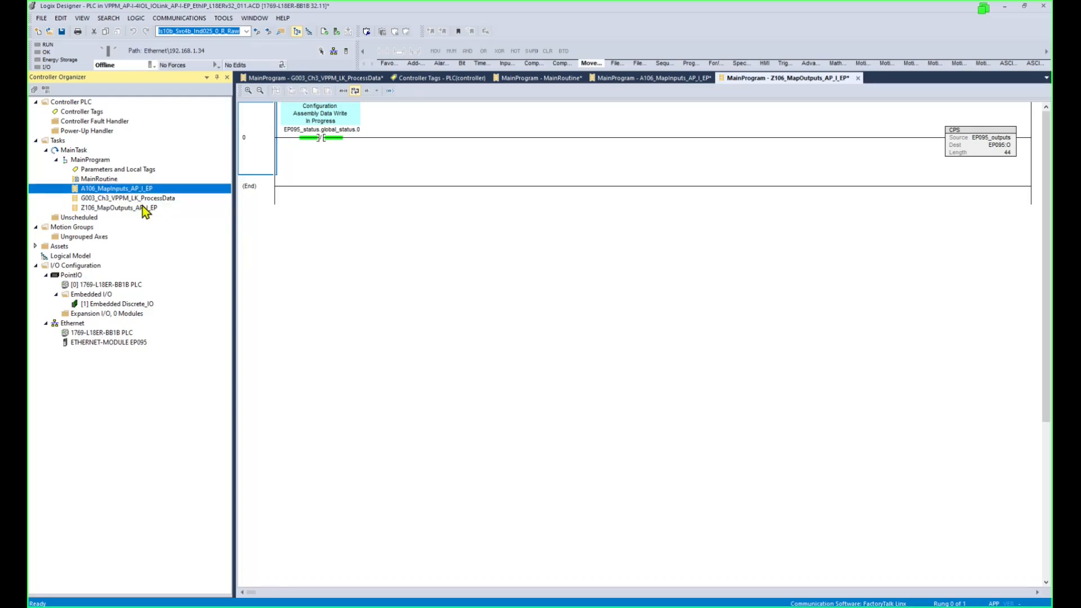
left_click(147, 208)
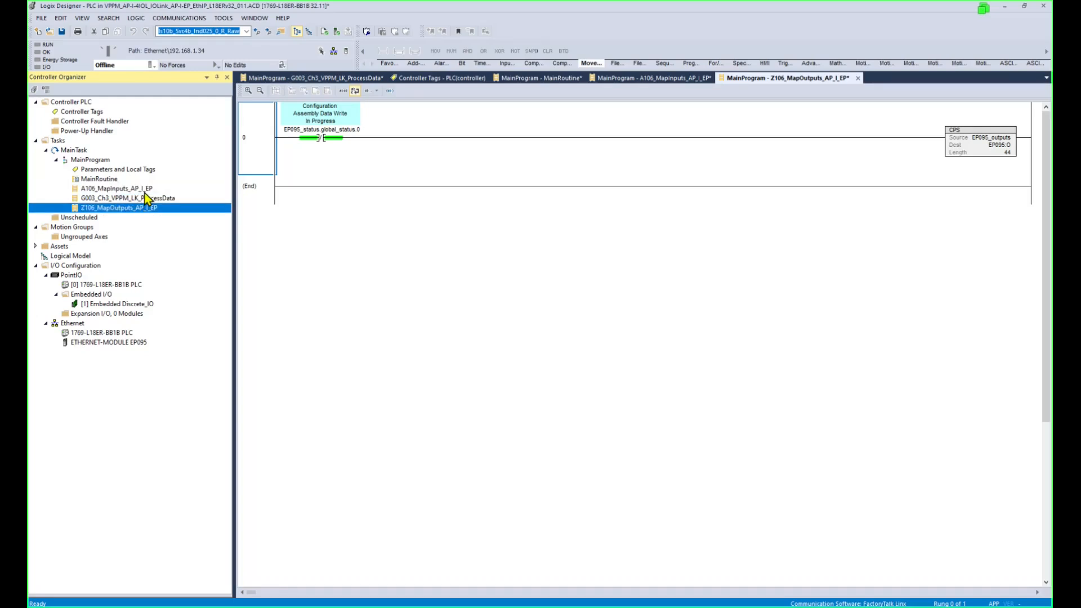
left_click(146, 192)
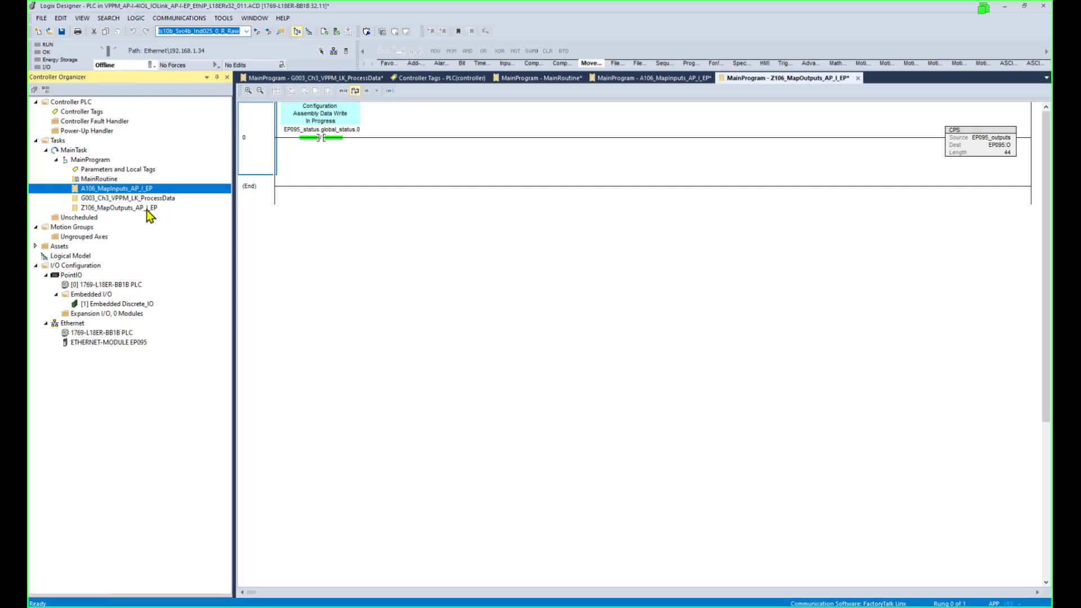
- Duplicate the JSR rung in MainRoutine twice
double_click(99, 178)
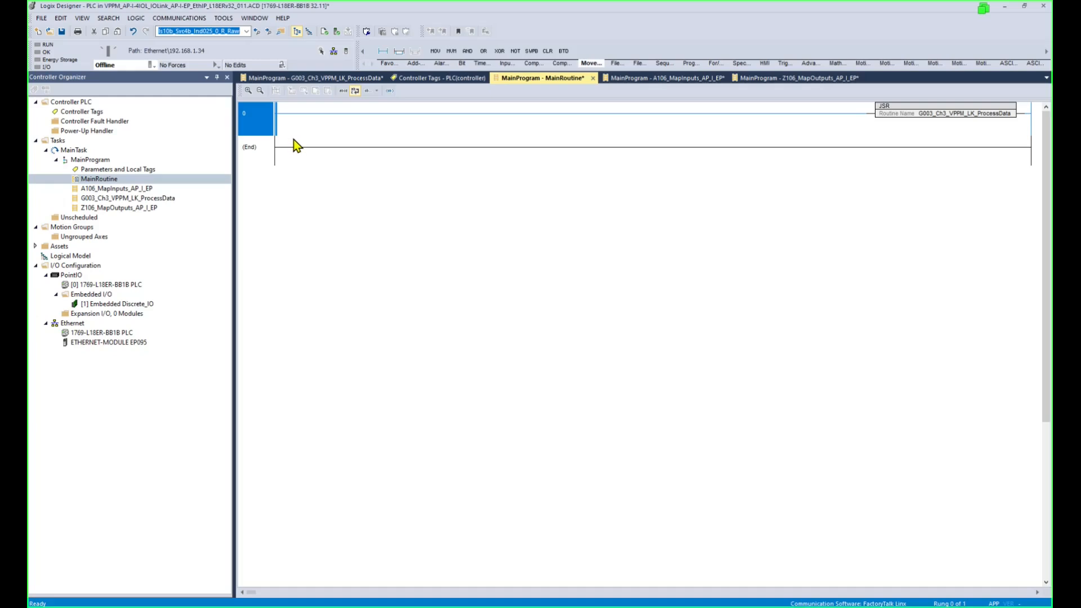
key("ctrl+v")
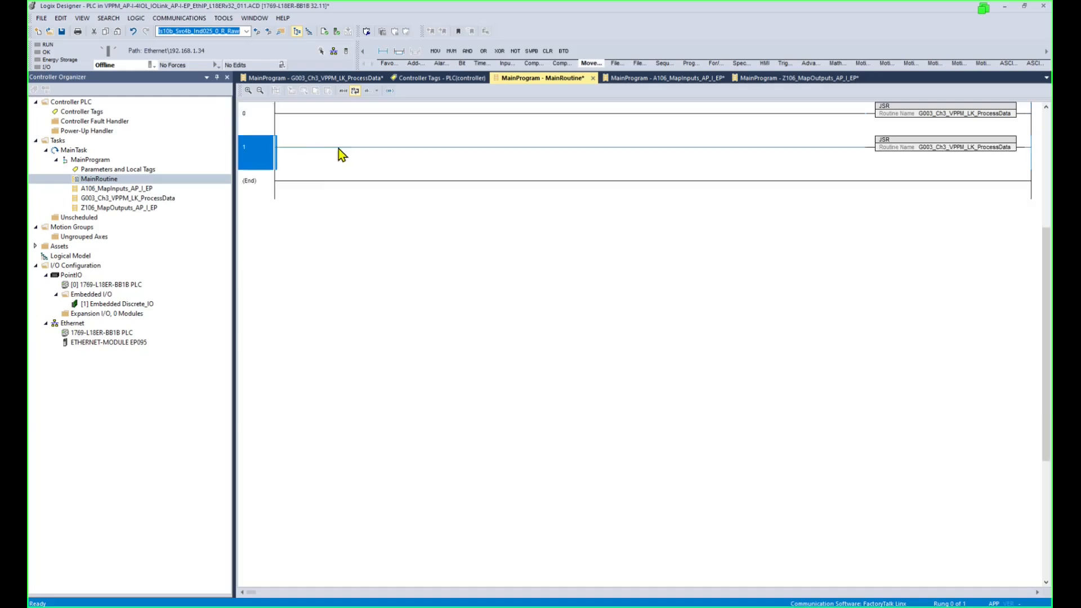
key("ctrl+v")
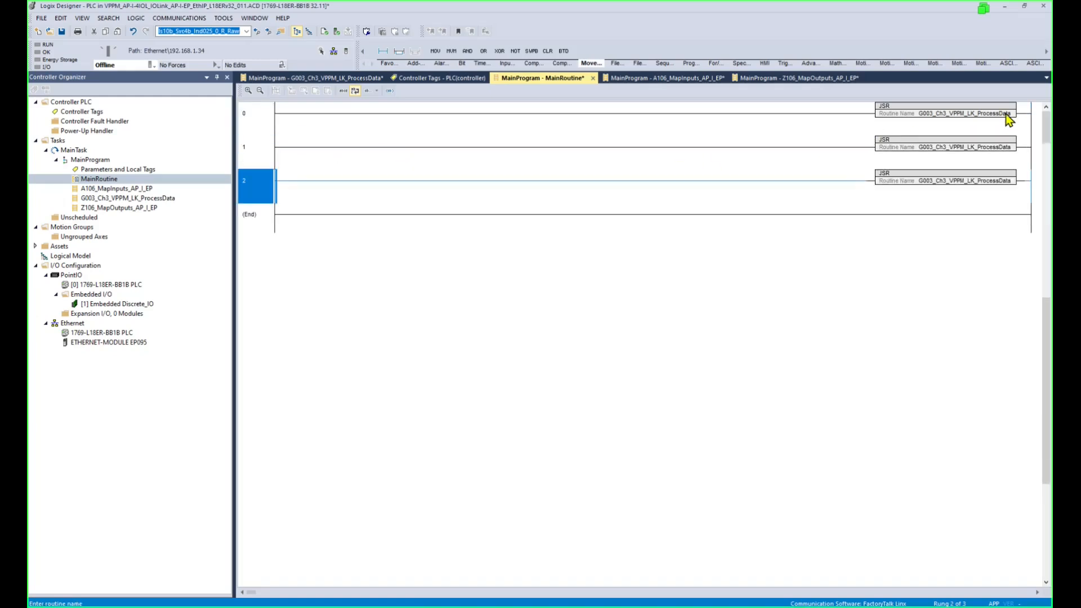
- Set the JSR routine name to A106_MapInputs_AP_I_EP on rung 0 and to Z106_MapOutputs_AP_I_EP on rung 2
double_click(1005, 113)
left_click(1023, 116)
left_click(1010, 127)
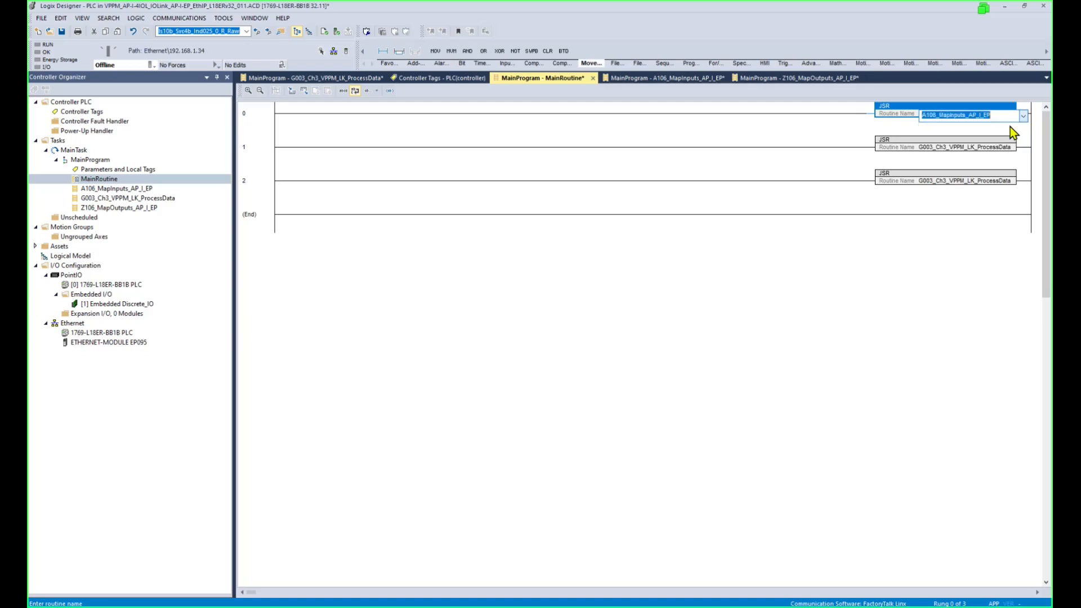
double_click(998, 182)
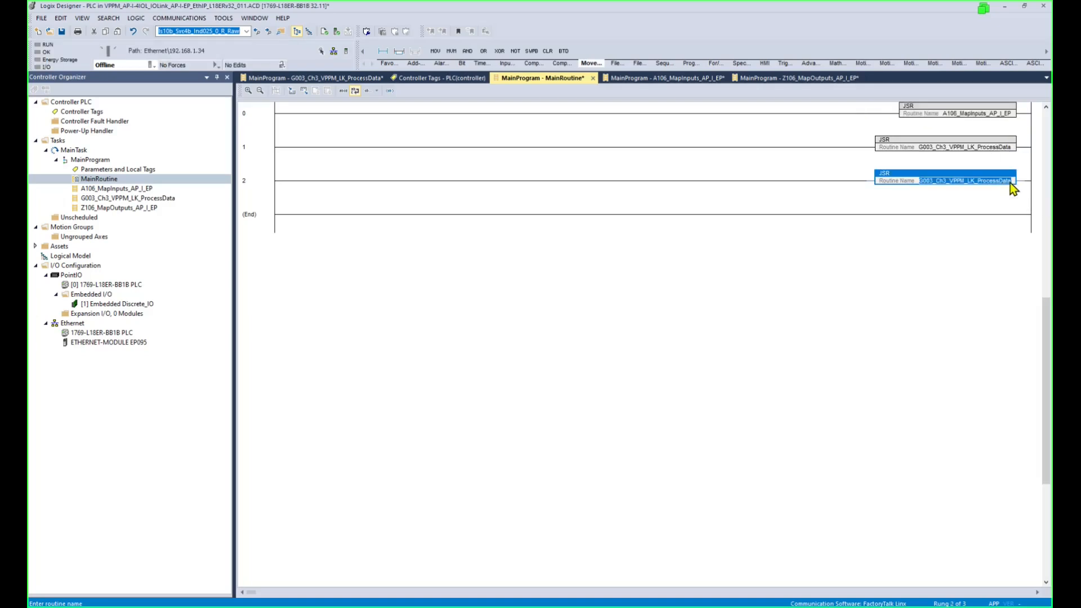
left_click(1010, 183)
left_click(1022, 184)
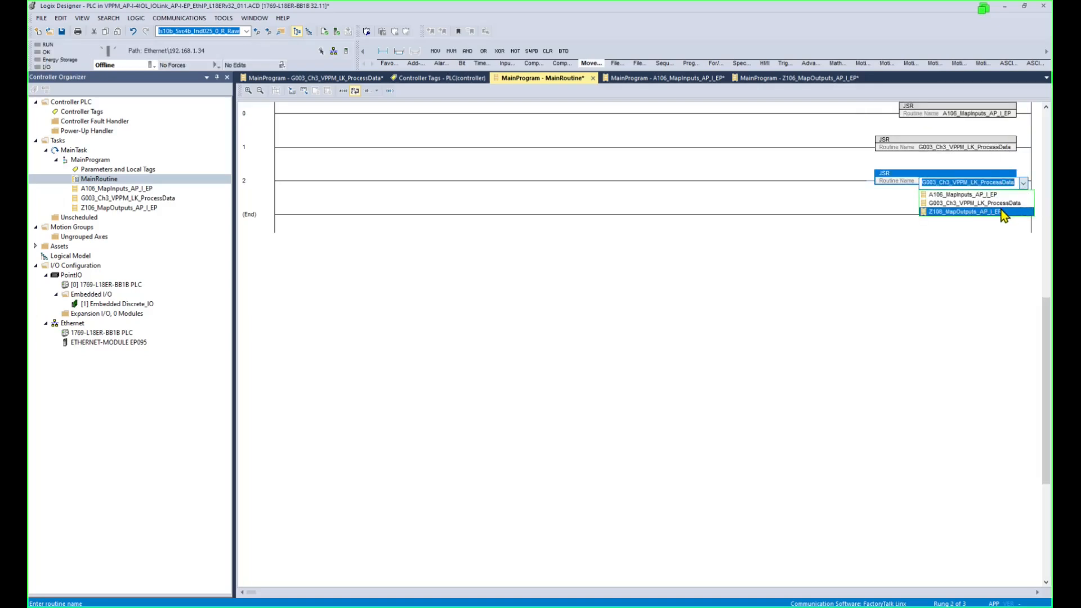
left_click(1007, 216)
left_click(844, 207)
left_click(256, 179)
left_click(256, 125)
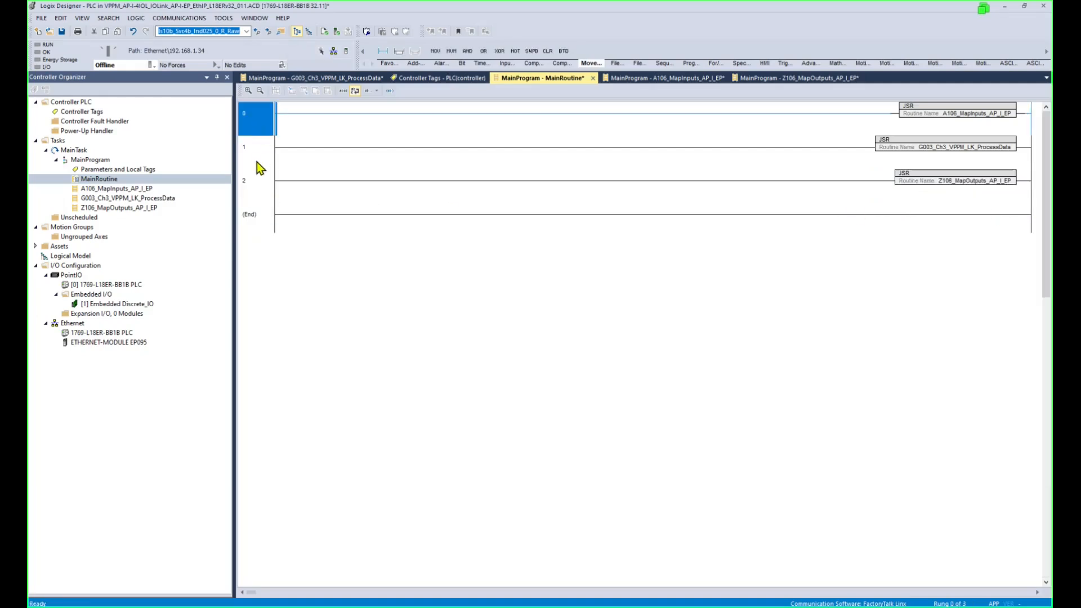
left_click(256, 160)
left_click(260, 185)
left_click(259, 130)
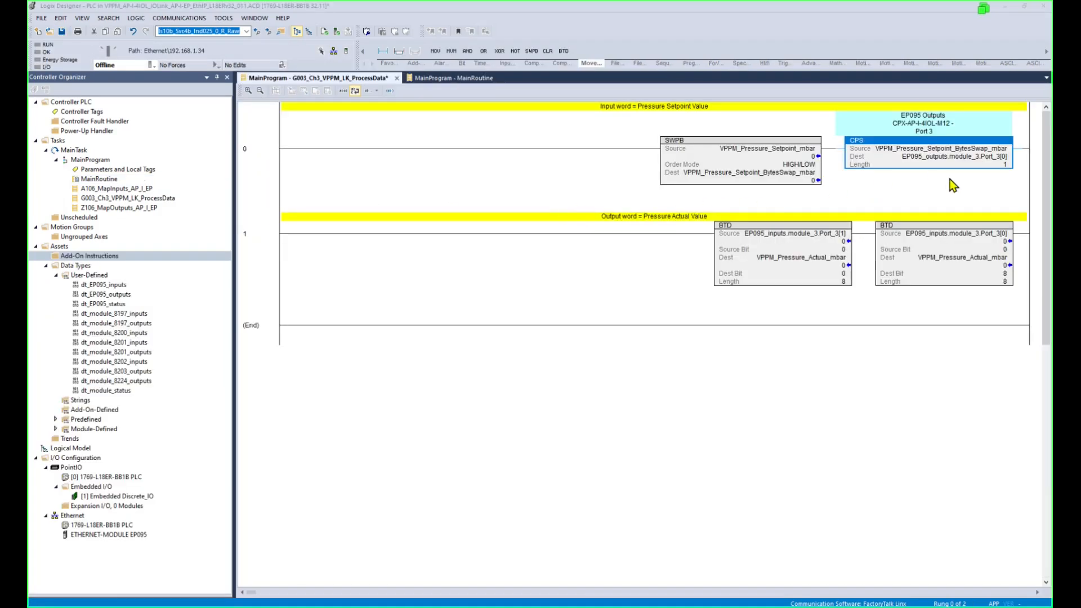
- In G003_Ch3_VPPM_LK_ProcessData, set the Length of the CPS instruction on rung 0 to 2
double_click(1001, 159)
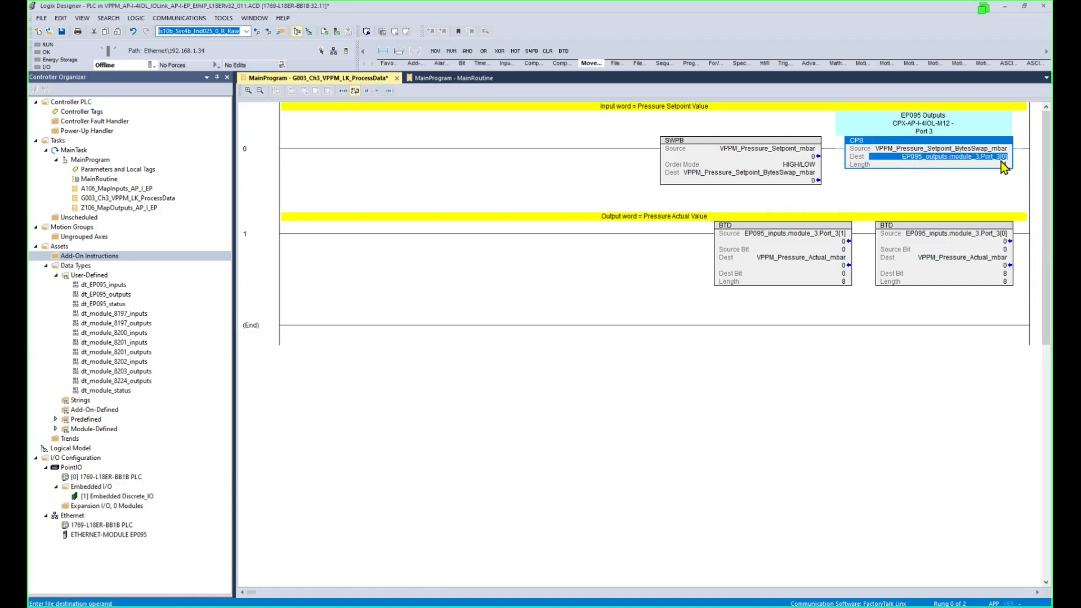
double_click(1005, 165)
type("2")
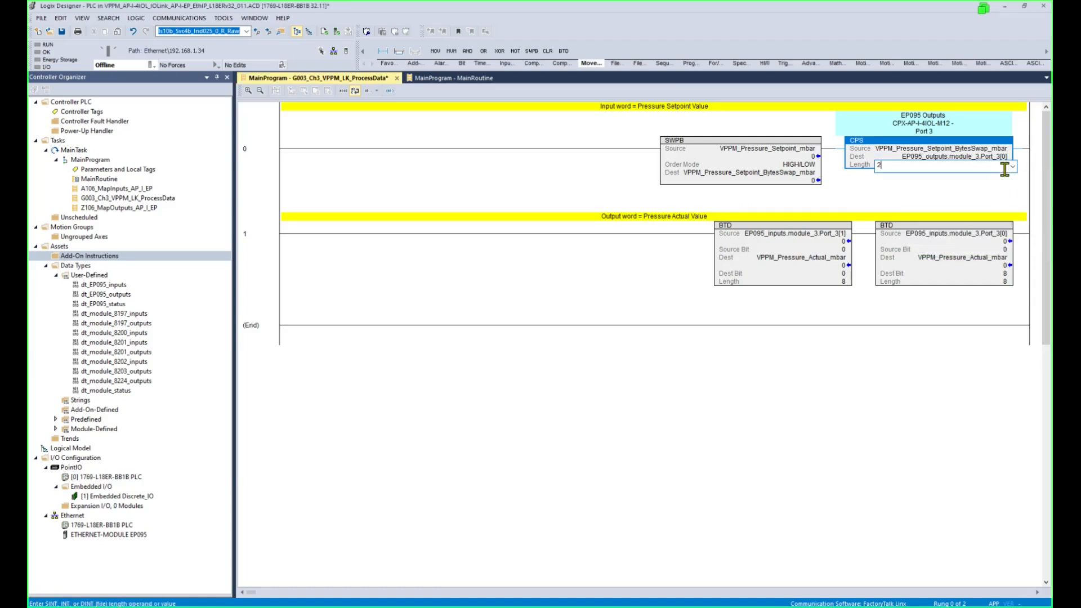
double_click(1002, 158)
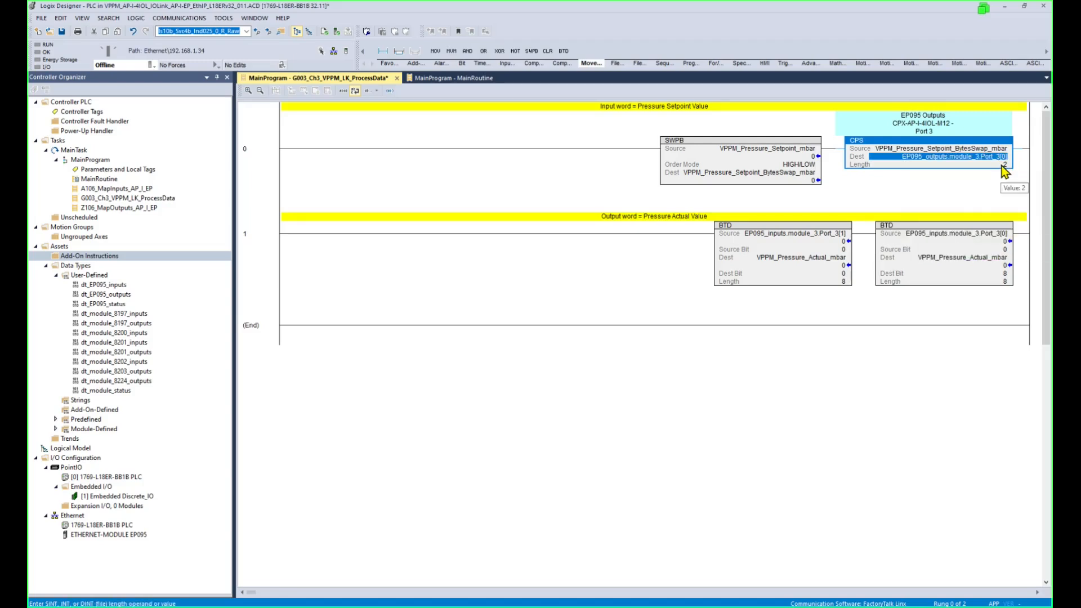
left_click(1001, 166)
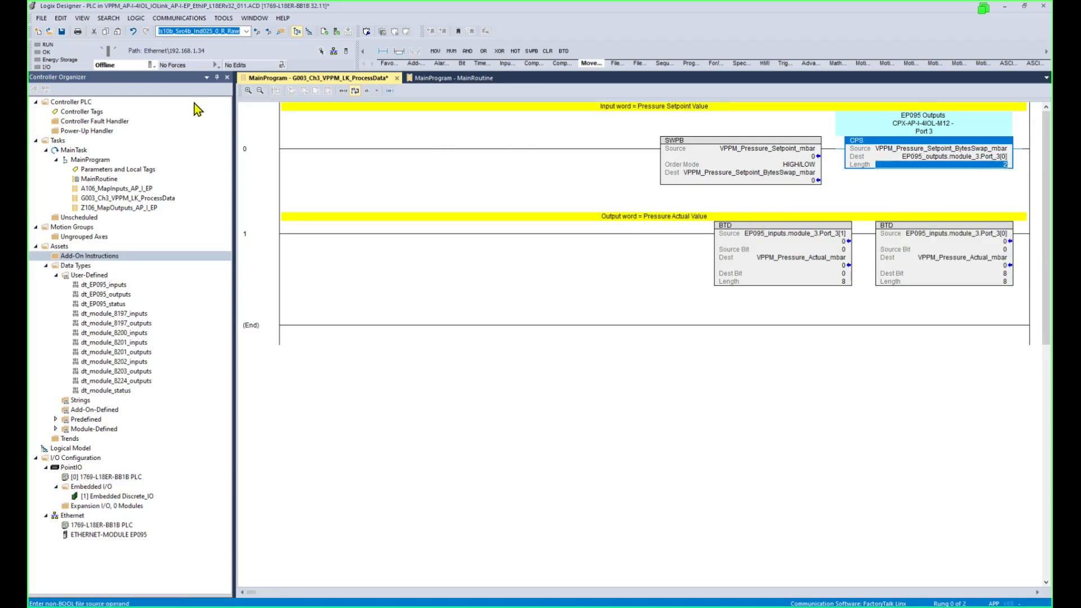
- Download the offline project to the controller and return the controller to Remote Run mode
left_click(152, 66)
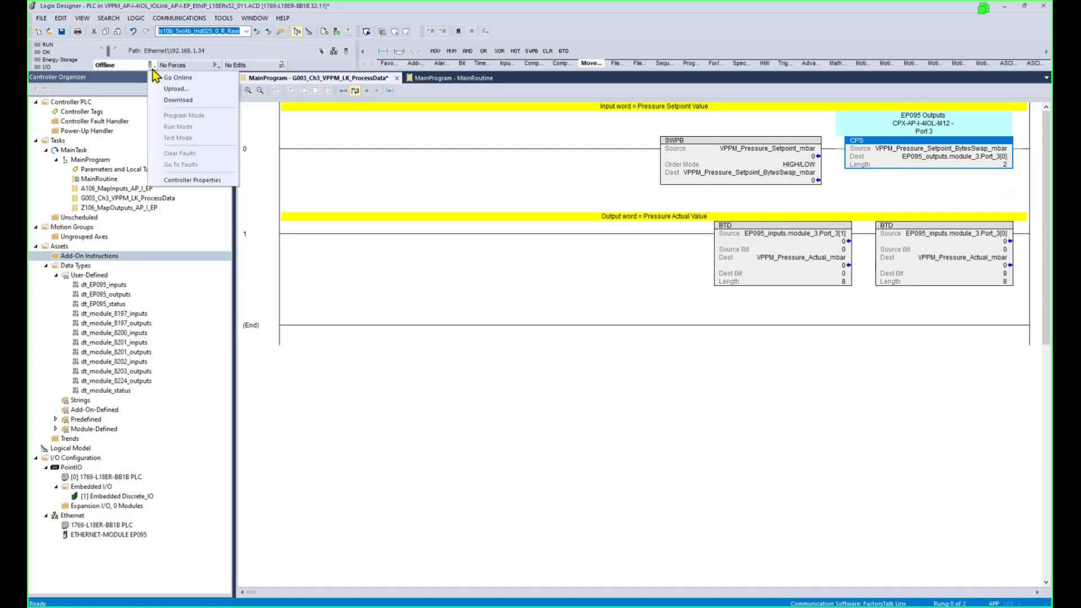
left_click(177, 100)
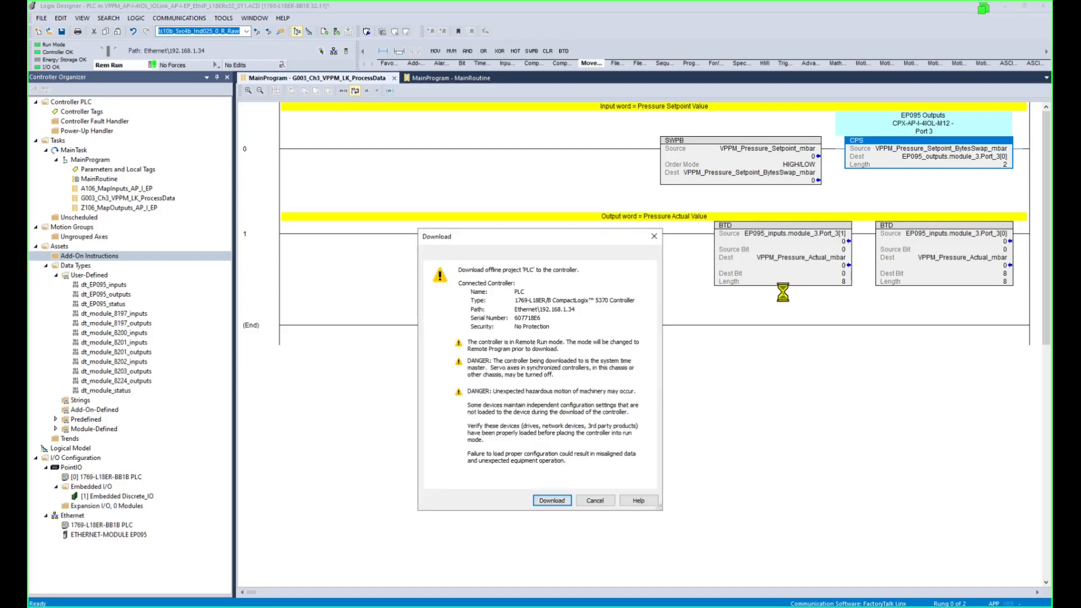
left_click(553, 500)
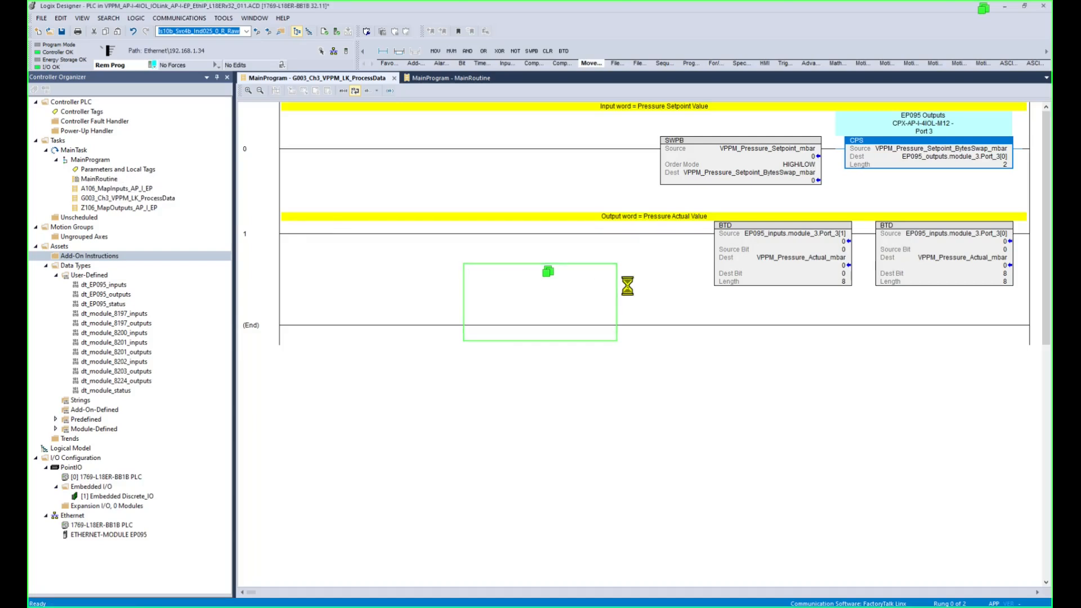
left_click(581, 331)
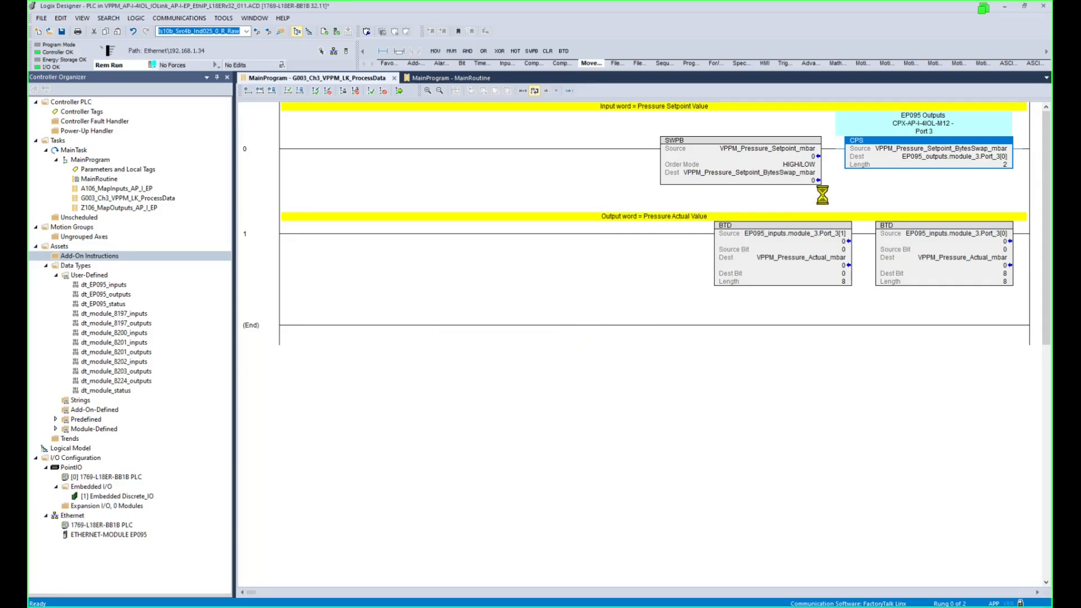
- Set the value of VPPM_Pressure_Setpoint_mbar in the SWPB instruction to 1000
left_click(816, 169)
type("10")
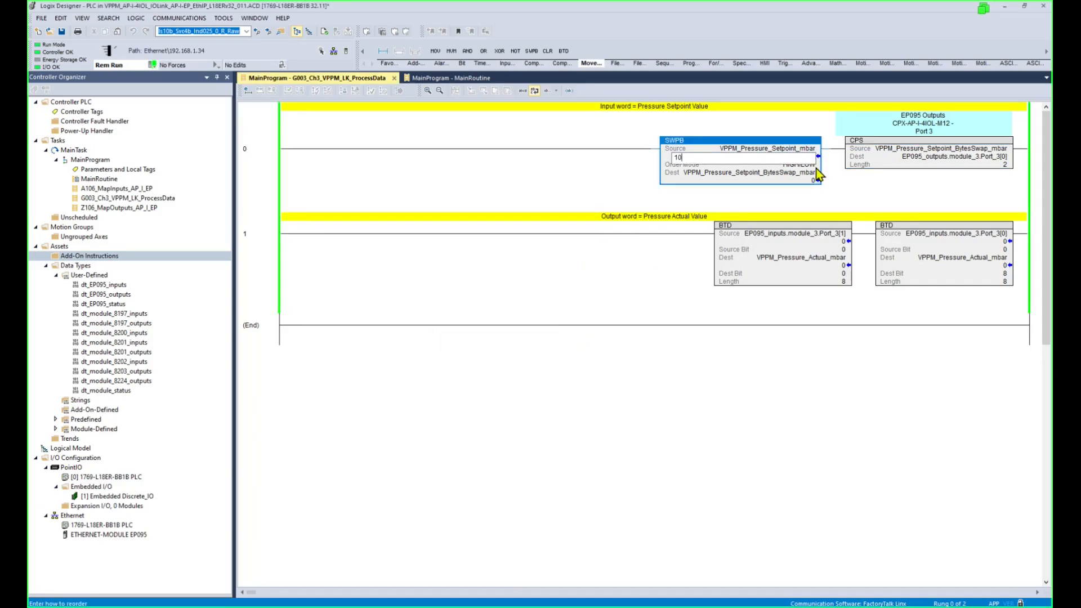
type("00")
key("Return")
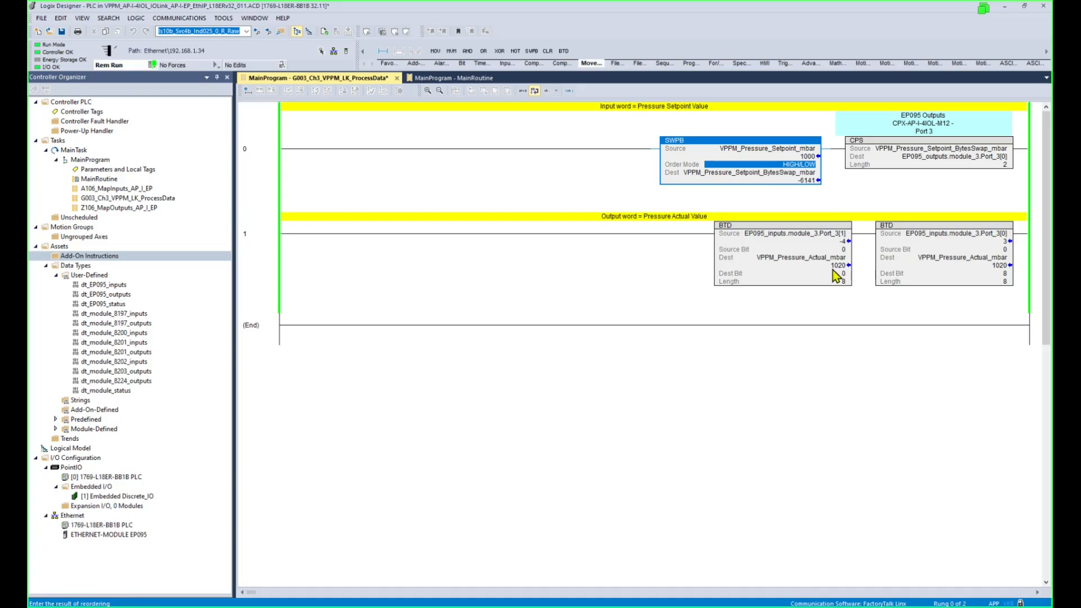
left_click(844, 281)
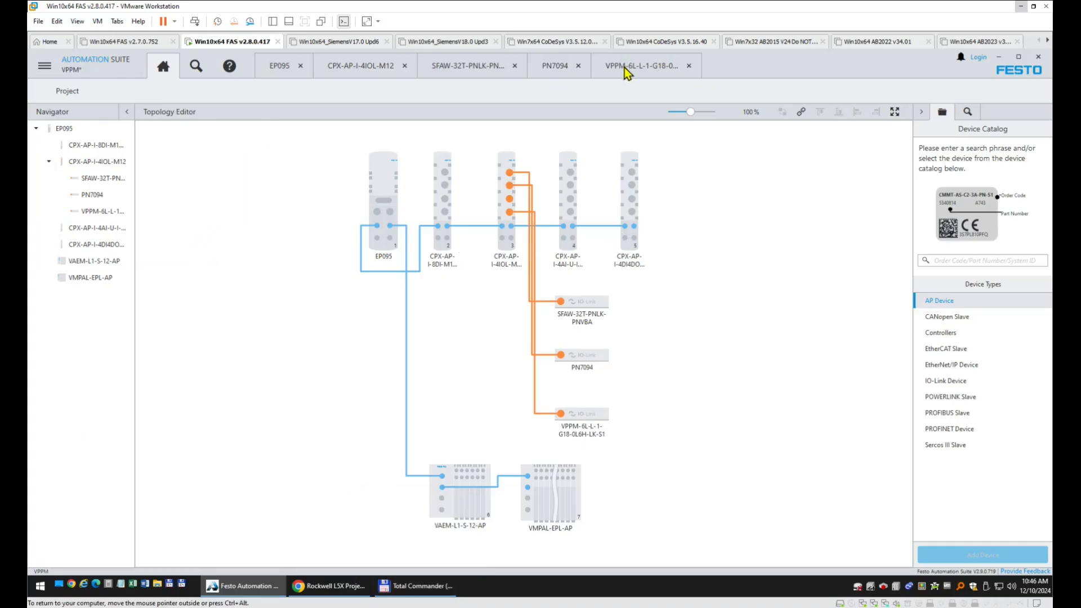
- In Festo Automation Suite, open the VPPM device, connect to it, read the mismatched parameter from the device, and show its process data
double_click(582, 415)
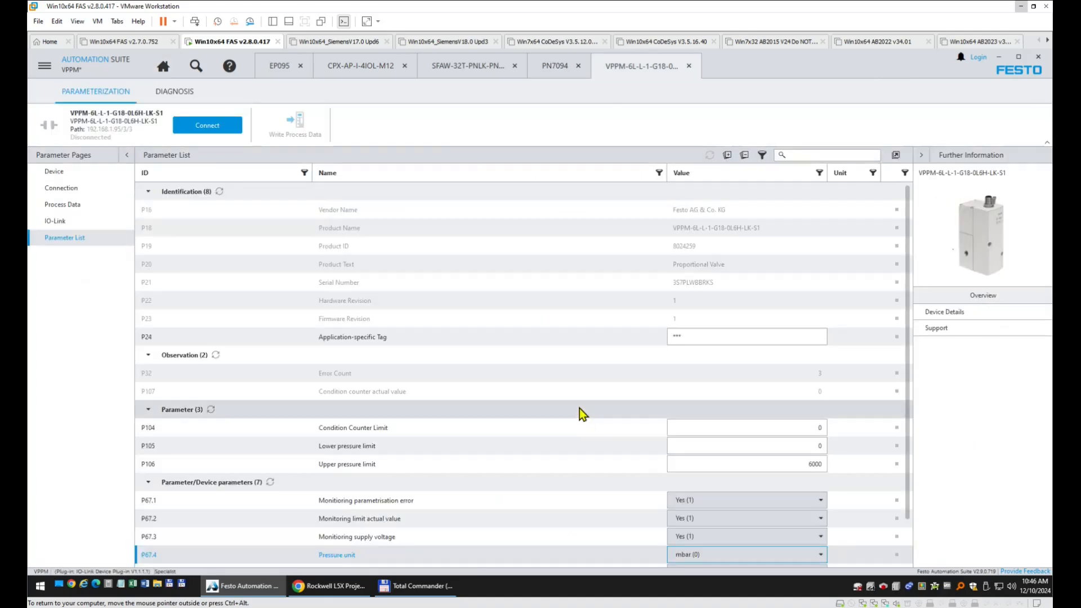
left_click(208, 125)
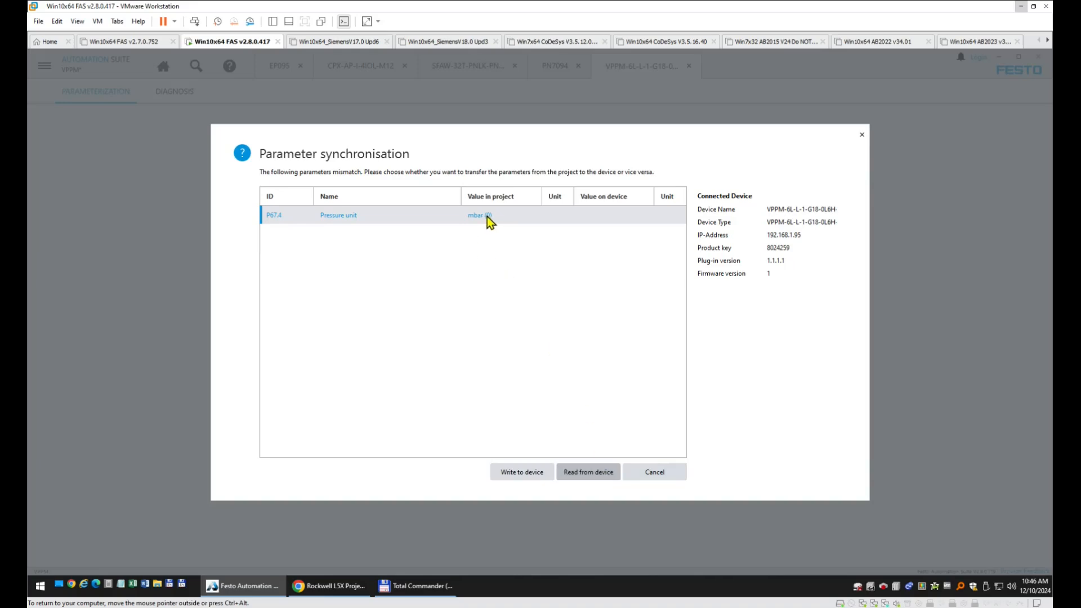
left_click(597, 475)
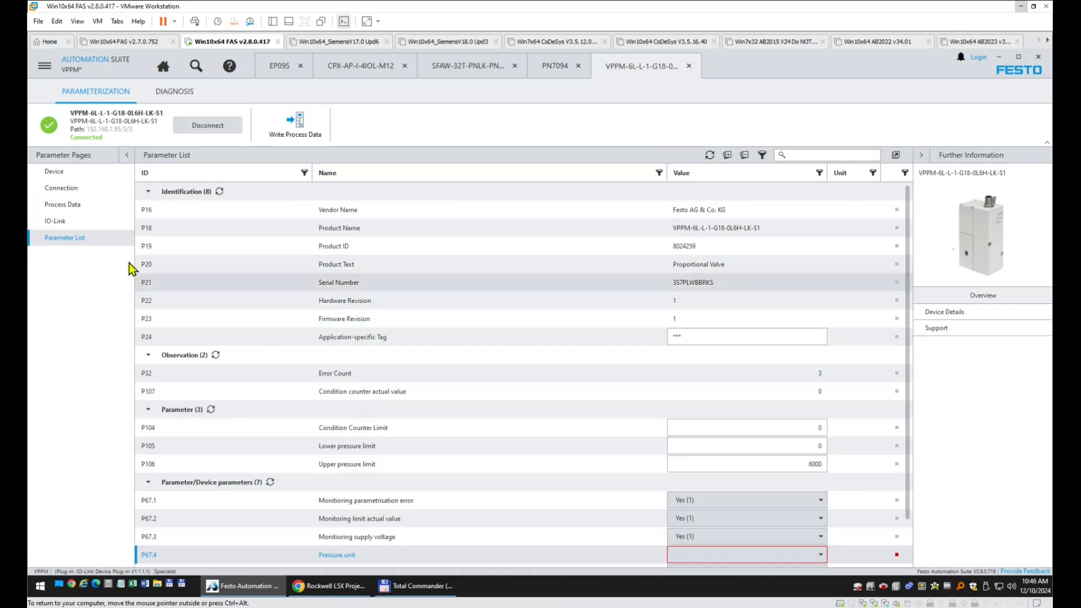
left_click(66, 205)
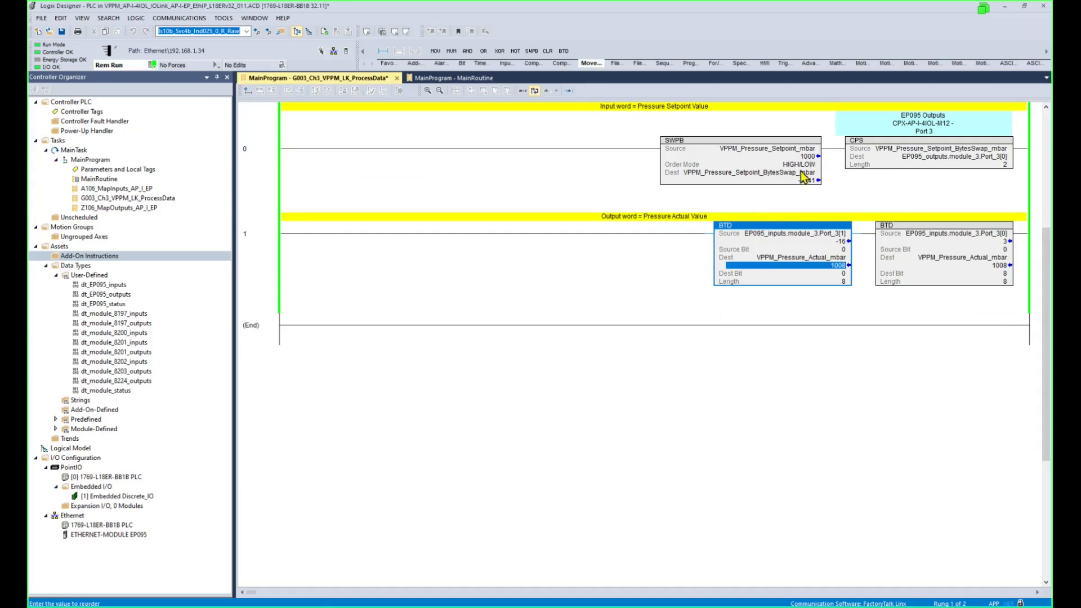
- In Logix Designer, set the value of VPPM_Pressure_Setpoint_mbar to 5000
left_click(805, 157)
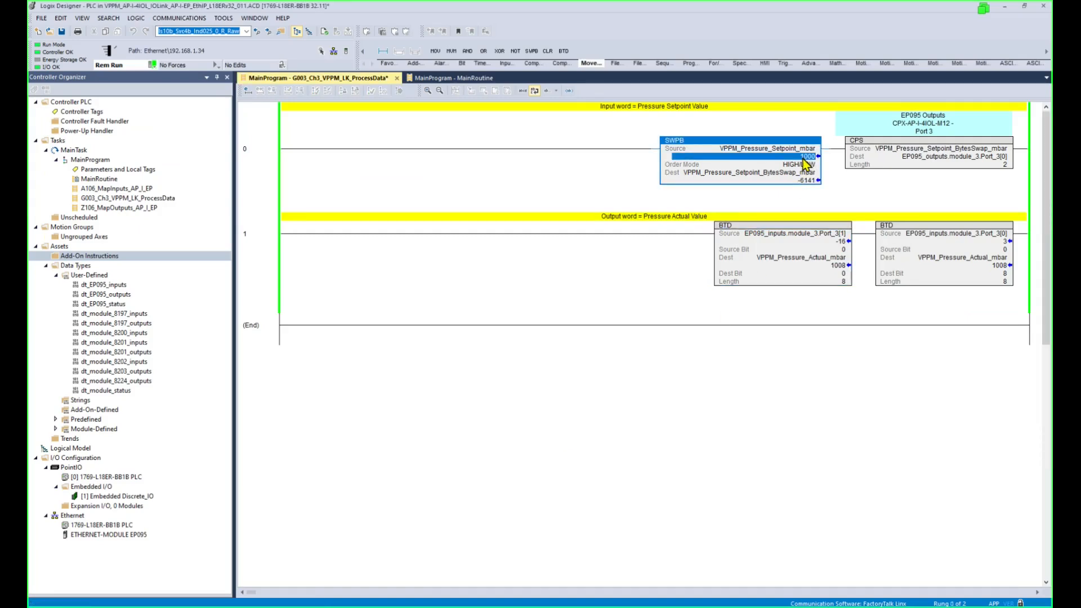
type("5000")
key("Return")
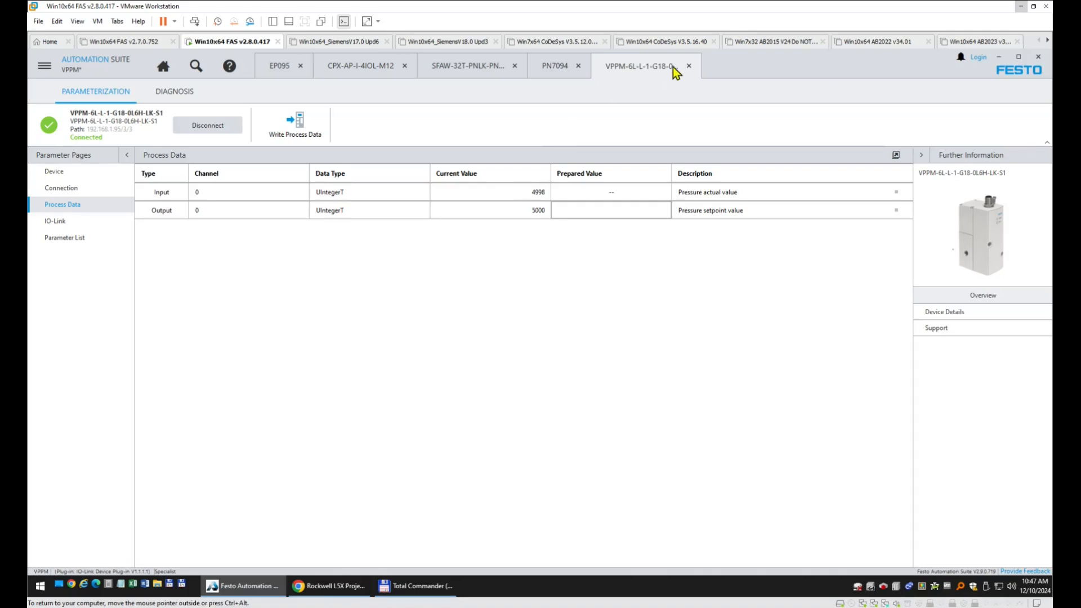
- In Festo Automation Suite, disconnect the VPPM device and set Pressure unit (P67.4) to the mbar option listed after psi (2)
left_click(221, 124)
left_click(84, 238)
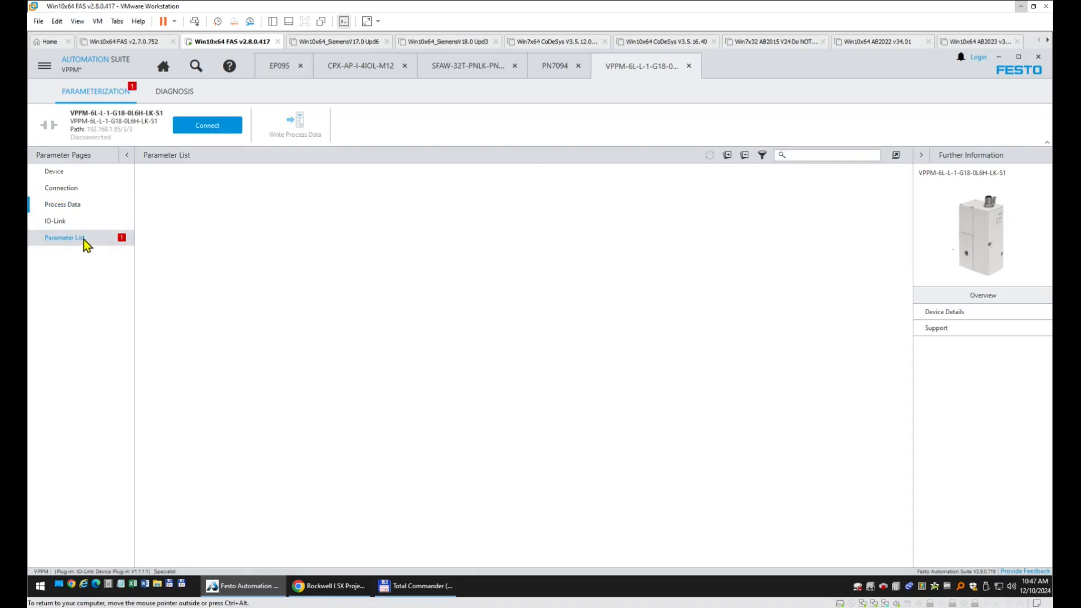
left_click(752, 555)
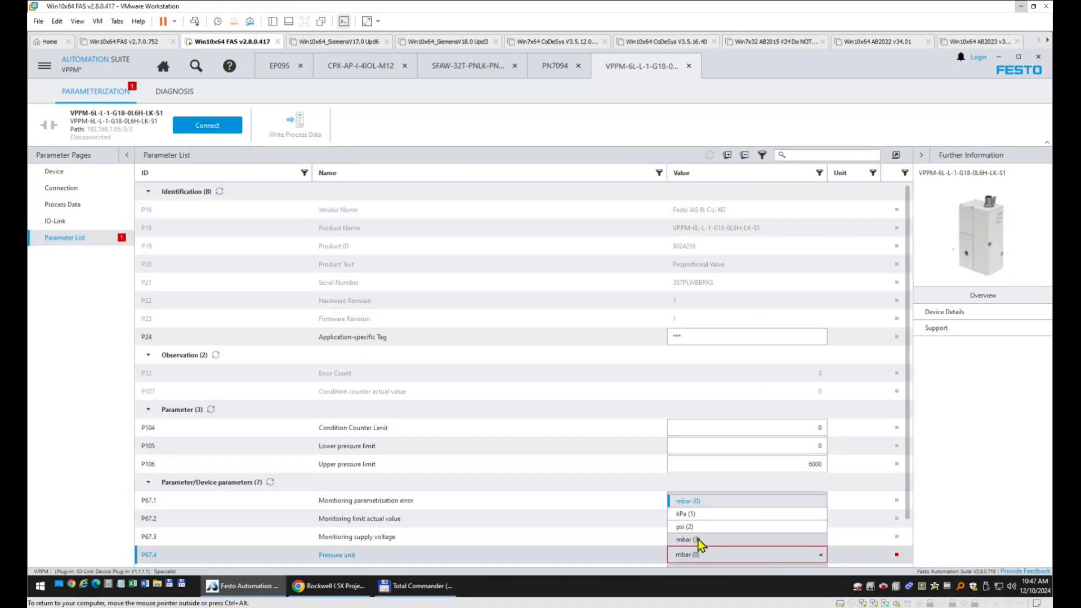
left_click(701, 539)
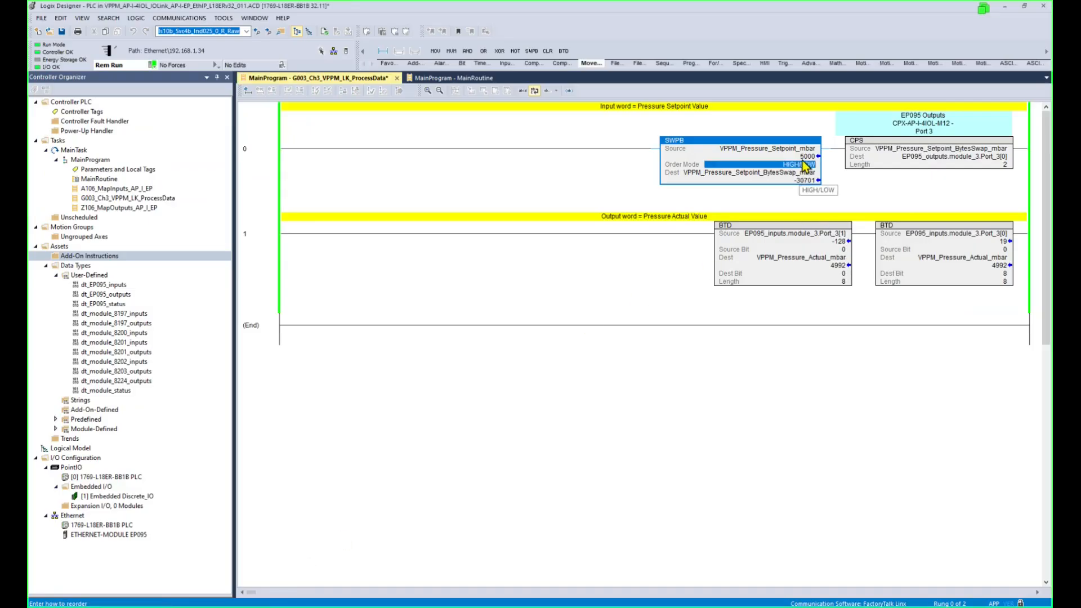
- In Logix Designer, set VPPM_Pressure_Setpoint_mbar to 0 and take the project offline from the controller
left_click(804, 157)
left_click(806, 164)
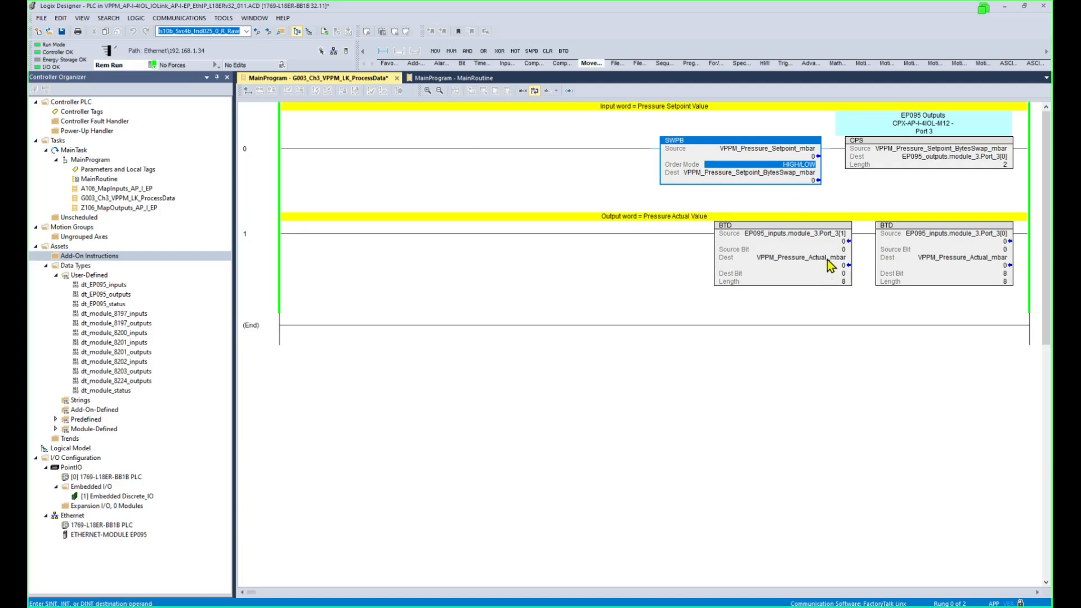
left_click(826, 232)
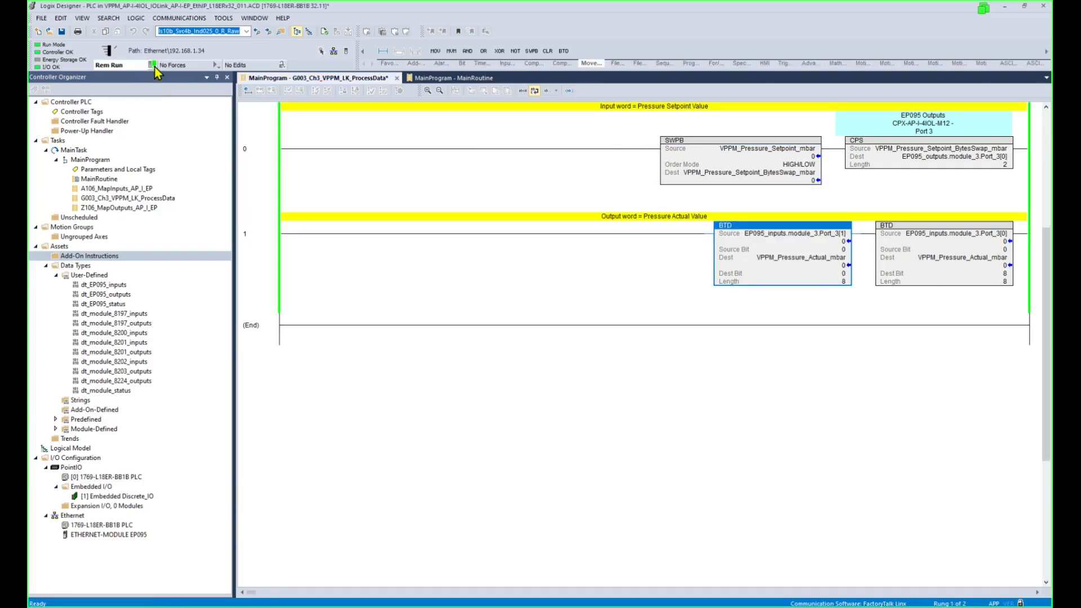
left_click(152, 64)
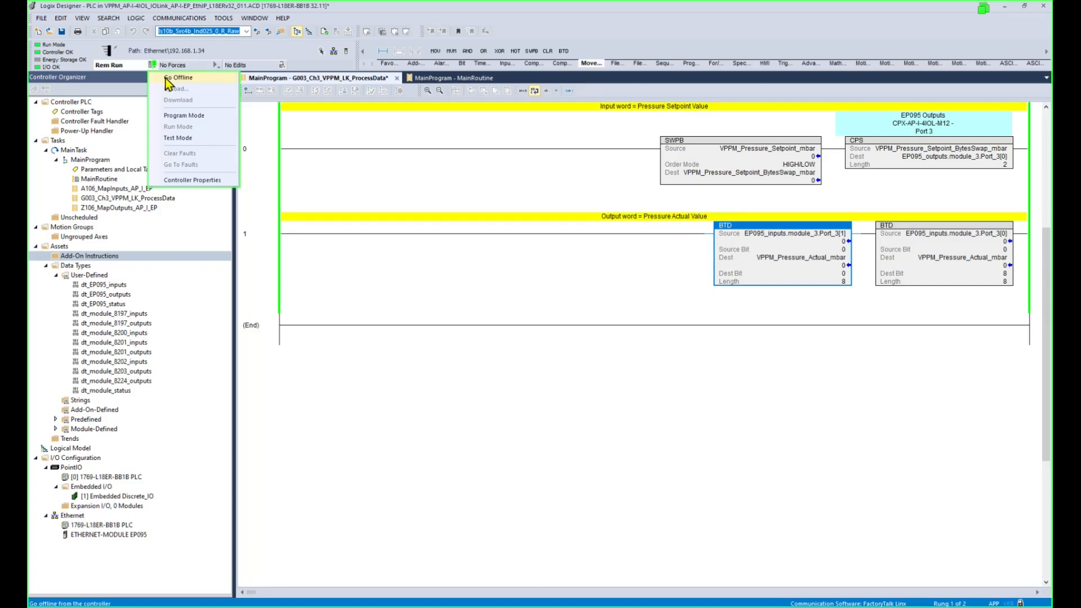
left_click(178, 77)
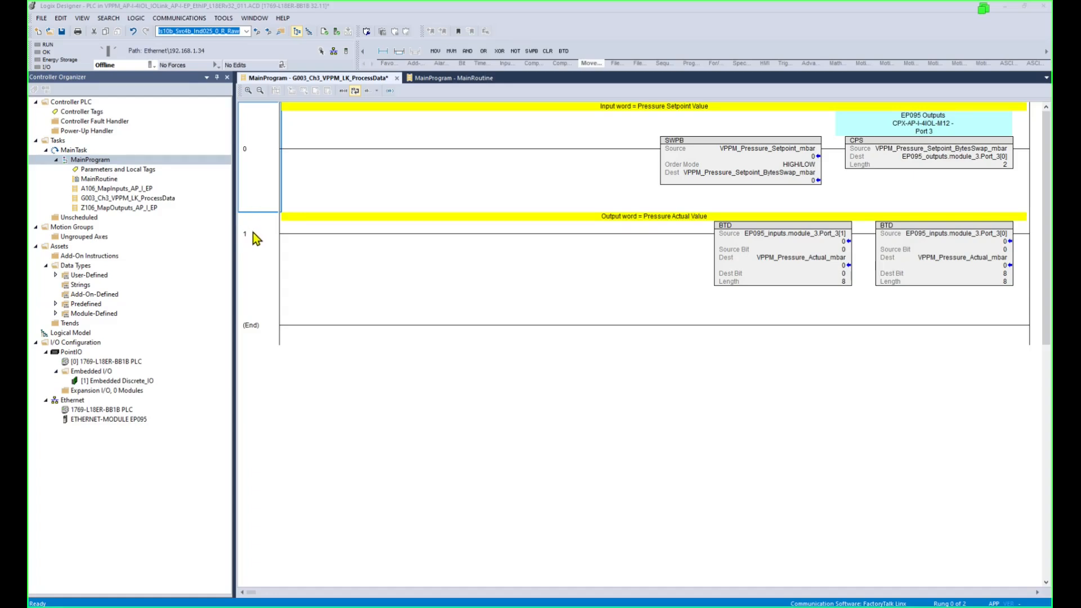
left_click(272, 180)
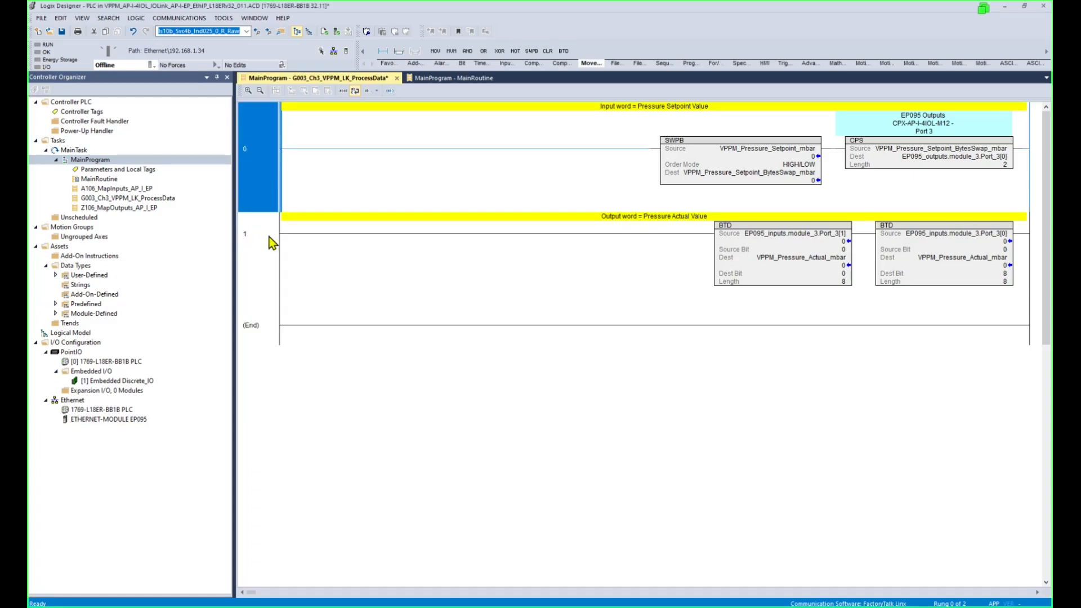
left_click(270, 239)
left_click(259, 179)
left_click(112, 420)
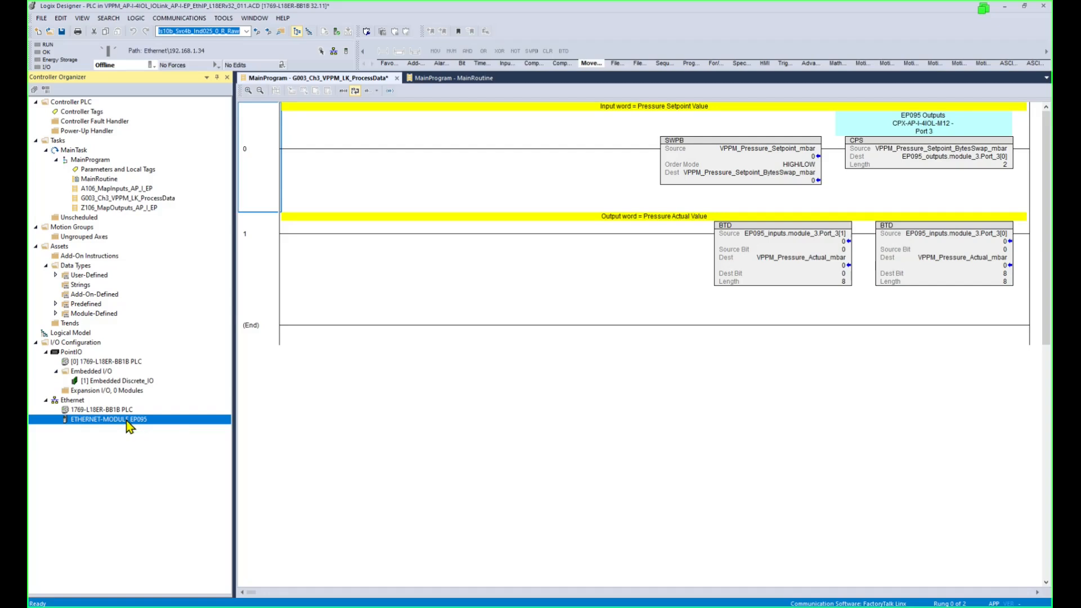
- Add a new Ladder Diagram routine named C618_Status_CPX_AP_I_EP_IPAddr95 to MainProgram, opened on creation
right_click(84, 159)
mouse_move(112, 165)
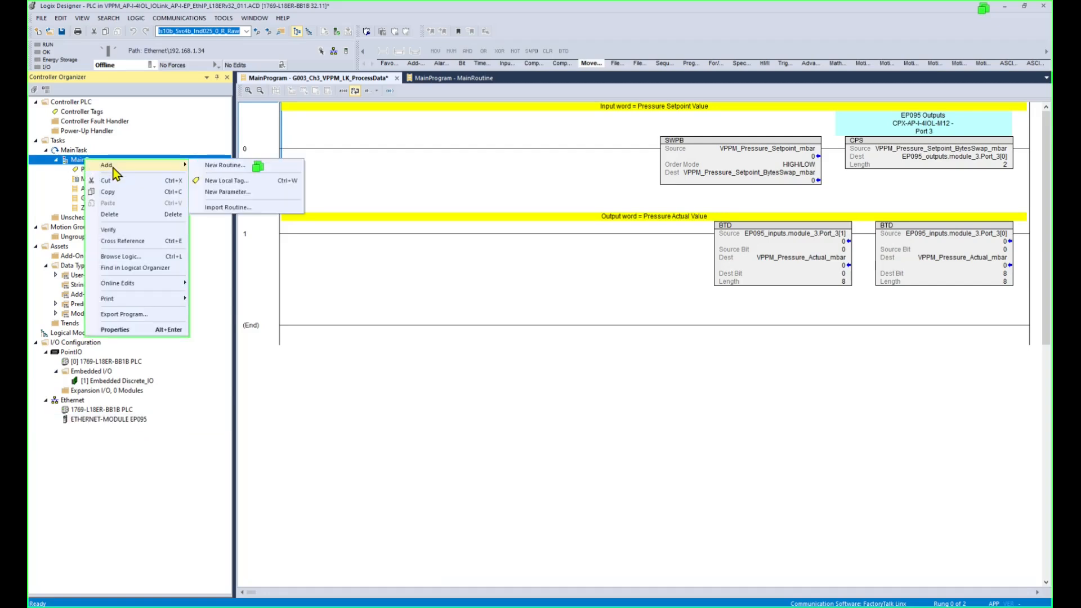
left_click(221, 167)
key("ctrl+v")
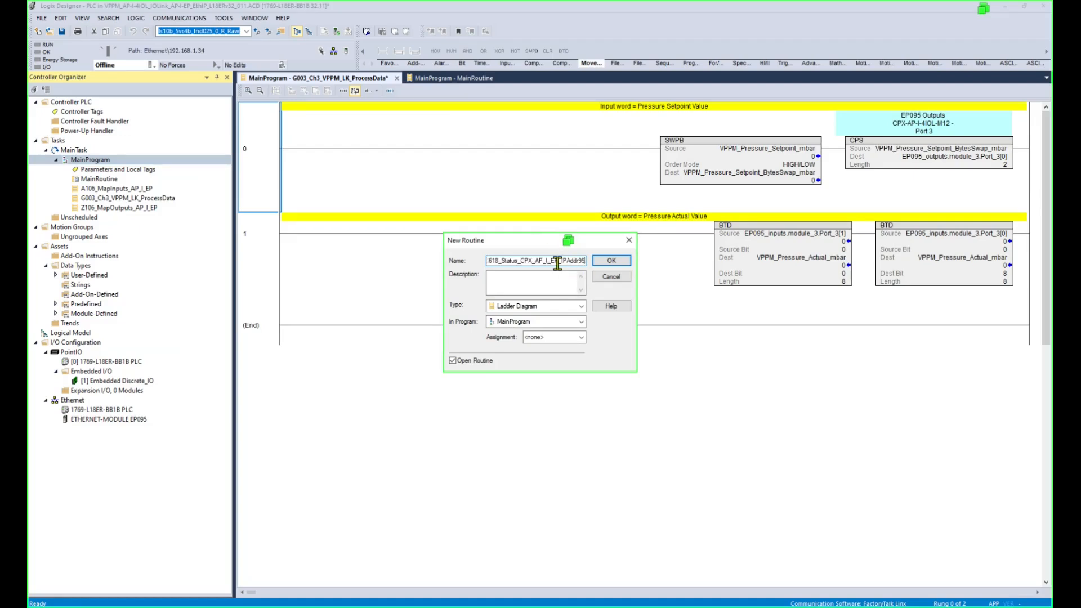
left_click_drag(520, 261, 588, 263)
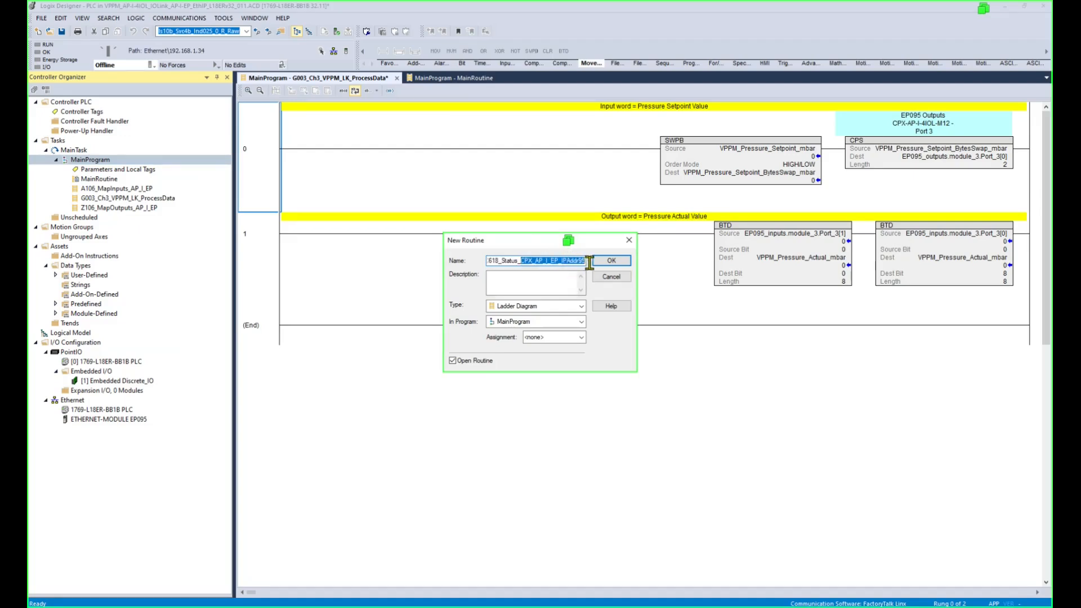
left_click(612, 263)
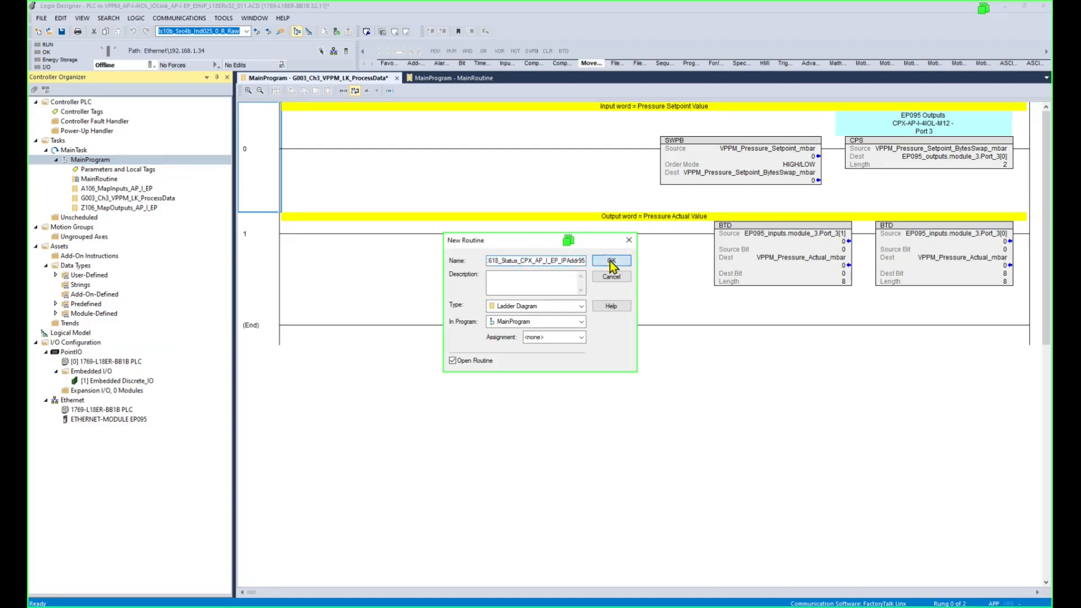
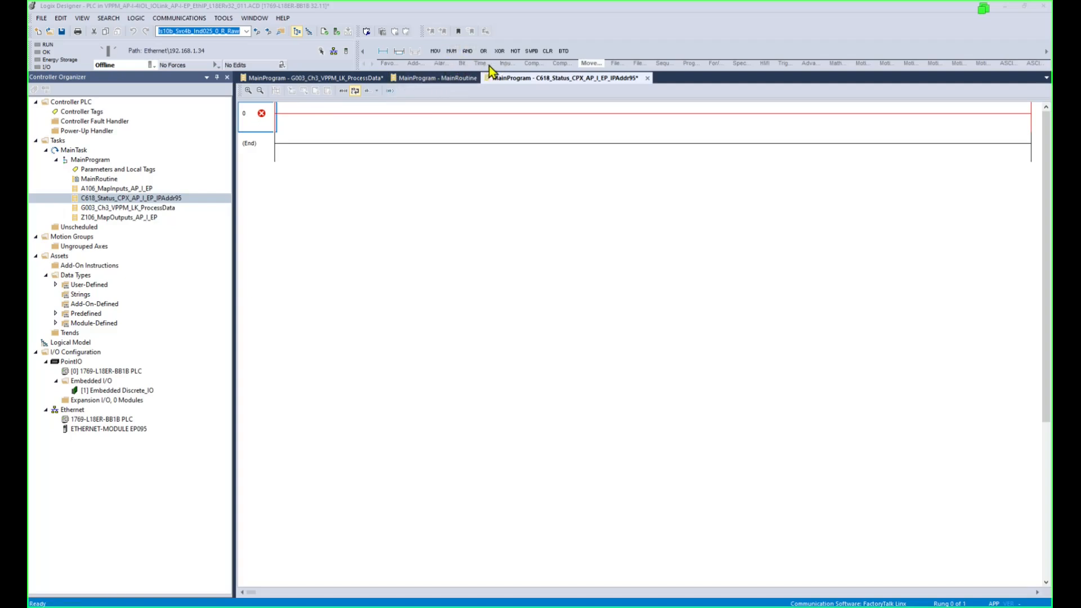
- Insert a GSV instruction on rung 0 and set its Class Name to Module
left_click(506, 65)
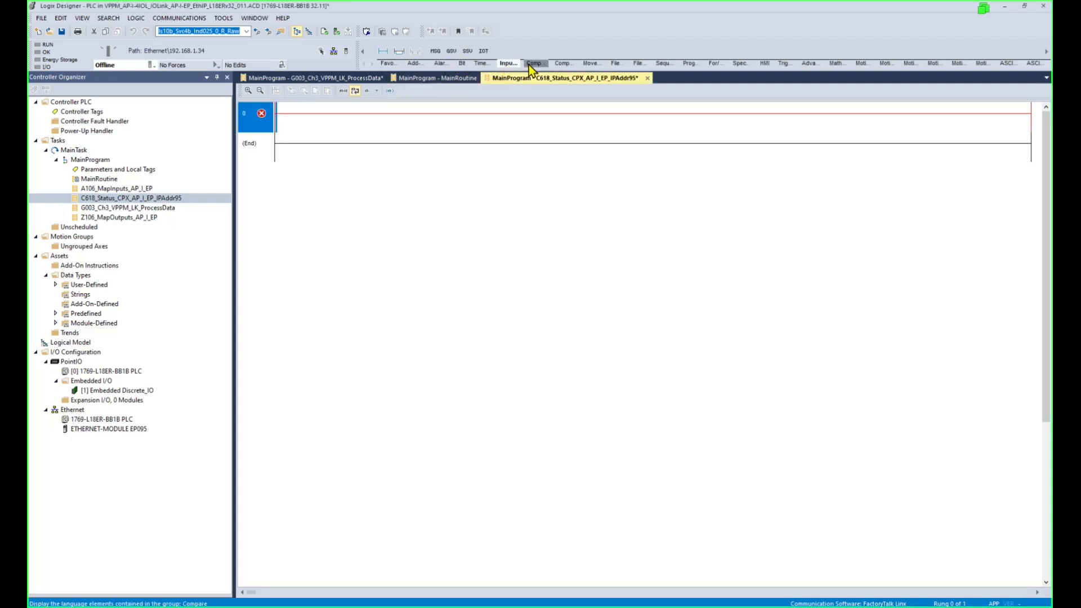
left_click(530, 64)
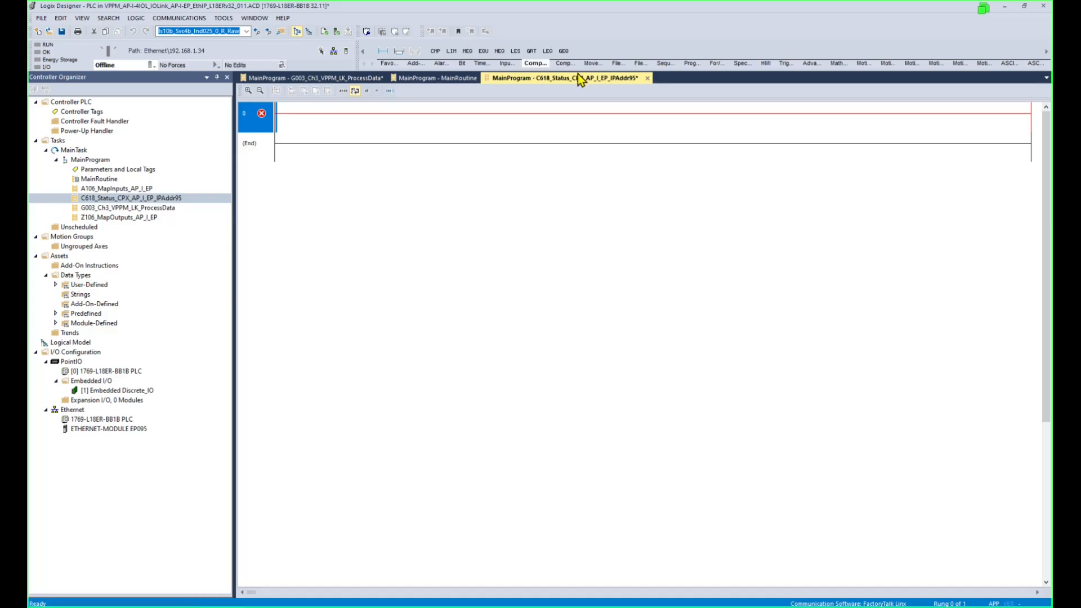
left_click(562, 65)
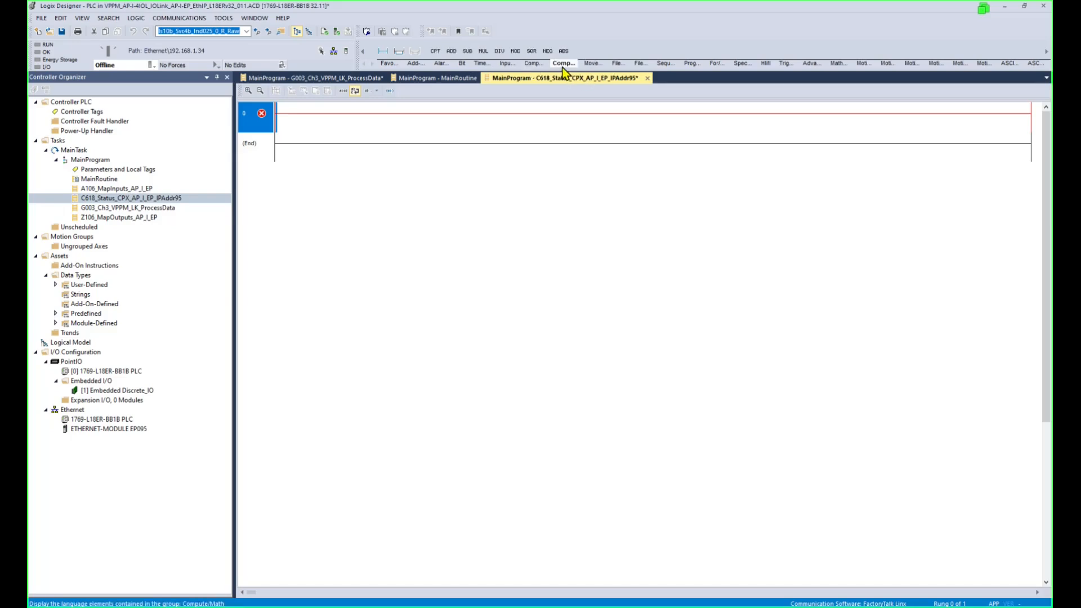
left_click(509, 65)
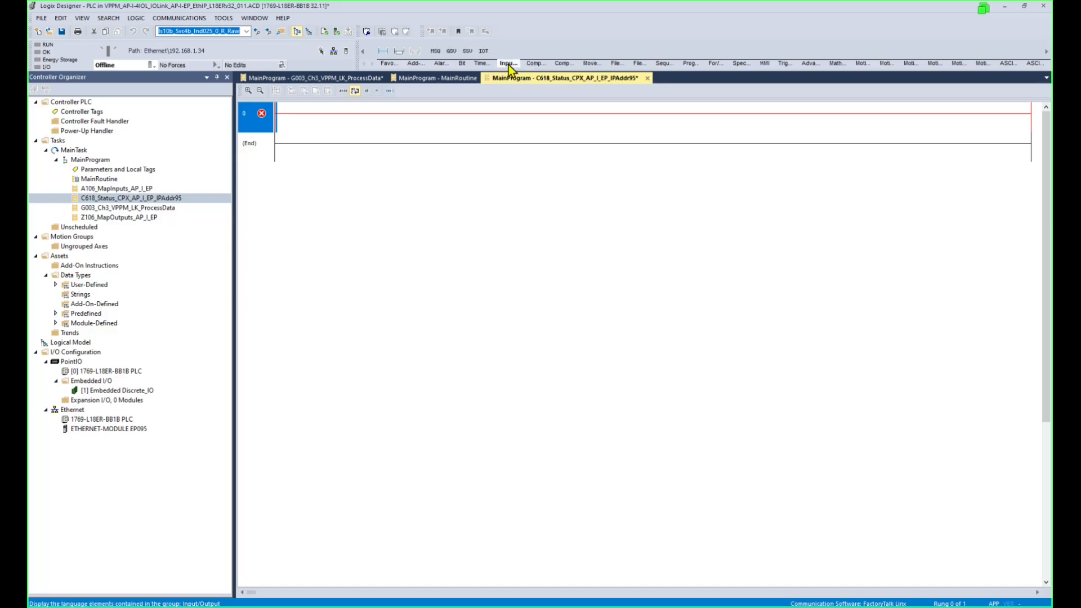
left_click(451, 51)
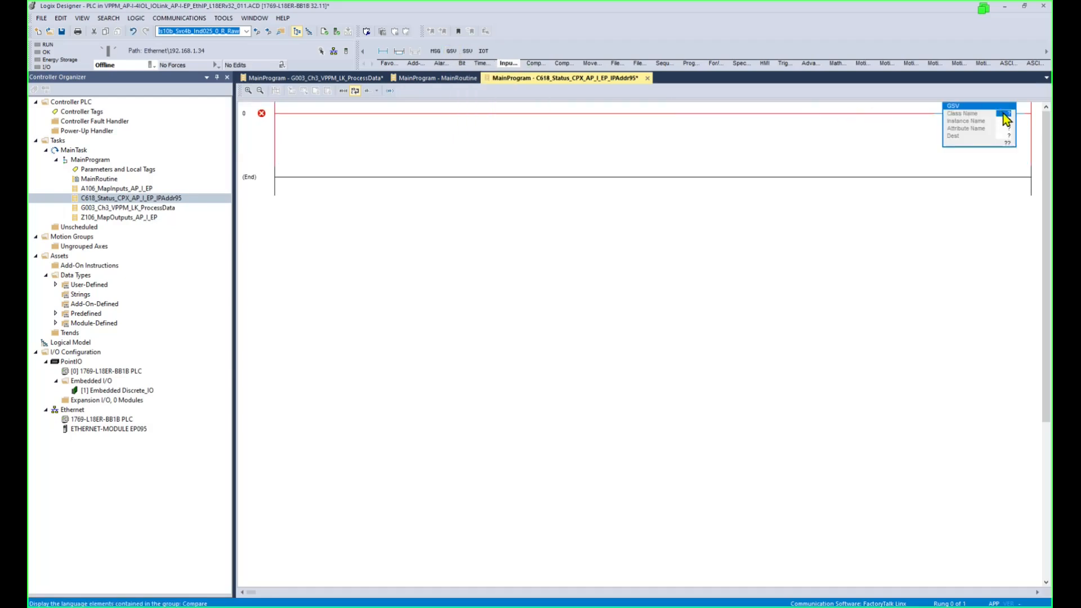
double_click(1005, 114)
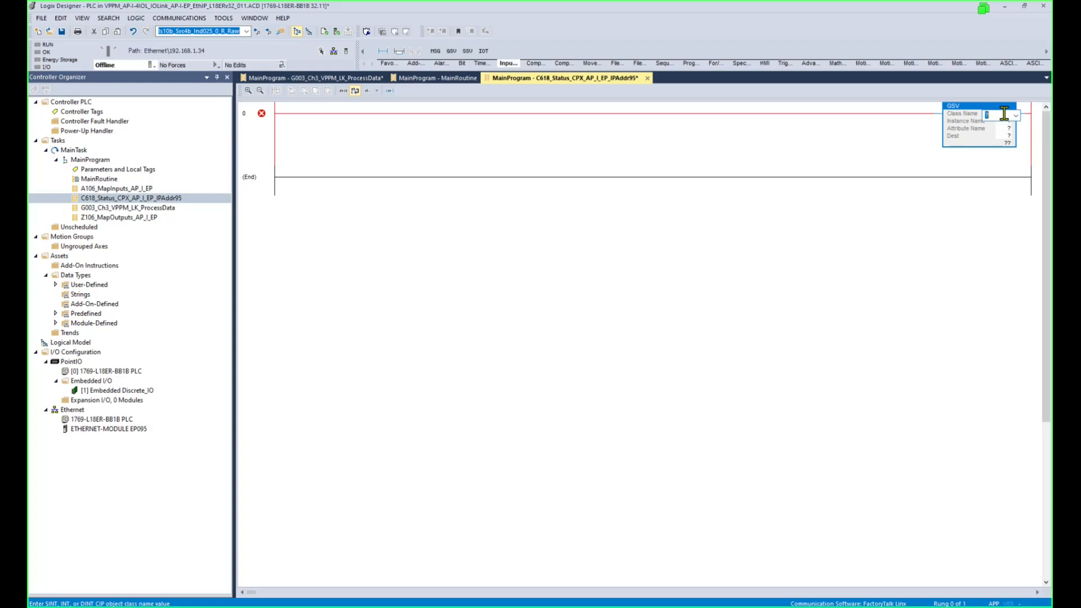
type("Module")
key("Return")
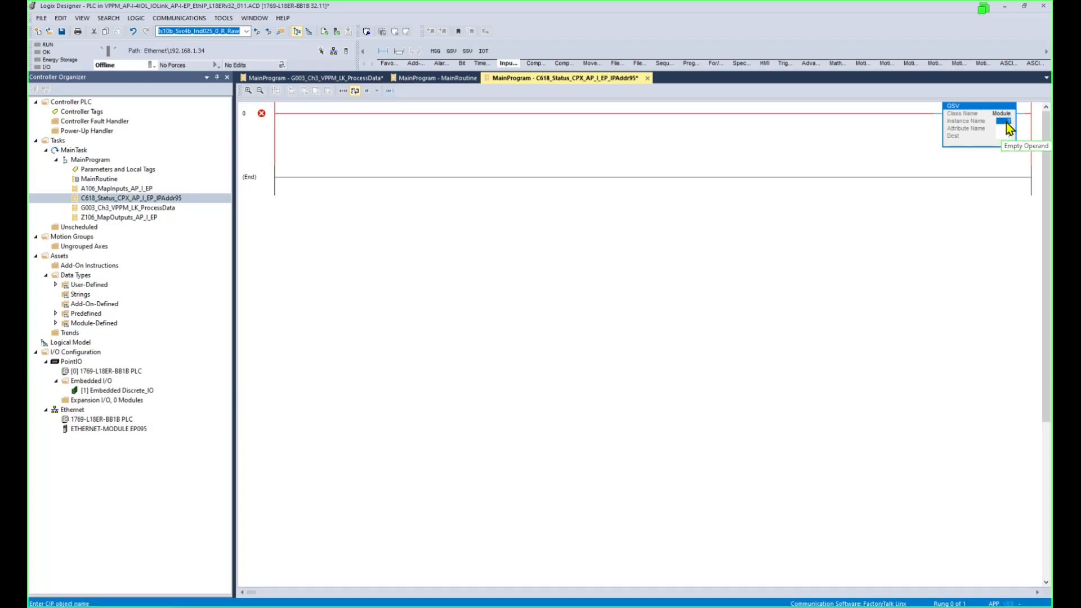
- Set the GSV's Instance Name to the EP095 Ethernet module and its Attribute Name to FaultCode
double_click(1006, 121)
left_click(1019, 123)
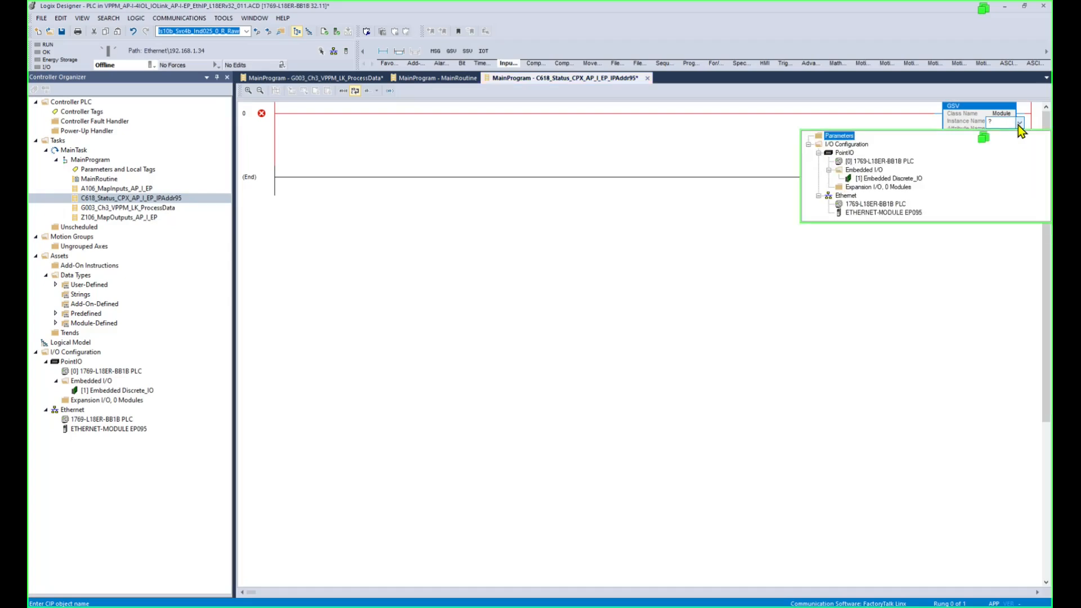
left_click(879, 212)
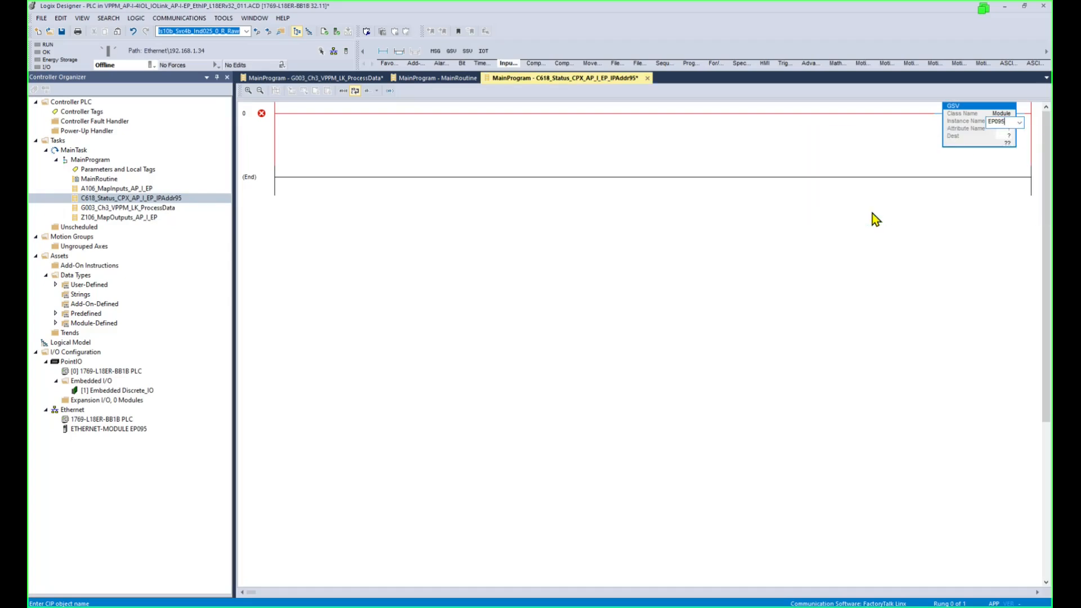
left_click(90, 429)
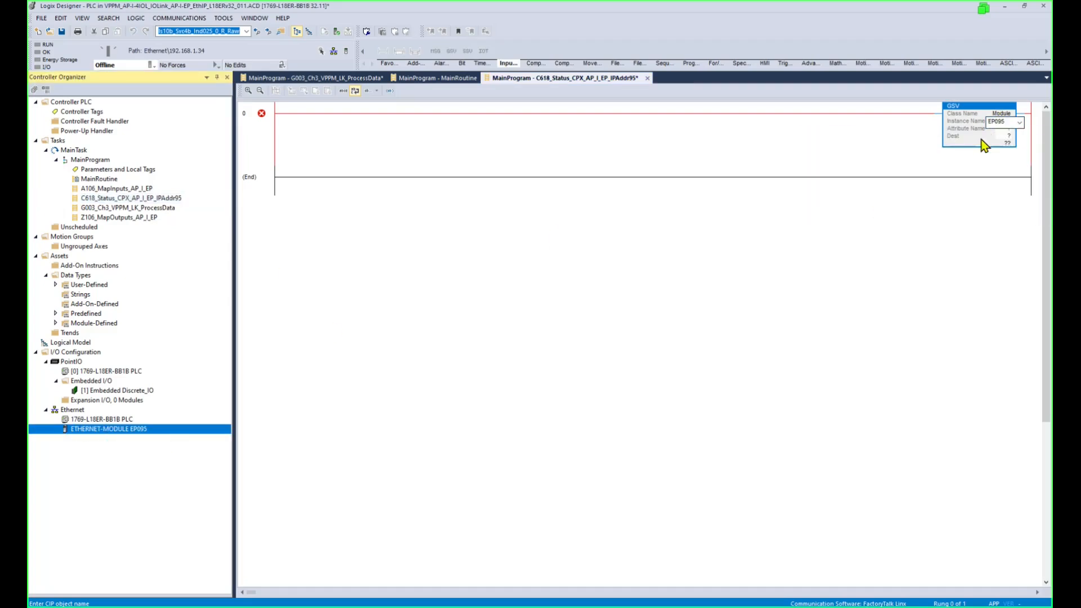
double_click(1005, 129)
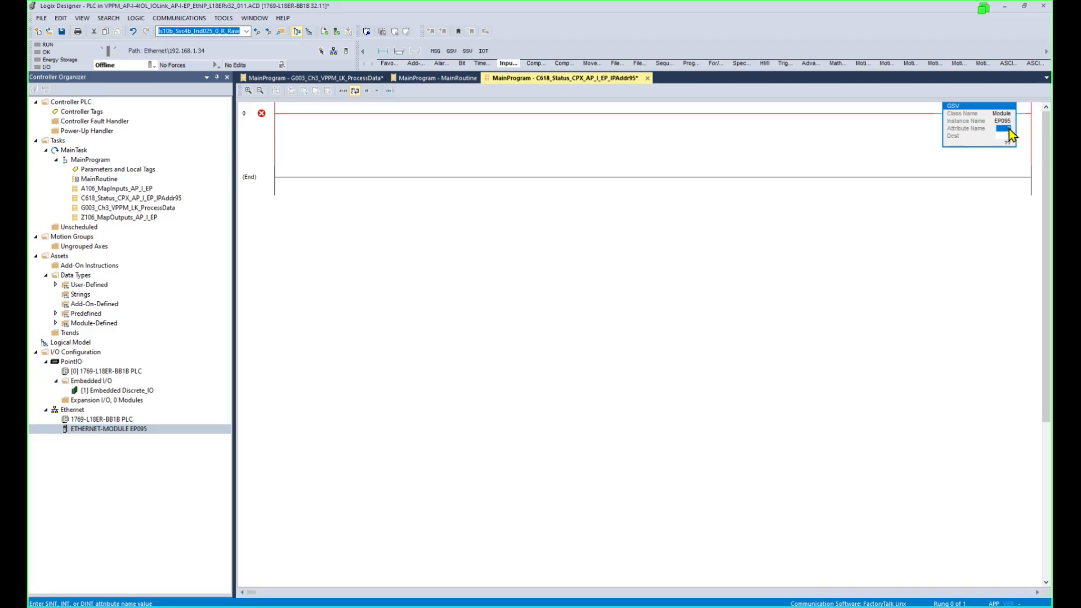
type("FaultCode")
- Set the GSV's destination to PLC.Module_FaultCode[16]
double_click(1006, 138)
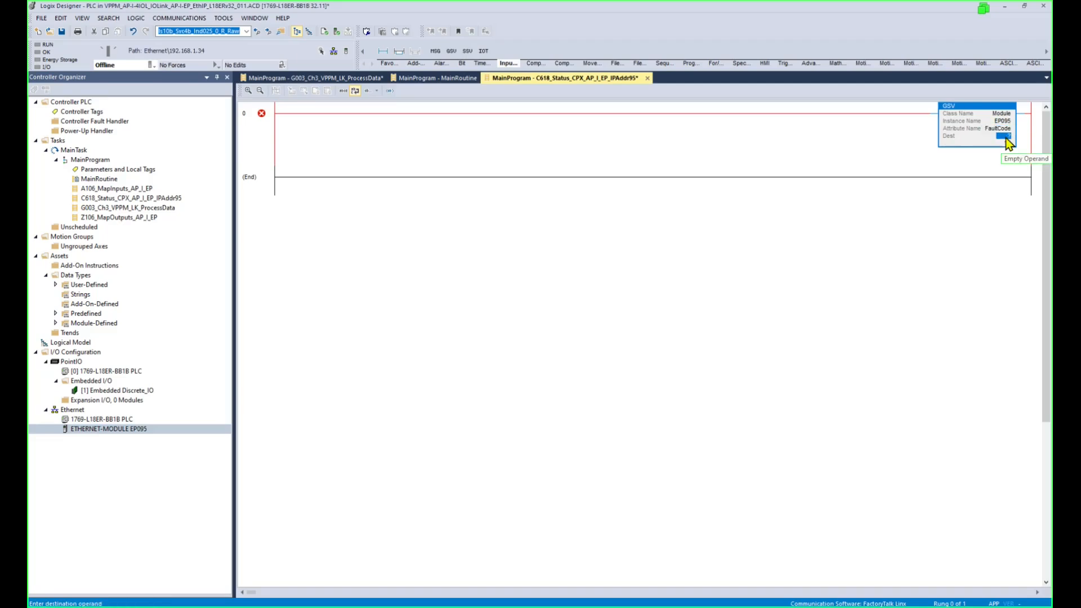
double_click(1005, 139)
type("PLC.Module_FaultCode[16]")
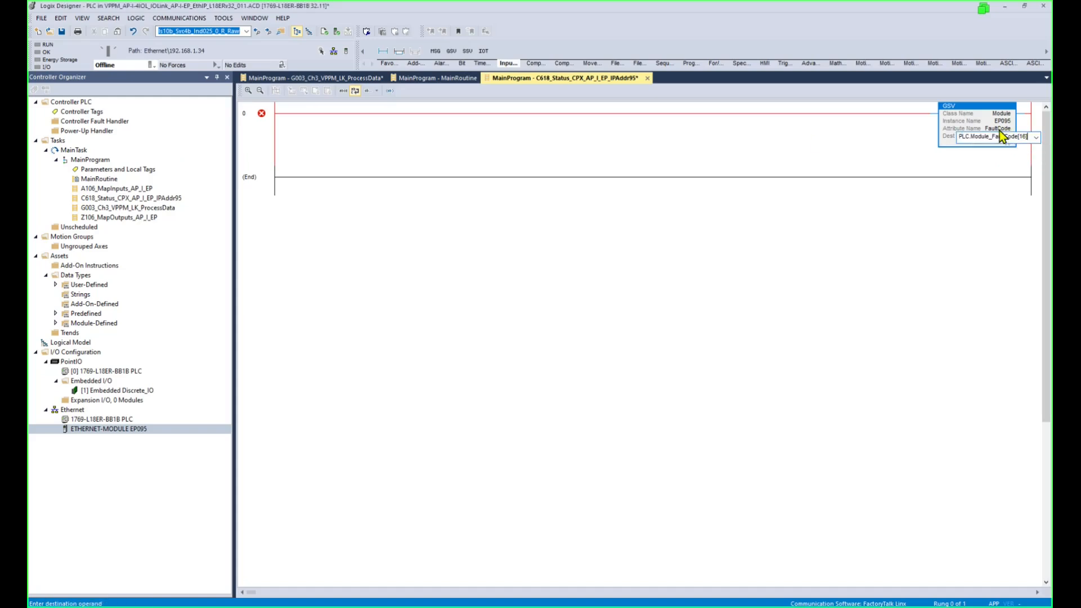
key("Return")
left_click(997, 162)
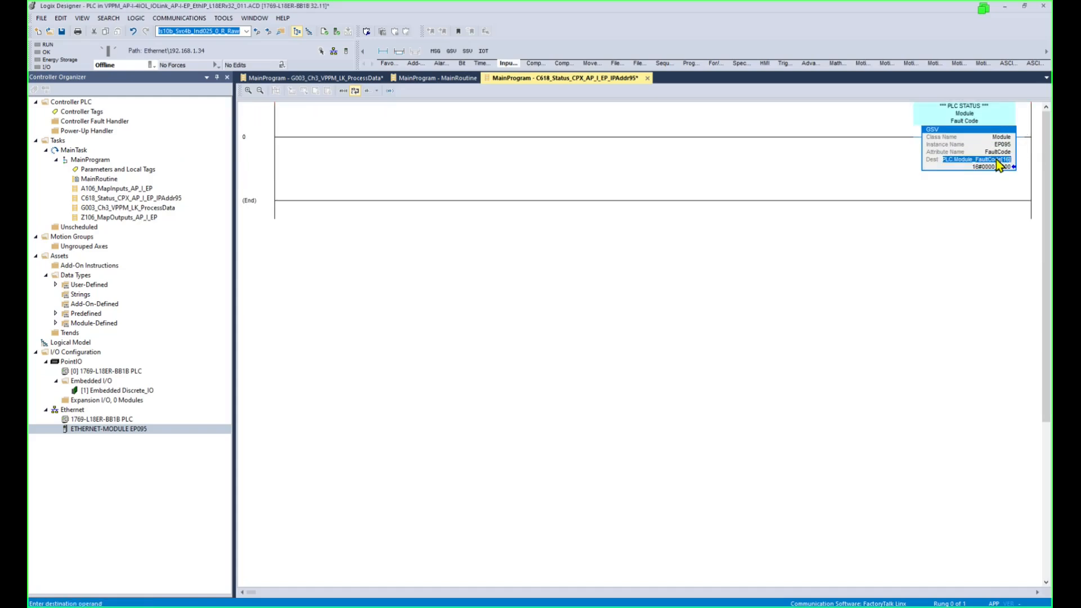
scroll(996, 162, "up", 3)
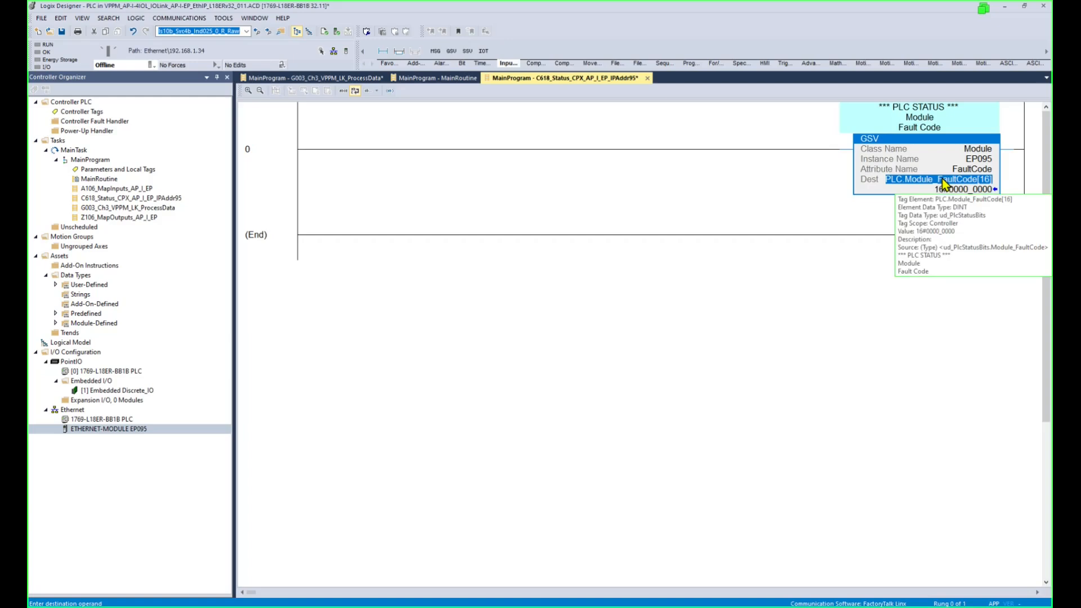
- Locate the ud_PlcStatusBits user-defined type, examine the members of the PLC controller tag, and return to the C618 status routine
left_click(55, 285)
left_click(109, 441)
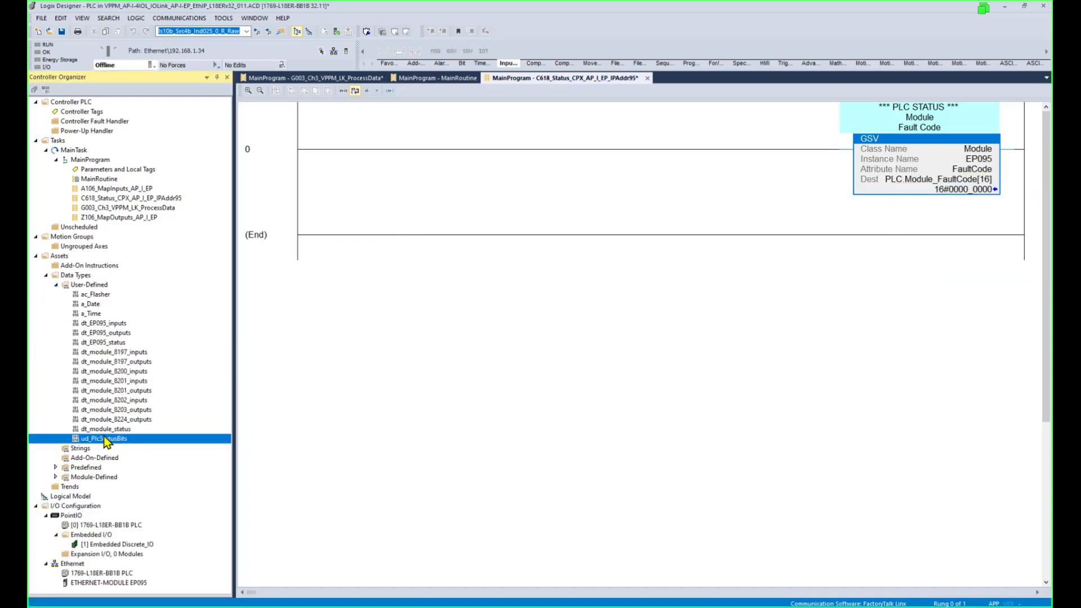
left_click(87, 112)
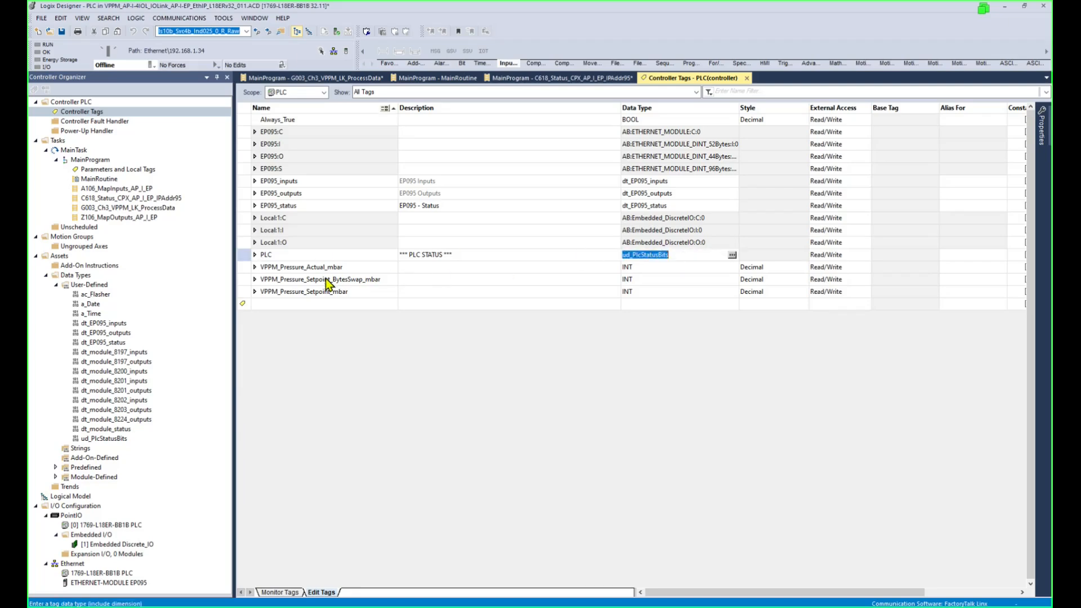
left_click(254, 254)
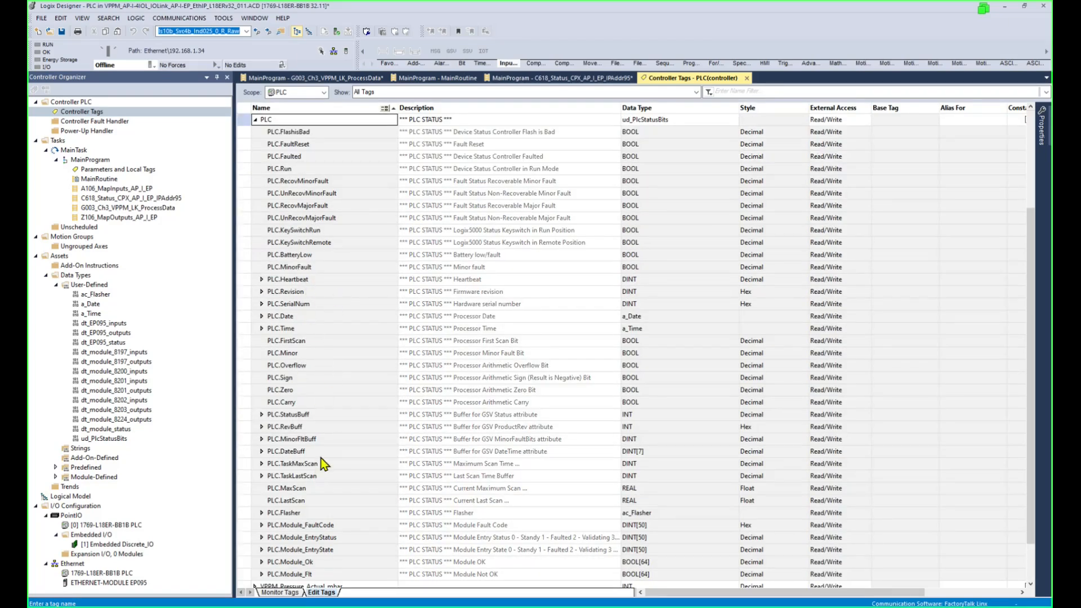
left_click_drag(279, 144, 255, 125)
left_click(255, 120)
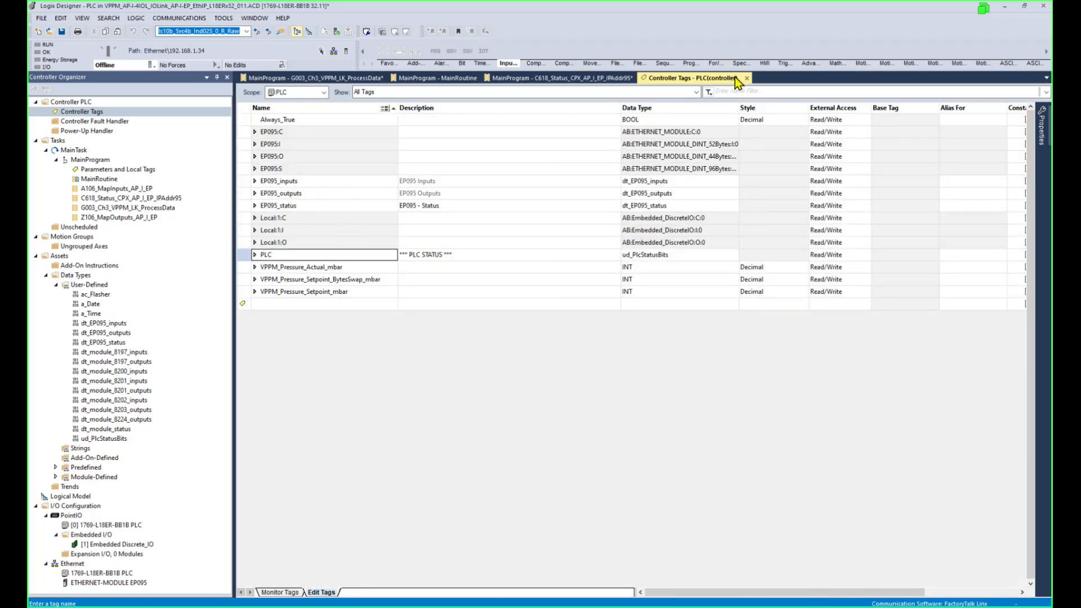
left_click(600, 77)
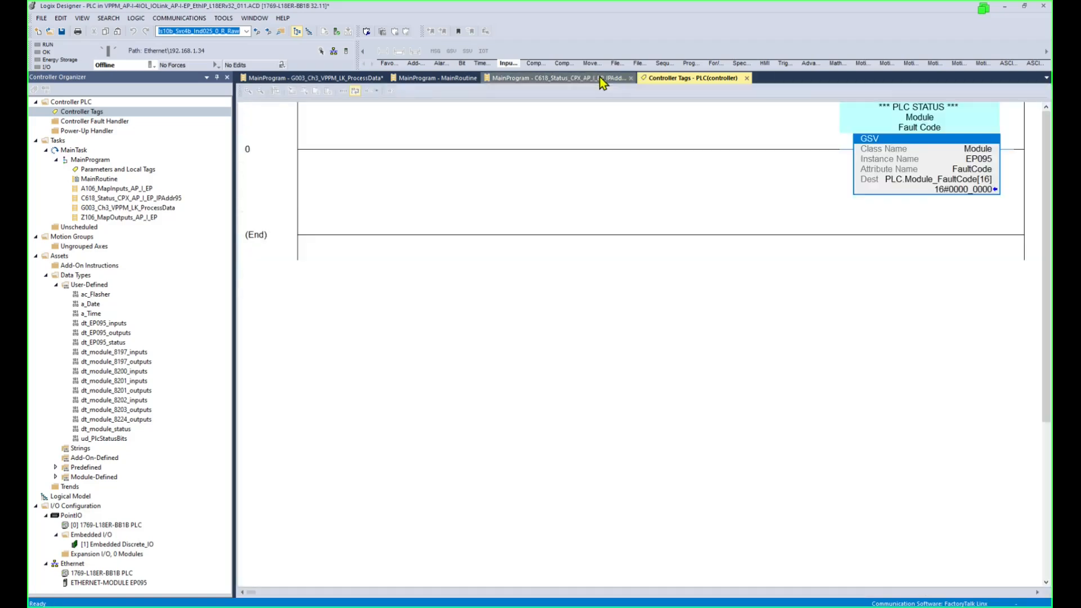
- Duplicate the GSV instruction on rung 0 and set the Attribute Name of the second one to EntryStatus
left_click(972, 180)
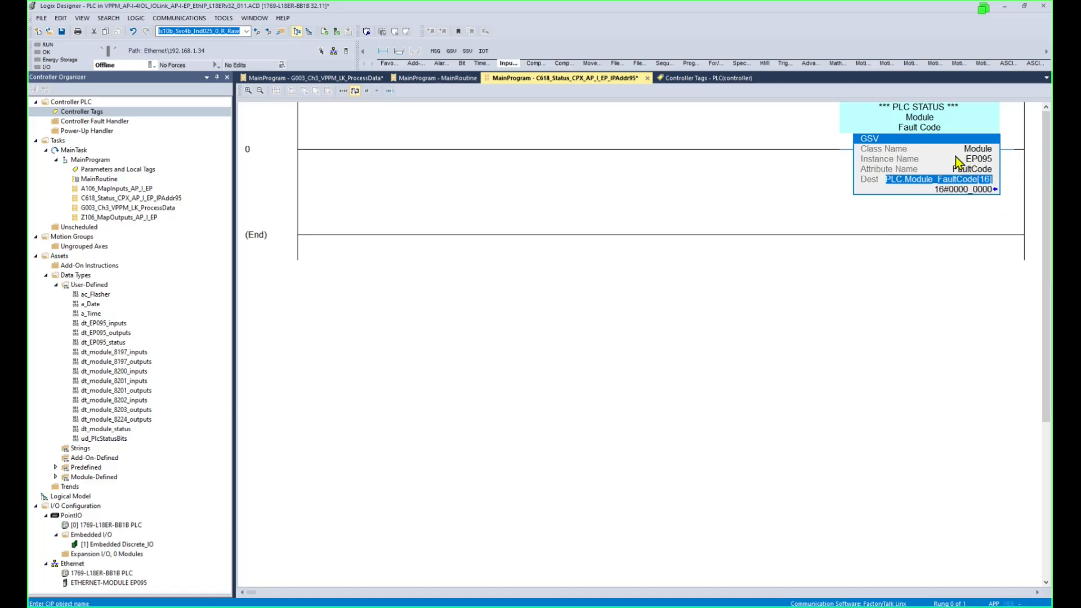
left_click(881, 141)
key("ctrl+c")
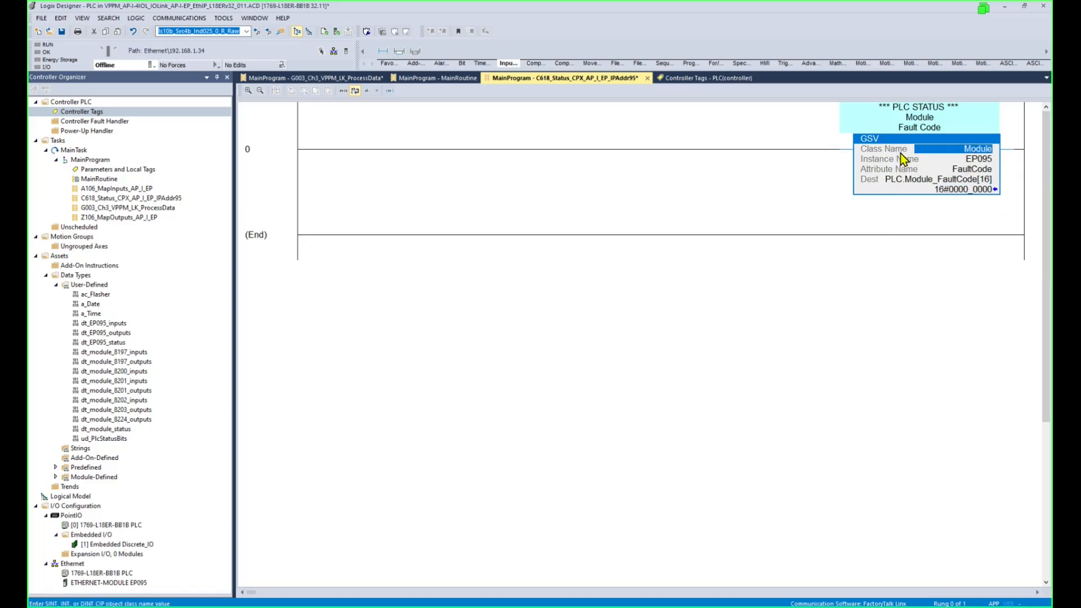
key("ctrl+v")
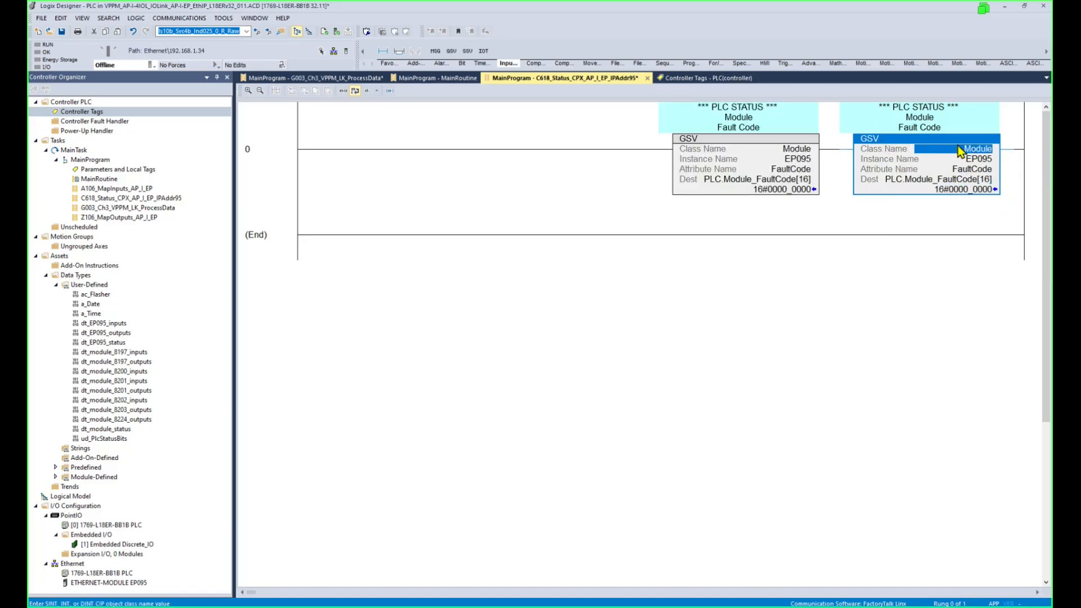
left_click(986, 169)
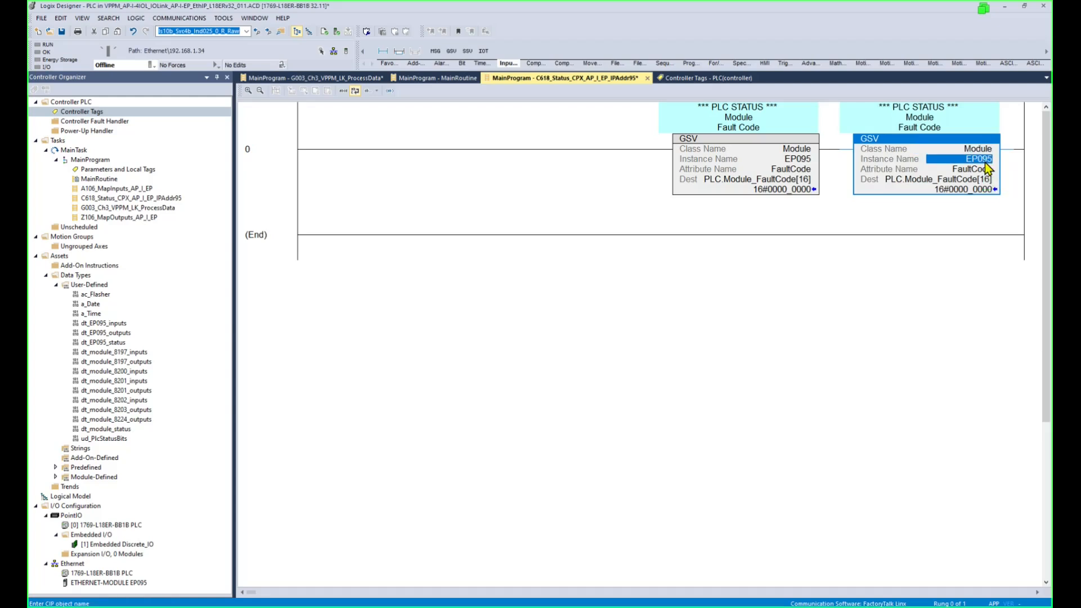
left_click(982, 171)
type("E")
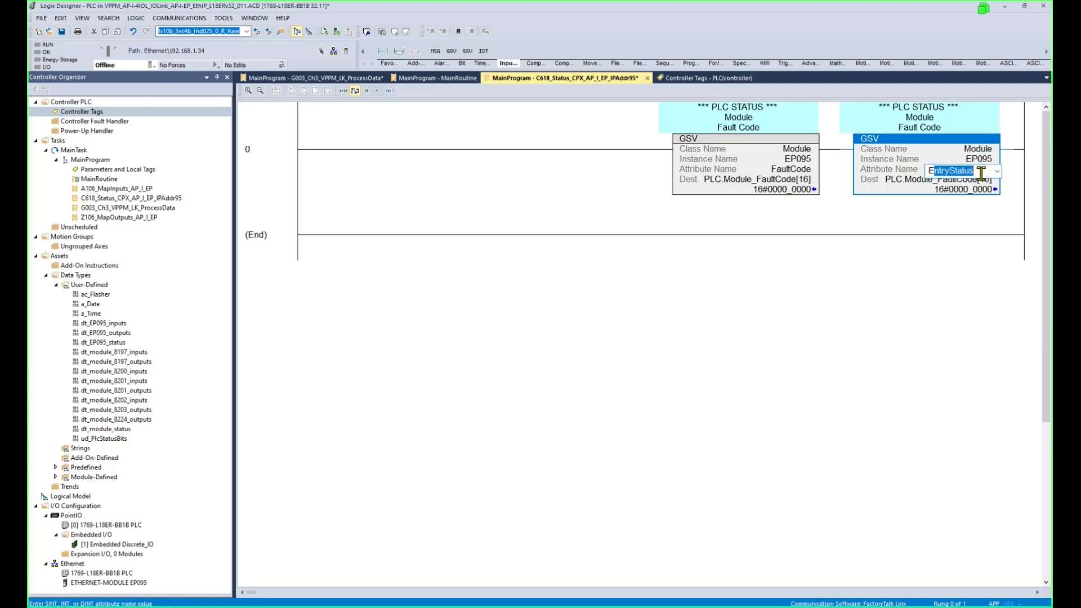
type("n")
- Set the destination of the EntryStatus GSV to PLC.Module_EntryStatus[16]
left_click(975, 180)
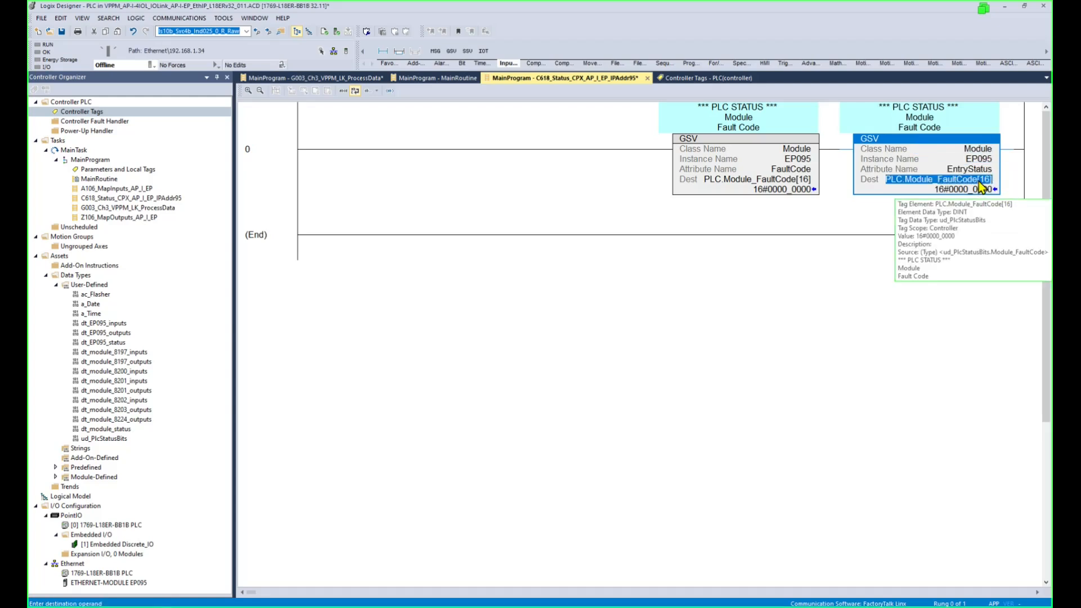
left_click(975, 180)
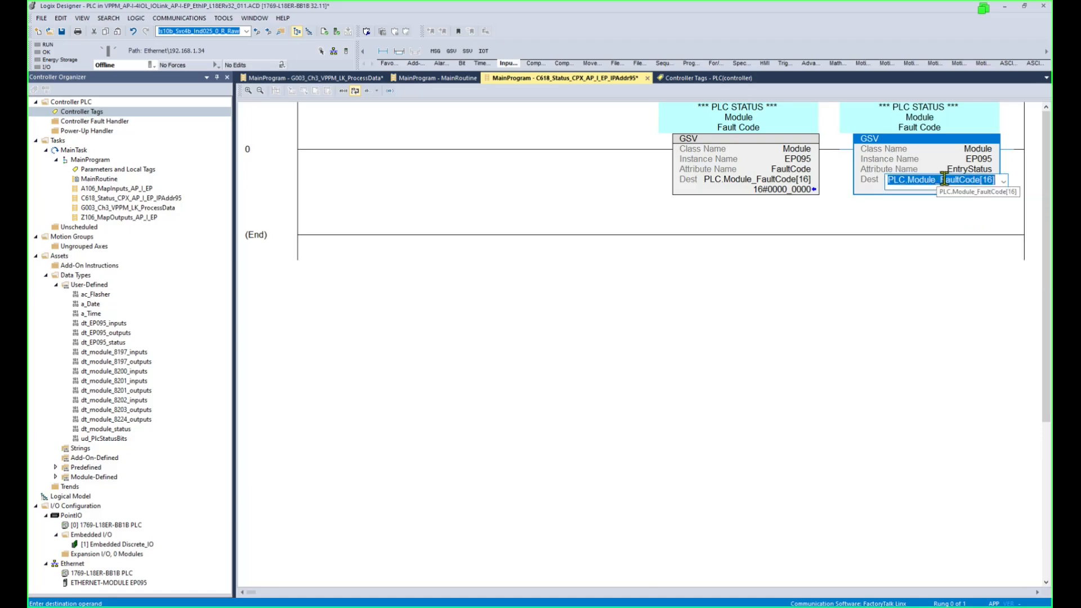
left_click_drag(942, 180, 1005, 179)
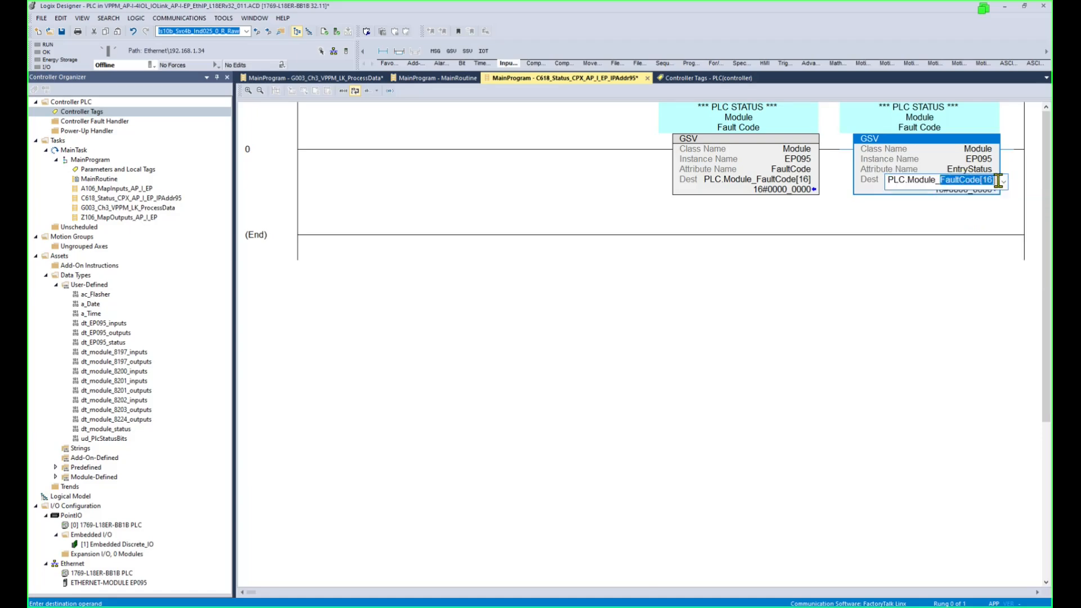
type("entryStatus")
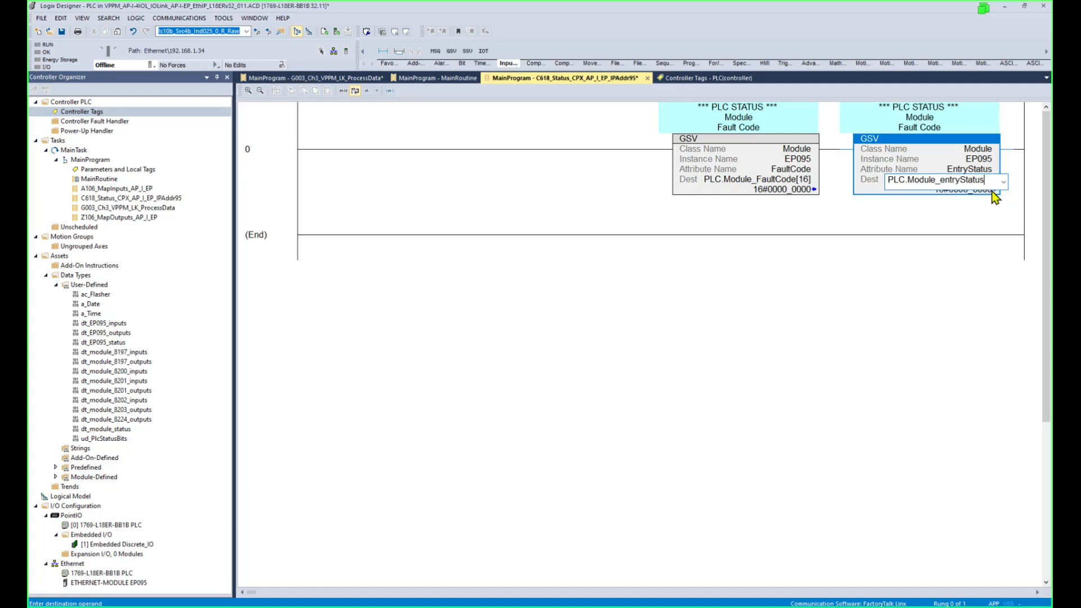
type("[16")
key("Return")
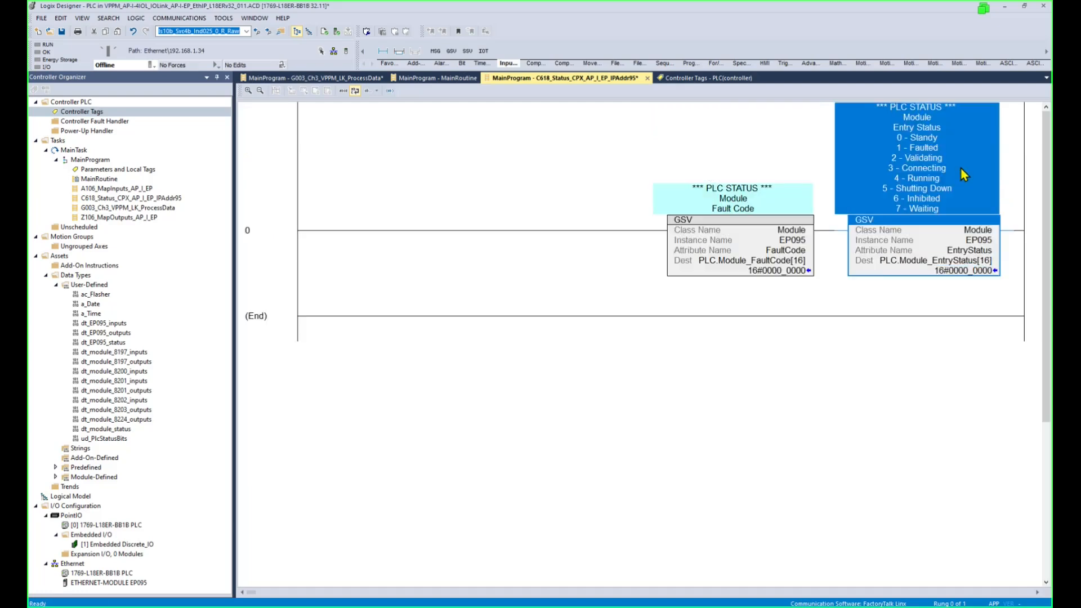
left_click(742, 261)
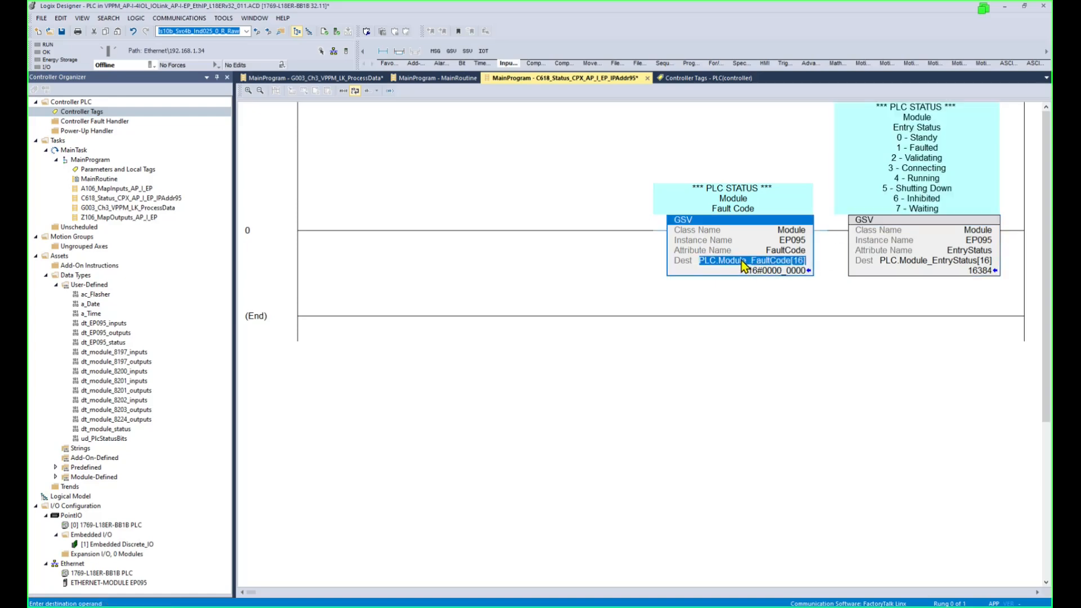
- Add a BTD instruction after the EntryStatus GSV on rung 0, with source PLC.Module_EntryStatus[16] and source bit 12
left_click(951, 226)
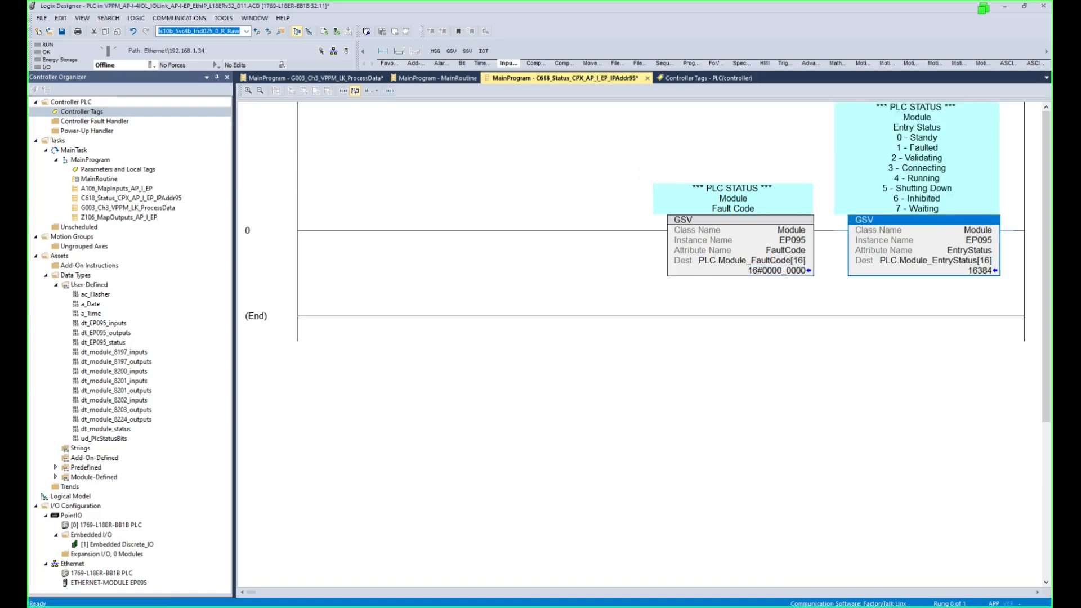
left_click(590, 63)
left_click(563, 51)
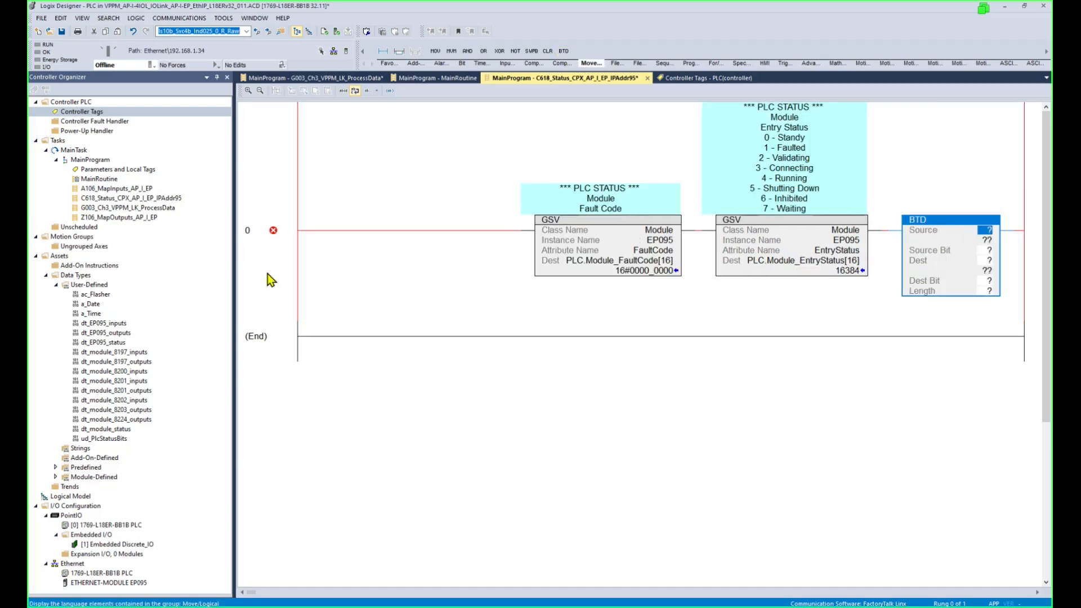
left_click_drag(850, 264, 996, 234)
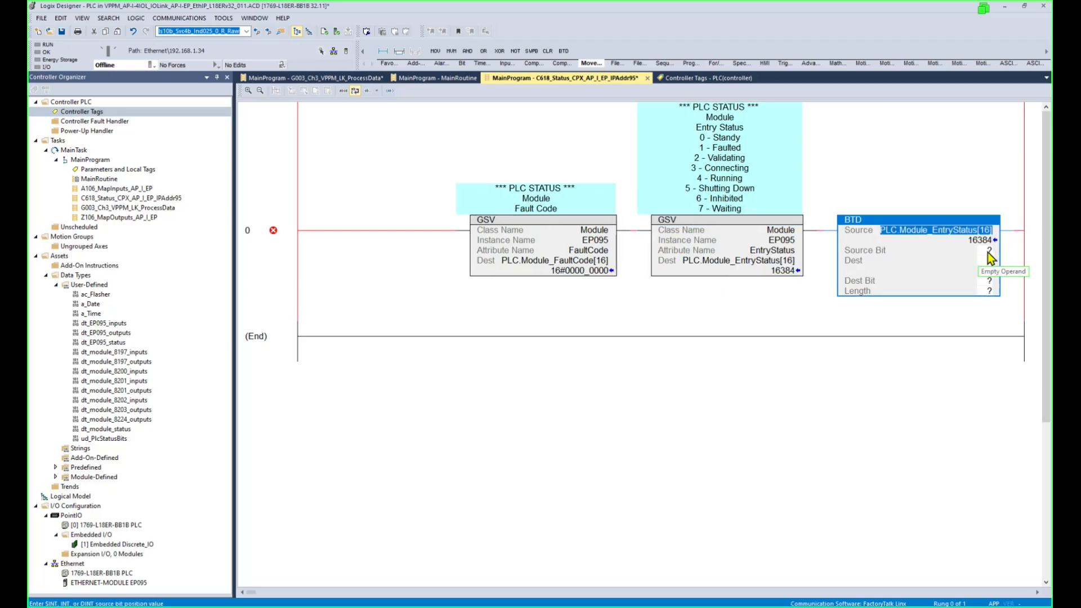
left_click(988, 251)
type("12")
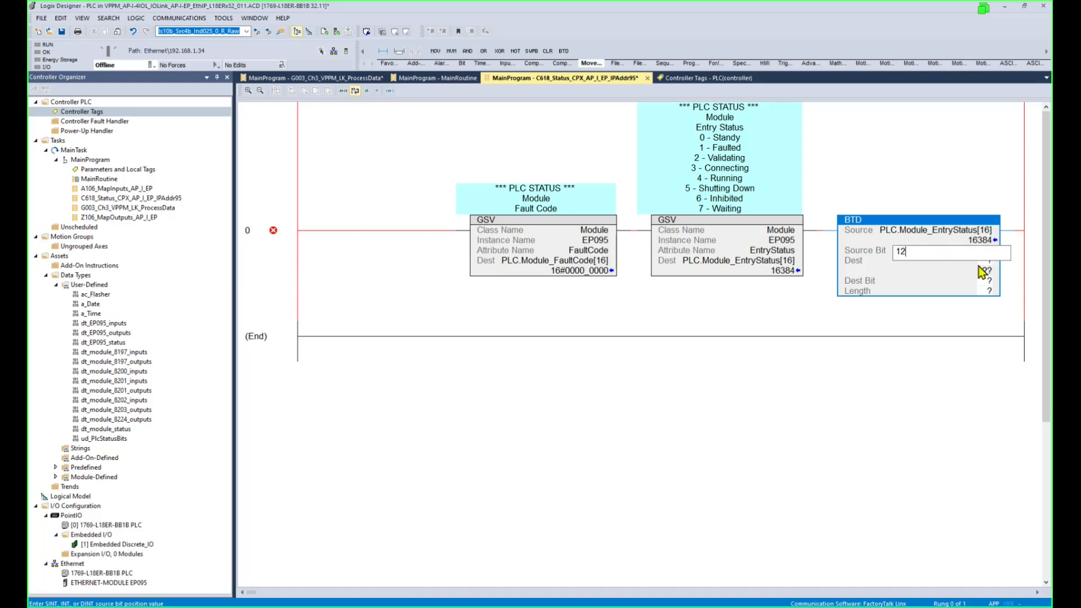
key("Return")
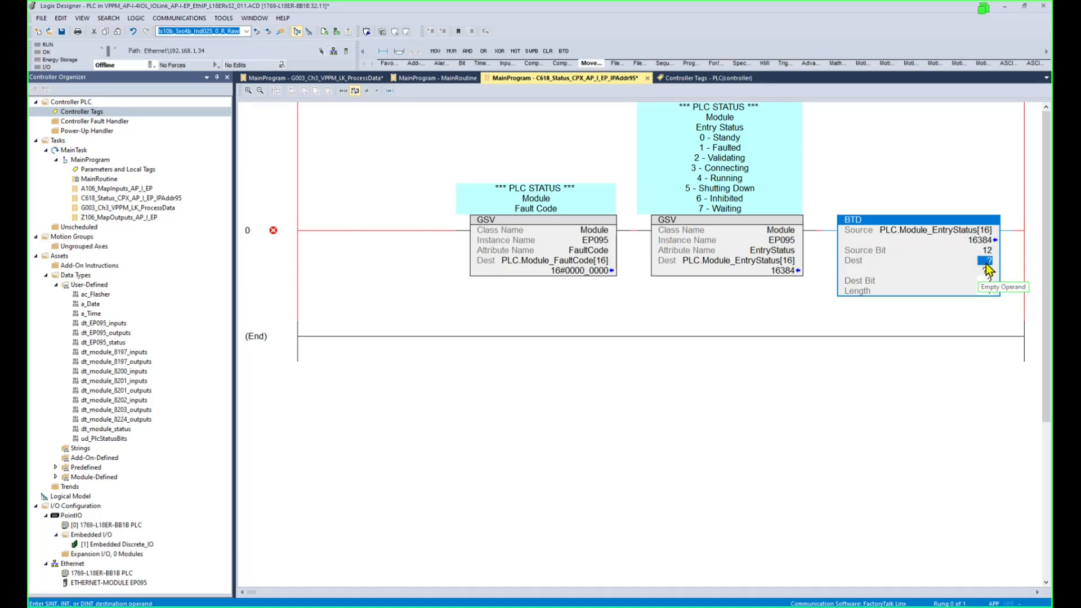
- Set the BTD's destination to PLC.Module_EntryState[16], its destination bit to 0 and its length to 4
double_click(986, 262)
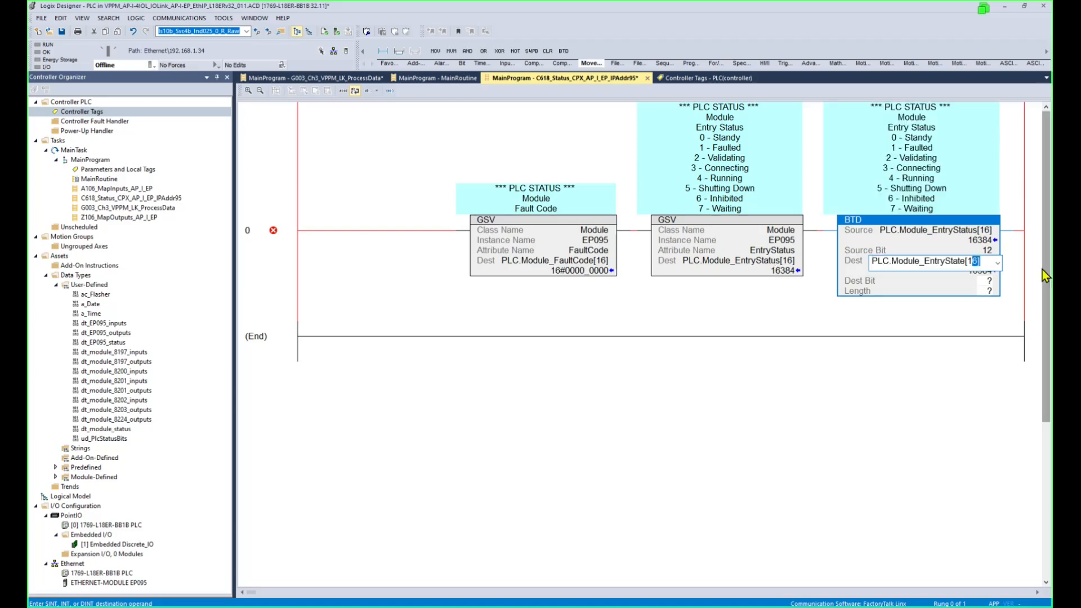
key("Return")
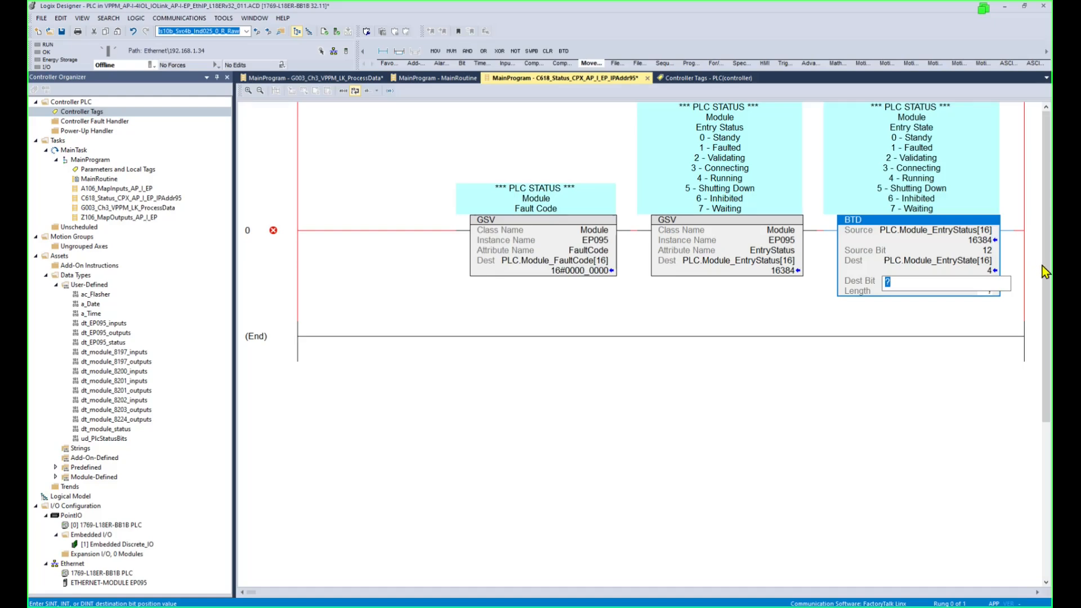
left_click(982, 289)
left_click_drag(951, 282, 816, 286)
type("0")
key("Return")
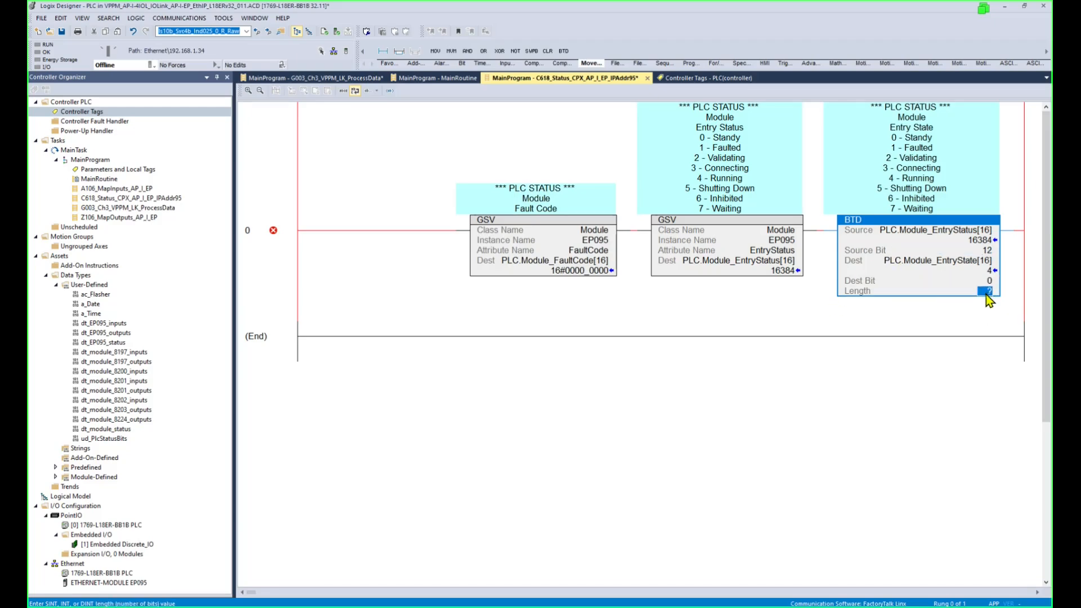
type("4")
key("Return")
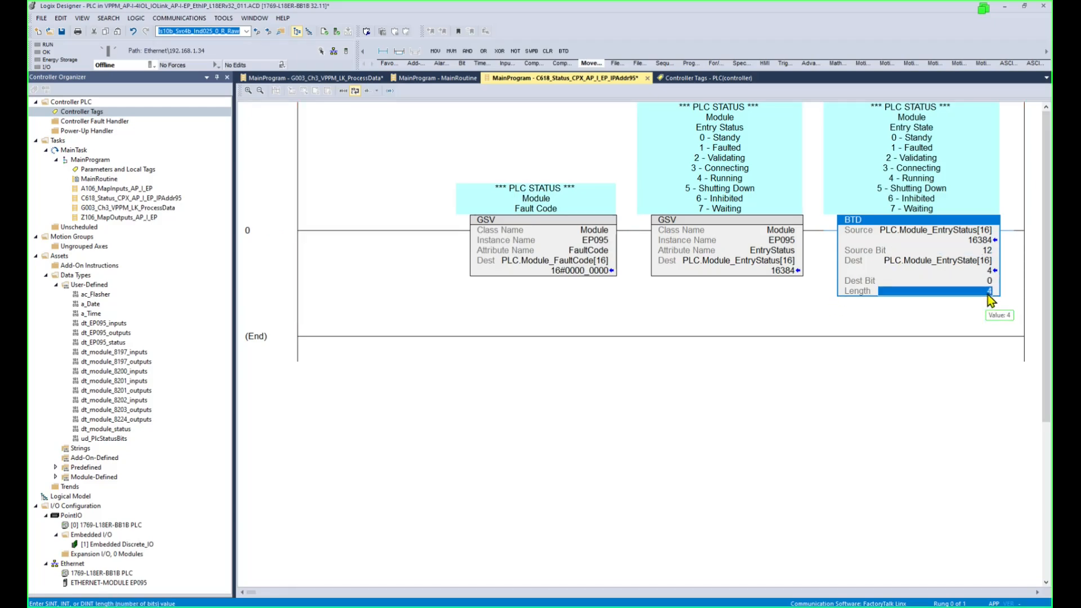
left_click(992, 282)
- Add an EQU instruction after the BTD on rung 0 and set its Source A to PLC.Module_FaultCode[16]
left_click(938, 222)
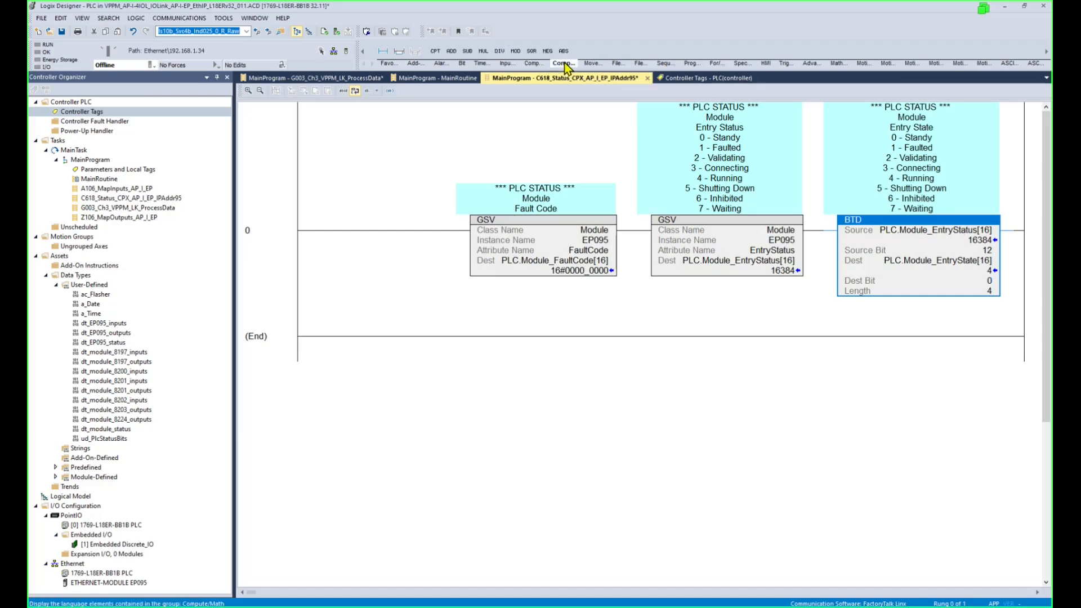
left_click(534, 63)
left_click(483, 51)
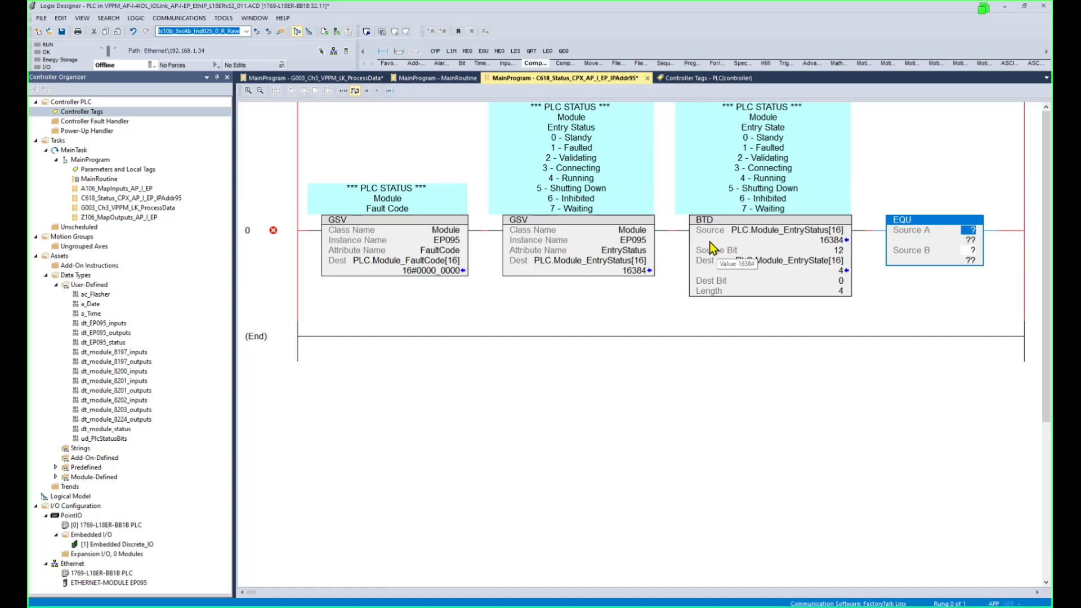
left_click_drag(433, 260, 1005, 227)
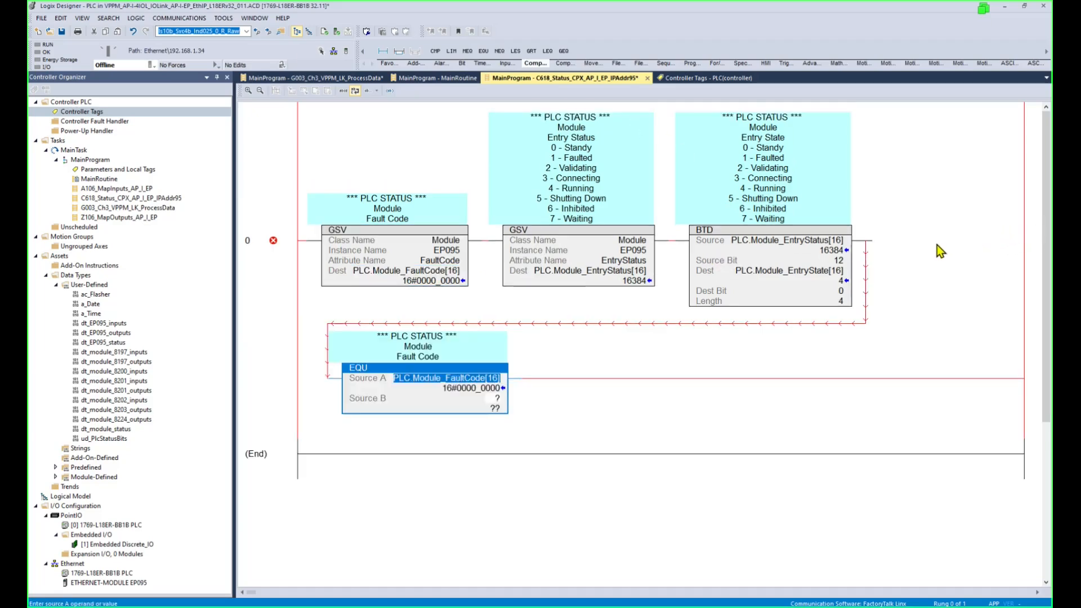
- Set Source B of the EQU instruction comparing PLC.Module_FaultCode[16] to 0
left_click(495, 398)
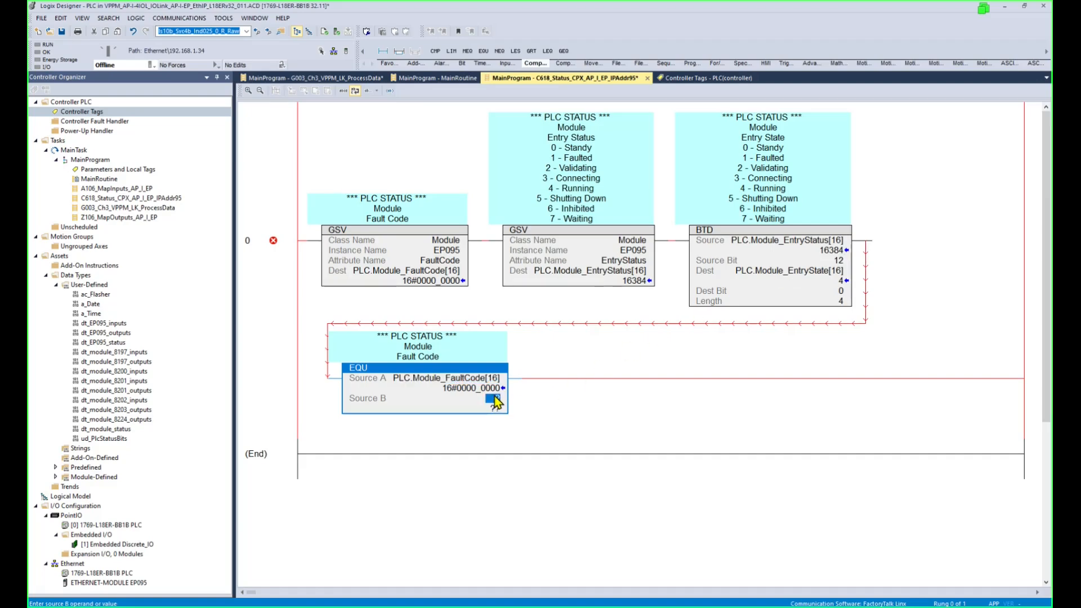
type("0")
key("Return")
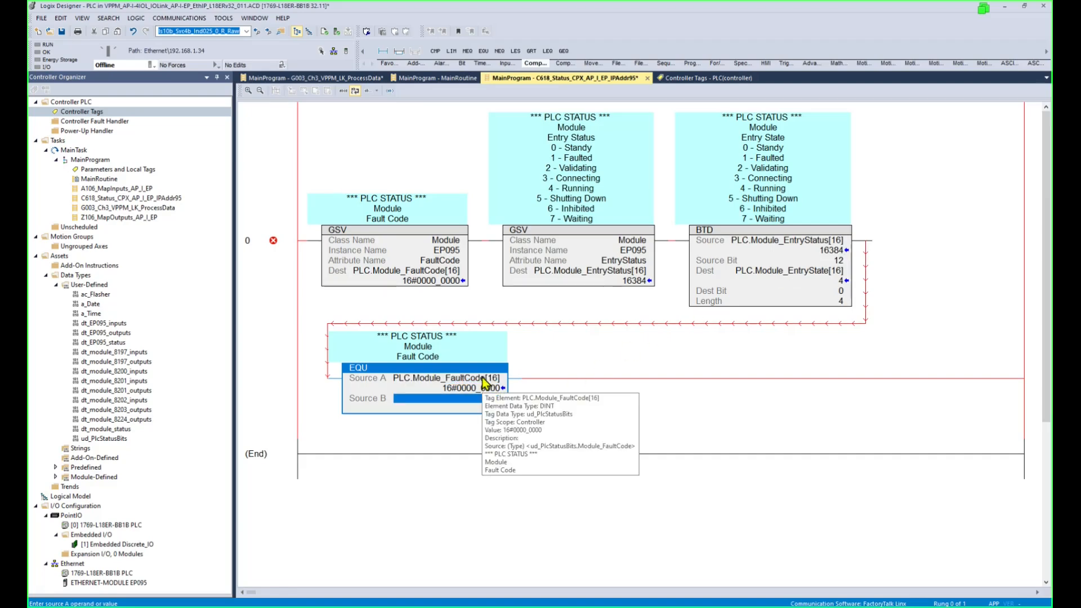
left_click(484, 379)
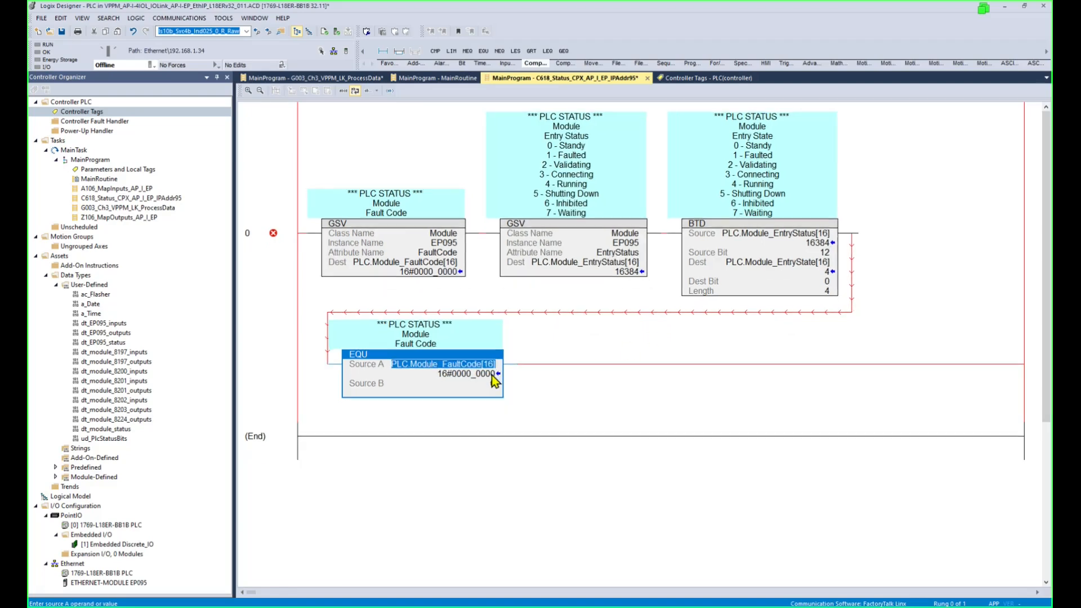
scroll(492, 375, "down", 1, "ctrl")
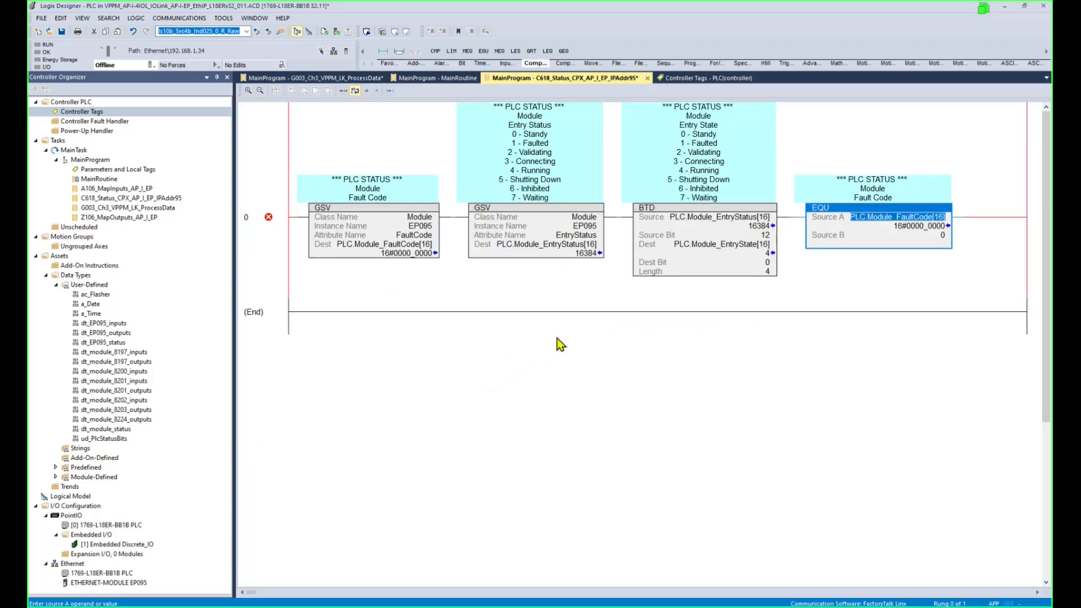
- Duplicate the fault-code EQU after itself and set the copy's Source A to PLC.Module_EntryState[16] and Source B to 4
left_click(828, 212)
key("ctrl+c")
key("ctrl+v")
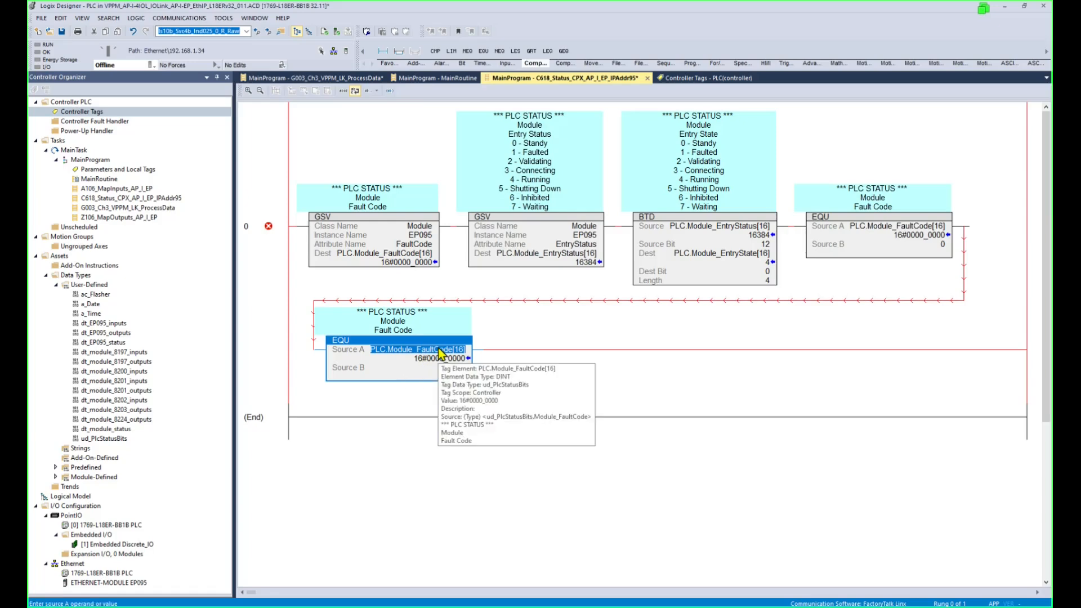
left_click(753, 255)
left_click_drag(751, 255, 481, 349)
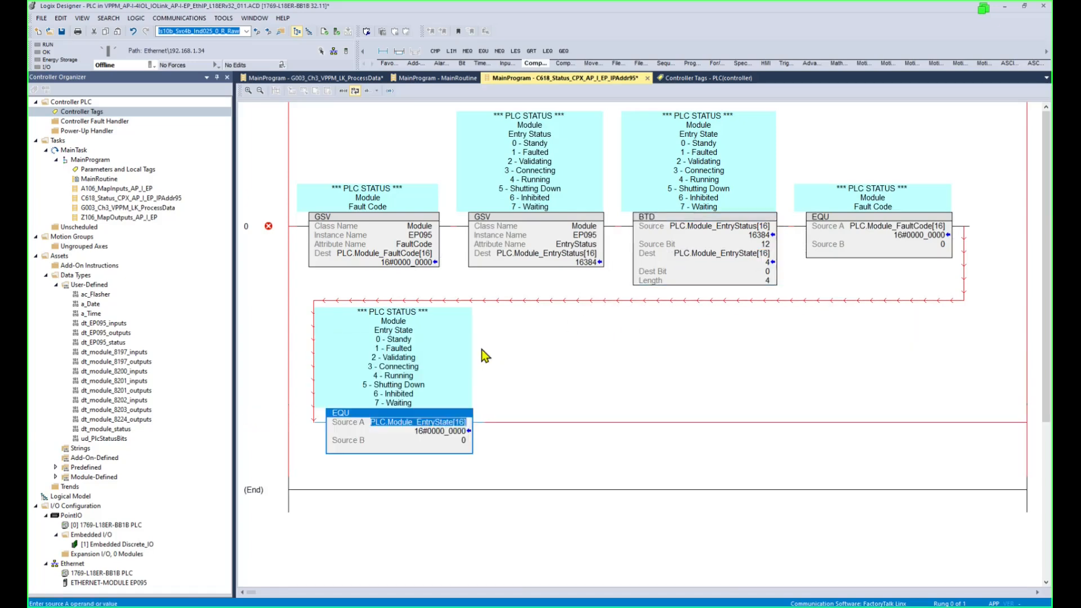
left_click(462, 440)
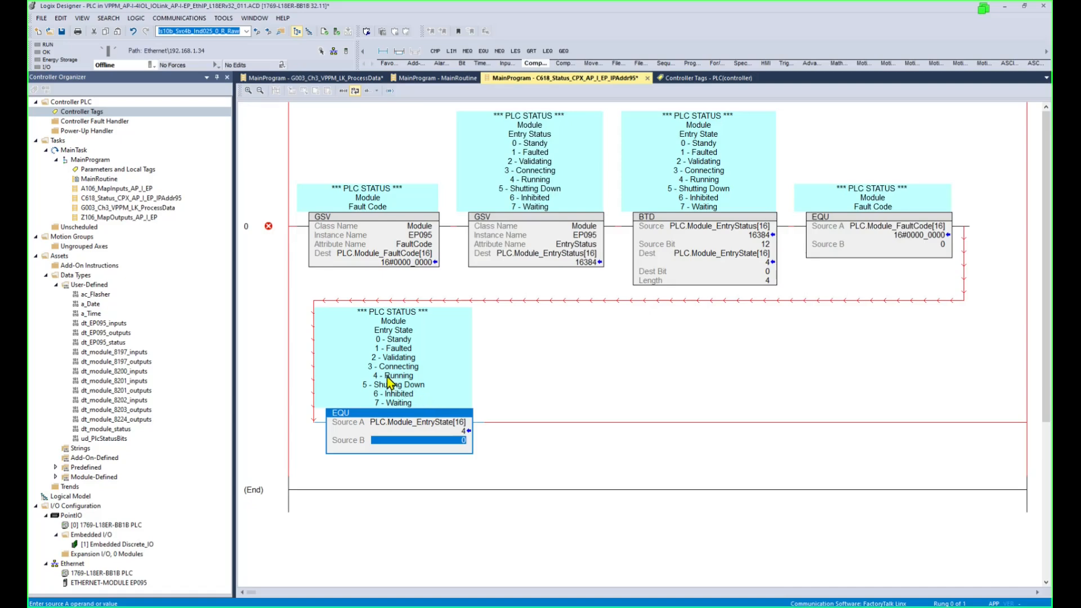
type("4")
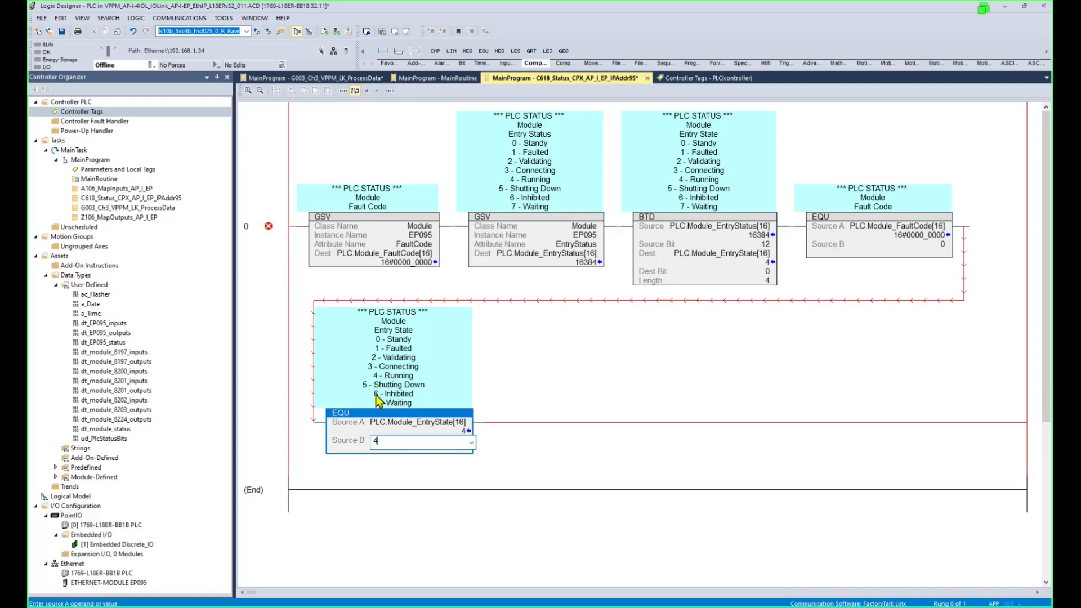
key("Return")
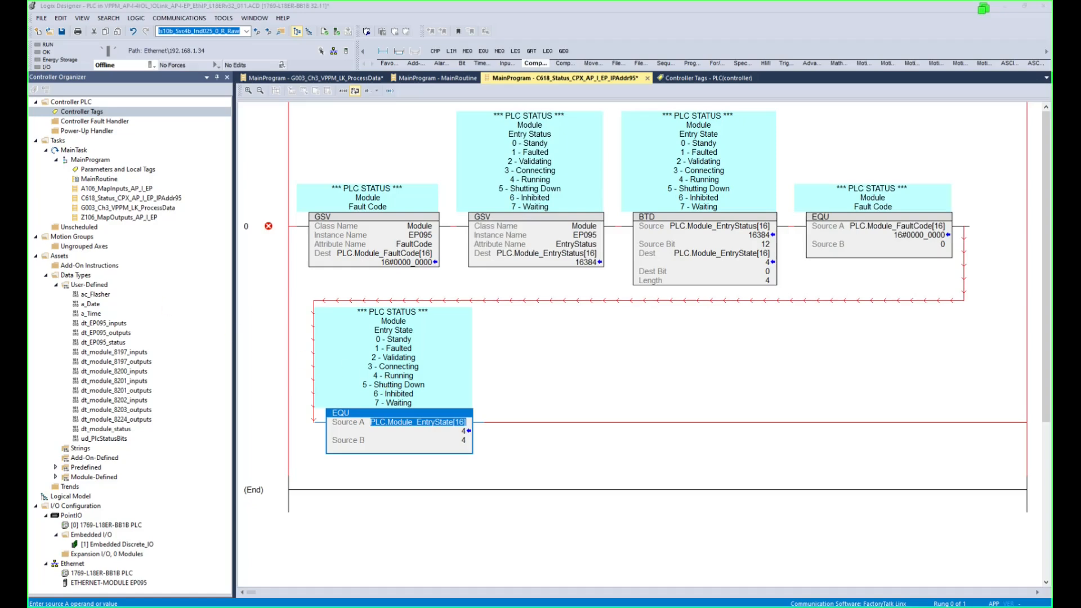
- Add an output energize coil at the end of rung 0, assign it to PLC.Module_Ok[16], and finalize the rung
left_click(388, 63)
left_click(467, 51)
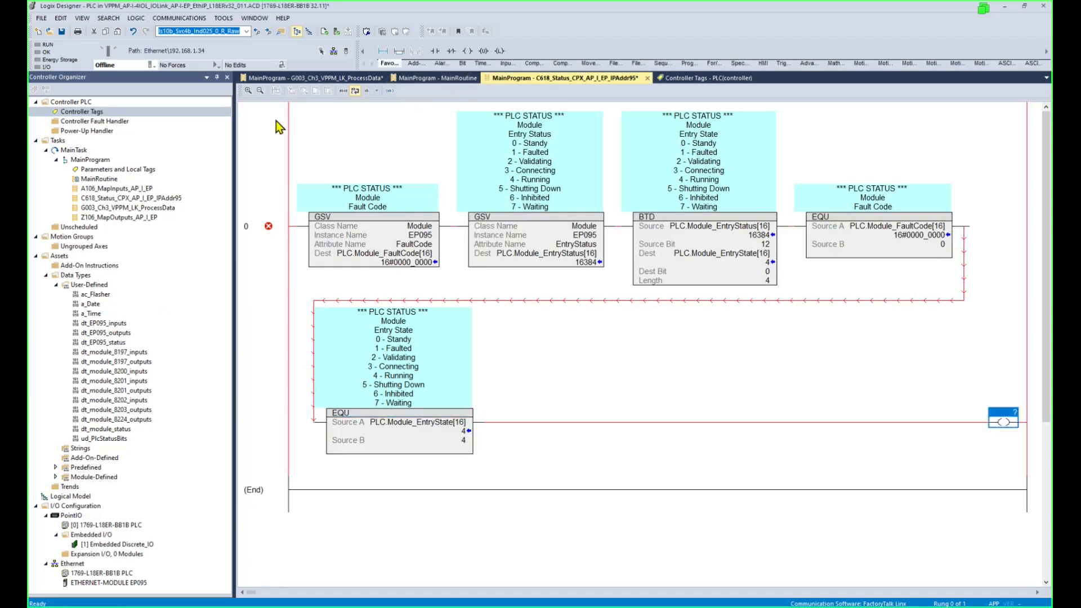
double_click(1011, 418)
type("PLC.Module_Ok[16]")
key("Return")
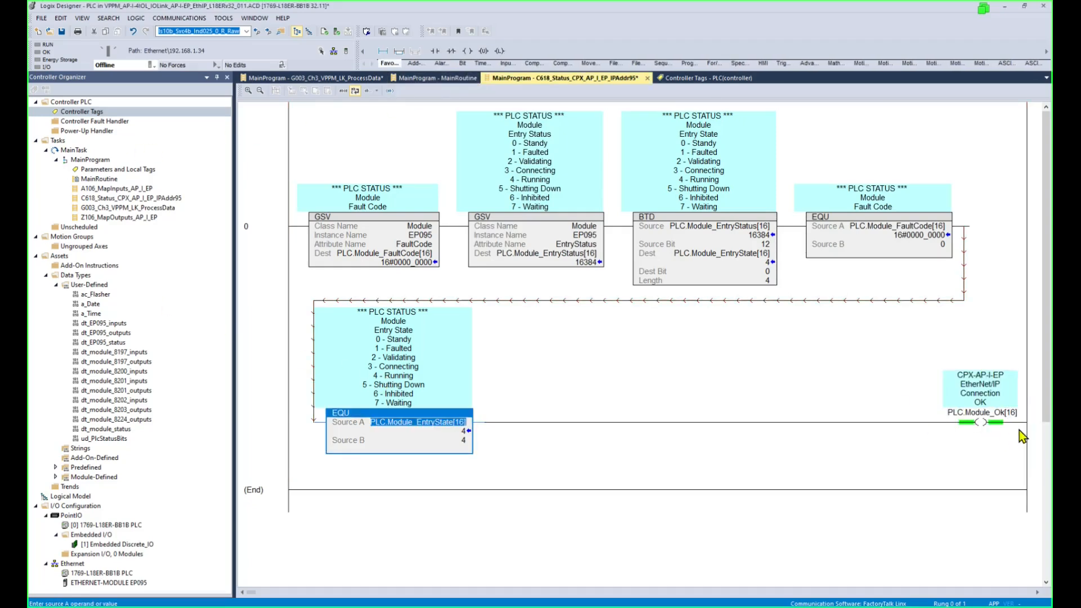
left_click(1008, 421)
left_click(273, 233)
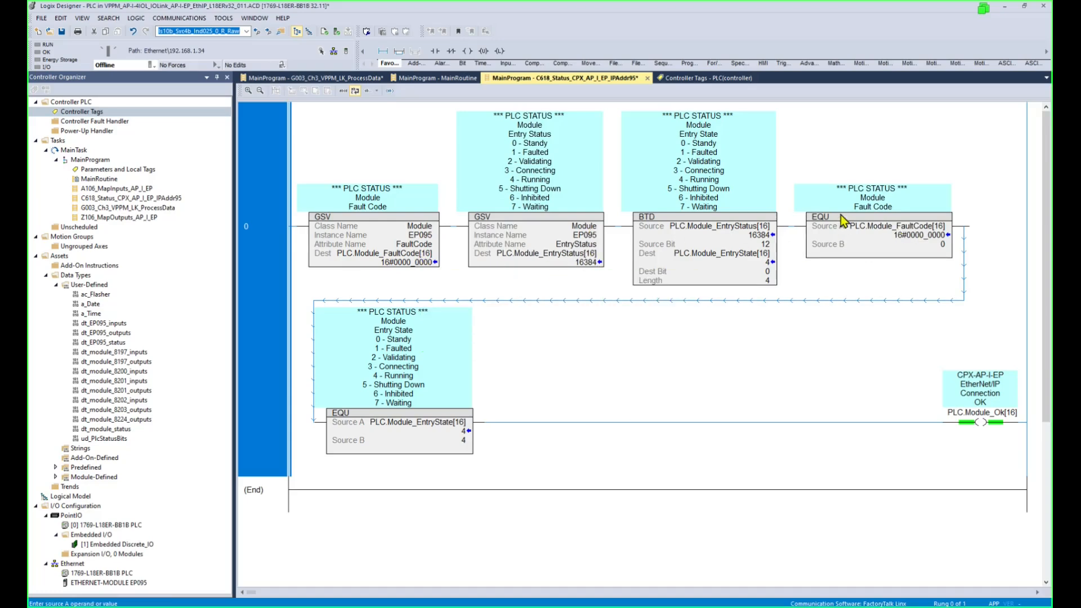
mouse_move(940, 235)
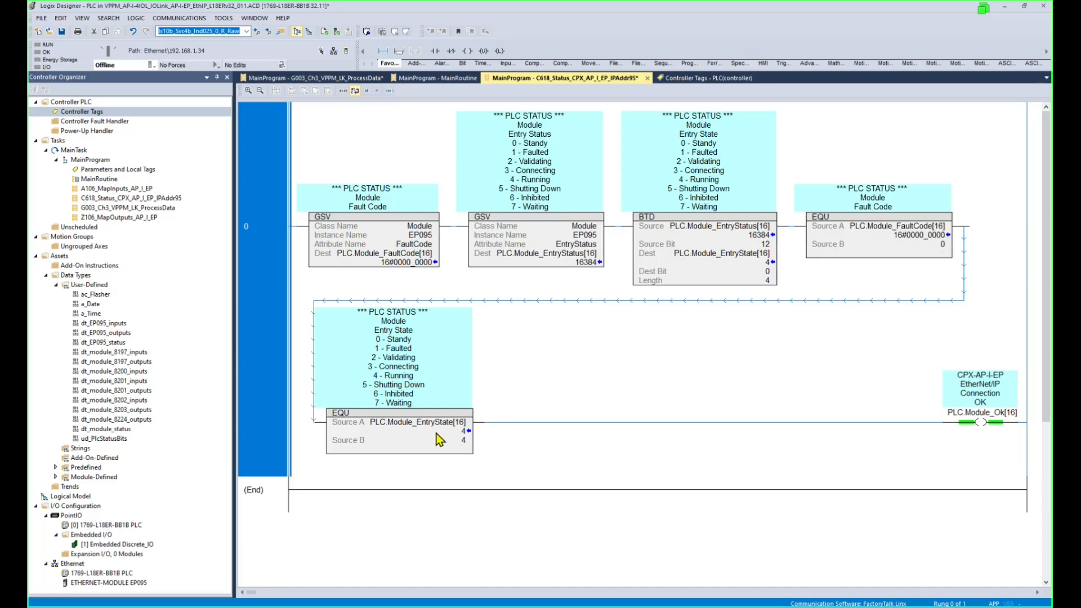
left_click(991, 419)
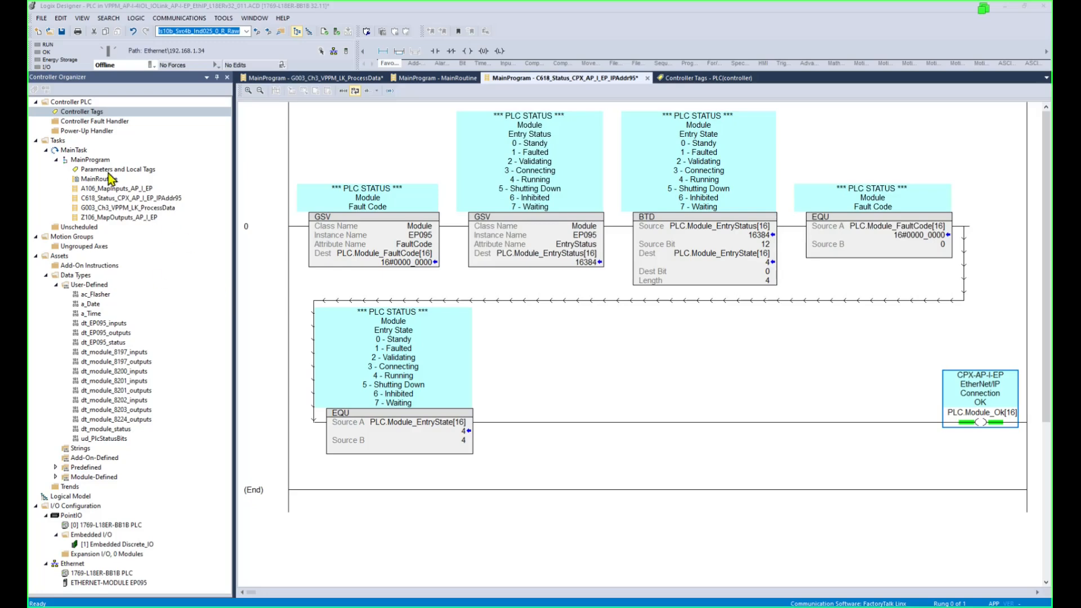
- Create a ladder diagram routine named G004_Ch3_VPPM_LK_PQI in MainProgram
right_click(91, 159)
mouse_move(140, 168)
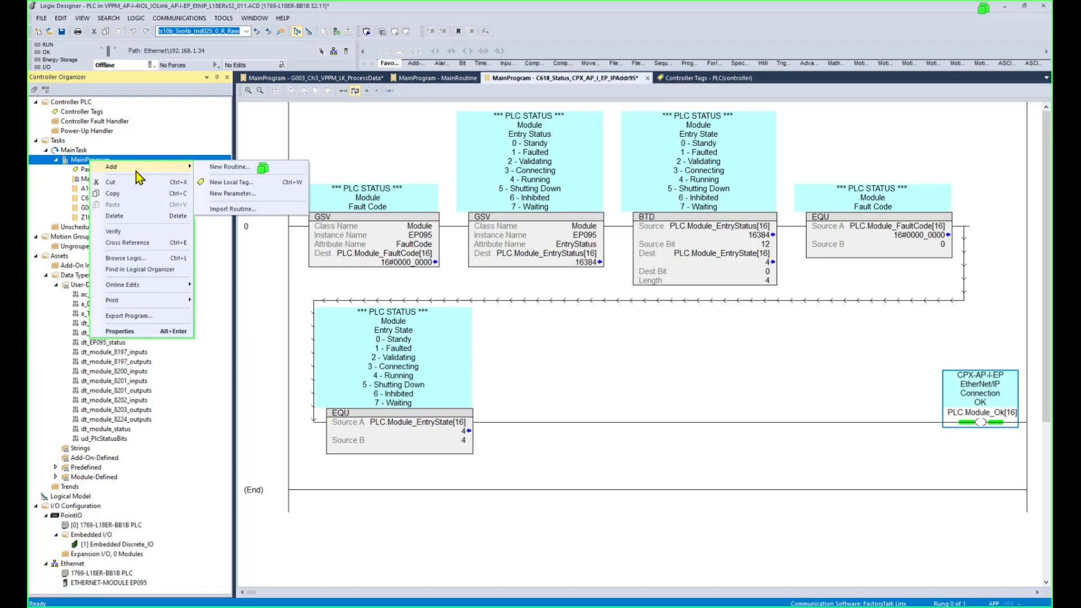
left_click(230, 167)
key("ctrl+v")
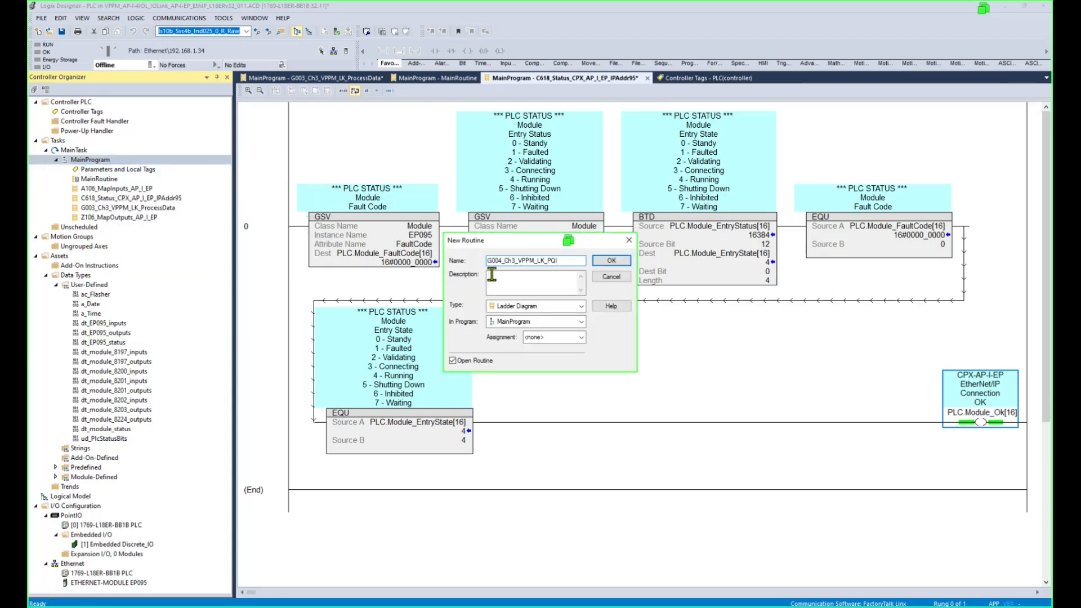
left_click_drag(564, 262, 521, 261)
left_click(611, 260)
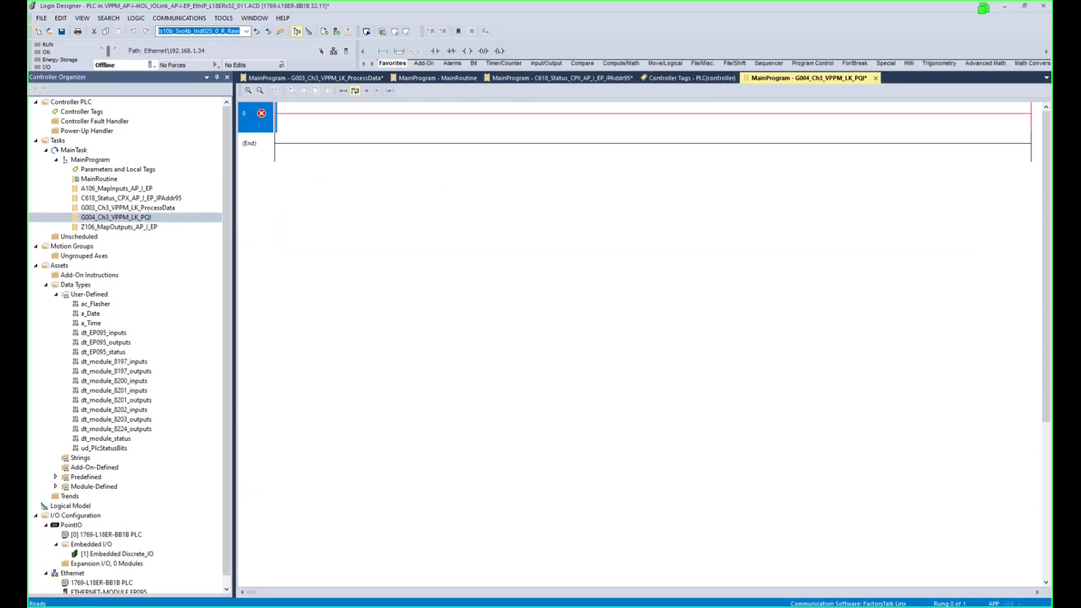
- Open the controller tags and expand EP095_inputs.module_3 down to the individual bits of Port_7_PQI
double_click(85, 112)
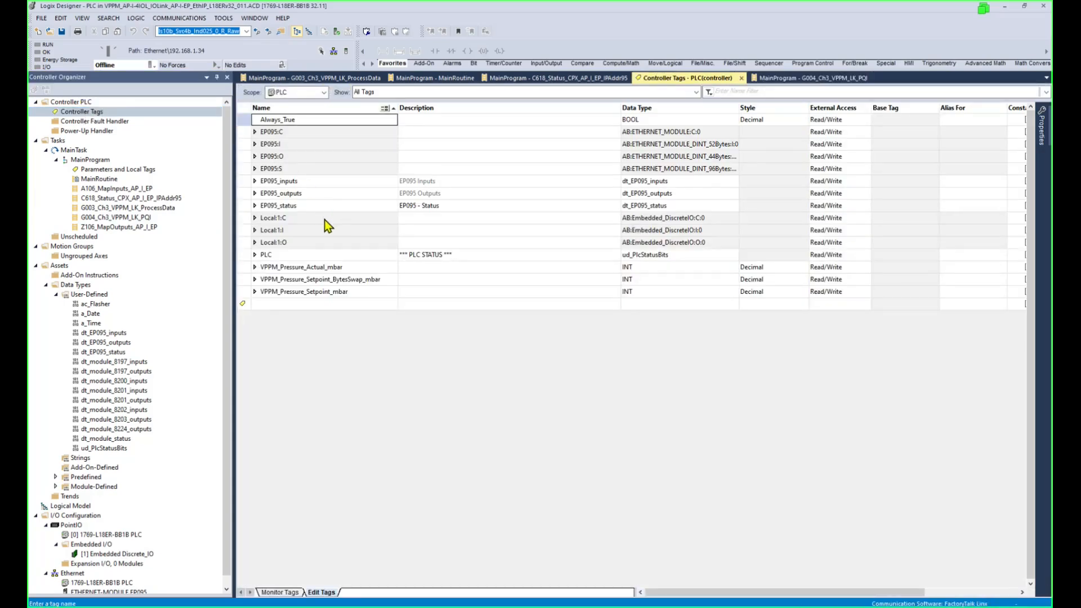
left_click(255, 181)
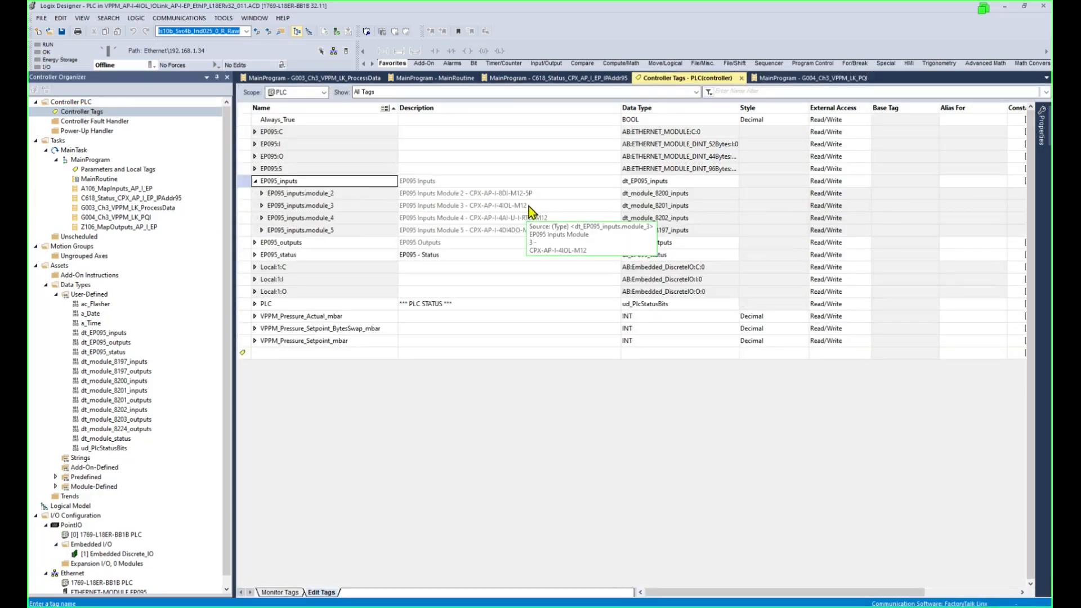
left_click(275, 205)
left_click(262, 206)
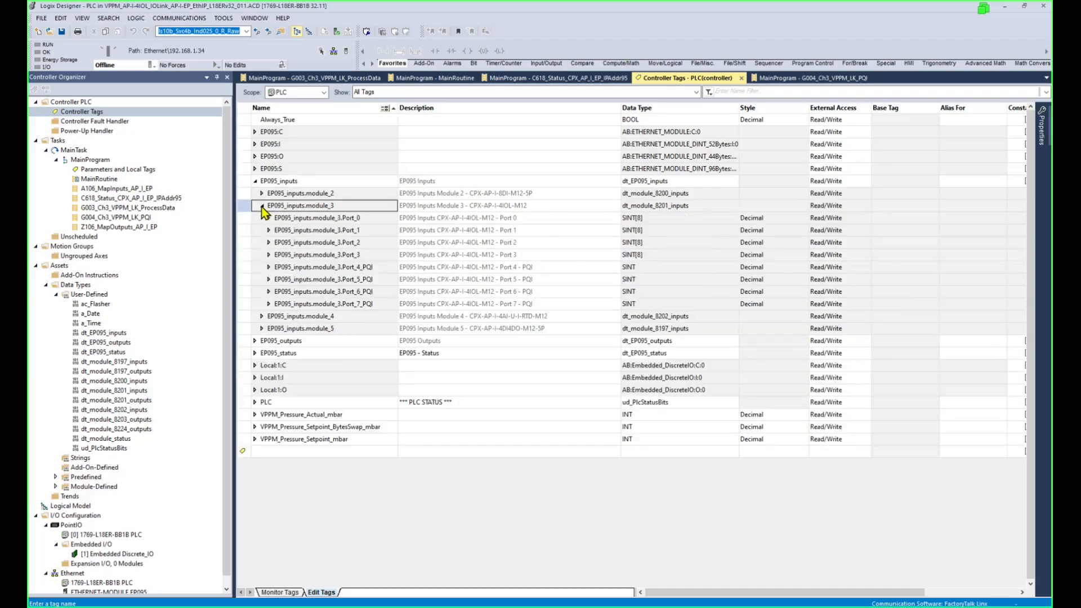
left_click(373, 218)
left_click(372, 255)
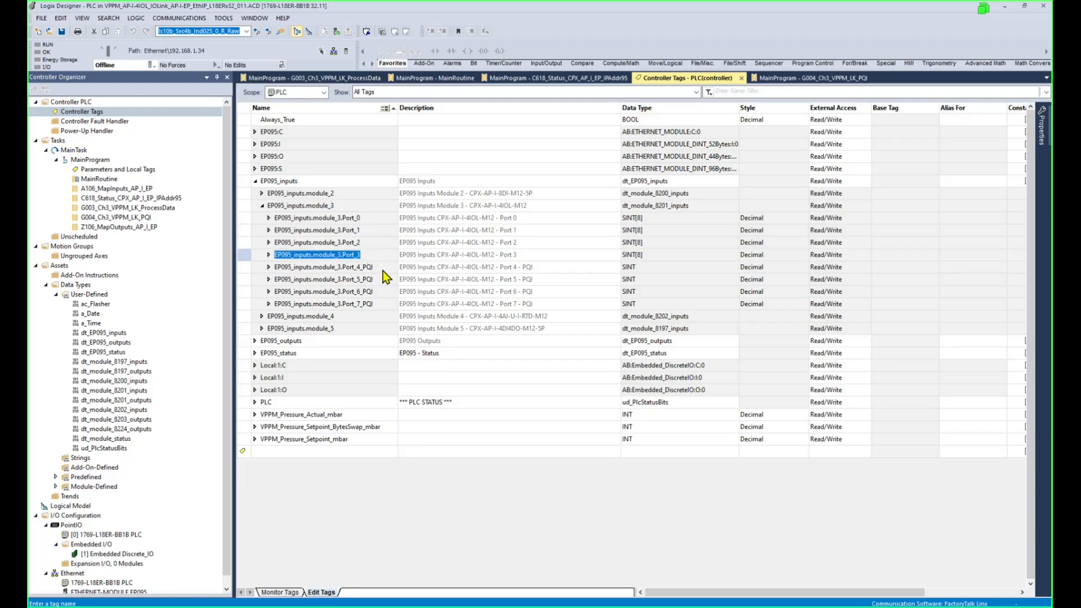
left_click(381, 267)
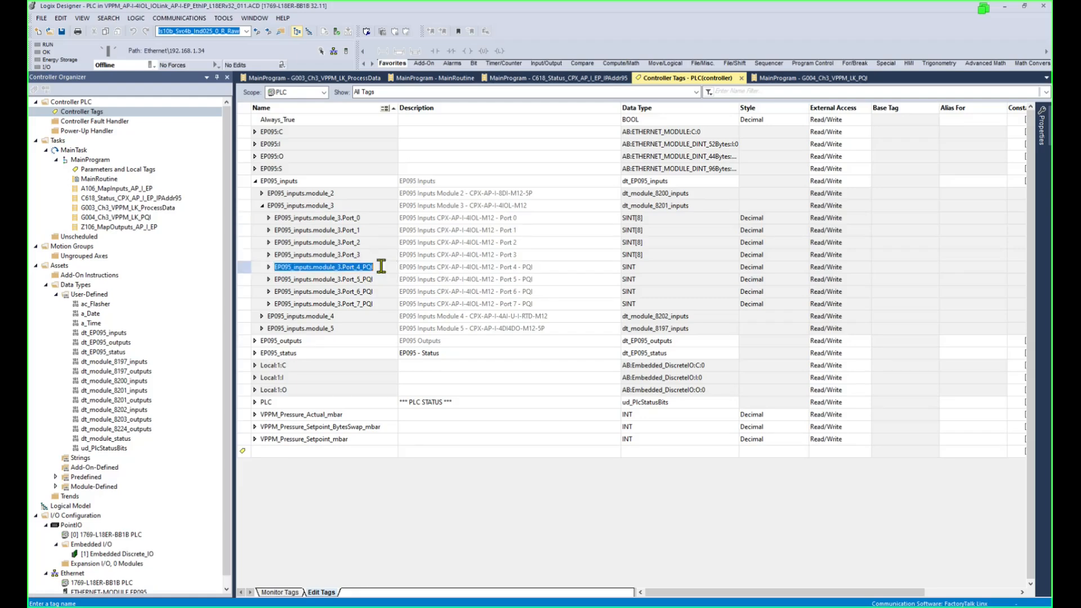
left_click(380, 280)
left_click(377, 293)
left_click(374, 304)
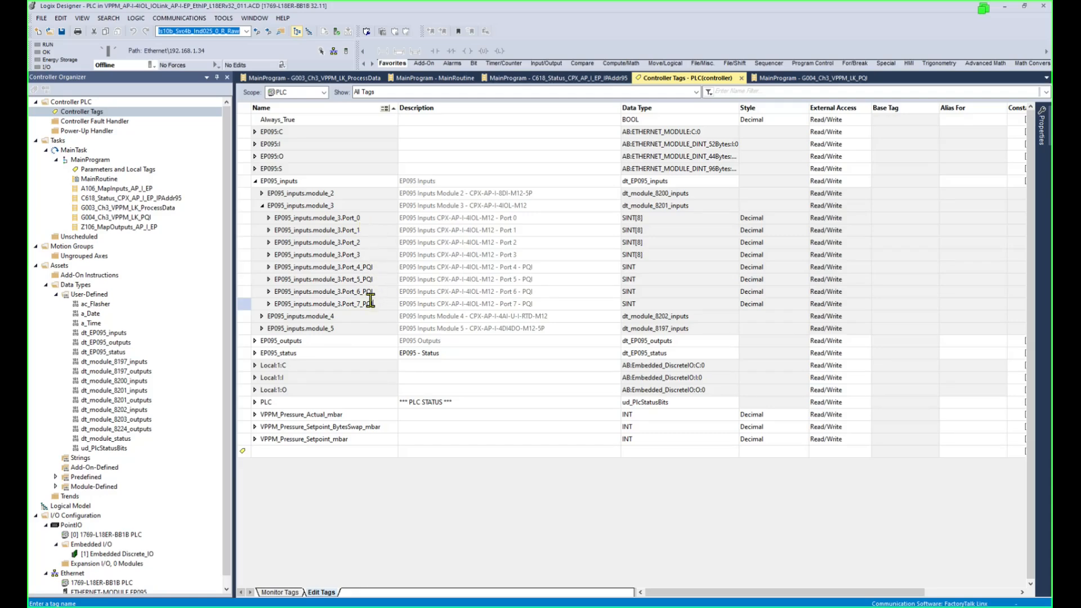
left_click(269, 305)
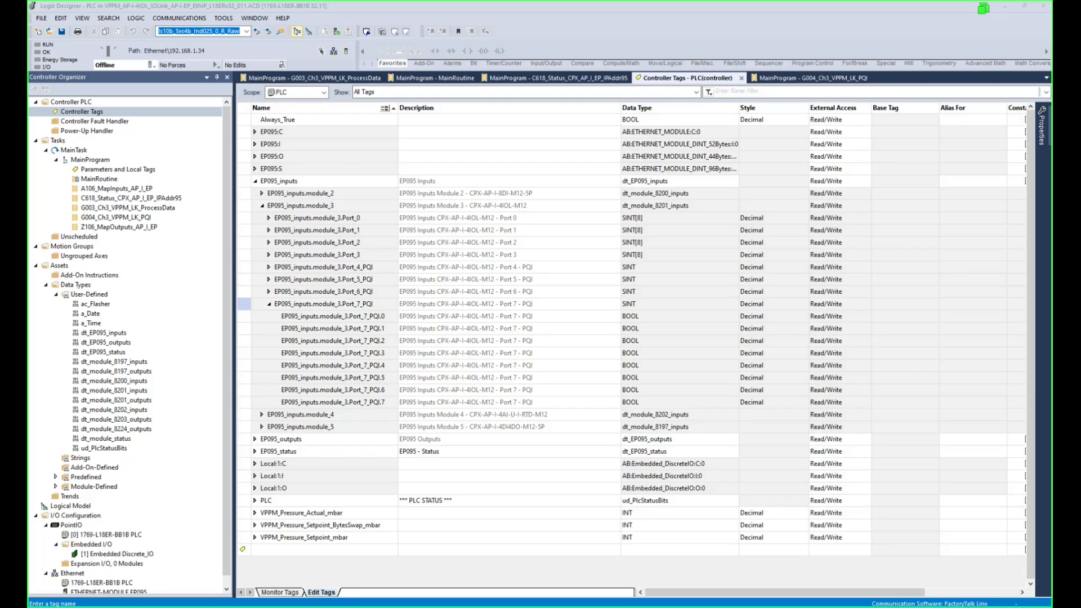
- Describe Port_7_PQI bit 0 as "Port 3 PQI-B0 Not Used" and bit 1 as "Port 3 PQI-B1 Not Used"
double_click(448, 316)
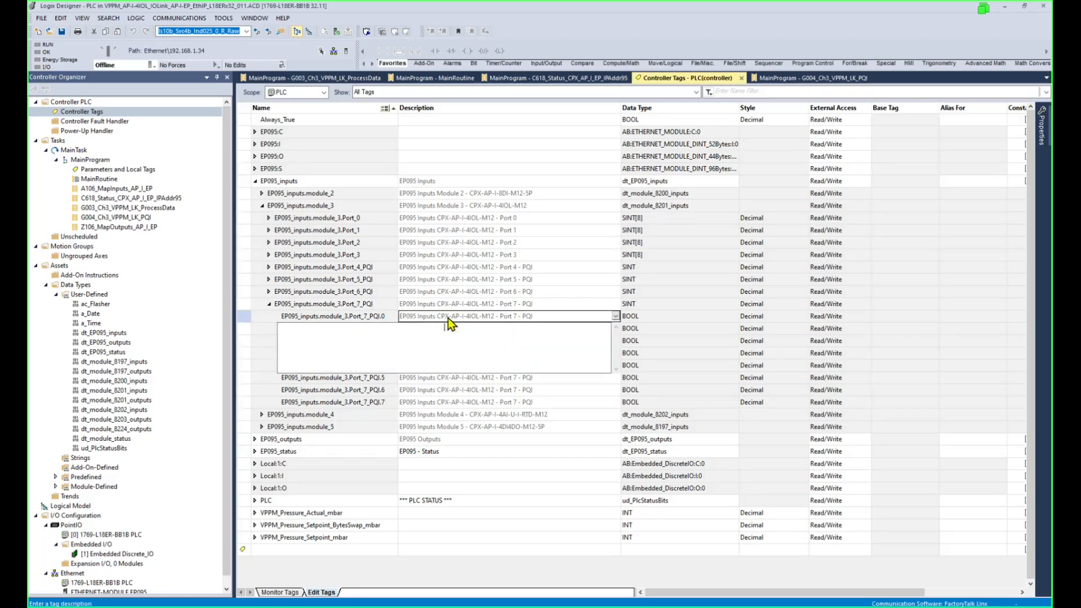
type("Port 3 PQI-B0 Not Used")
left_click(375, 294)
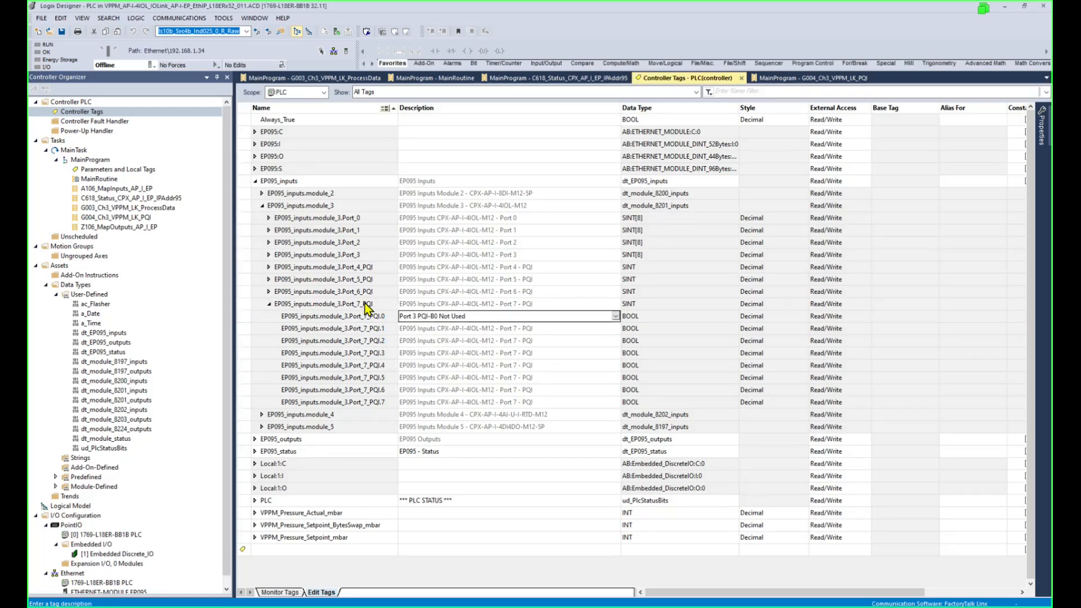
double_click(450, 327)
type("Port 3 PQI-B0 Not Used")
left_click(455, 348)
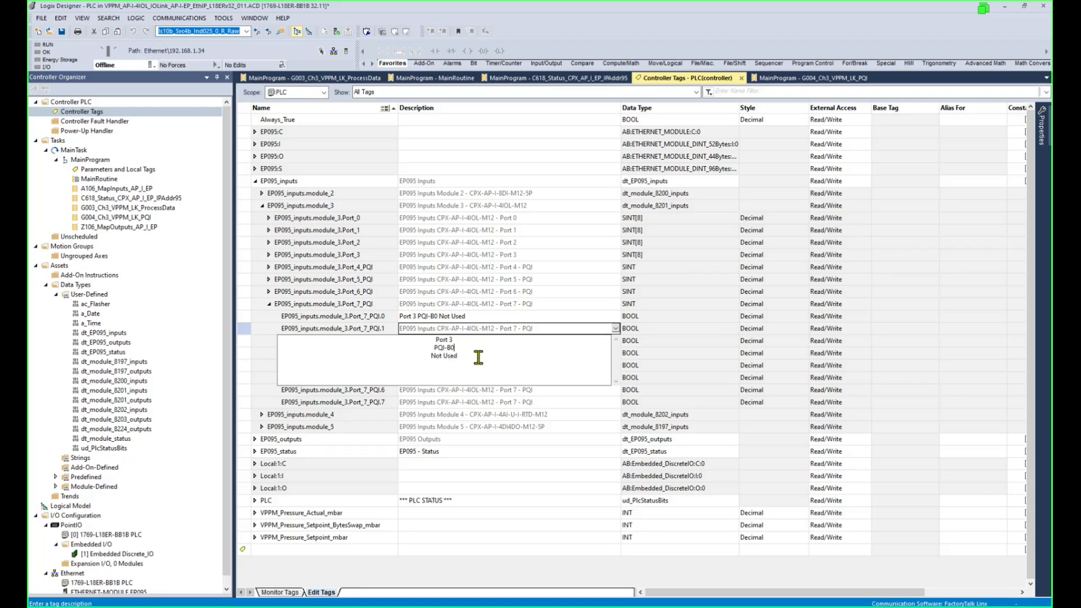
key("BackSpace")
type("1")
left_click(357, 331)
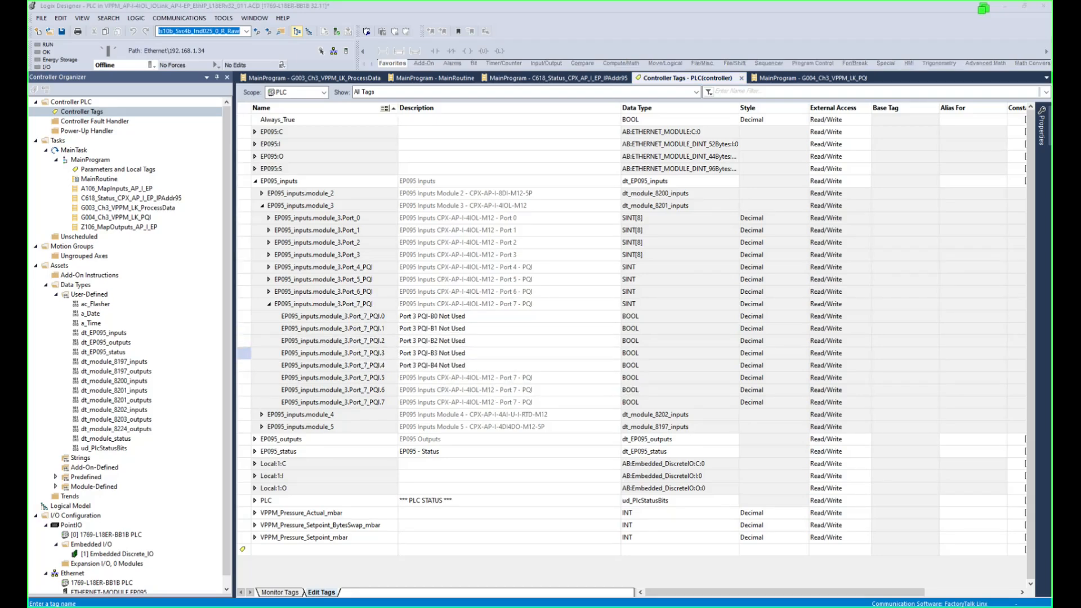
- Describe Port_7_PQI bit 5 as "Port 3 PQI-DevCom Device Detected in PreOperate or Operate State" and bit 6 as "Port 3 PQI-DevErr Device or Port Error"
double_click(442, 377)
left_click(379, 362)
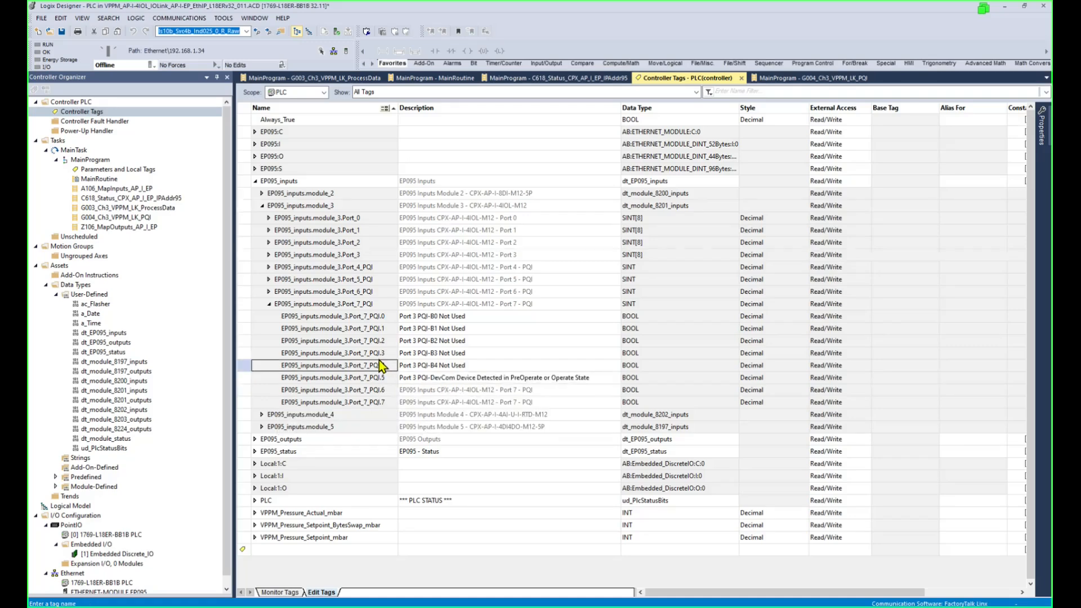
double_click(461, 391)
type("Port 3 PQI-DevErr Device or Port Error")
left_click(377, 375)
- Describe Port_7_PQI bit 7 as "Port 3 PQI-PQ PortQualifier Process Data Valid"
double_click(458, 402)
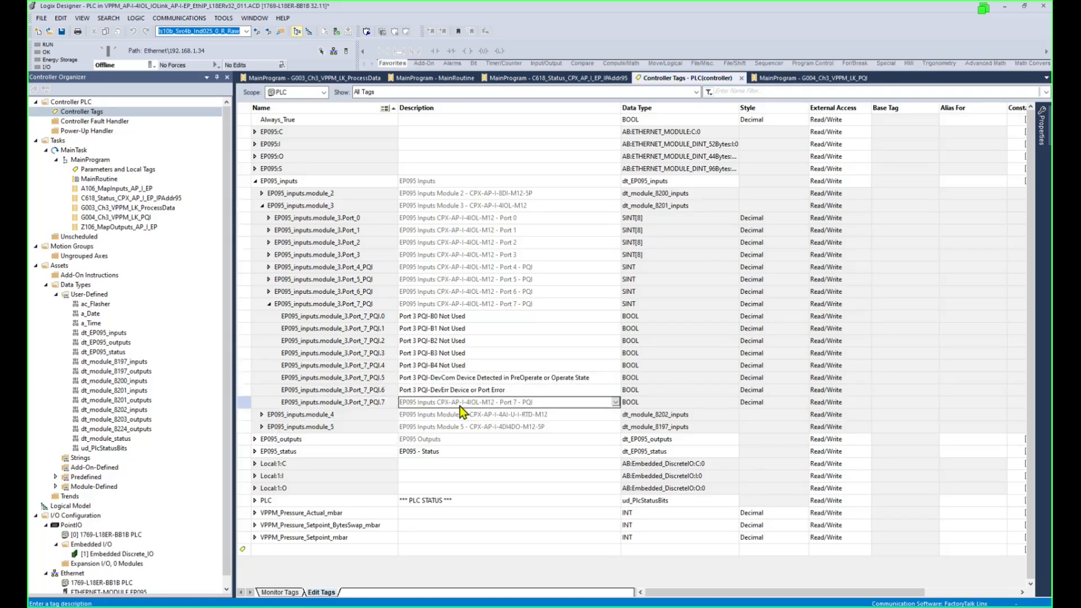
type("Port 3 PQI-PQ PortQualifier Process Data Valid")
left_click(363, 377)
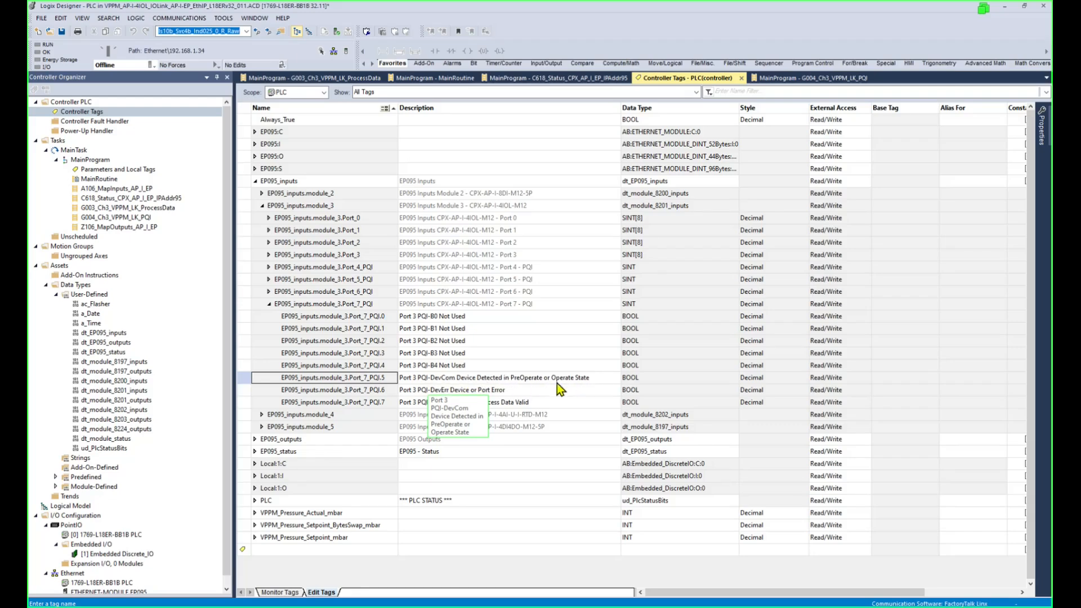
double_click(524, 390)
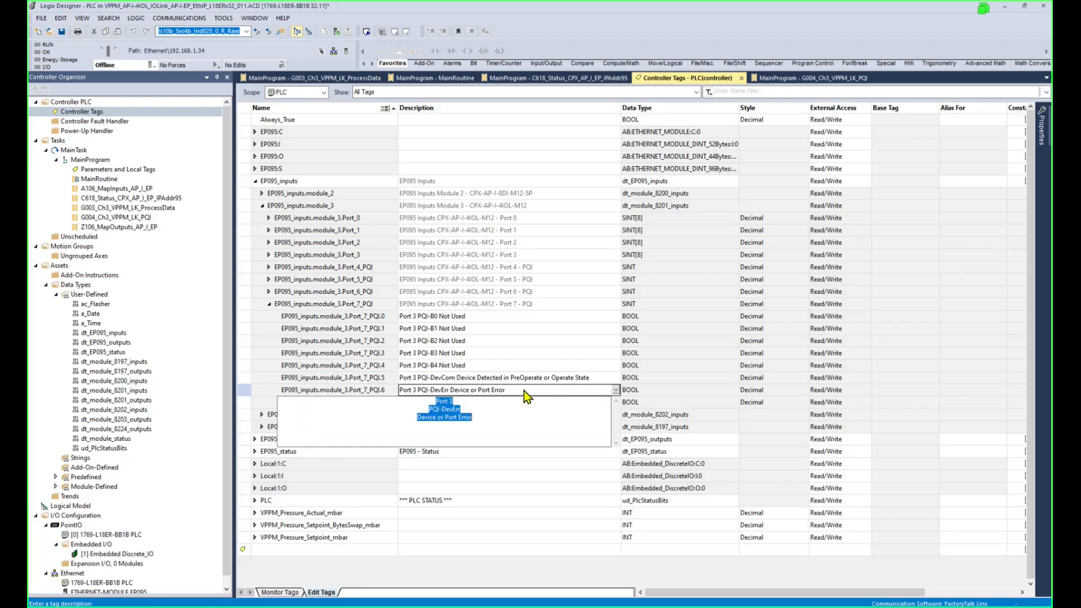
left_click(344, 376)
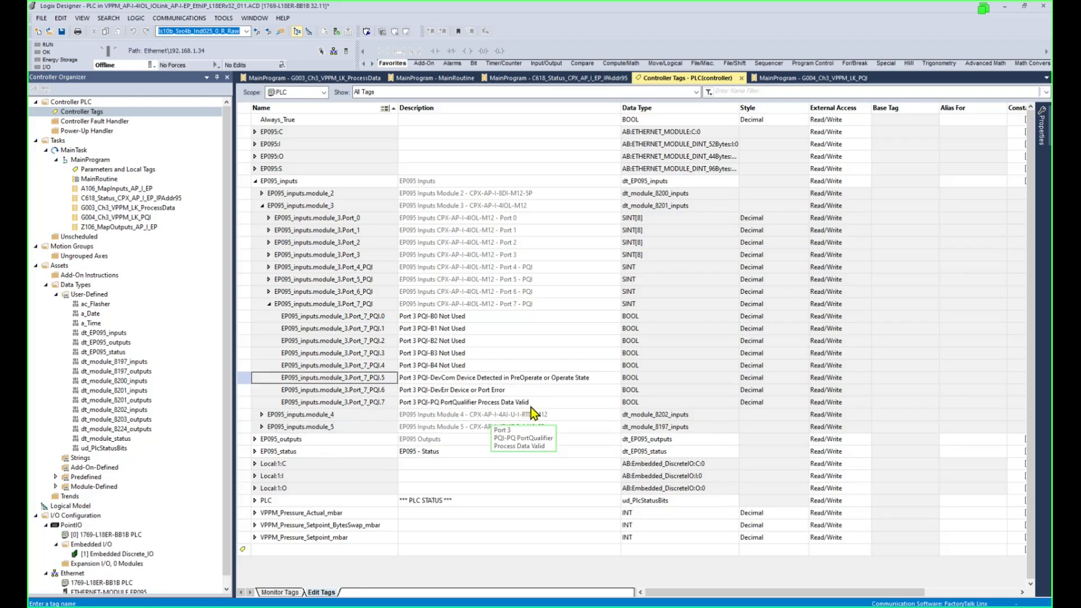
- In routine G004_Ch3_VPPM_LK_PQI, start rung 0 with an Examine On contact addressed to PLC.Module_Ok[16], taken from the C618 status routine
left_click(145, 218)
double_click(146, 220)
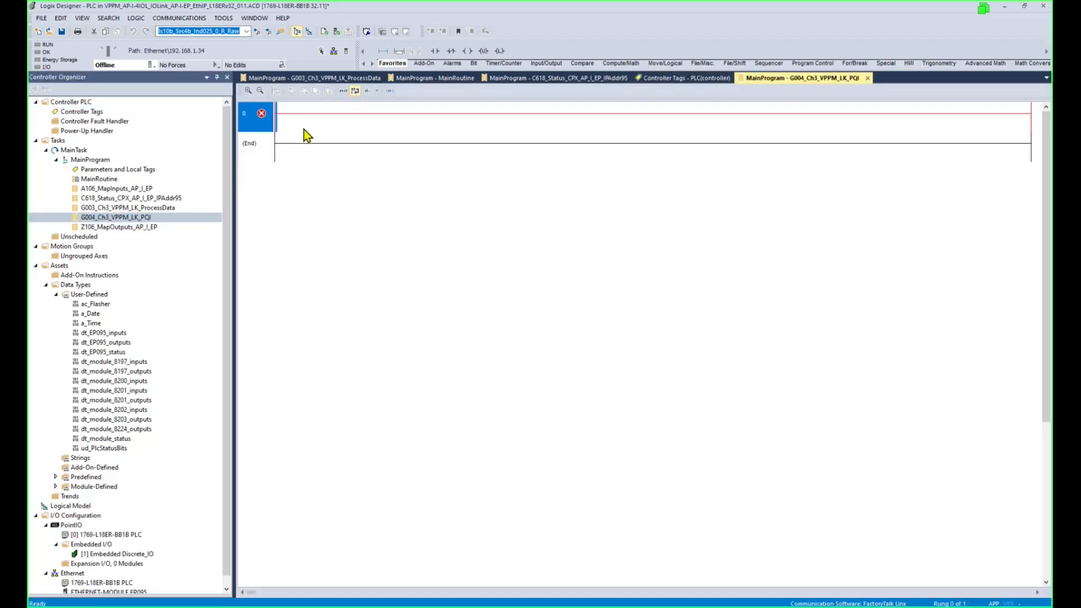
left_click(360, 78)
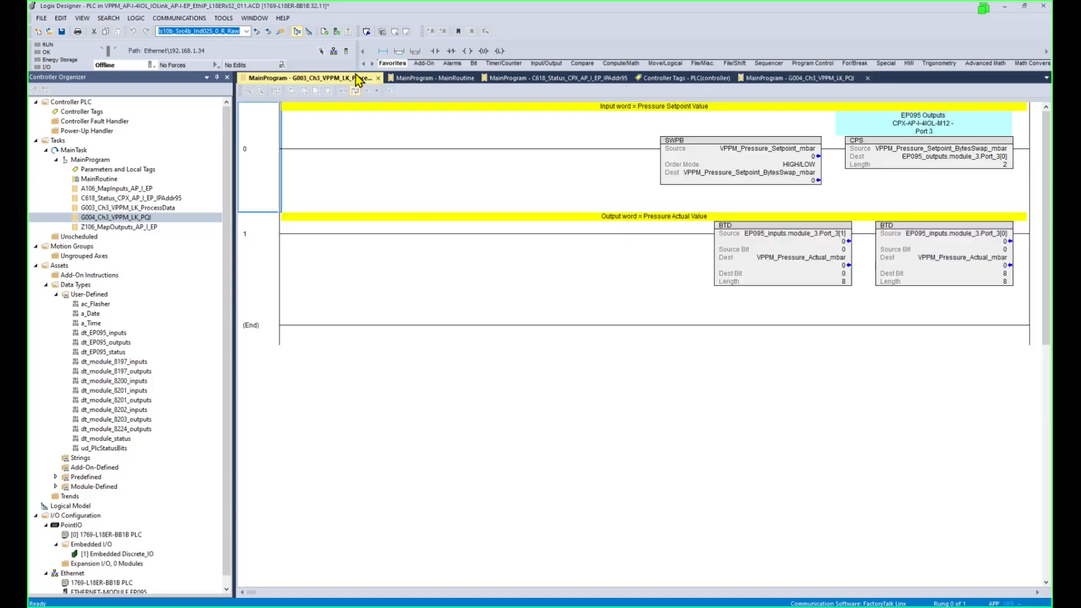
left_click(546, 79)
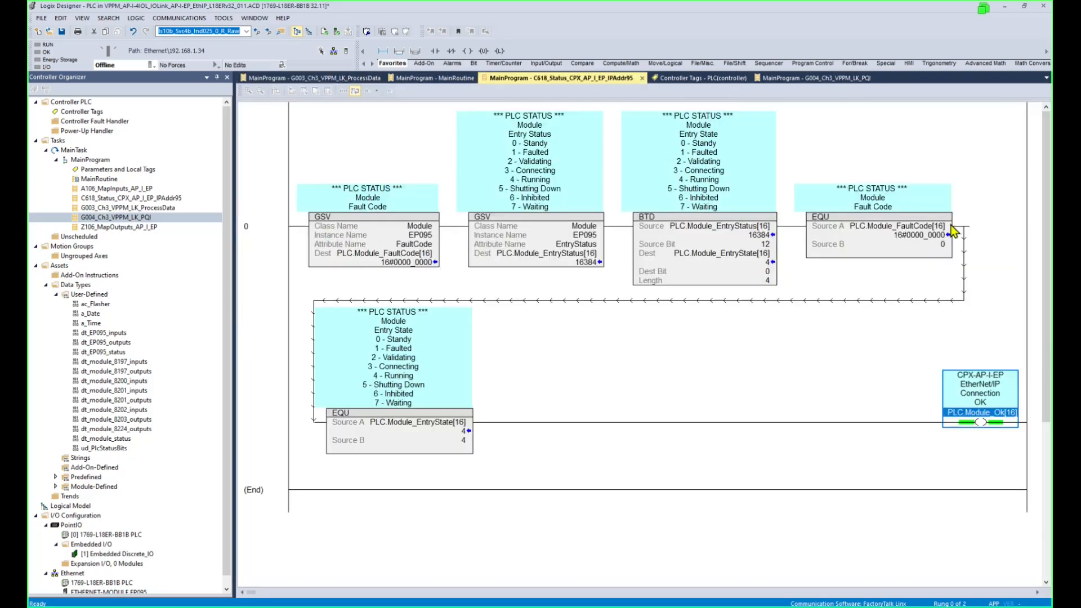
left_click(992, 409)
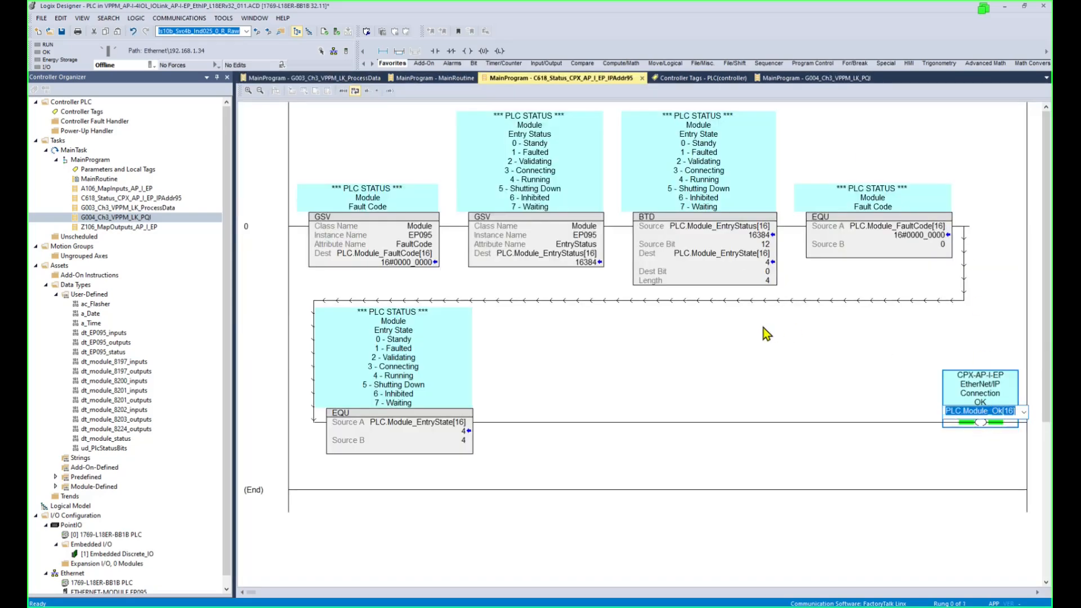
left_click(420, 422)
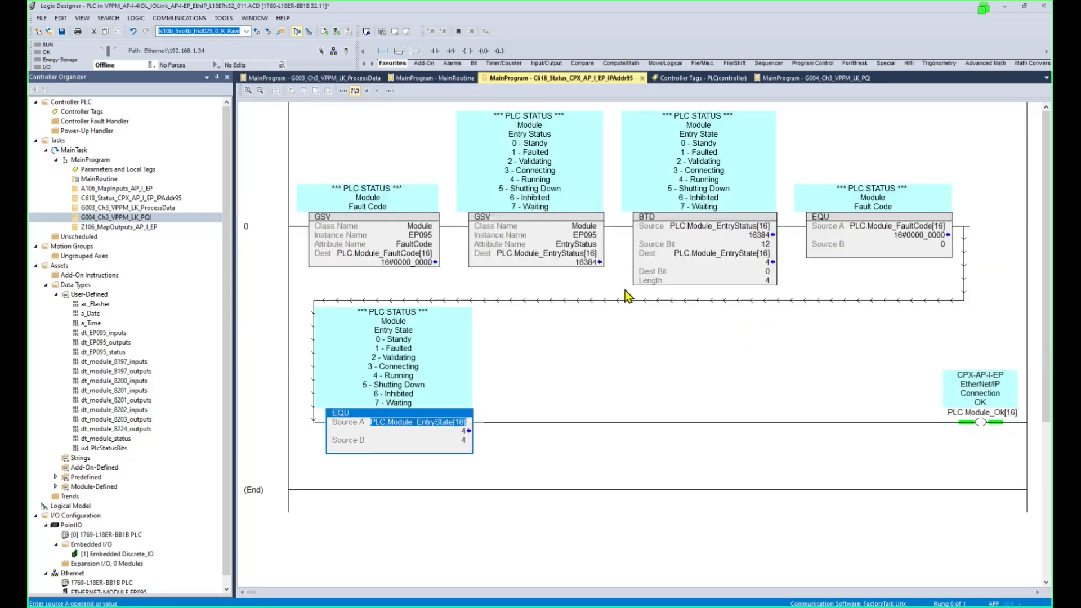
left_click(826, 77)
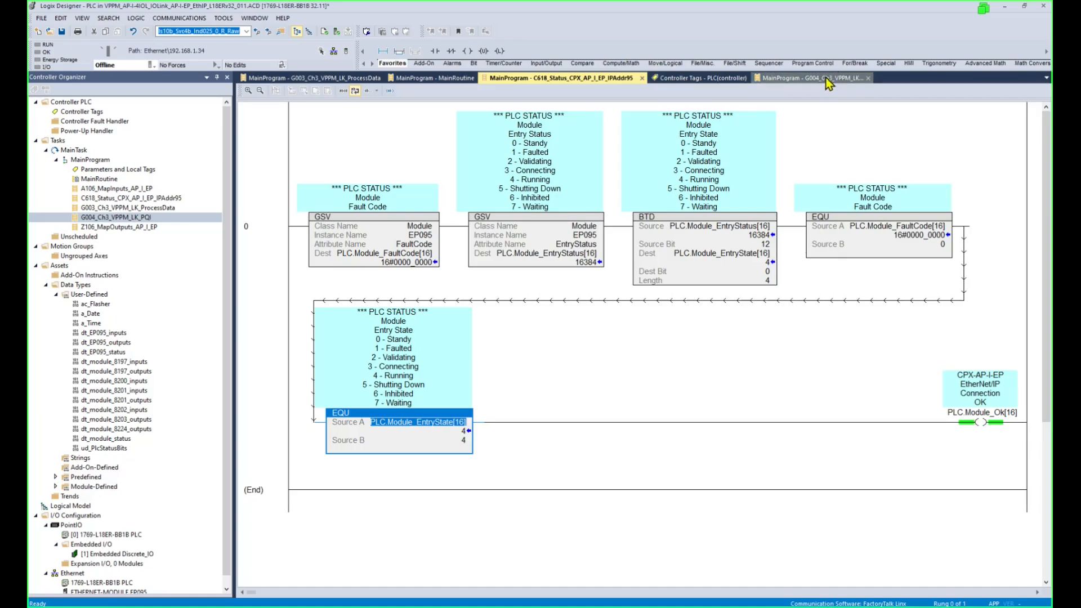
left_click(435, 51)
double_click(293, 109)
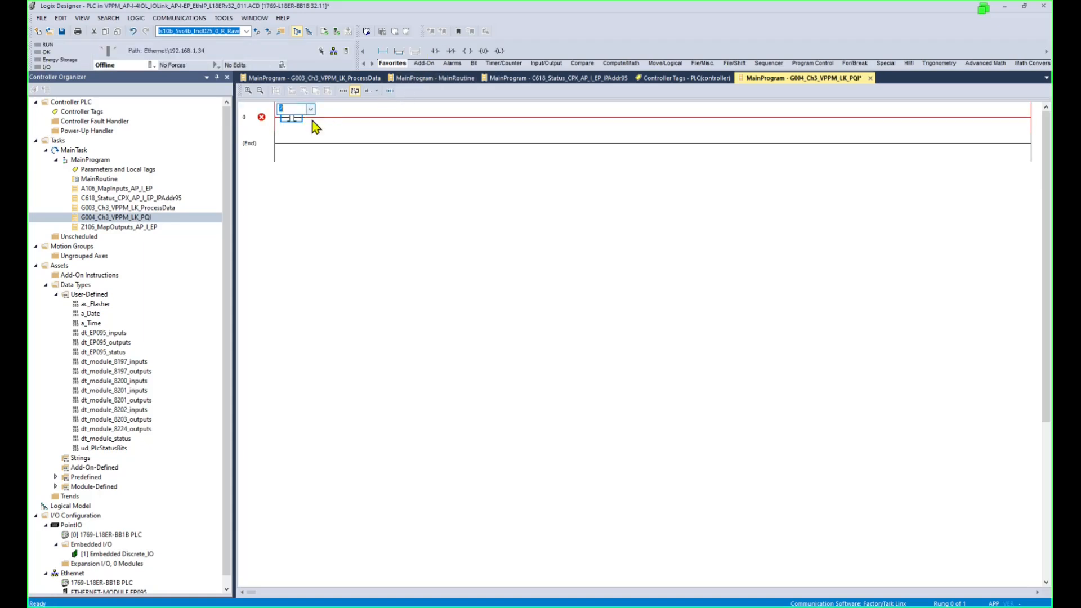
key("Return")
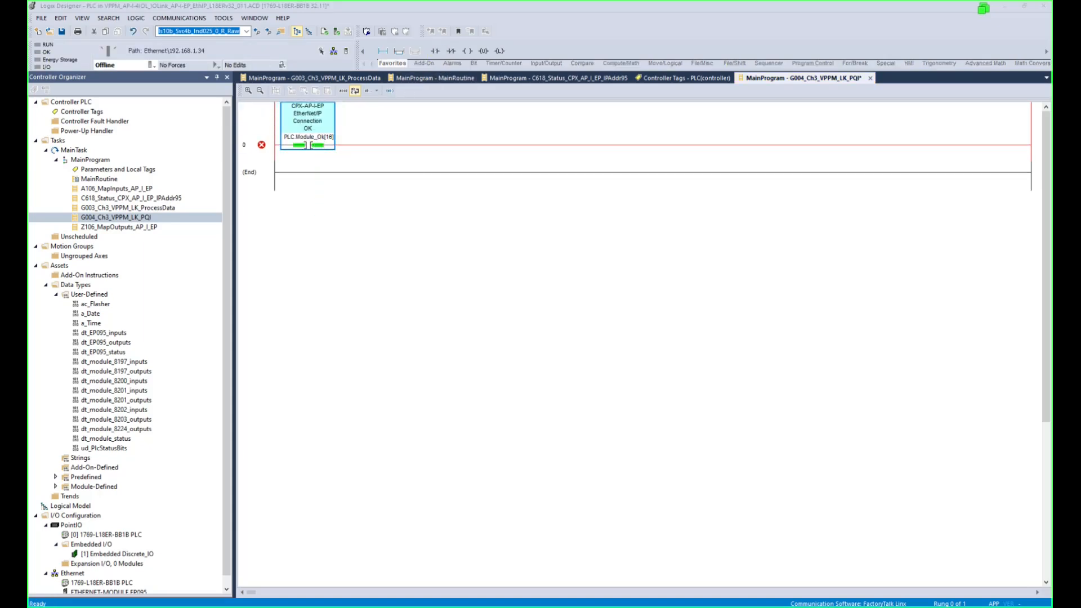
- Add two more Examine On contacts in series on rung 0 and assign EP095_inputs.module_3.Port_7_PQI.5 to the first of them
left_click(435, 50)
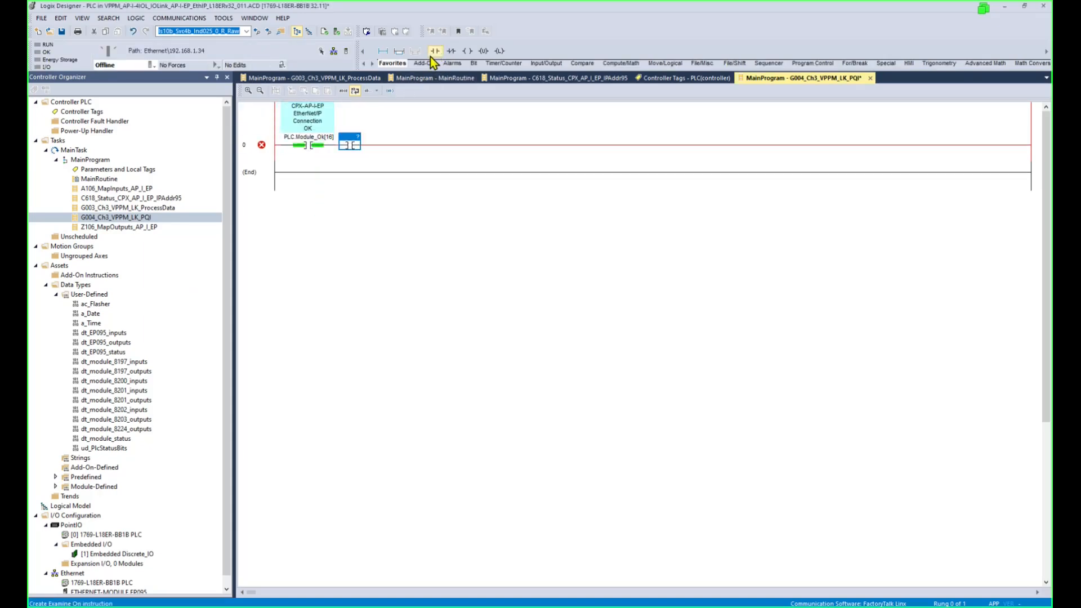
left_click(434, 50)
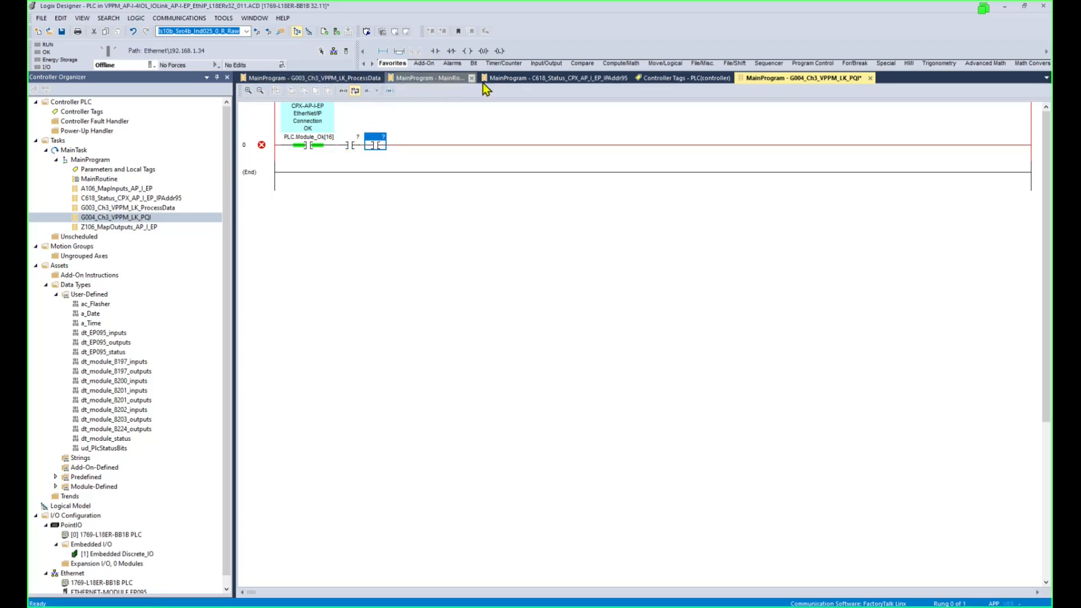
left_click(672, 79)
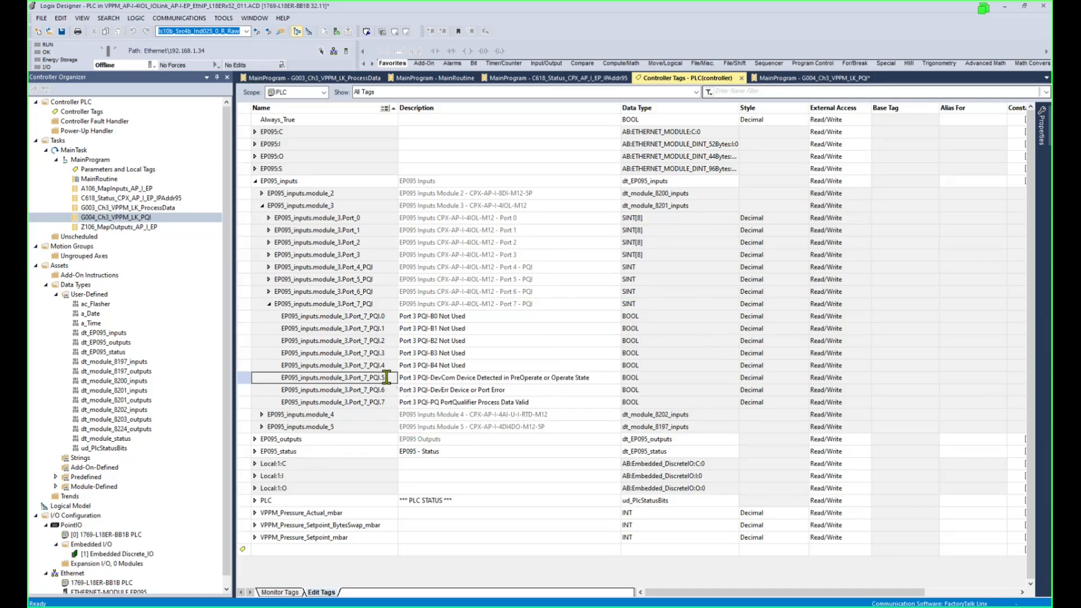
left_click_drag(380, 377, 383, 144)
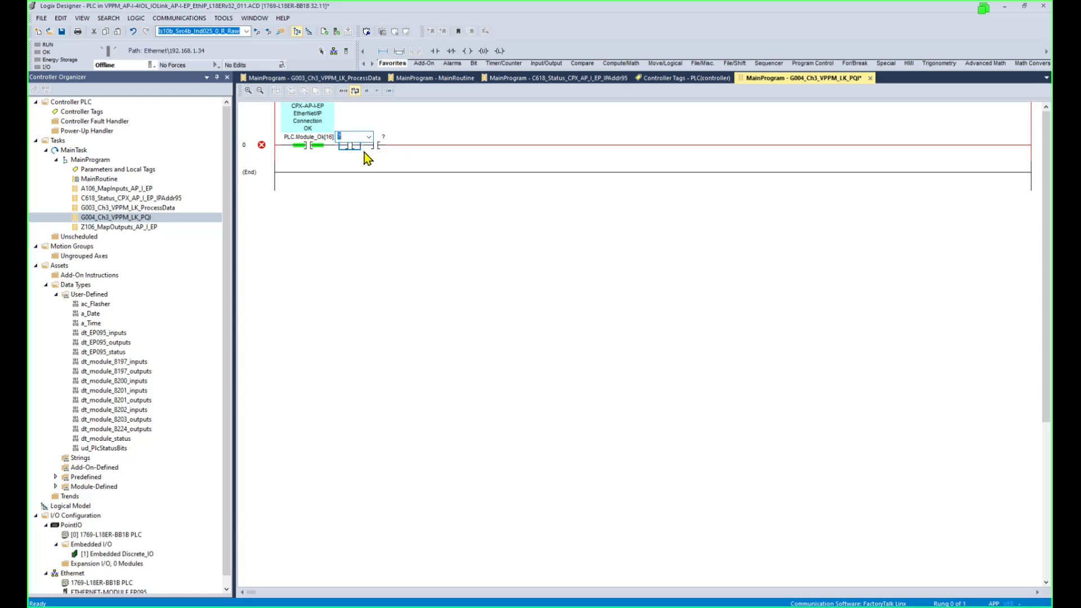
key("ctrl+c")
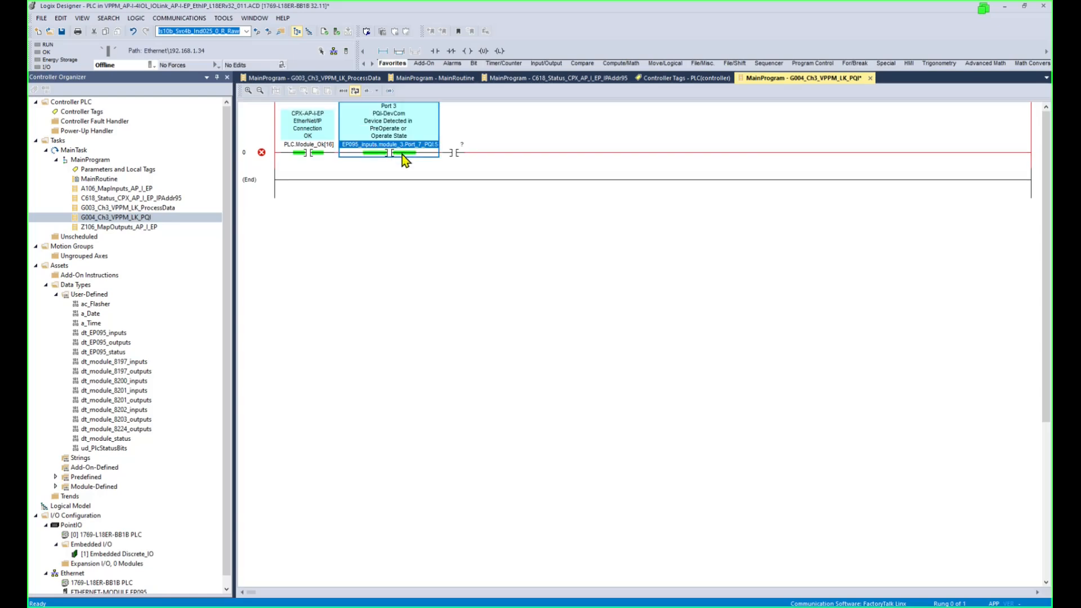
- Address the remaining unassigned contact on rung 0 to EP095_inputs.module_3.Port_7_PQI.7
double_click(460, 145)
key("ctrl+v")
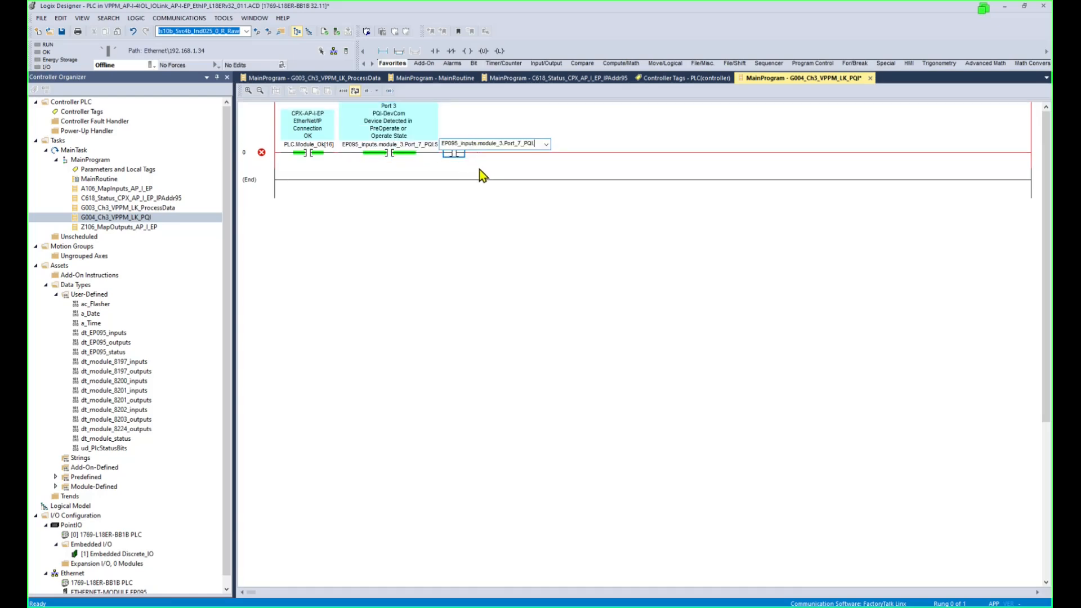
type(".7")
key("Return")
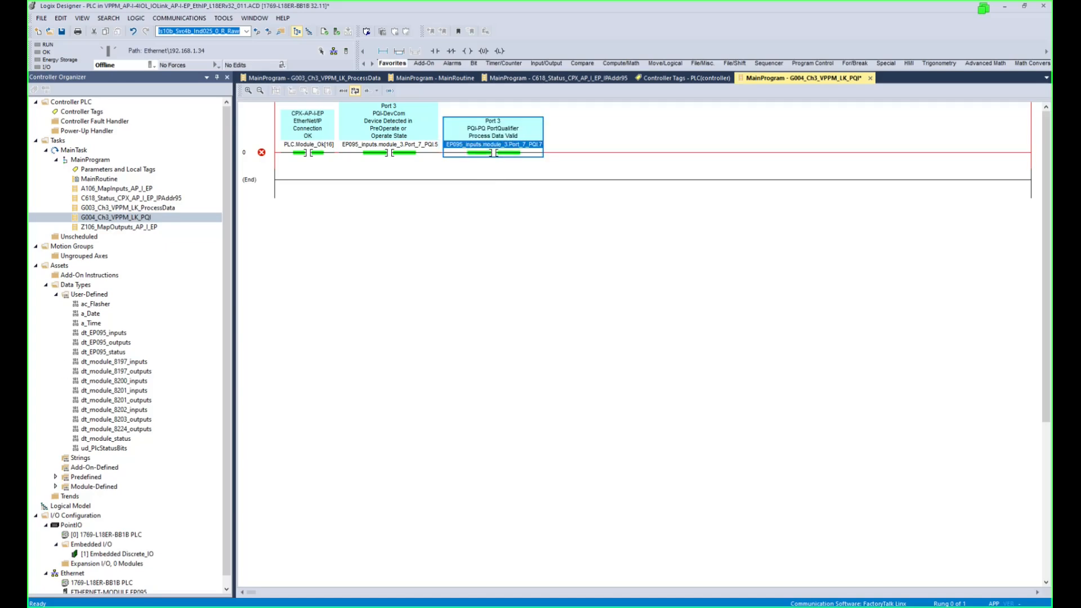
- End rung 0 with an Output Energize coil named IOL1Ch3_DeviceConnected
key("alt+Tab")
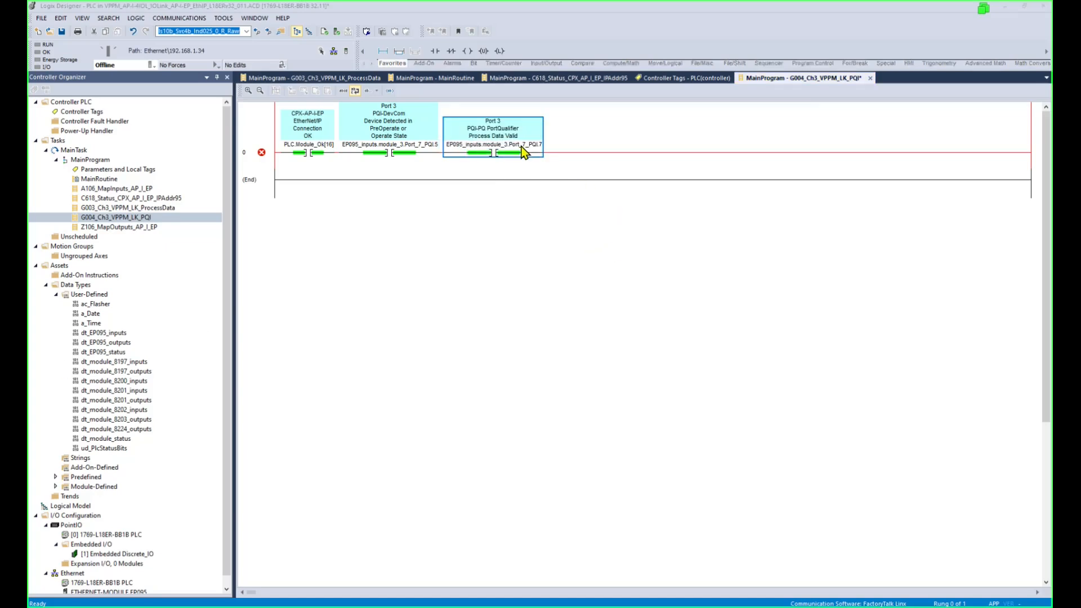
left_click(523, 151)
left_click(468, 51)
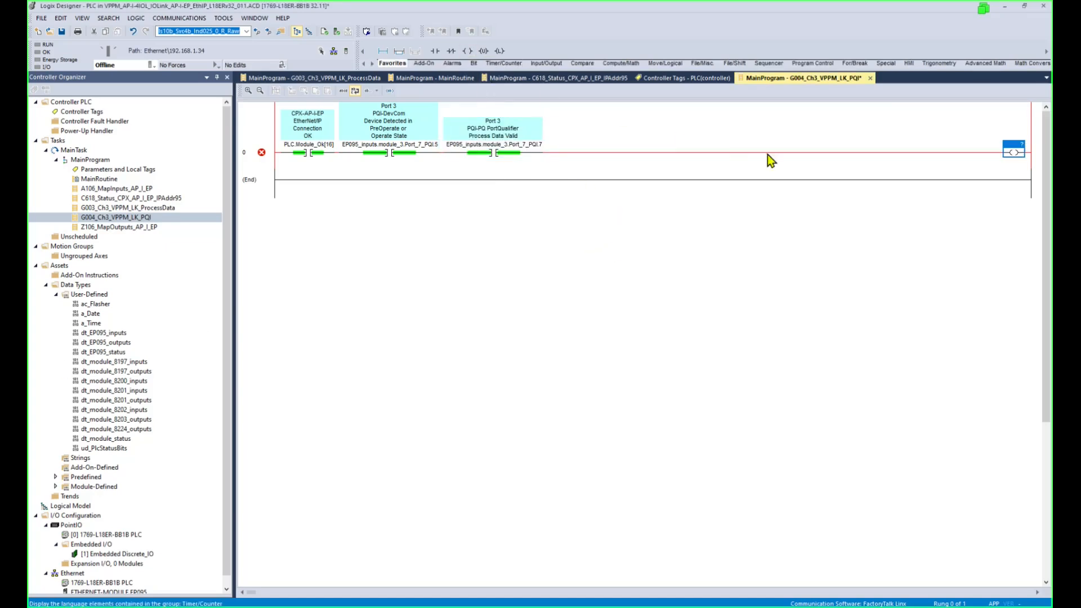
double_click(1008, 144)
key("ctrl+v")
left_click(980, 177)
left_click(995, 147)
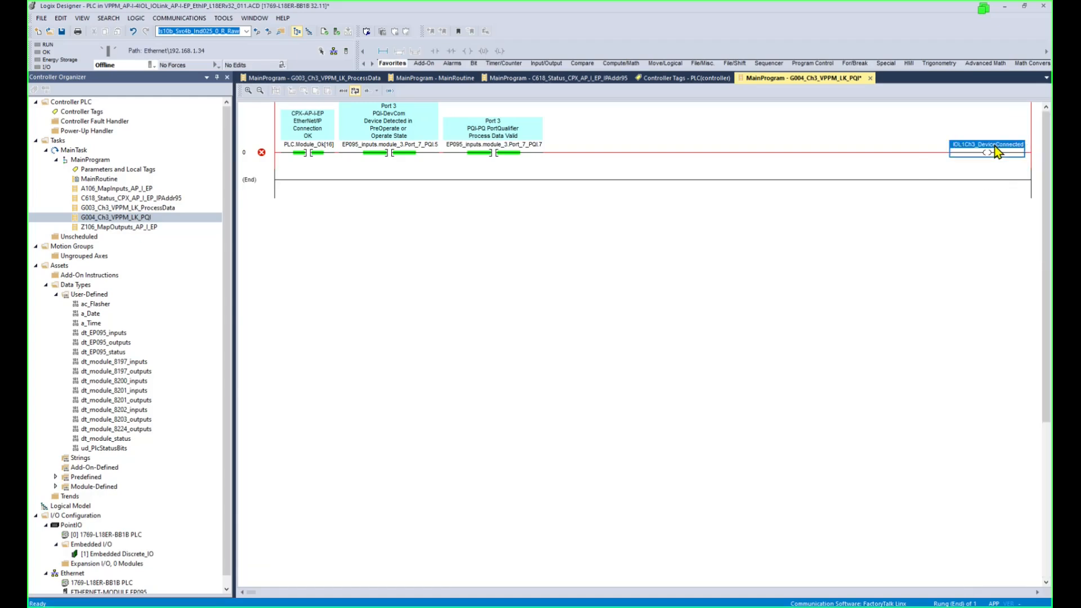
- Create the IOL1Ch3_DeviceConnected tag as a BOOL in the PLC controller scope
right_click(996, 151)
left_click(963, 152)
left_click(617, 192)
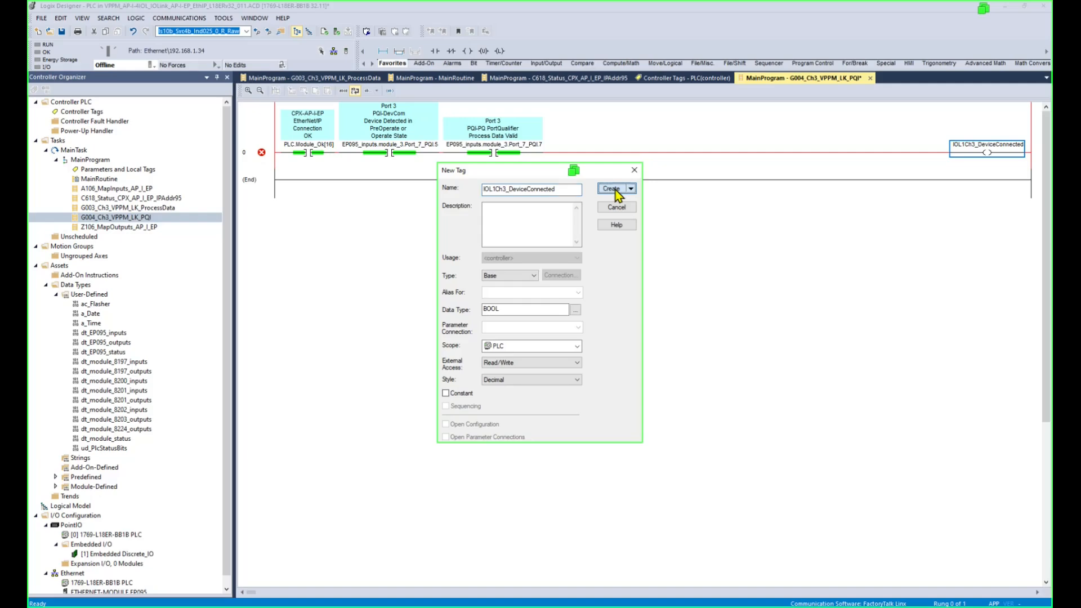
- Add rung 1 with a branch and copy the PLC.Module_Ok[16] contact from rung 0 into it
left_click(269, 180)
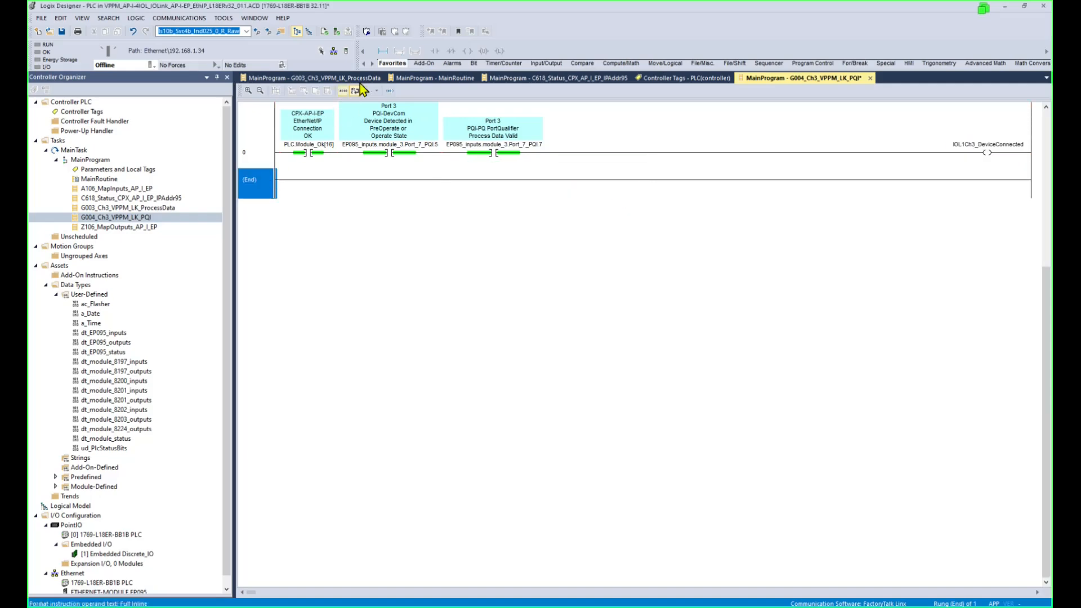
left_click(382, 51)
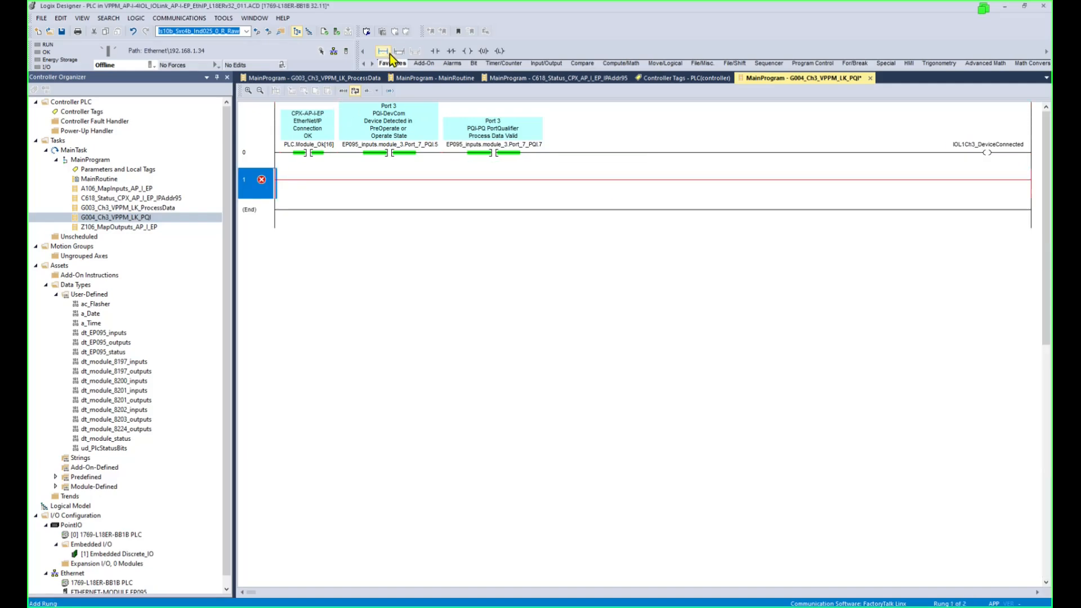
left_click(399, 51)
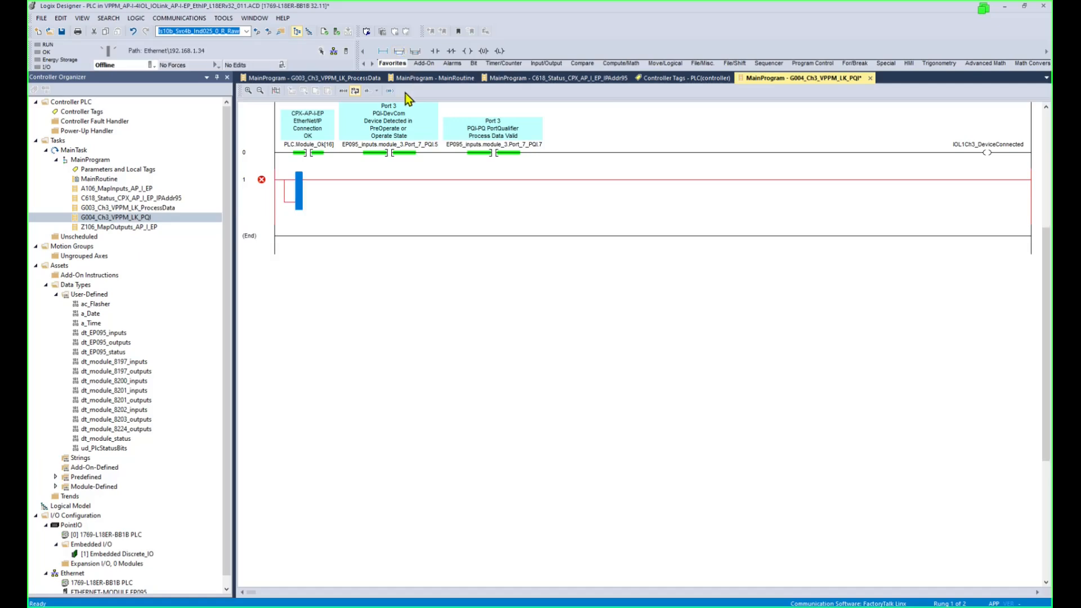
left_click(314, 150)
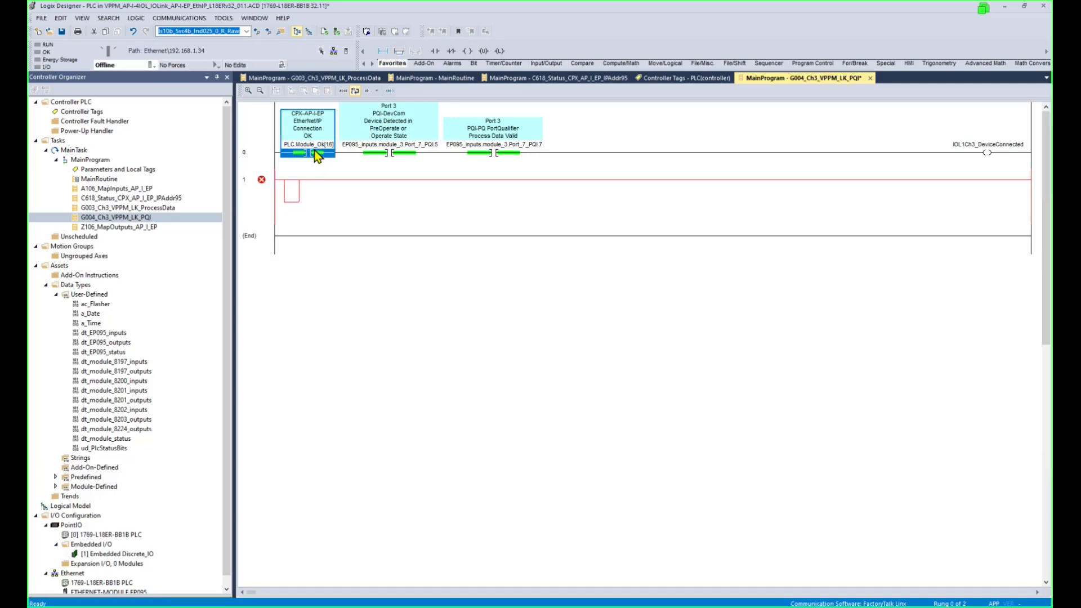
left_click_drag(291, 190, 290, 190)
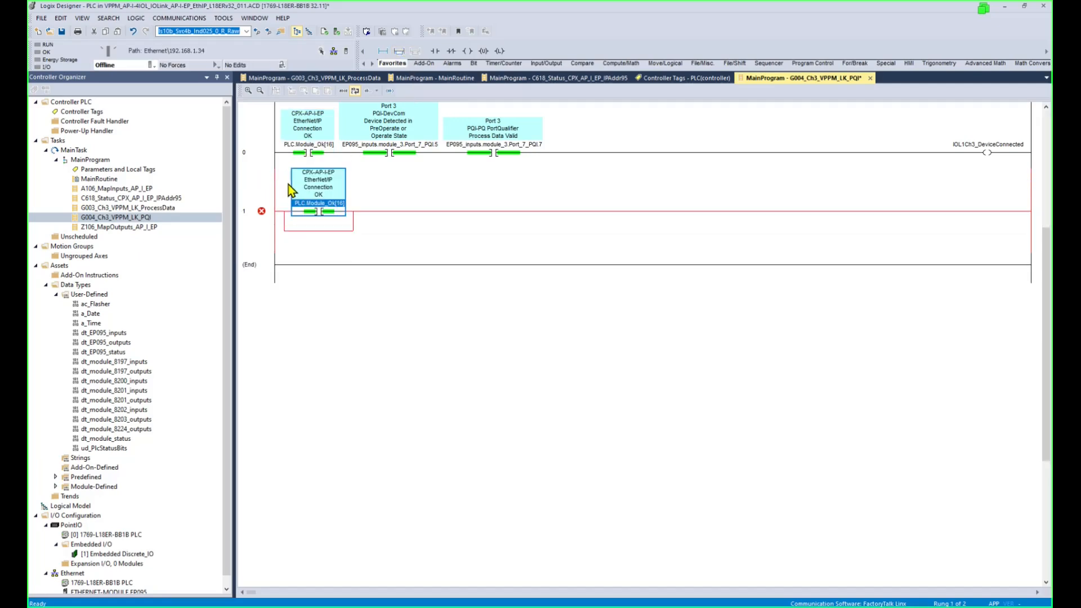
- Copy the Port_7_PQI.5 contact to rung 1, readdress it to EP095_inputs.module_3.Port_7_PQI.6, and delete the empty branch
left_click(397, 152)
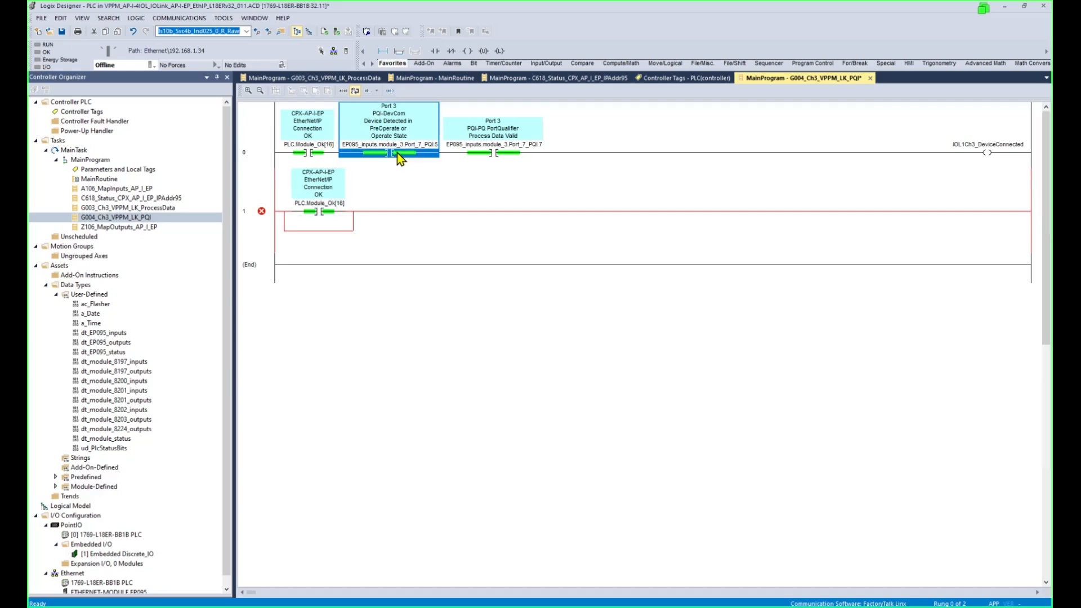
left_click_drag(397, 153, 421, 215)
double_click(421, 213)
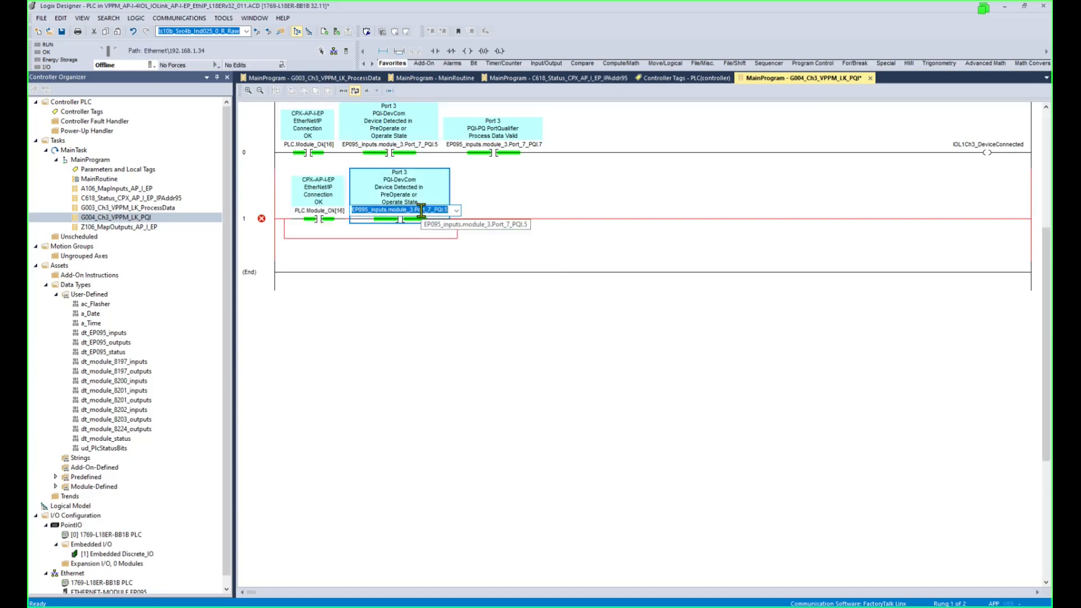
left_click(421, 211)
type("6")
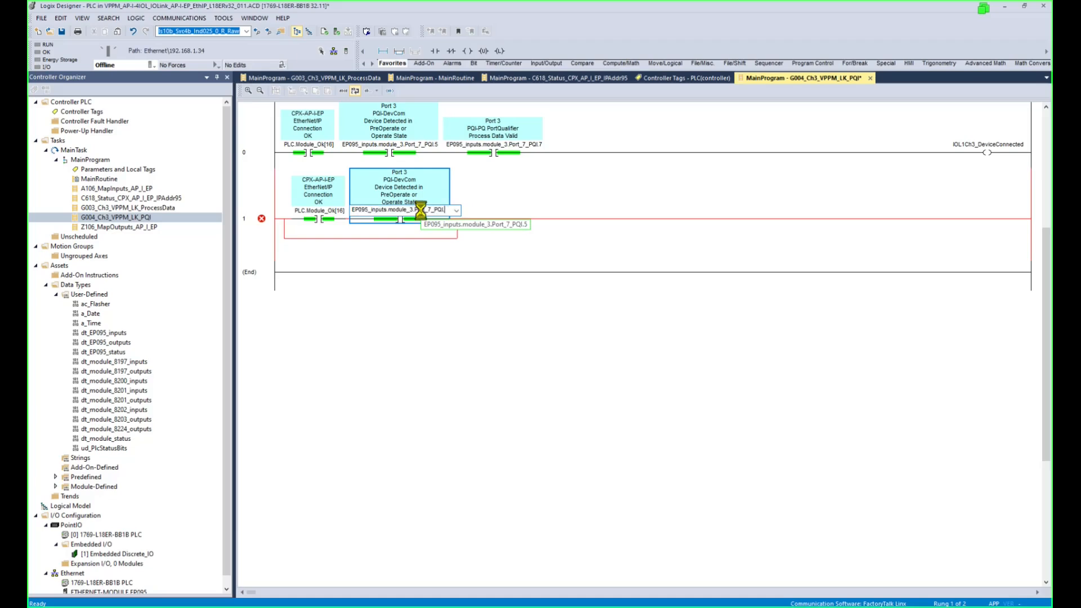
key("Return")
left_click(285, 232)
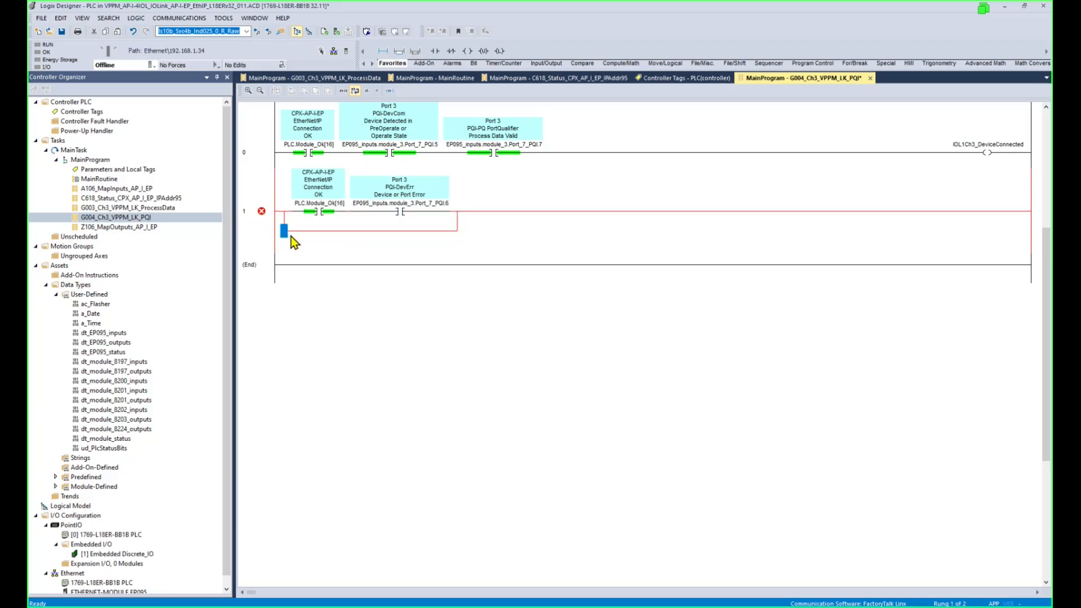
key("Delete")
- End rung 1 with an Output Energize coil named IOL1Ch3_DeviceError
left_click(391, 214)
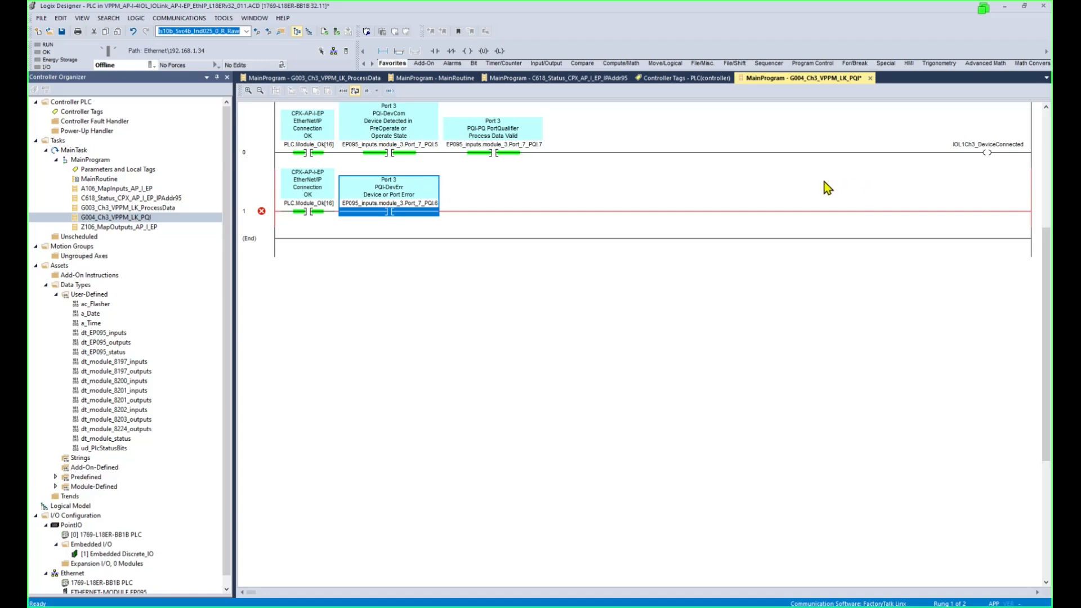
left_click(467, 52)
double_click(1012, 203)
type("IOL1Ch3_DeviceError")
key("Return")
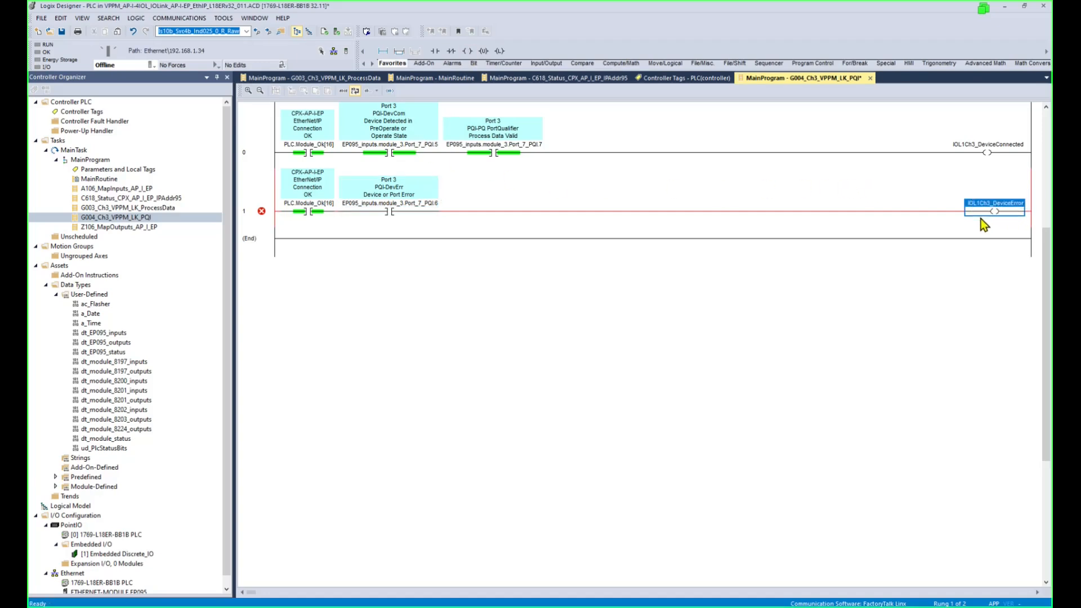
- Create the new tag IOL1Ch3_DeviceError for the coil on rung 1
right_click(1002, 208)
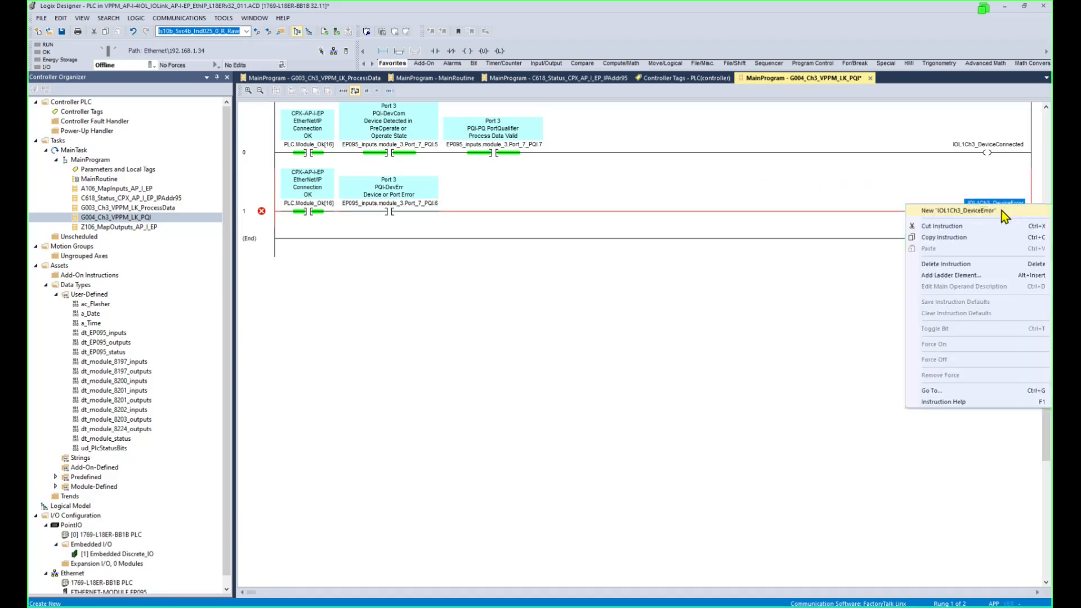
left_click(1002, 211)
left_click(611, 188)
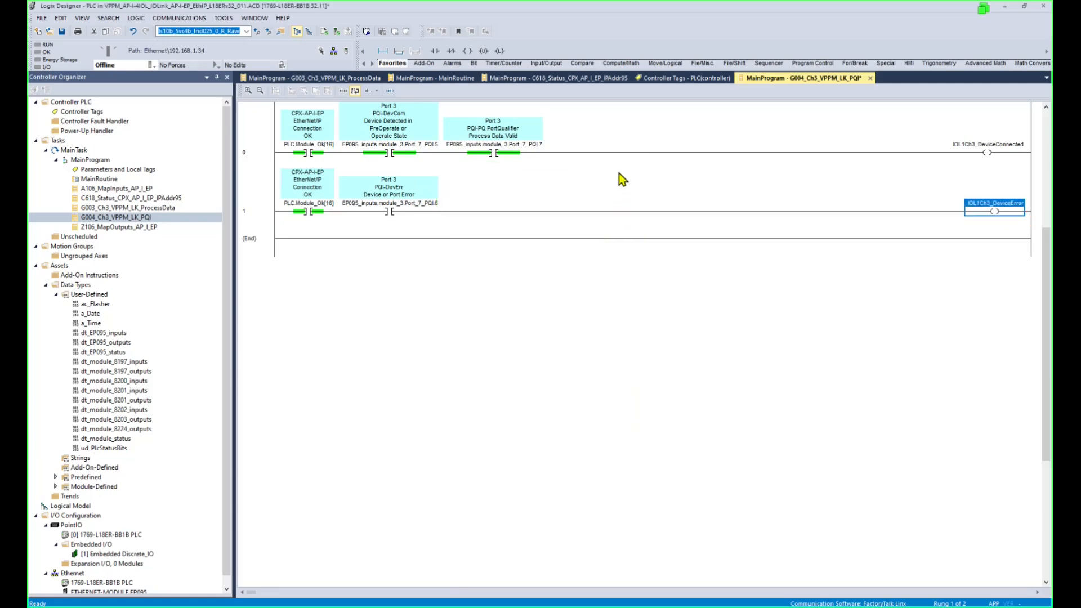
- In MainRoutine, duplicate the G003_Ch3_VPPM_LK_ProcessData JSR rung and set rung 1's routine name to C618_Status_CPX_AP_I_EP_IPAddr95
left_click(149, 199)
left_click(145, 219)
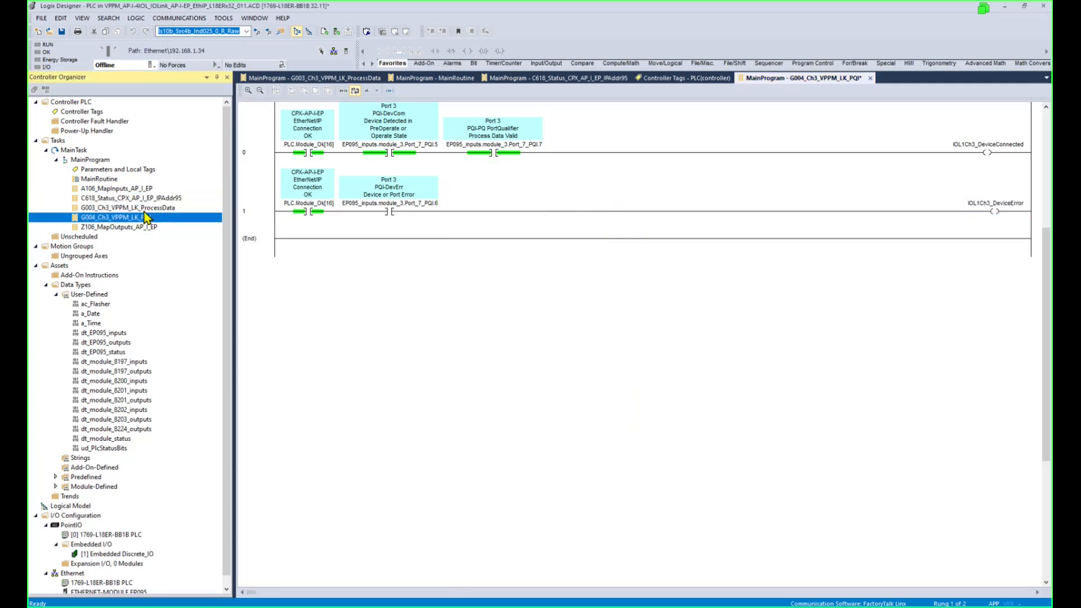
double_click(107, 180)
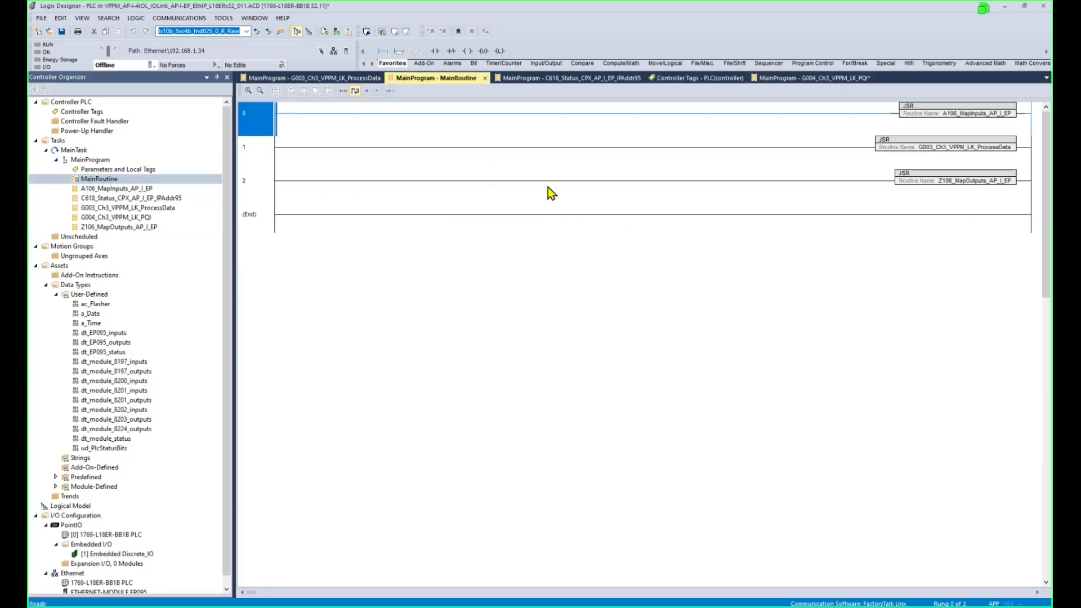
left_click(270, 157)
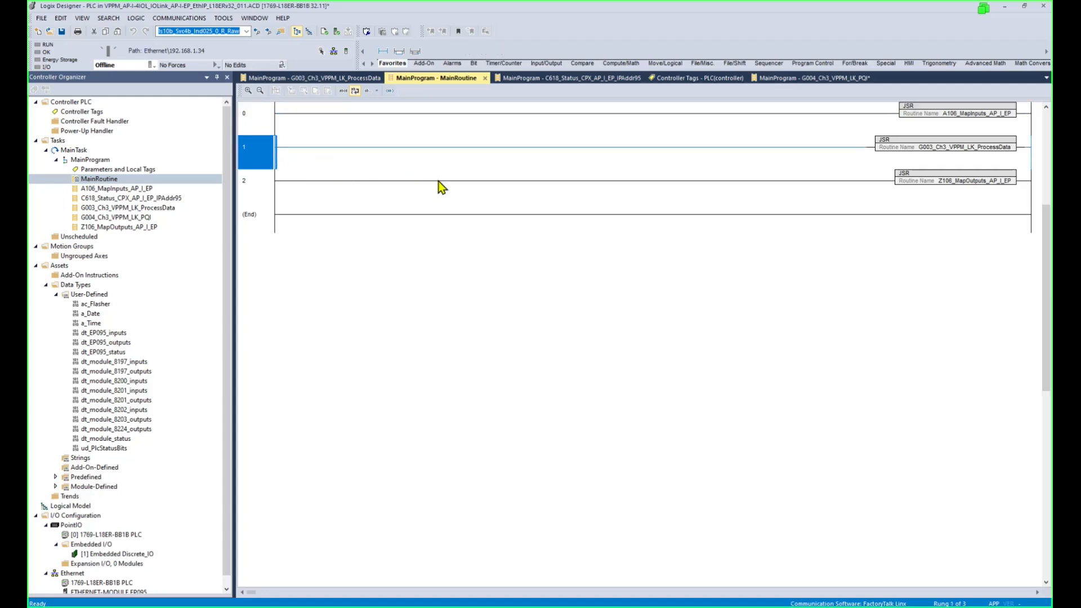
key("ctrl+c")
key("ctrl+v")
double_click(993, 147)
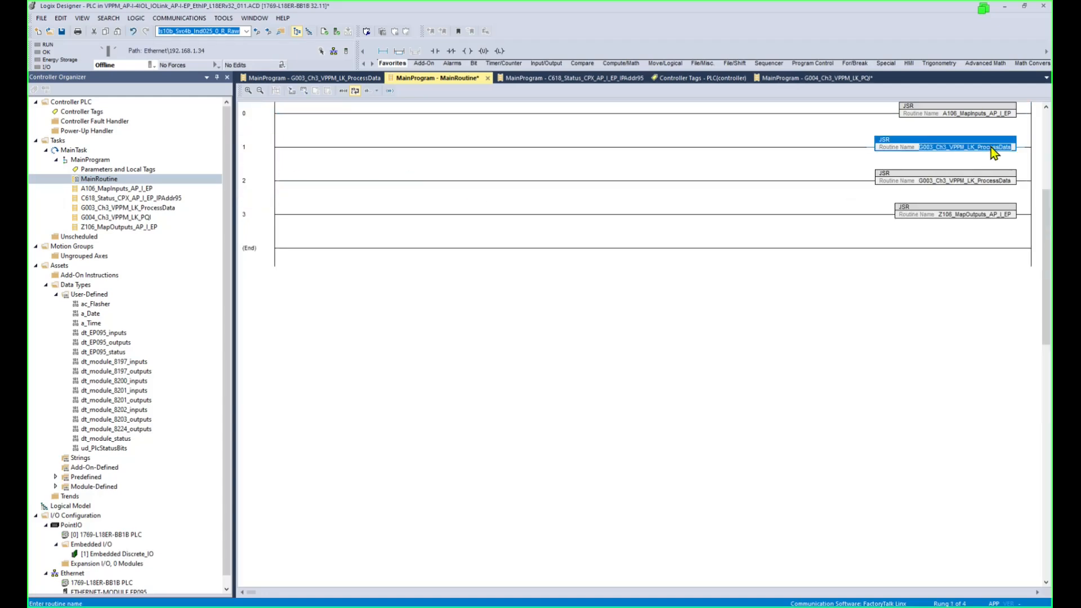
left_click(1023, 150)
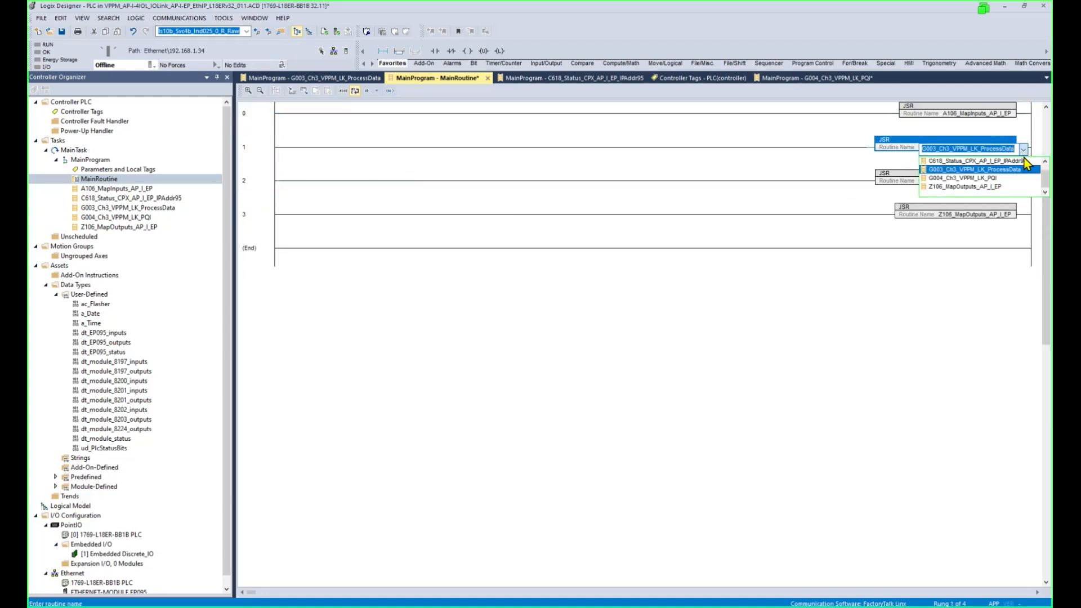
left_click(1023, 160)
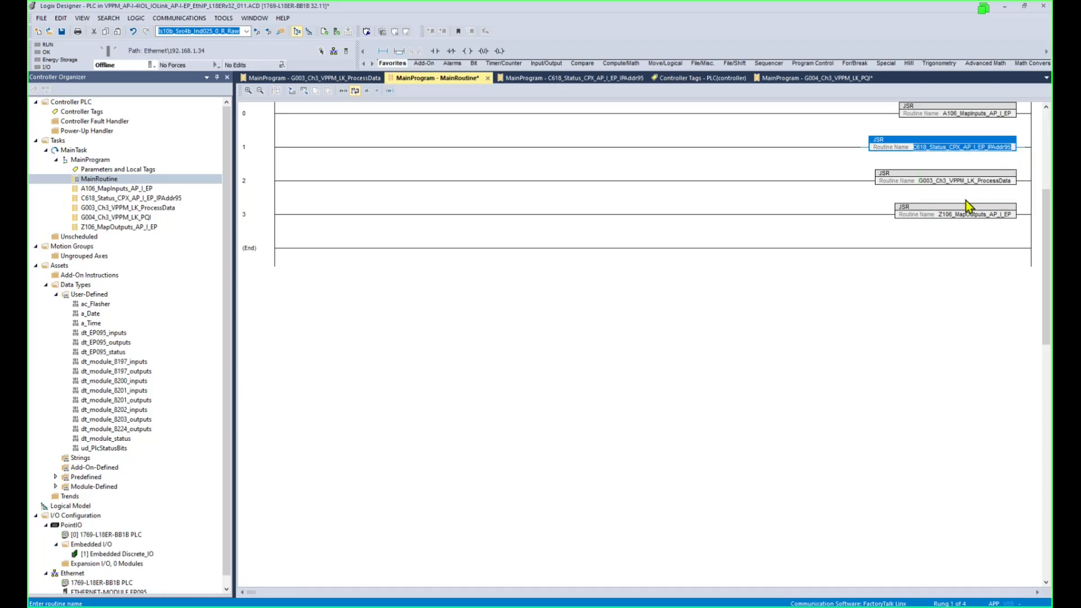
- Duplicate rung 2 of MainRoutine and set the JSR routine name on rung 3 to G004_Ch3_VPPM_LK_PQI
left_click(272, 184)
key("ctrl+c")
key("ctrl+v")
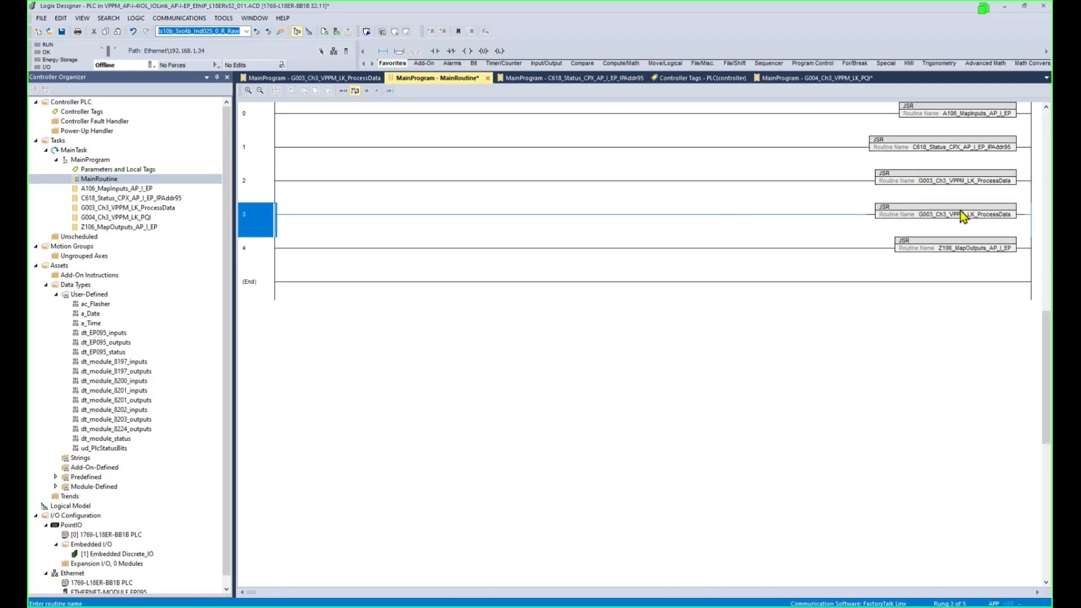
double_click(989, 216)
left_click(1023, 217)
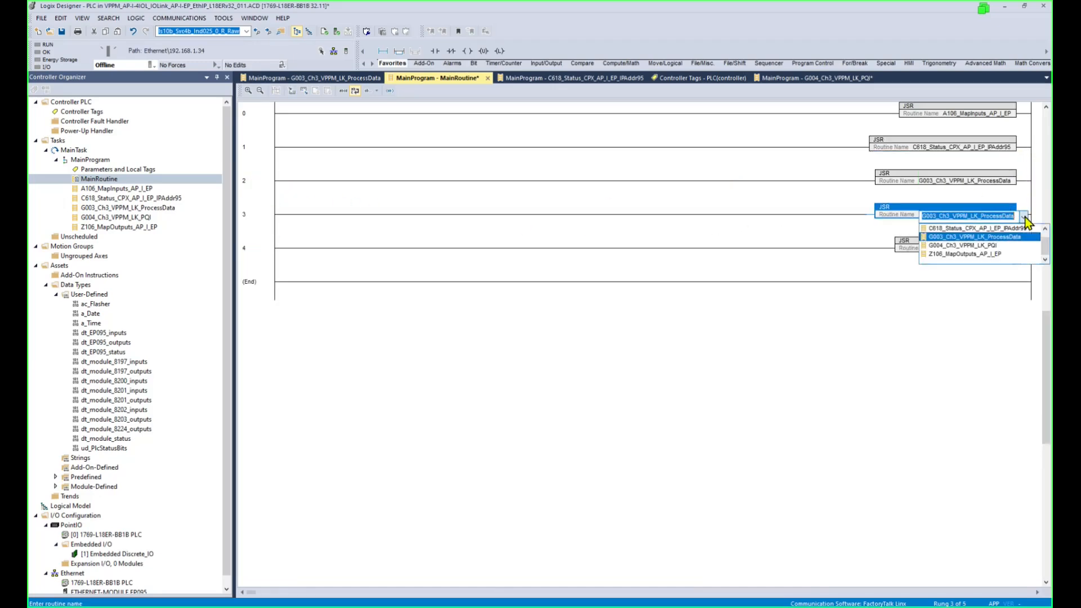
left_click(1005, 250)
left_click(816, 225)
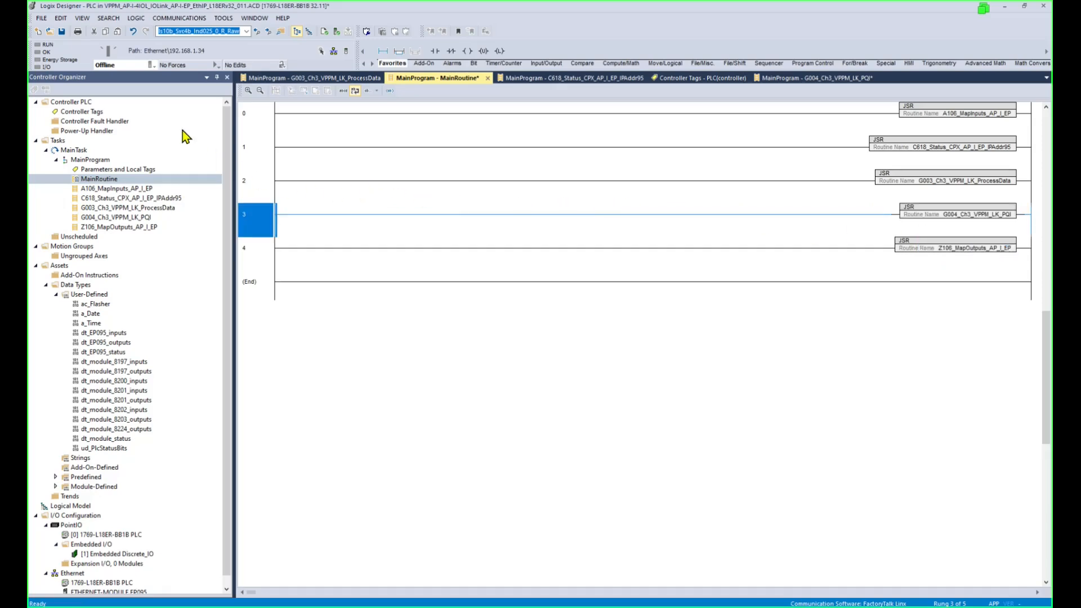
- Save the project and download it to the controller, putting the controller back in Remote Run mode
left_click(62, 31)
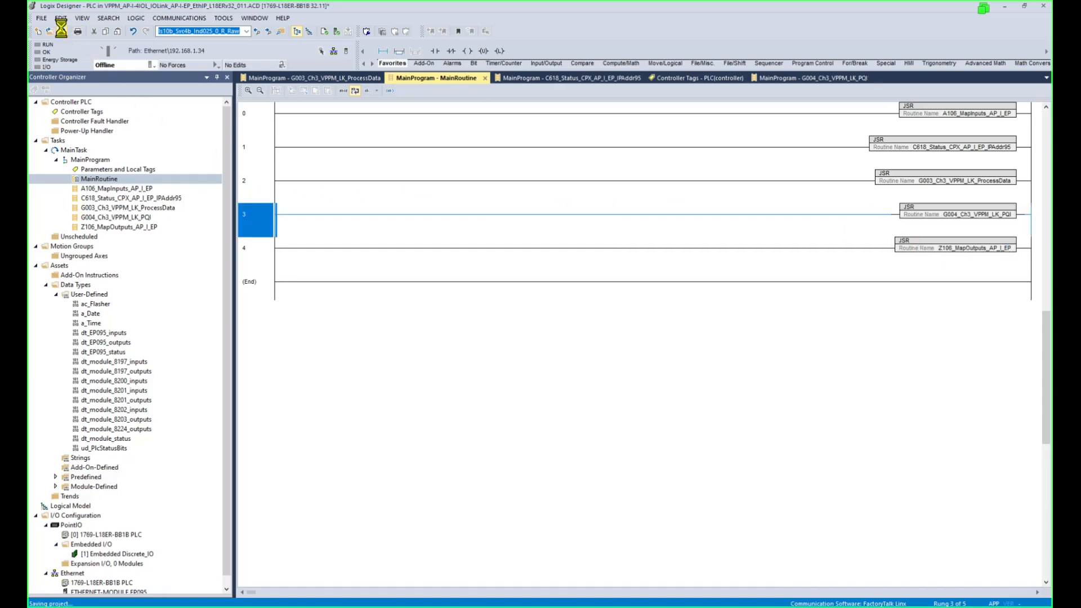
left_click(156, 66)
left_click(181, 105)
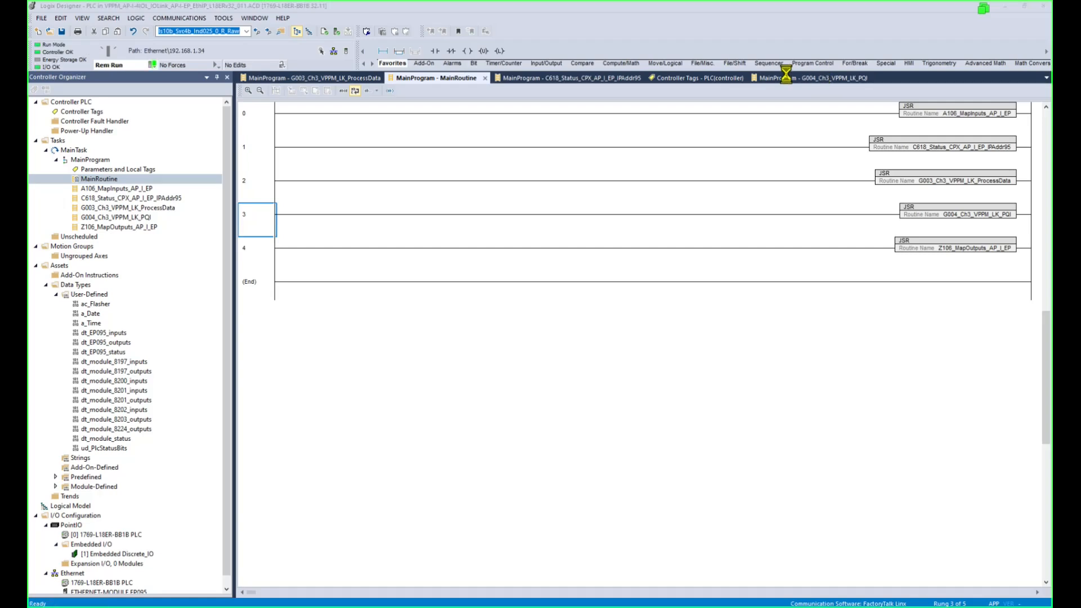
left_click(550, 499)
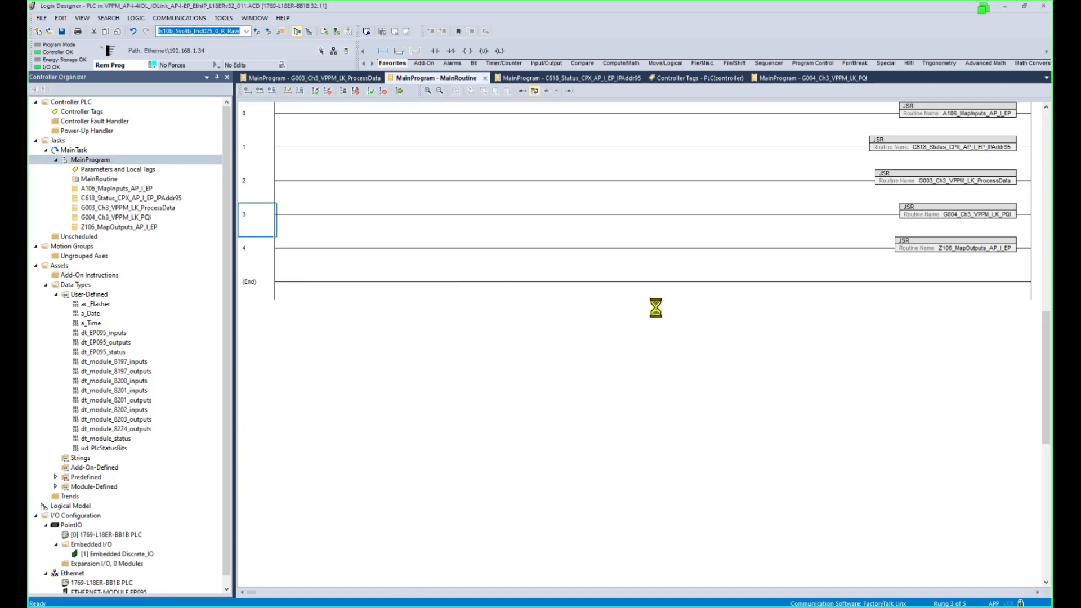
left_click(584, 333)
- Close MainRoutine and check the fault code, entry state and PLC.Module_Ok[16] coil online in C618_Status_CPX_AP_I_EP_IPAddr95
left_click(485, 78)
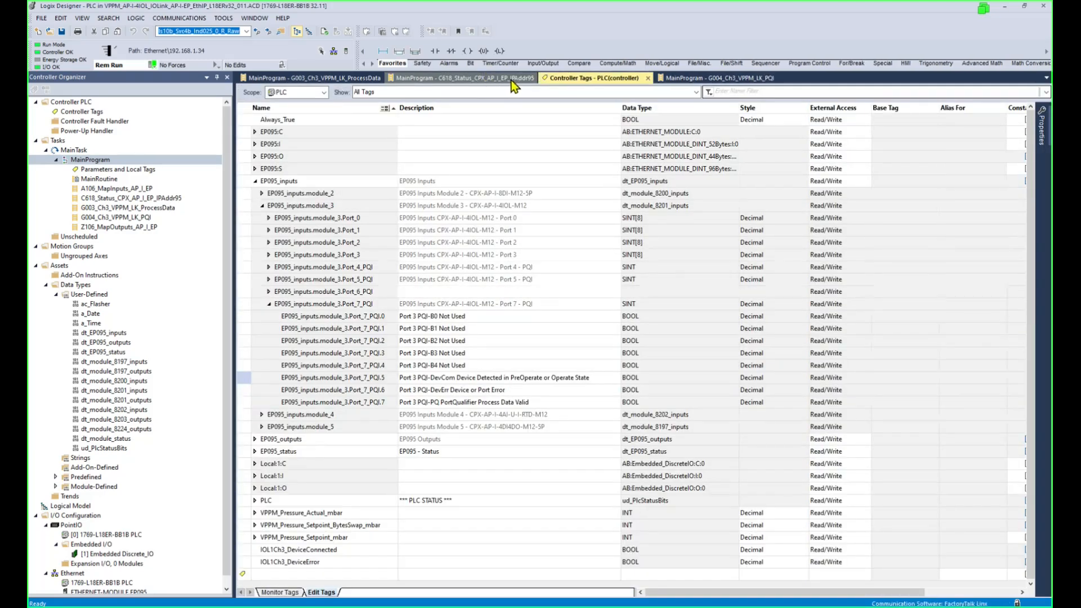
left_click(512, 81)
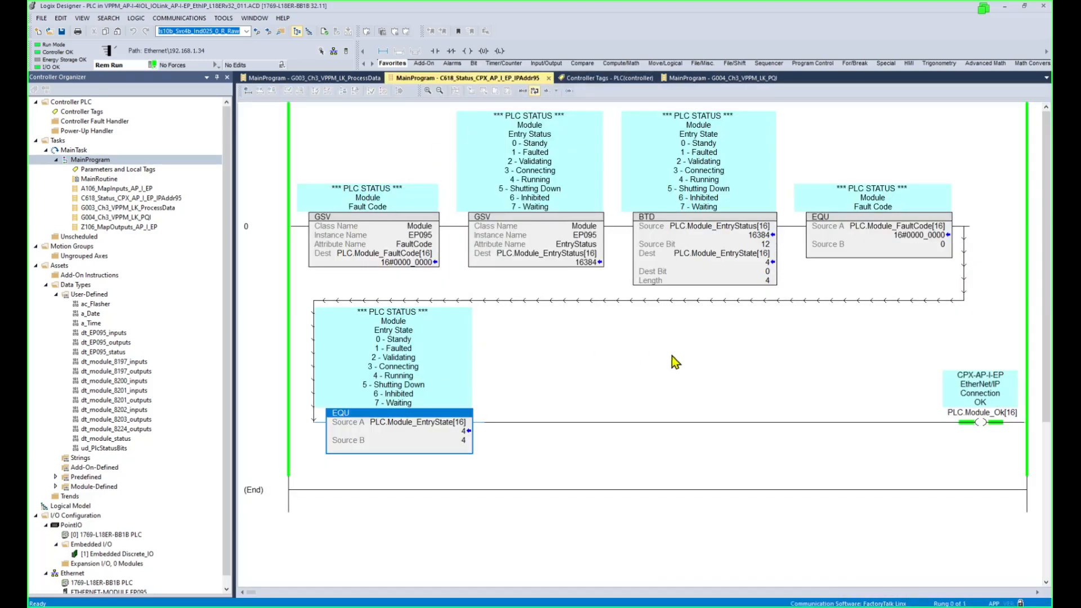
left_click(984, 425)
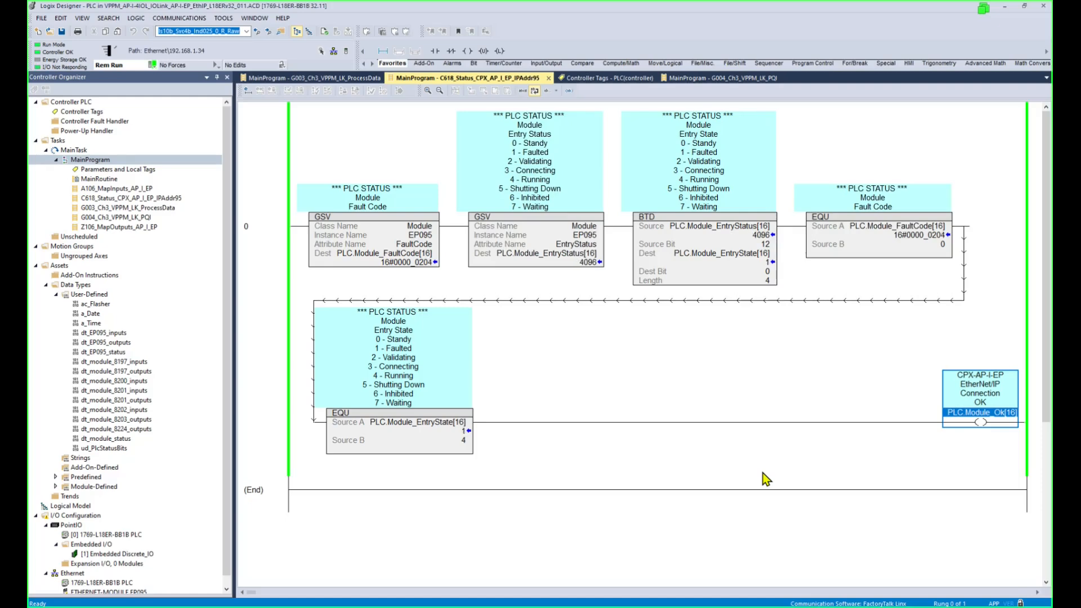
left_click_drag(228, 410, 220, 538)
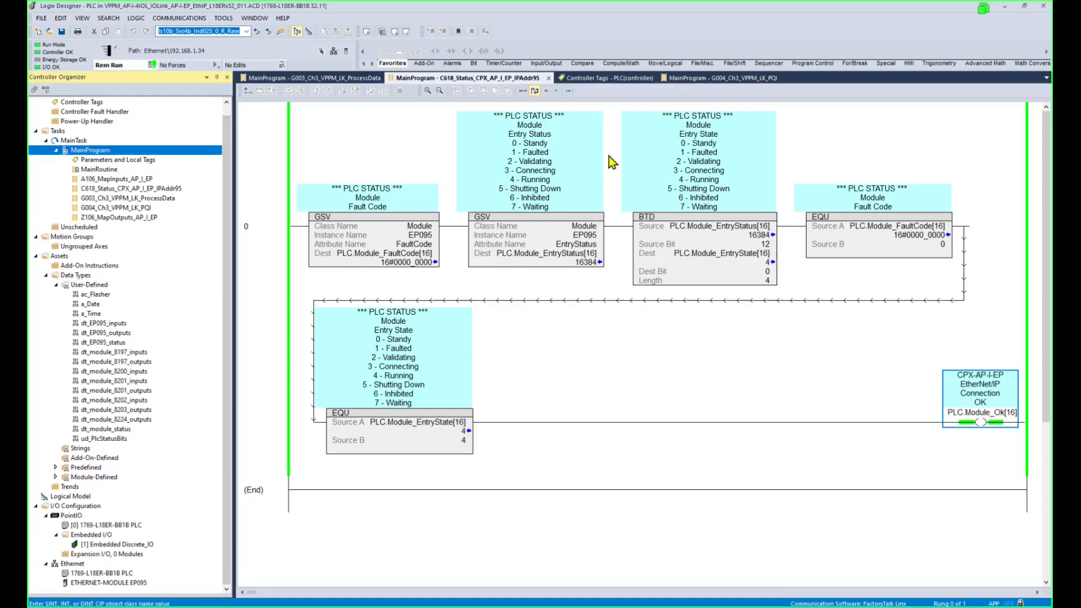
- Check the IOL1Ch3_DeviceConnected and IOL1Ch3_DeviceError rungs online in G004_Ch3_VPPM_LK_PQI
left_click(744, 78)
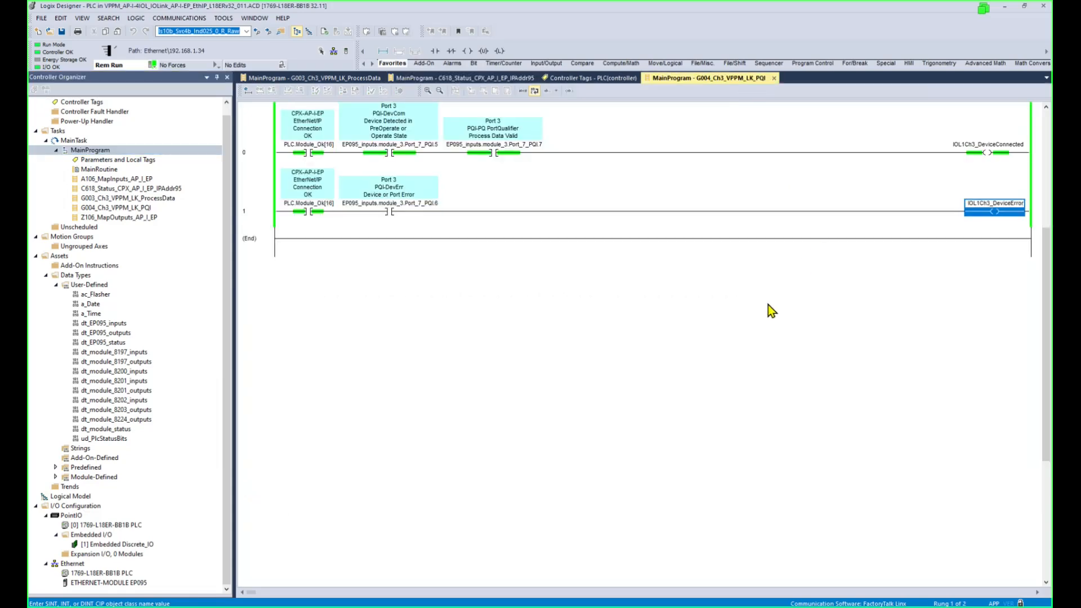
left_click(985, 155)
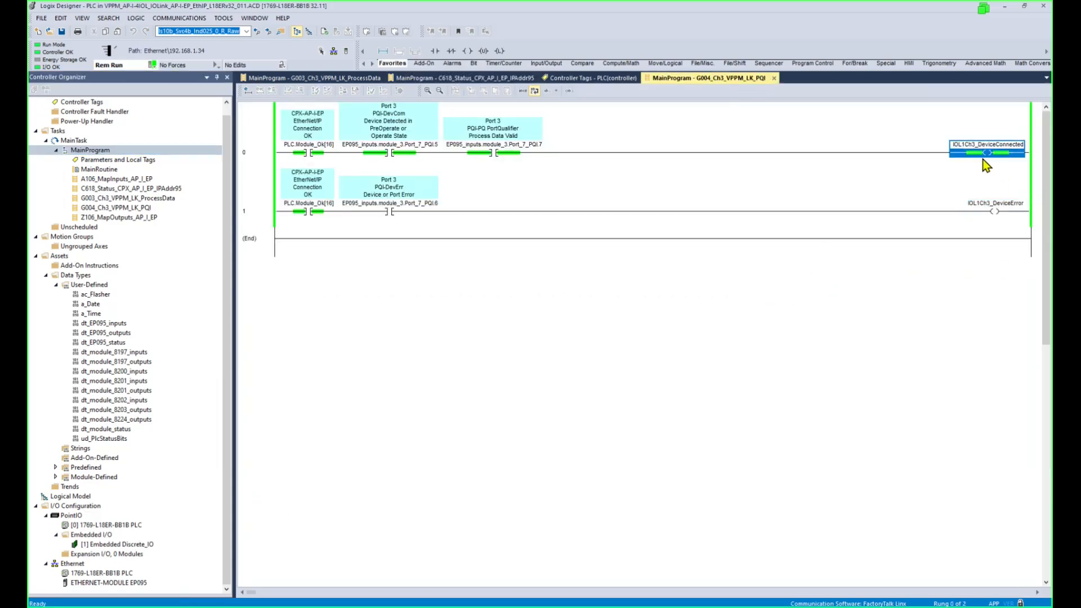
scroll(947, 210, "up", 2)
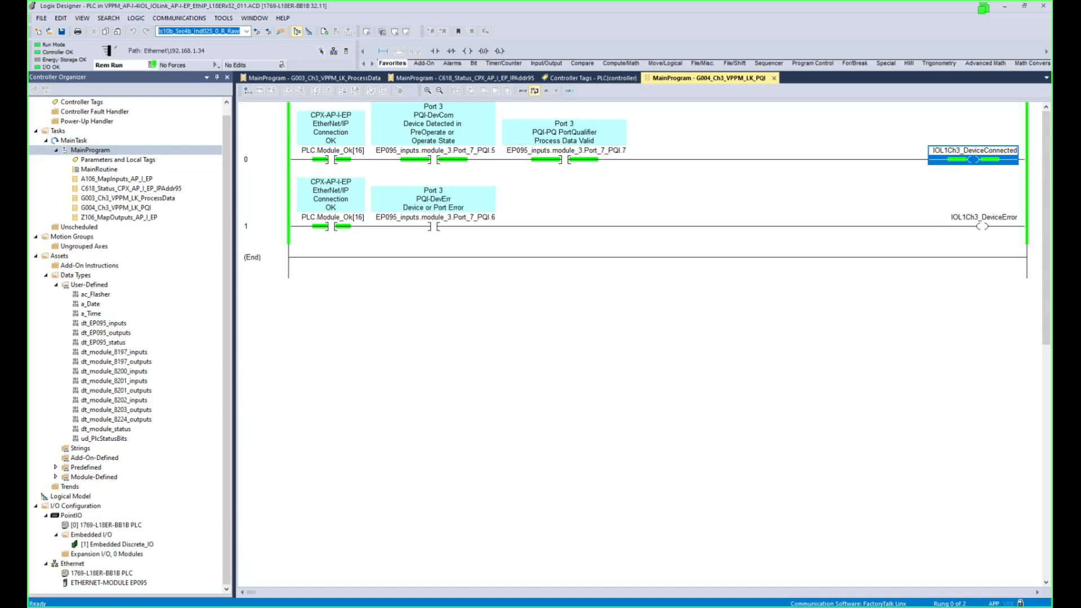
- Save the project with the data uploaded from the controller and go offline
left_click(152, 64)
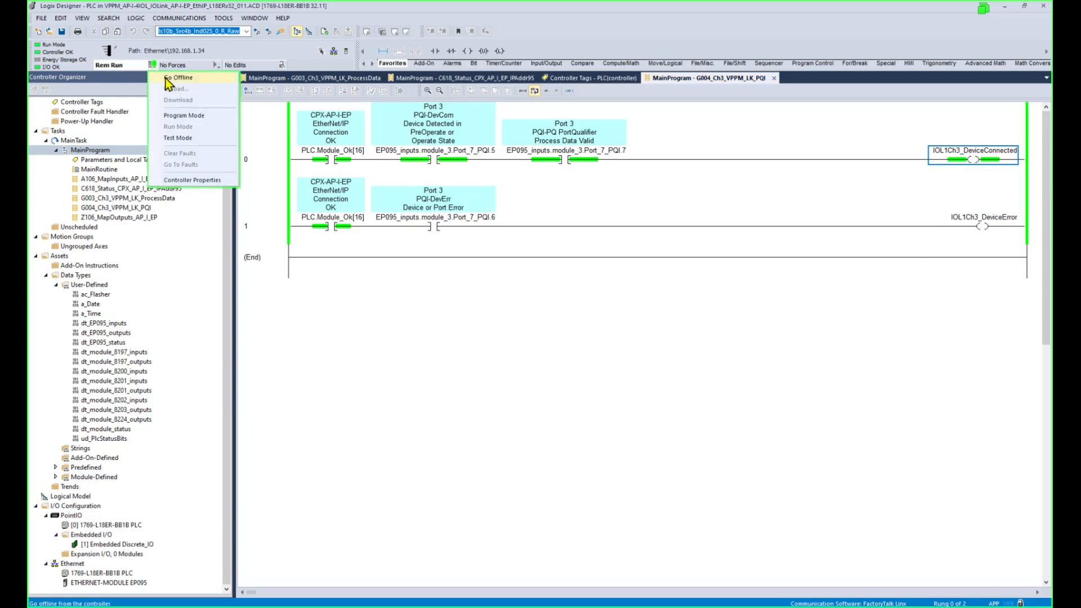
left_click(62, 31)
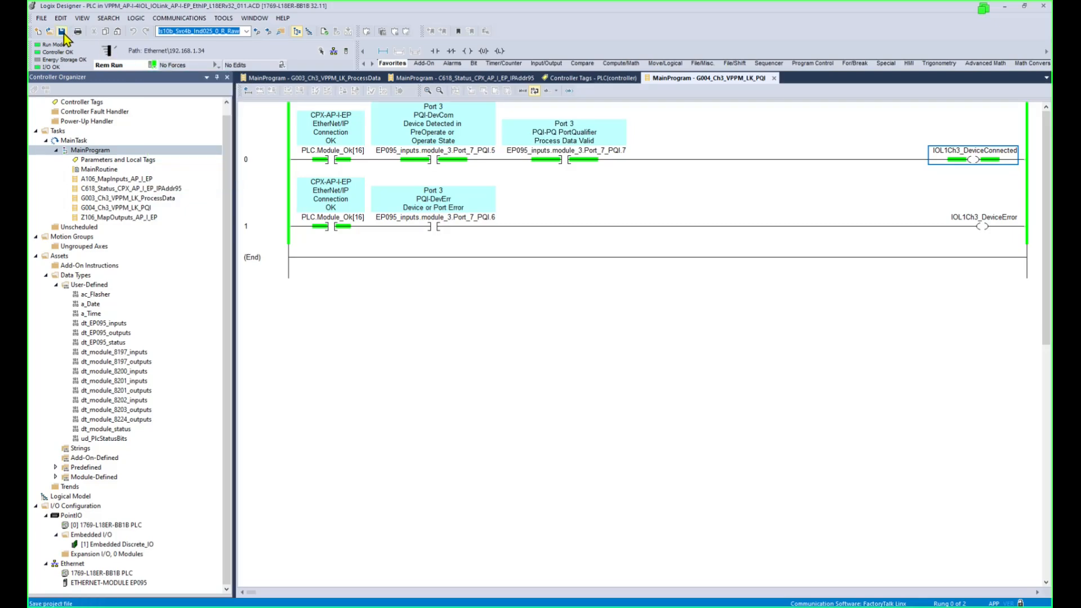
left_click(540, 340)
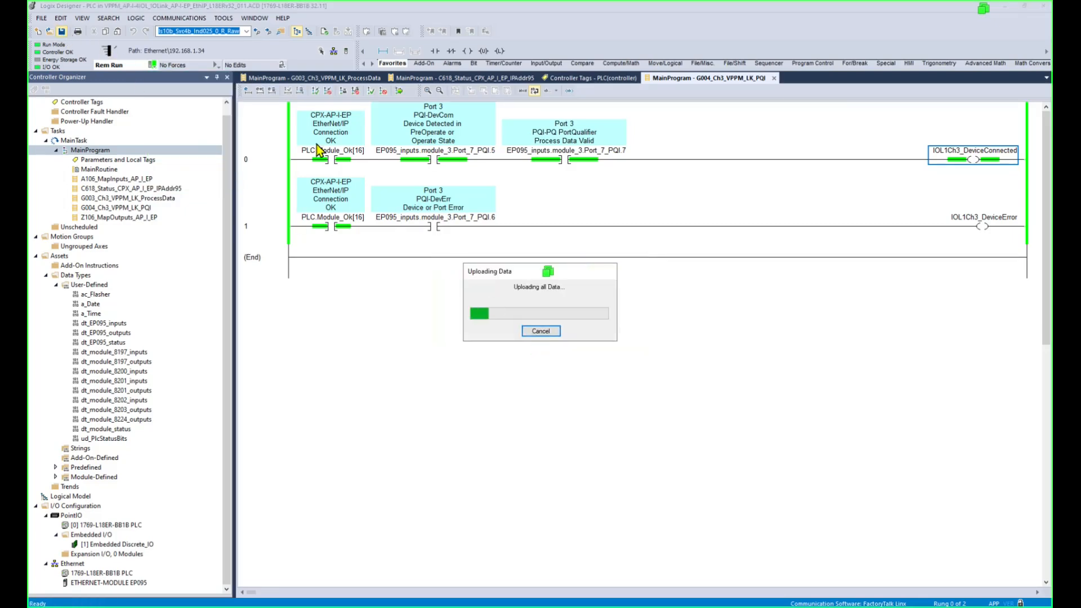
left_click(152, 65)
left_click(167, 79)
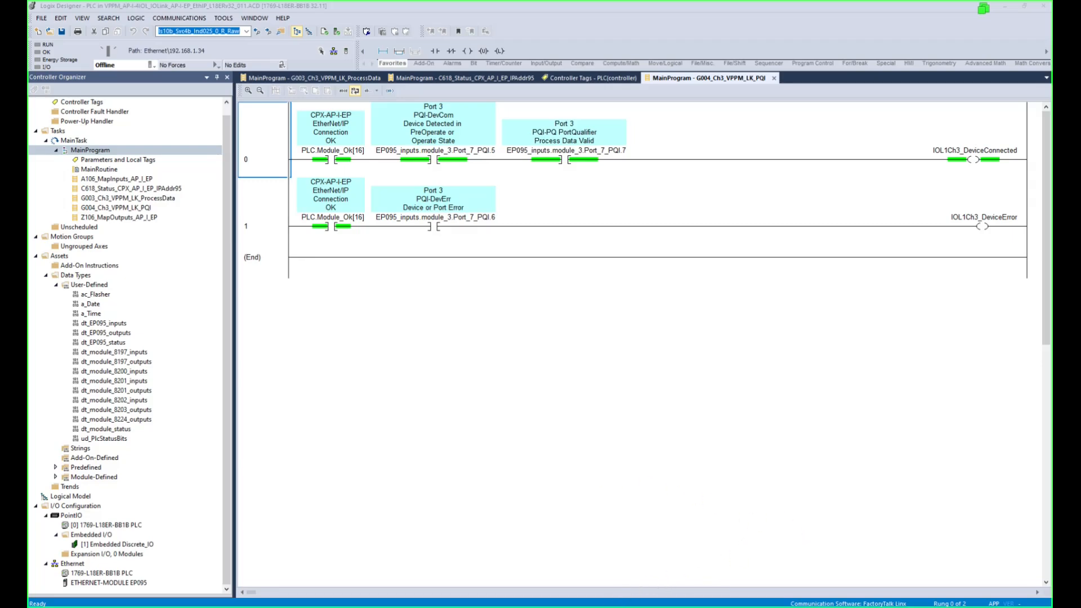
- Switch to Nitro PDF Pro and examine the error number and fault clearance tables in the VPPM operating instructions
key("alt+Tab")
scroll(541, 473, "down", 1)
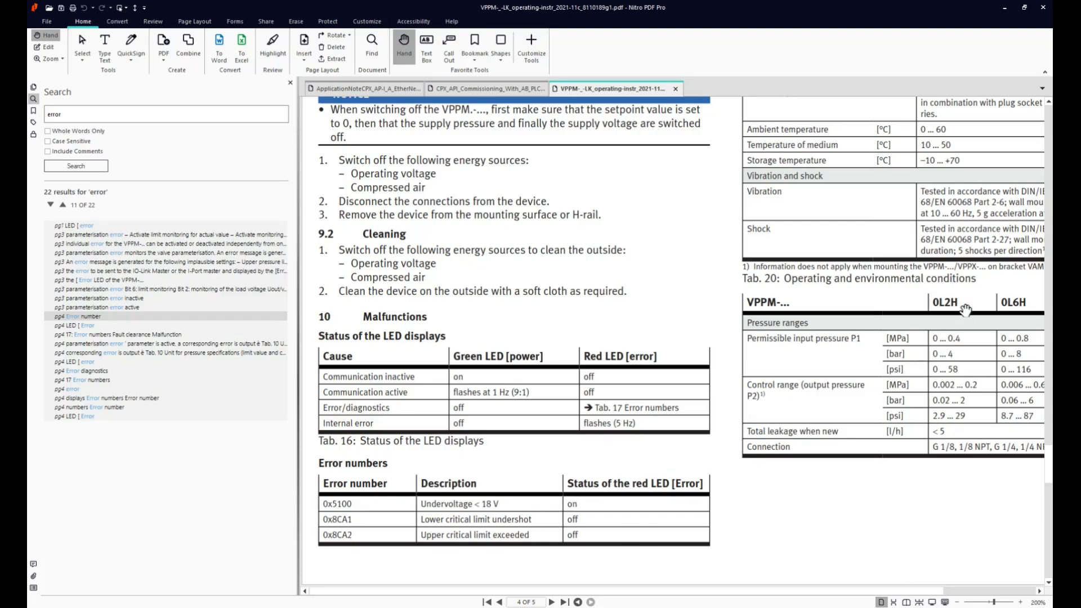
left_click_drag(957, 261, 897, 499)
scroll(945, 273, "up", 4)
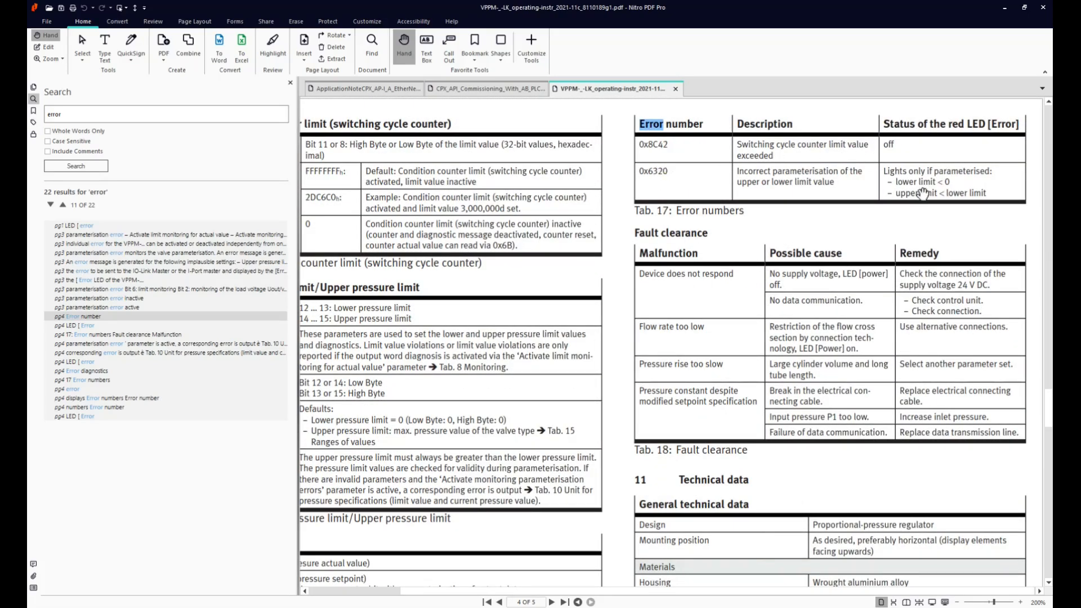
scroll(731, 336, "down", 1)
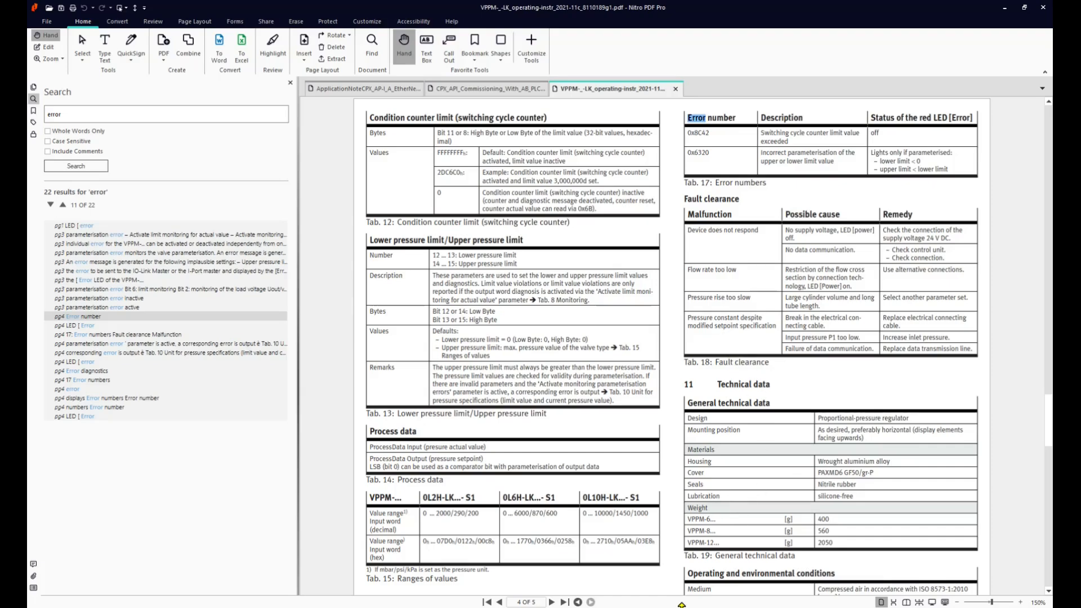
- Switch back to Logix Designer and monitor the EP095_status tag from the CPS instruction on rung 1 of A106_MapInputs_AP_I_EP
key("alt+Tab")
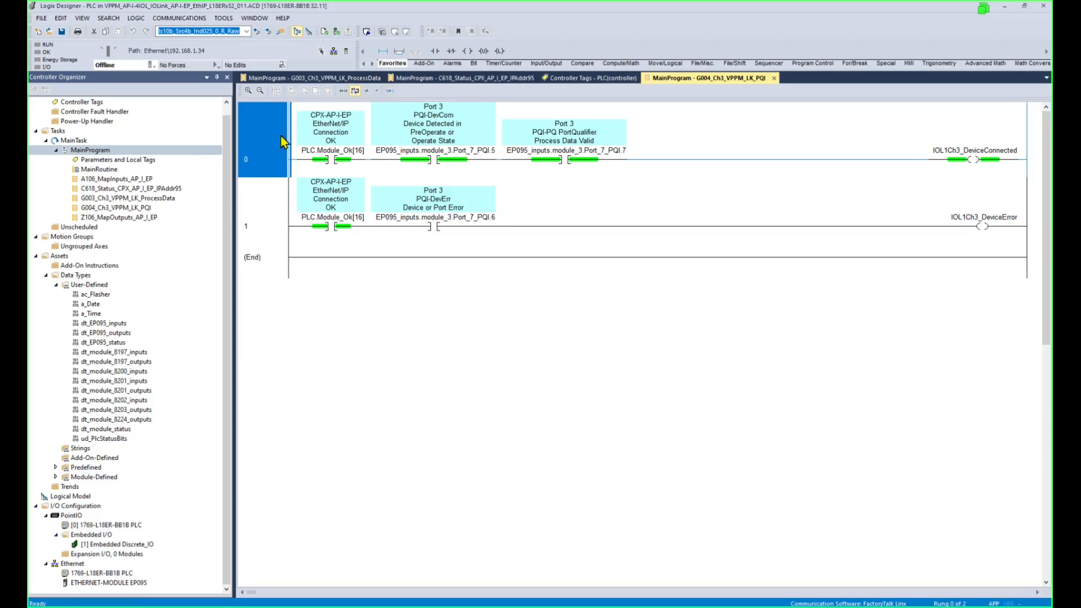
left_click(132, 179)
double_click(132, 179)
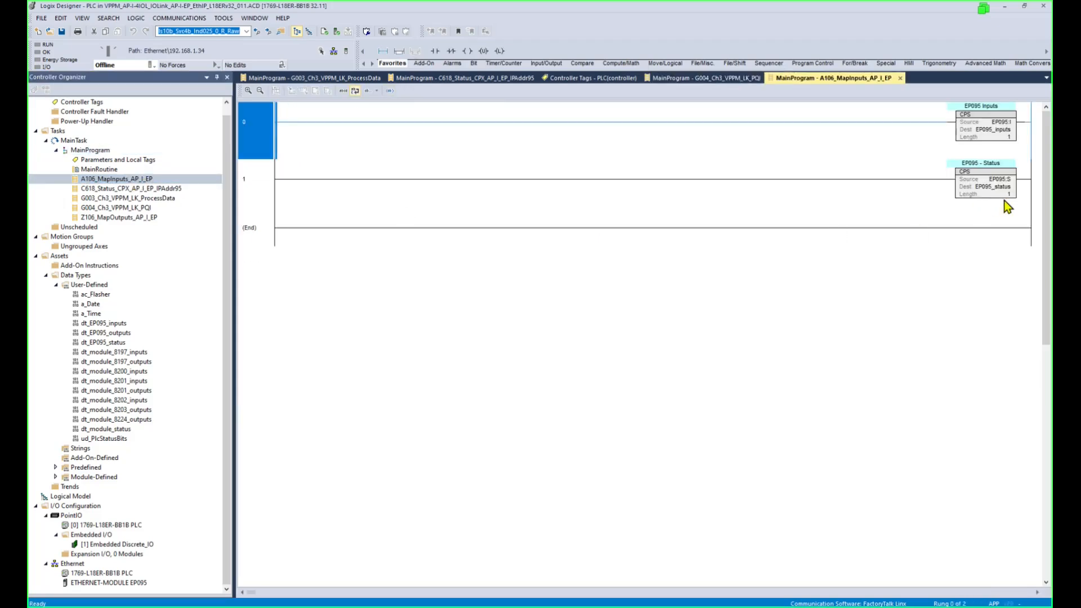
left_click(1005, 187)
right_click(1003, 191)
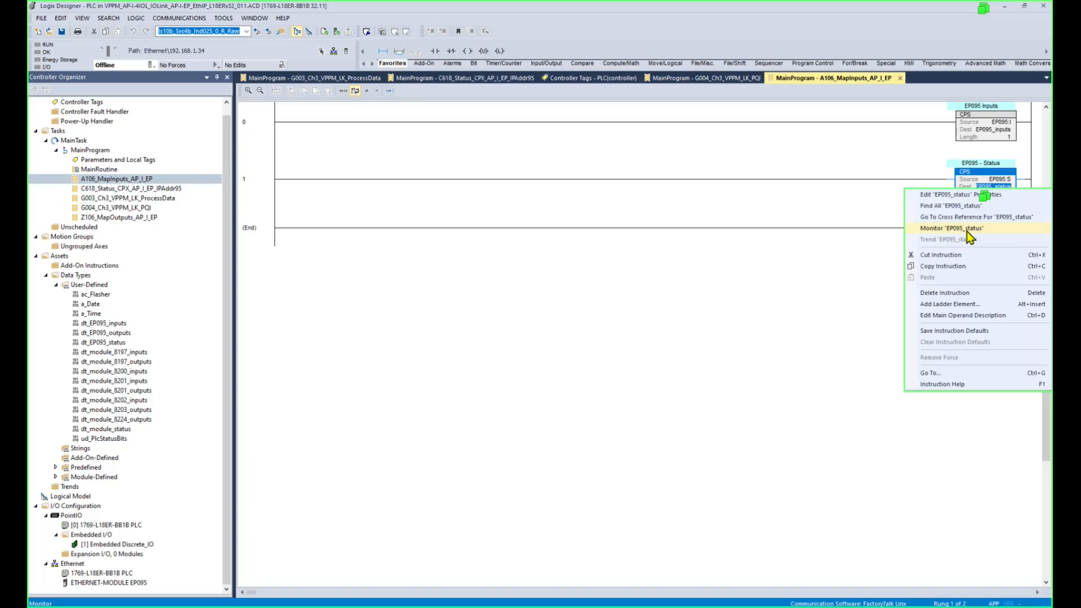
left_click(863, 323)
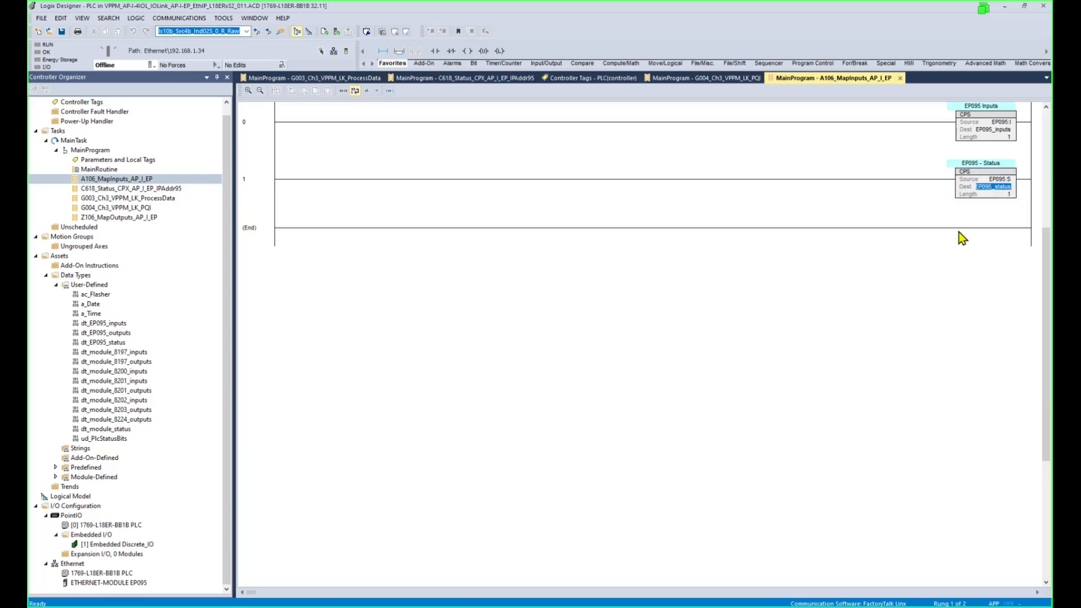
scroll(959, 232, "up", 3)
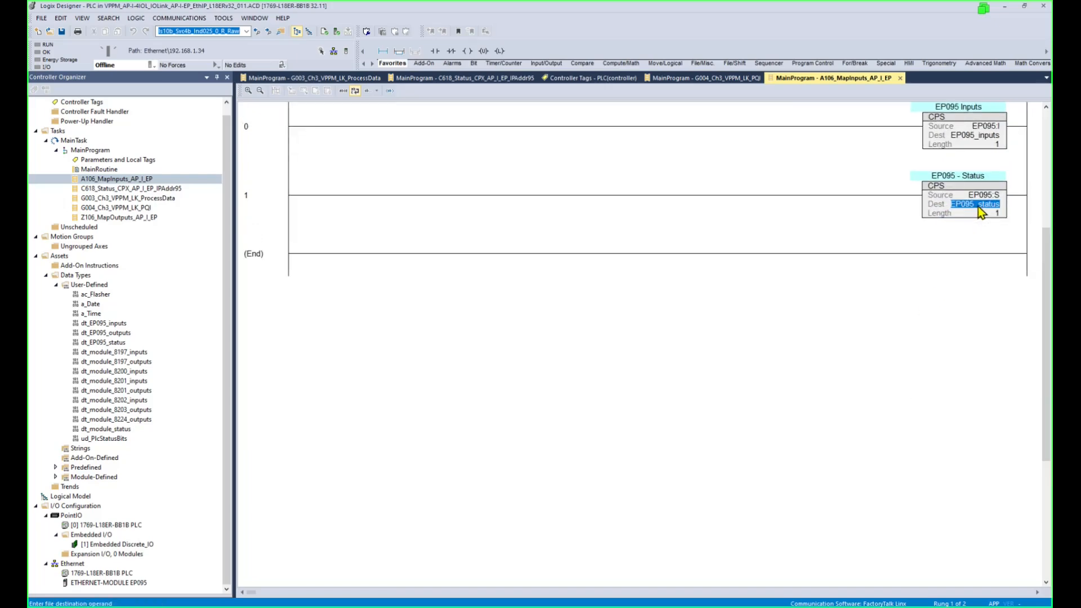
right_click(978, 206)
left_click(957, 248)
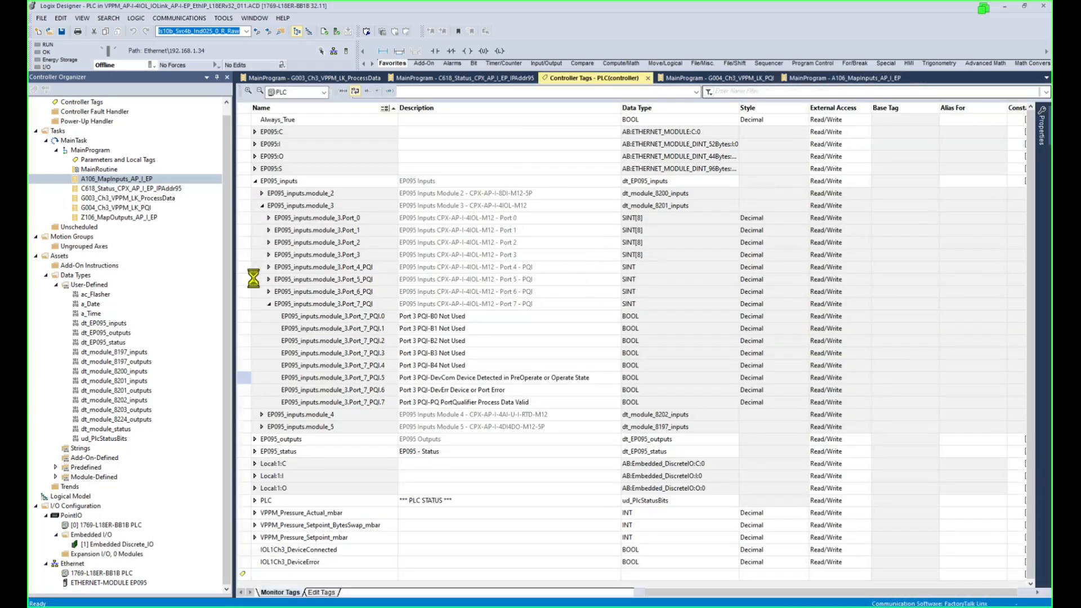
- Examine the count_active_diagnosis, module_with_latest_diagnosis and latest_diagnosis_code members of EP095_status
left_click(255, 206)
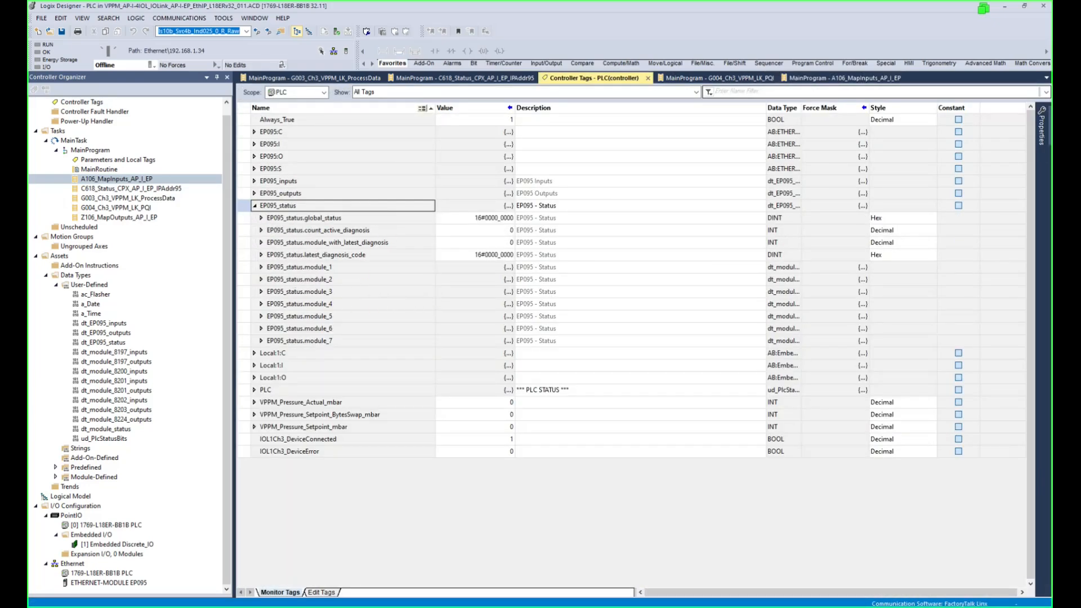
left_click(389, 230)
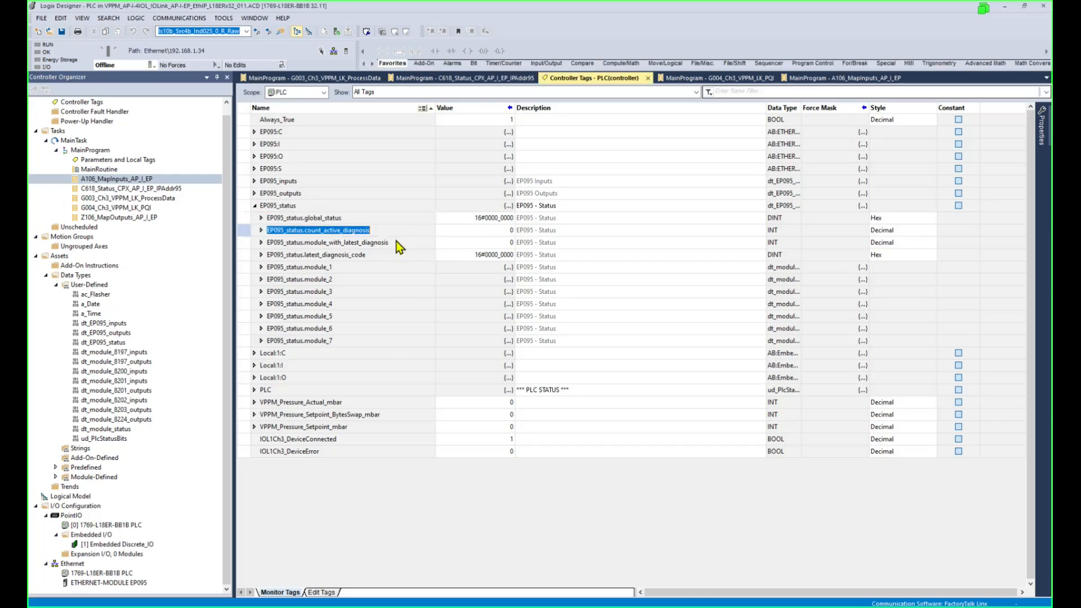
left_click(396, 242)
left_click(396, 254)
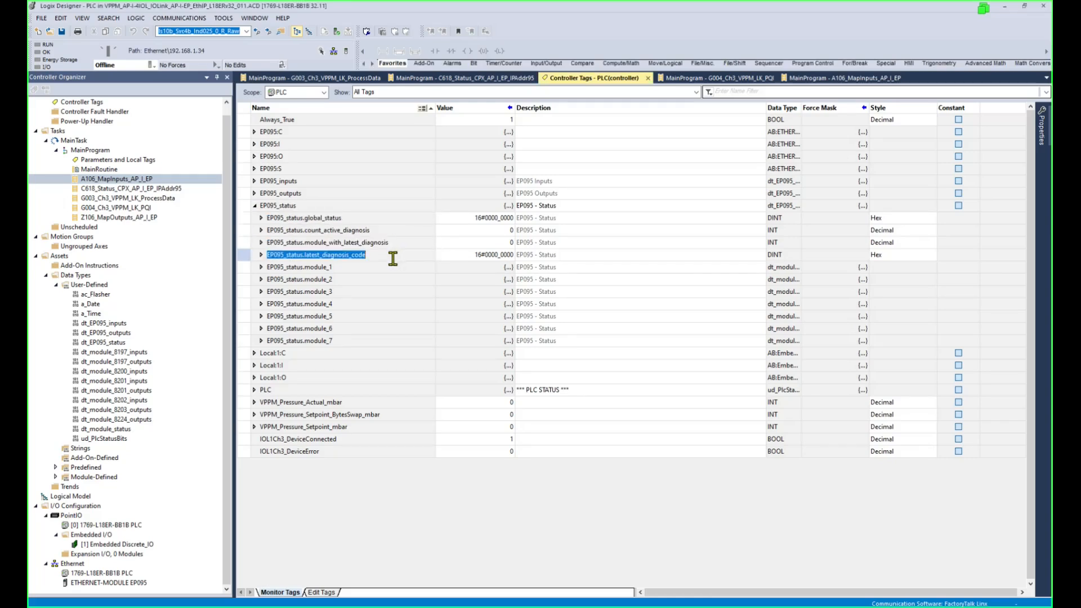
- Examine the module_no, submodule_no, present_state, diagnosis_state and diagnosis_code members of EP095_status.module_3
left_click(366, 291)
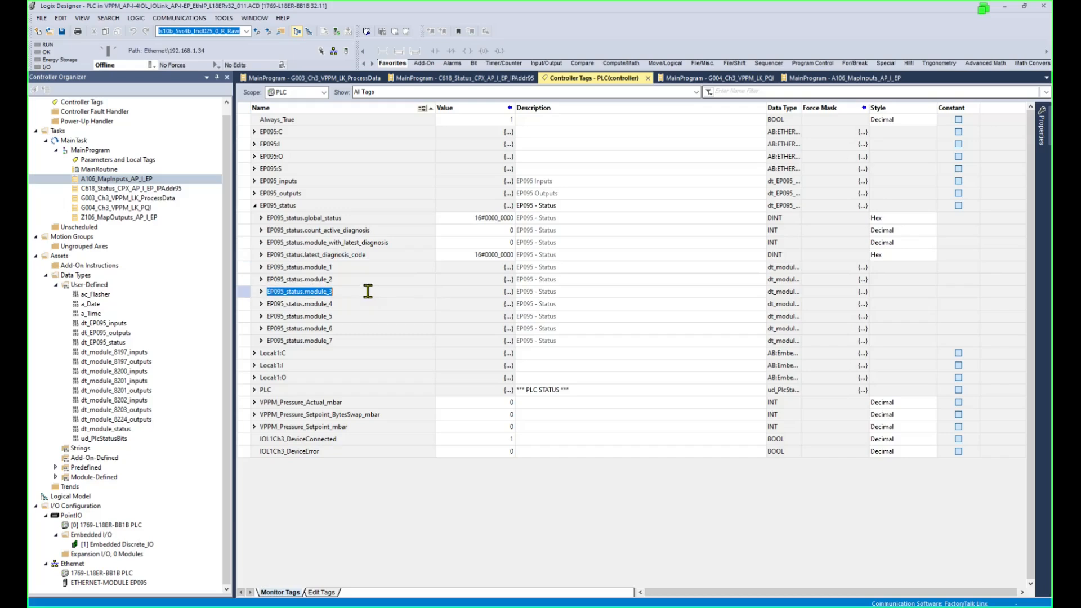
left_click(261, 291)
left_click(397, 365)
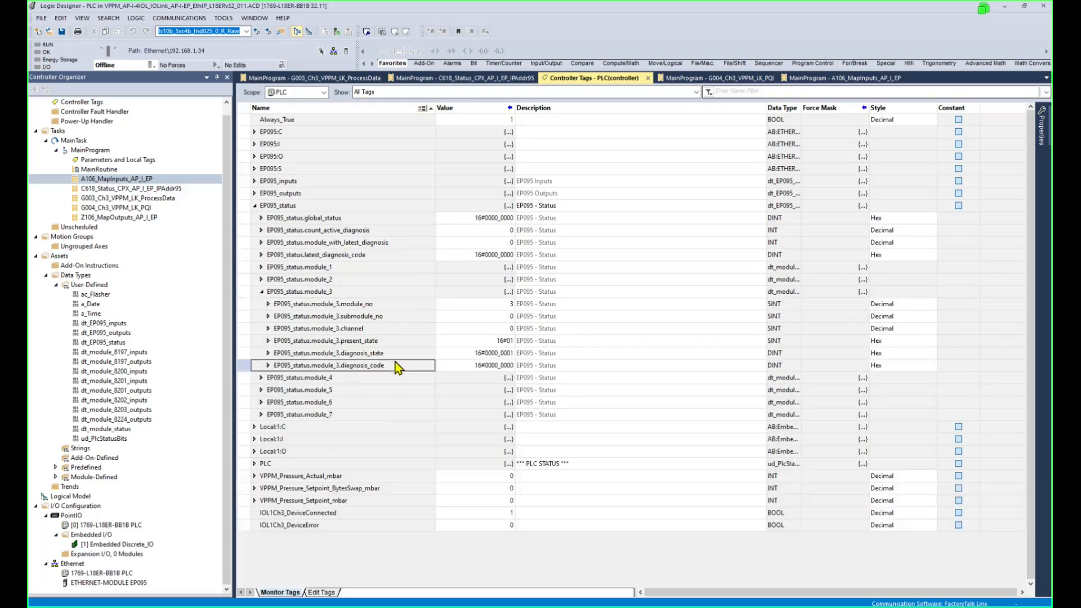
left_click(397, 353)
left_click(394, 340)
left_click(391, 316)
left_click(389, 304)
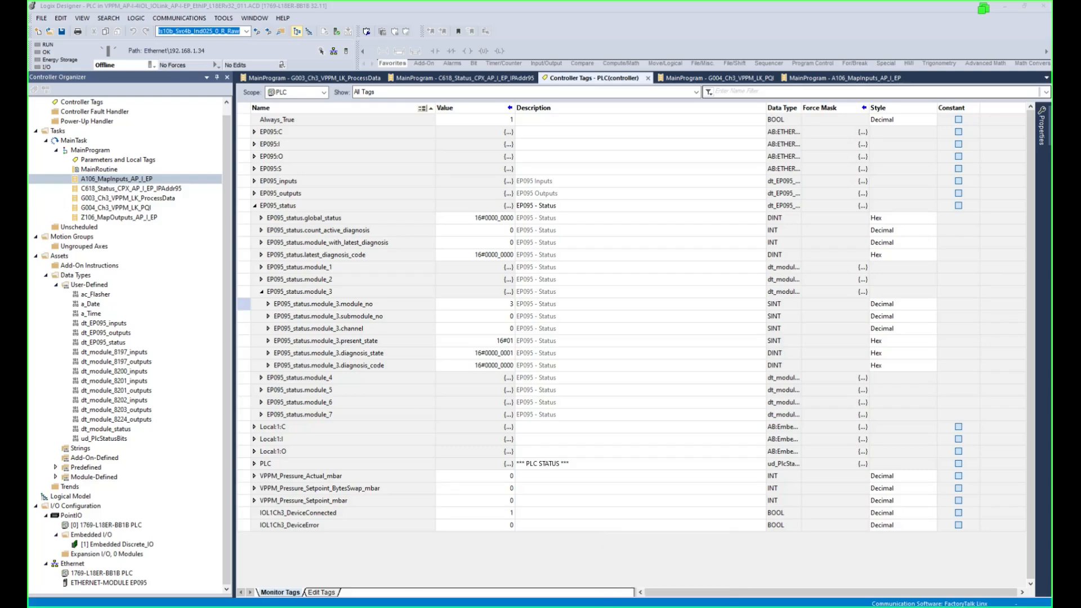
- Switch to the Excel workbook of VPPM error numbers and examine the ICP ID (Hex) column on Sheet1
left_click_drag(530, 607, 572, 49)
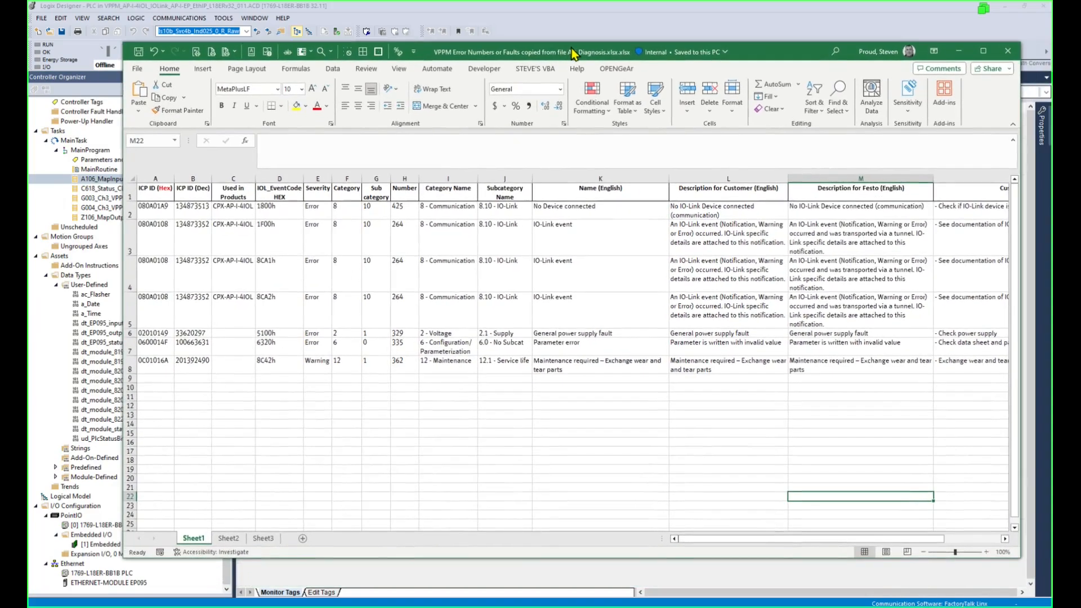
double_click(746, 52)
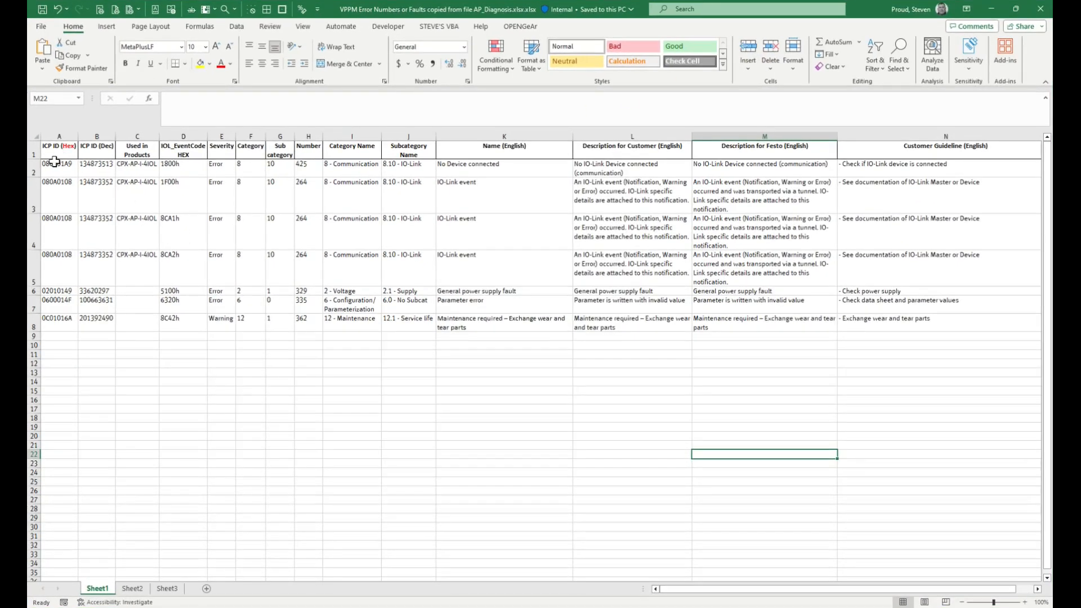
left_click_drag(54, 166, 67, 317)
scroll(67, 317, "up", 3)
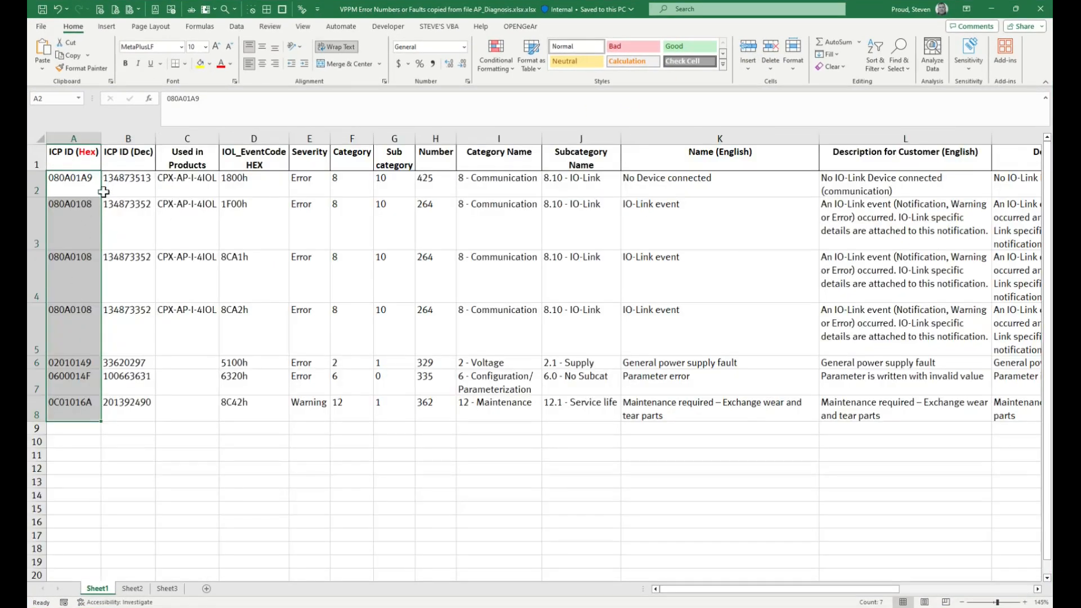
- Compare EP095_status.module_3.diagnosis_code in Logix Designer with the IOL_EventCode HEX and ICP ID (Hex) columns in the Excel workbook
key("alt+Tab")
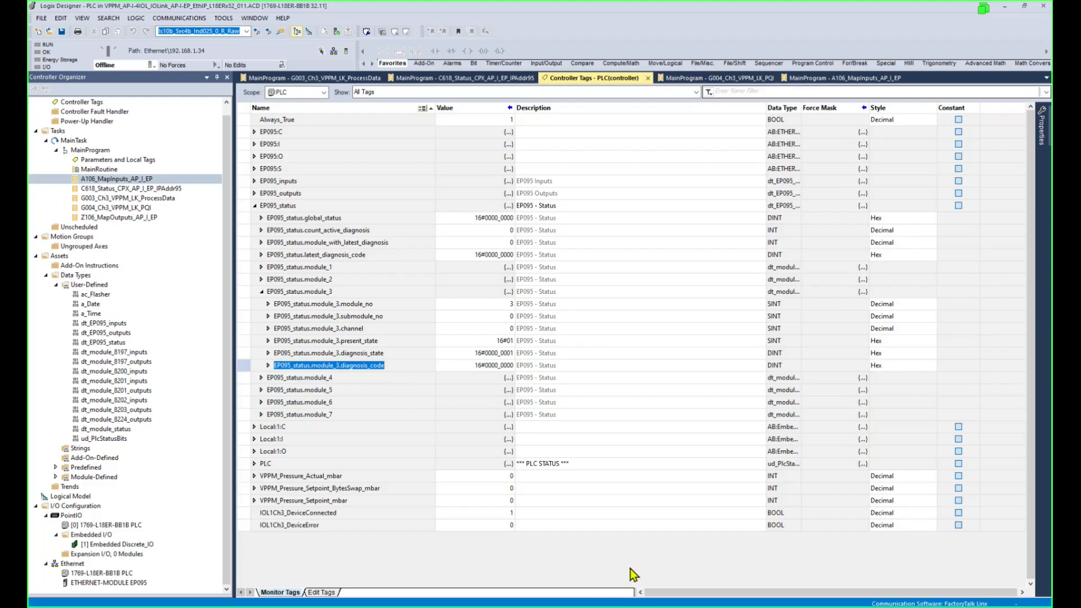
mouse_move(667, 606)
left_click(667, 573)
left_click_drag(260, 184, 263, 403)
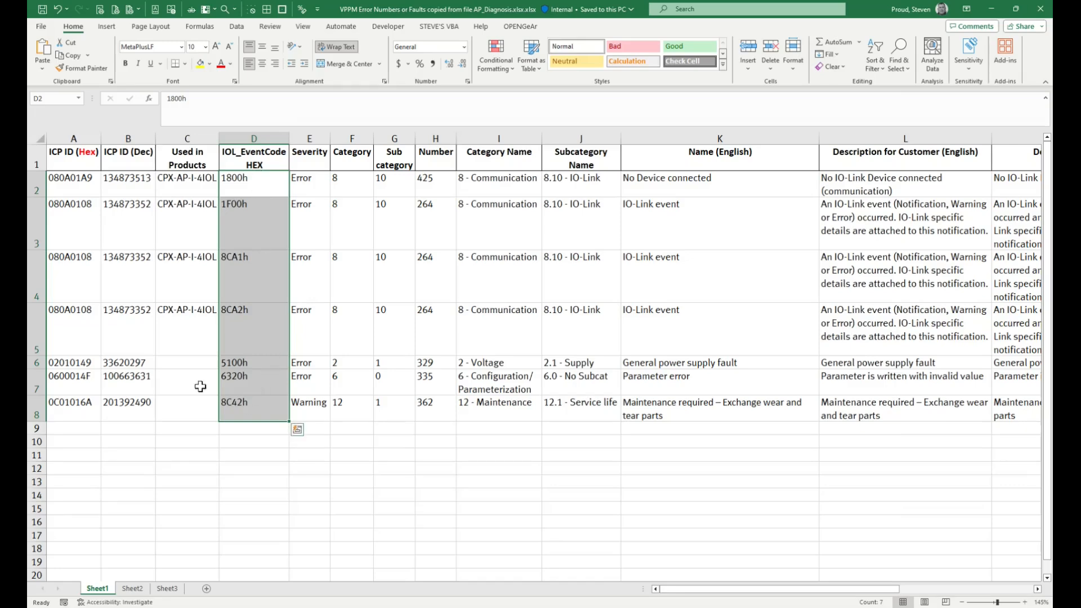
left_click(81, 177)
left_click_drag(81, 178, 76, 400)
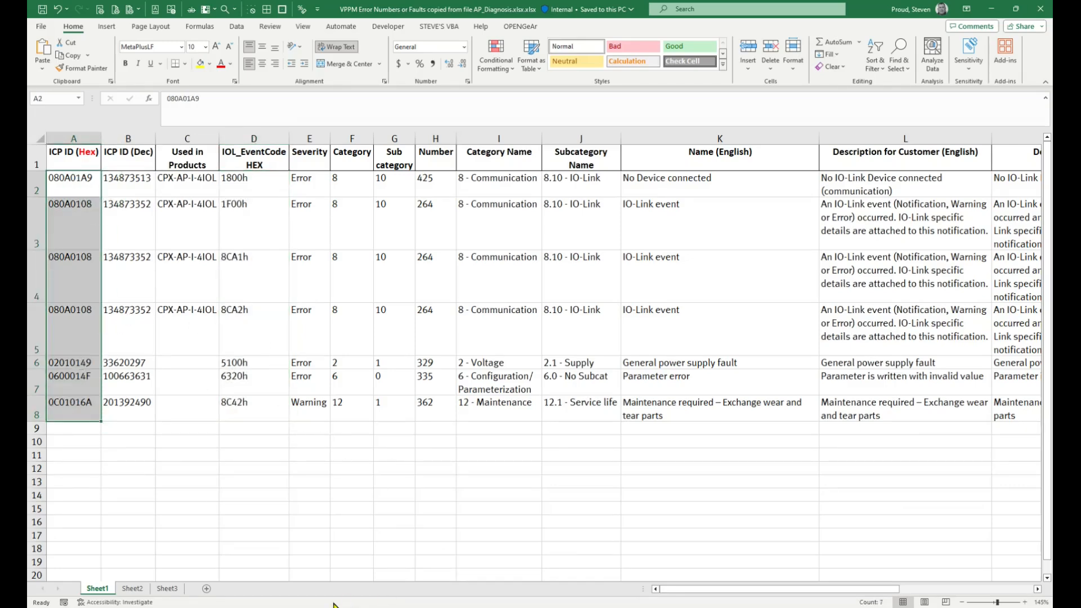
- Switch back to Logix Designer and add a ladder diagram routine named G005_Ch3_VPPM_LK_Diagnostics to MainProgram
key("alt+Tab")
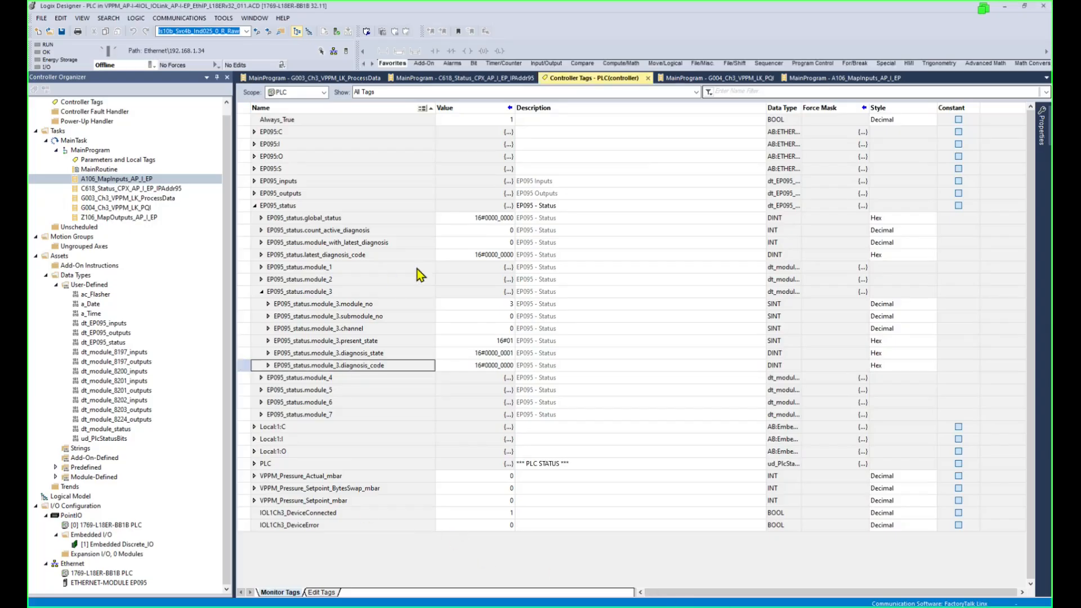
left_click(97, 151)
right_click(97, 150)
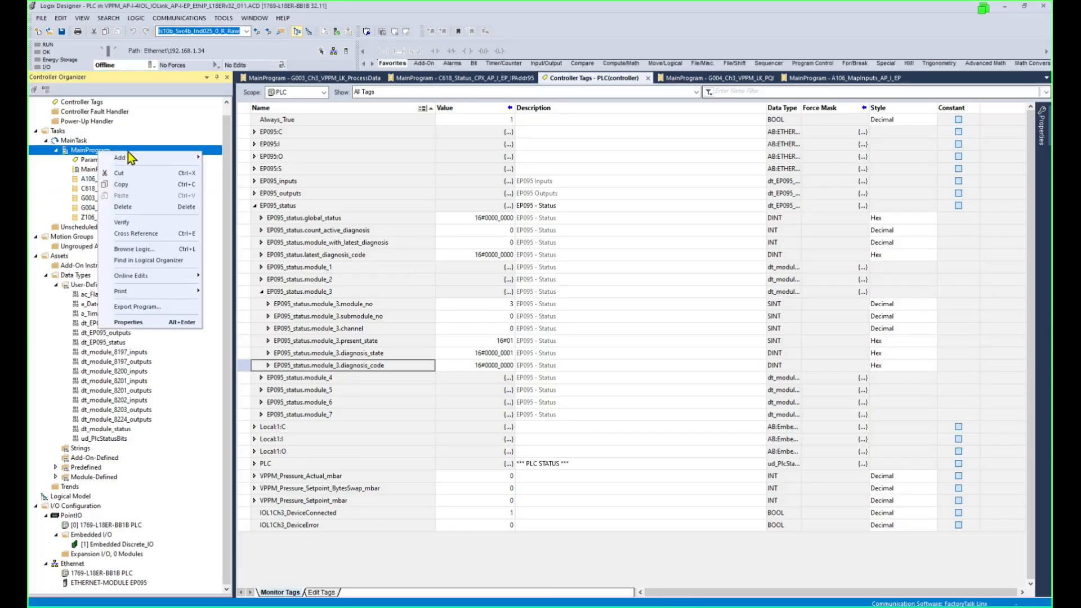
mouse_move(140, 160)
left_click(236, 158)
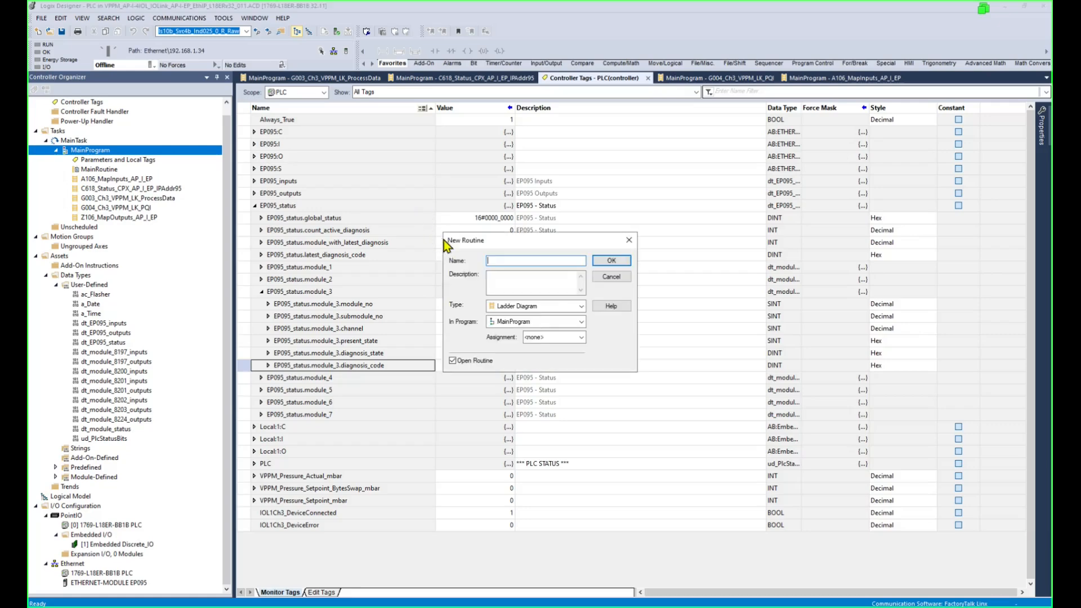
type("G005_Ch3_VPPM_LK_Diagnostics")
left_click_drag(579, 260, 547, 260)
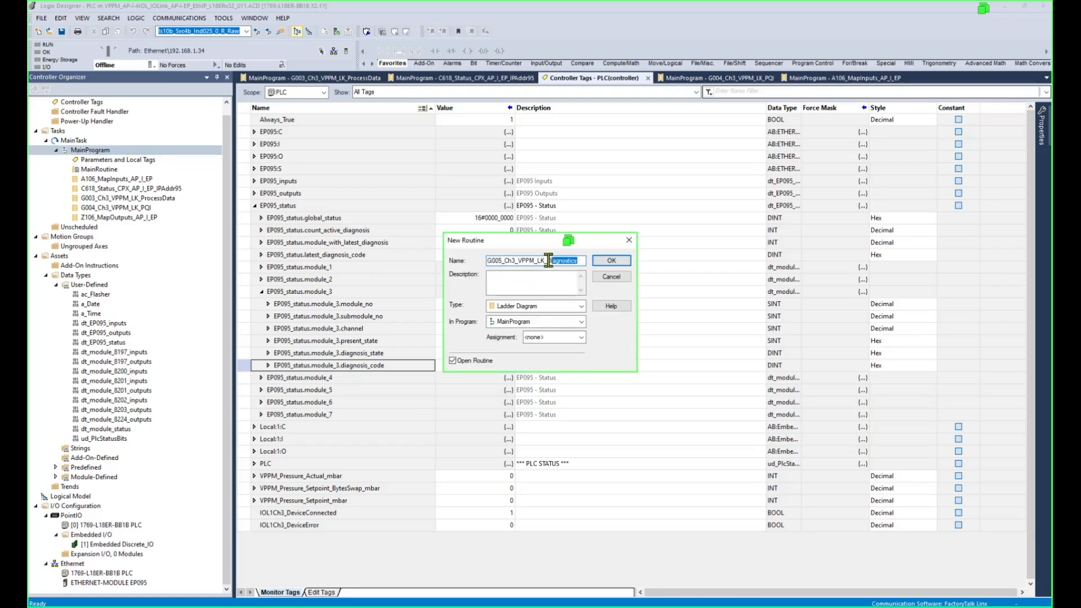
left_click(611, 260)
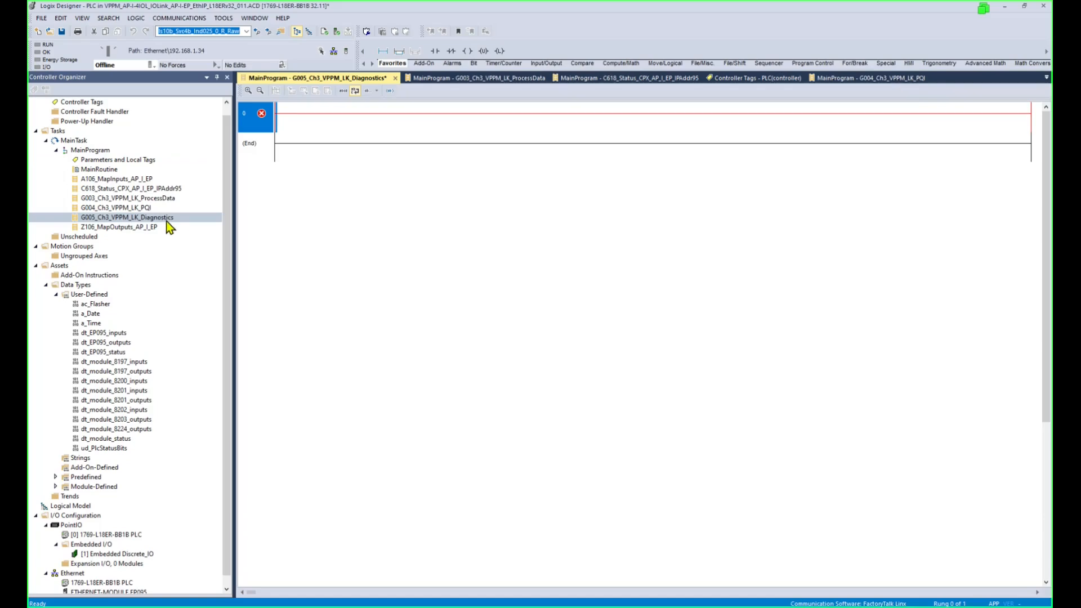
- Paste six described BOOL controller tags, VPPM_LK_0_EventCode_8c42, _8ca1, _8ca2, _0010, _5100 and _6320, below the existing tags
left_click(762, 77)
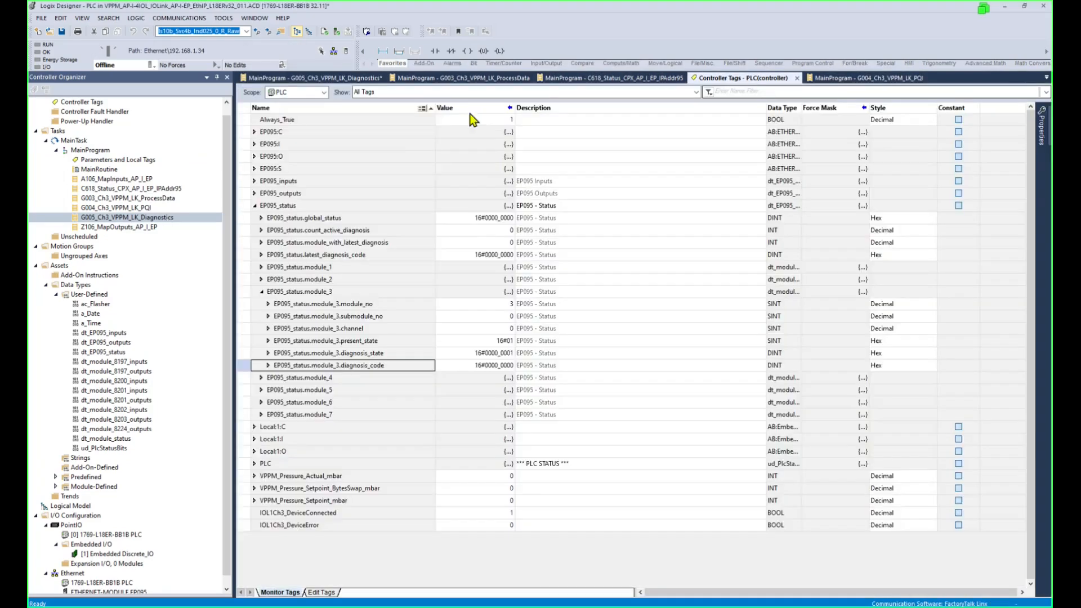
left_click(325, 593)
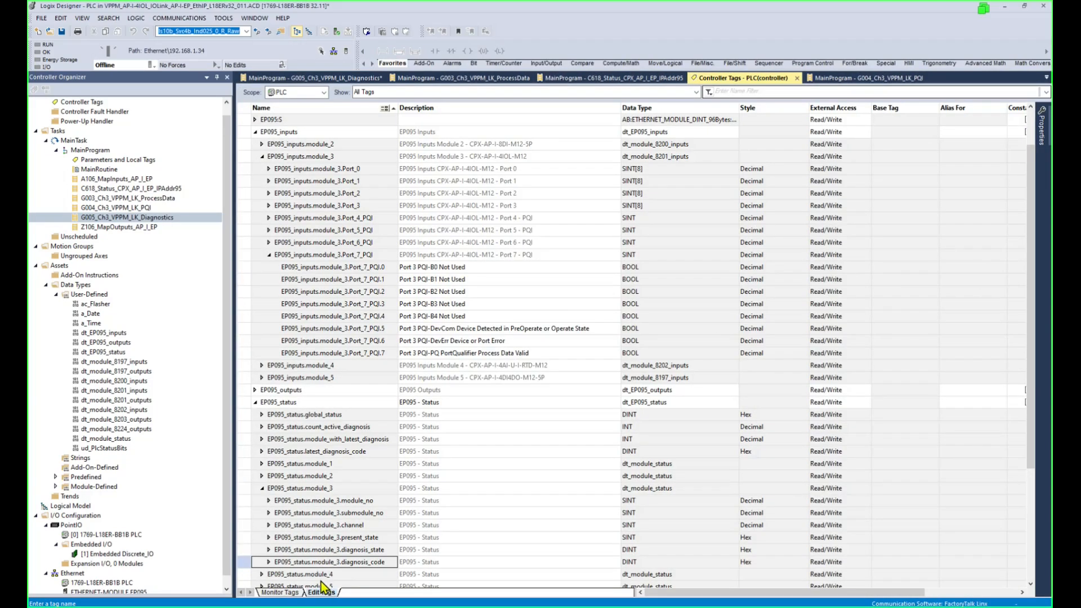
left_click_drag(1030, 237, 1026, 484)
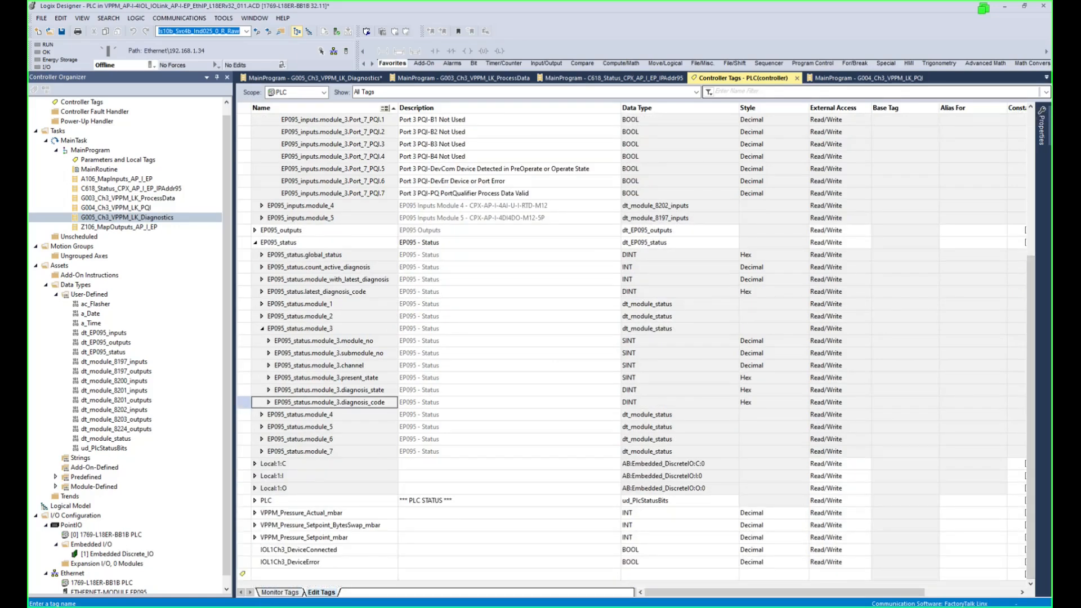
left_click(319, 574)
key("ctrl+v")
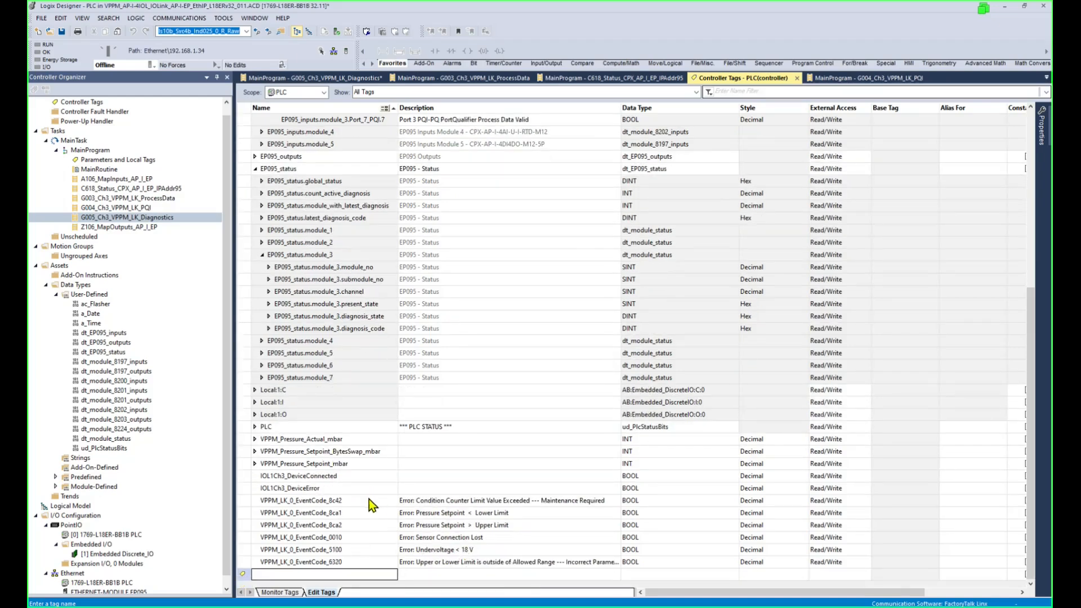
- Examine the names and error descriptions of the six VPPM_LK_0_EventCode tags, from 8c42 to 6320
left_click(364, 500)
left_click(357, 513)
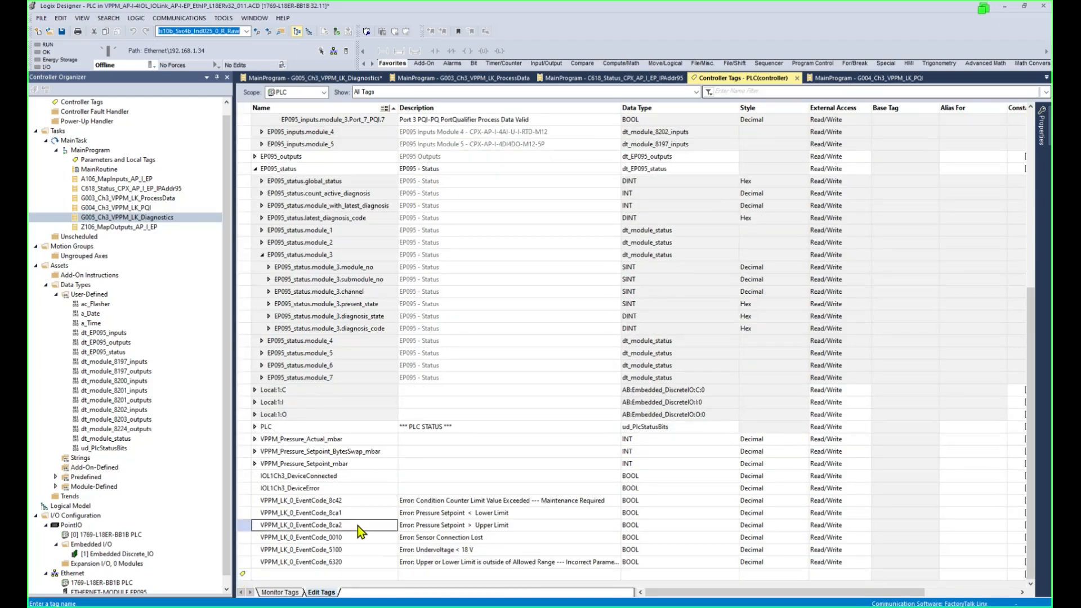
left_click(357, 526)
left_click(359, 537)
left_click(358, 550)
left_click(359, 563)
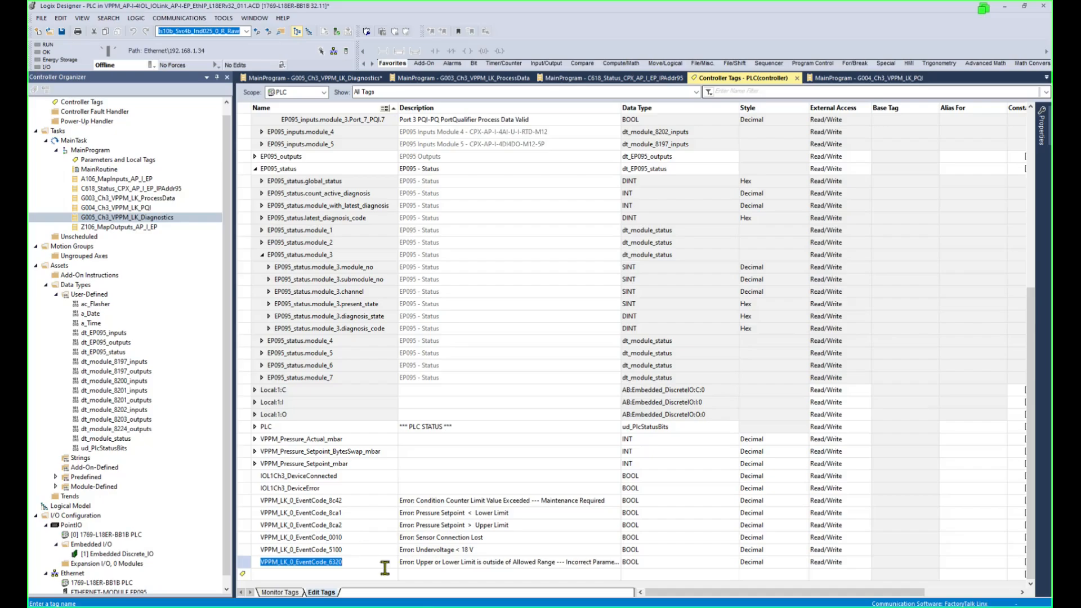
- Check the event code tags 8c42 and 6320 against the error number table in the VPPM operating instructions in Nitro PDF Pro
key("alt+Tab")
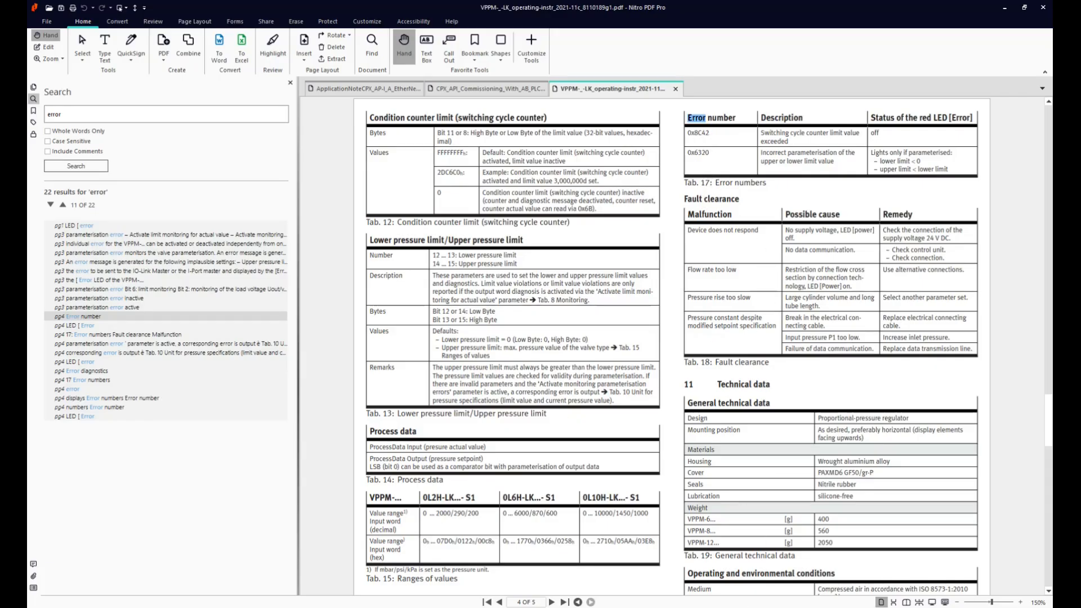
key("alt+Tab")
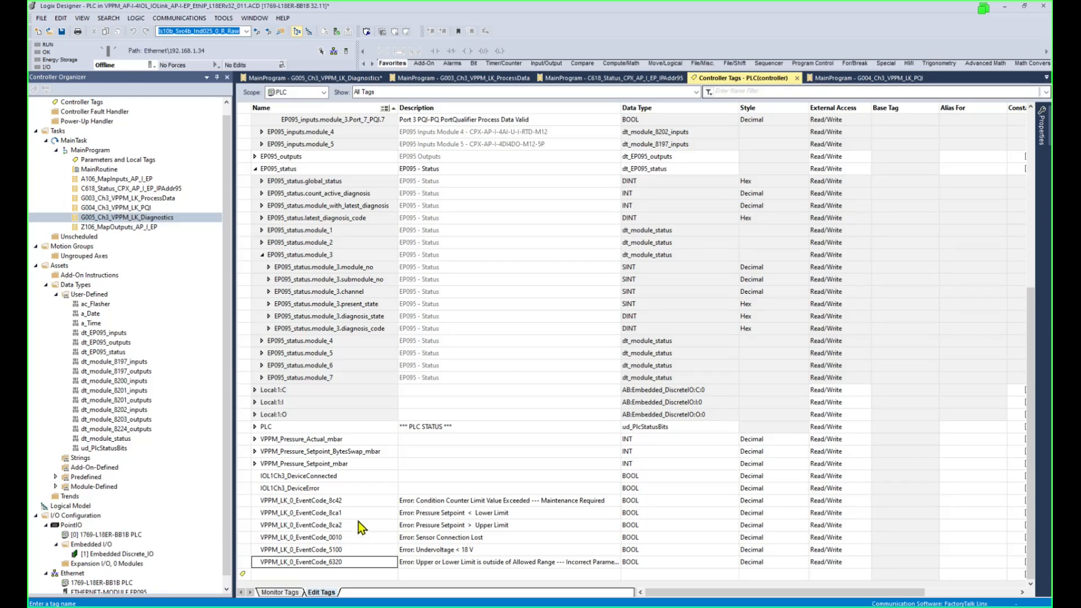
double_click(361, 500)
double_click(361, 562)
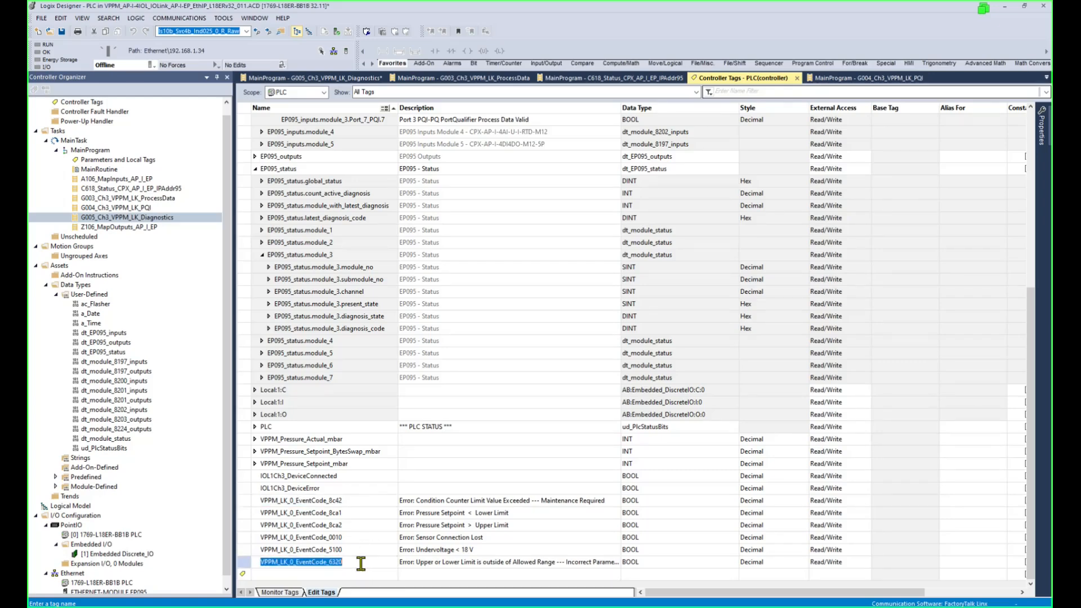
- Close every open editor except the G005_Ch3_VPPM_LK_Diagnostics routine and insert an EQU instruction on its rung 0
key("ctrl+Tab")
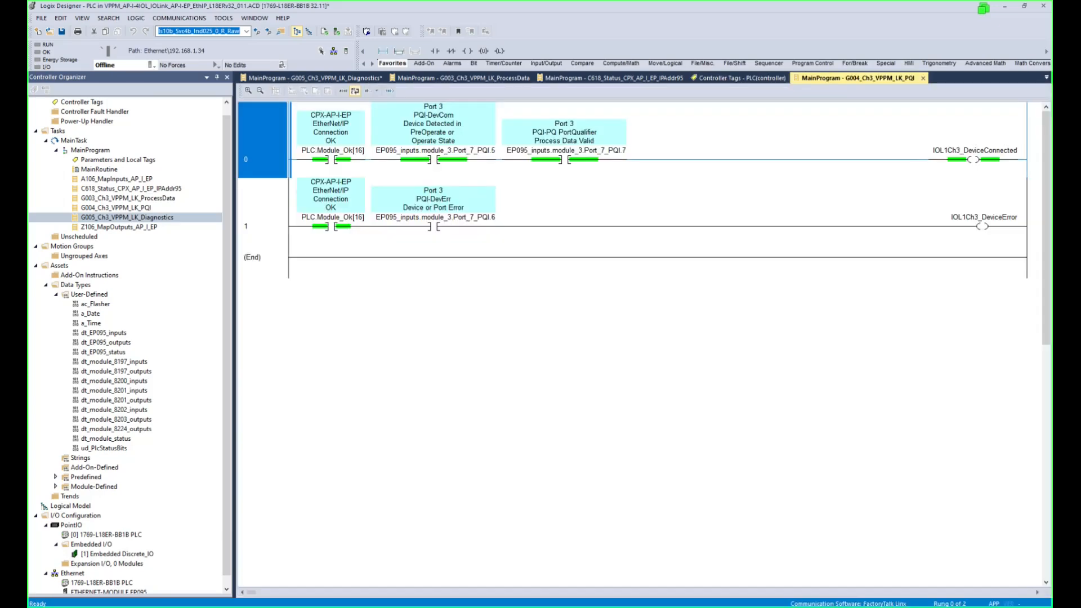
double_click(163, 218)
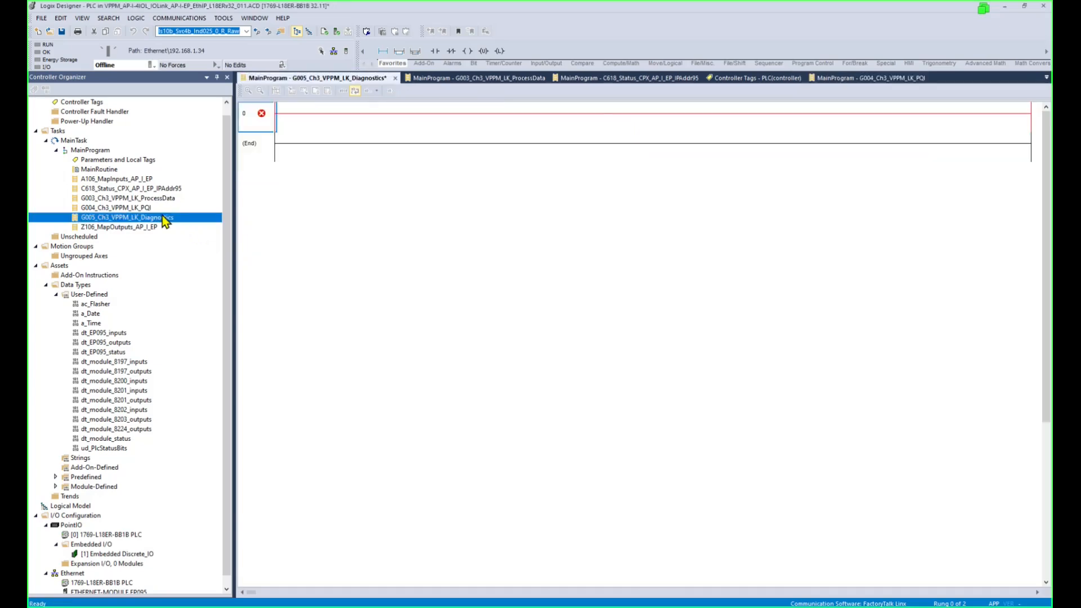
right_click(358, 79)
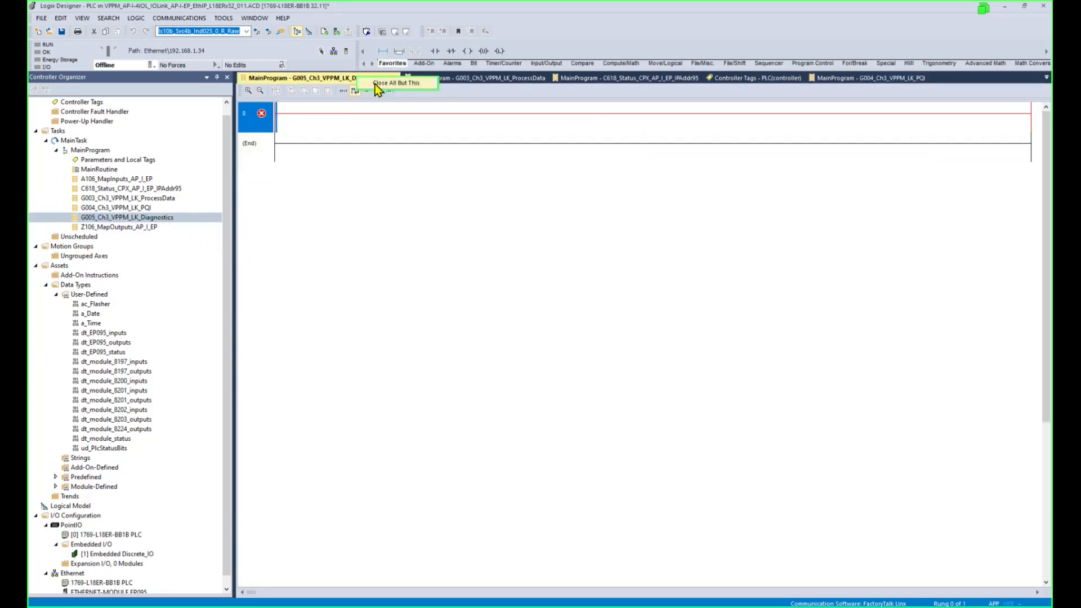
left_click(378, 88)
left_click(580, 63)
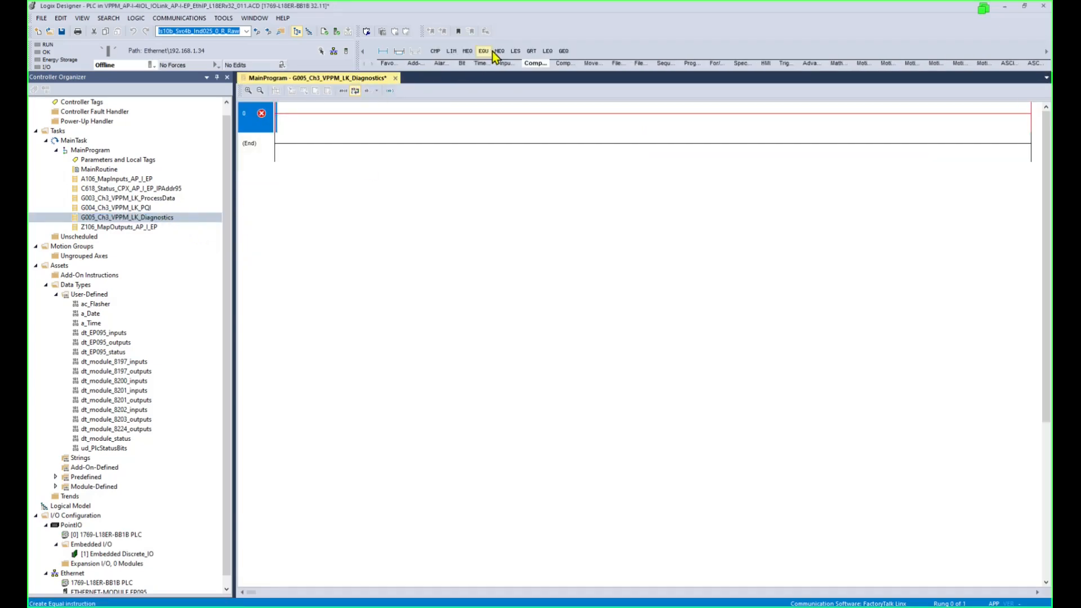
left_click(487, 52)
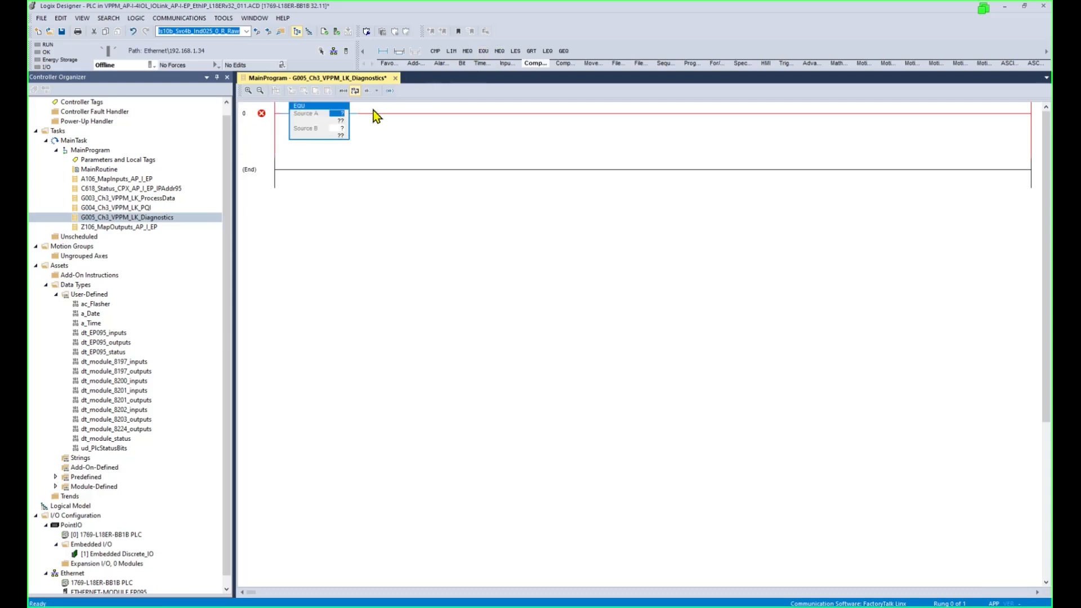
- Copy the tag name EP095_status.module_3.diagnosis_code from the controller tags into Source A of the EQU instruction on rung 0
left_click(93, 103)
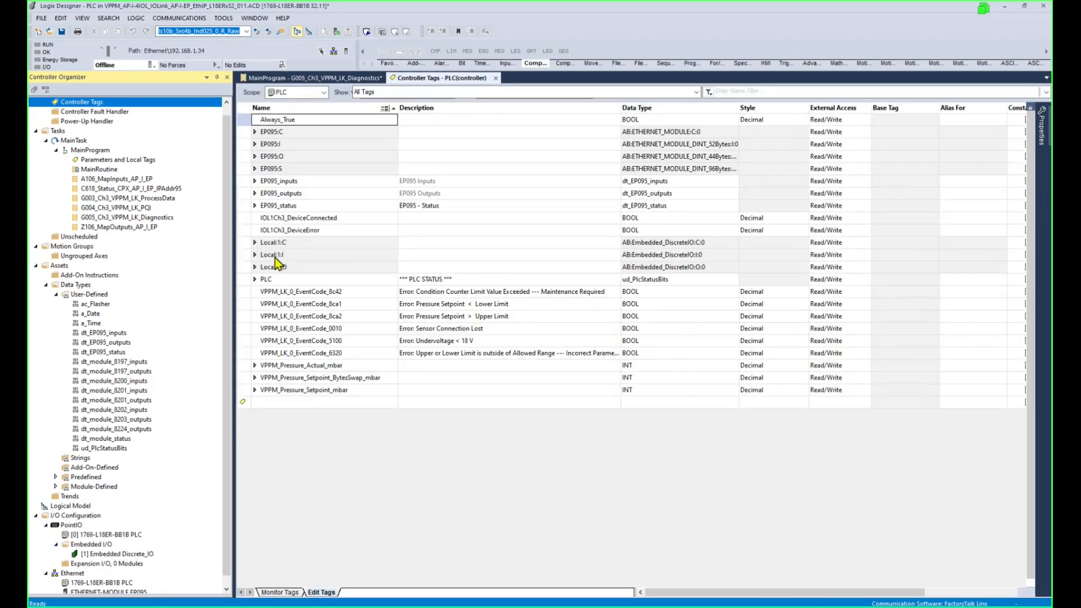
left_click(255, 206)
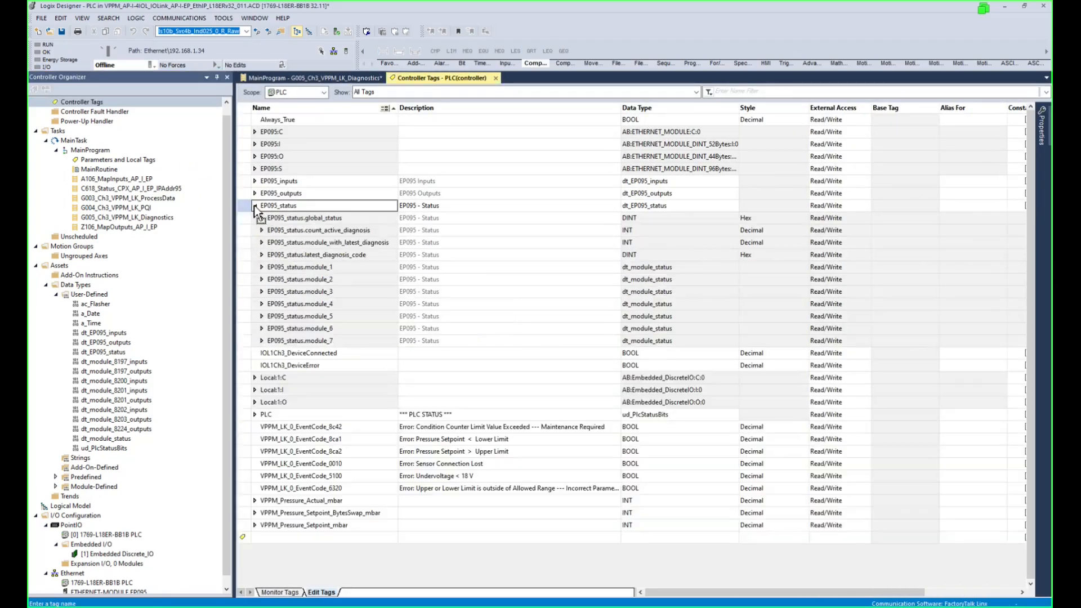
left_click(264, 290)
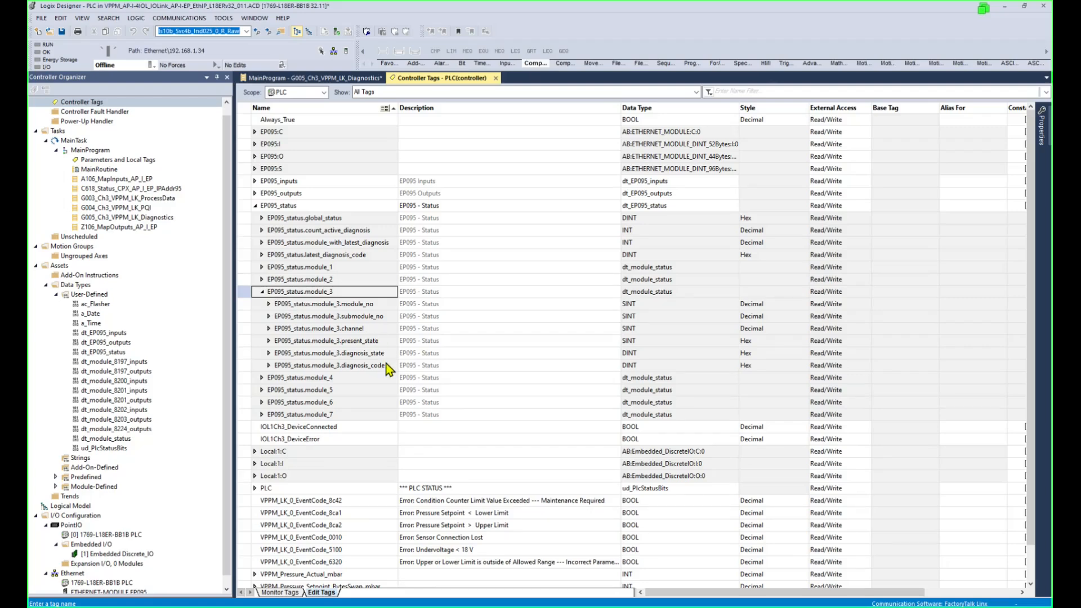
left_click(389, 367)
left_click(388, 367)
left_click_drag(390, 367, 239, 372)
key("ctrl+c")
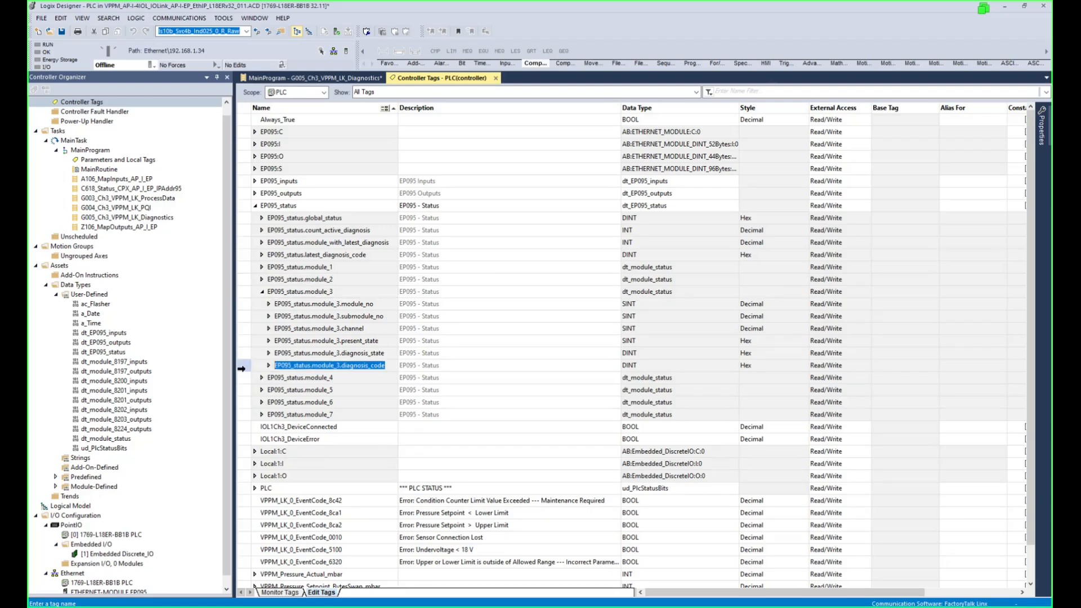
left_click(354, 78)
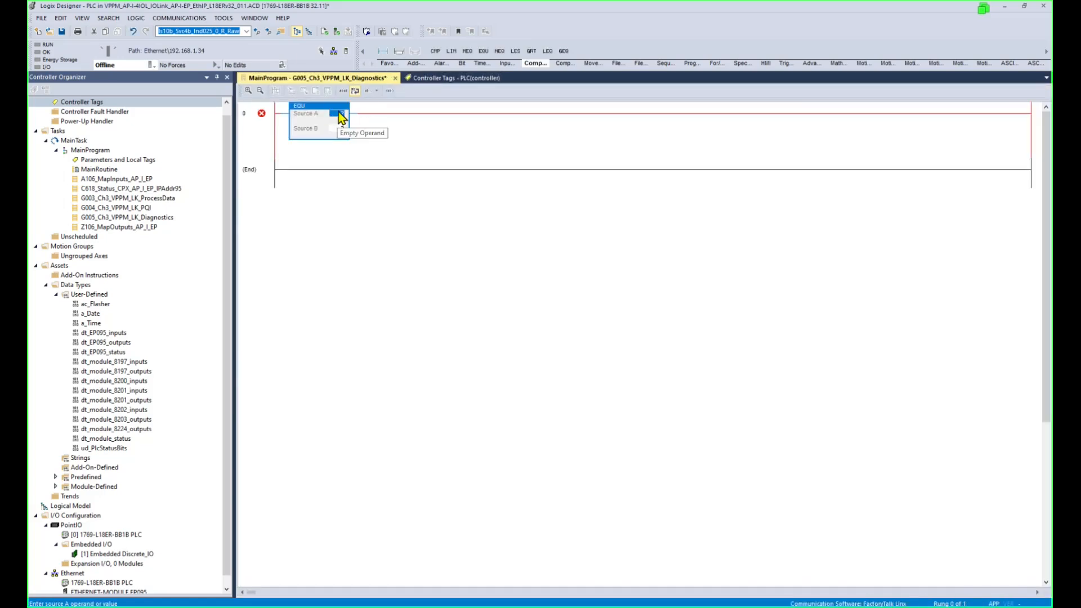
double_click(336, 114)
key("ctrl+v")
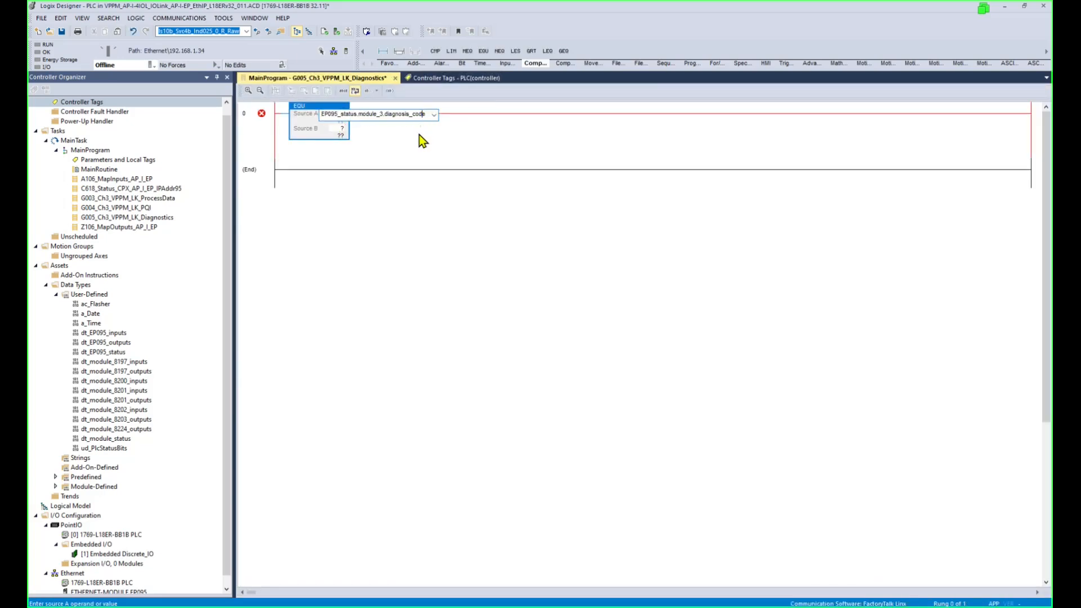
key("Return")
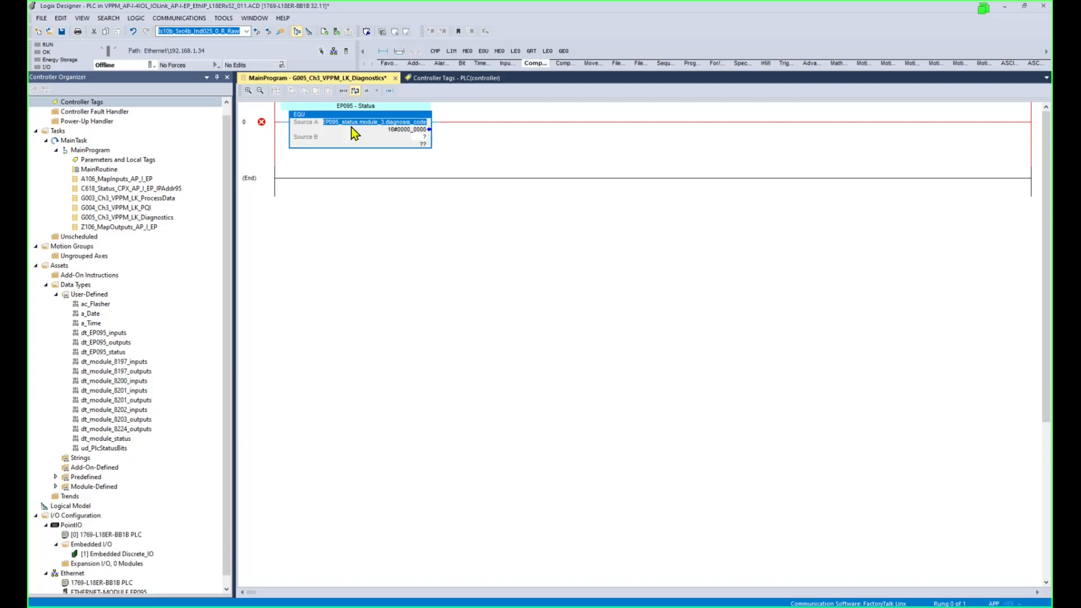
- Add a second EQU instruction to rung 0 with EP095_status.module_3.channel as its Source A
left_click(343, 114)
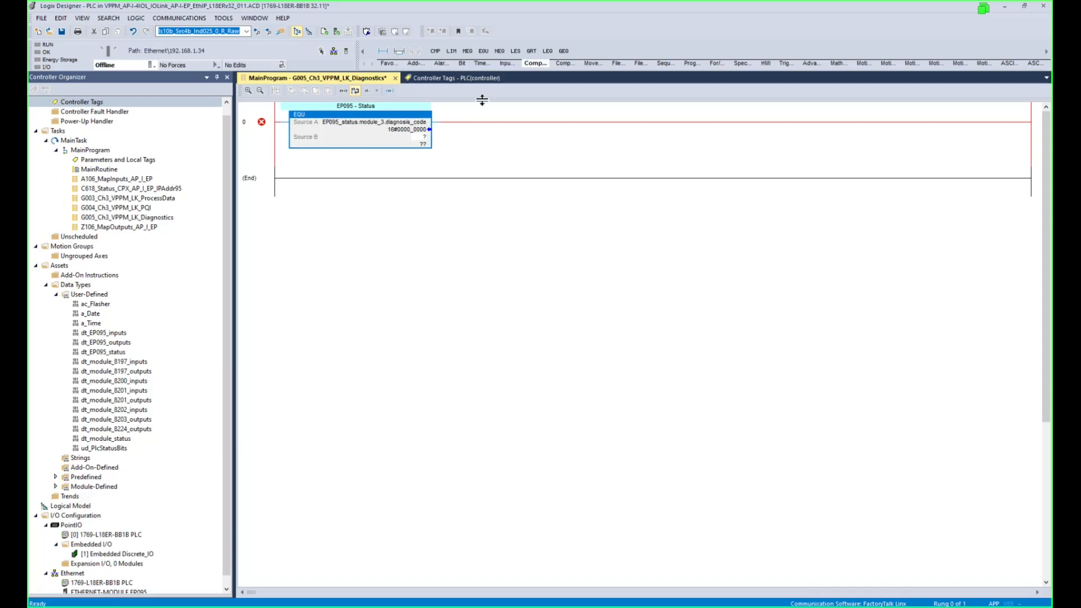
left_click(483, 51)
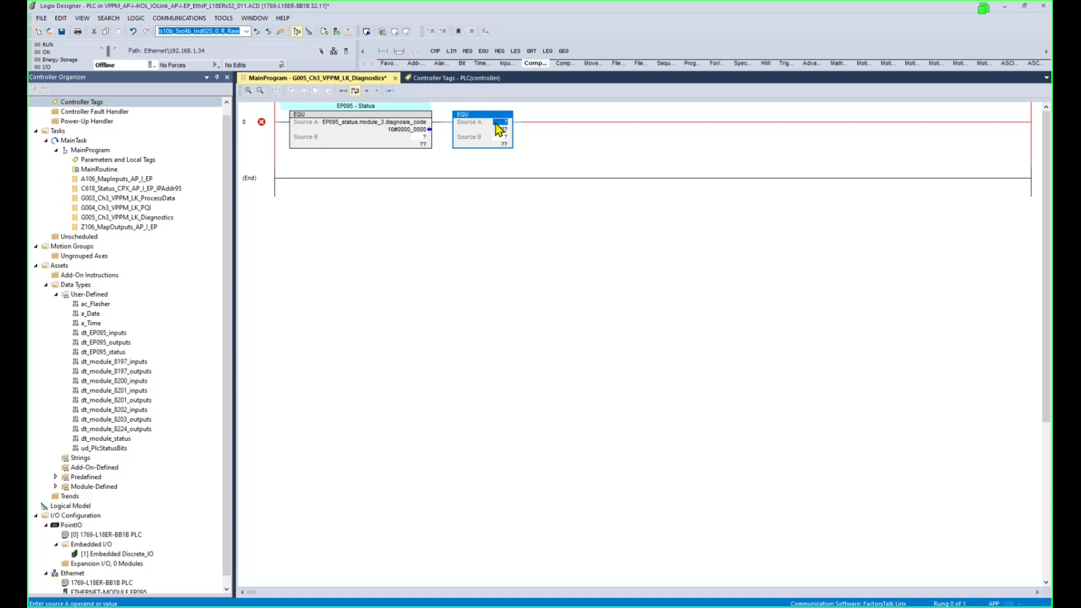
key("ctrl+v")
key("Return")
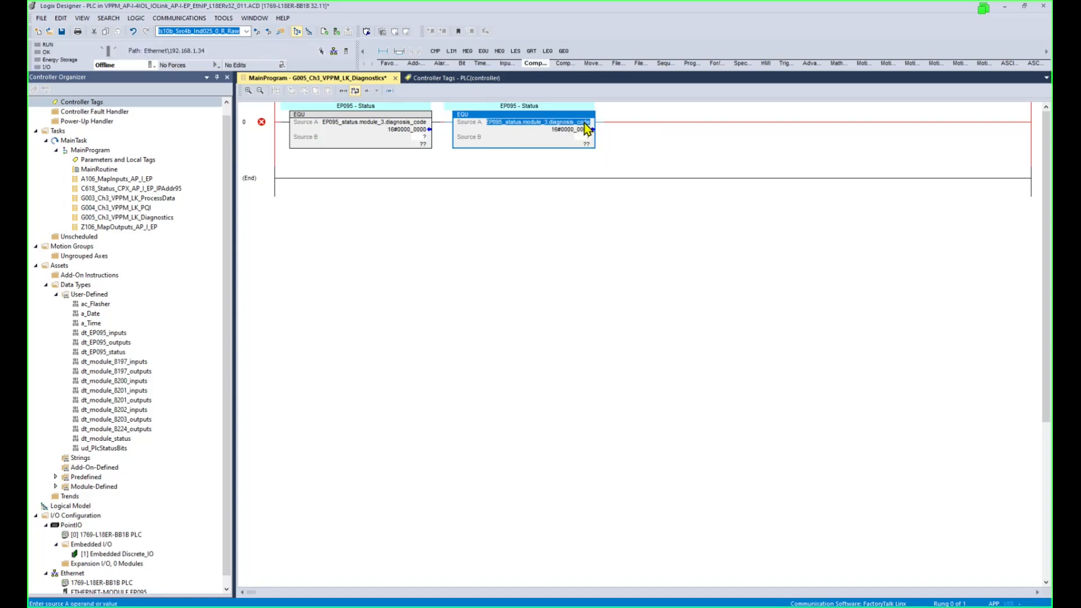
double_click(586, 125)
left_click(602, 123)
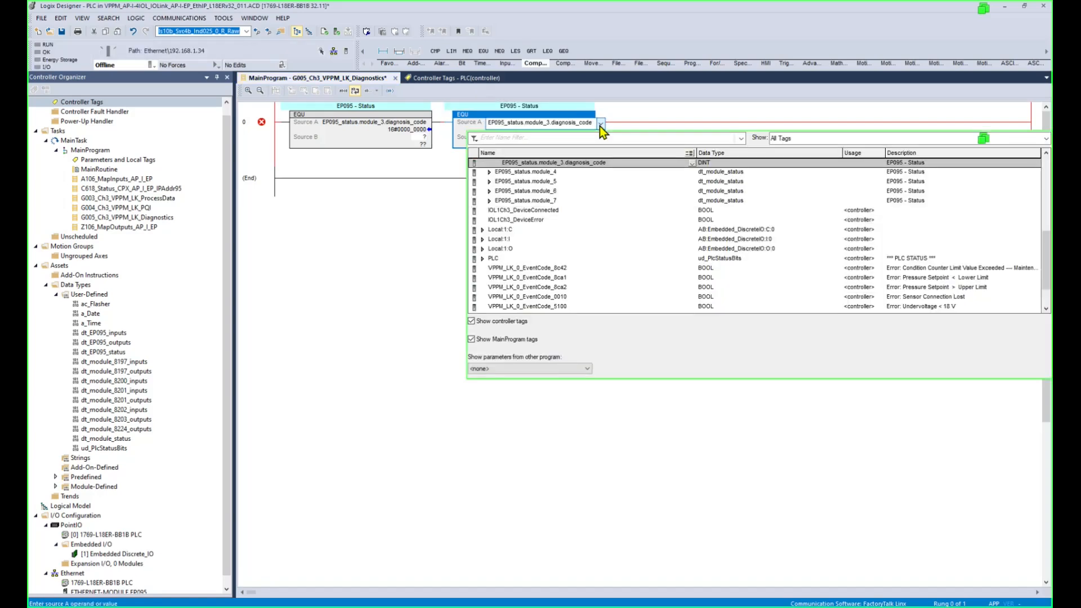
scroll(601, 190, "up", 5)
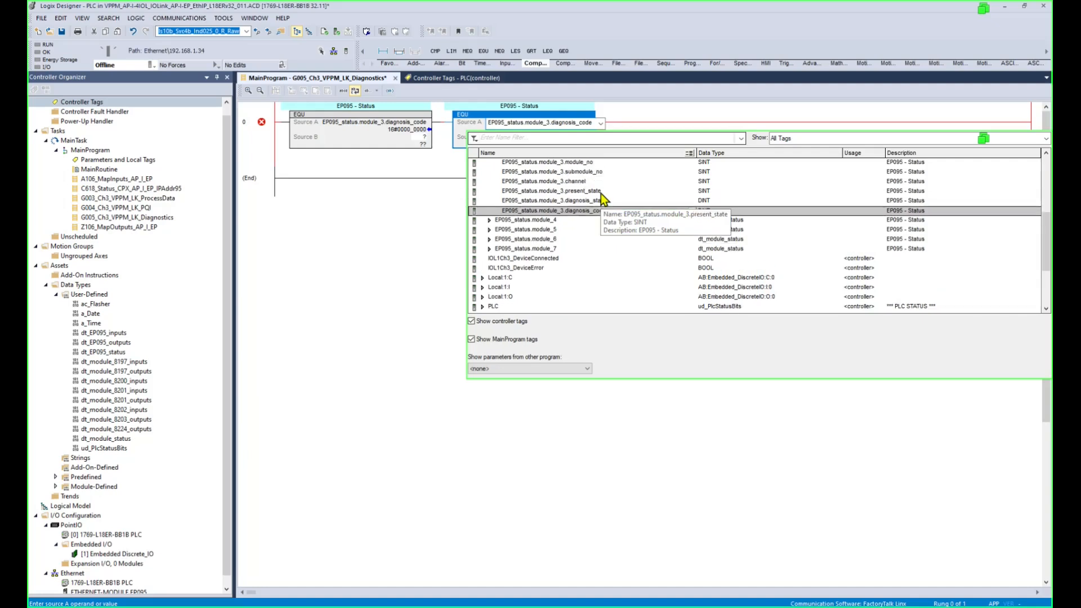
left_click(577, 182)
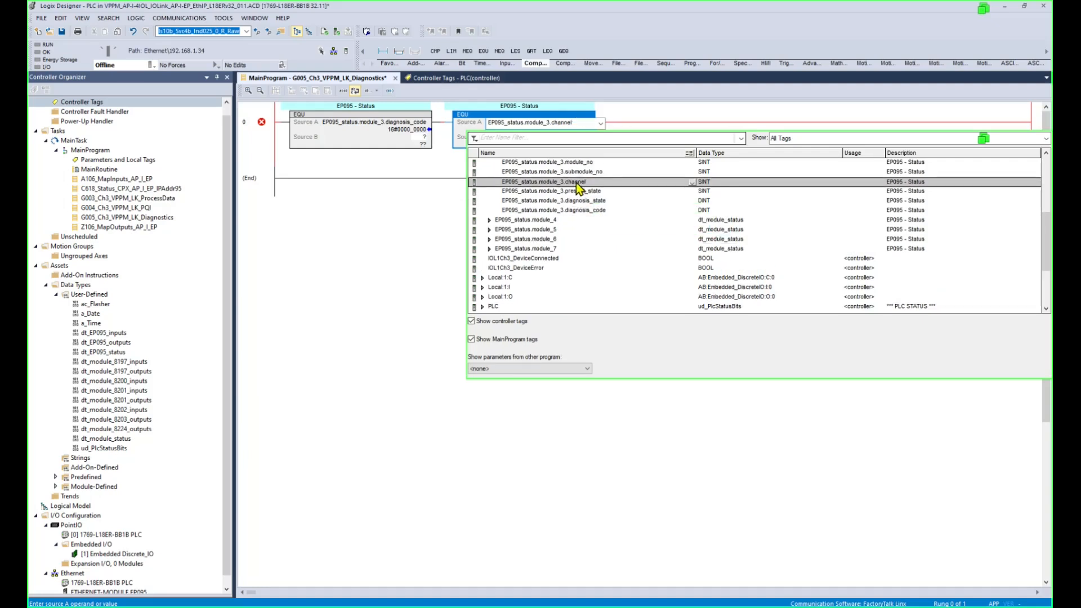
key("Return")
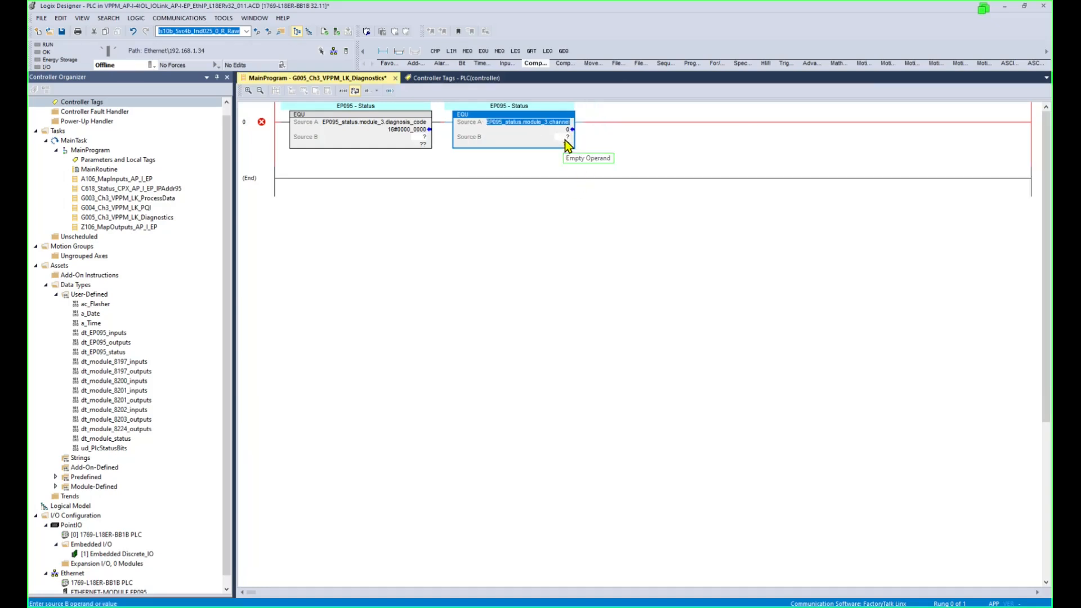
- Set Source B of the channel EQU instruction on rung 0 to 3
left_click(565, 140)
type("3")
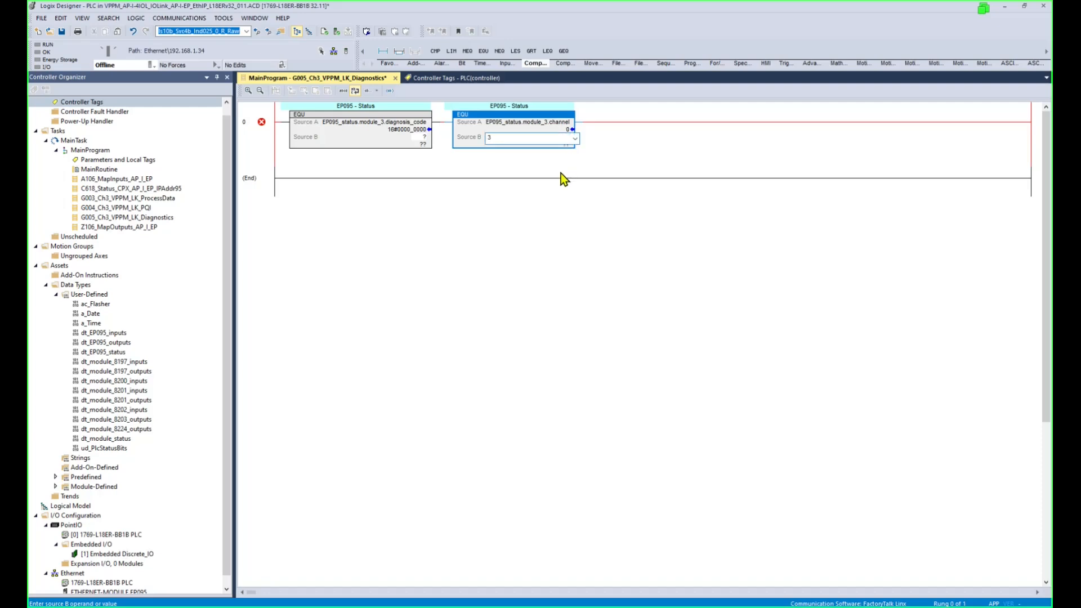
key("Return")
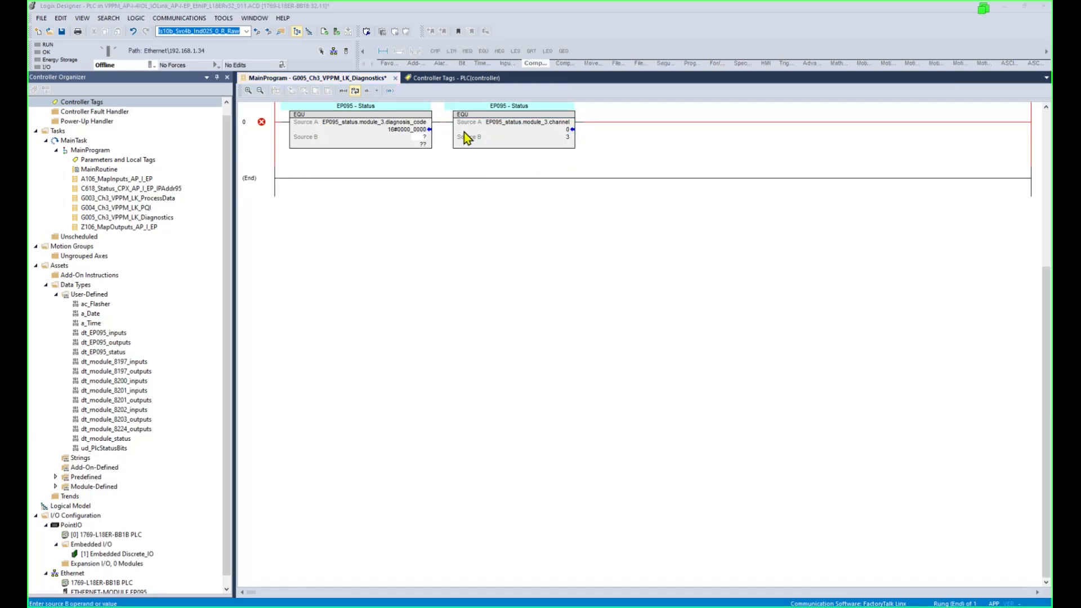
- Add an output energize coil at the end of rung 0 and assign it the tag VPPM_LK_0_EventCode_0010
left_click(517, 121)
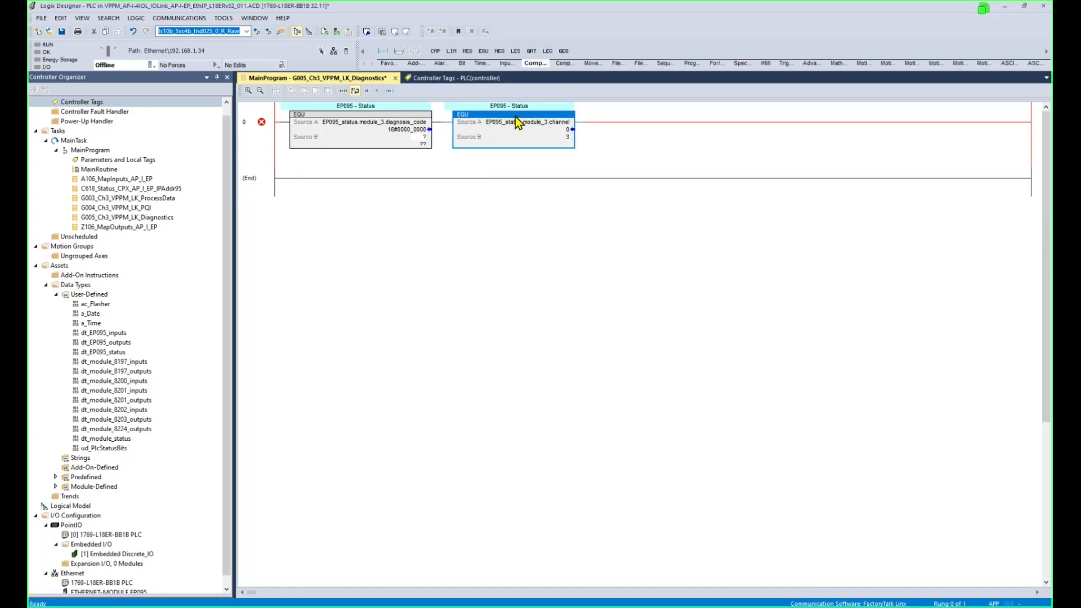
left_click(388, 63)
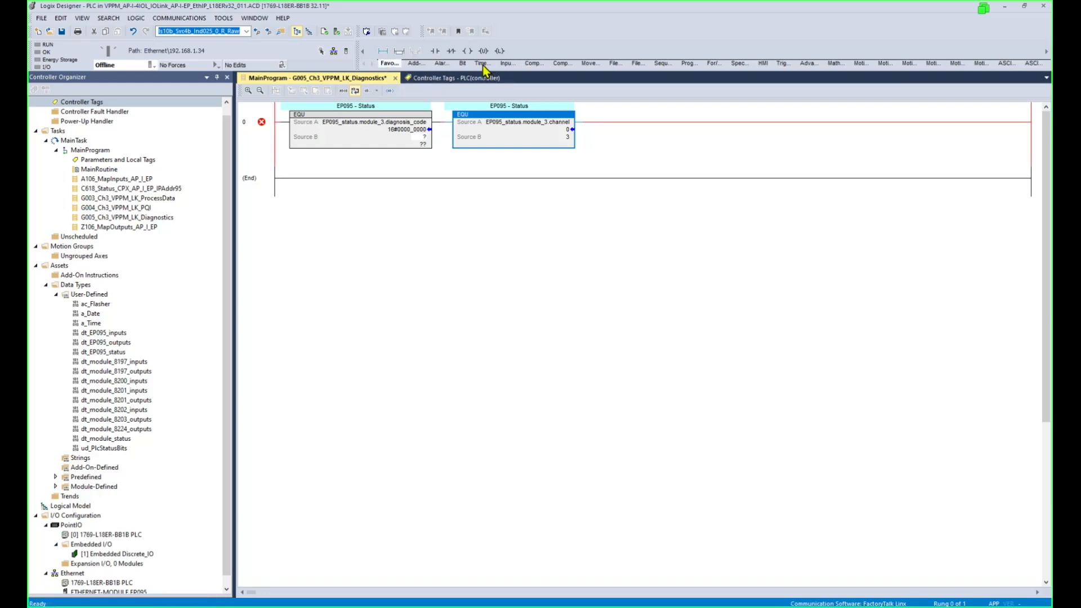
left_click(467, 51)
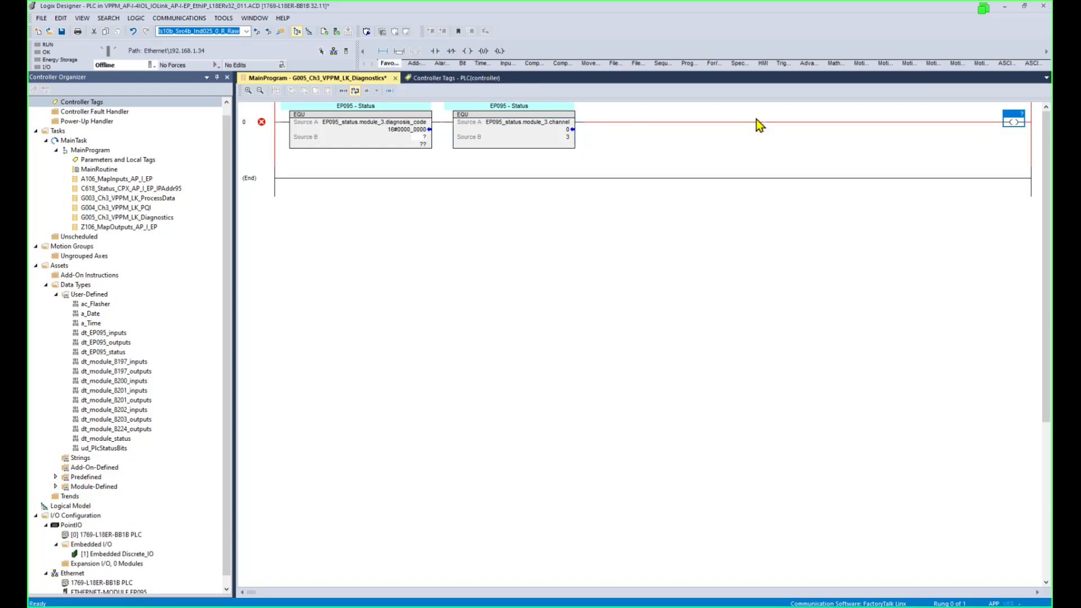
double_click(1016, 115)
type("VPPM_LK_0_EventCode_0010")
key("Return")
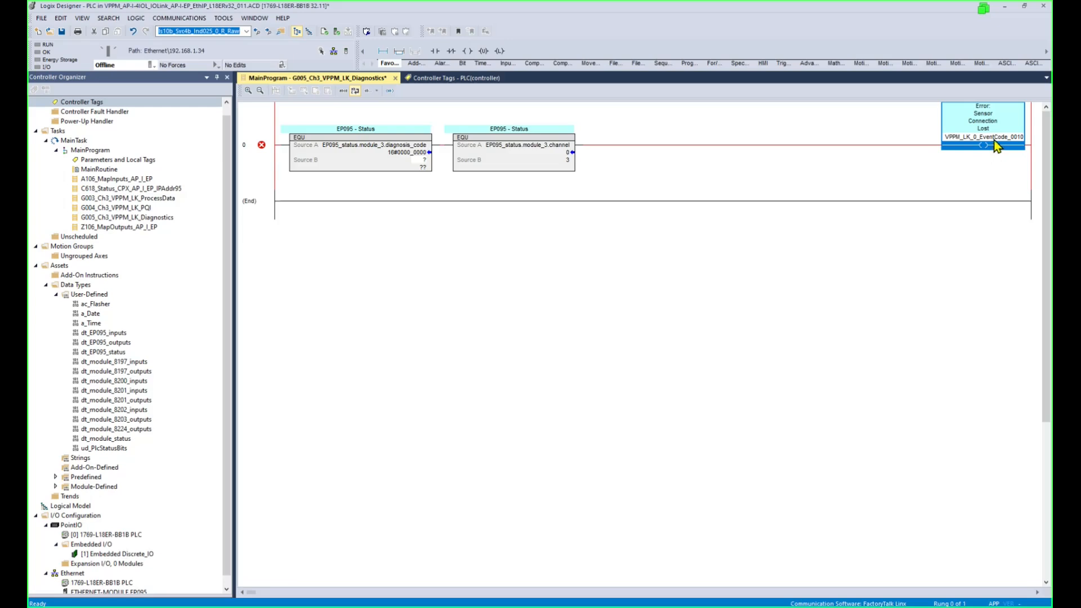
left_click(1015, 137)
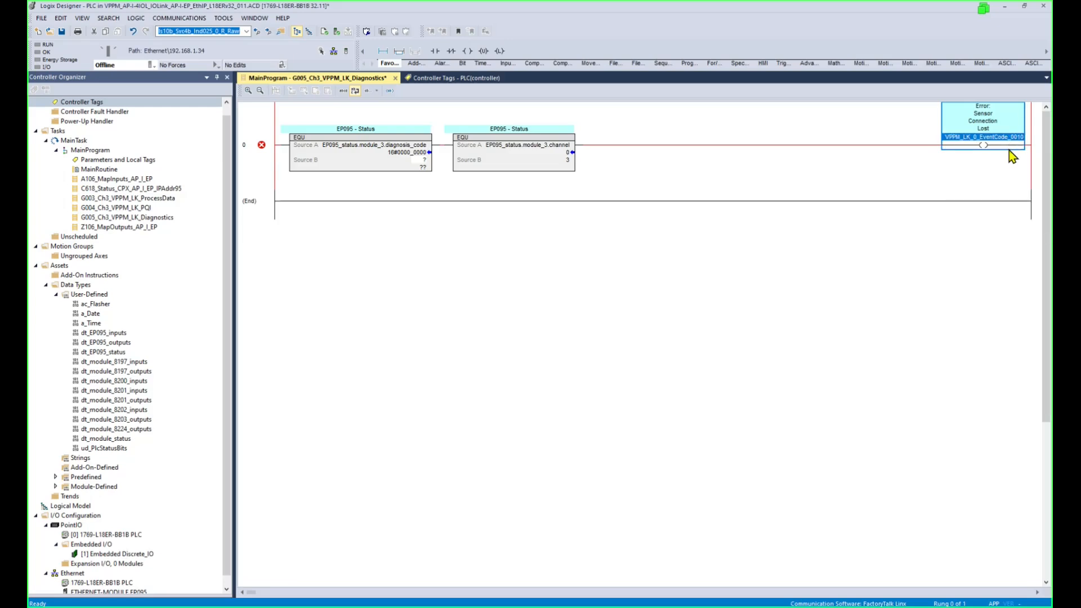
- Set Source B of the diagnosis code EQU instruction on rung 0 to 16#080a_01a9
double_click(419, 160)
type("16#080a_01a9")
key("Return")
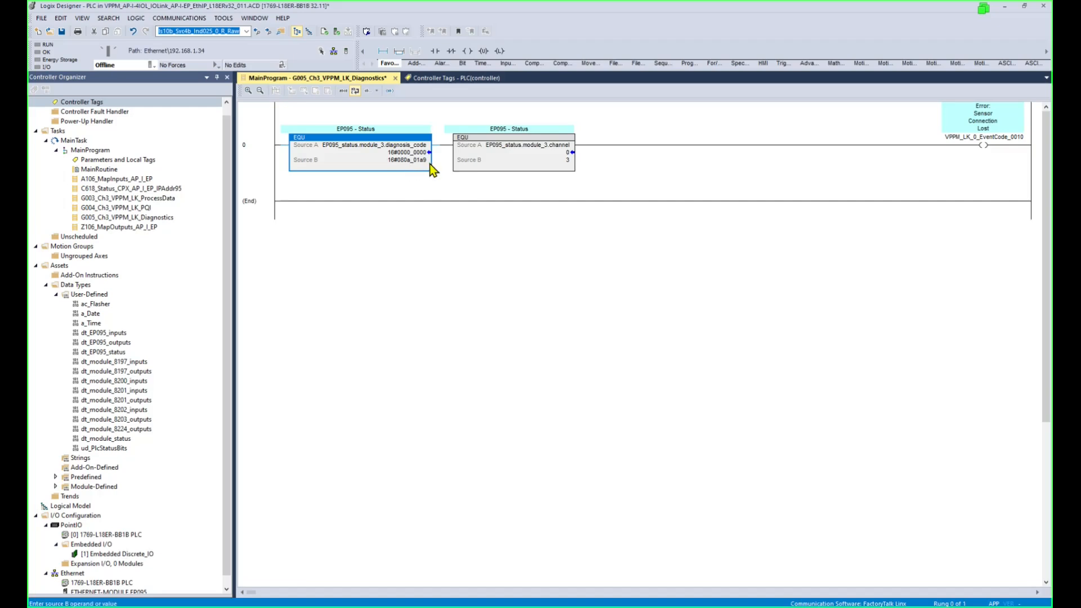
left_click(529, 148)
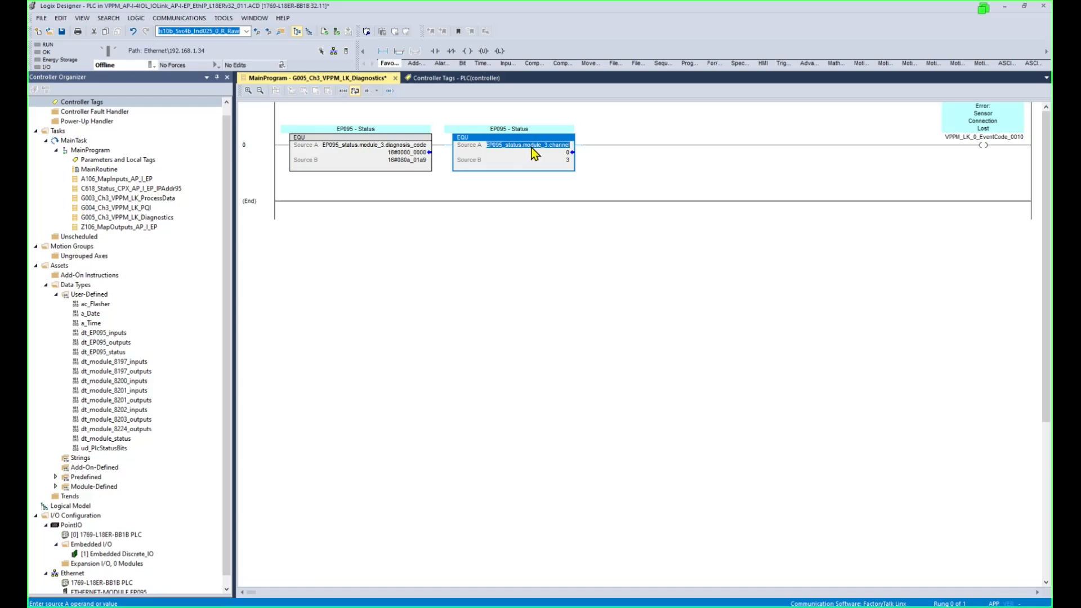
left_click(502, 187)
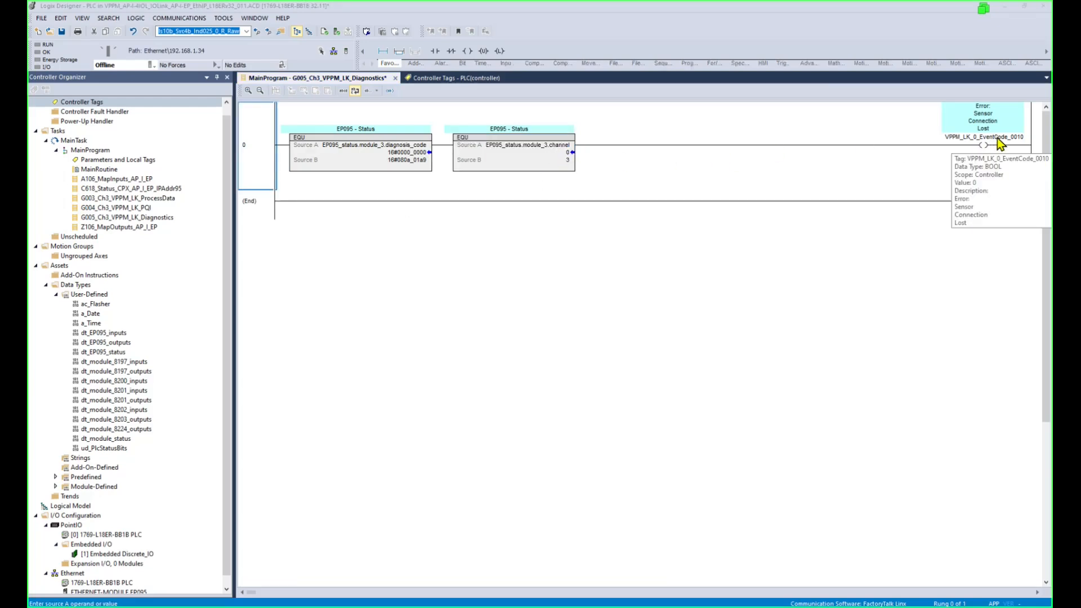
- Duplicate rung 0 with its two EQU comparisons and output coil as rung 1
left_click(360, 146)
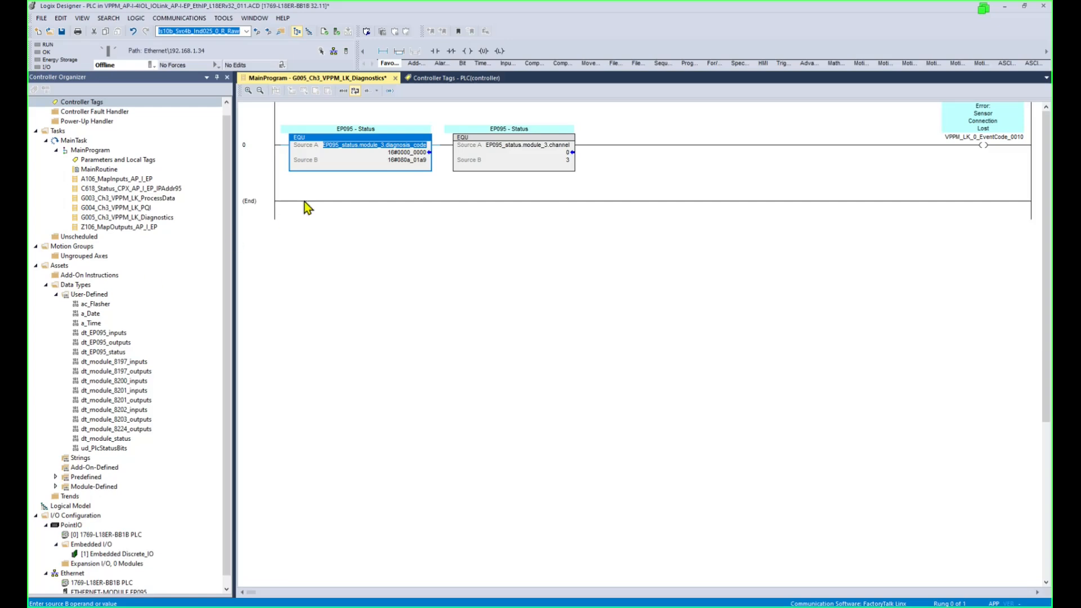
left_click(281, 150)
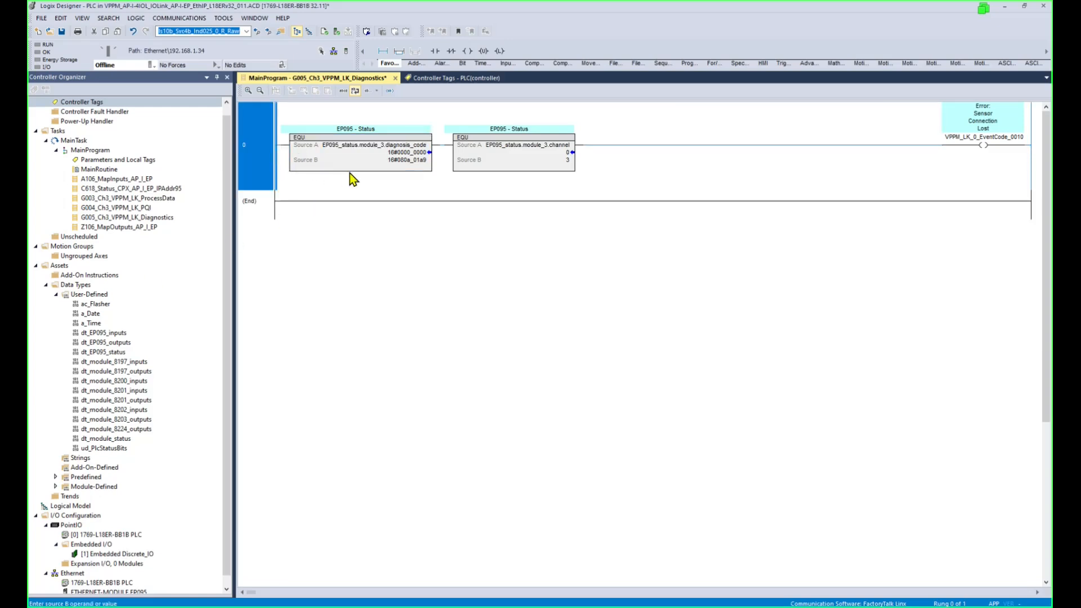
key("ctrl+c")
key("ctrl+v")
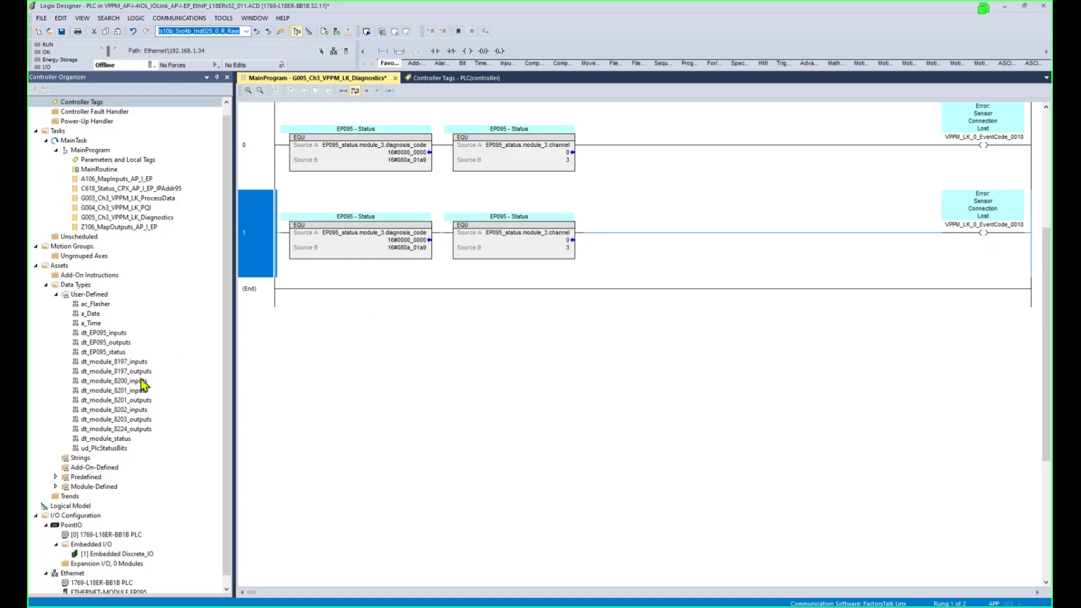
- Change the output coil tag on rung 1 to VPPM_LK_0_EventCode_8ca1
double_click(1019, 224)
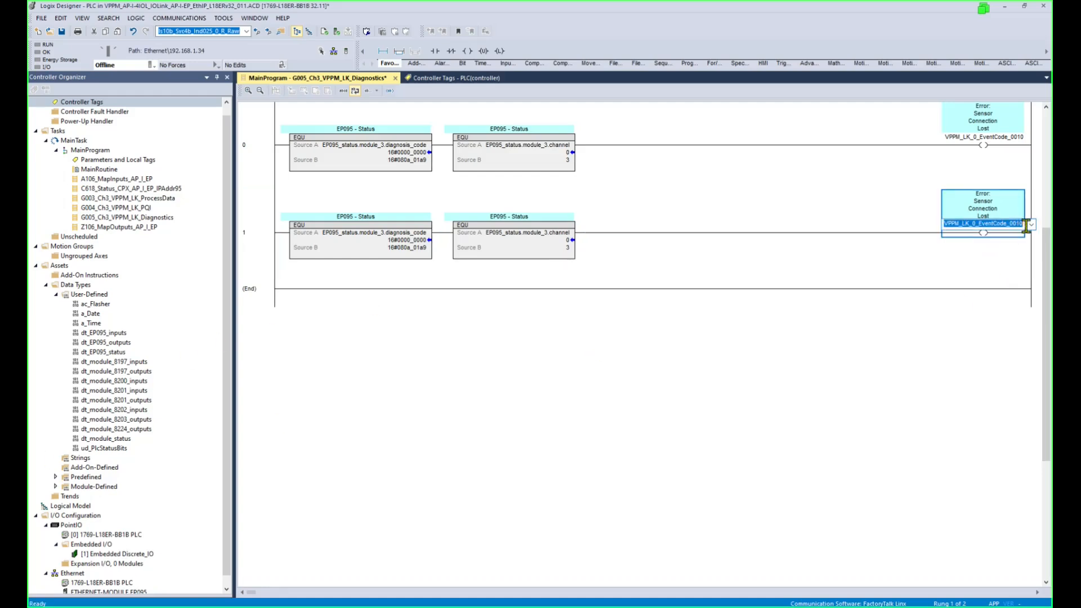
left_click(1032, 225)
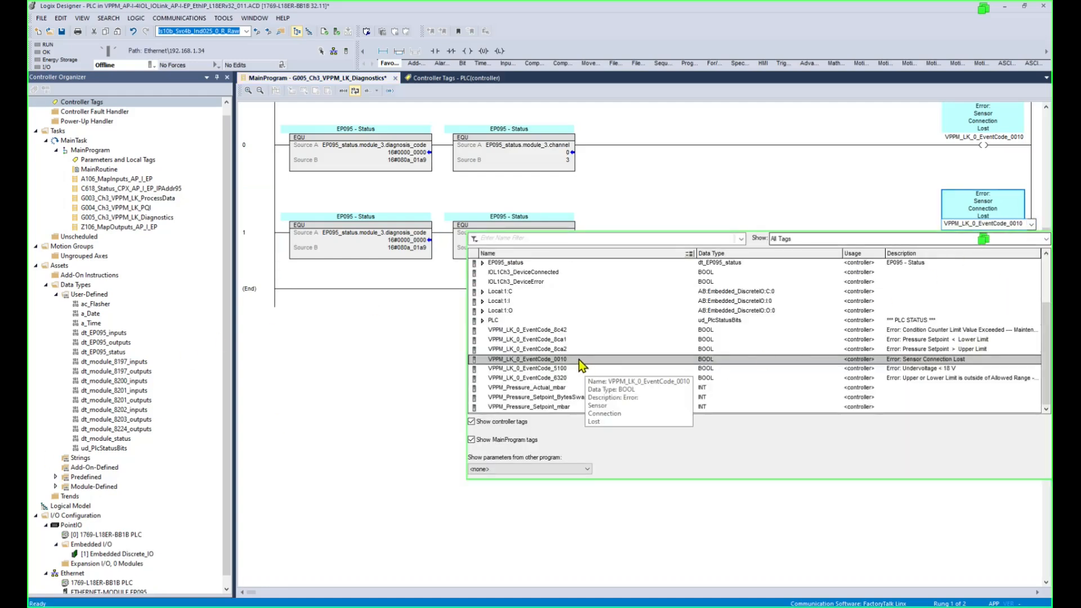
left_click(561, 341)
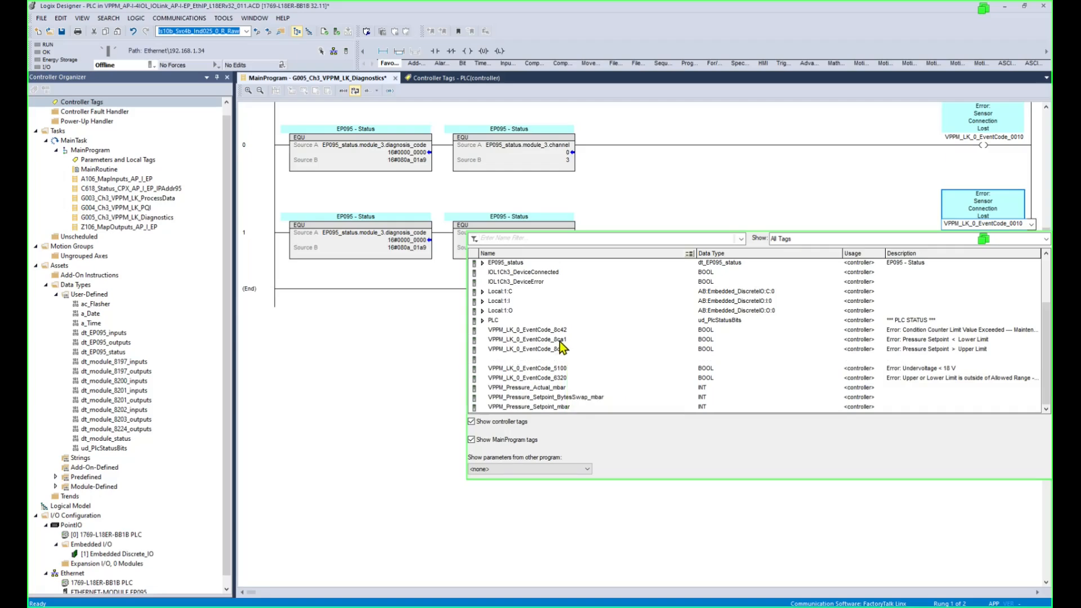
left_click(475, 277)
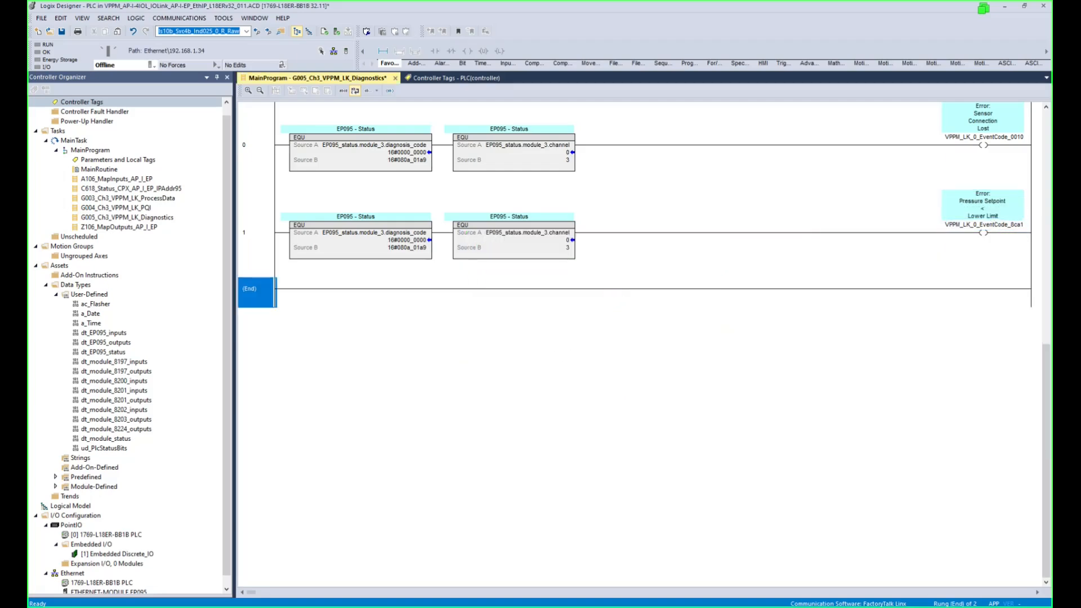
- Switch to the VPPM error numbers workbook in Excel and highlight event code 8CA1h and its ICP ID 080A0108 in green
key("alt+Tab")
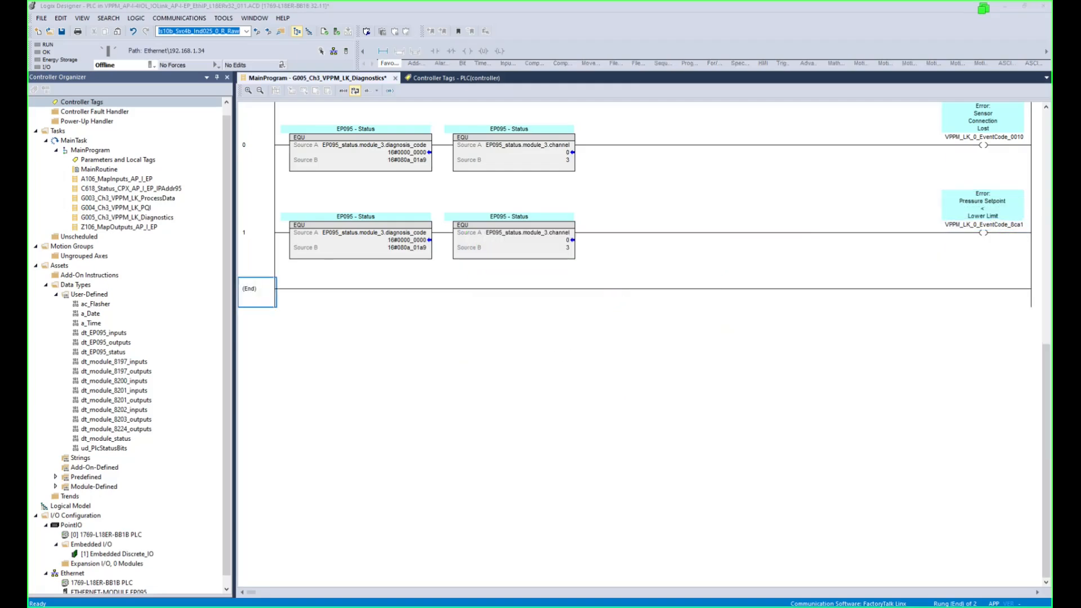
left_click(489, 515)
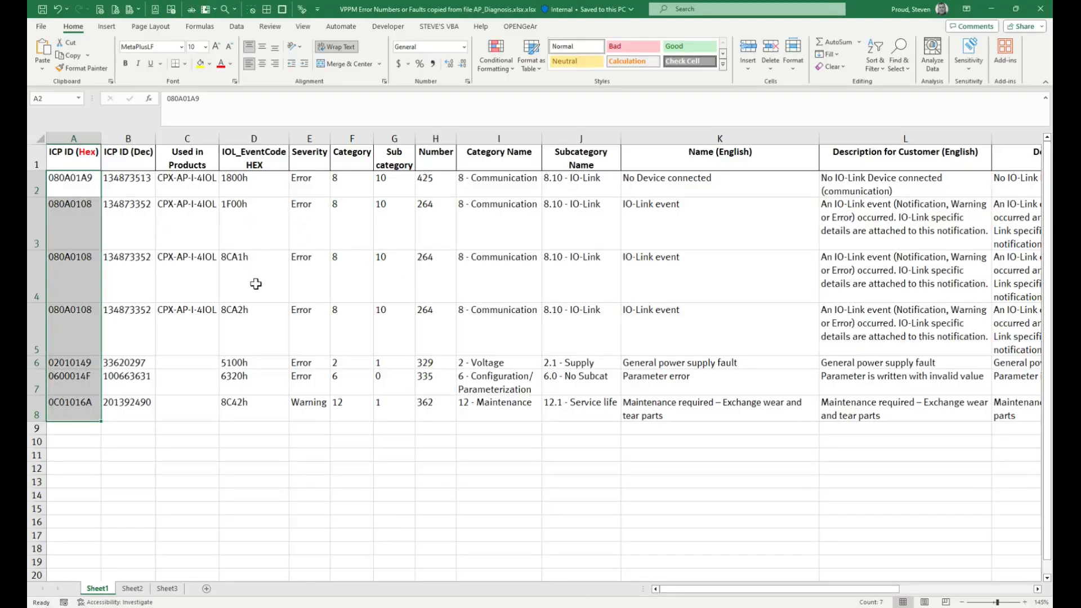
left_click(253, 232)
left_click(263, 268)
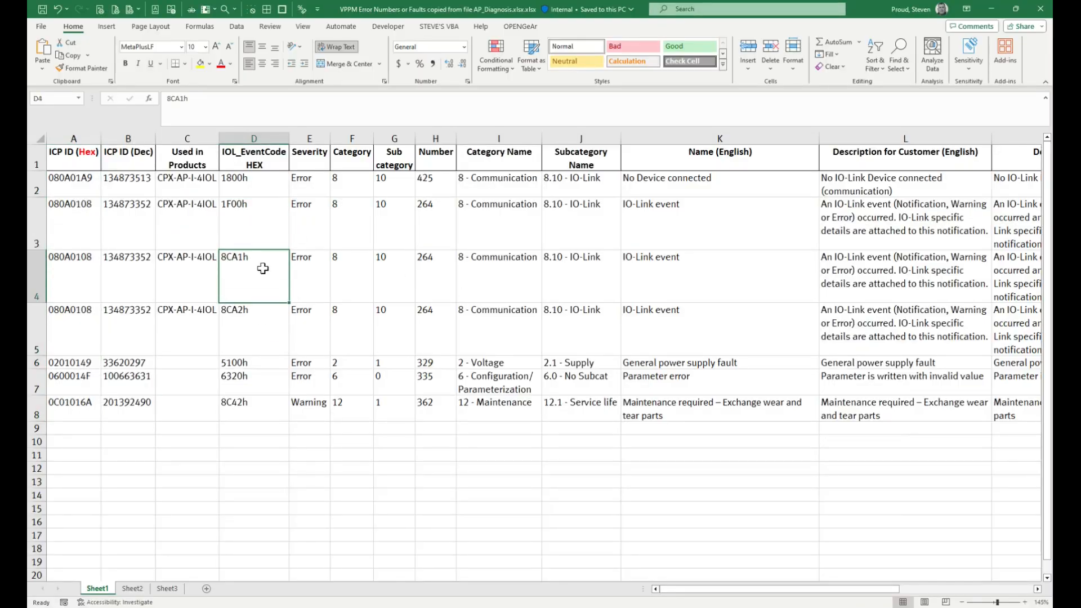
key("ctrl+shift+g")
left_click(78, 269)
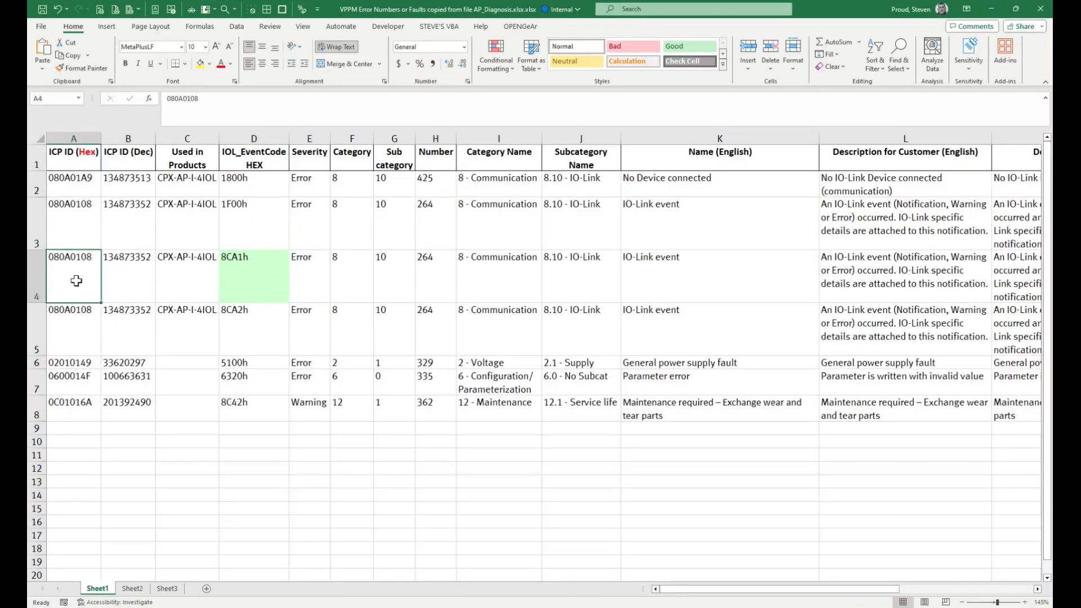
key("ctrl+shift+g")
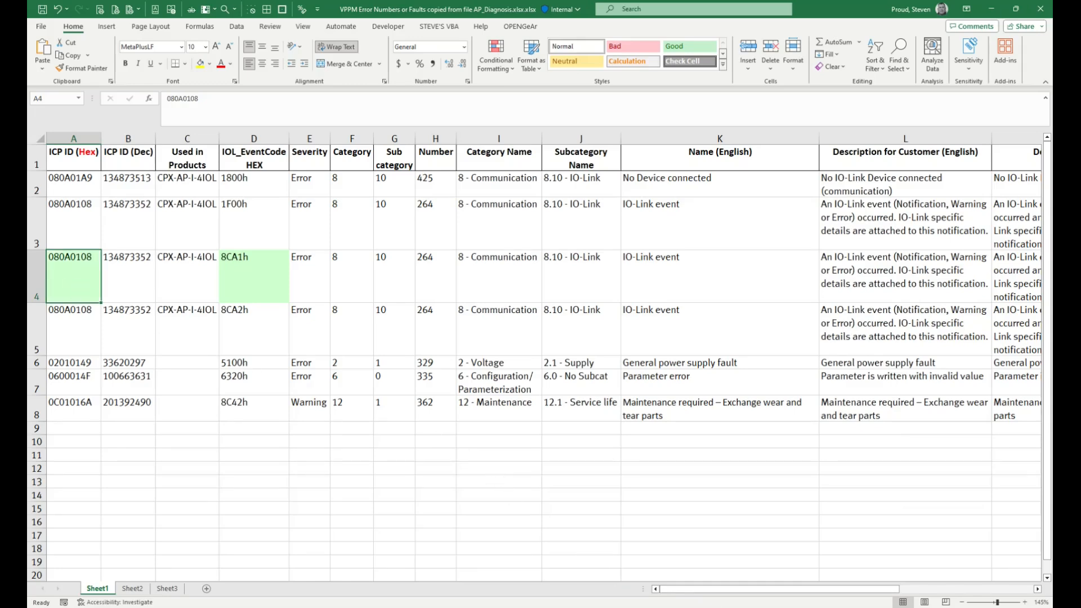
- Return to Logix Designer and set Source B of the diagnosis code EQU instruction on rung 1 to 16#080a_0108
left_click(760, 596)
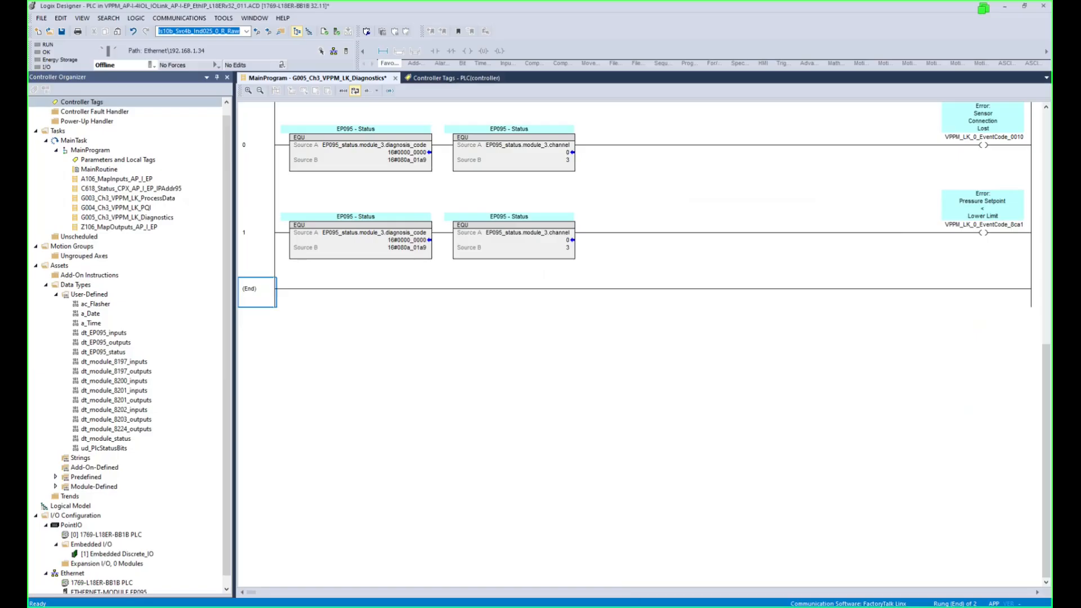
double_click(414, 249)
key("ctrl+v")
key("Return")
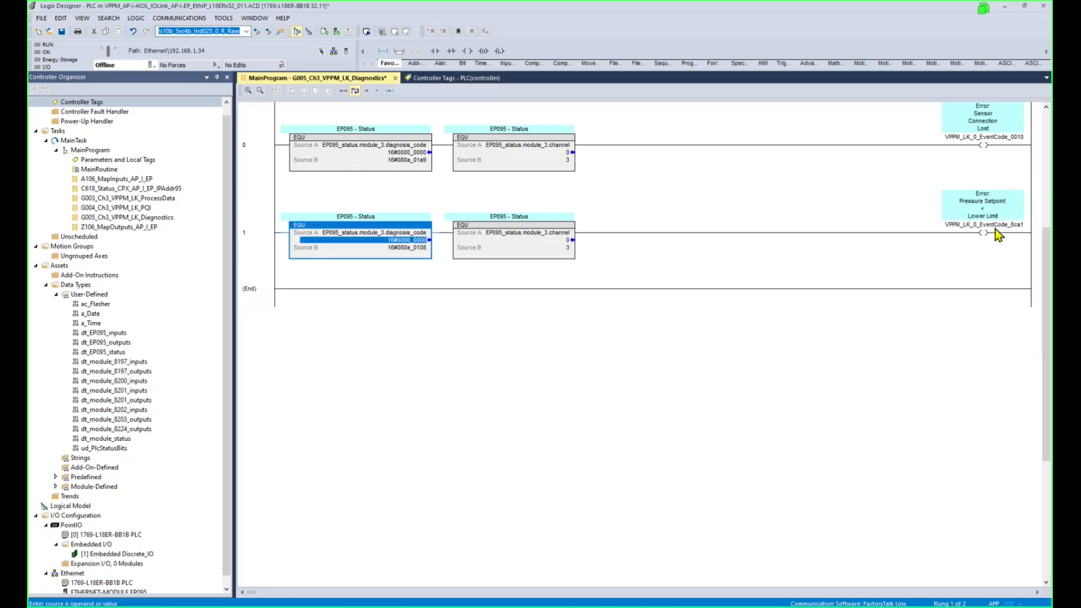
mouse_move(991, 217)
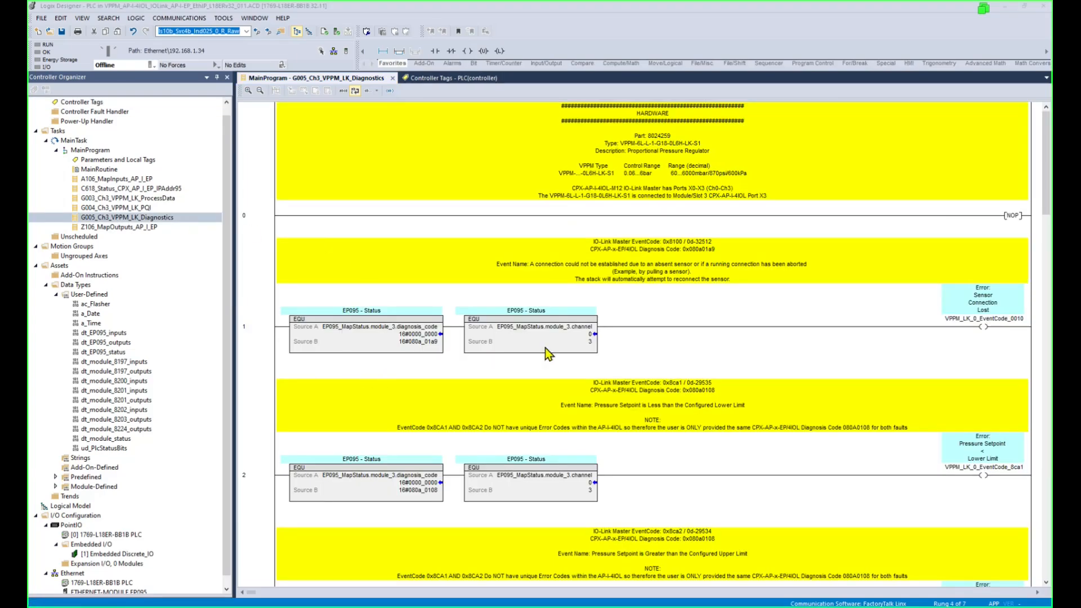
- Examine the hardware comment on rung 0 and the commented sensor connection lost logic on rung 1 of the full diagnostics routine
left_click(669, 147)
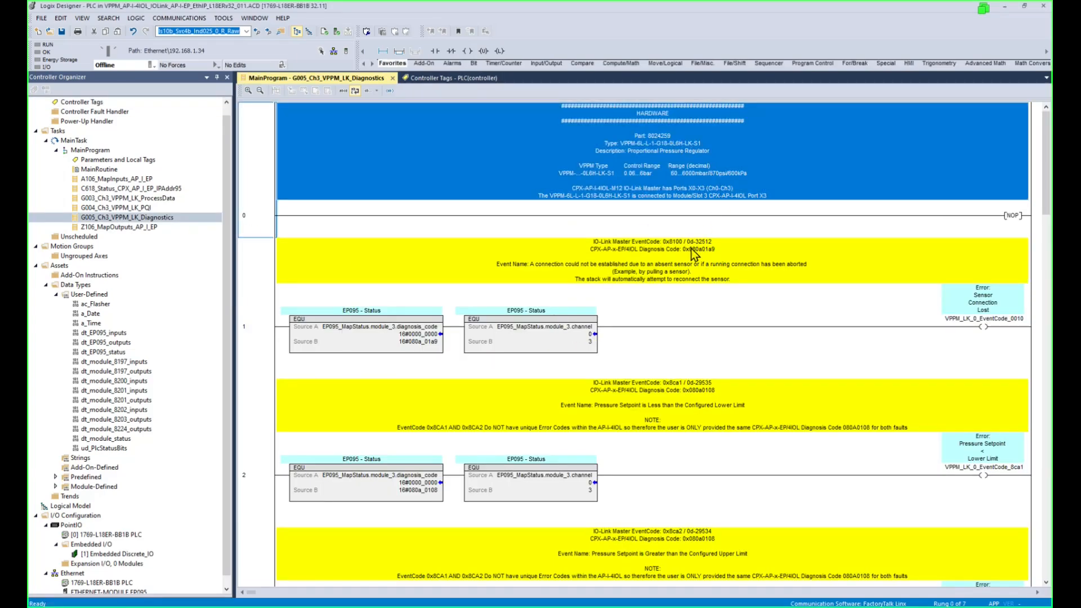
scroll(635, 265, "up", 2)
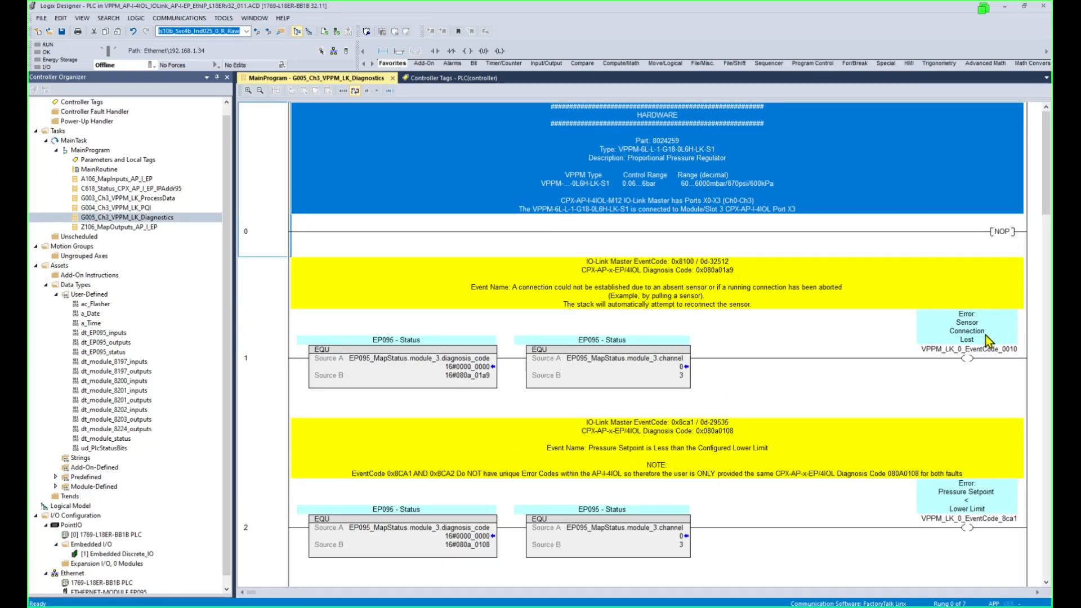
left_click(265, 377)
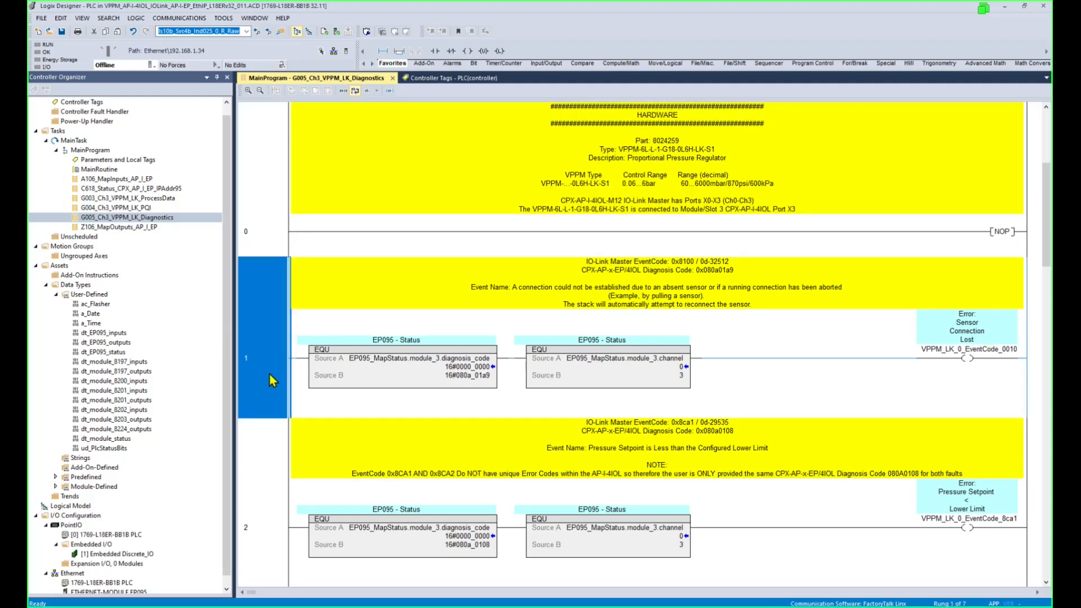
- Examine the commented event code logic on rungs 2 through 6 of the G005 diagnostics routine
key("Down")
key("Down")
key("Down")
key("Down")
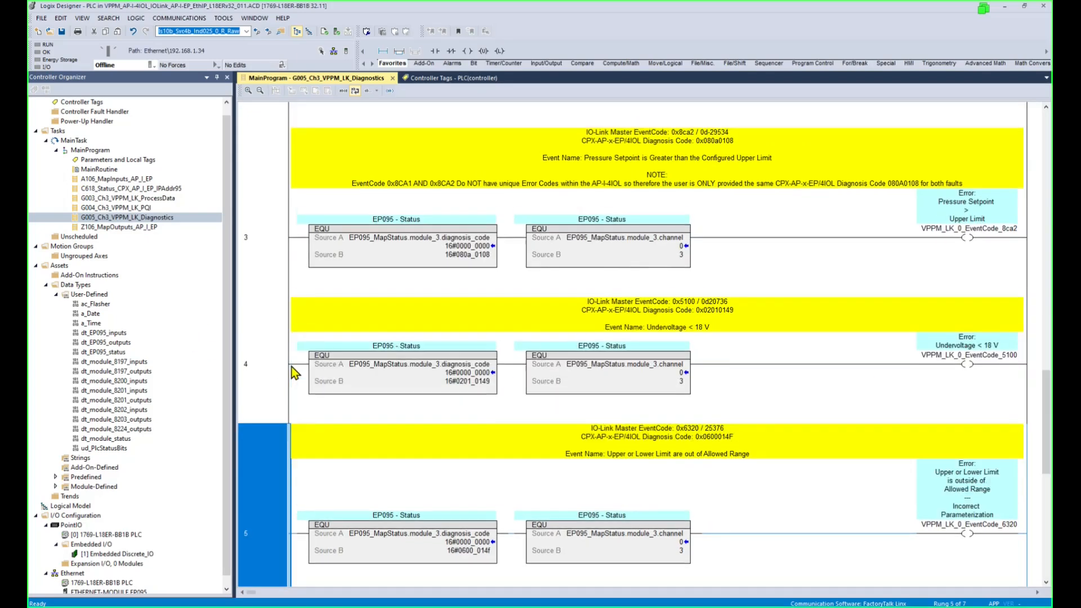
key("Down")
key("Down")
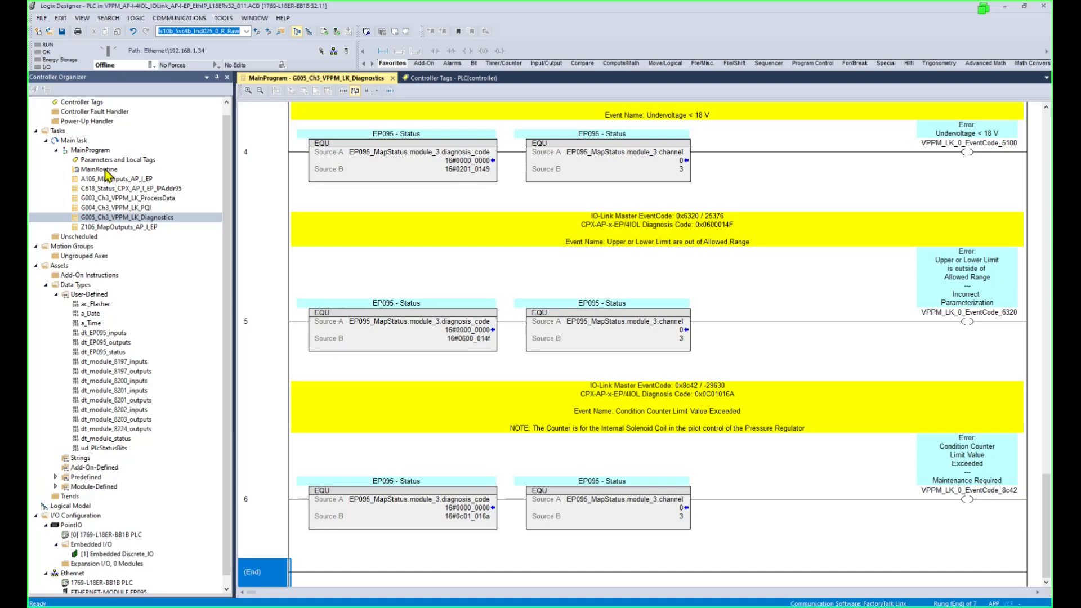
- In MainRoutine, duplicate the G004 JSR rung directly below itself and make the copy call G005_Ch3_VPPM_LK_Diagnostics, then close the routine
double_click(105, 170)
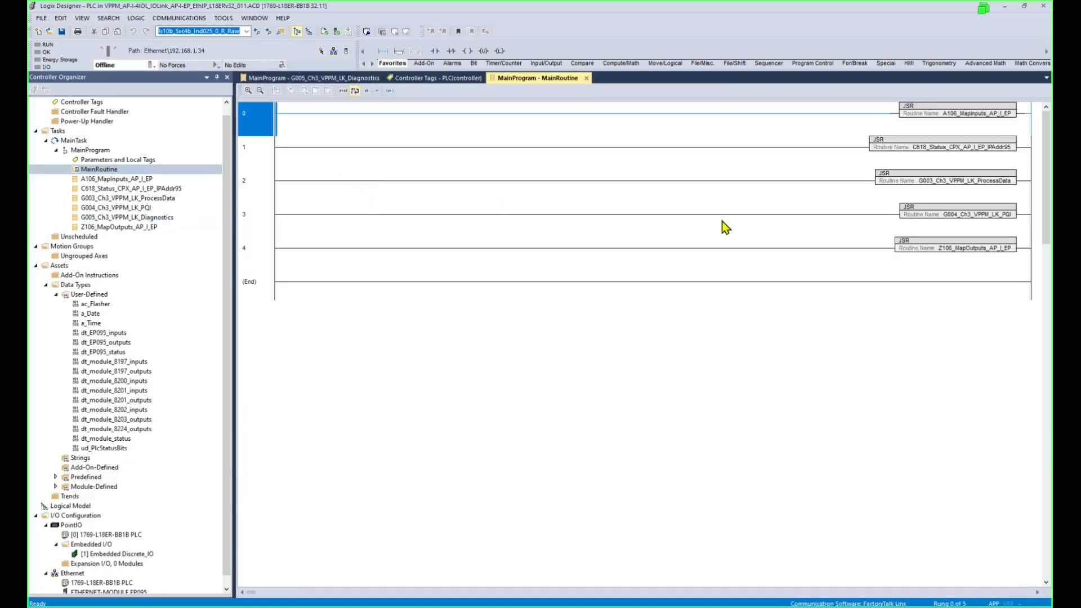
left_click(257, 216)
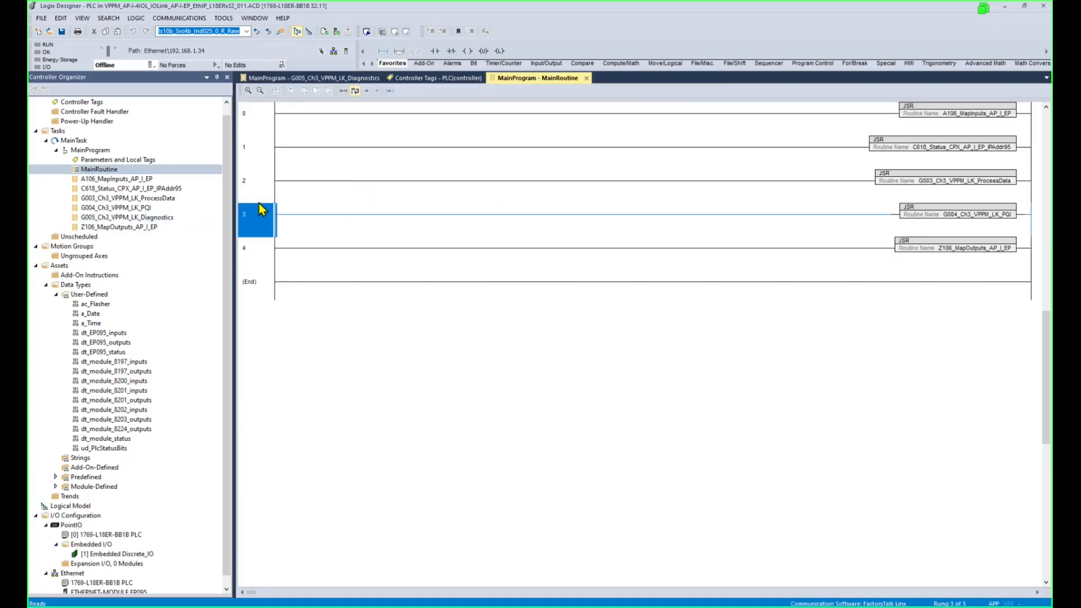
key("ctrl+c")
key("ctrl+v")
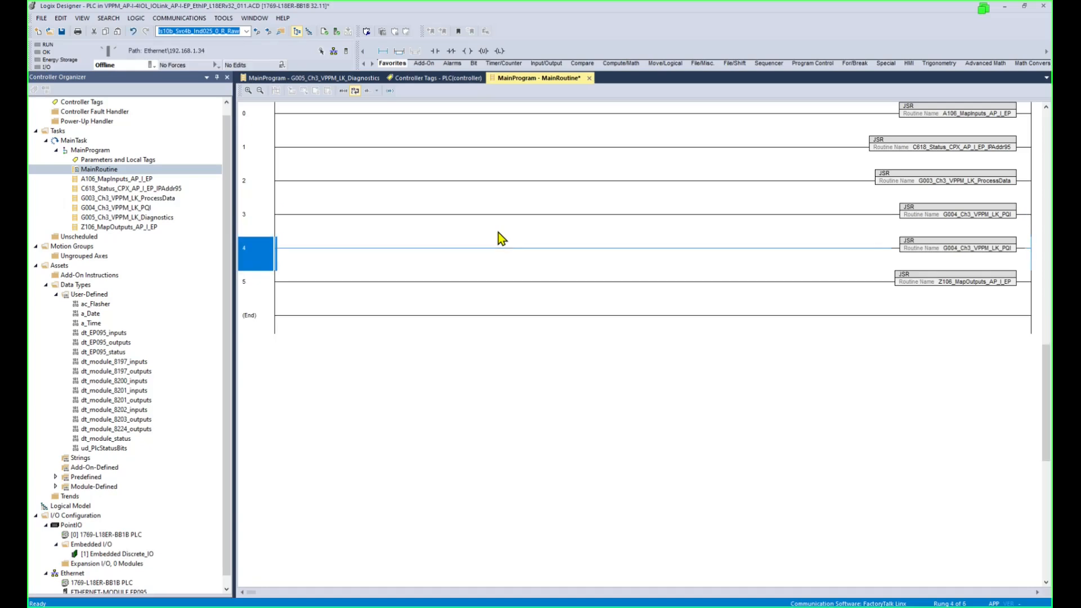
double_click(1010, 248)
left_click(1023, 251)
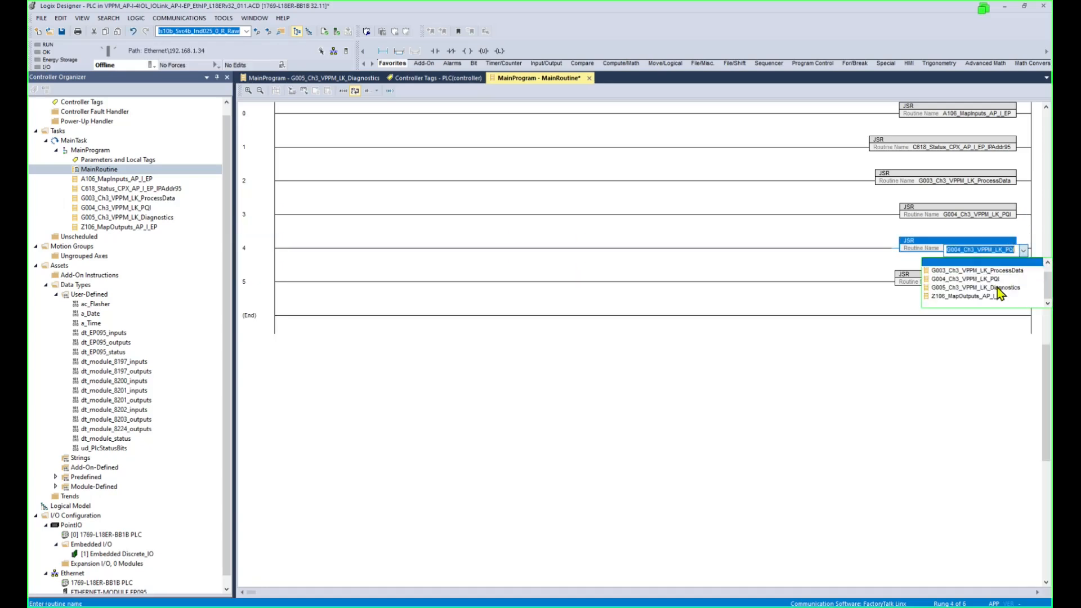
left_click(998, 288)
left_click(854, 248)
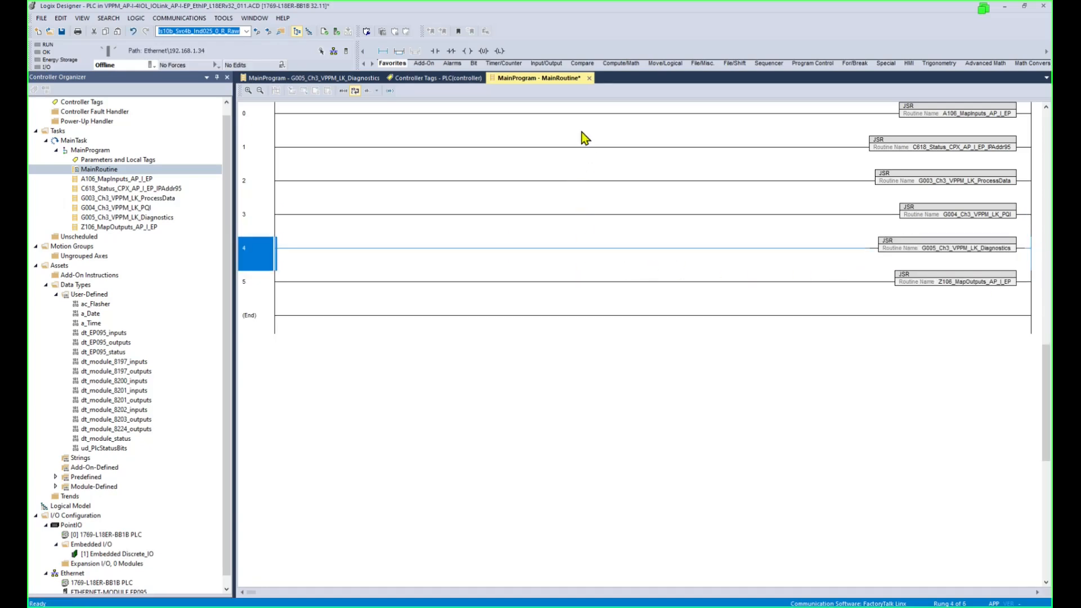
left_click(588, 77)
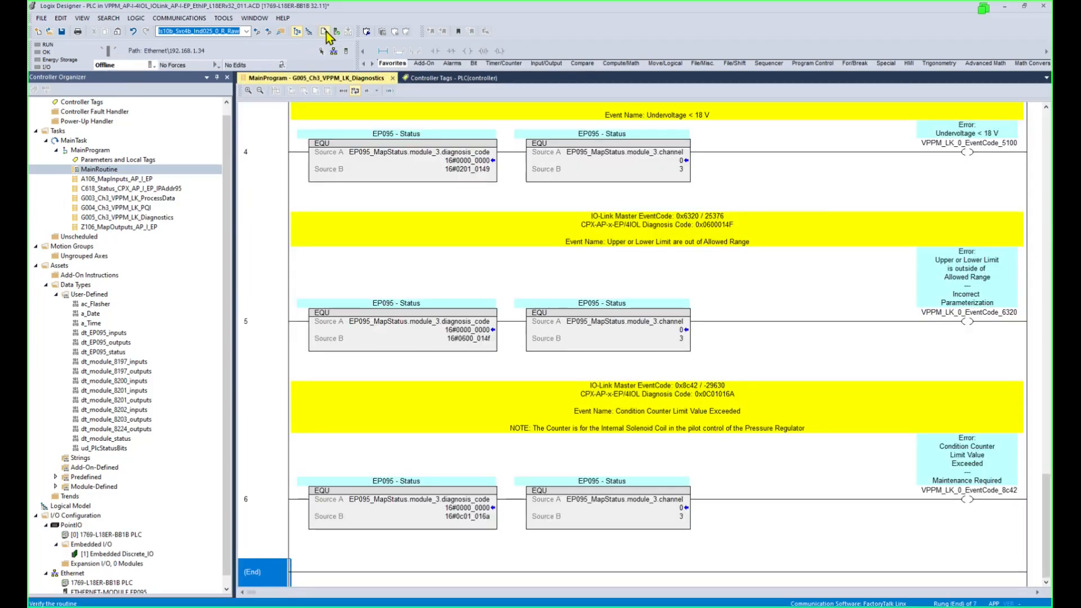
- Save the project and download it to the controller, returning the controller to Remote Run mode
left_click(62, 31)
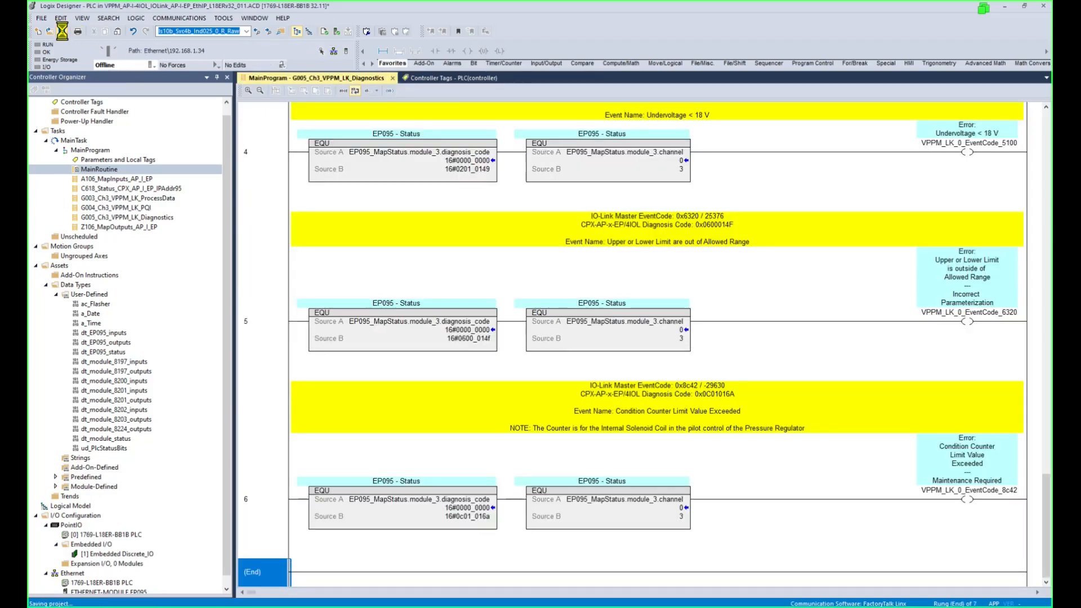
left_click(150, 65)
left_click(184, 107)
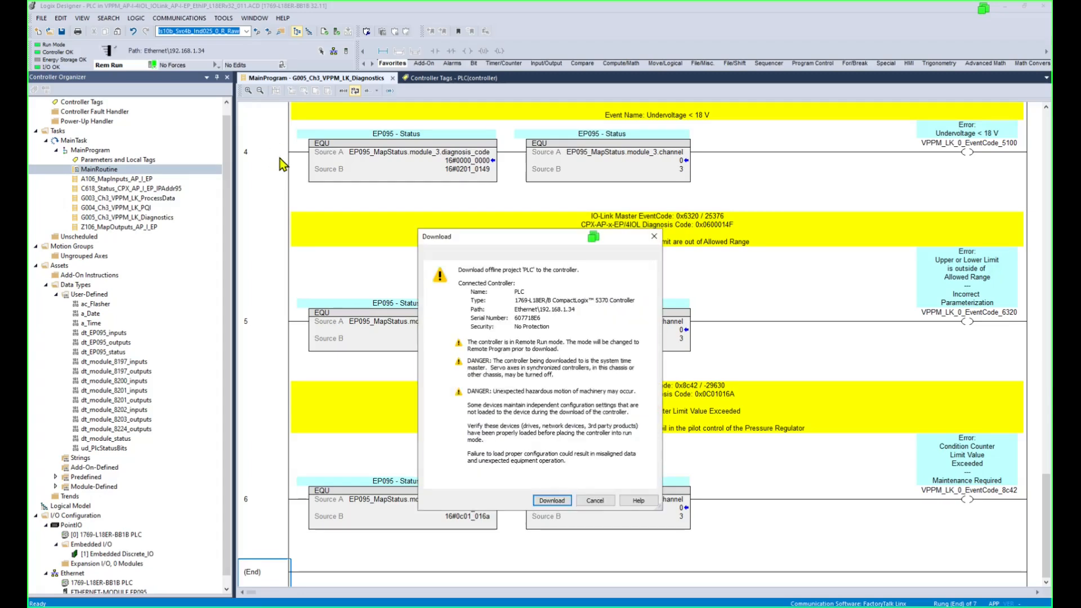
left_click(552, 500)
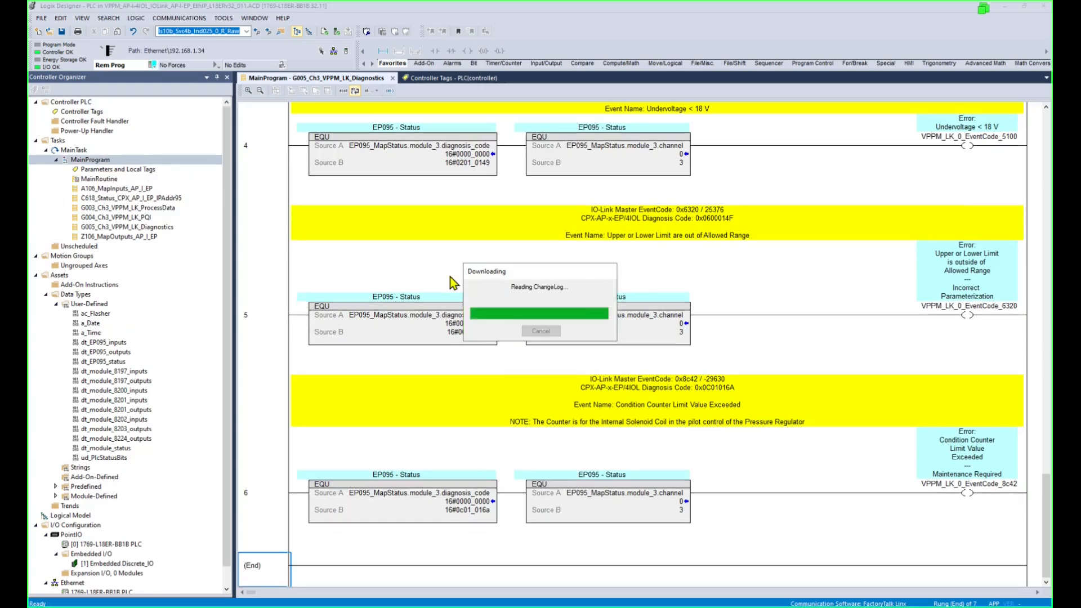
left_click(579, 332)
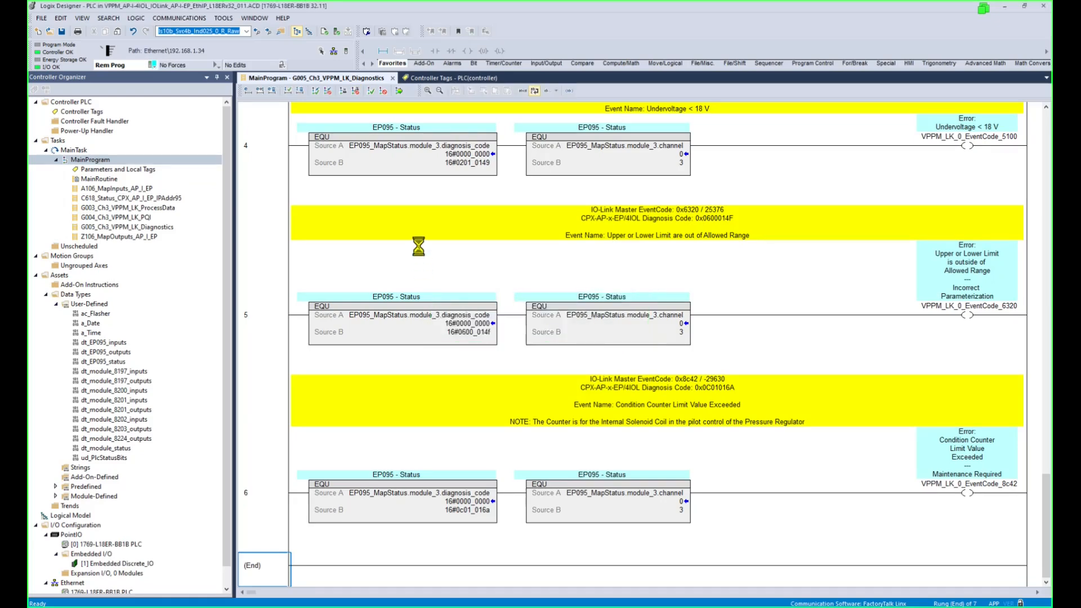
- Monitor the live diagnostics routine online and check the module 3 diagnosis code and channel comparisons on the sensor connection lost rung
left_click(287, 155)
mouse_move(363, 190)
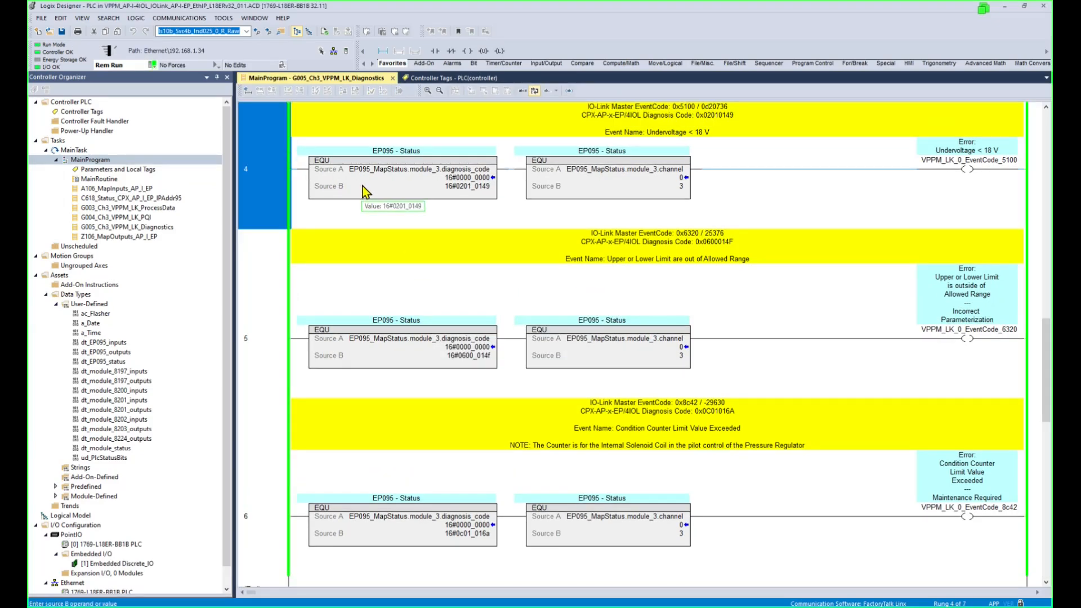
scroll(365, 191, "down", 2)
scroll(363, 187, "up", 4)
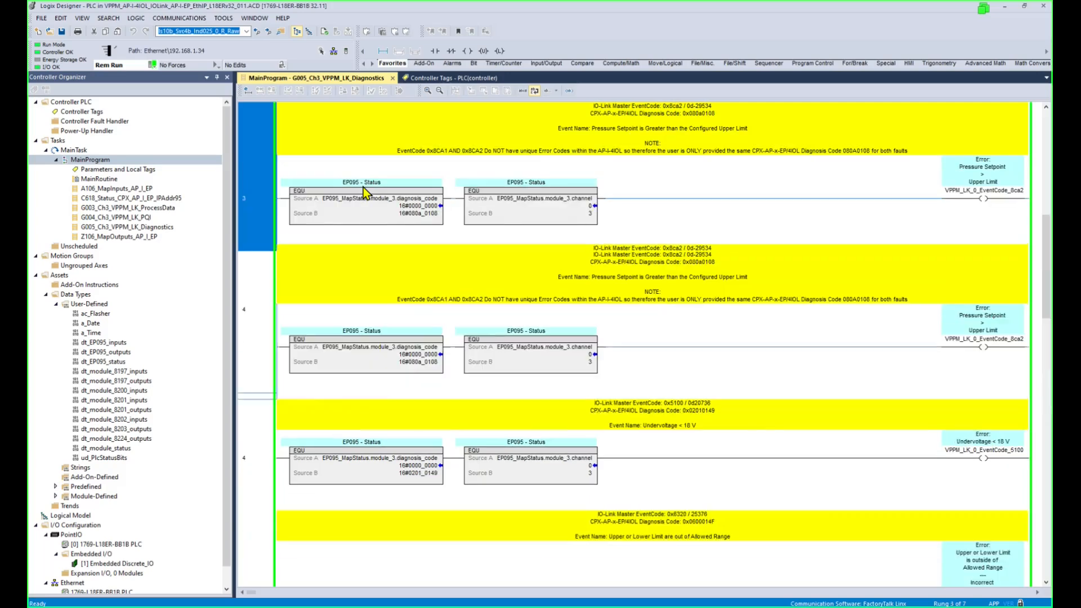
scroll(363, 187, "down", 1)
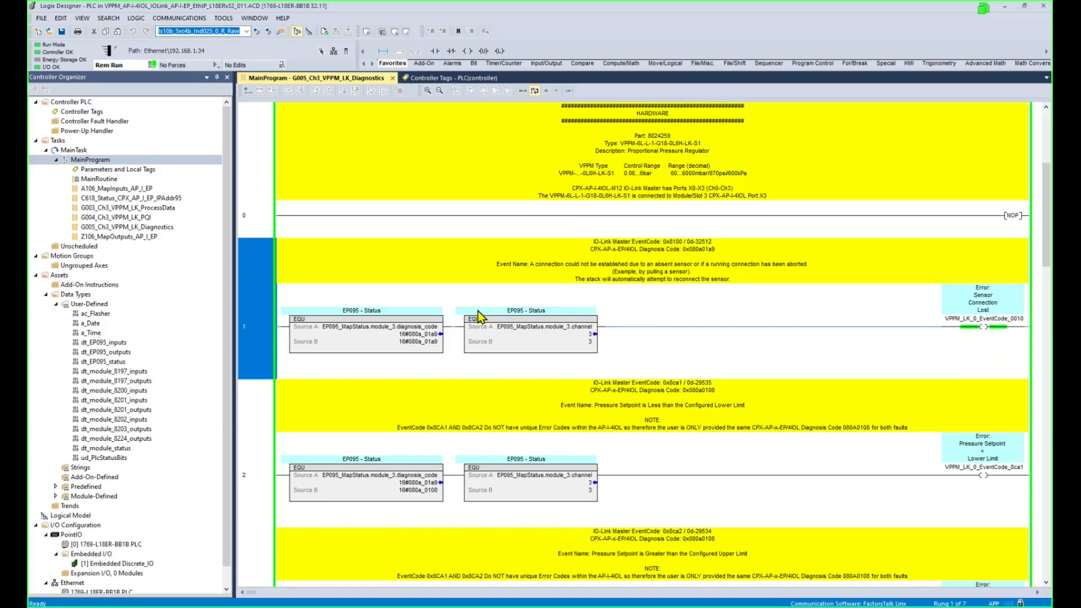
left_click(414, 346)
double_click(426, 339)
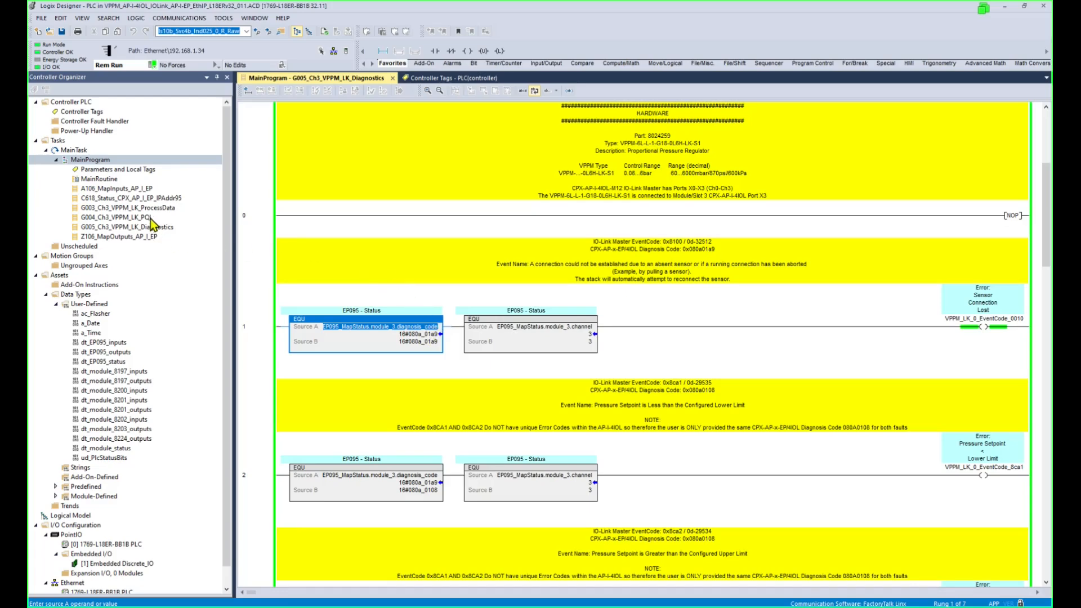
- Open the G004_Ch3_VPPM_LK_PQI routine, check the IOL1Ch3_DeviceError coil on rung 1, and close the routine
left_click(141, 219)
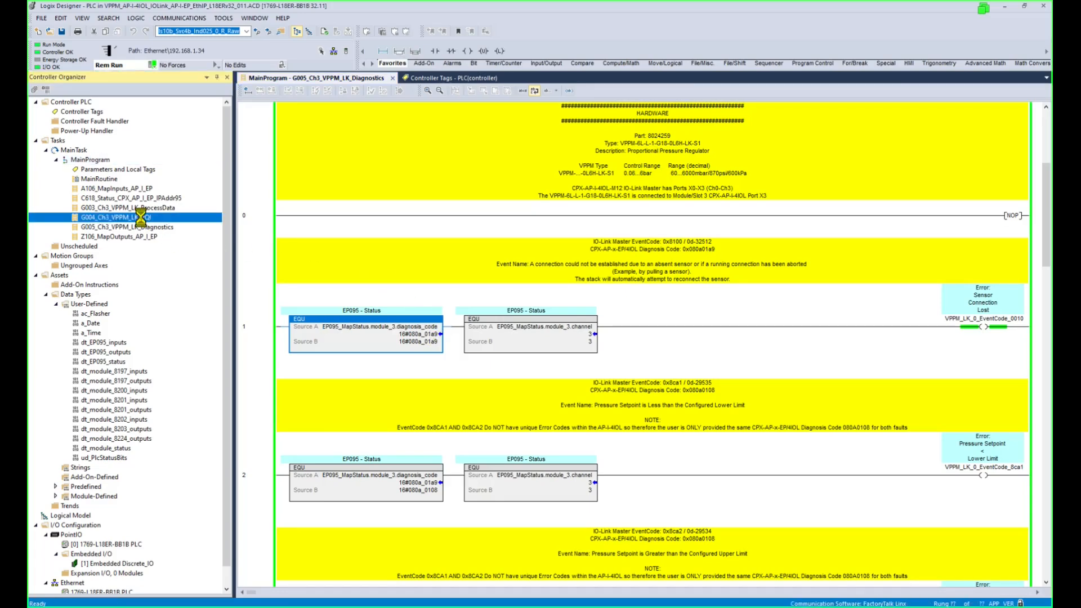
double_click(141, 220)
left_click(996, 210)
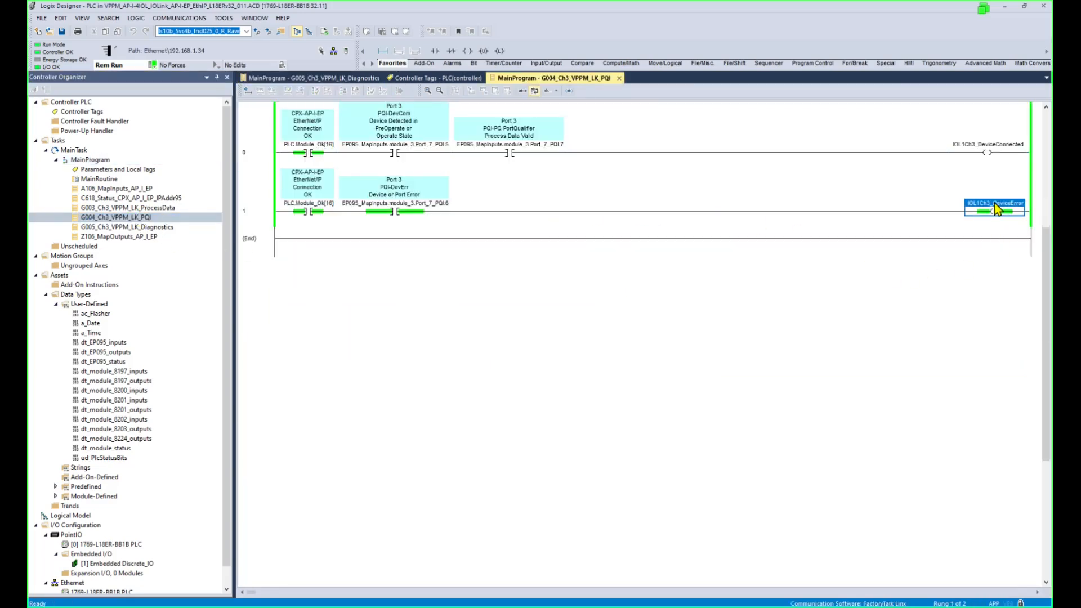
left_click(619, 79)
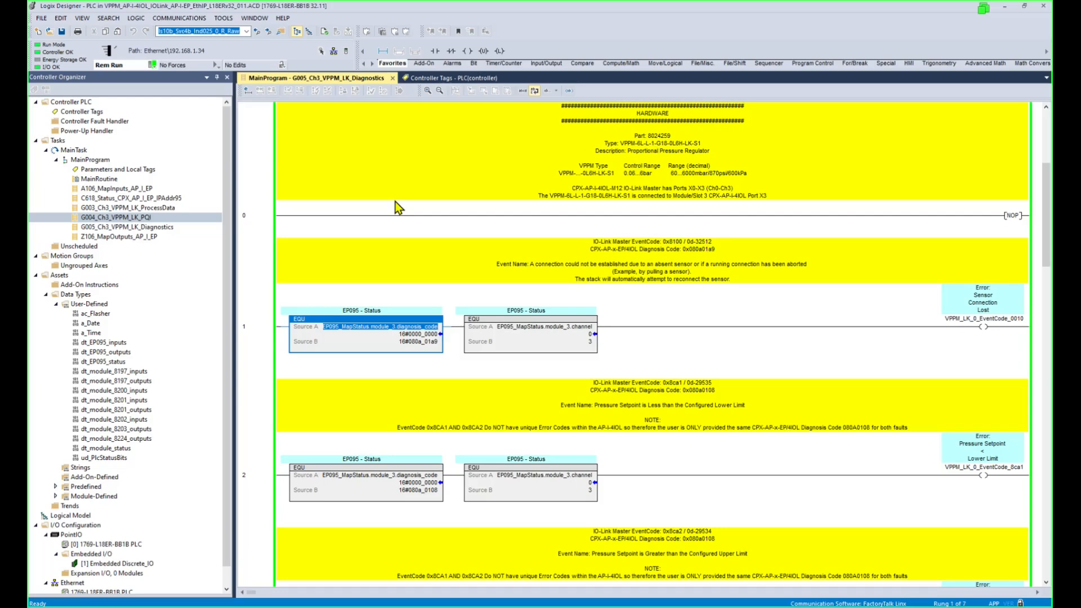
- Monitor the pressure setpoint limit rungs and the undervoltage rung 4 with its VPPM_LK_0_EventCode_5100 coil in the diagnostics routine
left_click(261, 480)
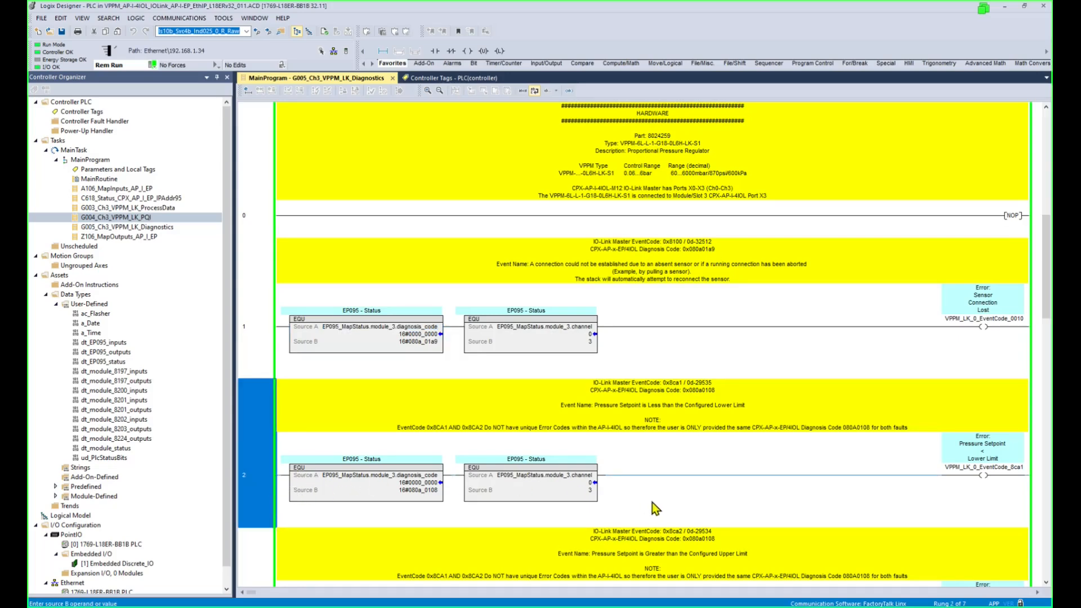
scroll(771, 478, "down", 3)
scroll(773, 481, "down", 5)
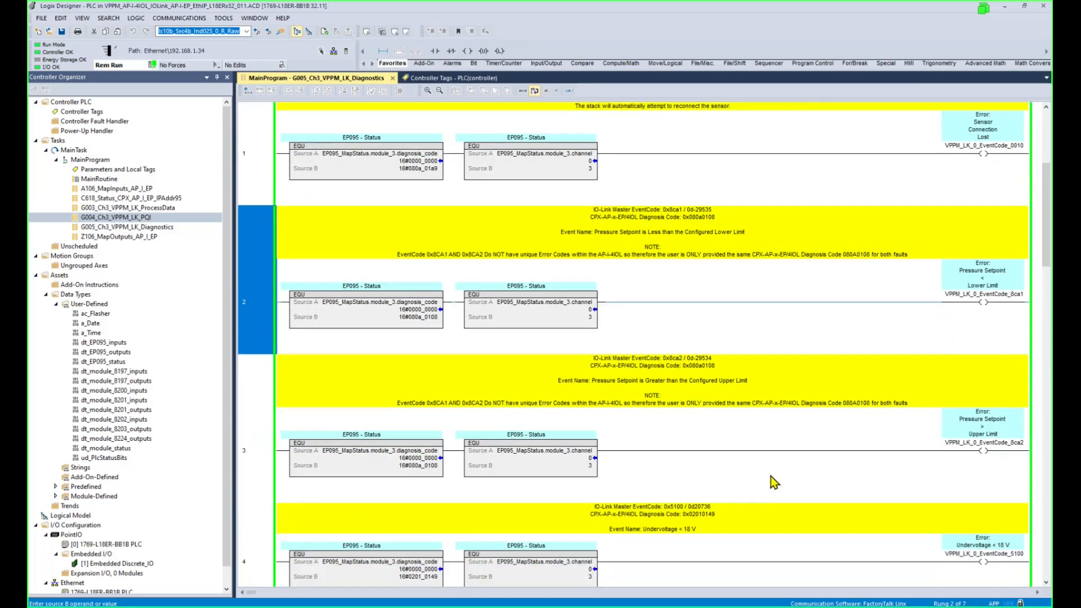
left_click(269, 495)
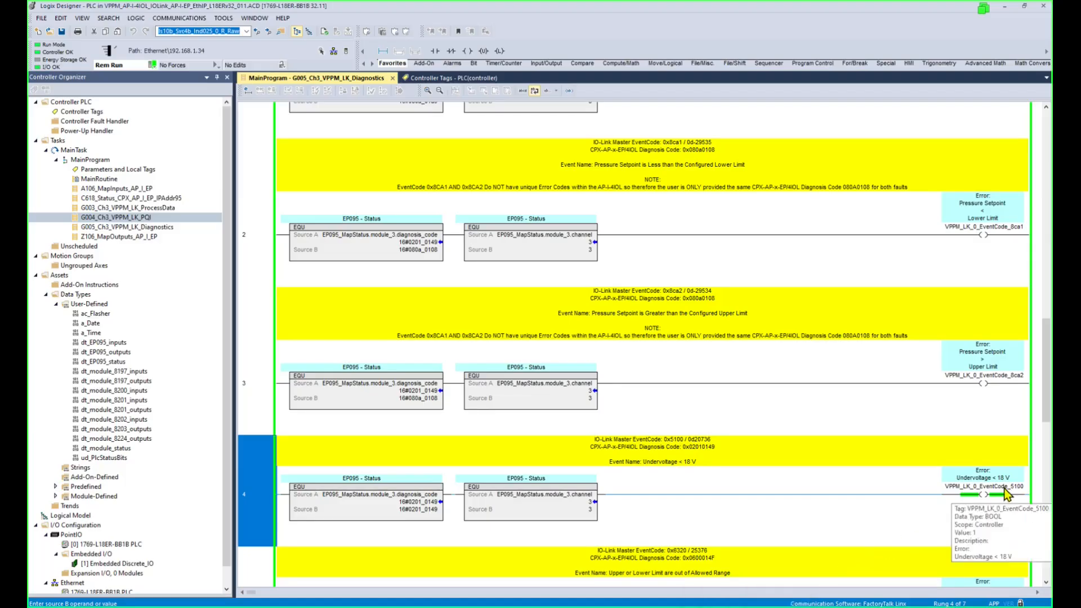
left_click(996, 496)
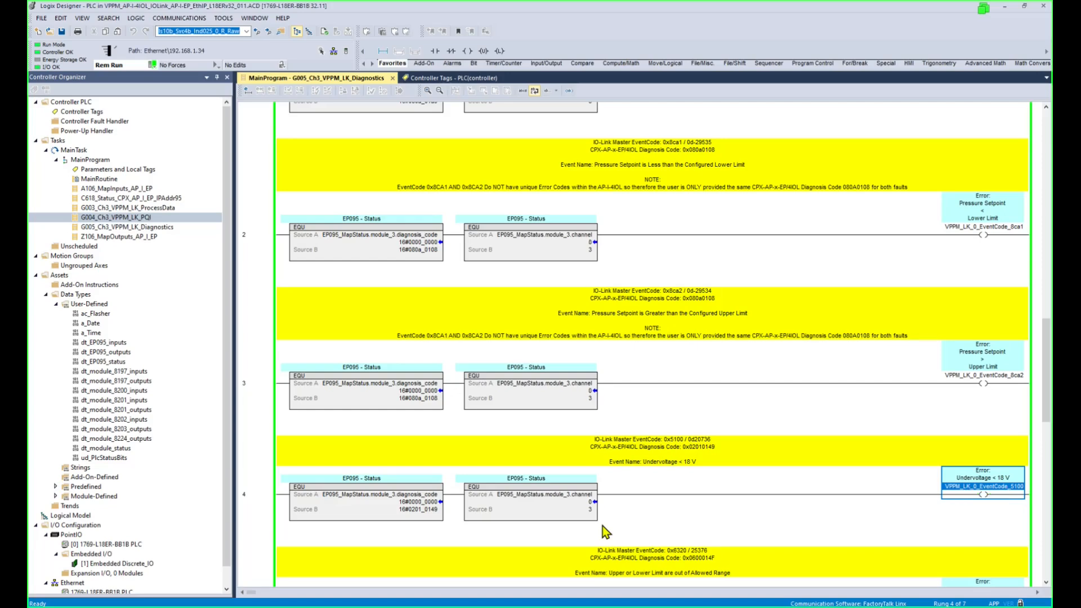
- Review the limit range and condition counter rungs 5 and 6 online, and return to rung 0 of the routine
left_click(258, 505)
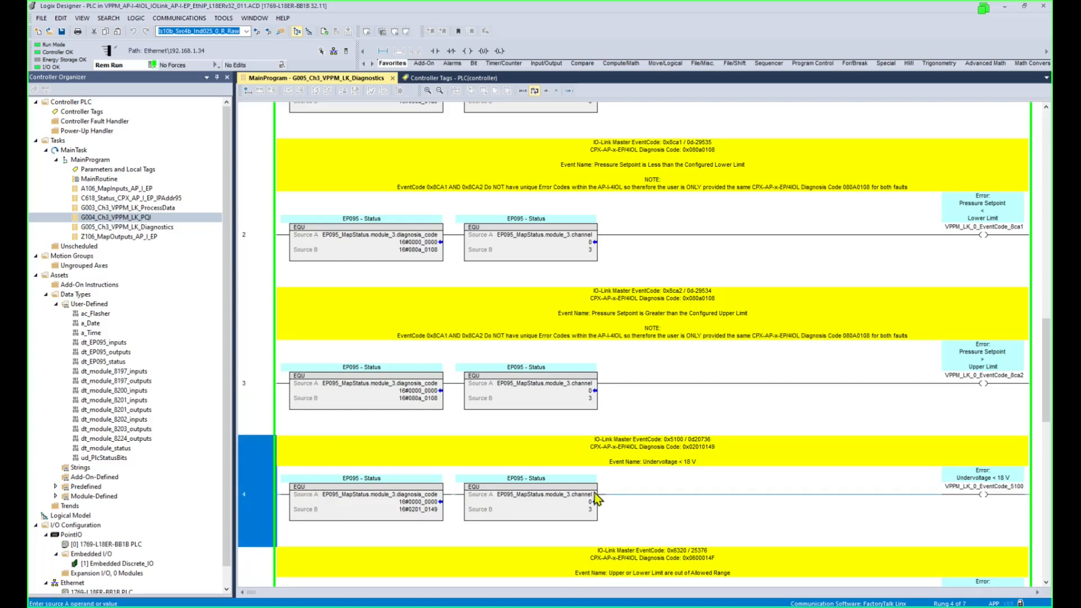
scroll(606, 495, "down", 3)
scroll(607, 493, "down", 6)
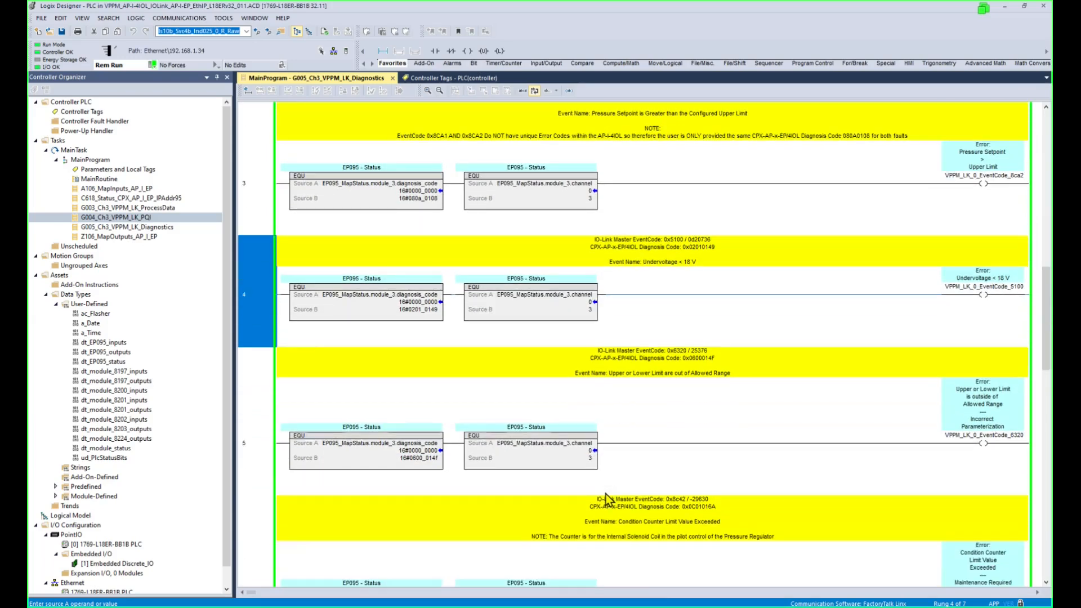
scroll(604, 496, "down", 3)
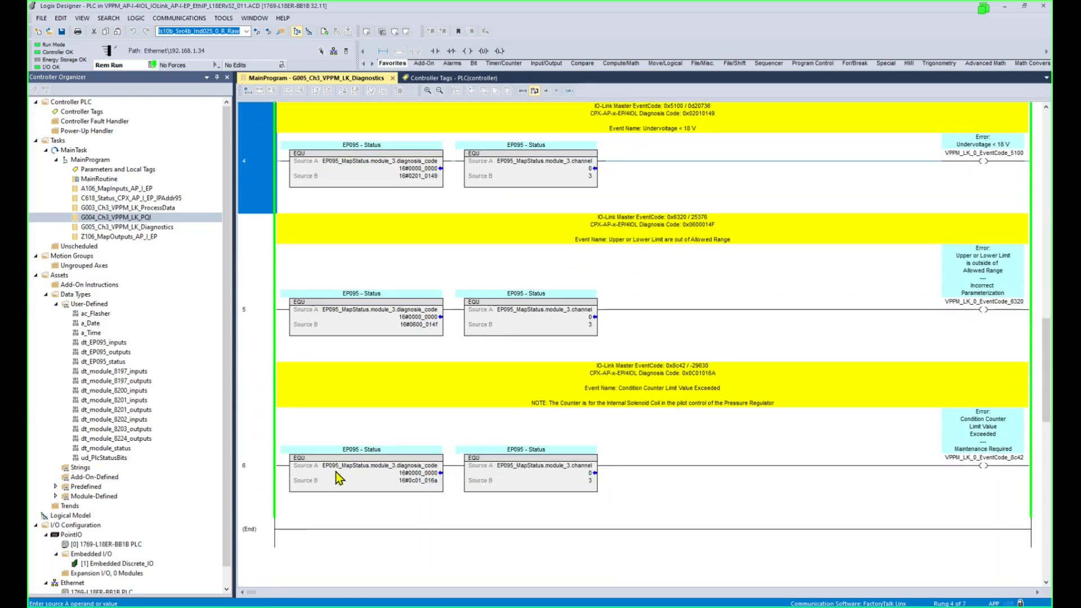
left_click(254, 476)
left_click(283, 185)
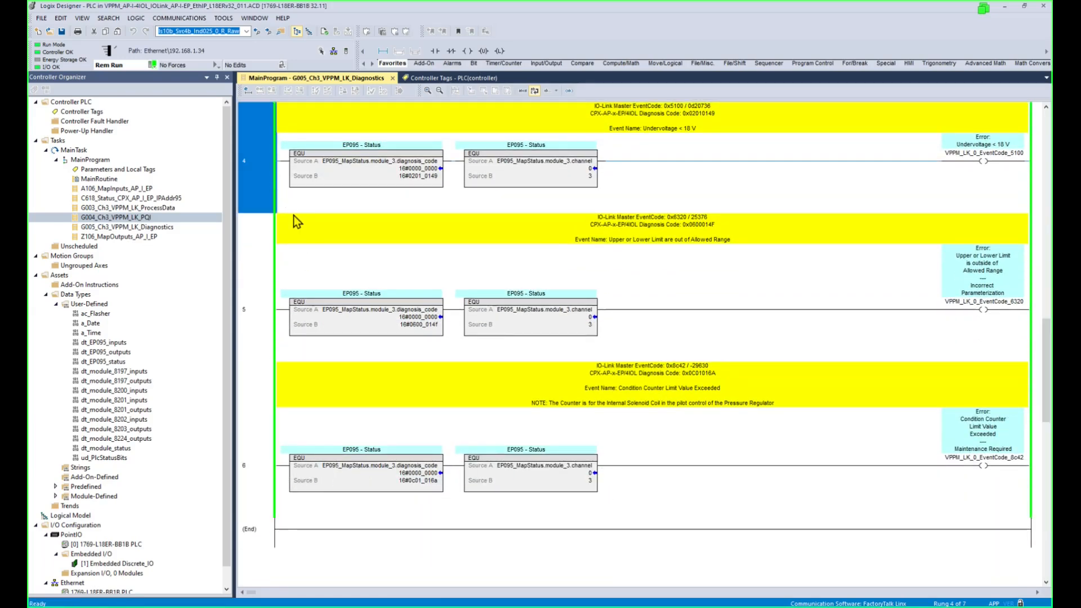
key("ctrl+Home")
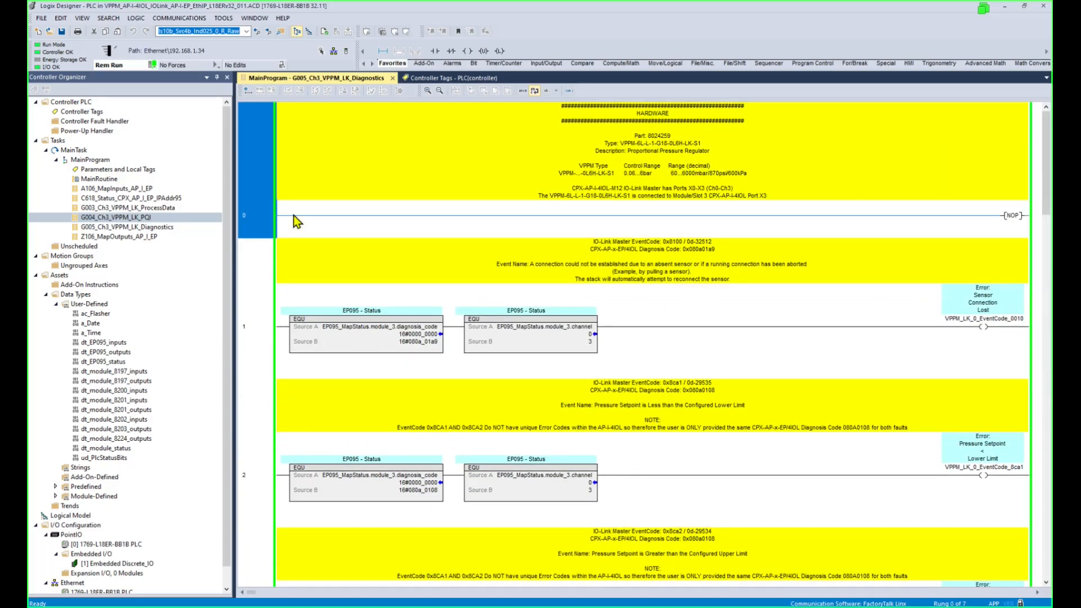
left_click(164, 208)
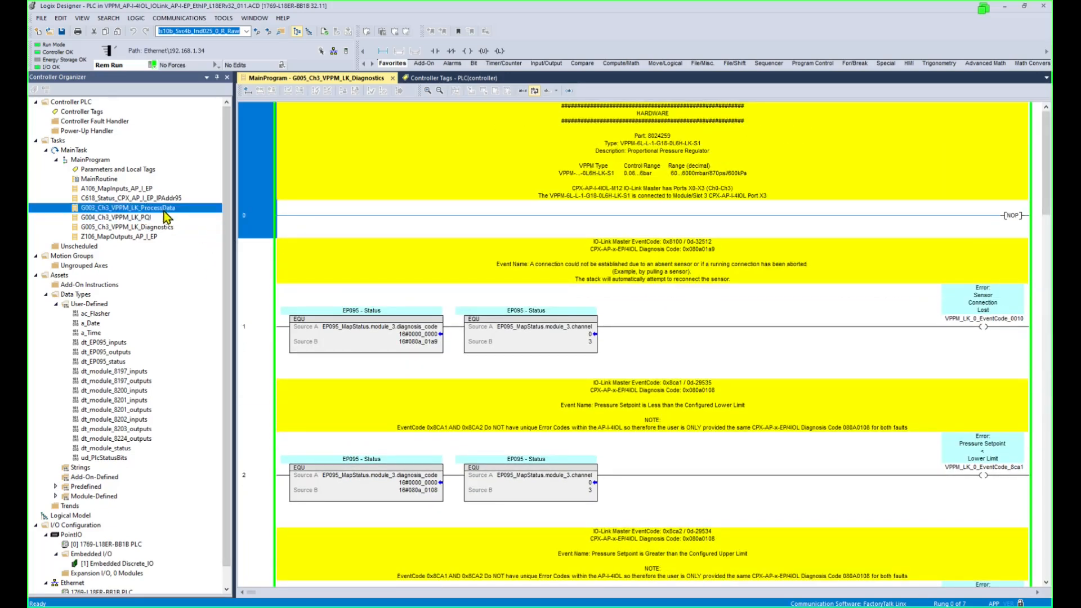
left_click(151, 217)
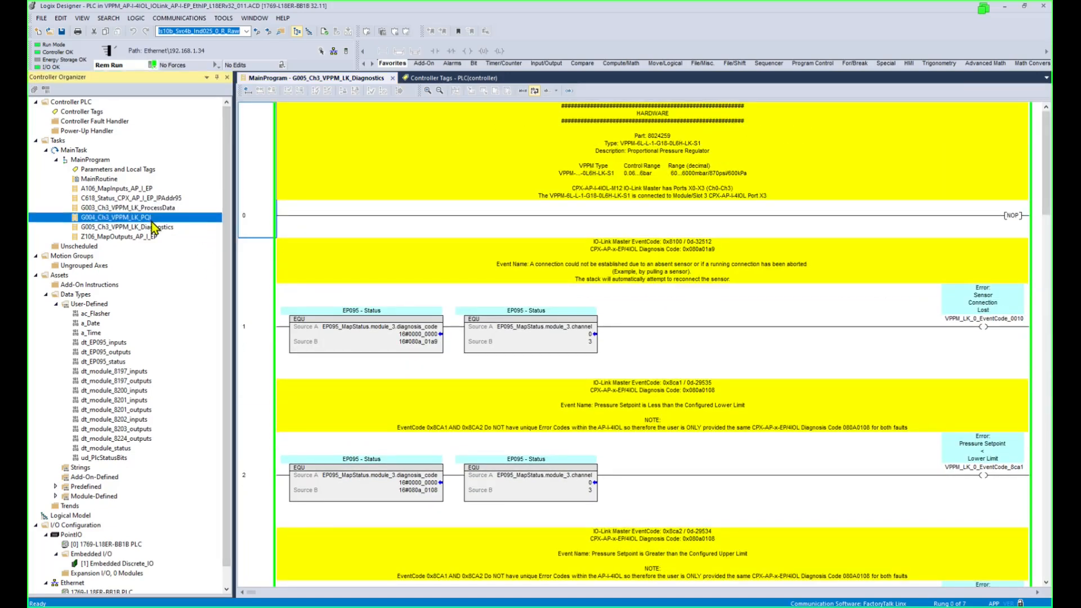
left_click(168, 199)
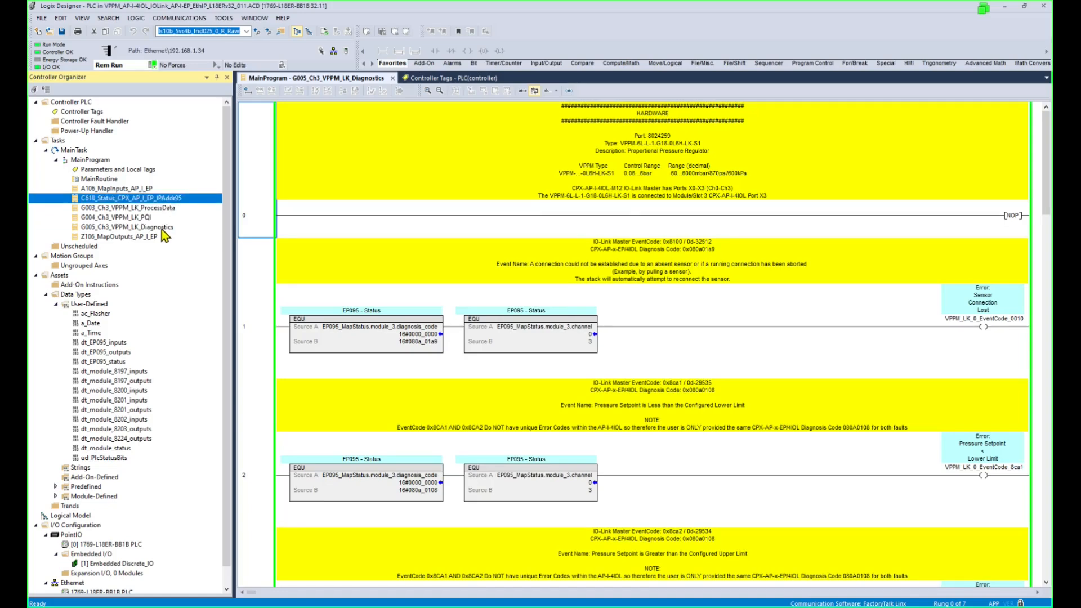
left_click(162, 228)
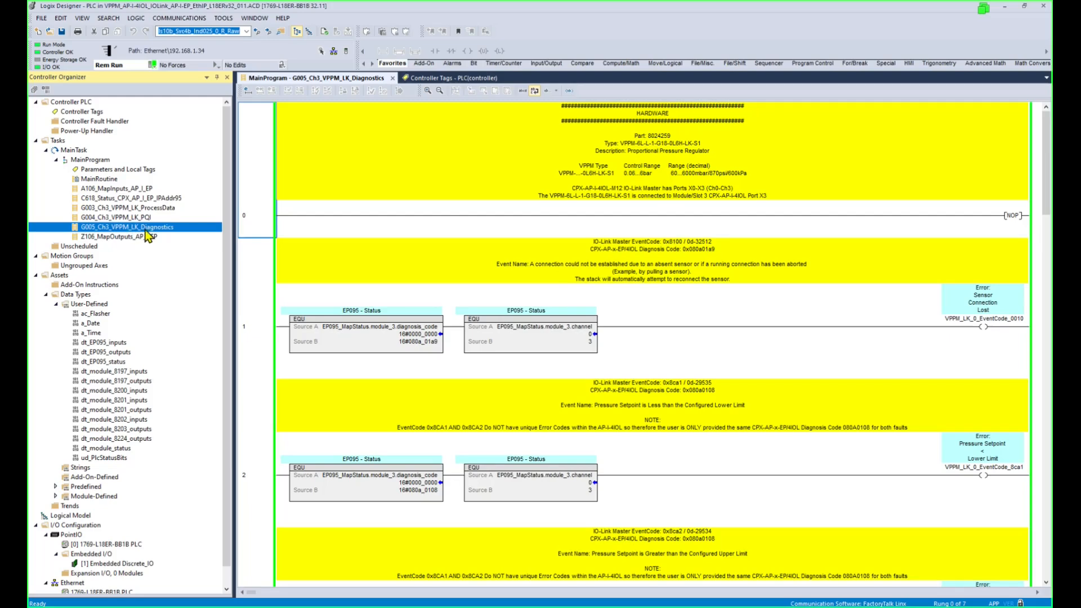
- Save the project with the online tag values uploaded from the controller, and go offline
left_click(61, 31)
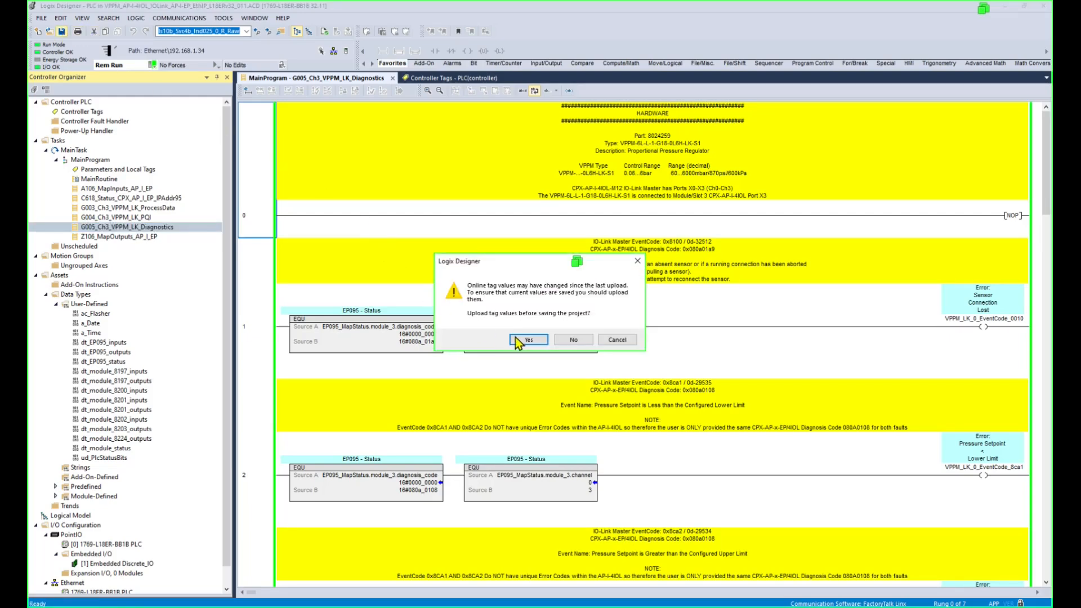
left_click(523, 340)
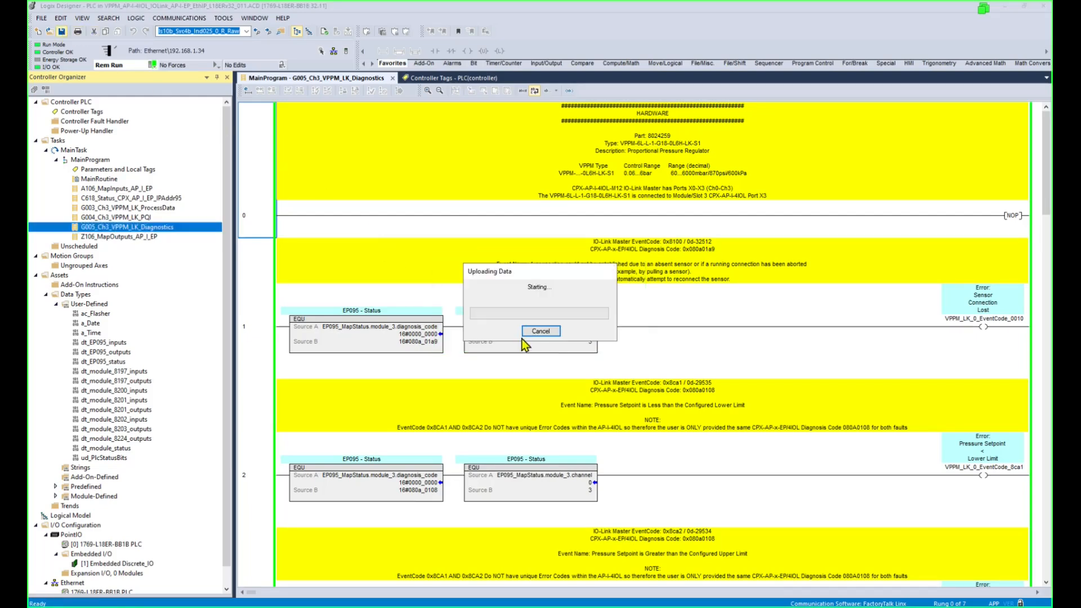
left_click(153, 69)
left_click(160, 76)
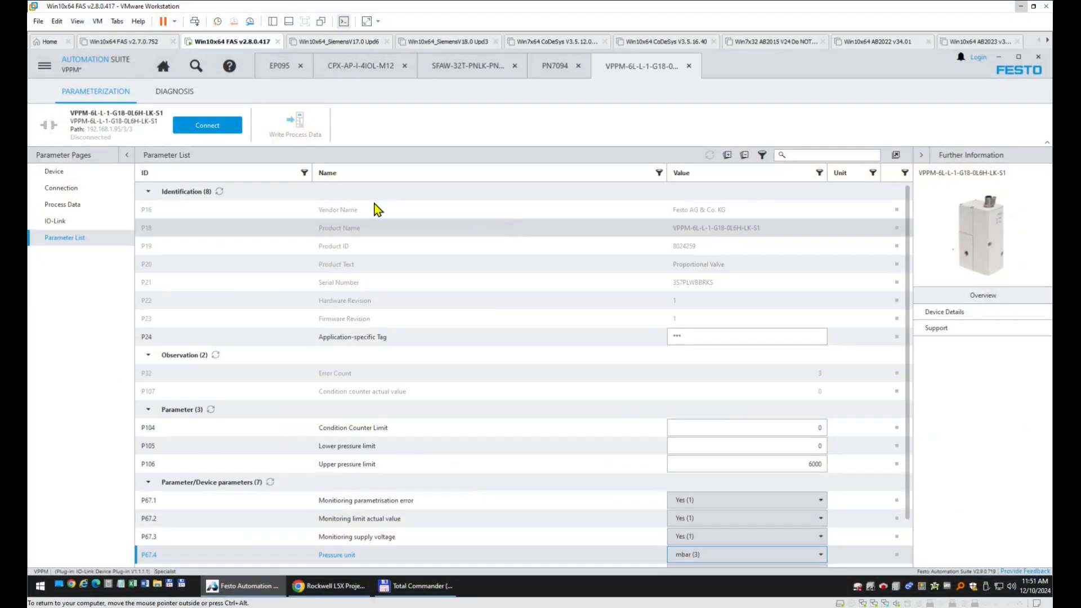
- Connect to the VPPM, read the mismatched parameters from the device, and try to set the Pressure unit to mbar (0)
left_click(208, 126)
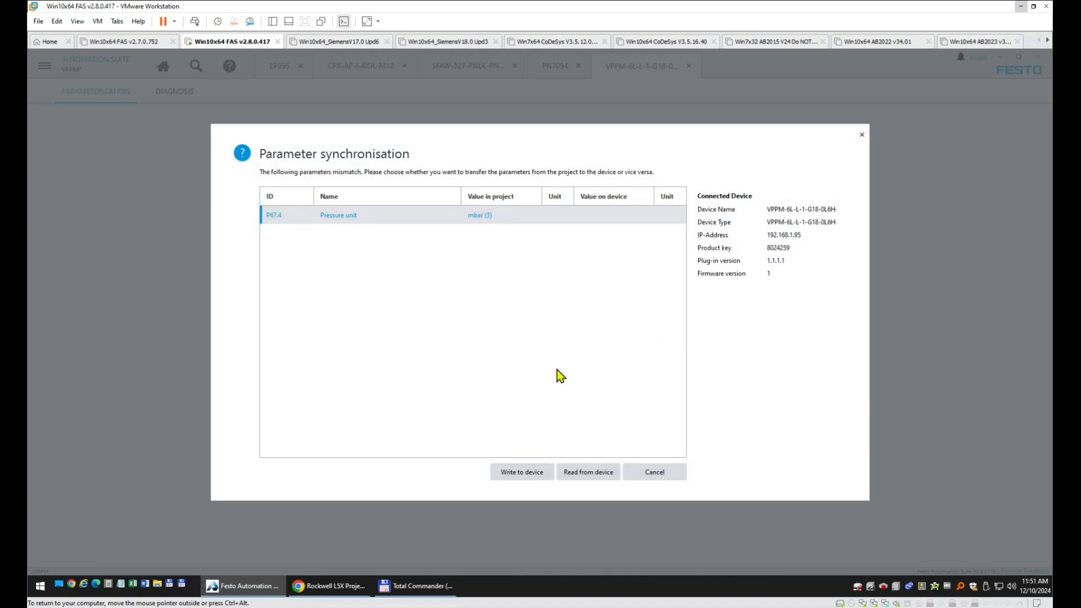
left_click(577, 473)
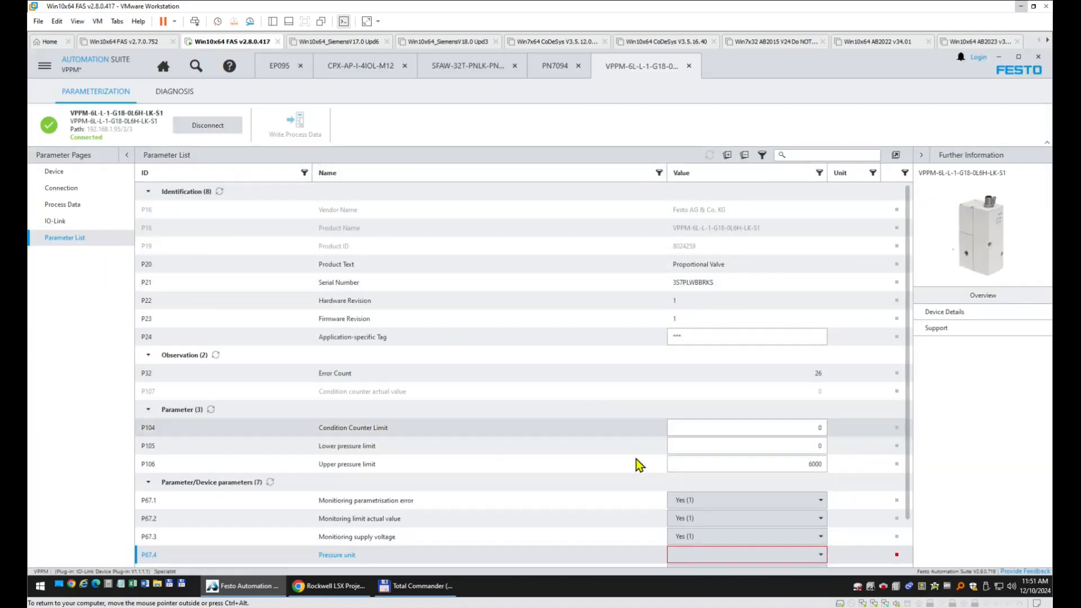
scroll(837, 537, "down", 1)
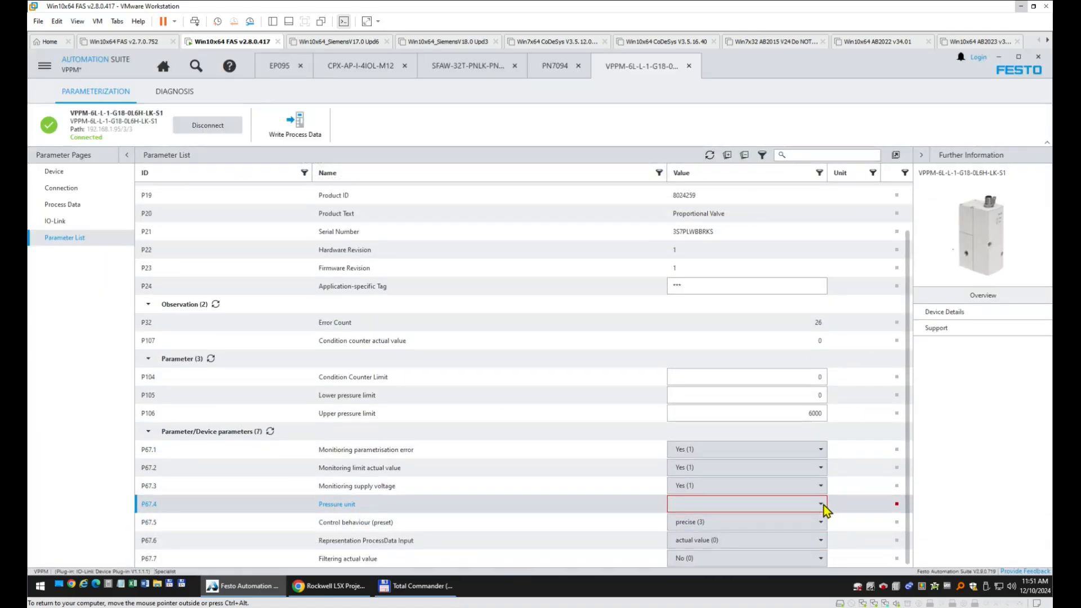
left_click(821, 506)
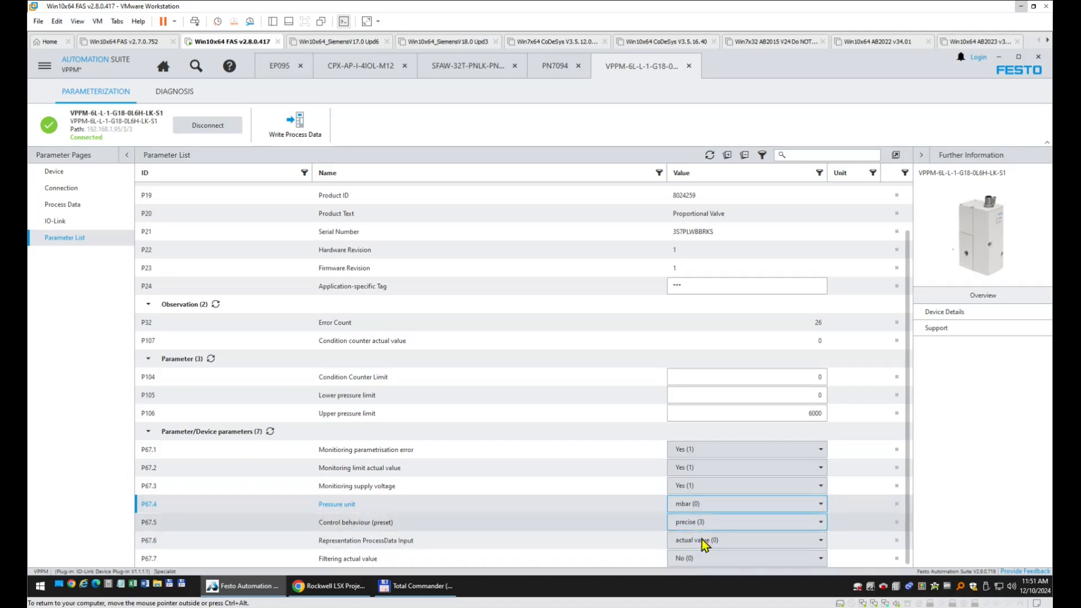
left_click(704, 534)
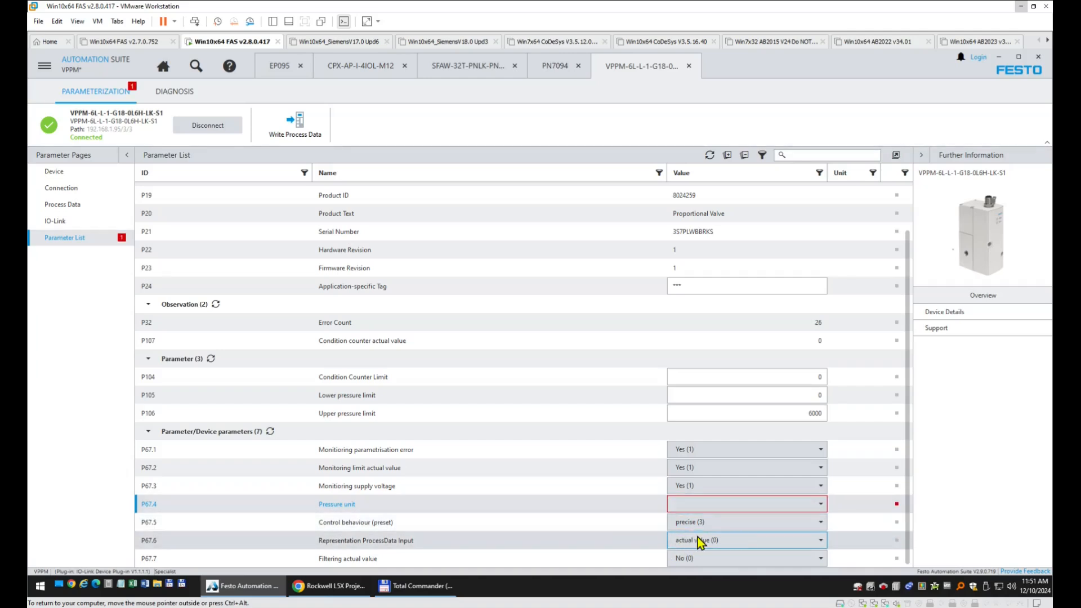
- Disconnect from the VPPM and set the Pressure unit parameter P67.4 to mbar (0) offline
left_click(227, 127)
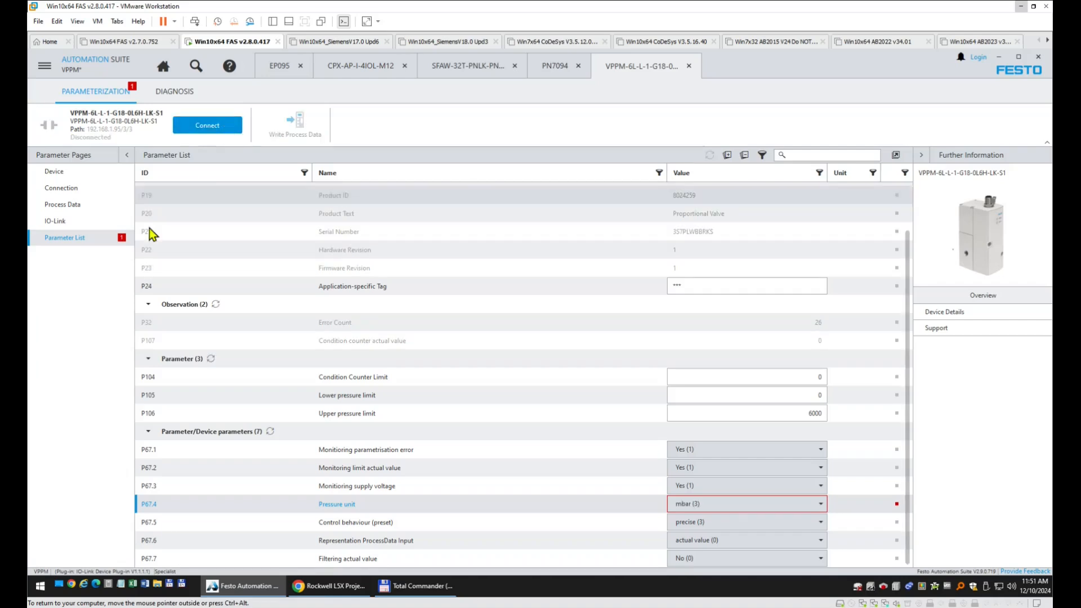
left_click(729, 505)
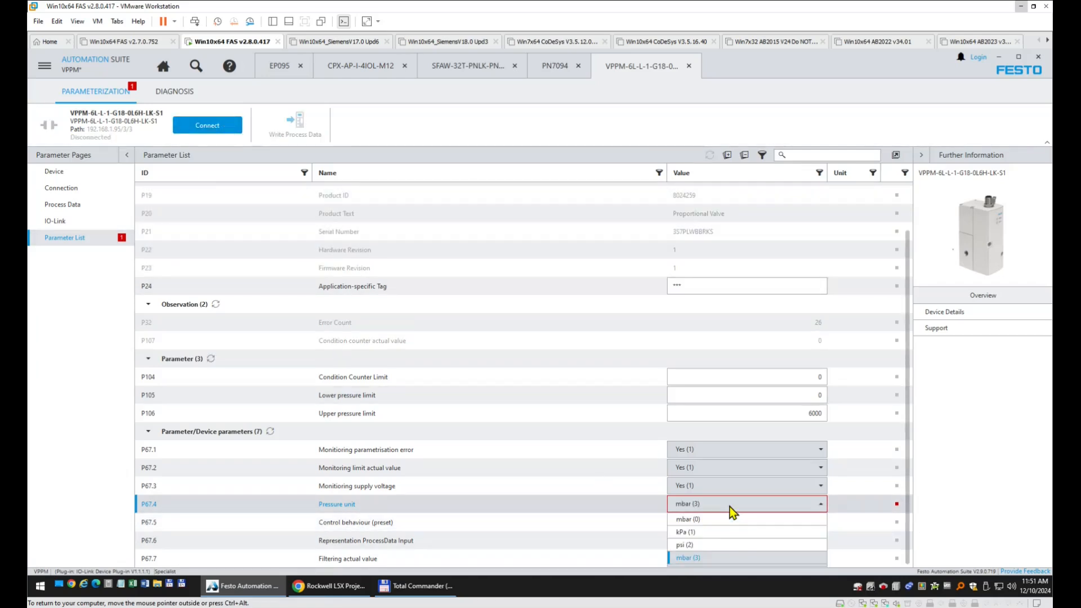
left_click(710, 527)
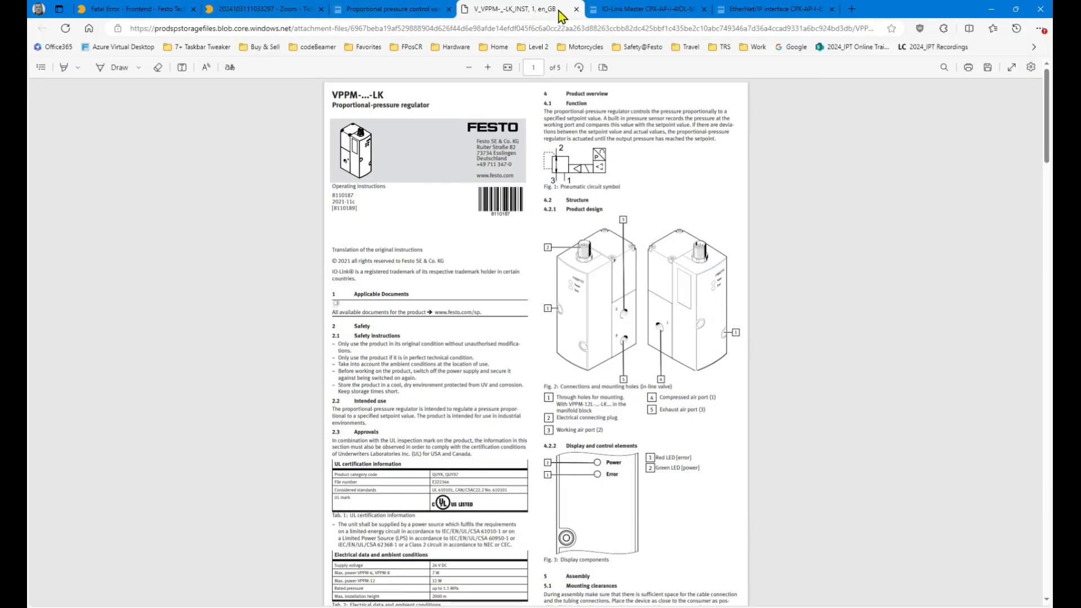
- In the web browser, close the VPPM instructions and review the software downloads for the VPPM and the CPX-AP-I-4IOL-M12 IO-Link master
left_click(576, 9)
left_click(583, 273)
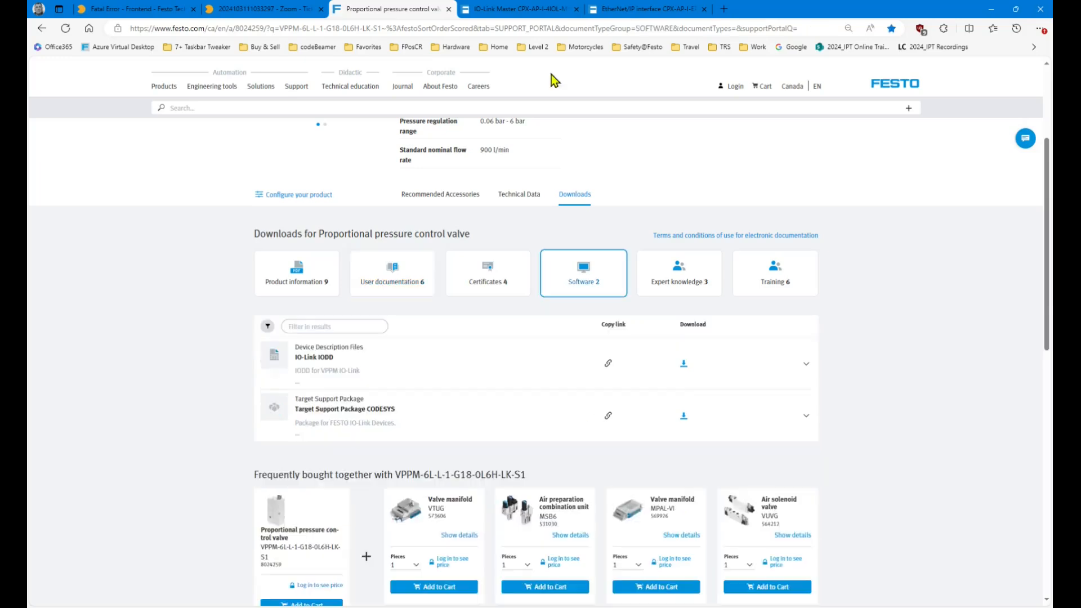
left_click(515, 10)
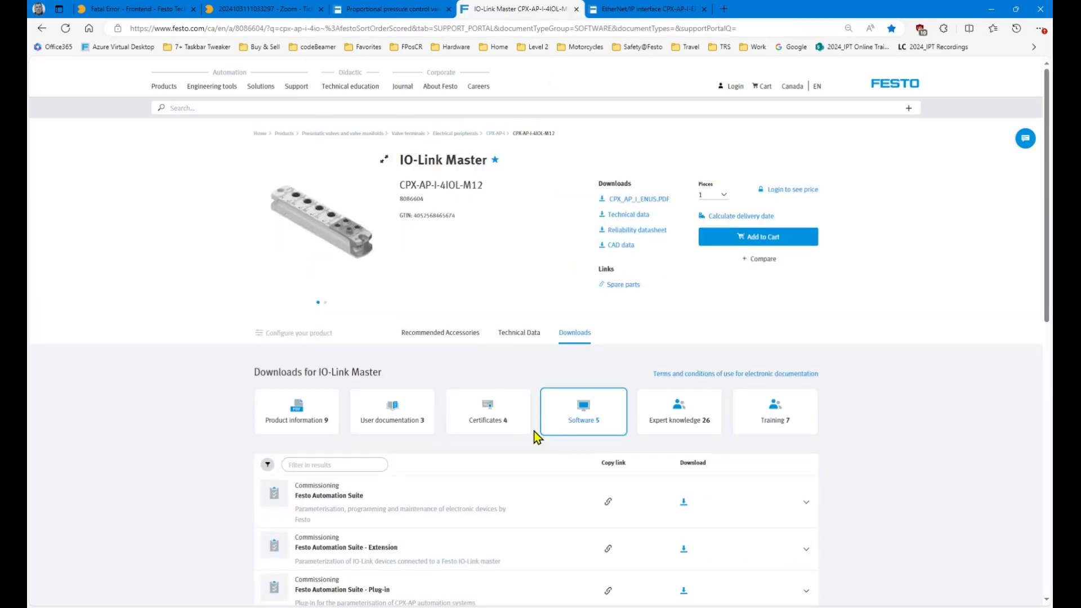
scroll(912, 448, "down", 3)
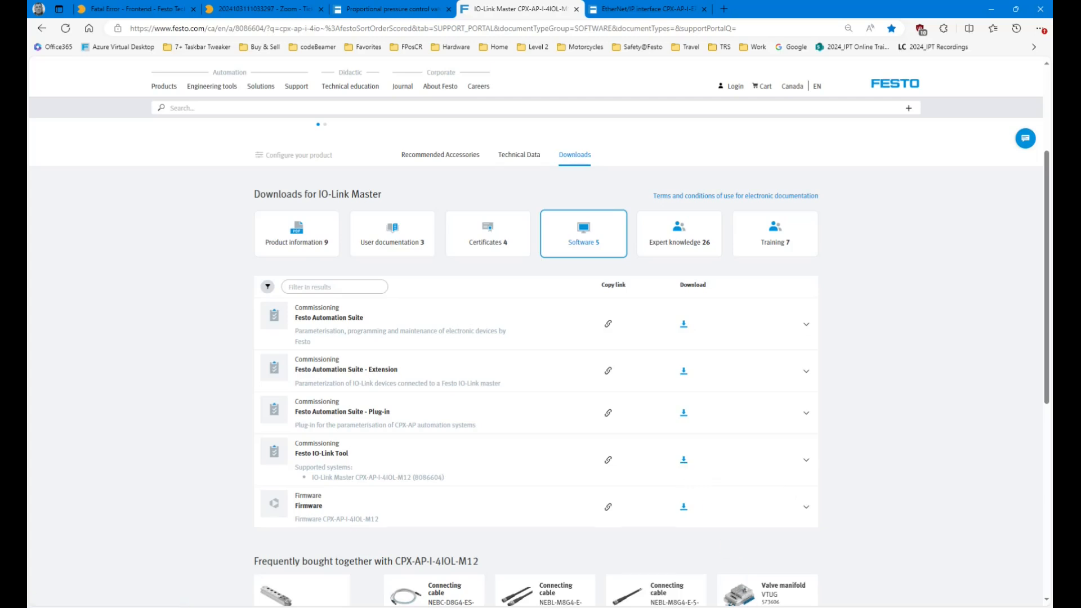
left_click(992, 10)
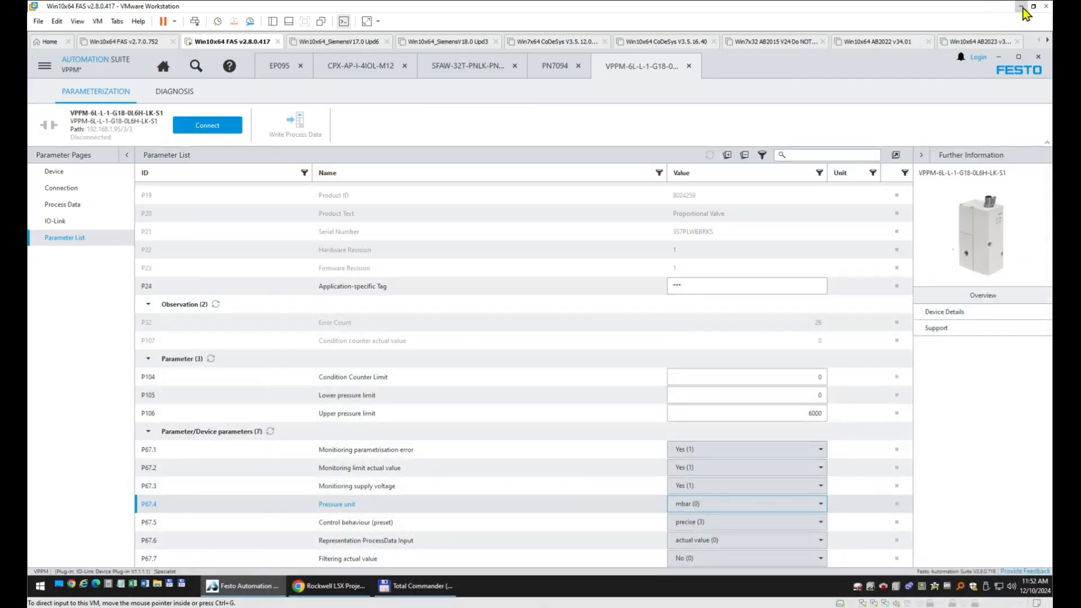
- Minimize the open windows and launch the Festo IO-Link Tool v5.1.1 from the desktop
left_click(1020, 6)
left_click(1004, 8)
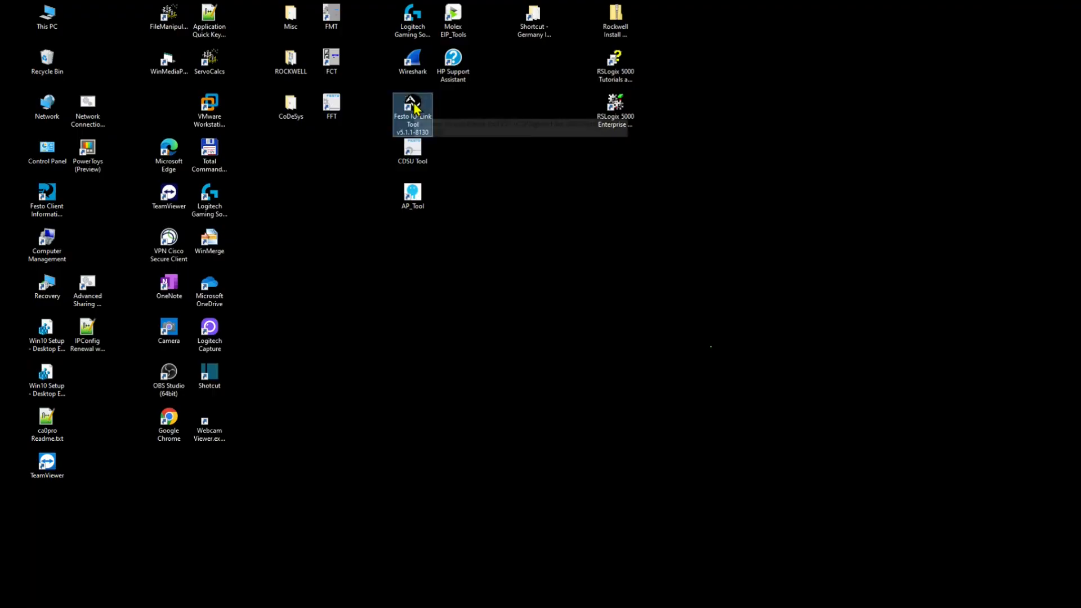
double_click(412, 120)
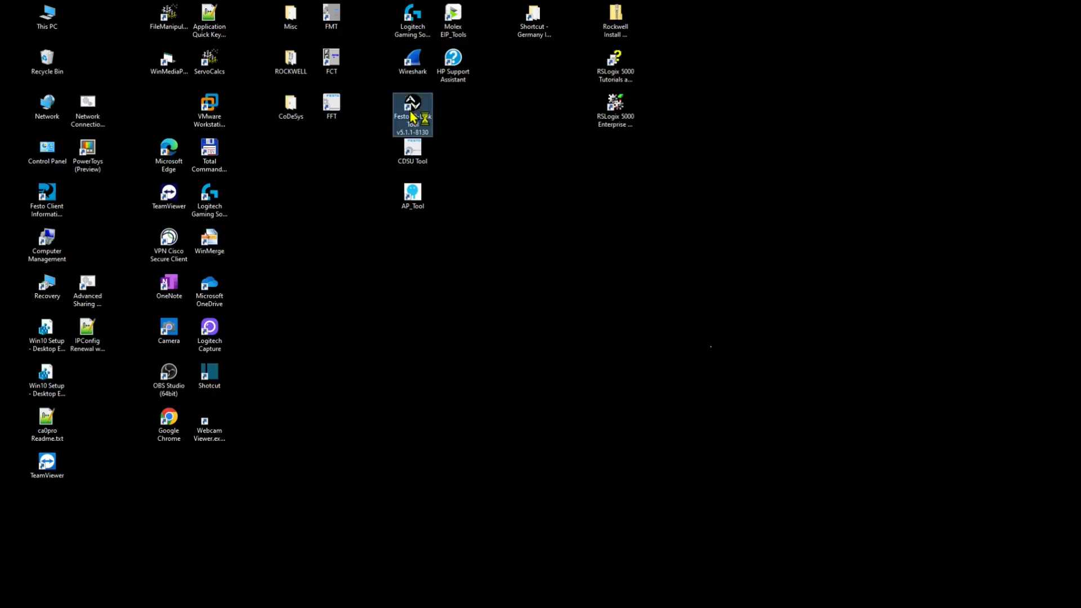
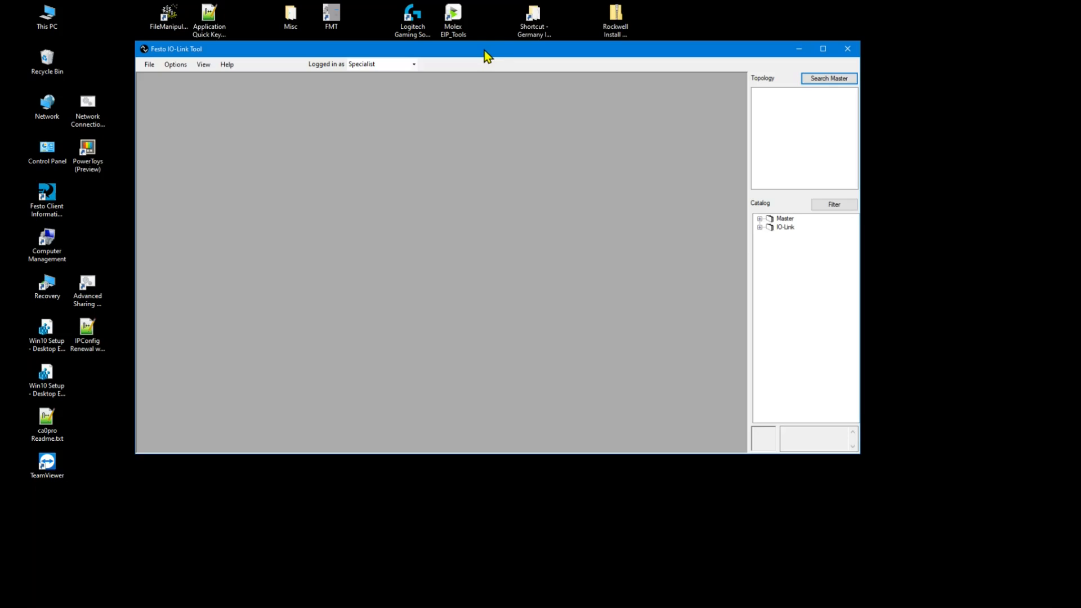
- Import the device description Festo-VPPM-20190731-IODD1.1.xml from the 20190721 IO-Link V1.1 IODD folder
left_click(176, 66)
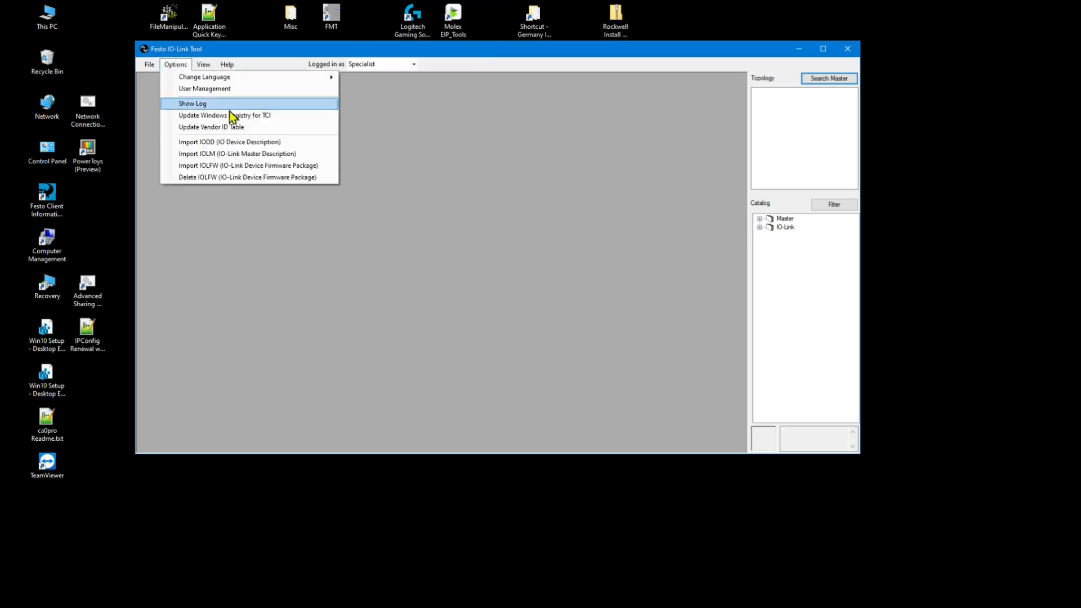
left_click(228, 144)
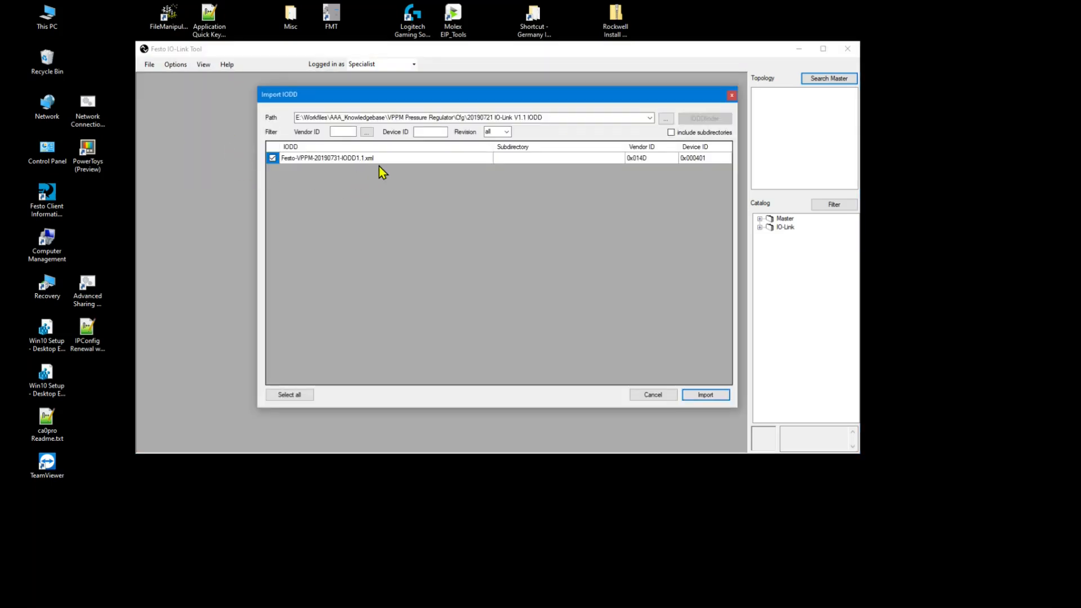
left_click(543, 117)
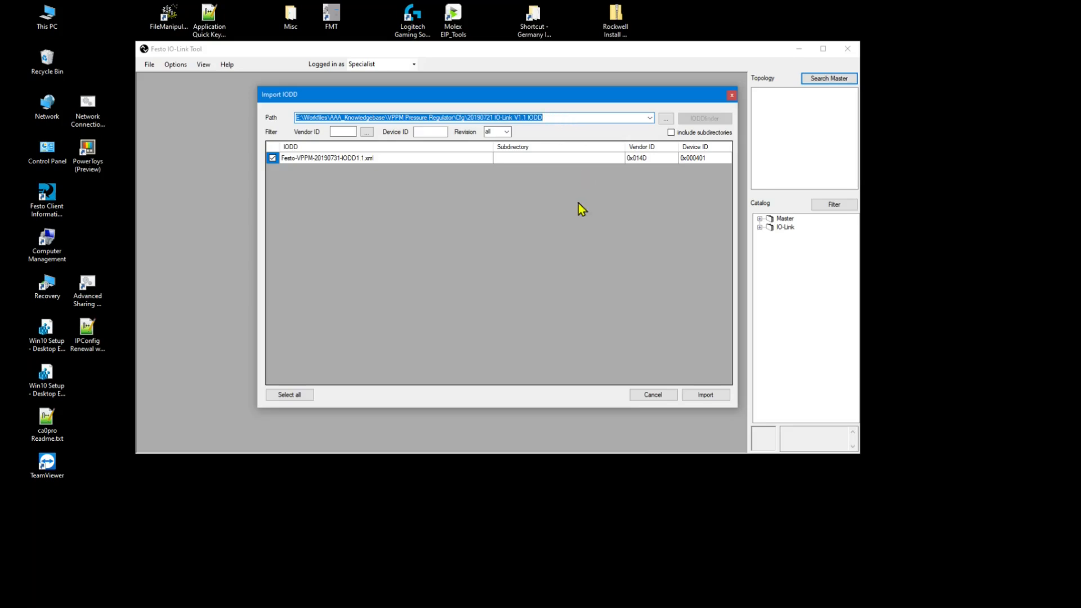
left_click(712, 395)
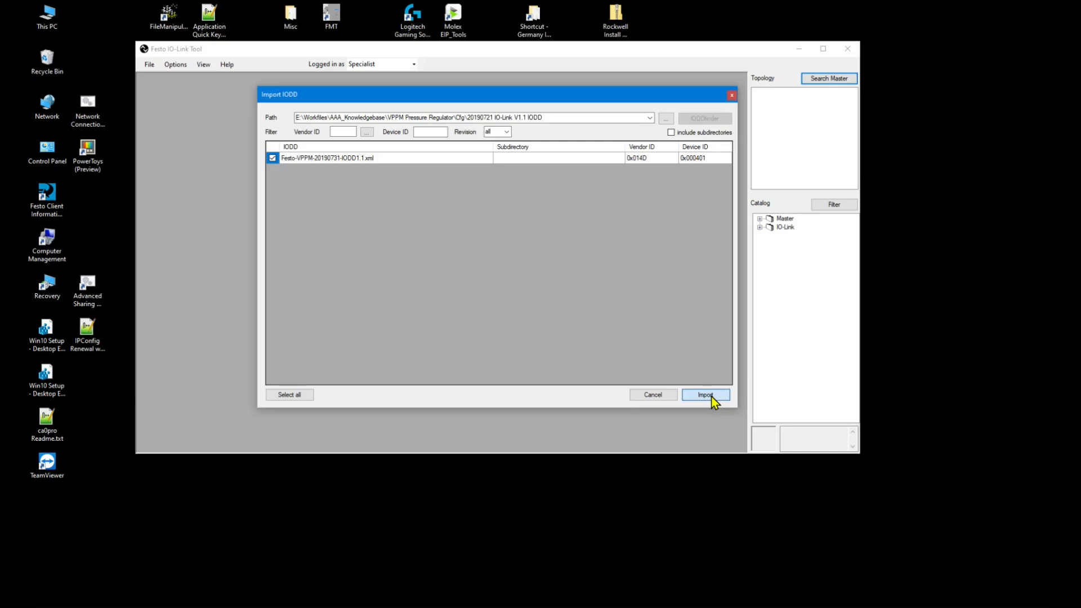
left_click(712, 395)
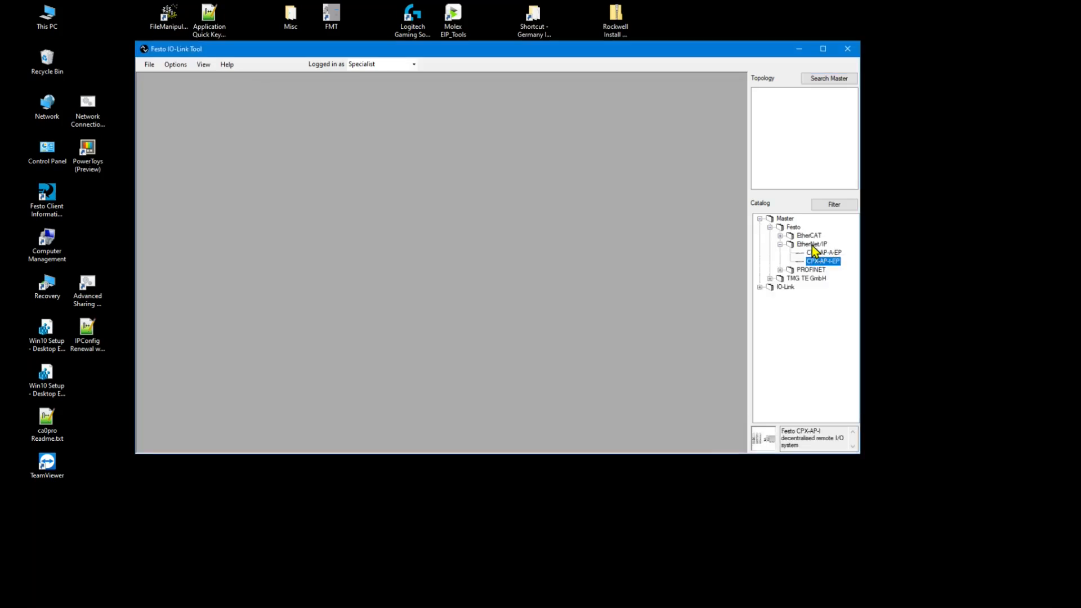
- Check the CPX-AP-A-EP and CPX-AP-I-EP masters in the EtherNet/IP catalog, and search the network for masters in the maximized tool
left_click(819, 253)
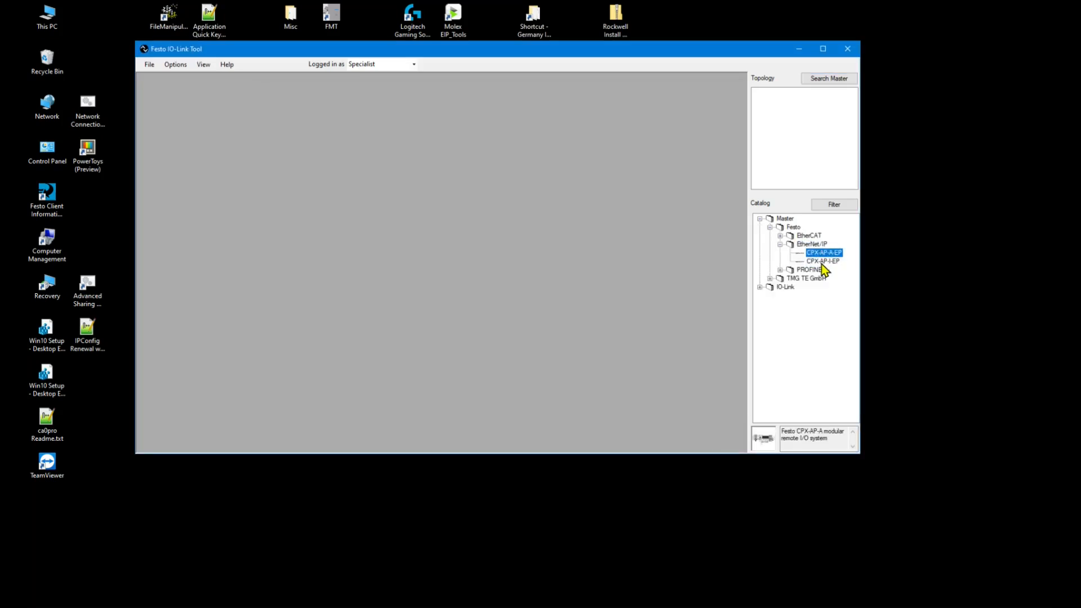
left_click(823, 262)
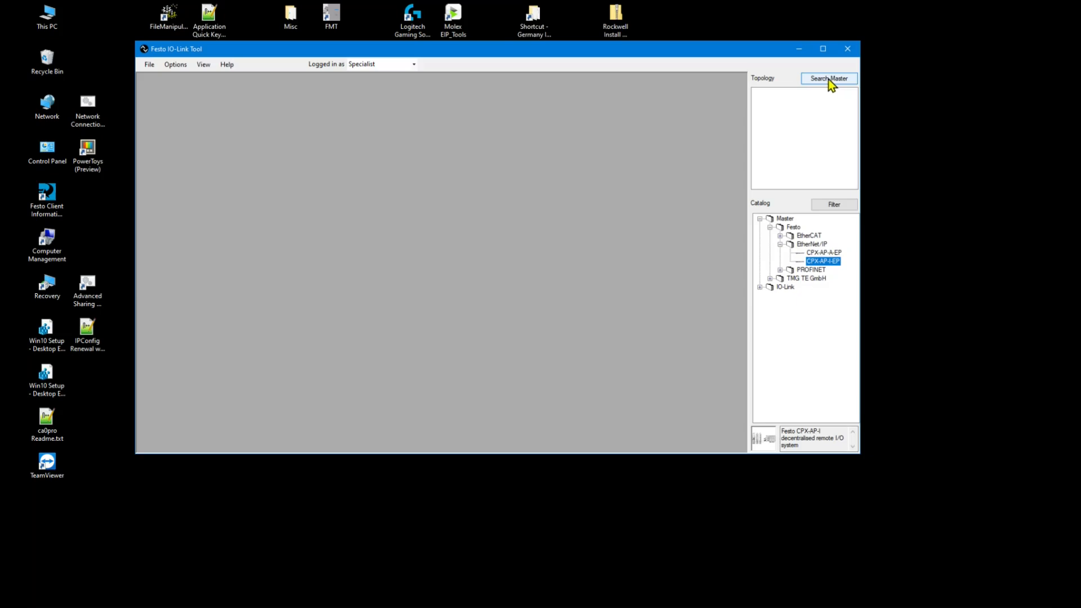
left_click(823, 49)
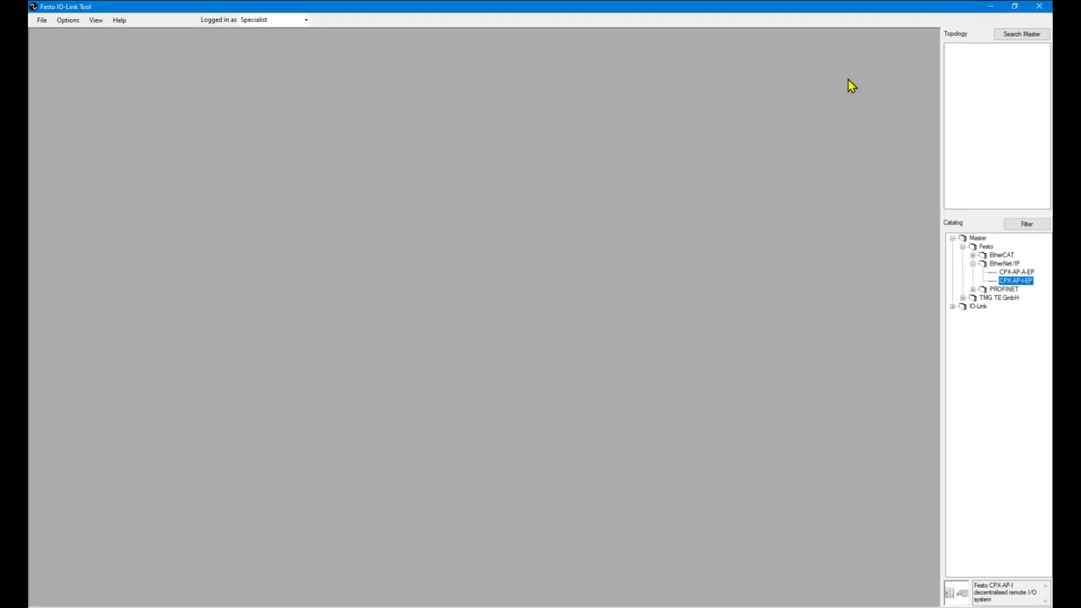
left_click(1013, 35)
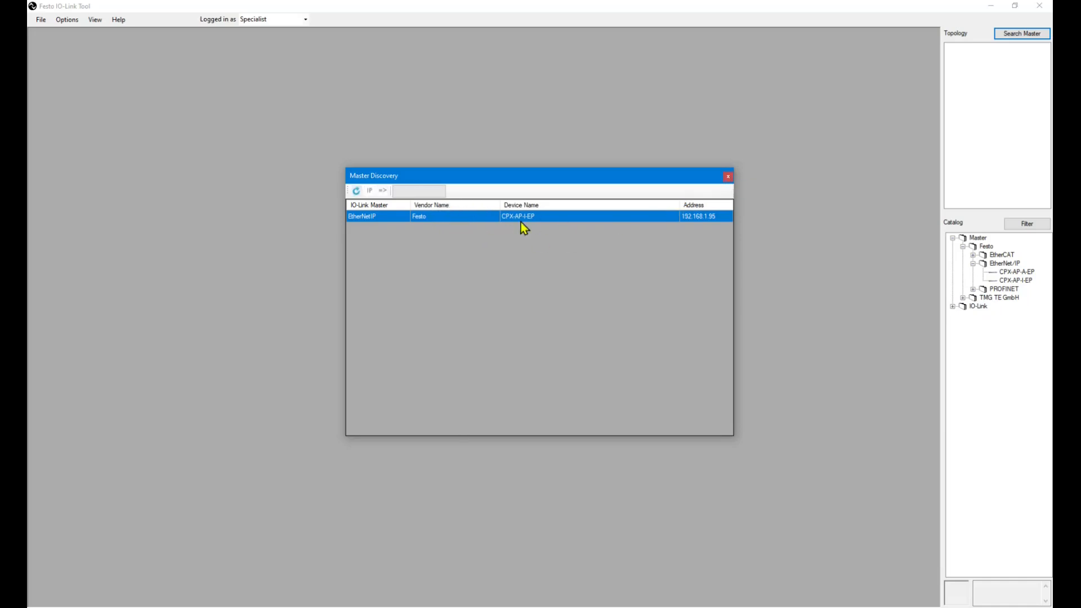
left_click(727, 177)
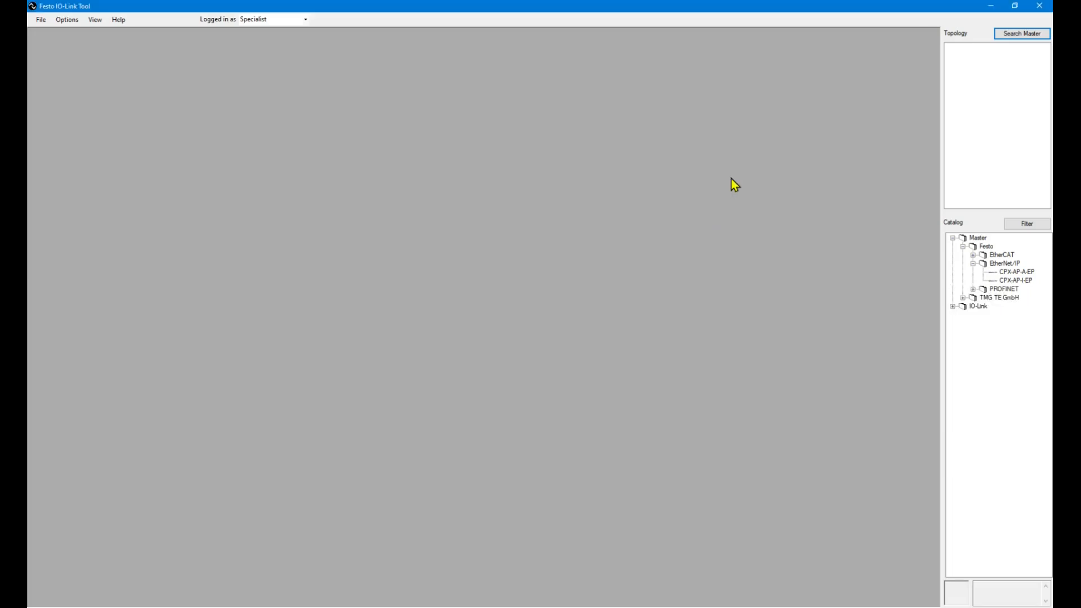
- Add a CPX-AP-I-EP master from the catalog to the topology and set its IP address to 192.168.1.95
left_click(1015, 280)
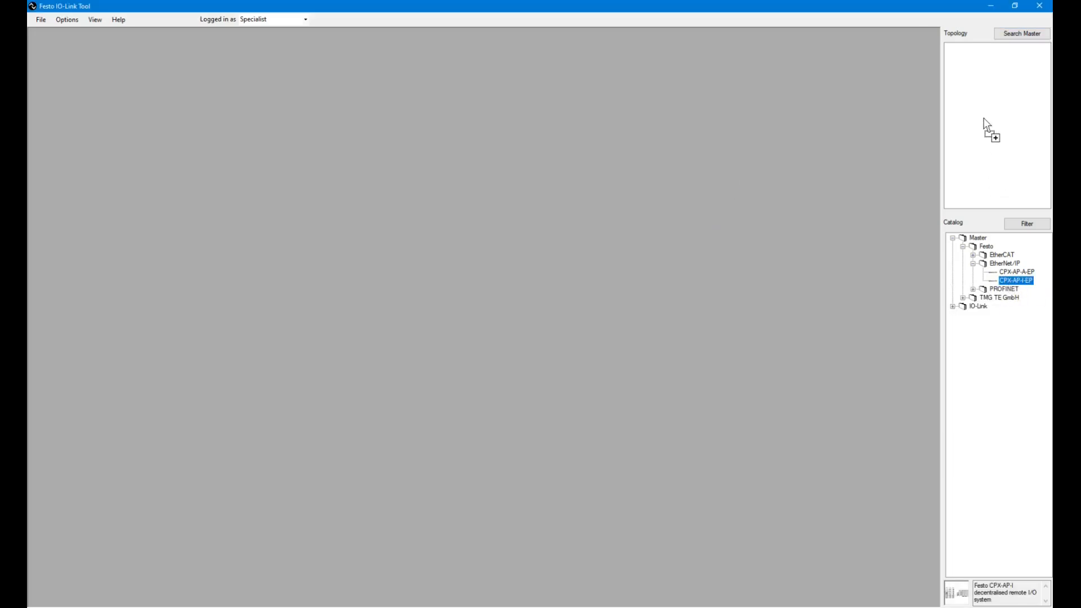
left_click_drag(984, 117, 984, 117)
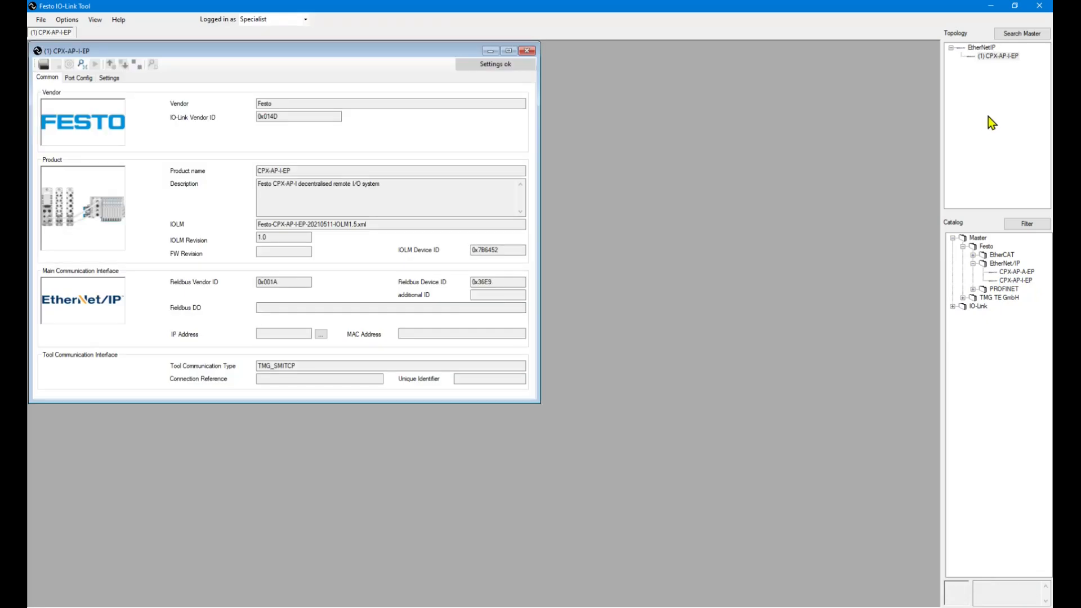
left_click(321, 334)
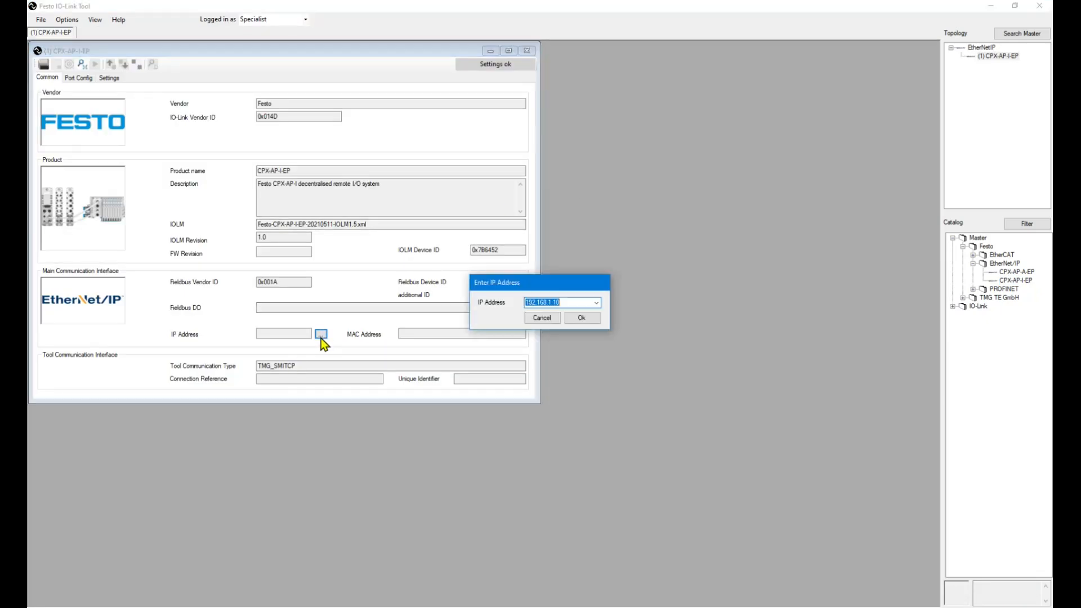
left_click(571, 302)
left_click_drag(553, 302, 569, 304)
left_click(583, 318)
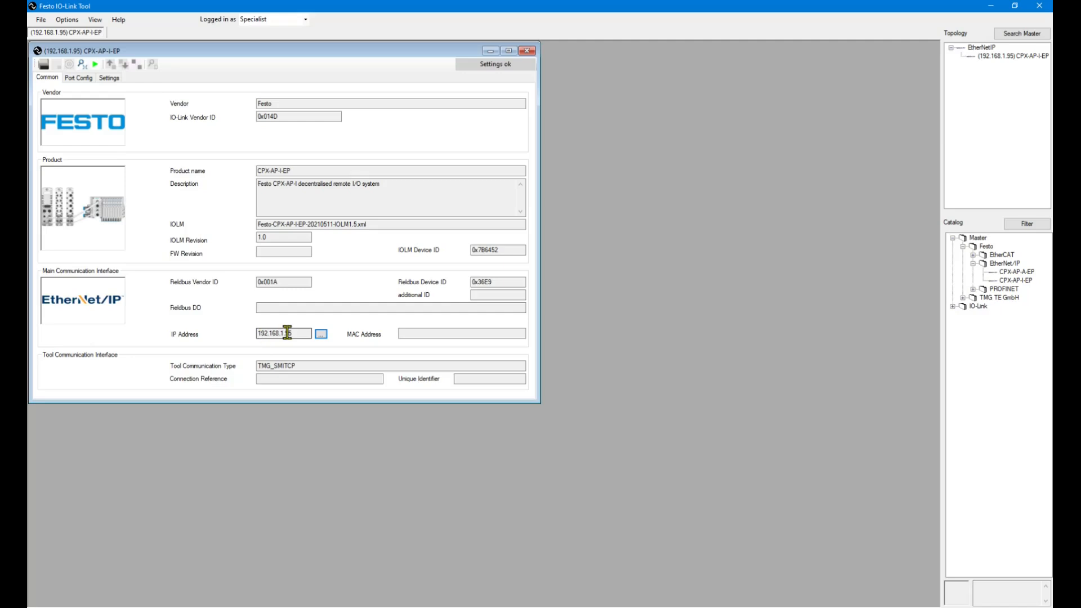
- Delete the manually added CPX-AP-I-EP master from the topology
left_click(530, 53)
double_click(1013, 56)
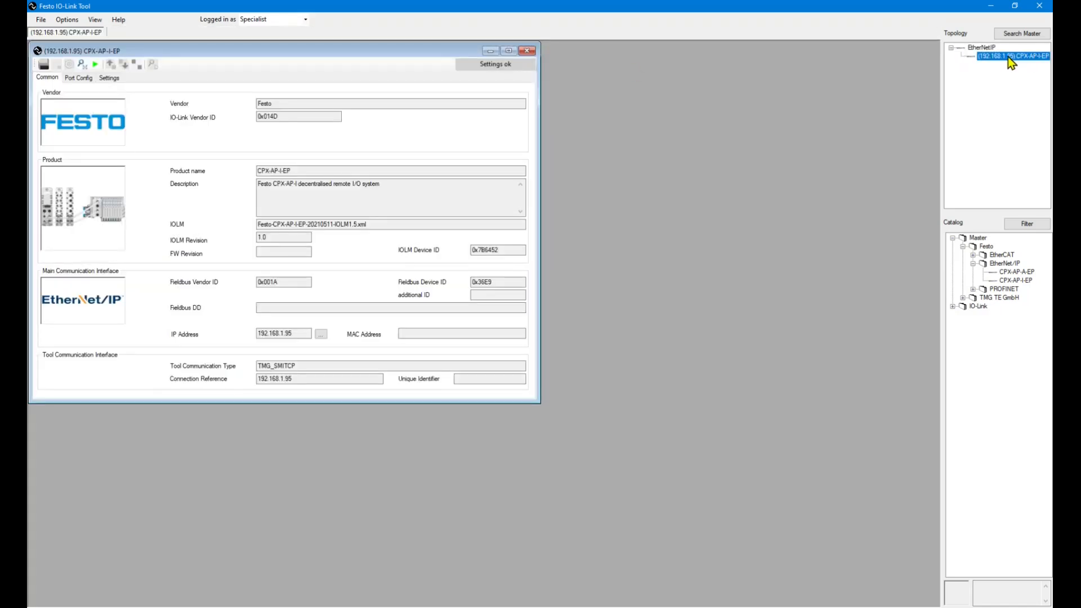
key("Delete")
- Search the network for masters, add the discovered CPX-AP-I-EP to the topology, and check its IP address
left_click(1020, 34)
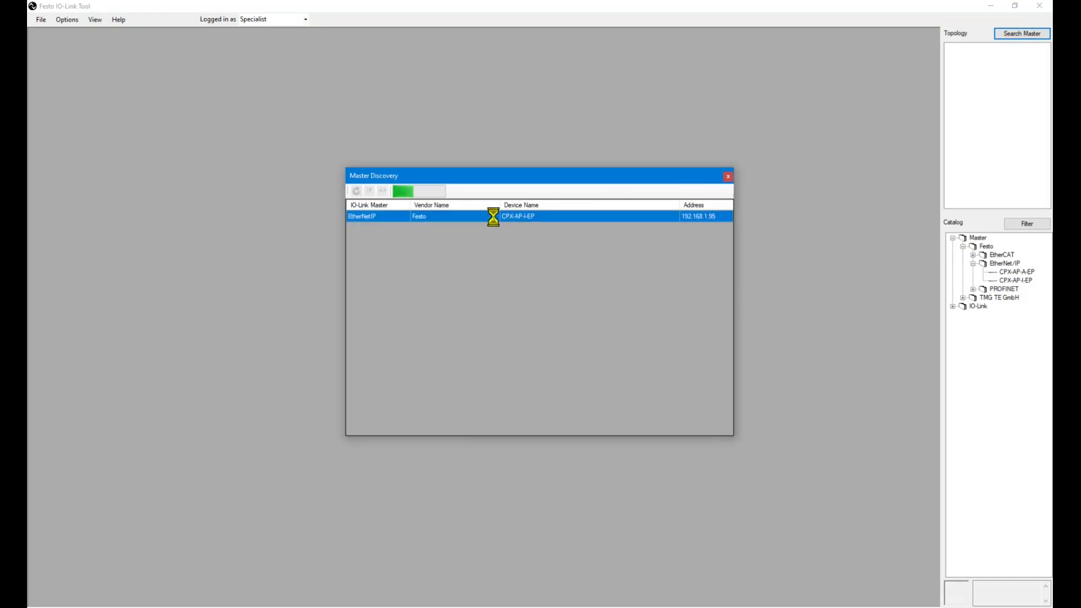
double_click(448, 217)
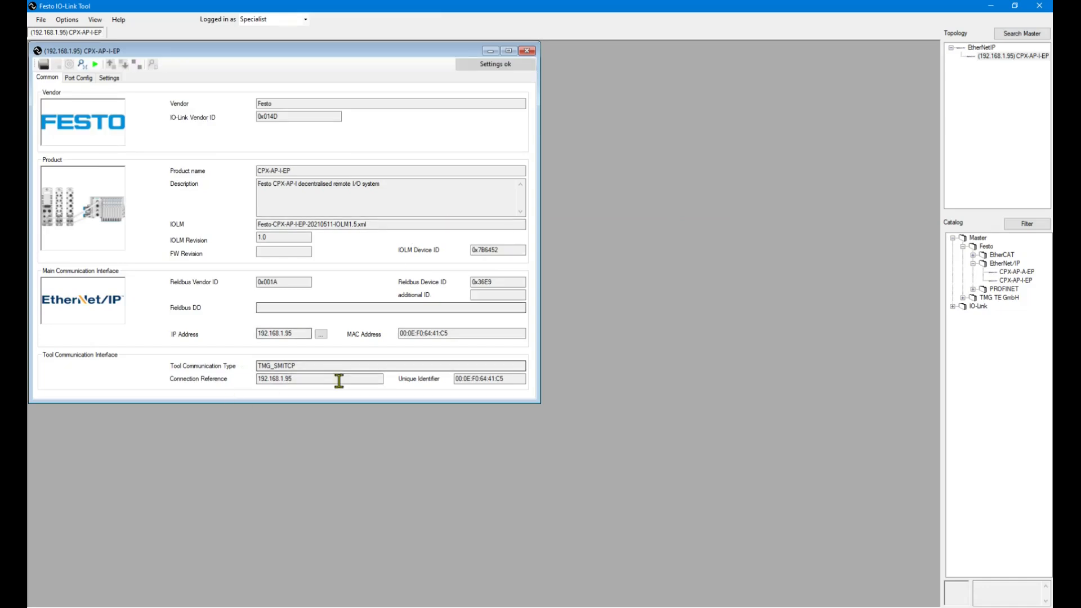
double_click(293, 333)
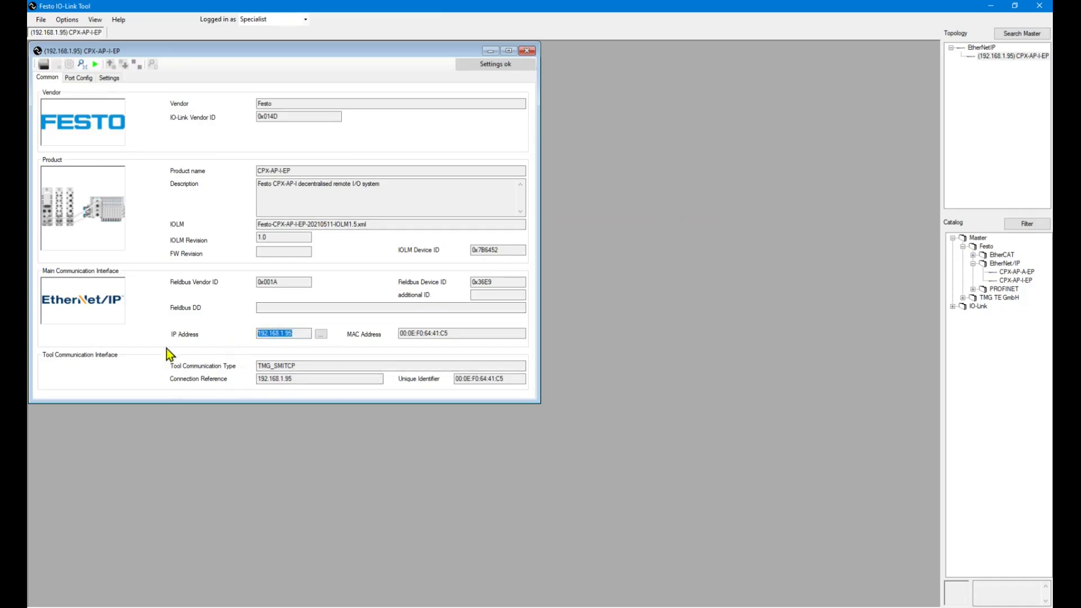
- Go online with the CPX-AP-I-EP and read the port configuration from the master
left_click(93, 66)
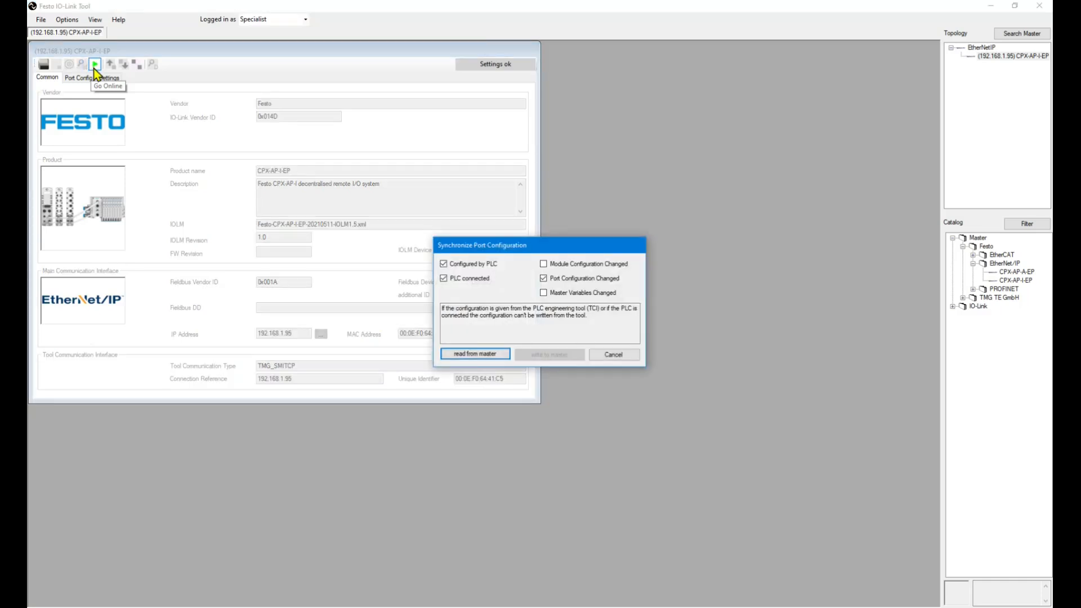
left_click(475, 354)
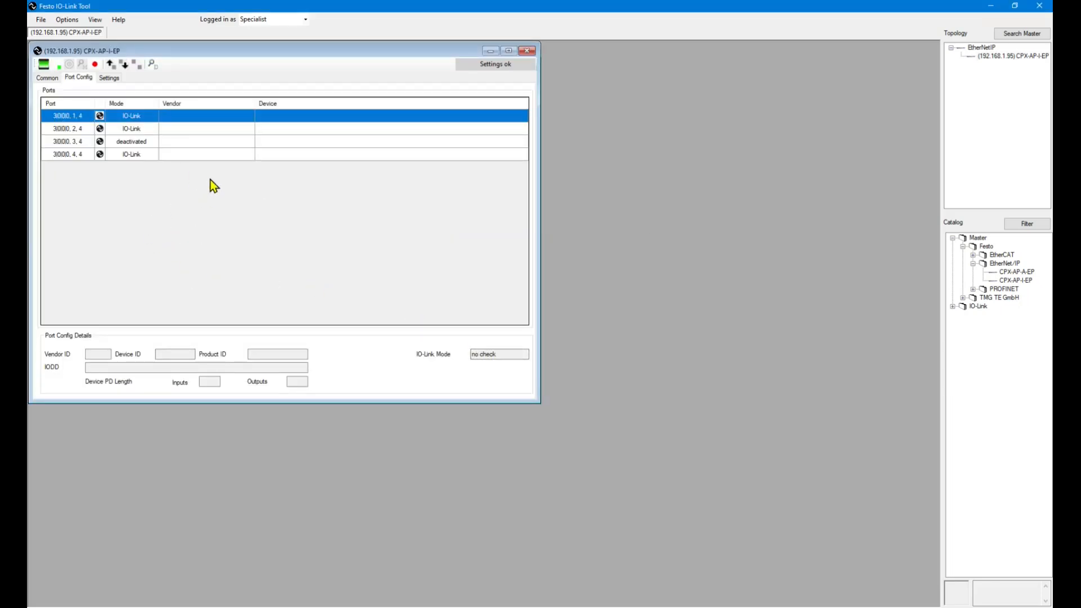
- Check the connected IO-Link devices, take them over into engineering, and open the process data of the VPPM on port 4
left_click(153, 66)
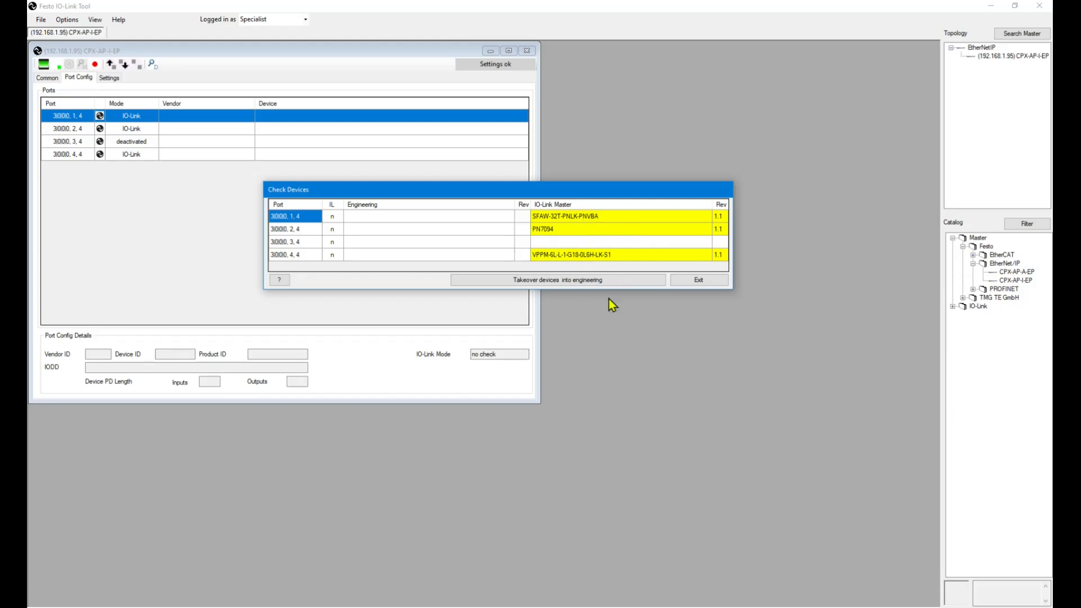
left_click(556, 278)
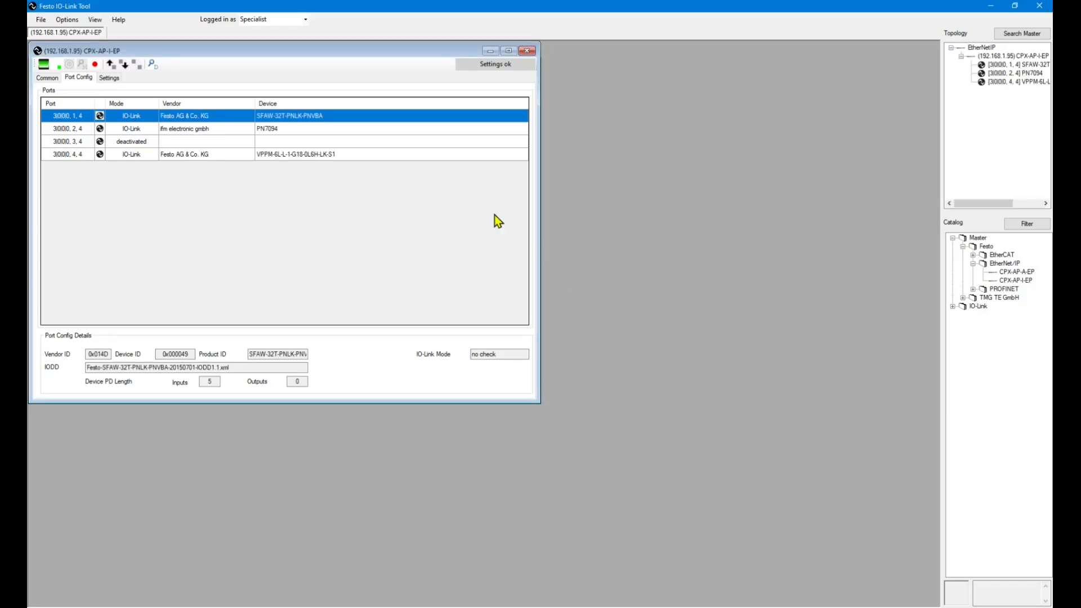
left_click(315, 157)
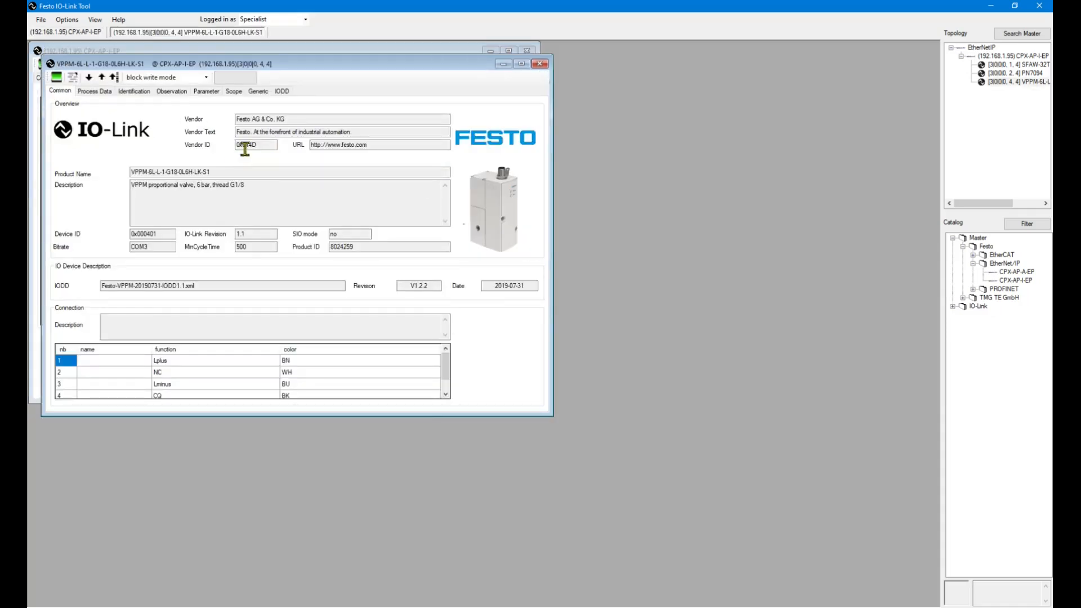
left_click_drag(254, 60, 550, 186)
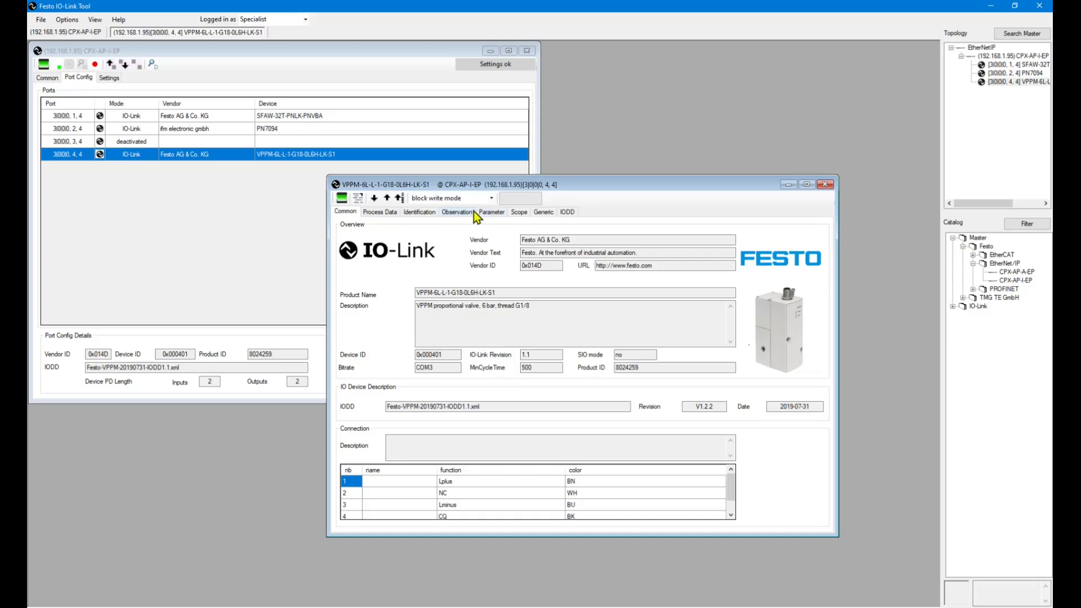
left_click(380, 213)
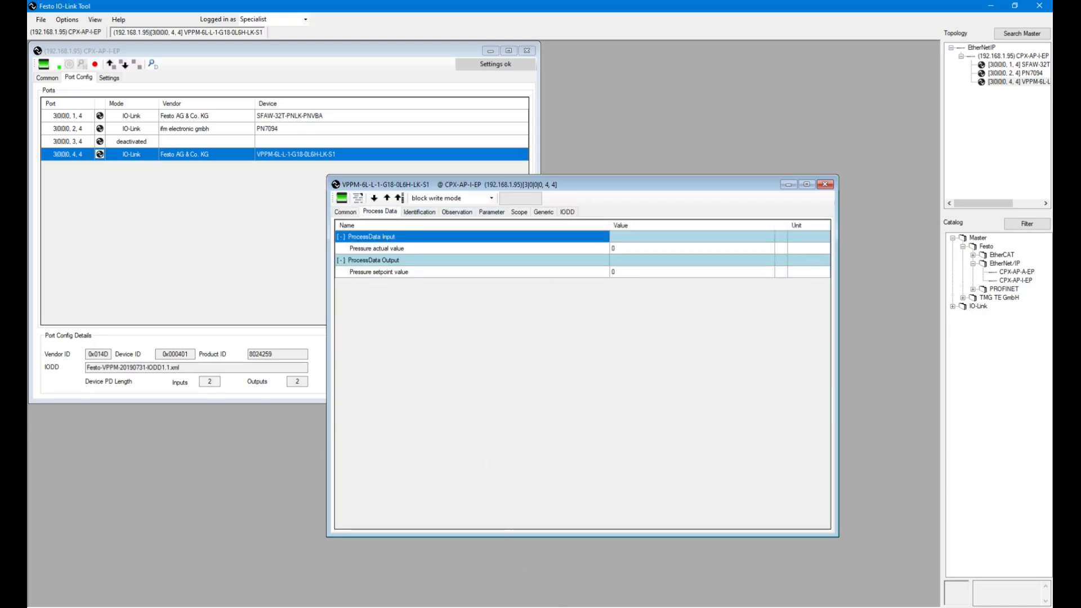
- Switch to Logix Designer, go online with the controller, and open the G003_Ch3_VPPM_LK_ProcessData routine
left_click(665, 607)
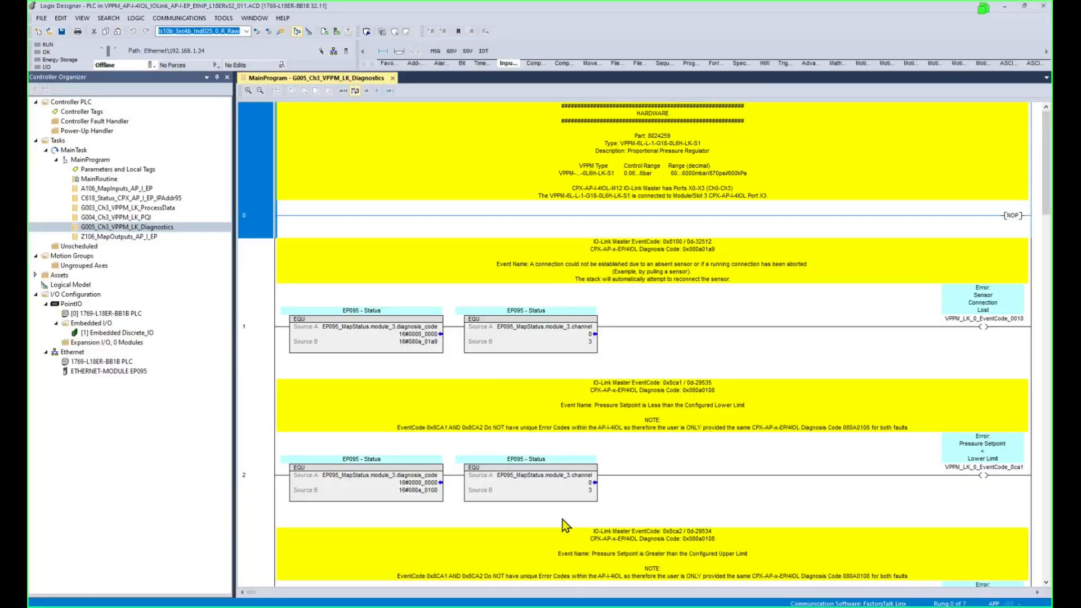
left_click(150, 65)
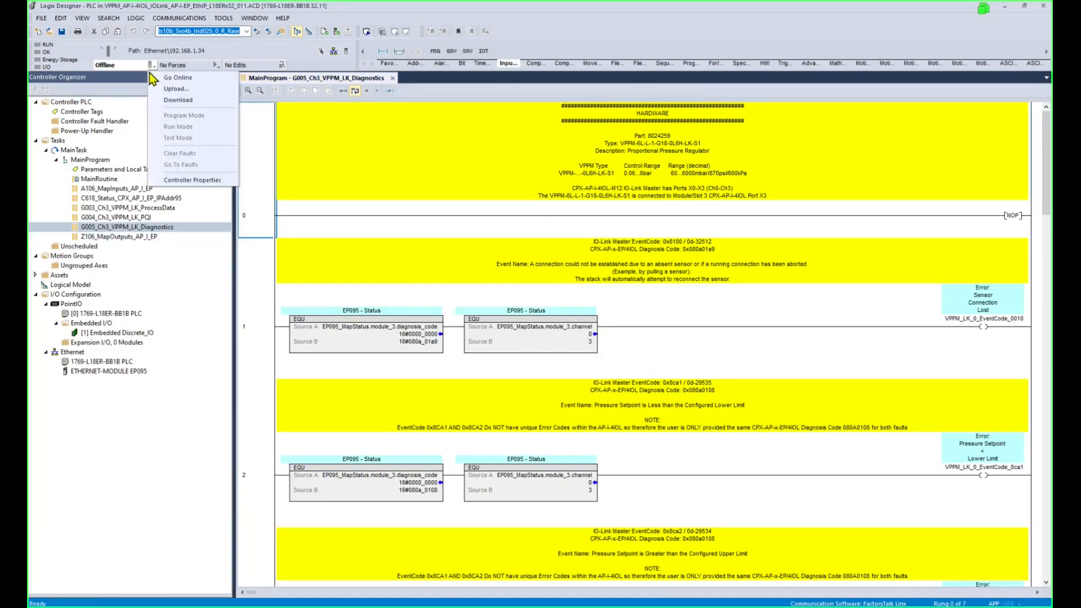
left_click(179, 79)
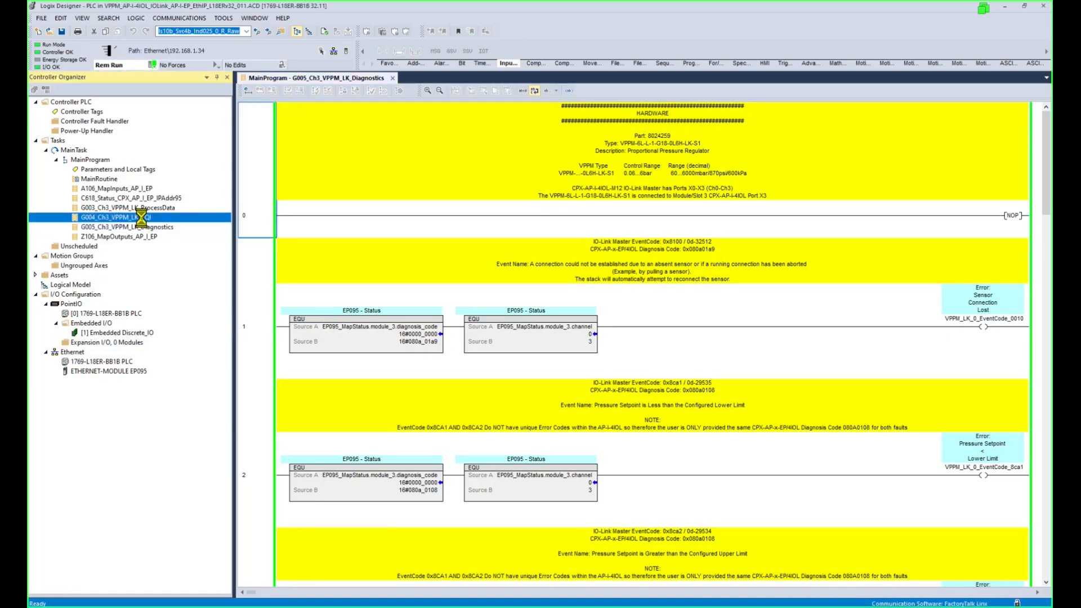
double_click(144, 218)
left_click(147, 208)
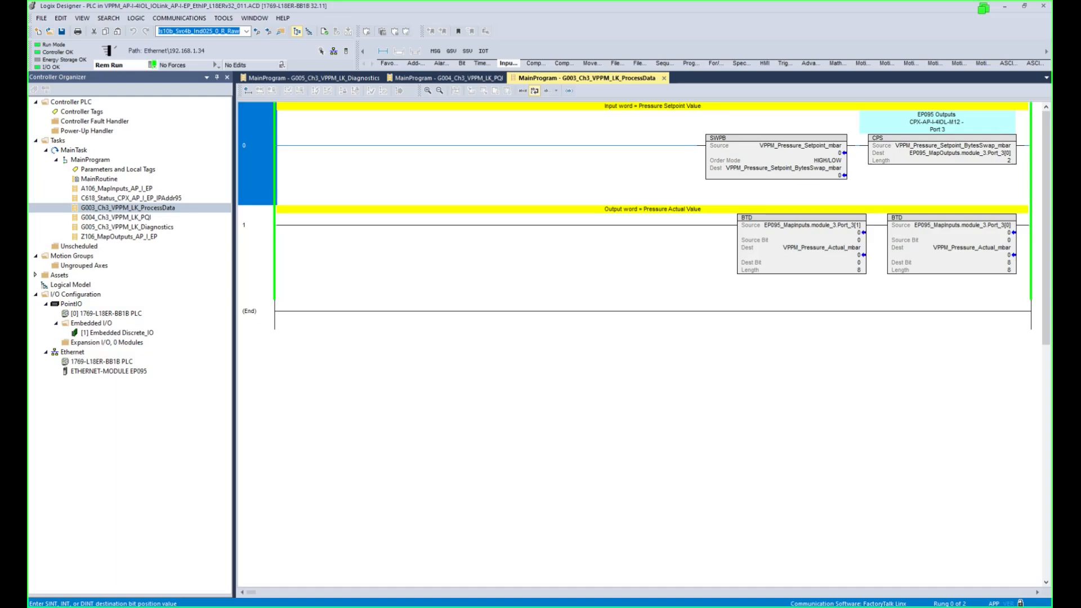
- Set the VPPM_Pressure_Setpoint_mbar source value of the SWPB instruction to 1000
left_click(839, 160)
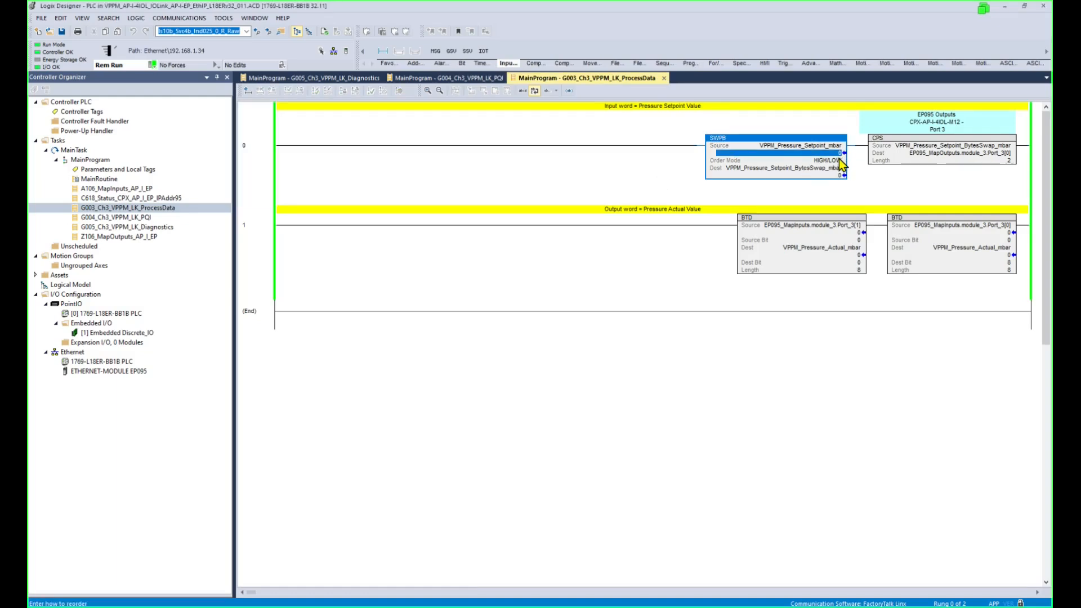
scroll(841, 163, "up", 2)
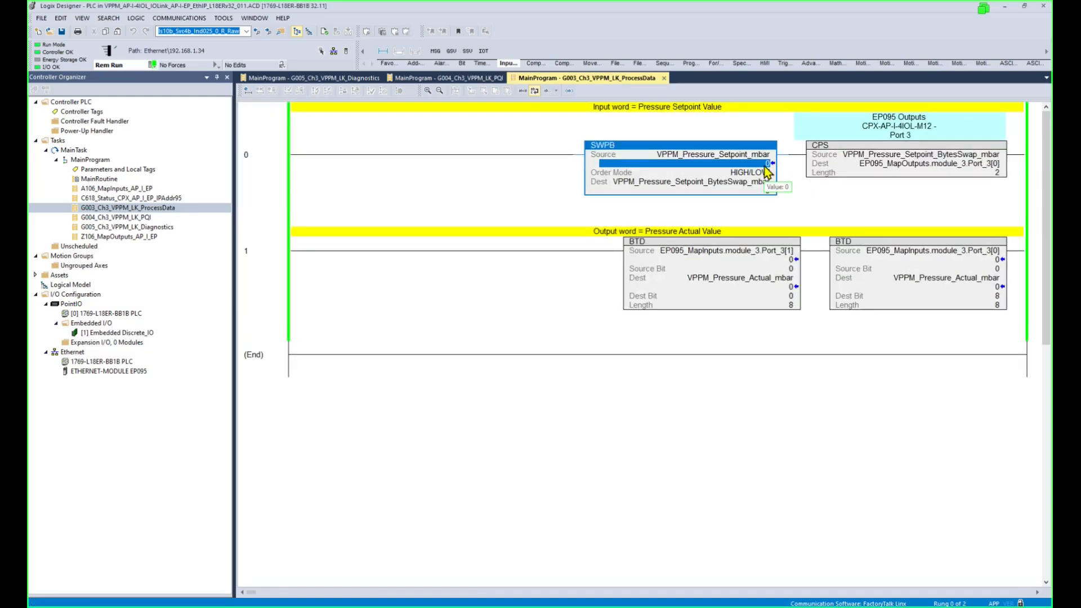
type("1000")
key("Return")
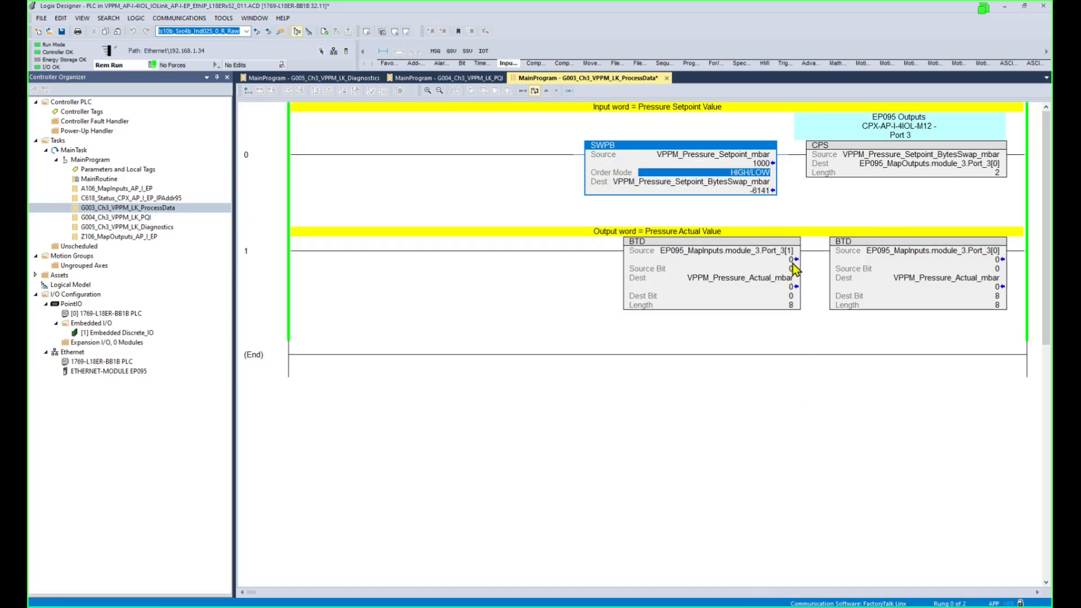
left_click(789, 287)
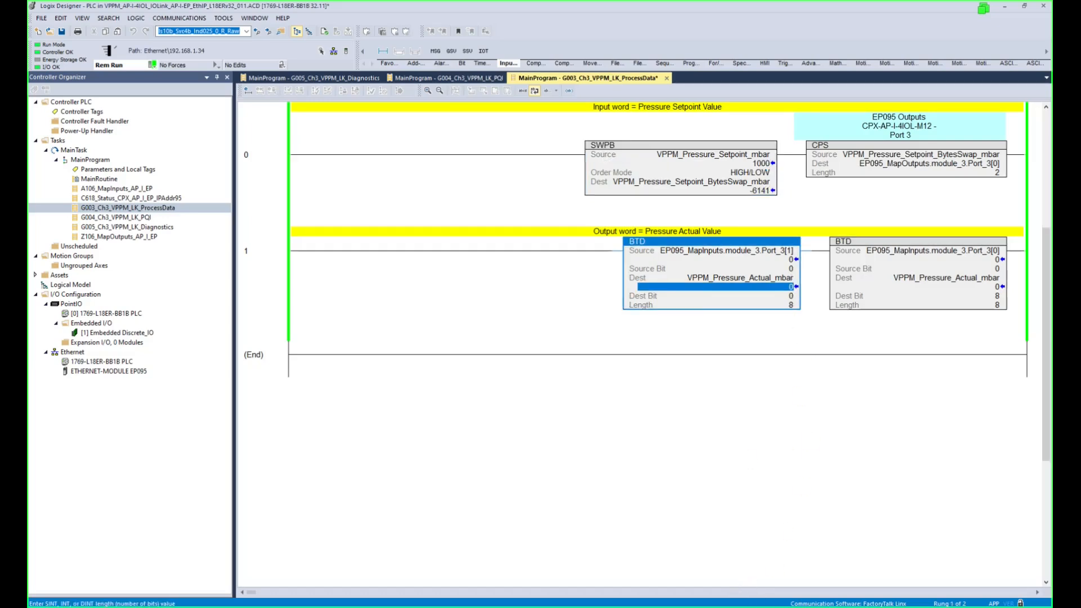
- Switch to the Festo IO-Link Tool and check the VPPM's pressure setpoint and actual values in its process data
mouse_move(666, 606)
left_click(666, 577)
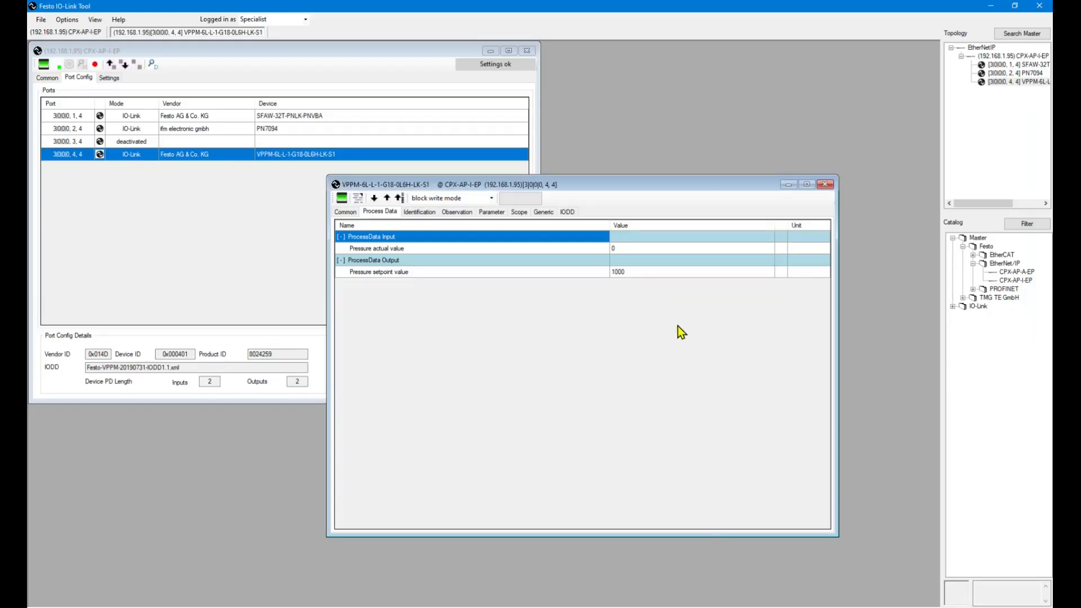
left_click(632, 272)
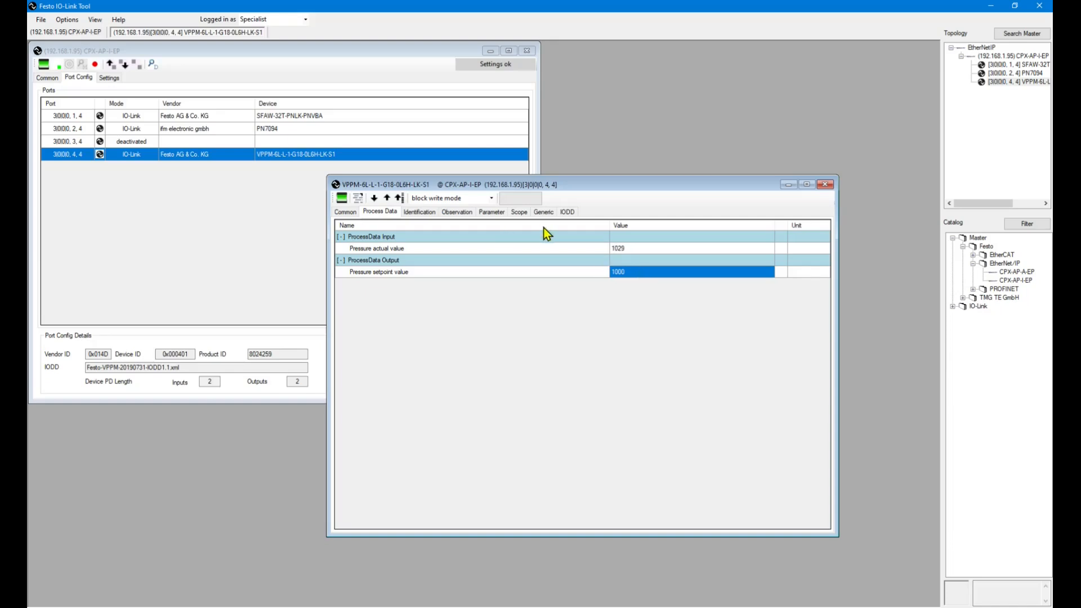
left_click(634, 249)
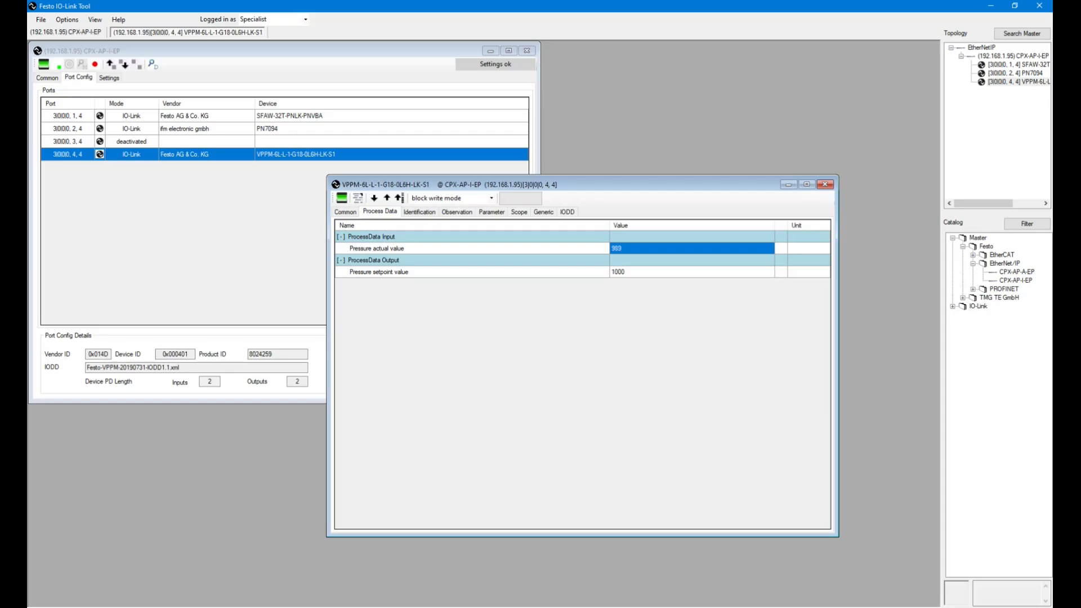
- Read the VPPM's identification data from the device and view its observation values
left_click(584, 607)
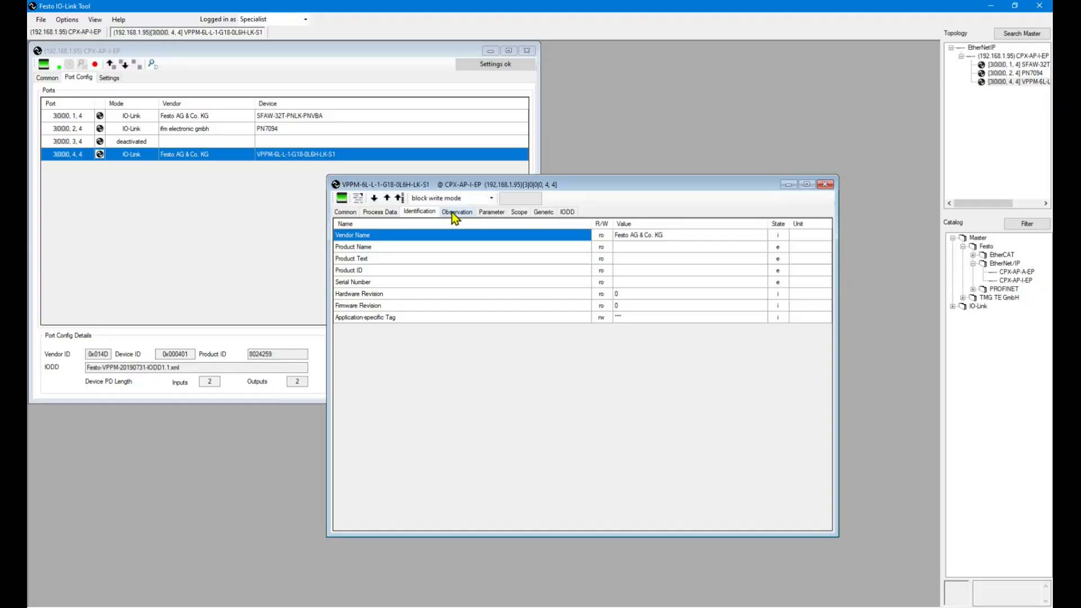
left_click(387, 200)
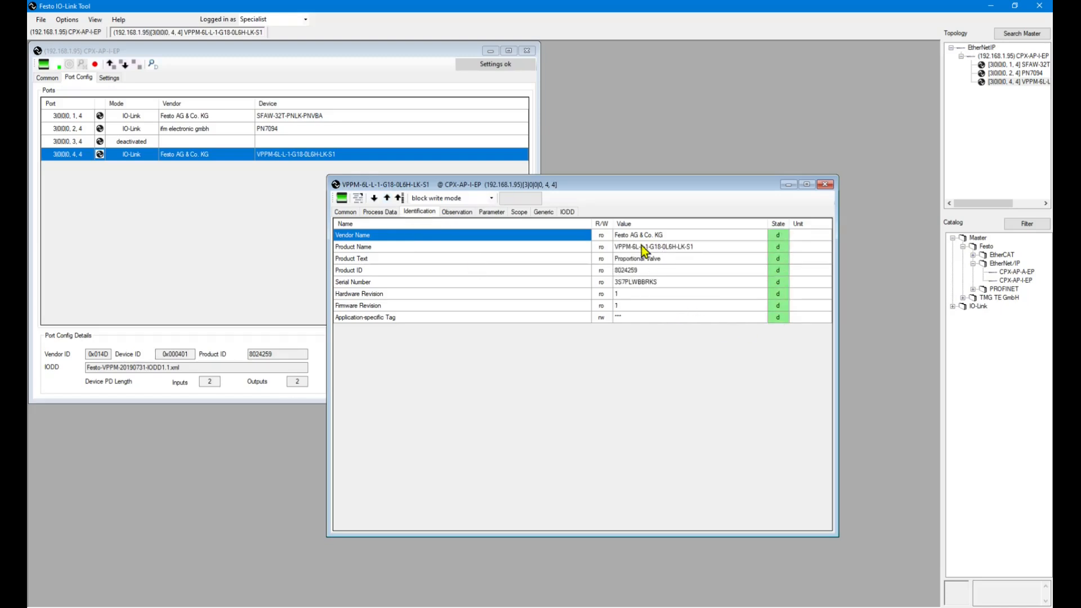
left_click(455, 213)
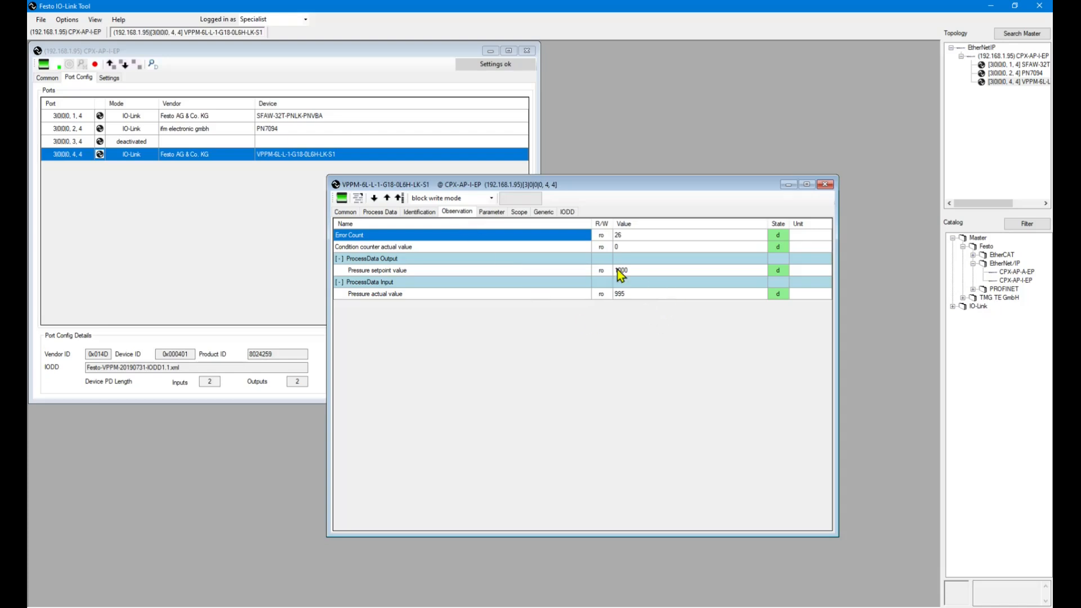
- Set the VPPM's pressure unit to psi, write the change to the device, and check the process data
left_click(495, 211)
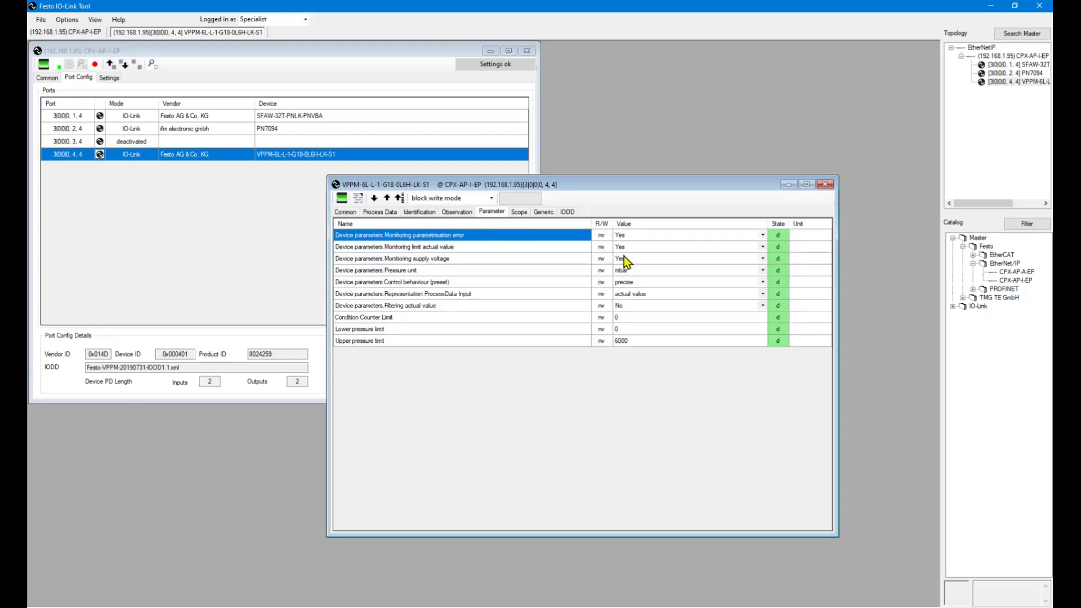
left_click(650, 270)
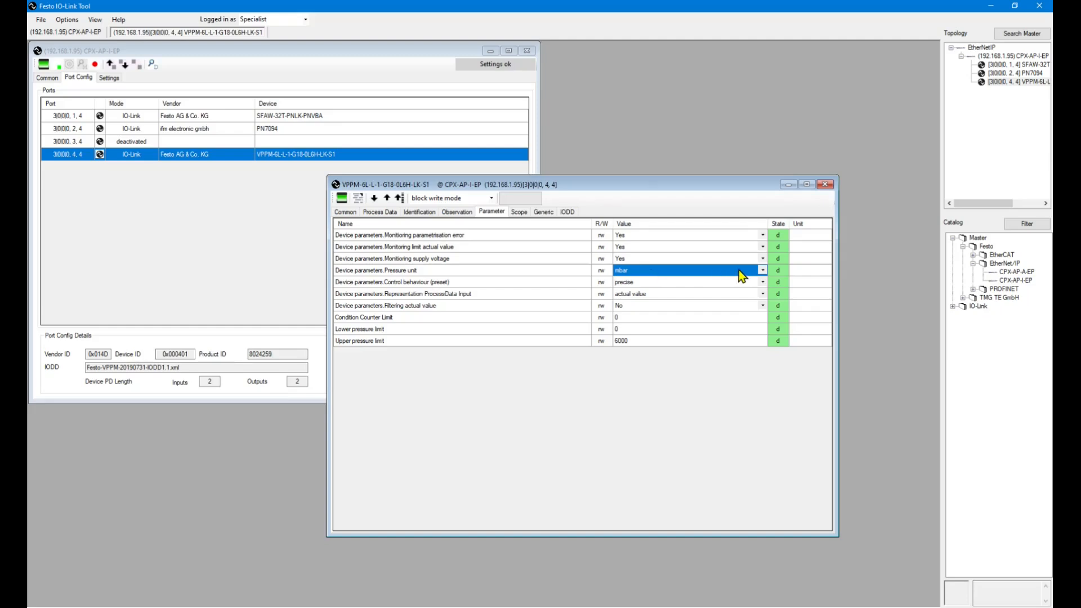
left_click(761, 271)
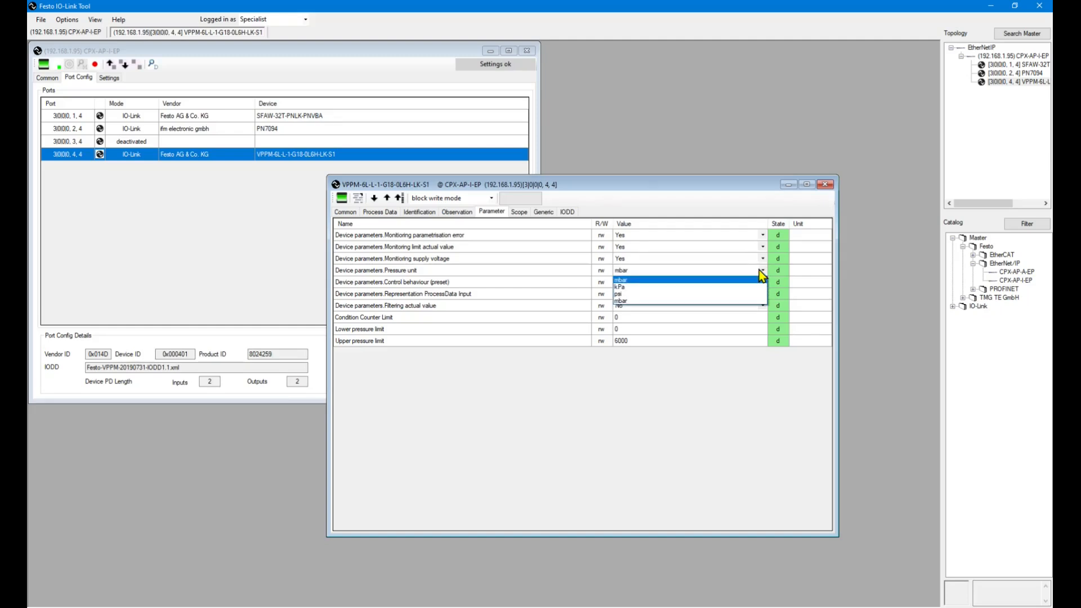
left_click(720, 294)
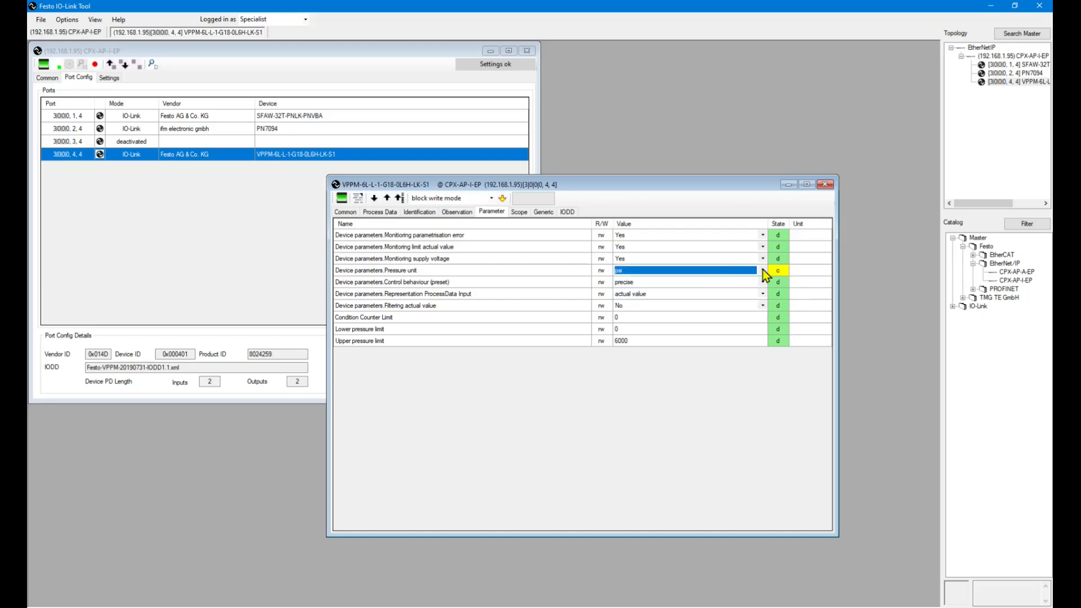
left_click(503, 199)
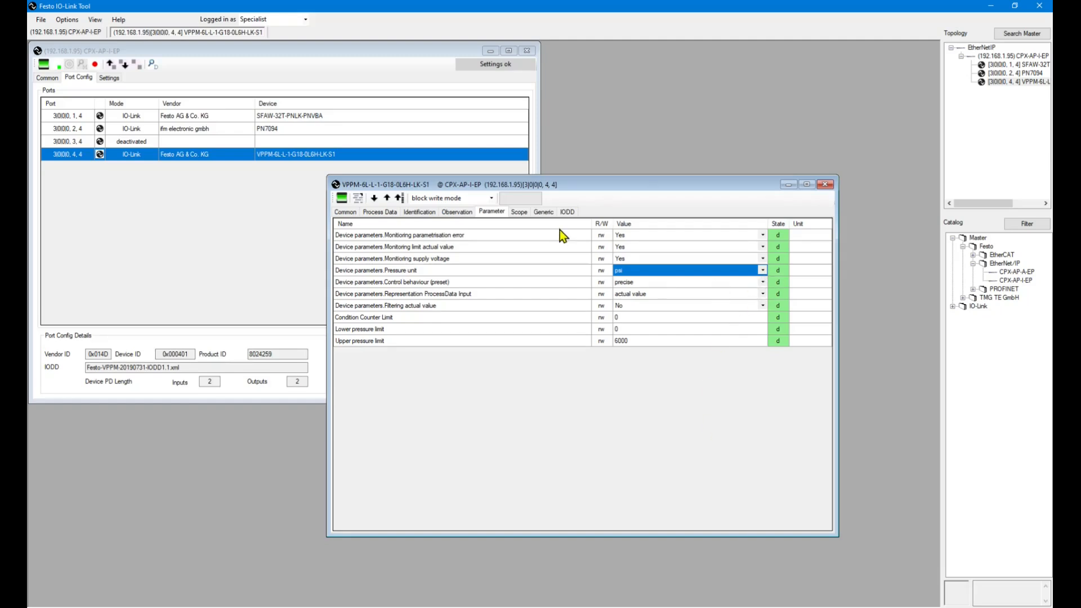
left_click(381, 212)
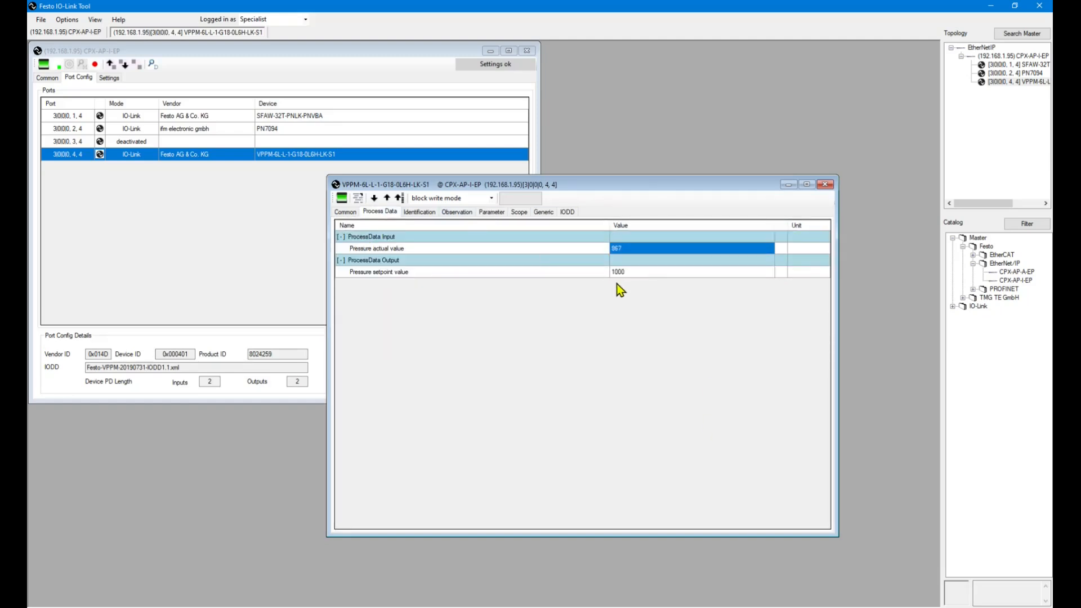
- Set the VPPM's pressure unit back to mbar and write the change to the device
left_click(491, 213)
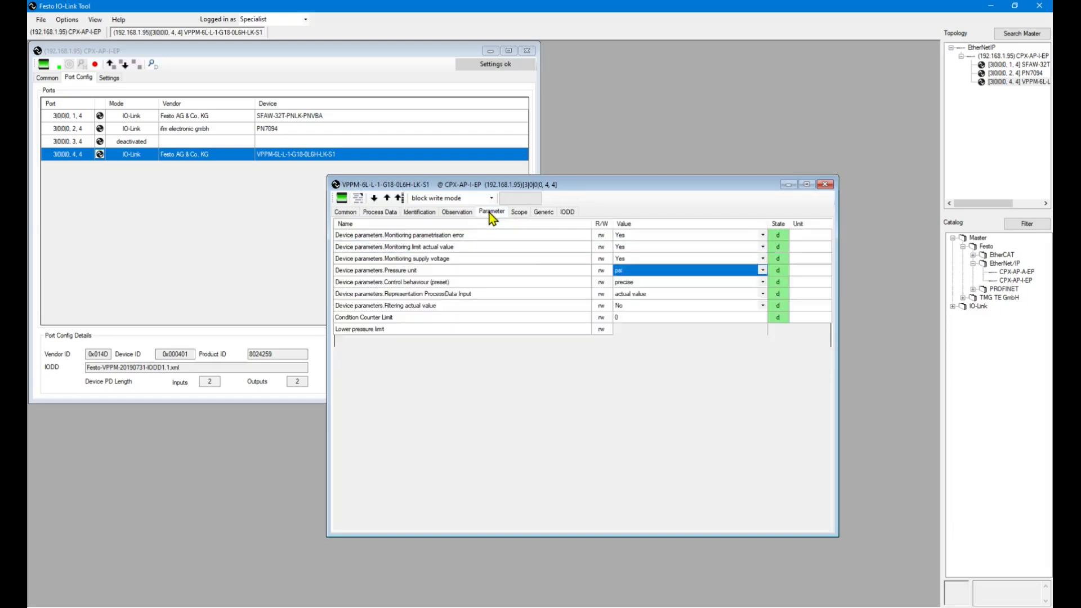
left_click(763, 270)
left_click(714, 278)
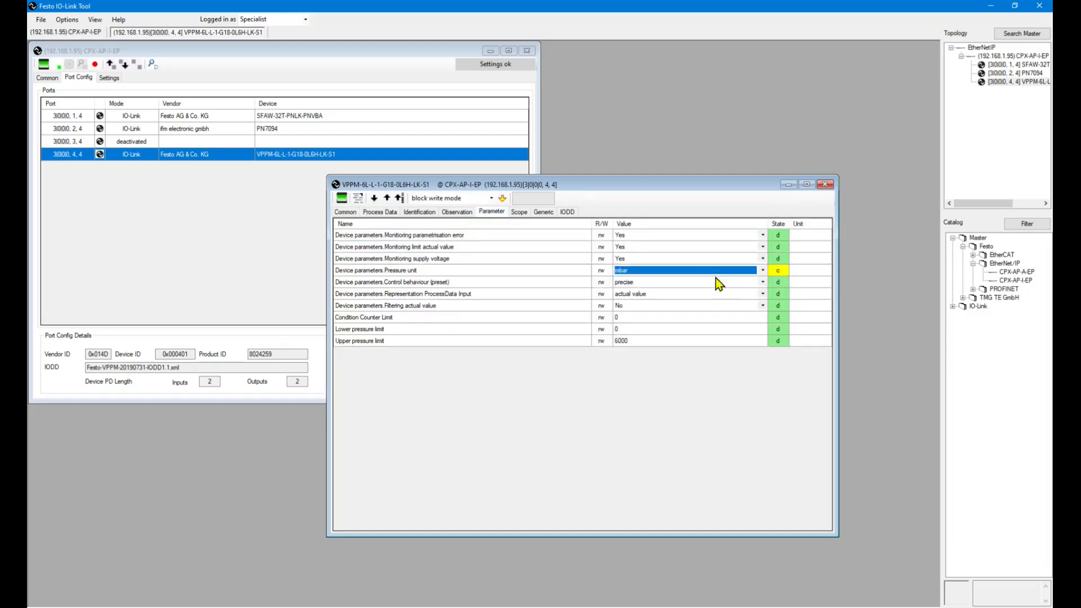
left_click(503, 196)
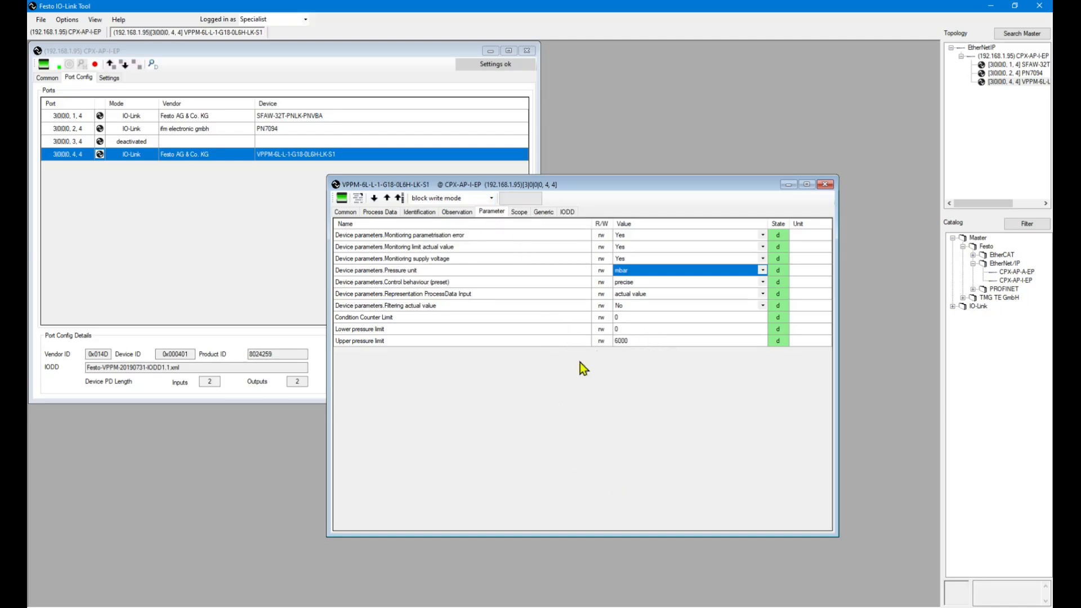
- View the VPPM's generic direct parameter page and its IODD data sheet
left_click(543, 214)
left_click(566, 214)
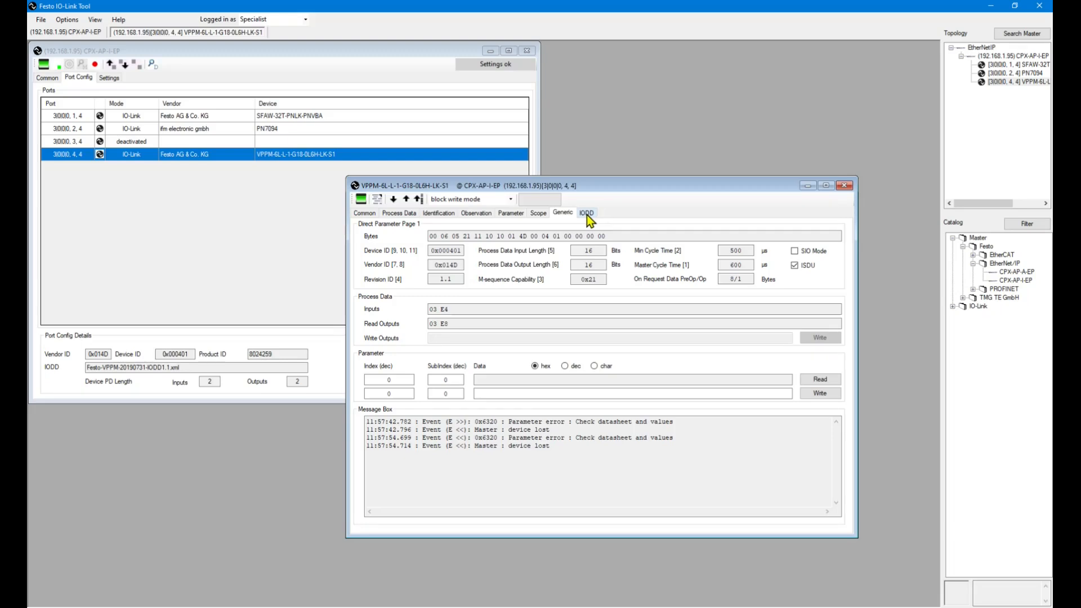
left_click_drag(619, 195, 591, 184)
left_click(557, 202)
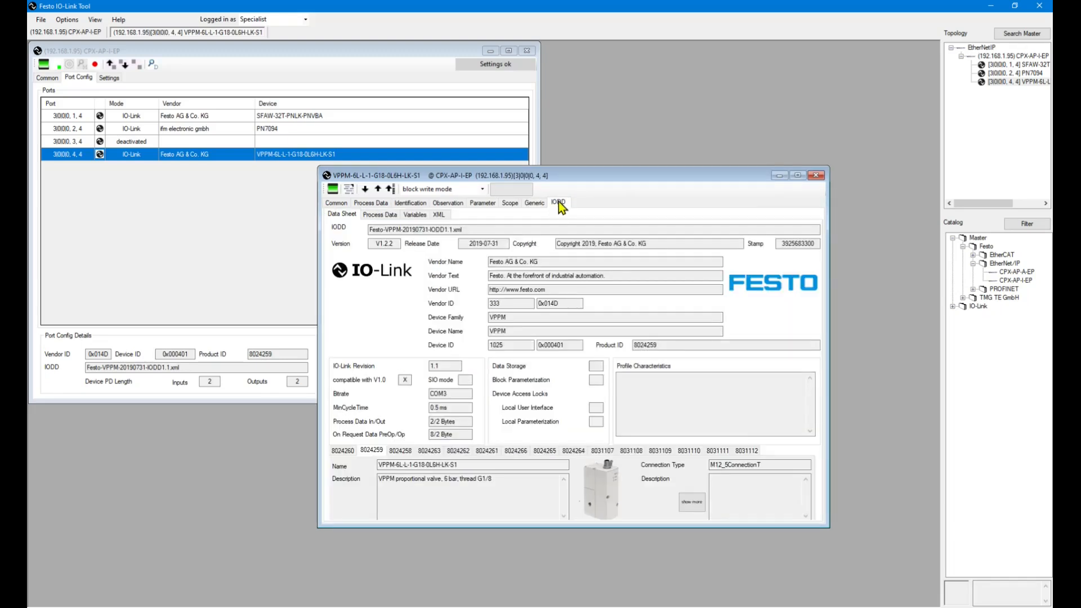
- Try to write hex data 80 to parameter index 2, subindex 0, through the VPPM's generic parameter access
left_click(532, 203)
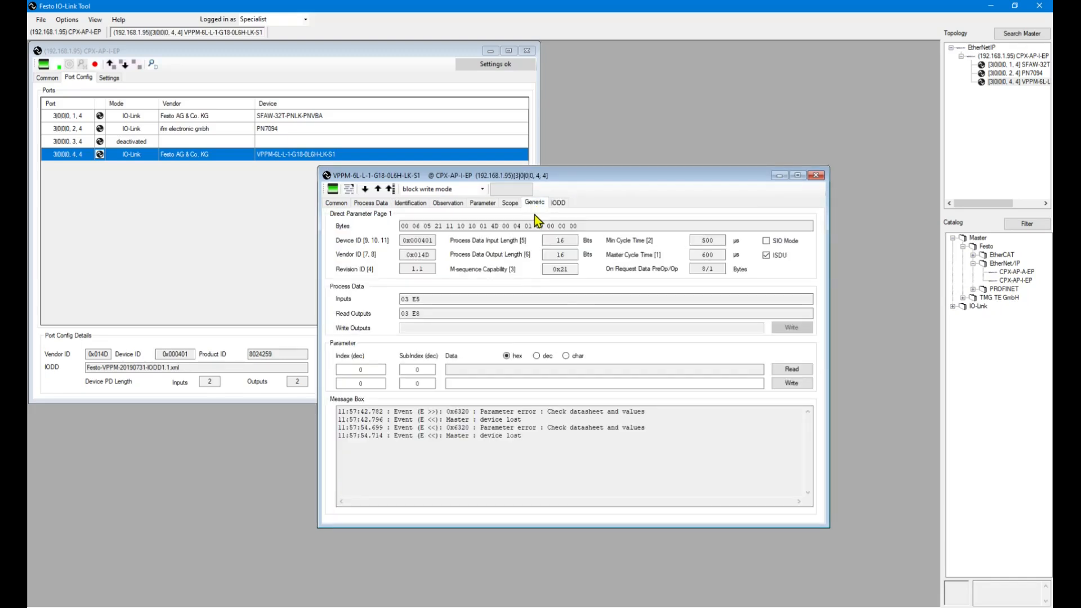
left_click(371, 383)
double_click(374, 381)
type("2")
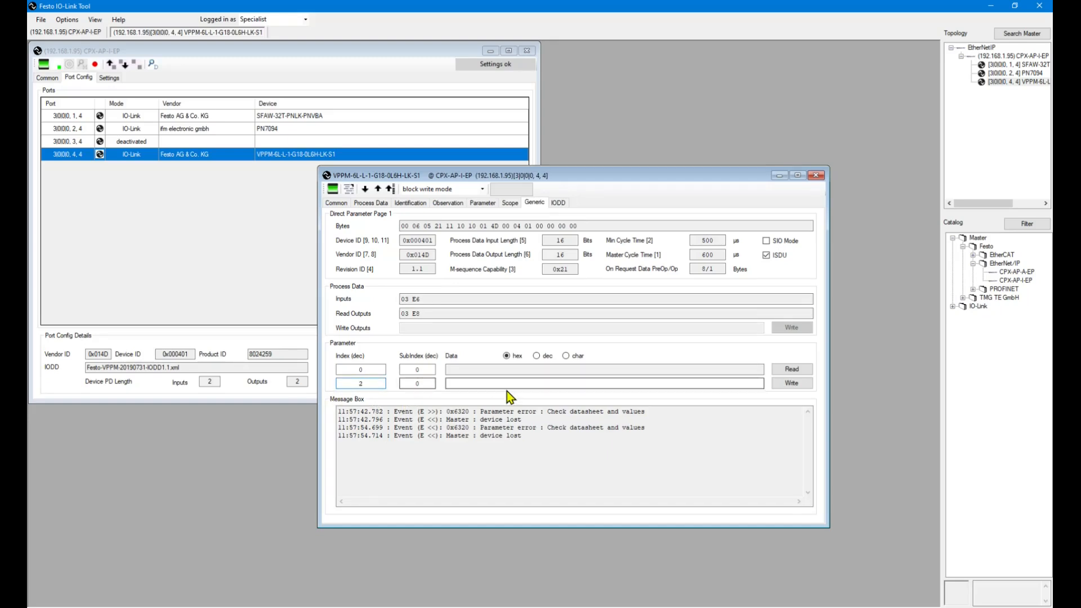
left_click(488, 383)
type("80")
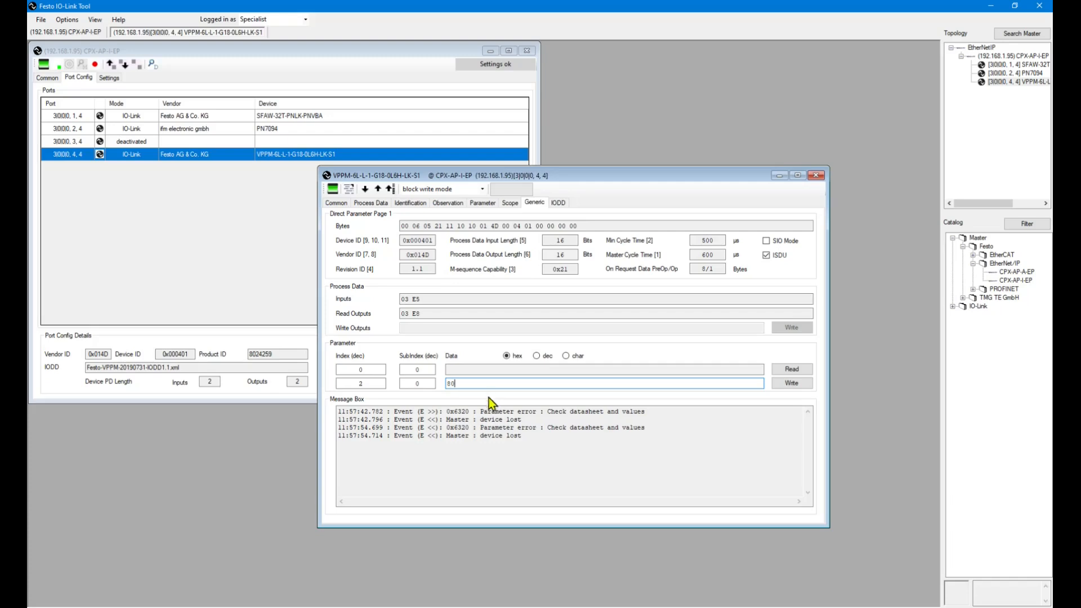
left_click(795, 384)
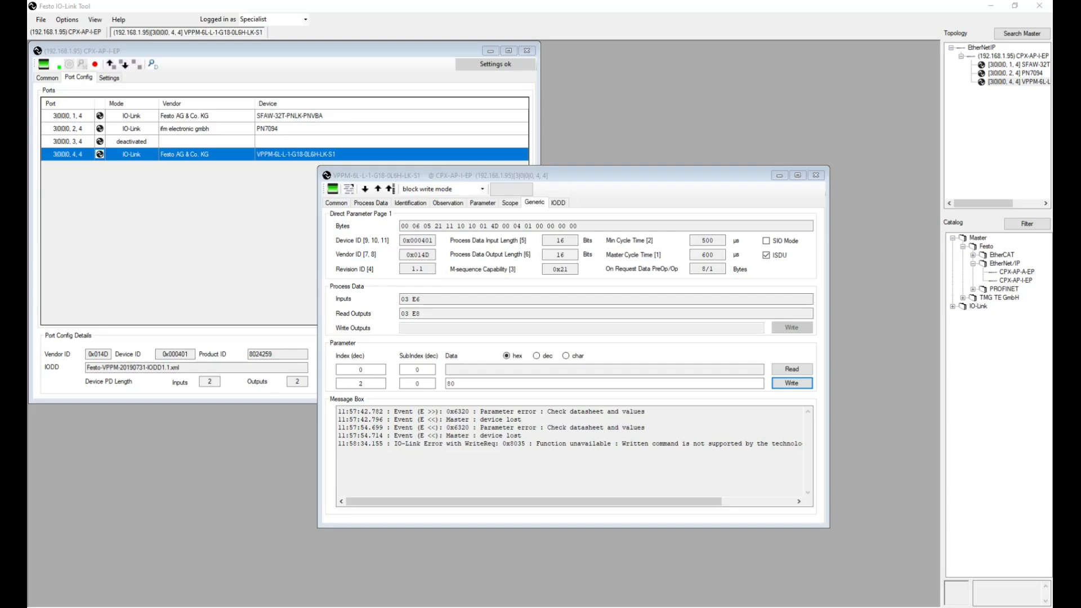
- Change the data for parameter index 2 to hex 82 and write it to the VPPM
left_click(495, 383)
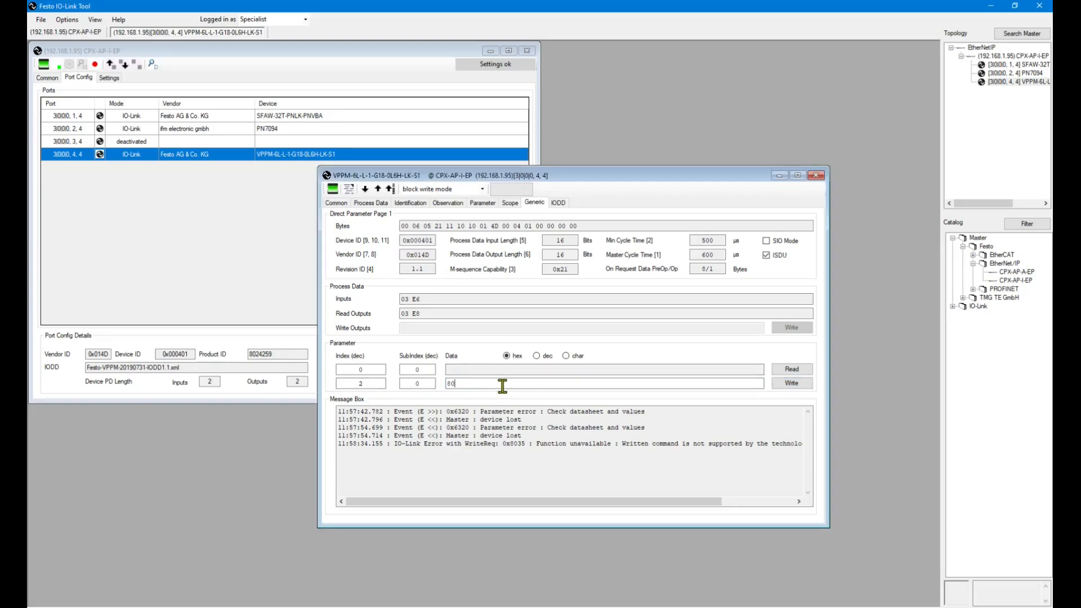
key("BackSpace")
type("2")
left_click(797, 387)
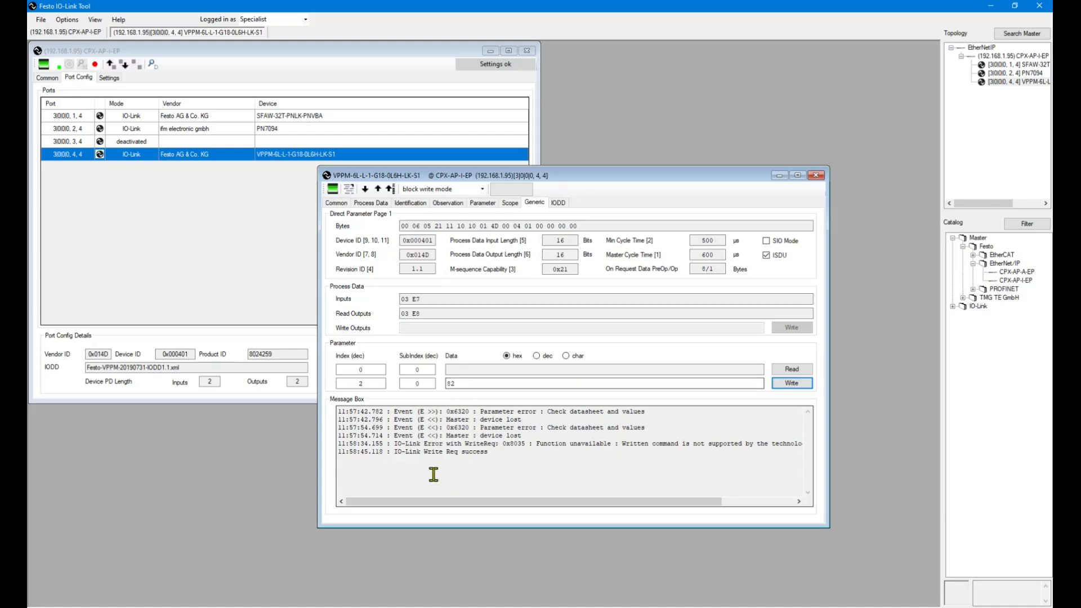
double_click(462, 382)
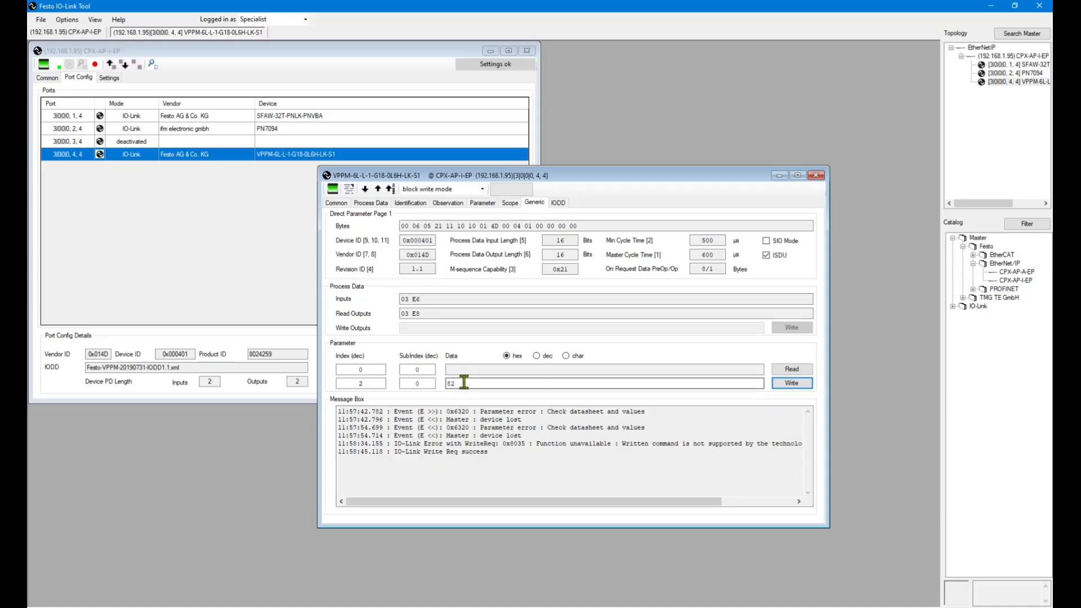
- Read the VPPM's device parameters back from the device and review their values
left_click(482, 205)
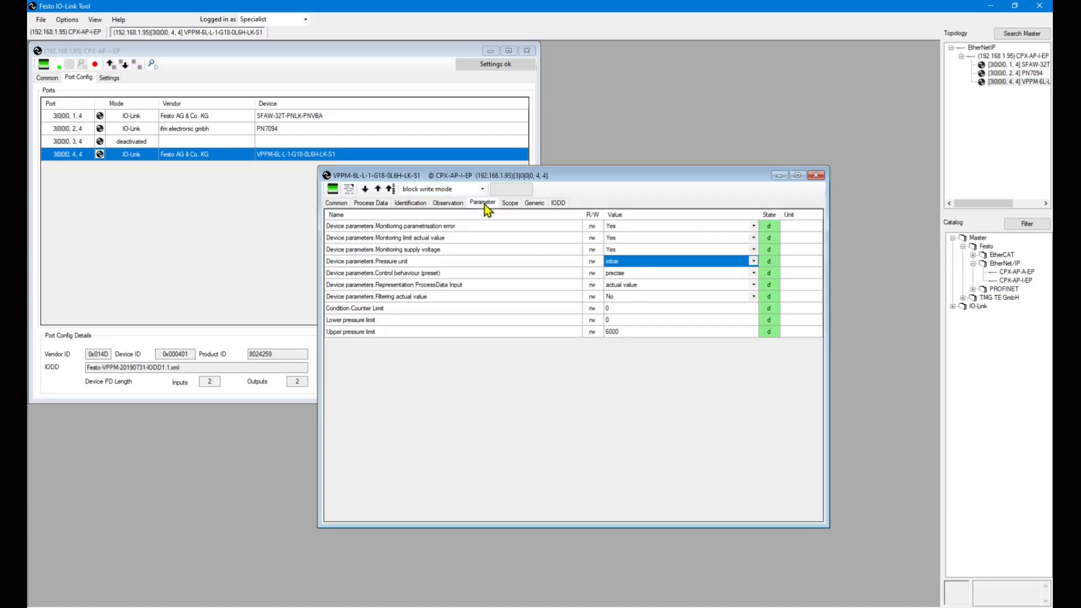
left_click(377, 189)
mouse_move(651, 185)
left_mouse_down()
mouse_move(662, 181)
mouse_move(653, 179)
left_mouse_up()
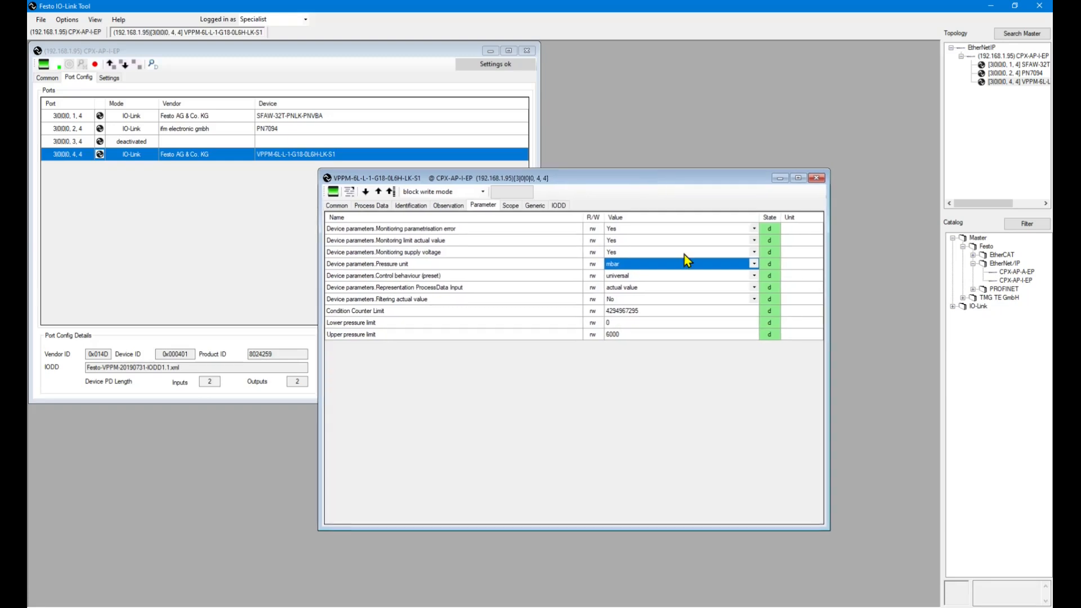